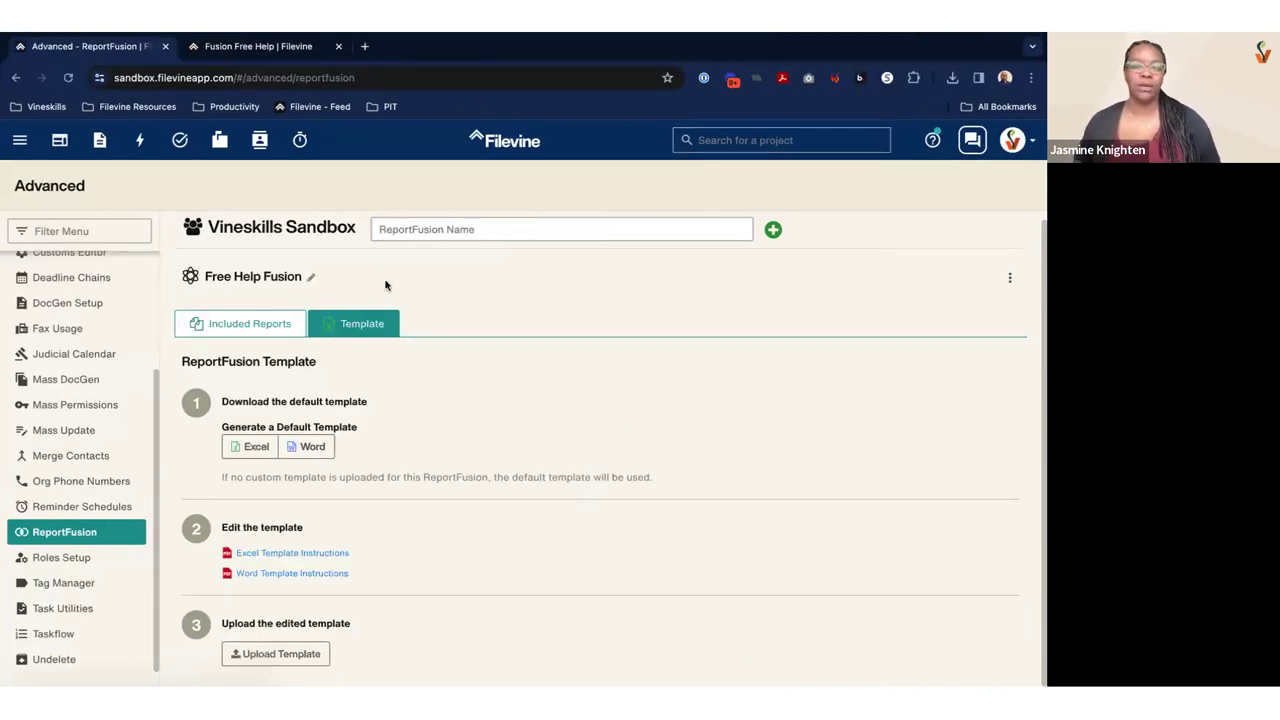
Review the Settlement Statement workbook in Excel, from the Total to Client summary down to the signature block
key("ctrl+Left")
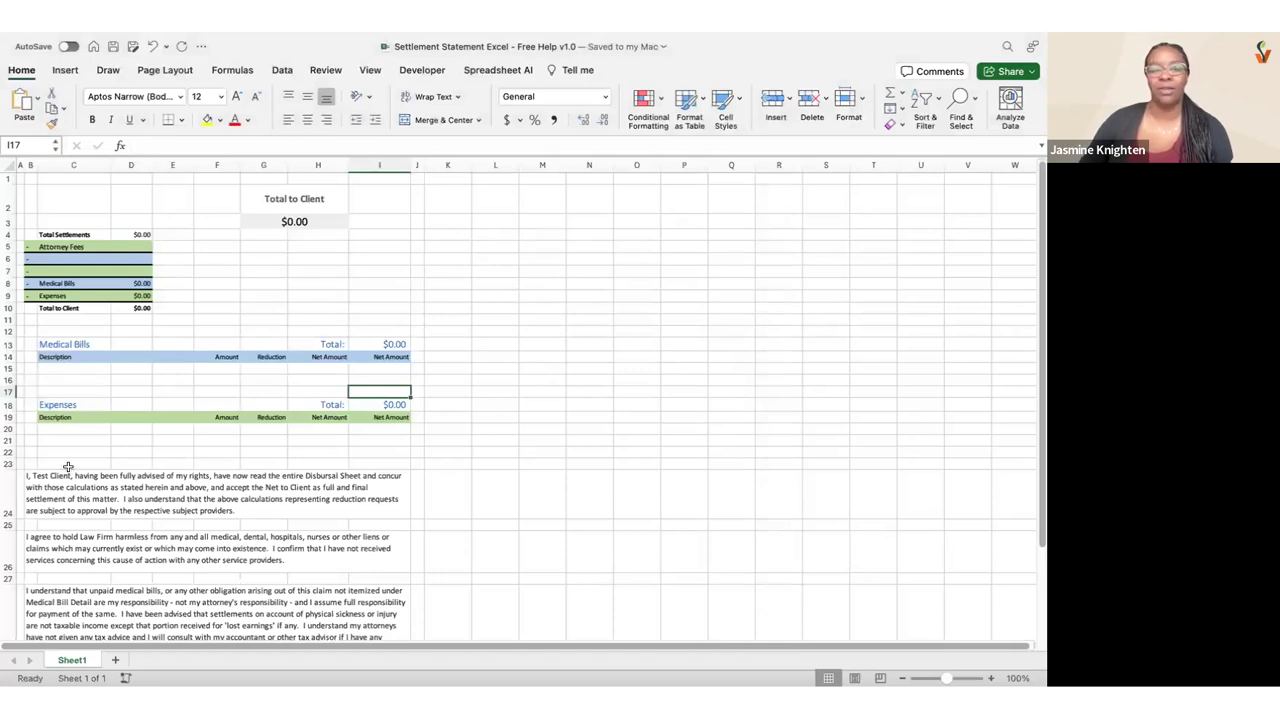
key("ctrl+Right")
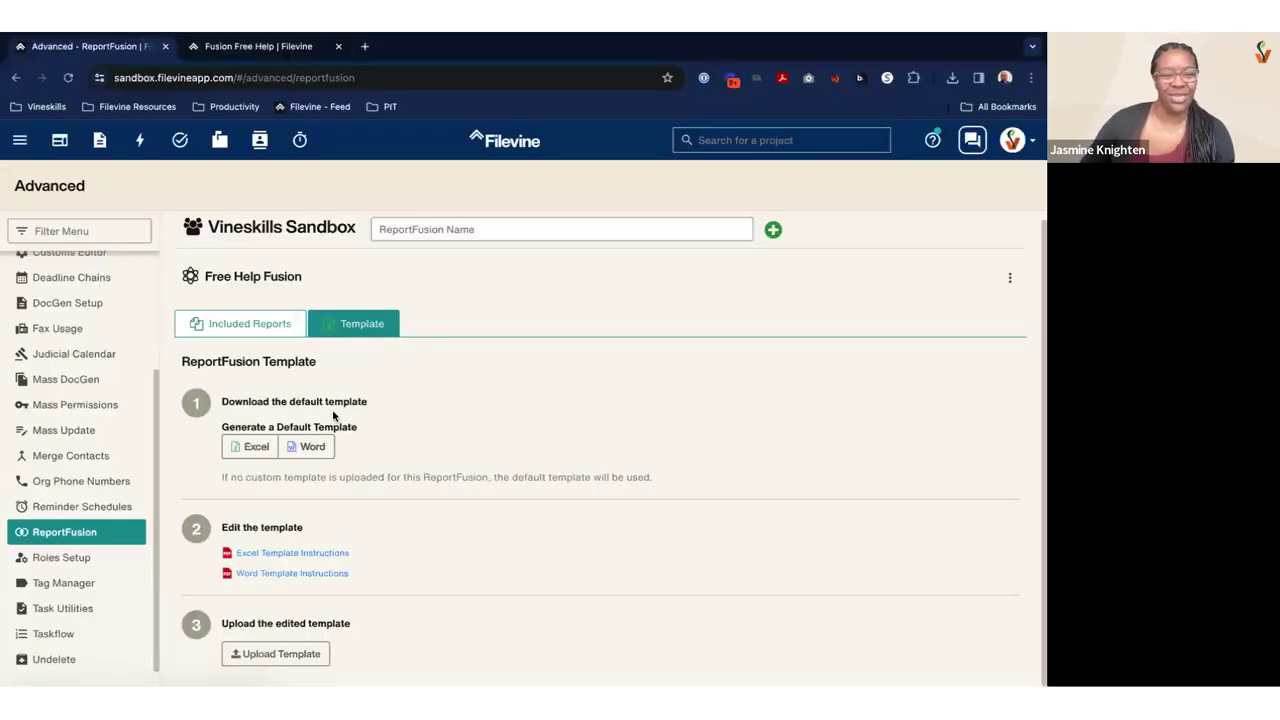
key("ctrl+Left")
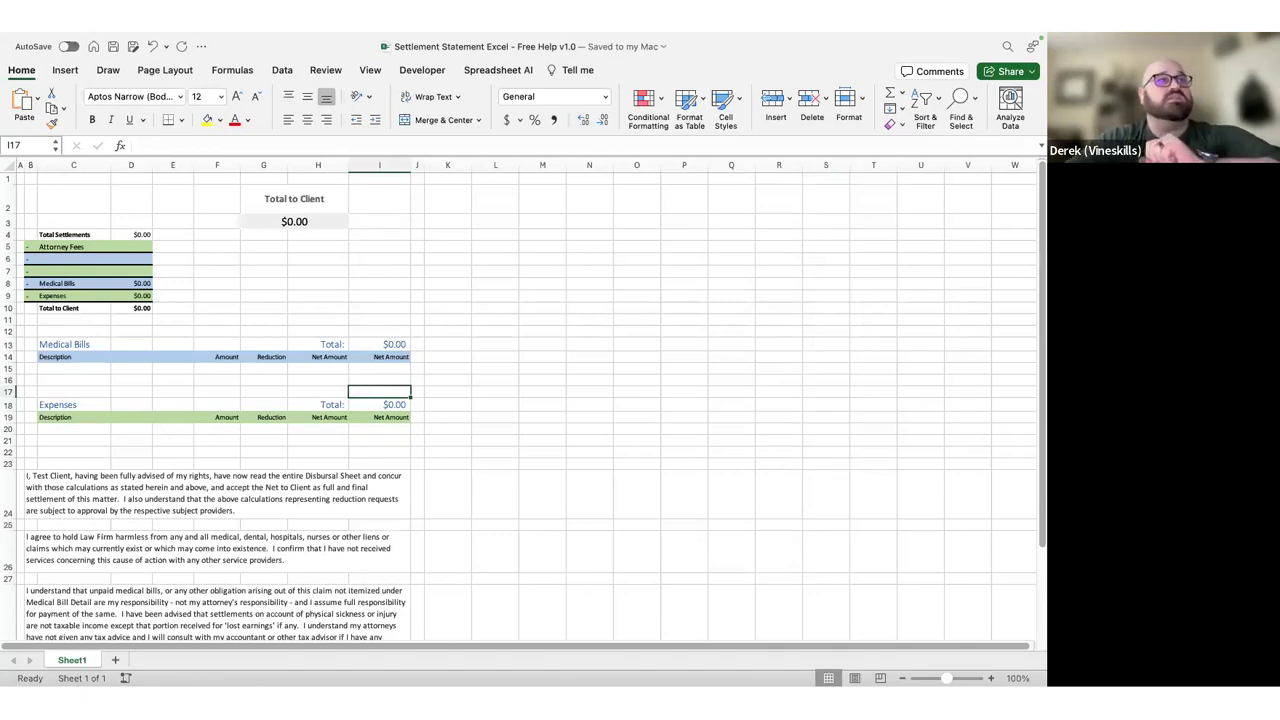
left_click(436, 268)
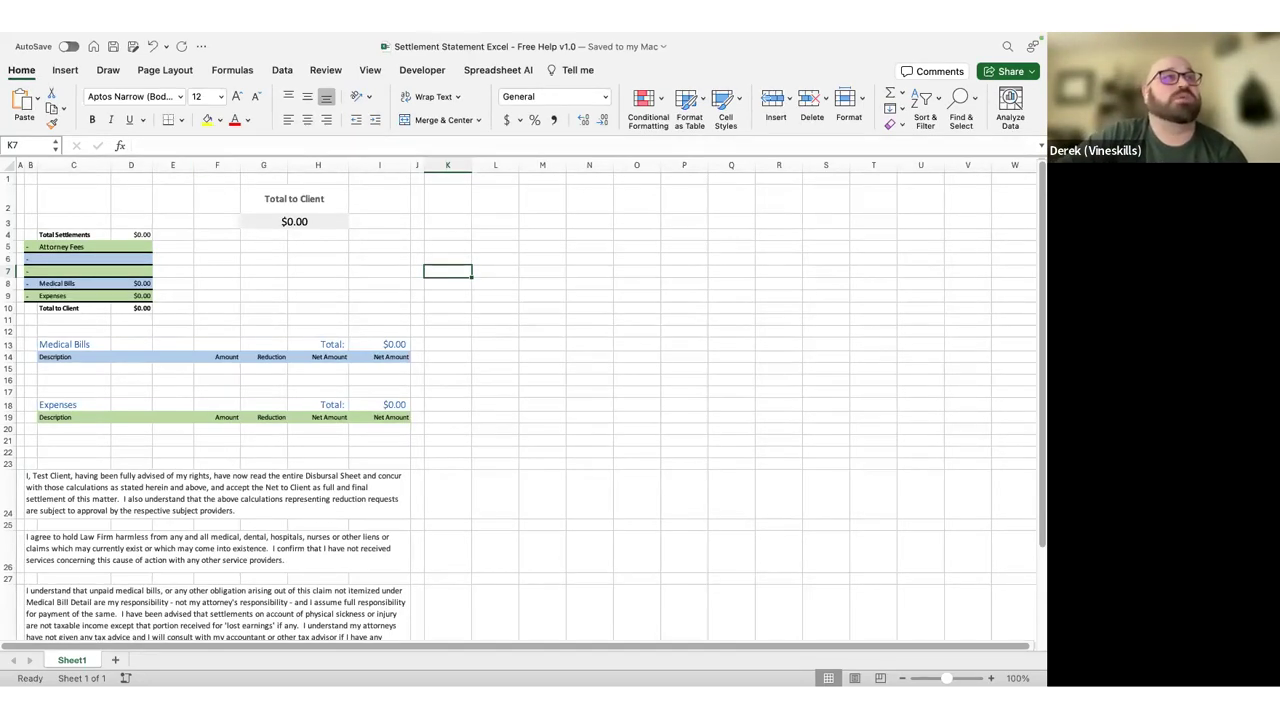
left_click(440, 348)
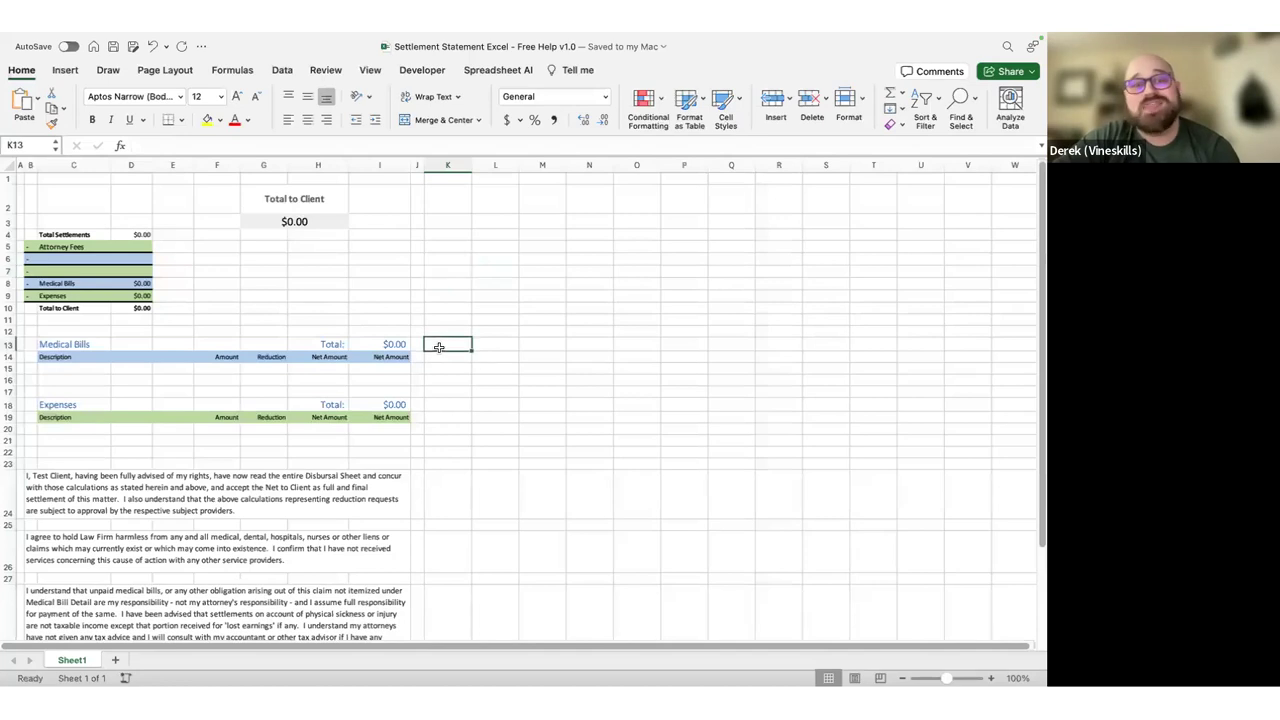
scroll(487, 366, "down", 3)
scroll(478, 402, "down", 2)
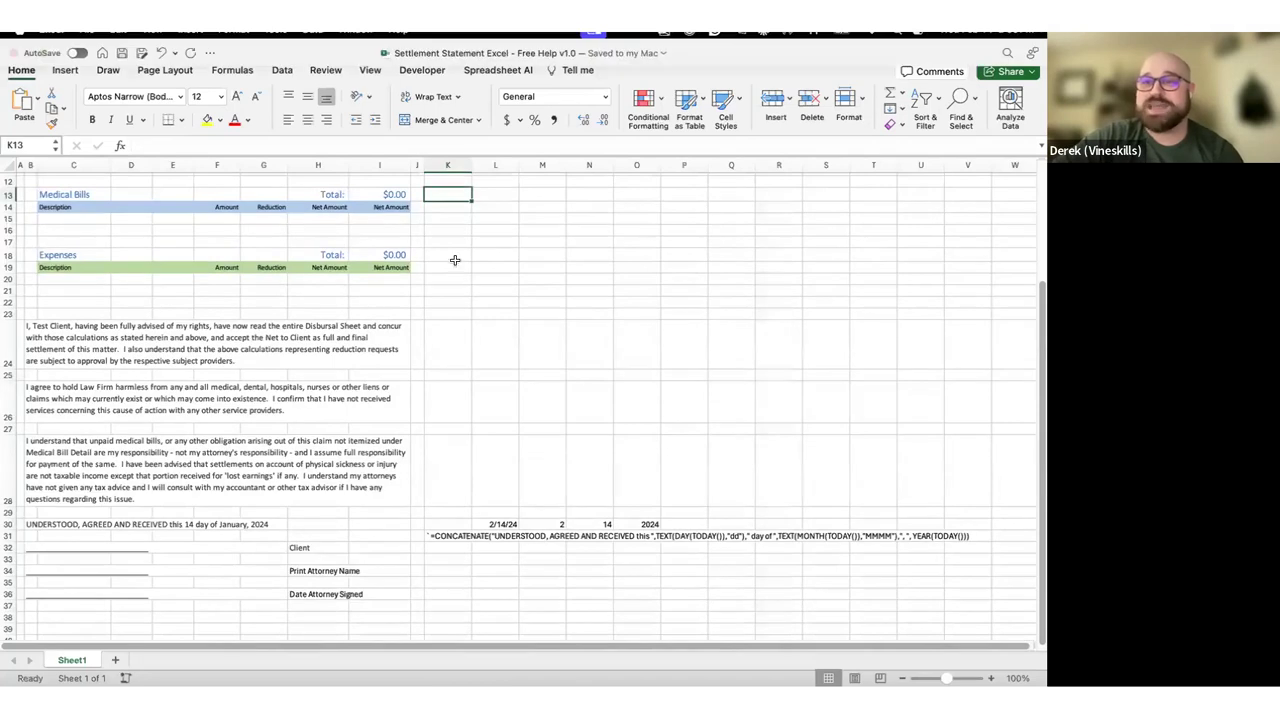
scroll(506, 330, "up", 5)
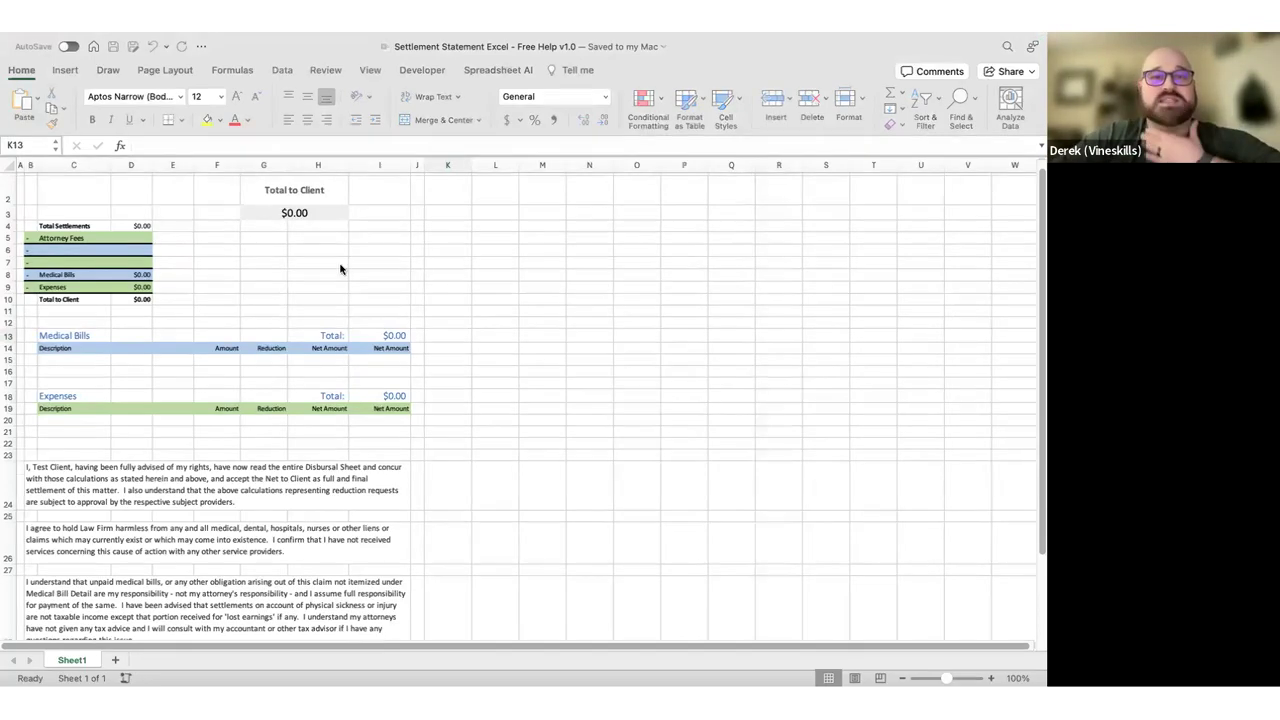
scroll(350, 255, "up", 1)
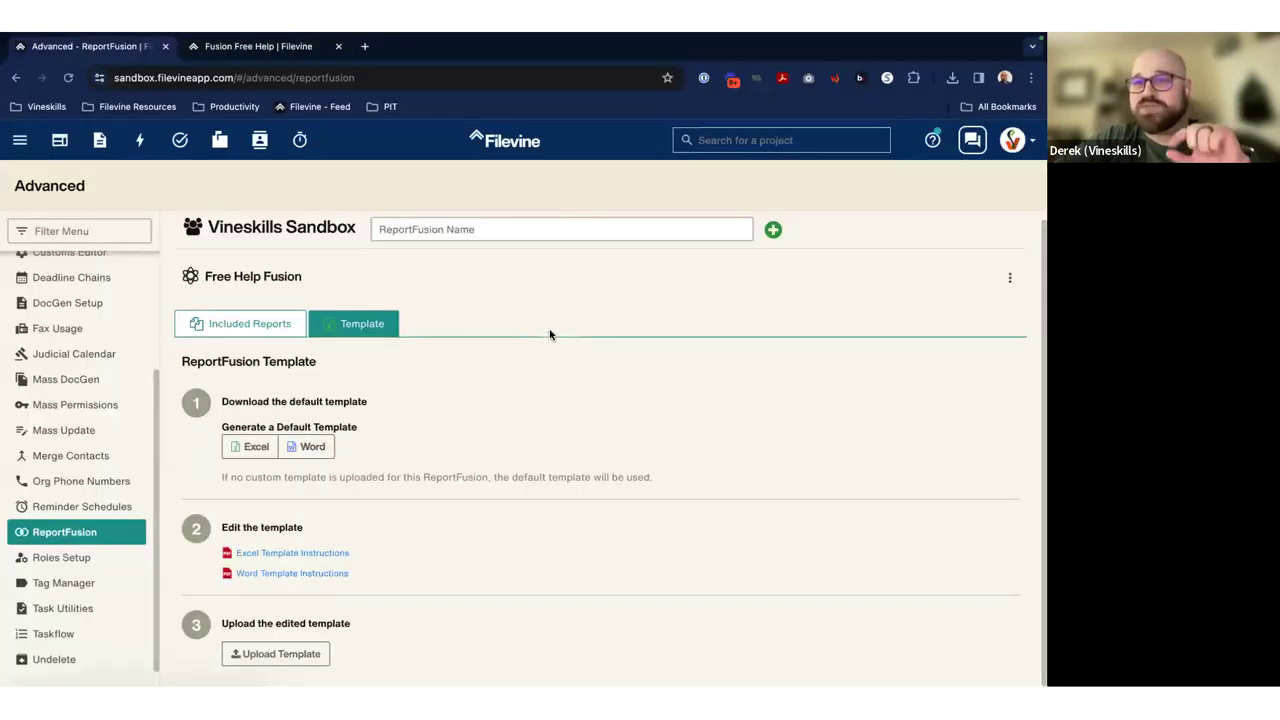
Generate the default Excel template for the Free Help Fusion in Filevine
left_click(252, 446)
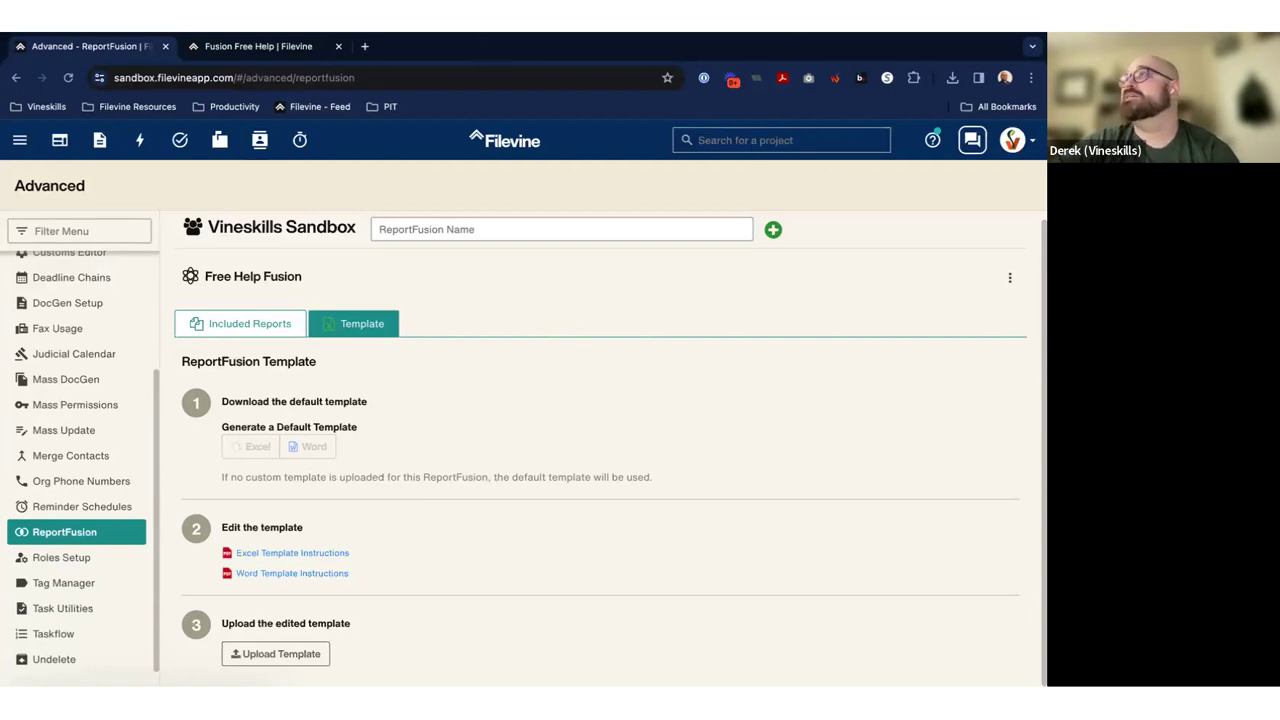
left_click(174, 202)
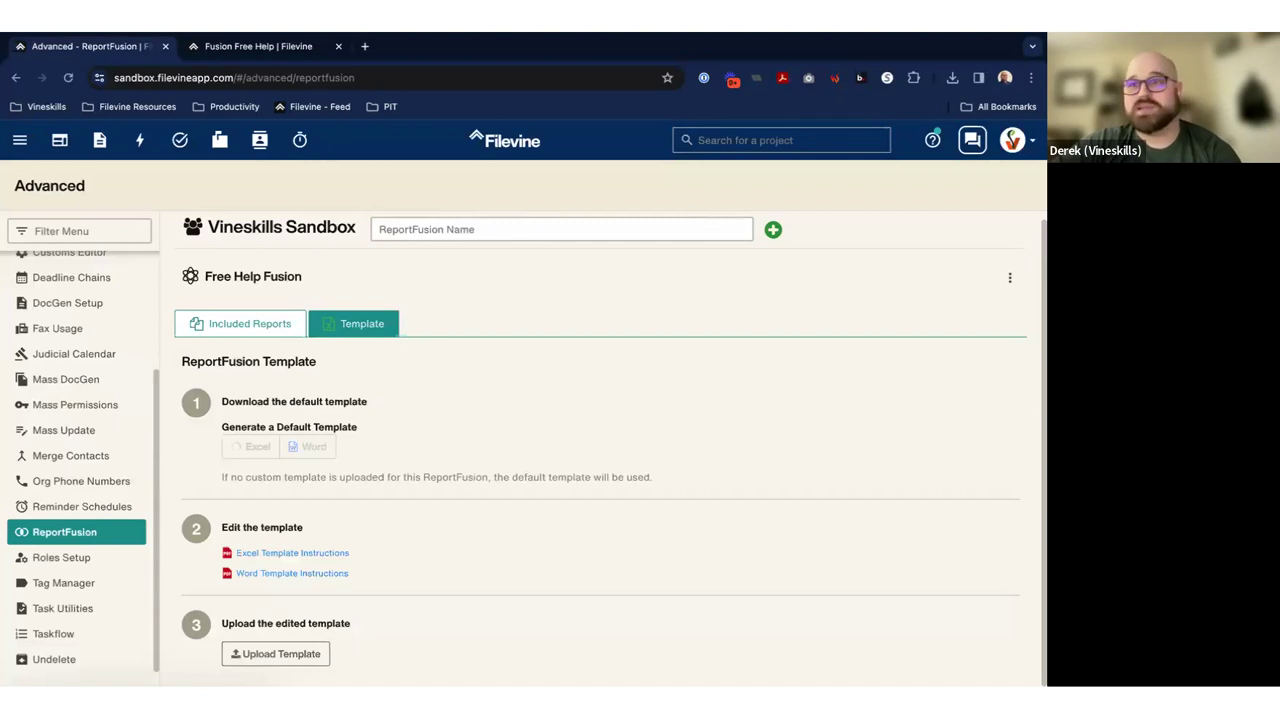
Switch to the Settlement Statement workbook in Excel and add a worksheet named "Test - Adding Columns"
key("ctrl+Left")
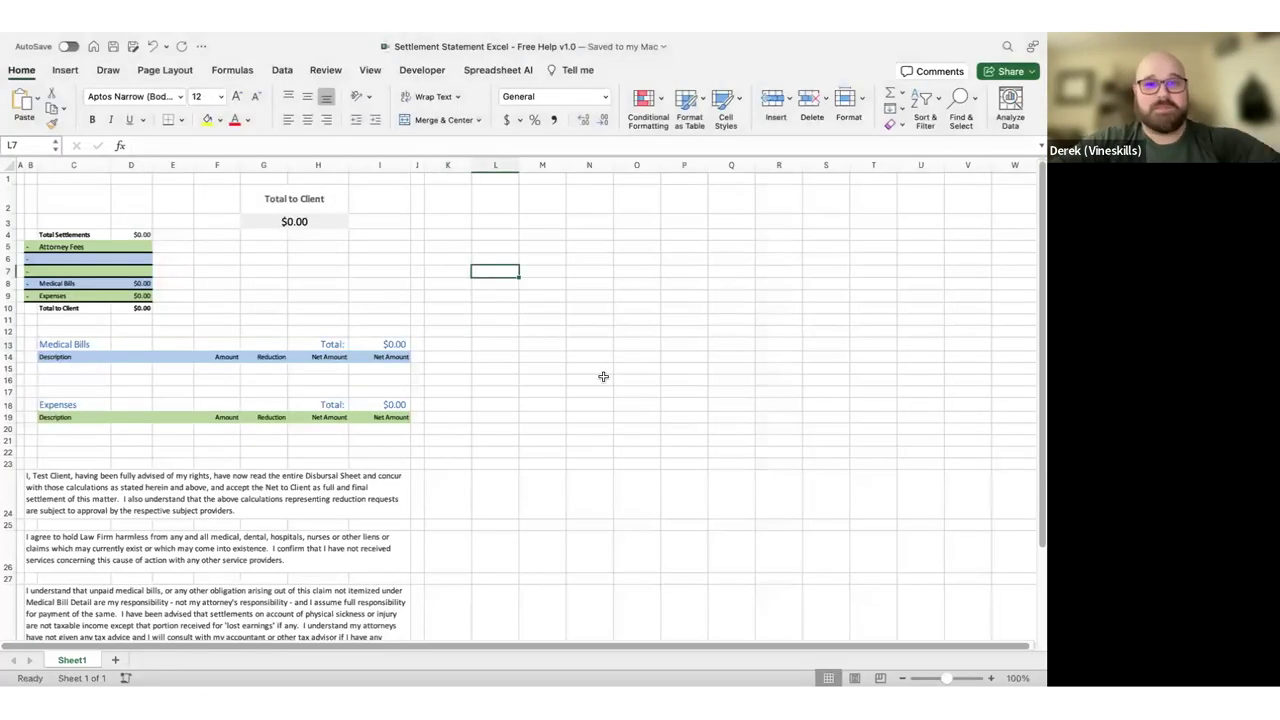
left_click(116, 661)
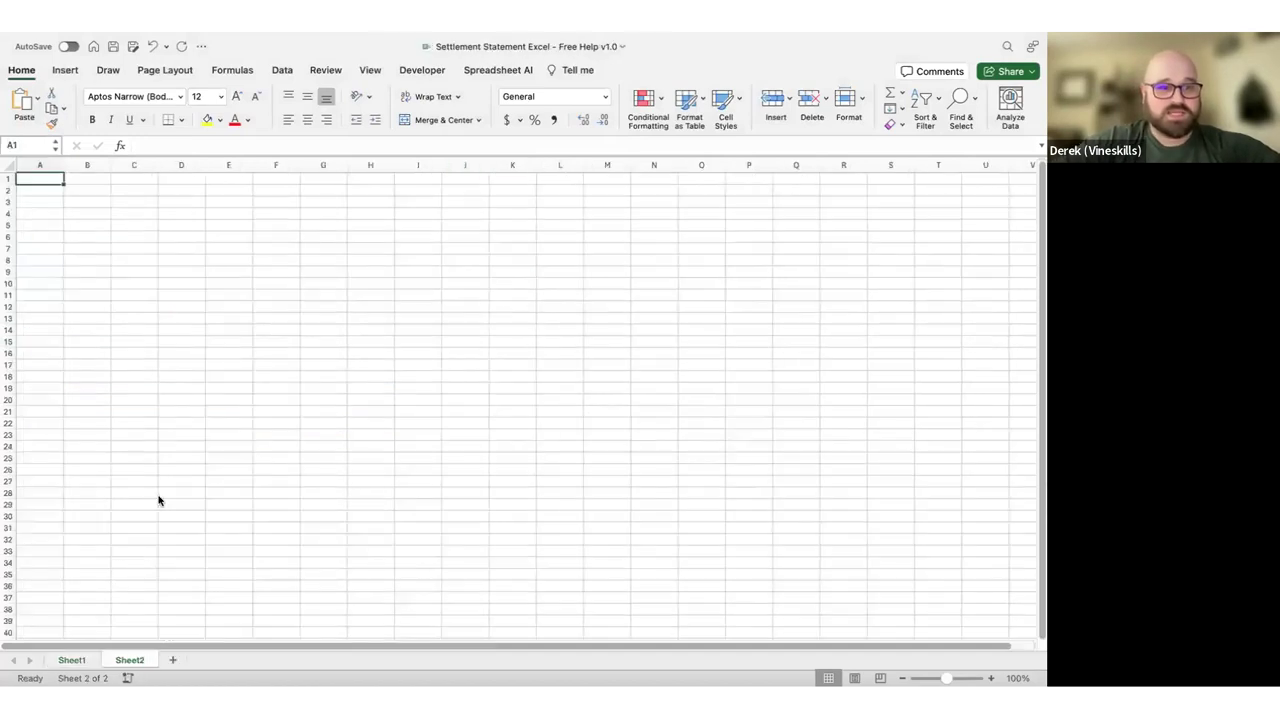
double_click(121, 661)
type("T")
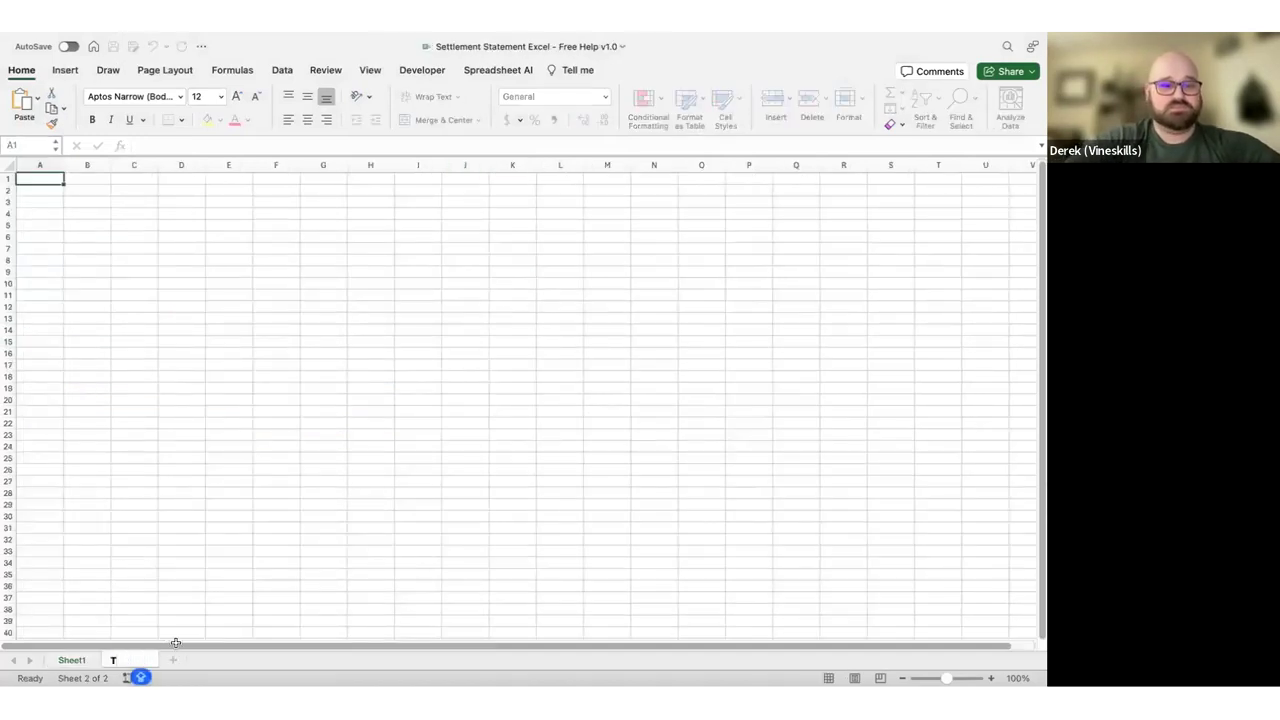
type("est -")
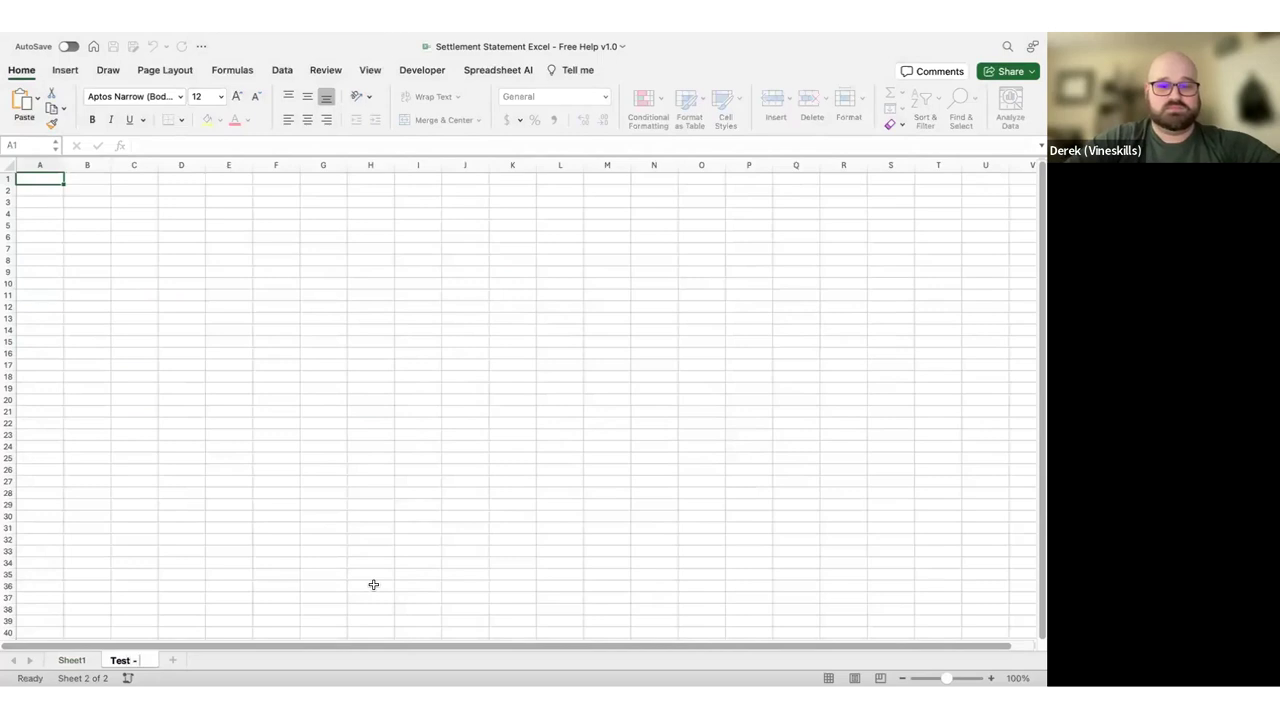
type(" Adding Columns")
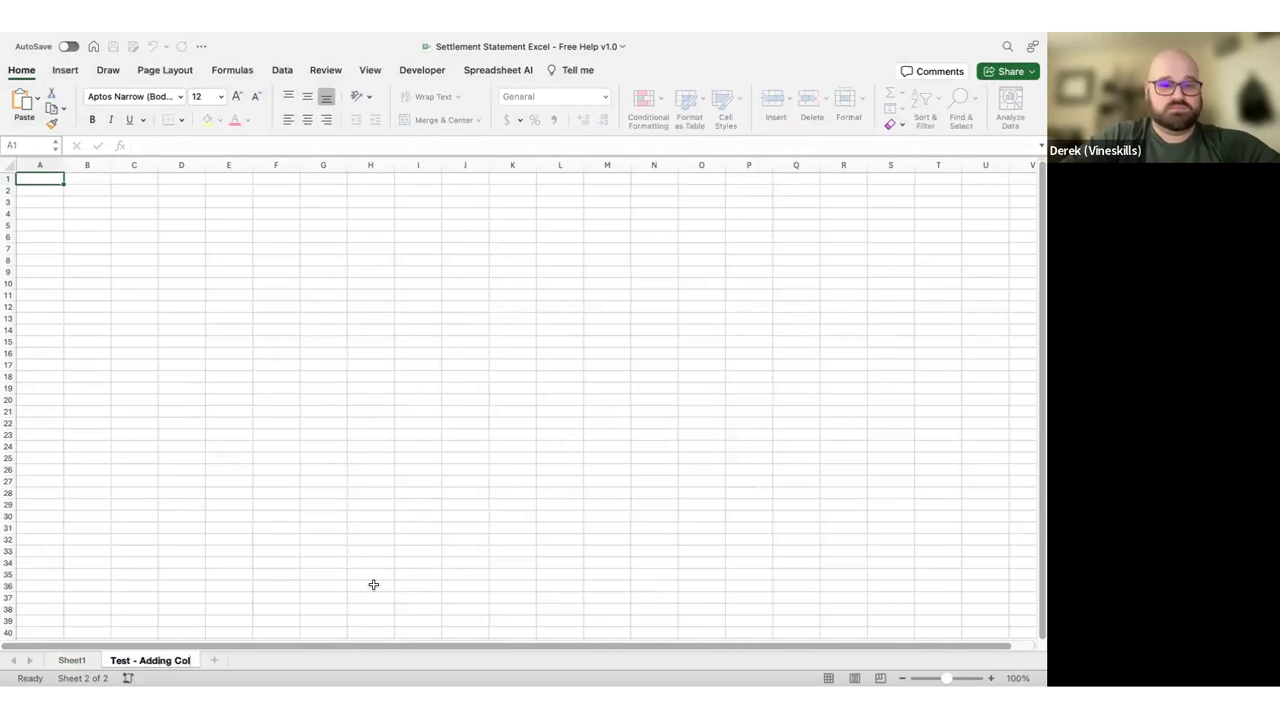
left_click(279, 621)
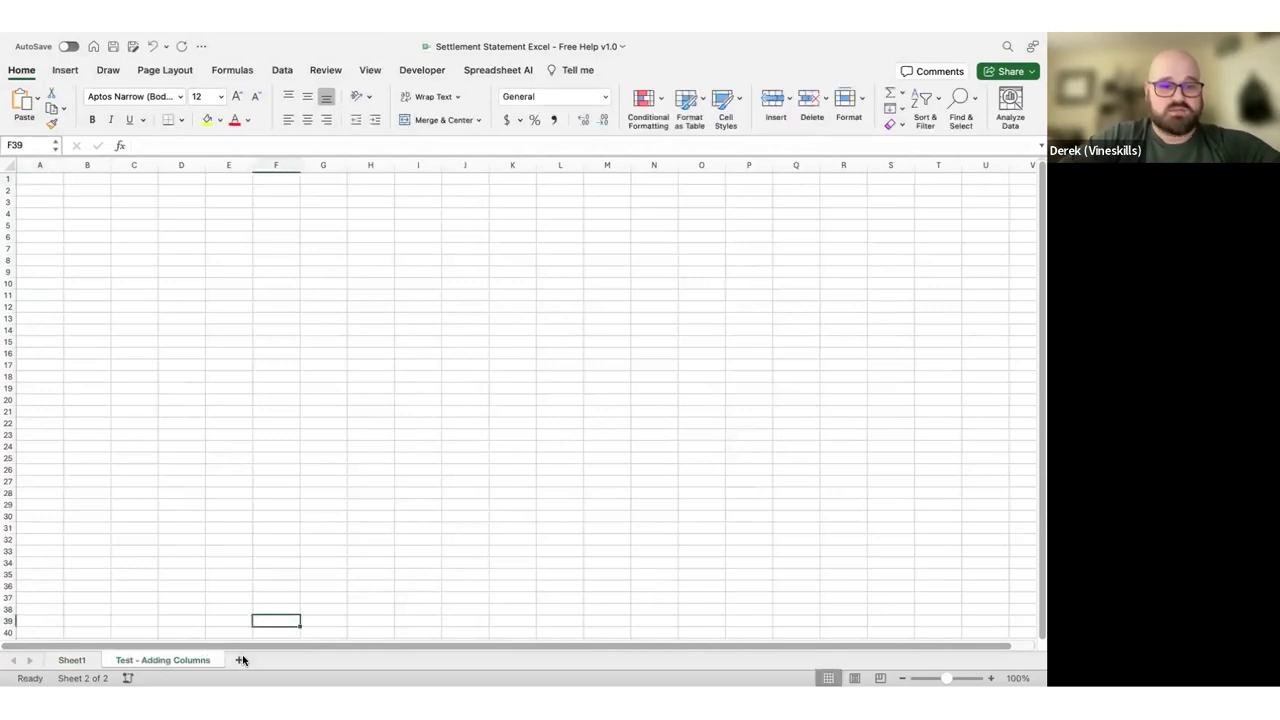
Add another worksheet named "DATA" and return to Sheet1
left_click(239, 660)
double_click(243, 661)
type("DATA")
left_click(268, 633)
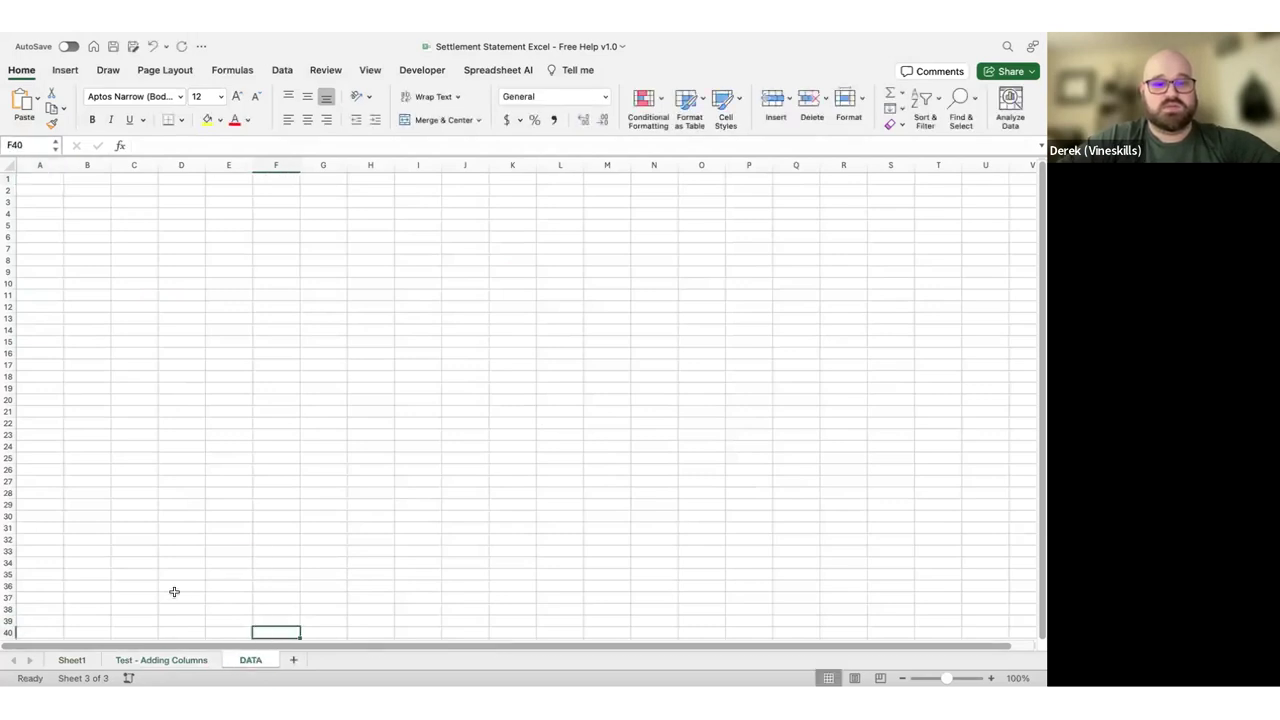
left_click(72, 660)
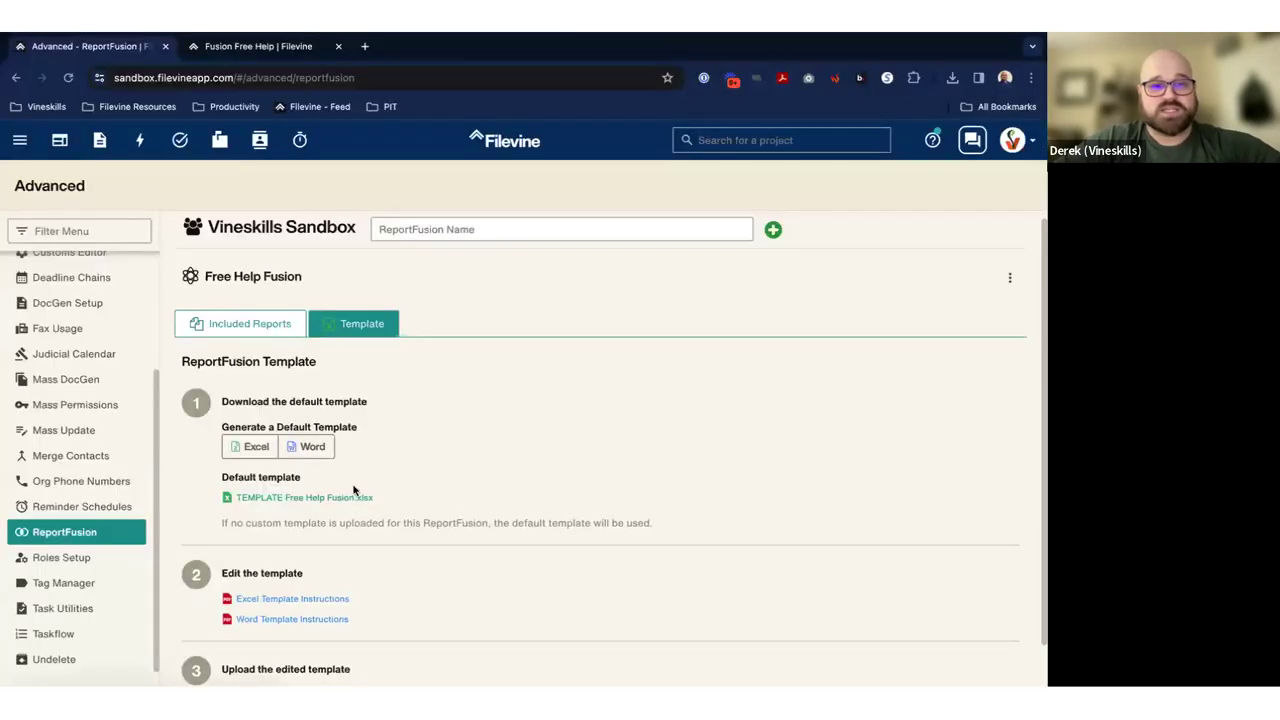
Download the generated TEMPLATE Free Help Fusion.xlsx from Filevine and open it in Excel in full screen
left_click(343, 498)
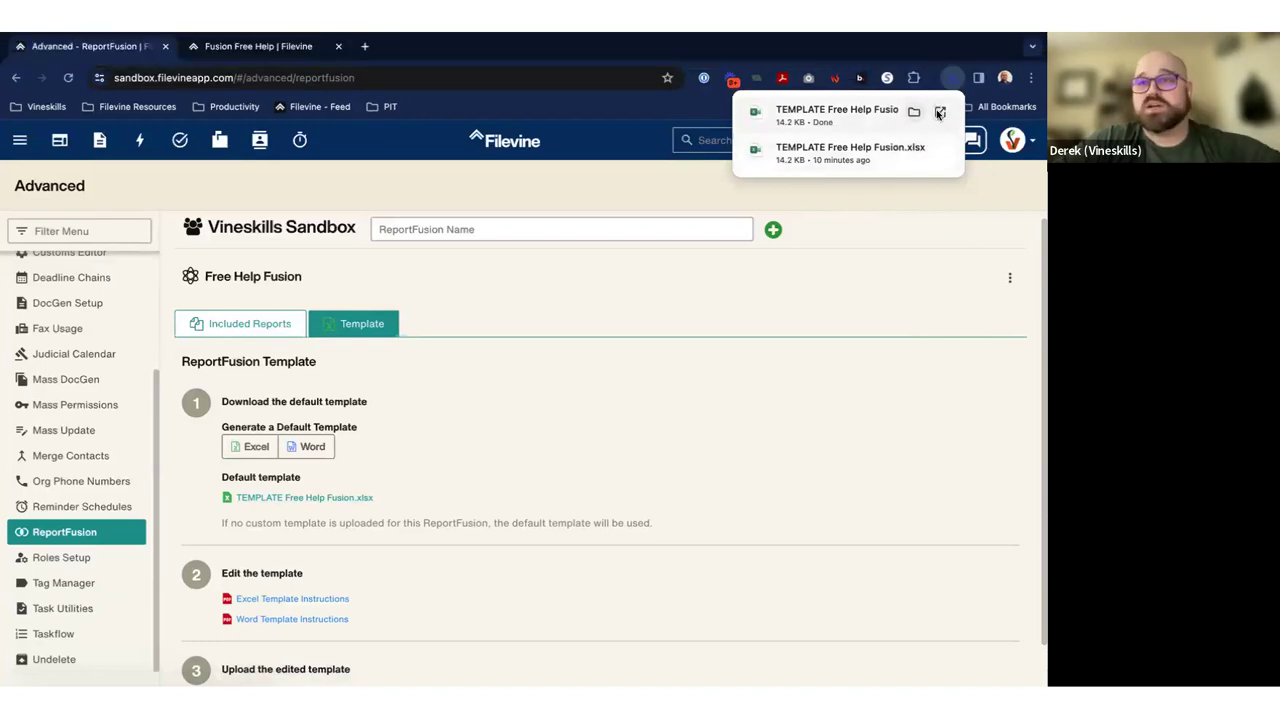
left_click(880, 112)
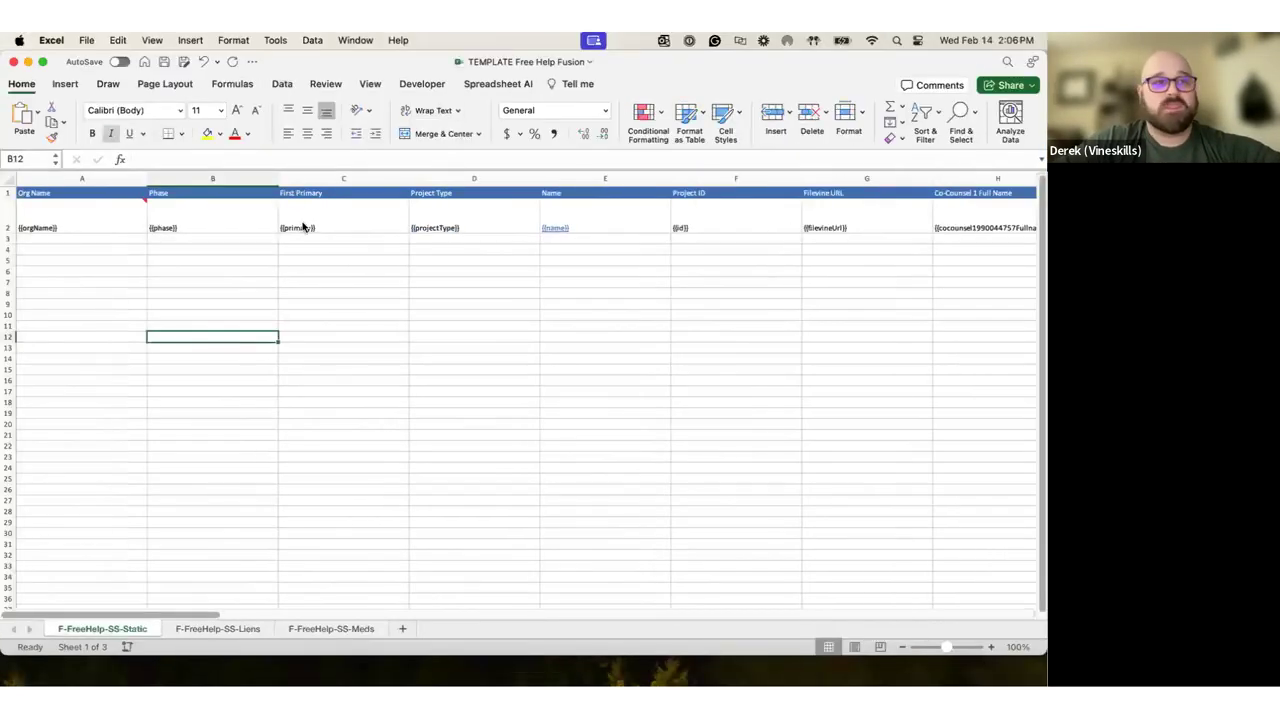
left_click(42, 61)
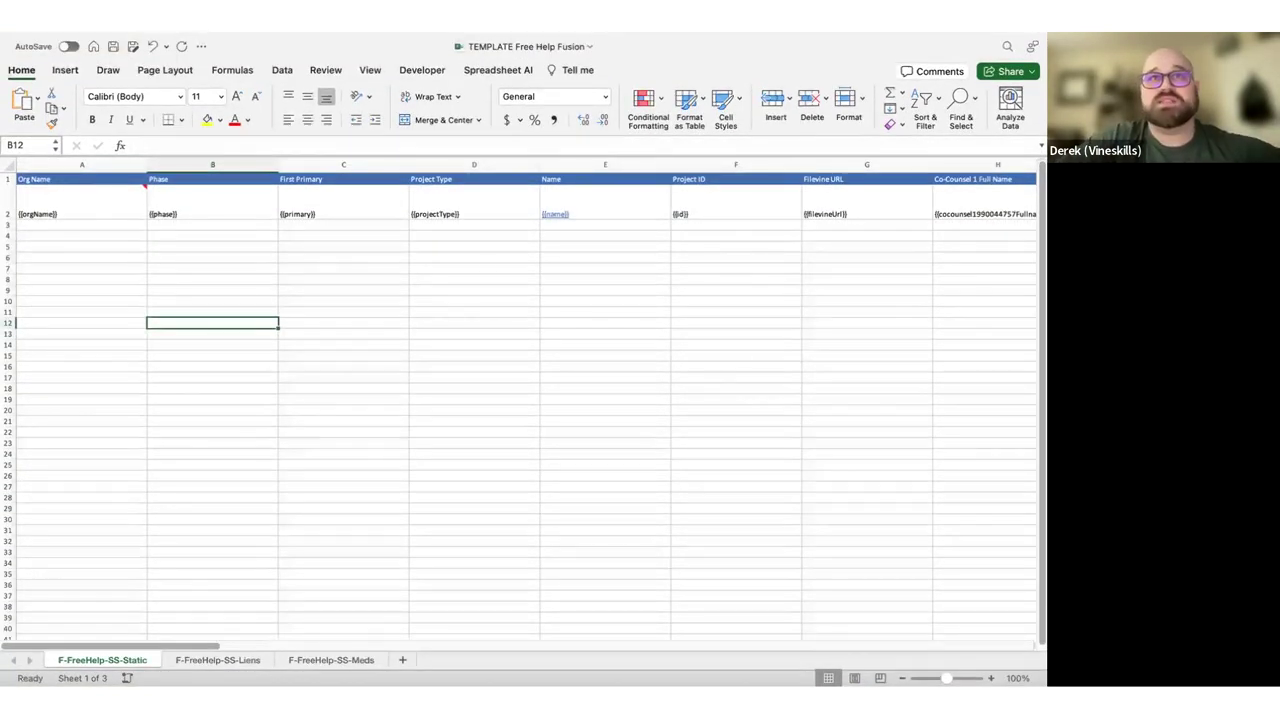
Look through the template's Static, Liens and Meds sheets to examine their column headers and merge fields
left_click(320, 346)
scroll(389, 386, "right", 5)
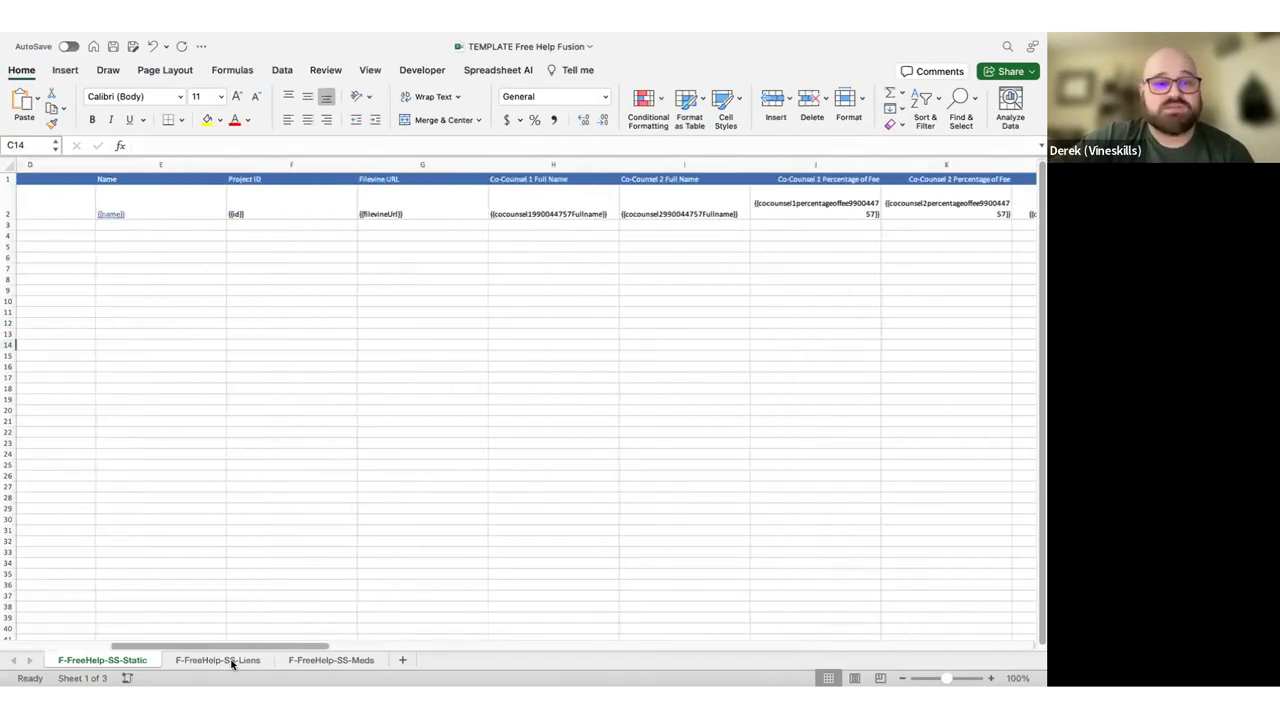
left_click(232, 662)
left_click(311, 662)
left_click(120, 661)
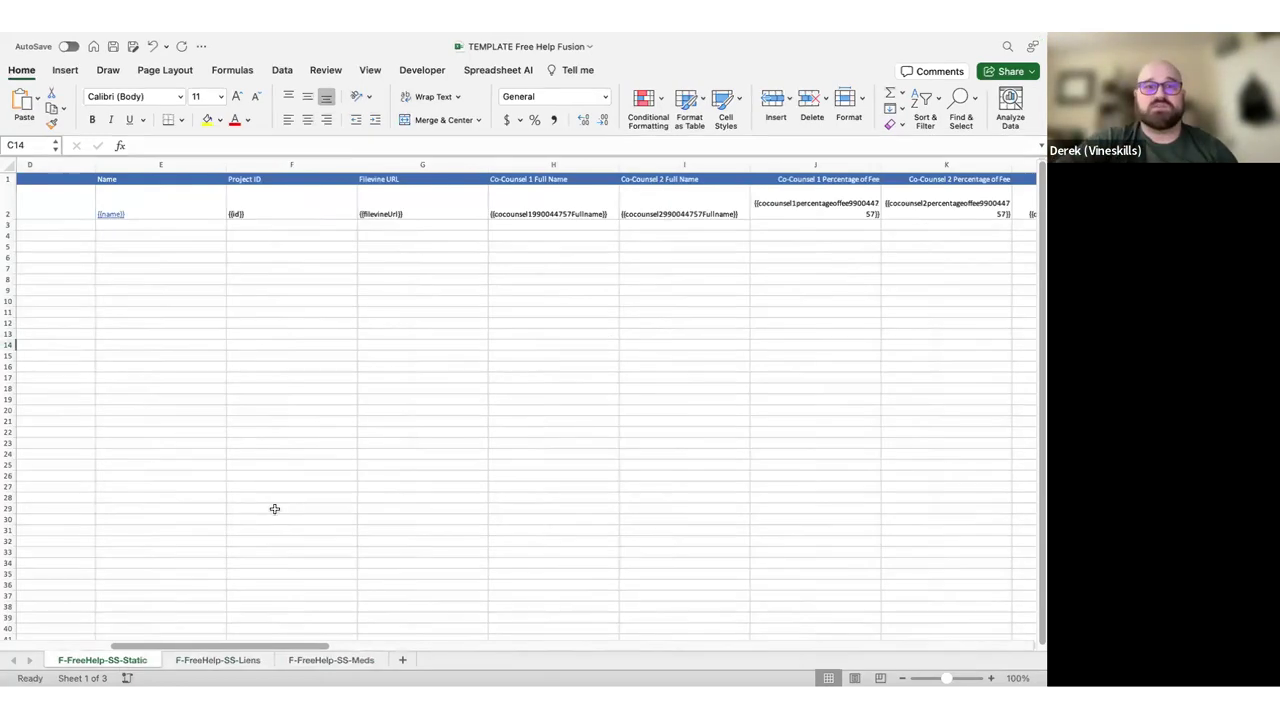
Check the Free Help Fusion's included reports in Filevine, and return to the template workbook in Excel
key("ctrl+Right")
left_click(262, 326)
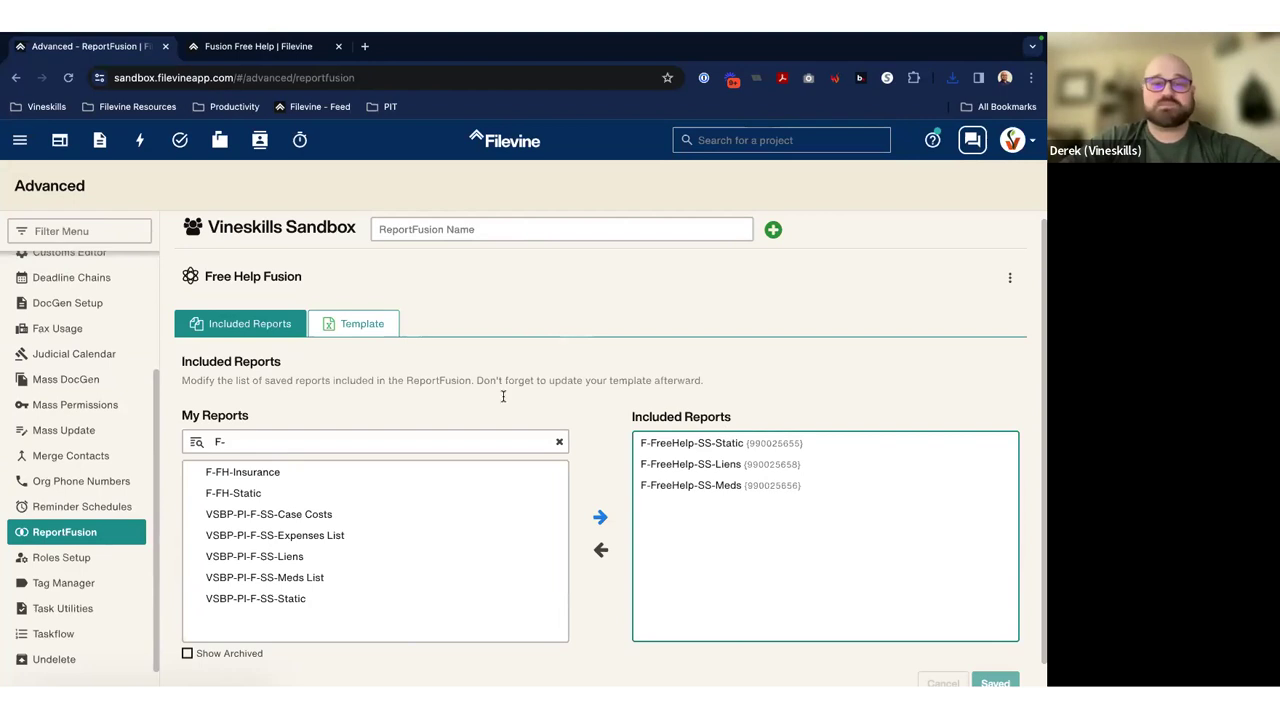
key("ctrl+Left")
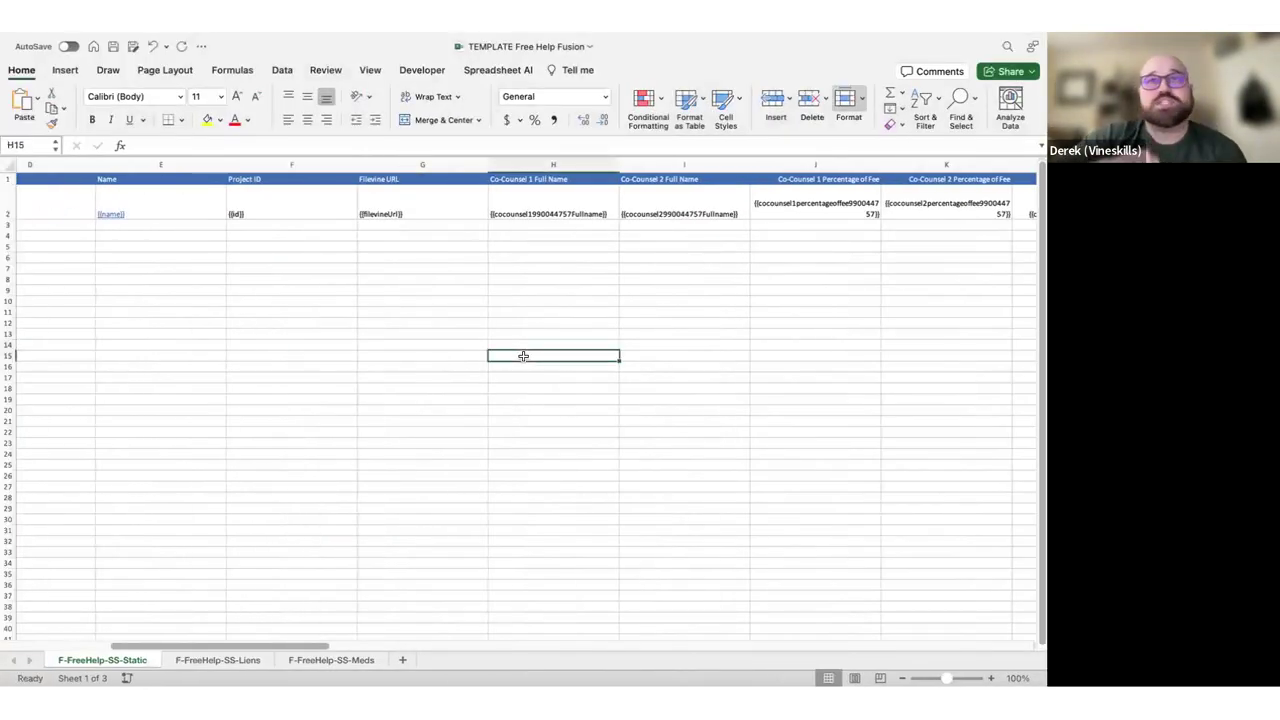
Examine the merge fields on the F-FreeHelp-SS-Static sheet and compare them with the F-FreeHelp-SS-Liens sheet
left_click(273, 333)
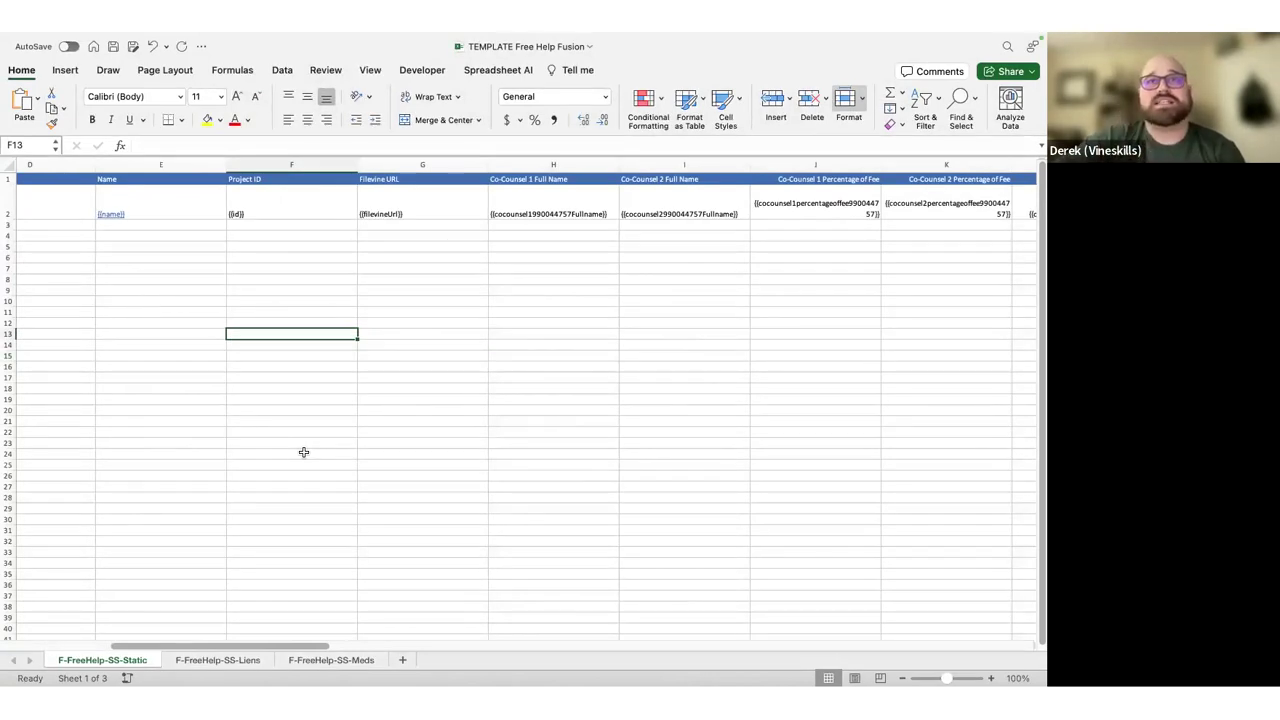
scroll(200, 337, "left", 5)
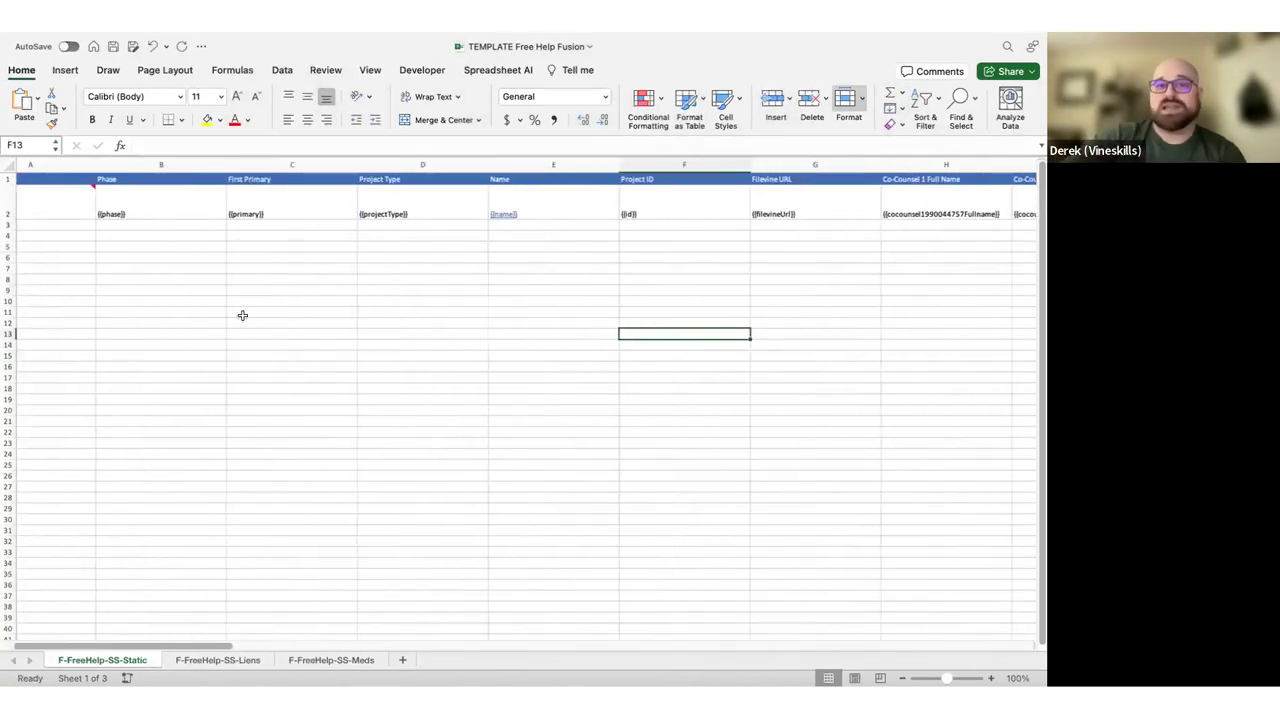
scroll(573, 272, "right", 5)
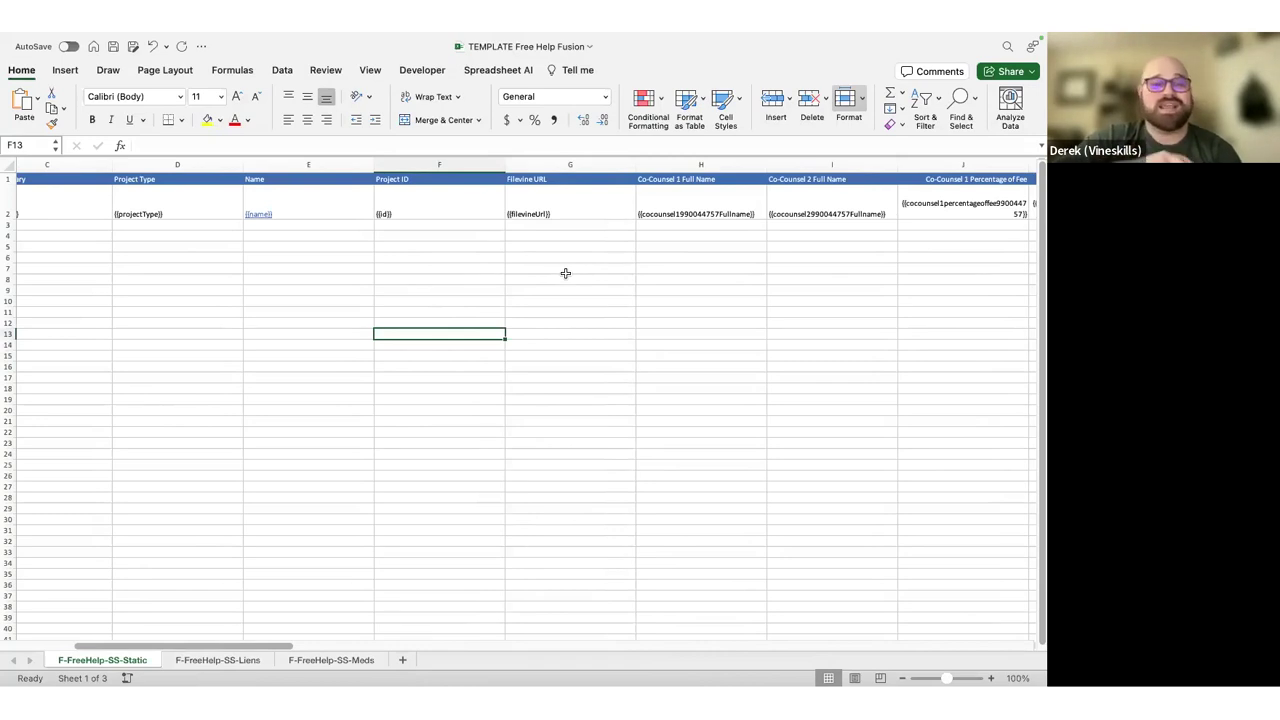
left_click(234, 660)
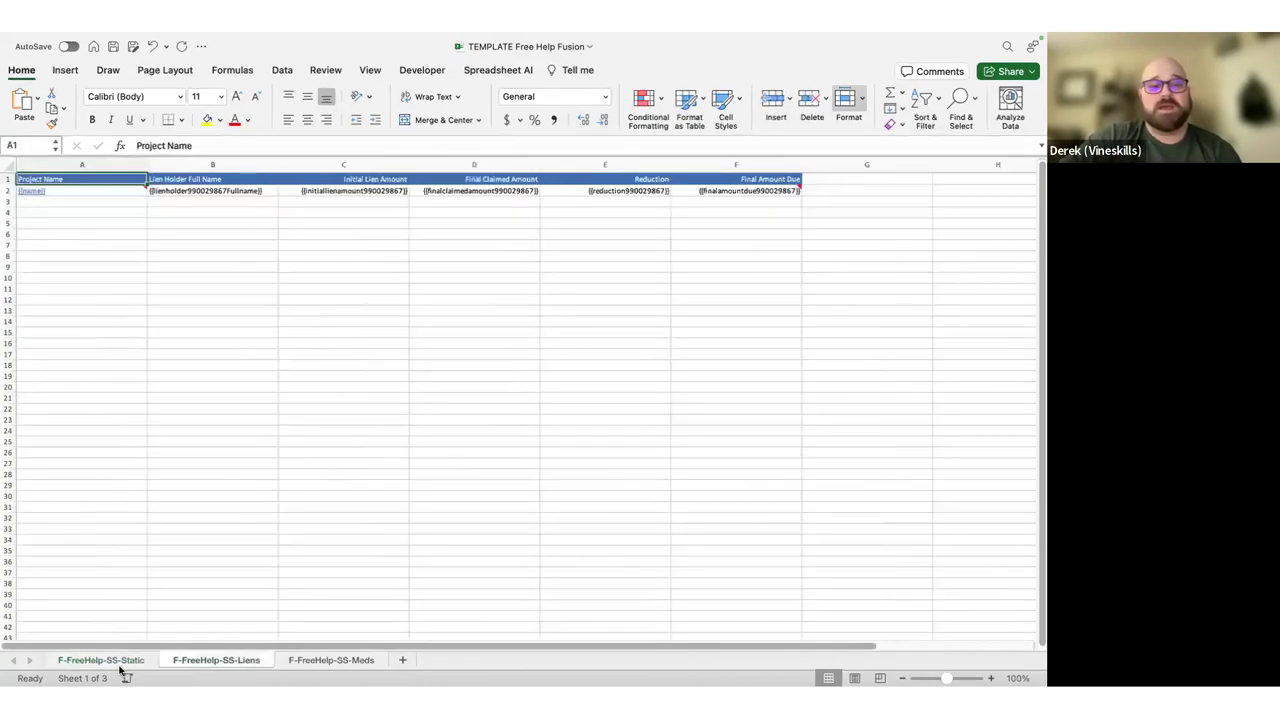
left_click(122, 662)
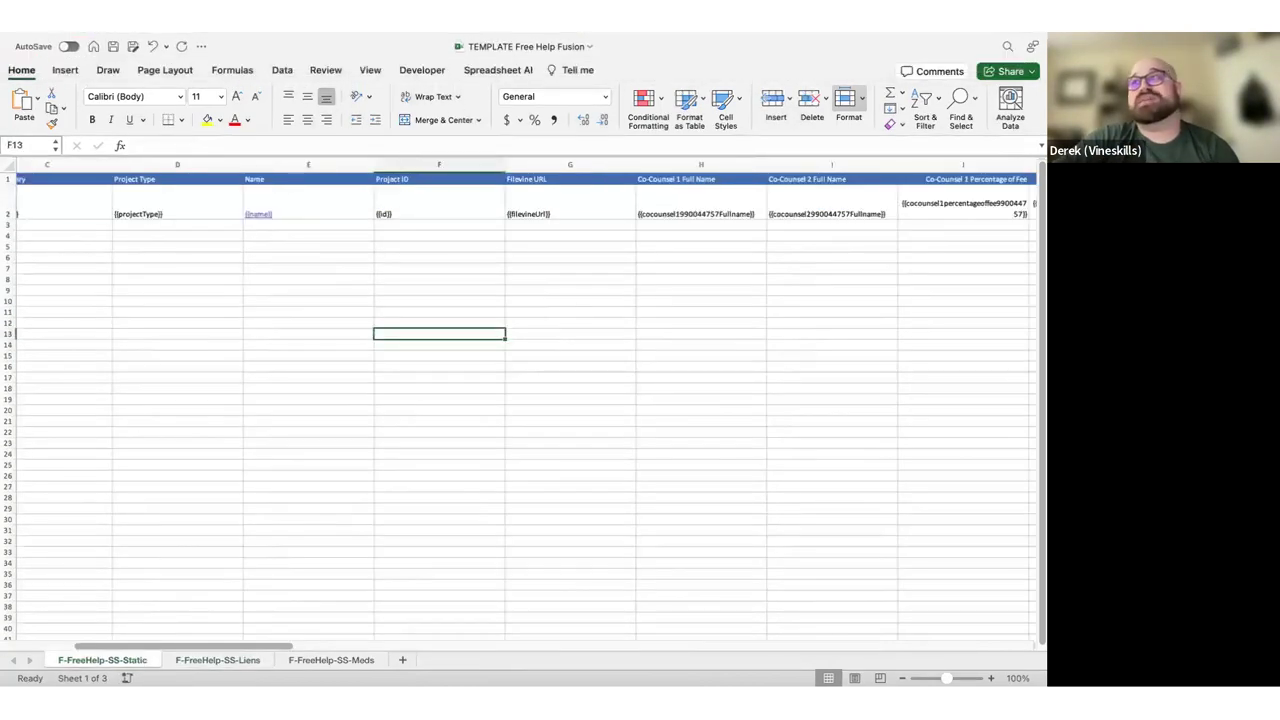
left_click(434, 322)
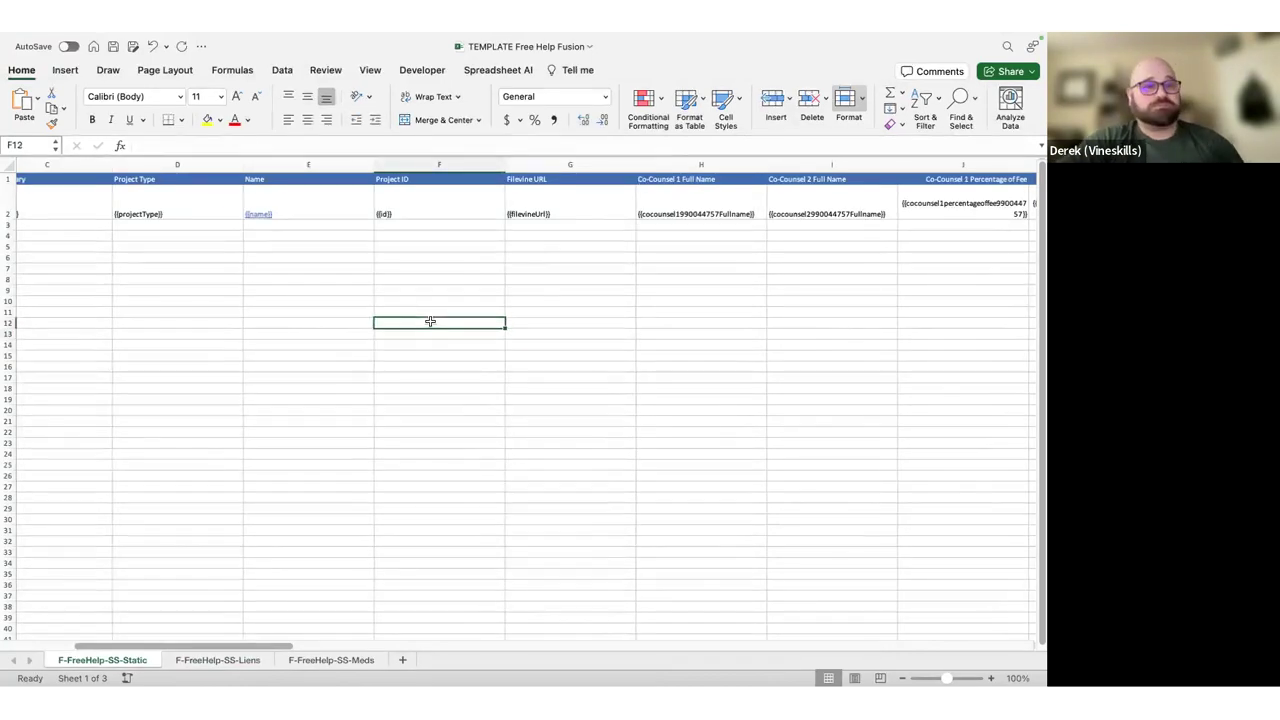
scroll(272, 470, "left", 3)
Reorder the full-screen spaces so the Settlement Statement workbook sits directly before the template workbook, and open the Settlement Statement
key("ctrl+Left")
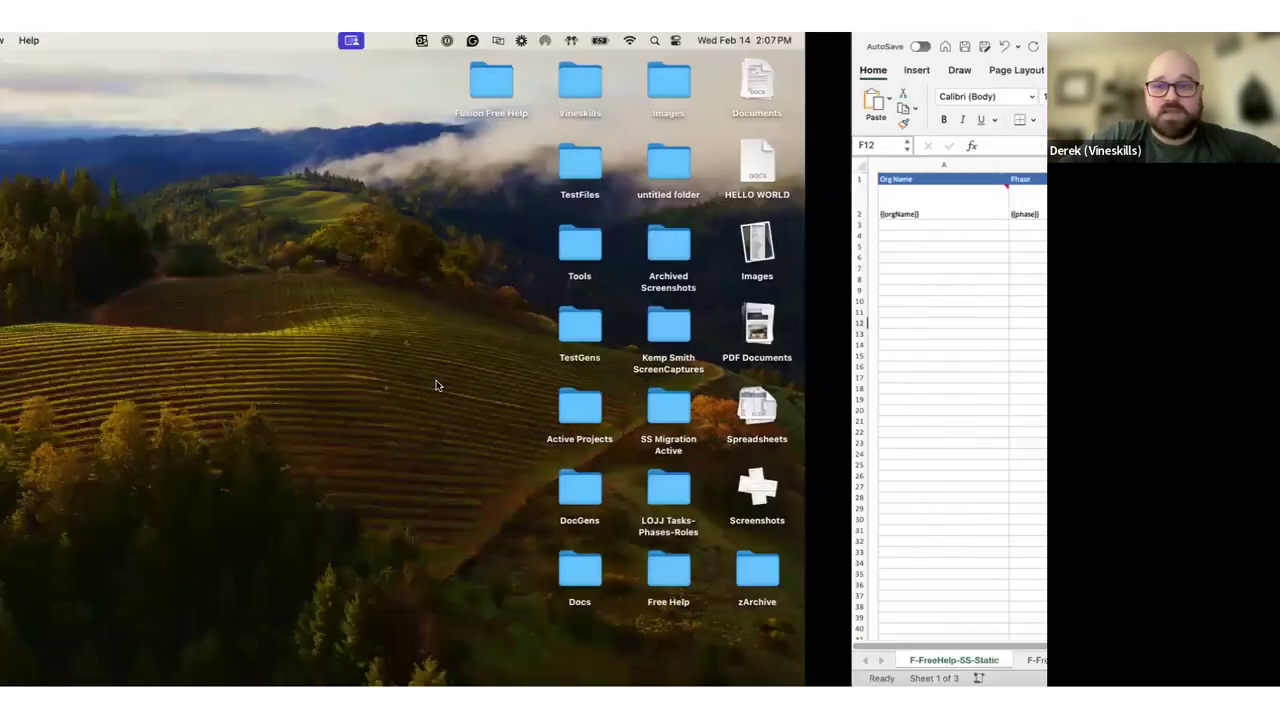
key("ctrl+Right")
key("ctrl+Right")
key("ctrl+Up")
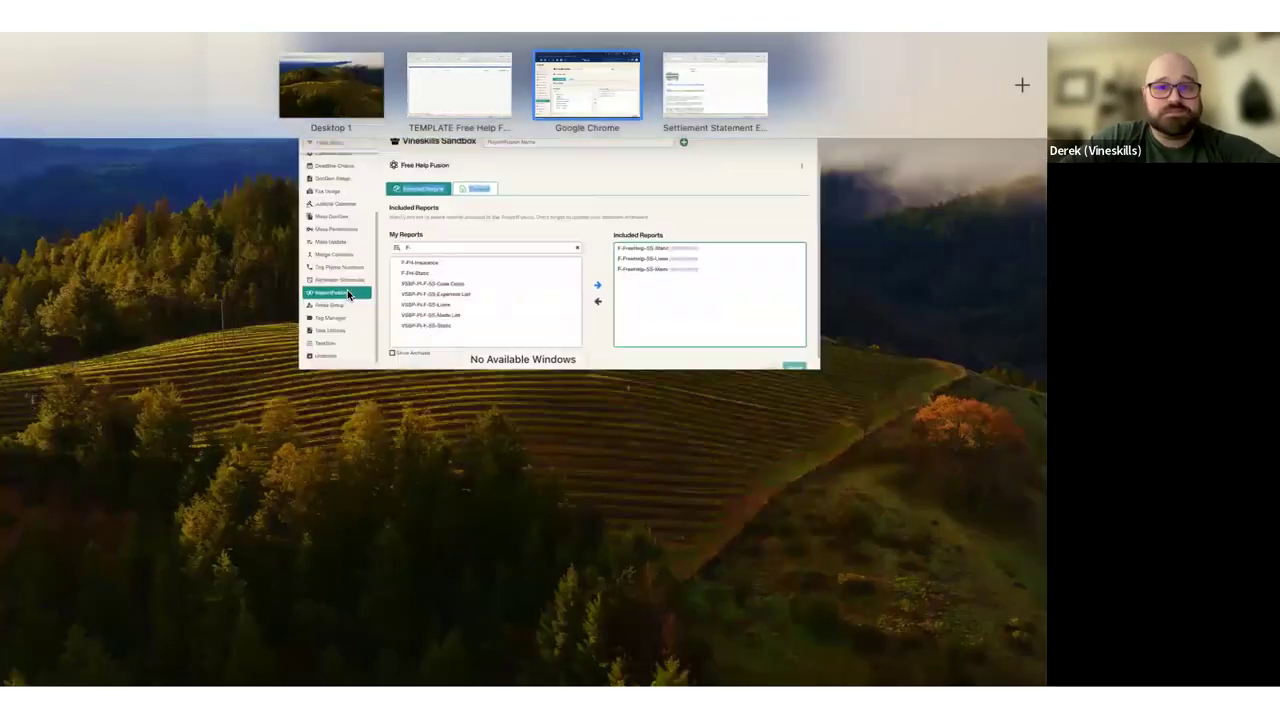
left_click_drag(711, 89, 440, 90)
left_click(450, 90)
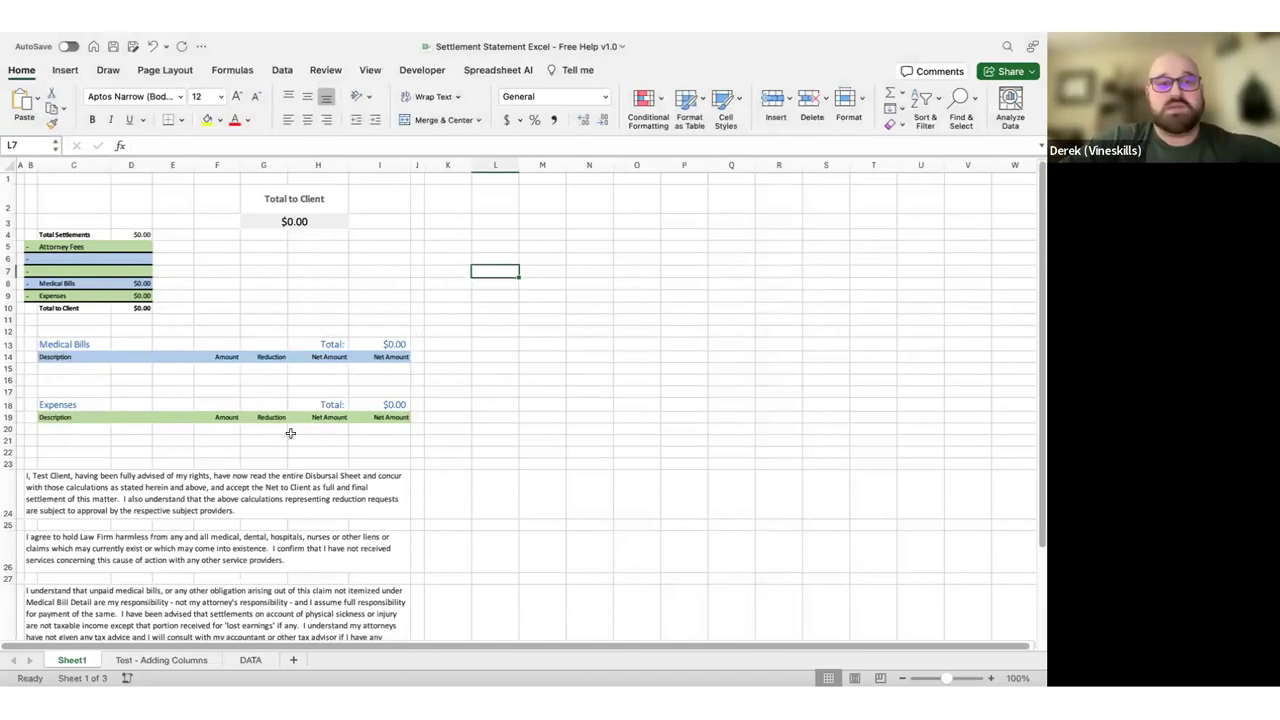
Switch to the TEMPLATE Free Help Fusion workbook and view the first columns of the F-FreeHelp-SS-Static sheet
key("ctrl+Right")
left_click(309, 346)
scroll(229, 356, "left", 2)
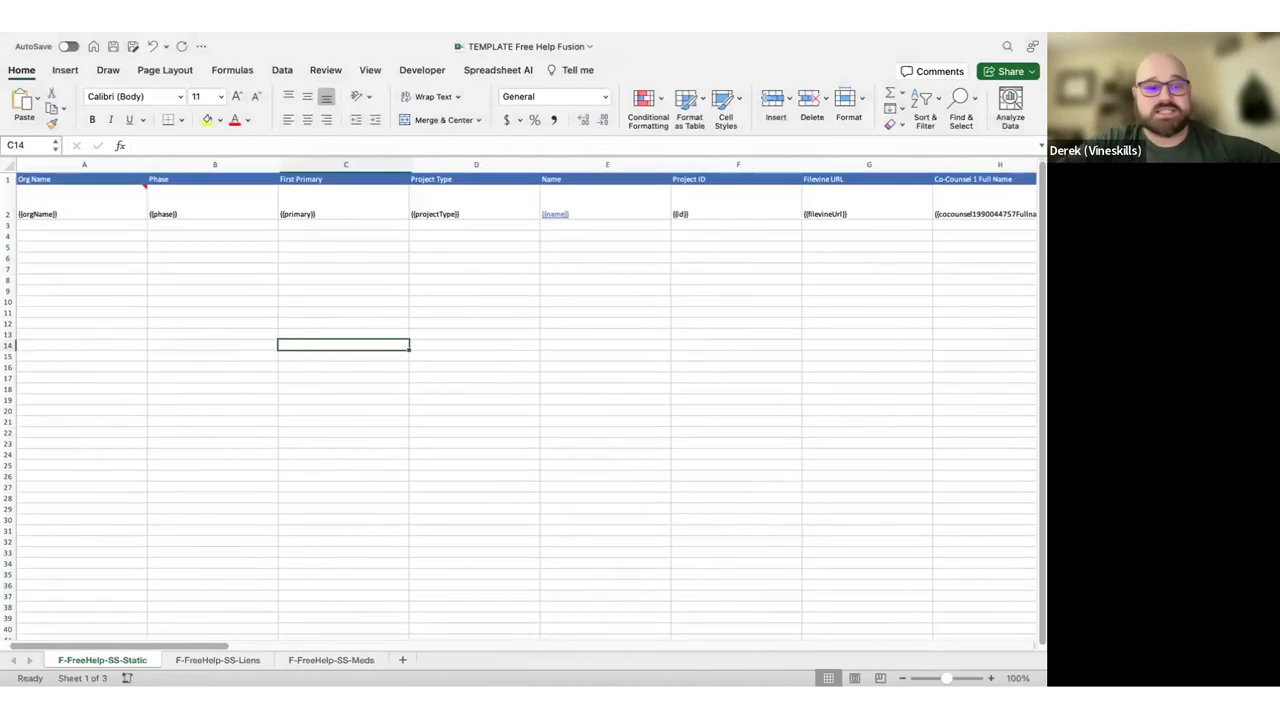
Open the F-FreeHelp-SS-Meds sheet and autofit the width of all its columns to the merge fields
left_click(210, 660)
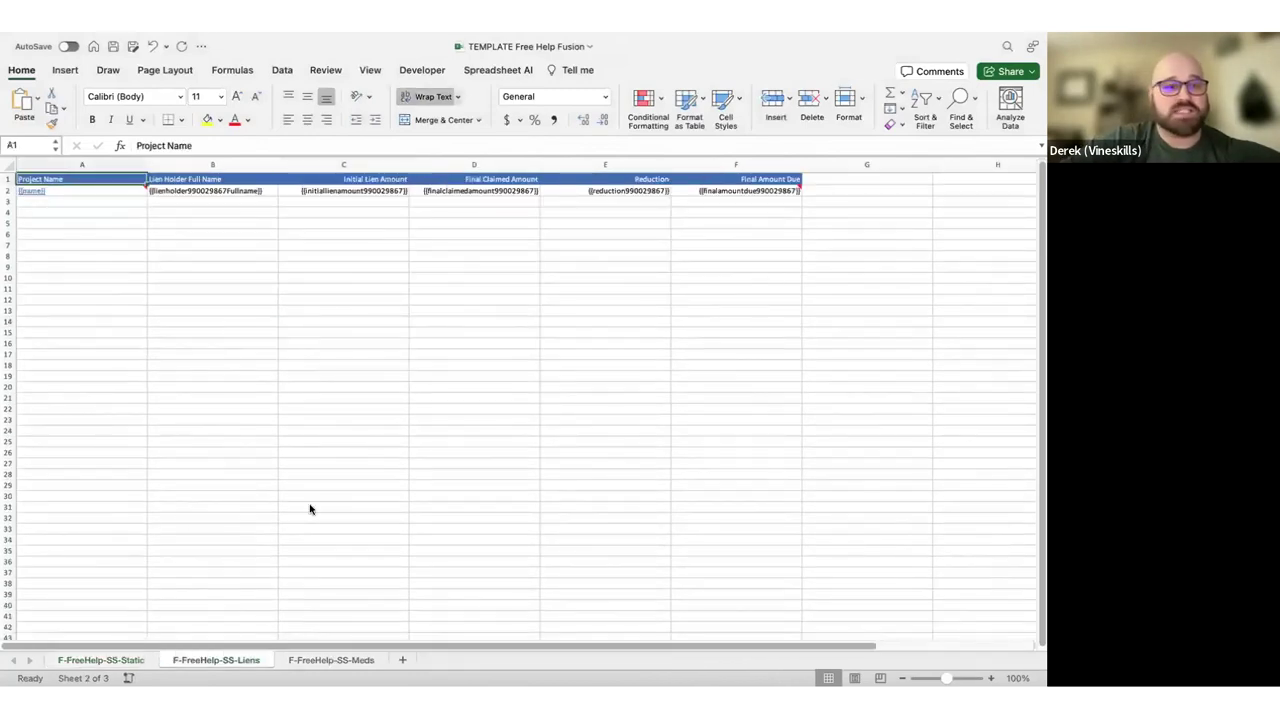
key("ctrl+Page_Down")
left_click(254, 277)
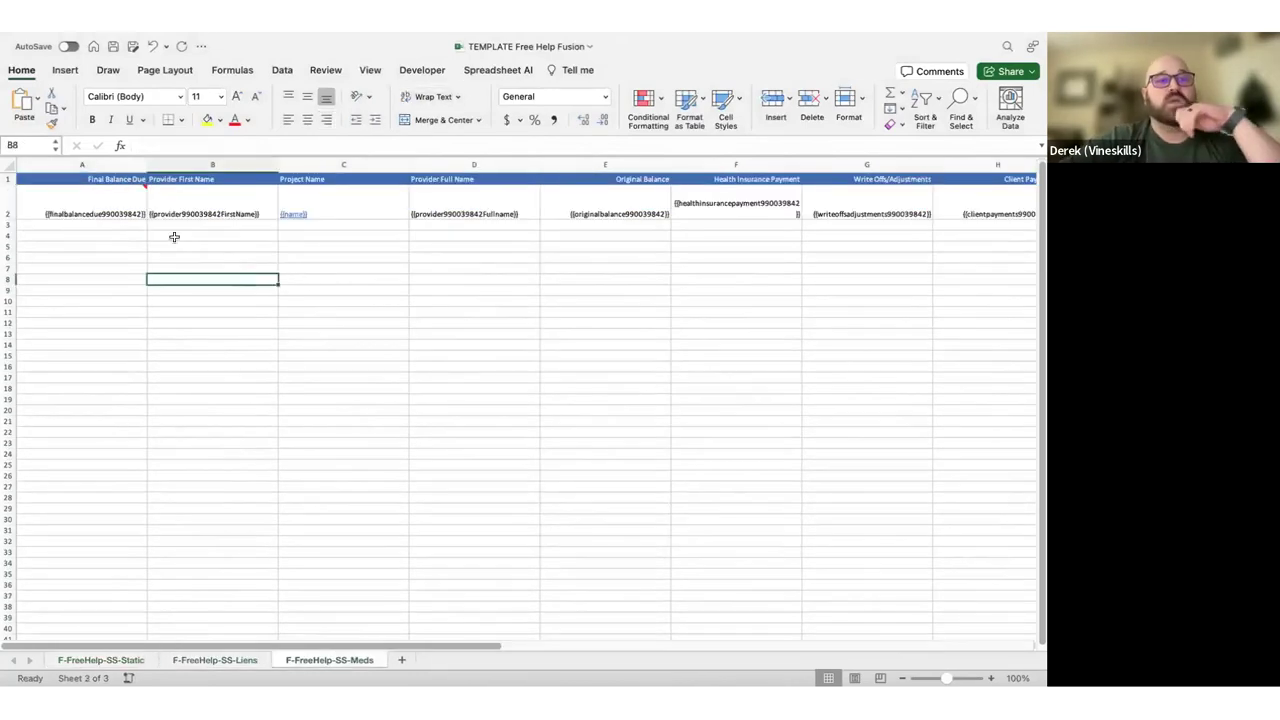
left_click(10, 168)
double_click(146, 164)
left_click(412, 268)
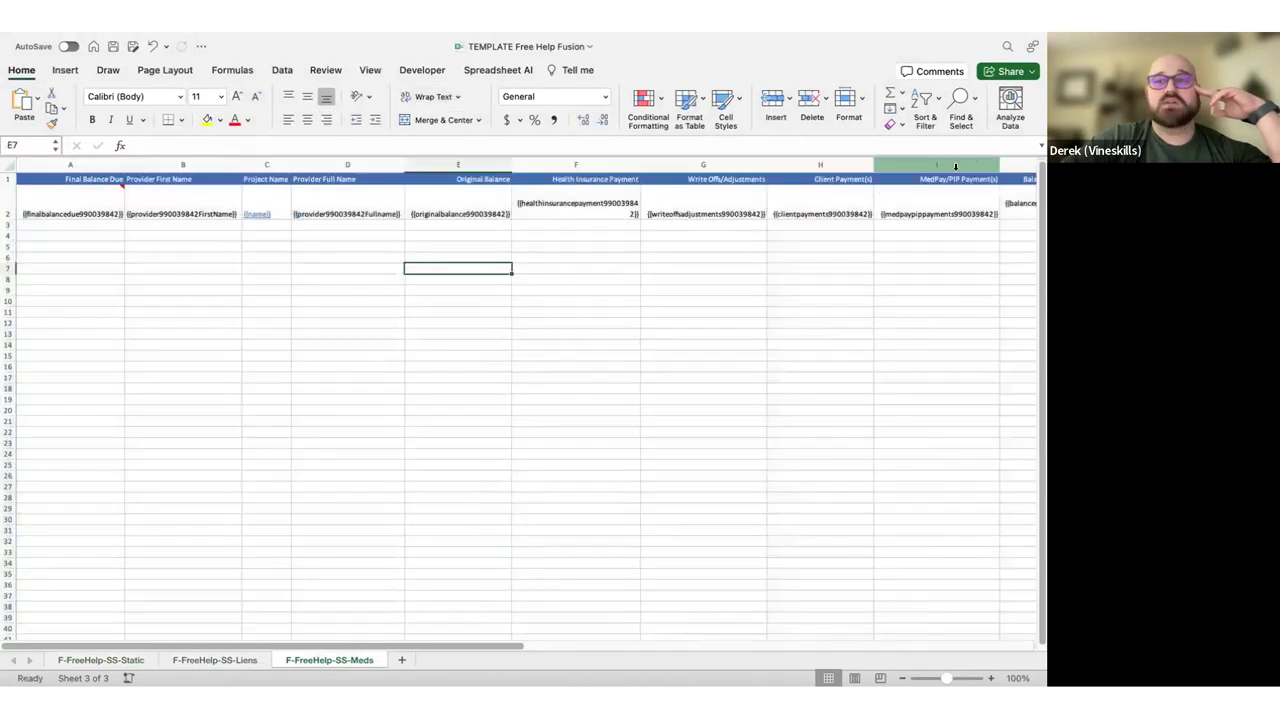
Examine the row of Meds merge fields and the repeat note attached to cell A2
left_click_drag(988, 200, 116, 209)
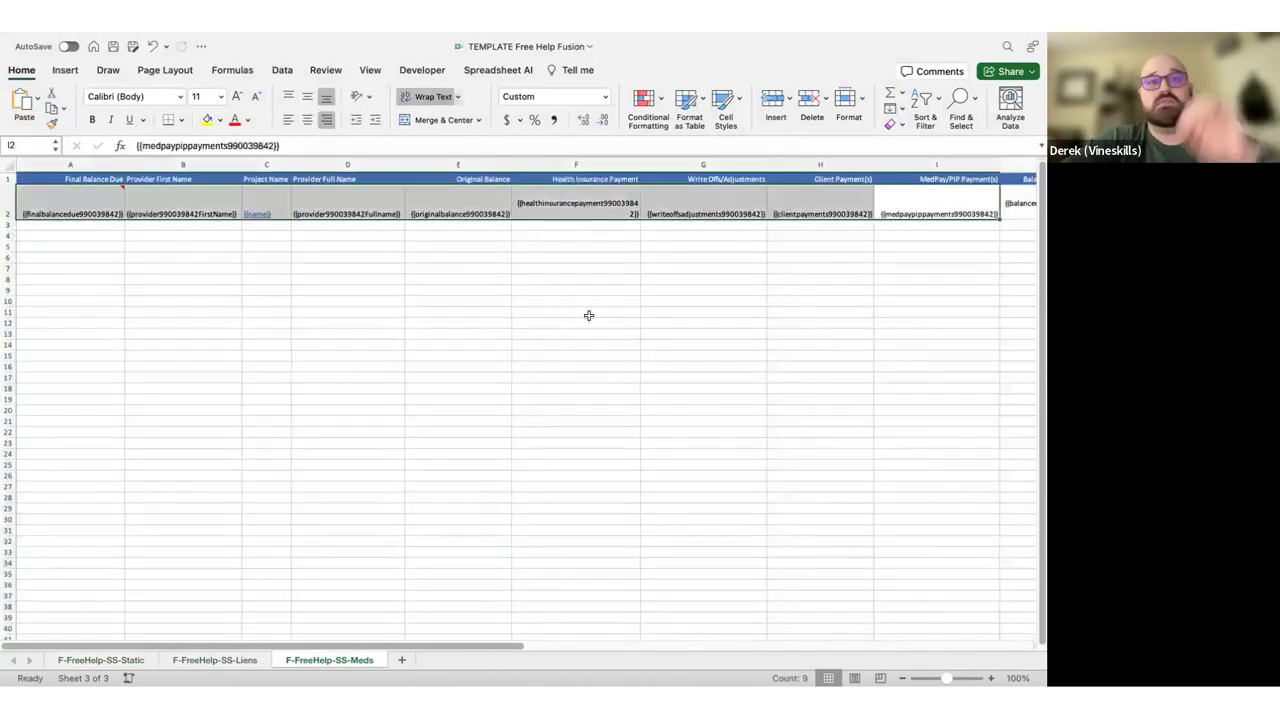
left_click(638, 293)
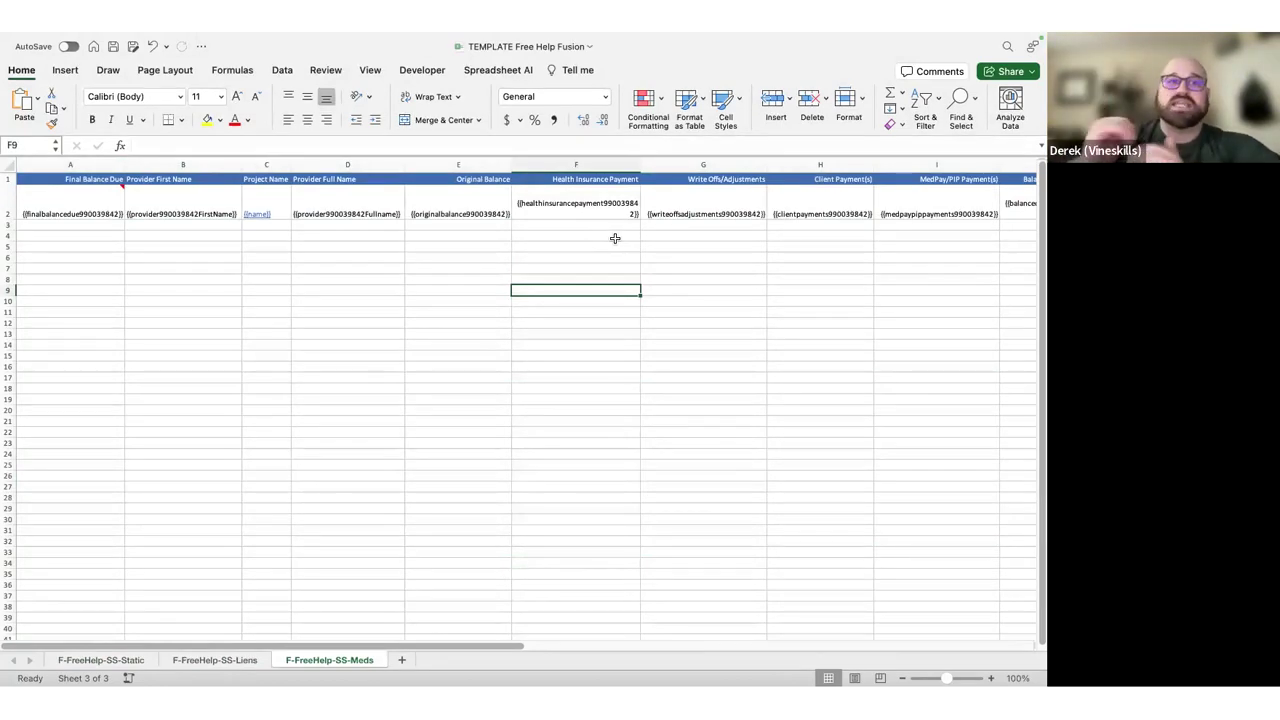
left_click(394, 379)
left_click(115, 201)
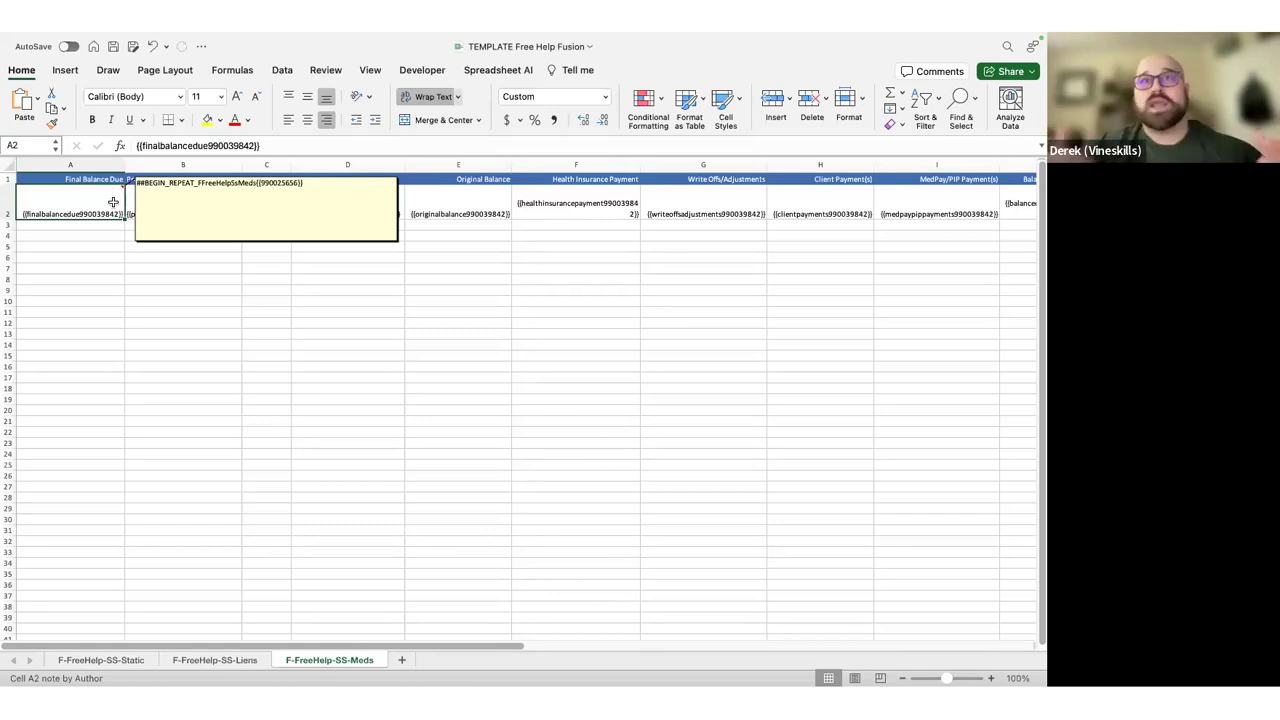
left_click(136, 311)
Copy the ##BEGIN_REPEAT_FFreeHelpSsMeds{{990025656}} note from cell A2 to empty cell A7, without the field text
left_click(88, 190)
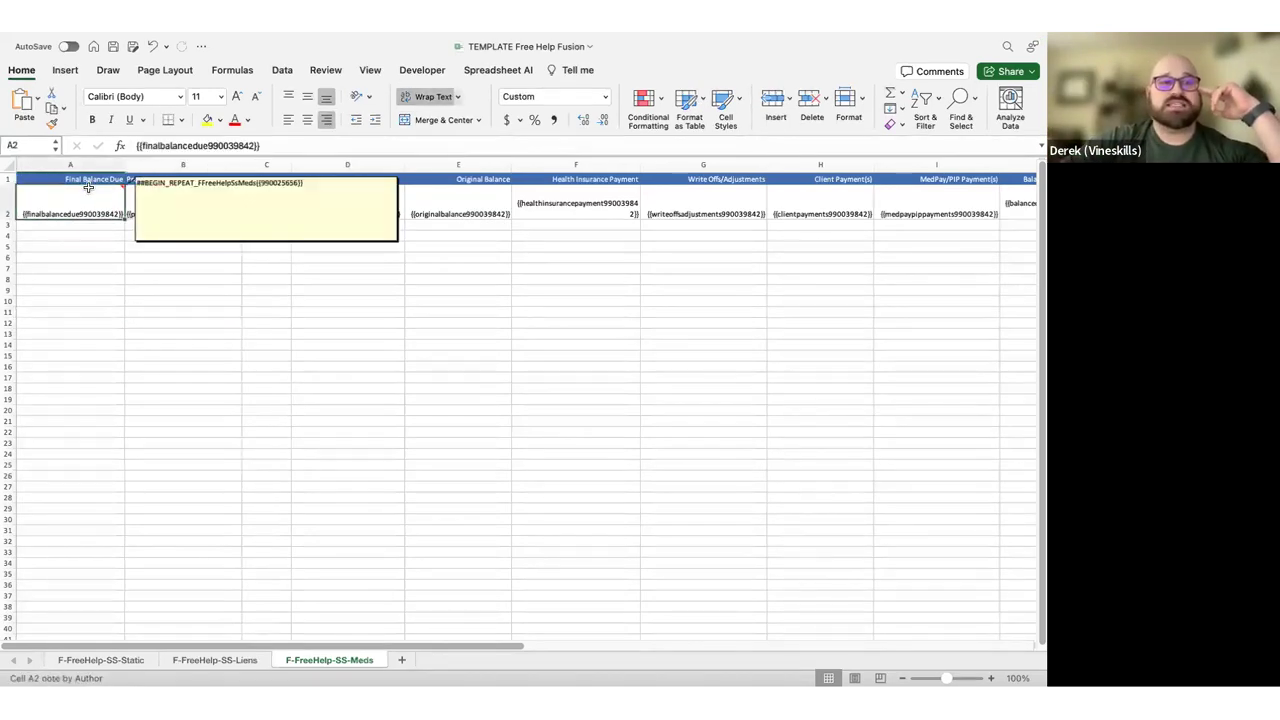
left_click(86, 268)
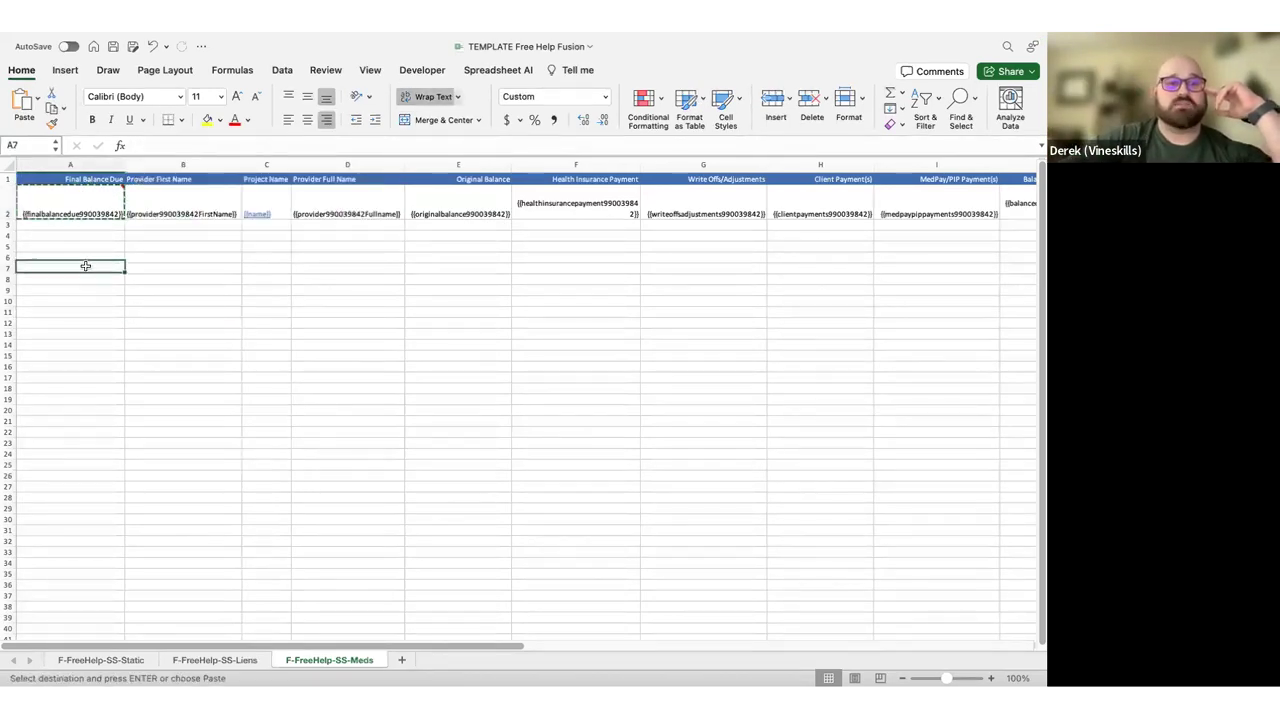
left_click(152, 281)
left_click(96, 270)
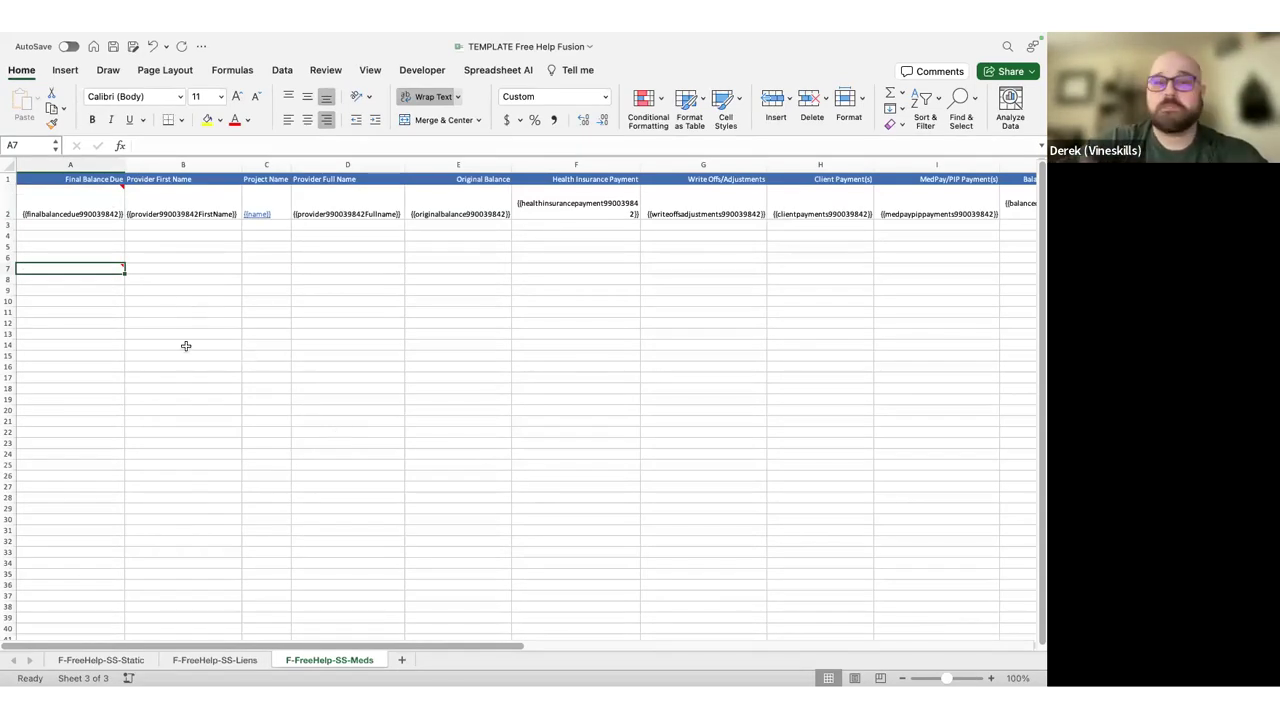
left_click(73, 246)
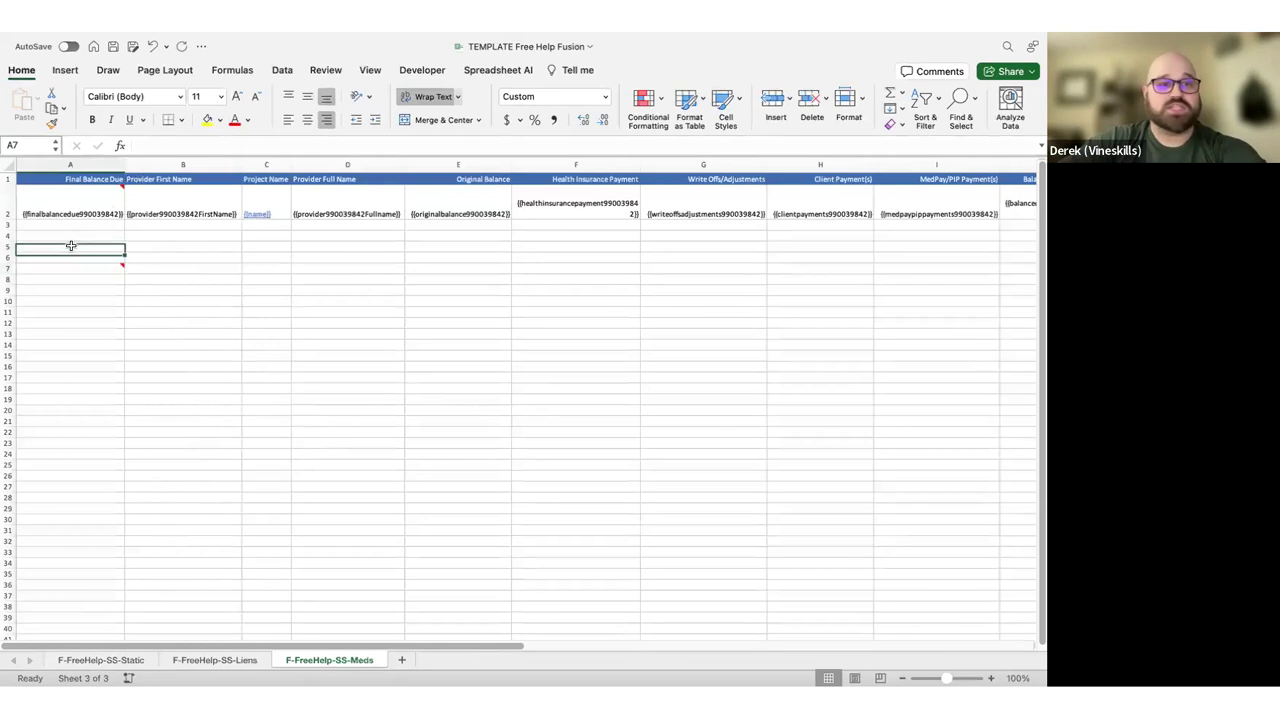
key("ctrl+Left")
left_click(120, 380)
key("ctrl+Right")
left_click(80, 587)
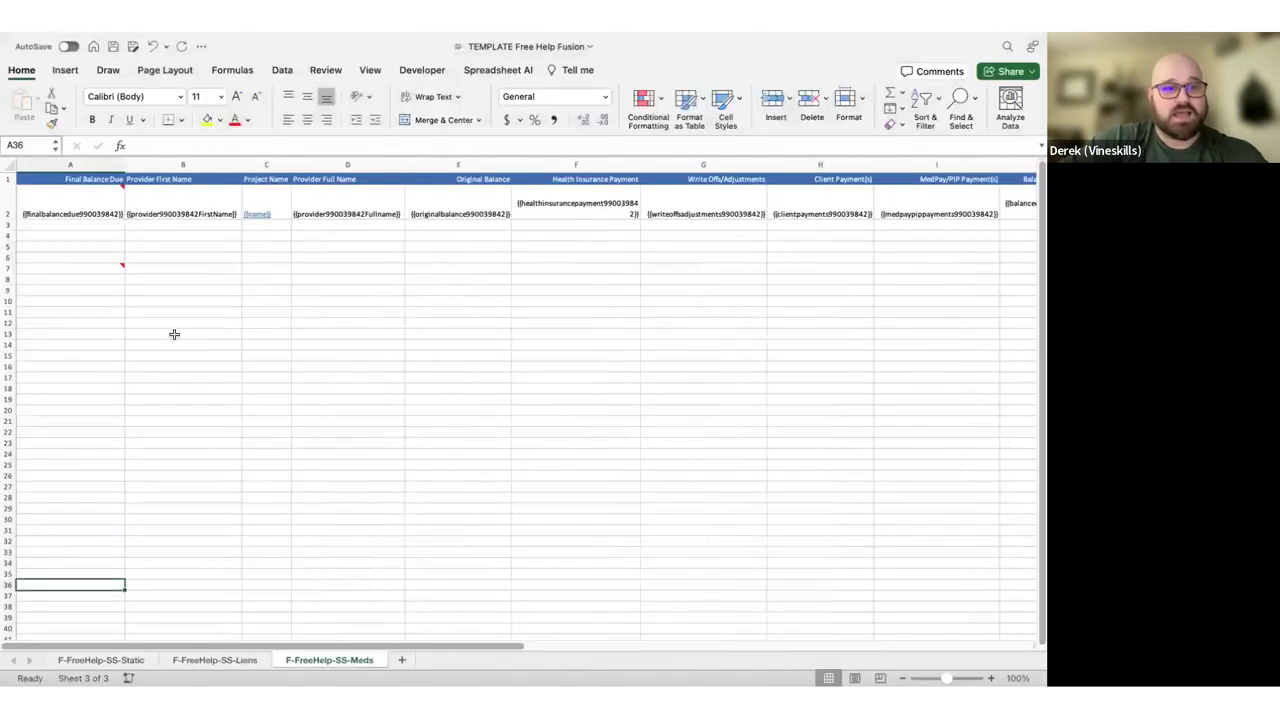
Copy cell A7 with its begin-repeat note into B15 below the Medical Bills header on Sheet1 of the Settlement Statement workbook
left_click(57, 269)
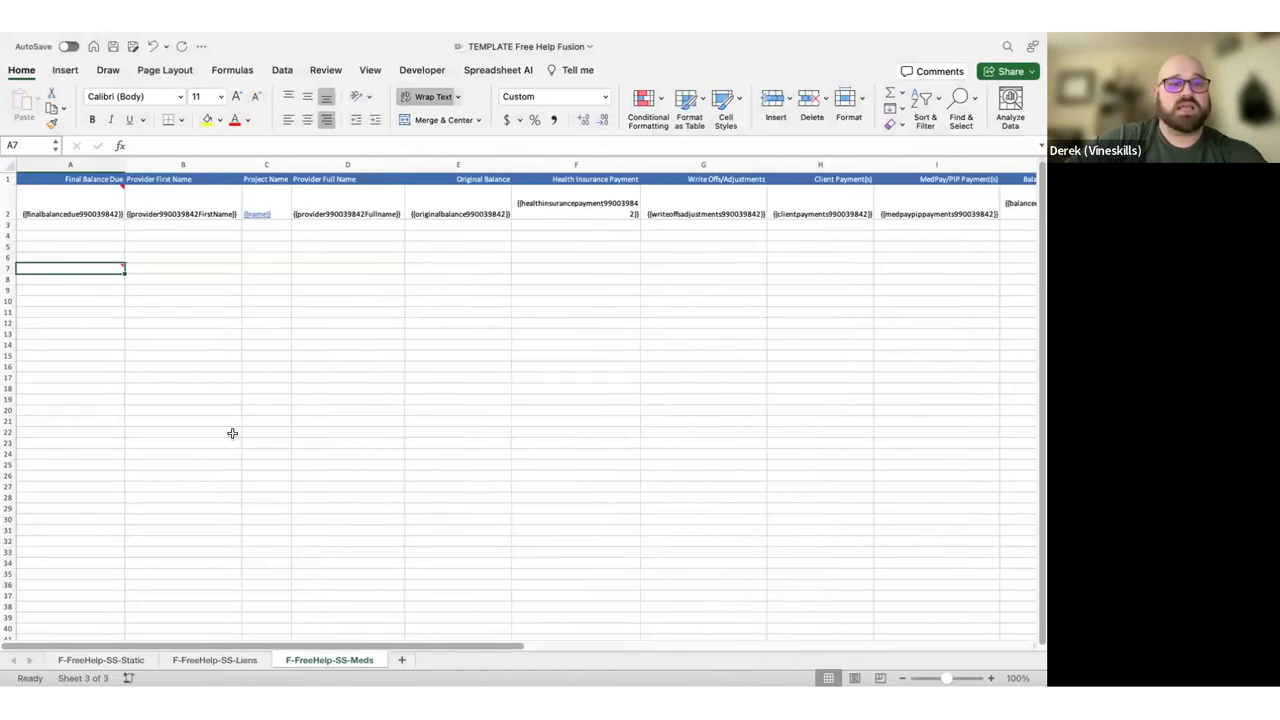
key("ctrl+c")
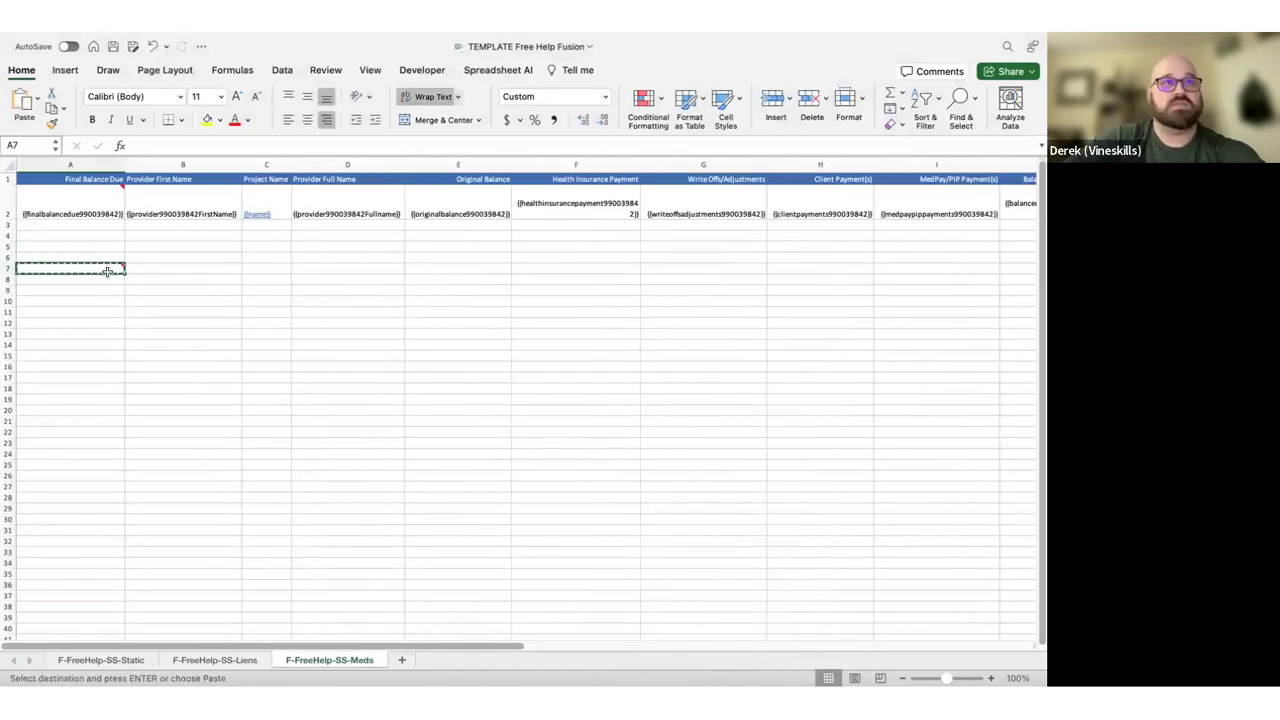
key("ctrl+Left")
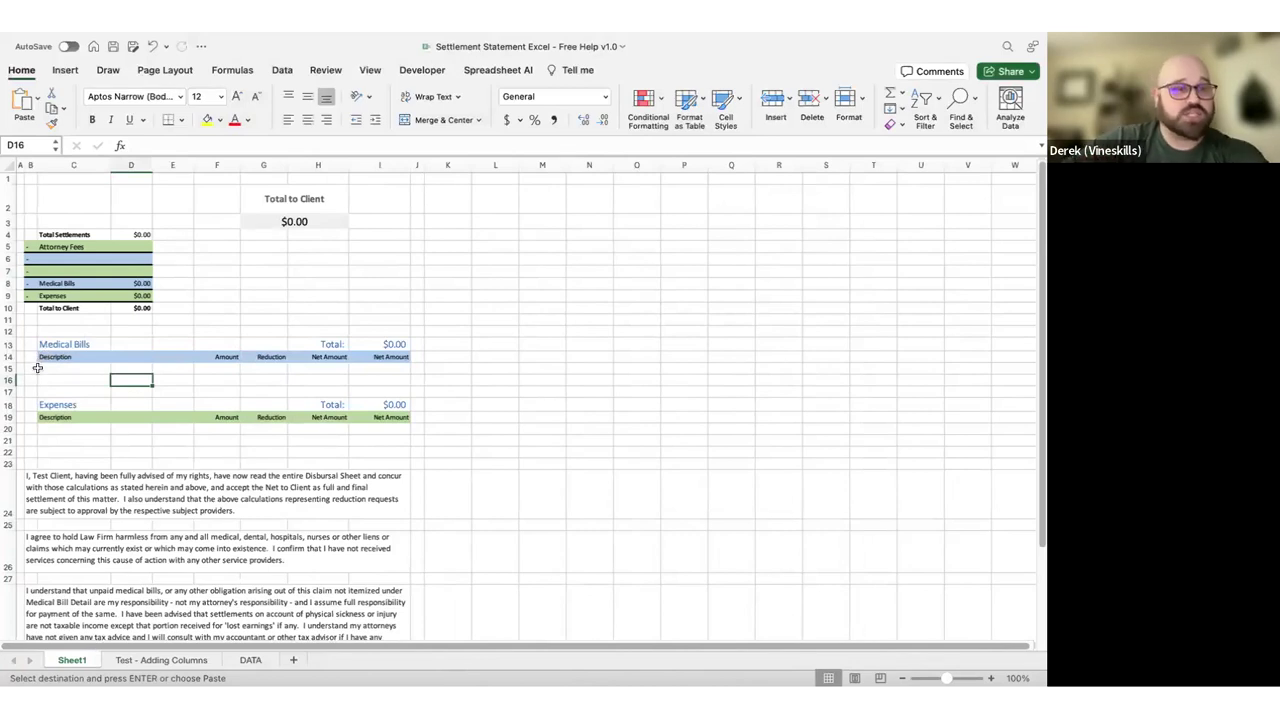
left_click(31, 368)
key("Return")
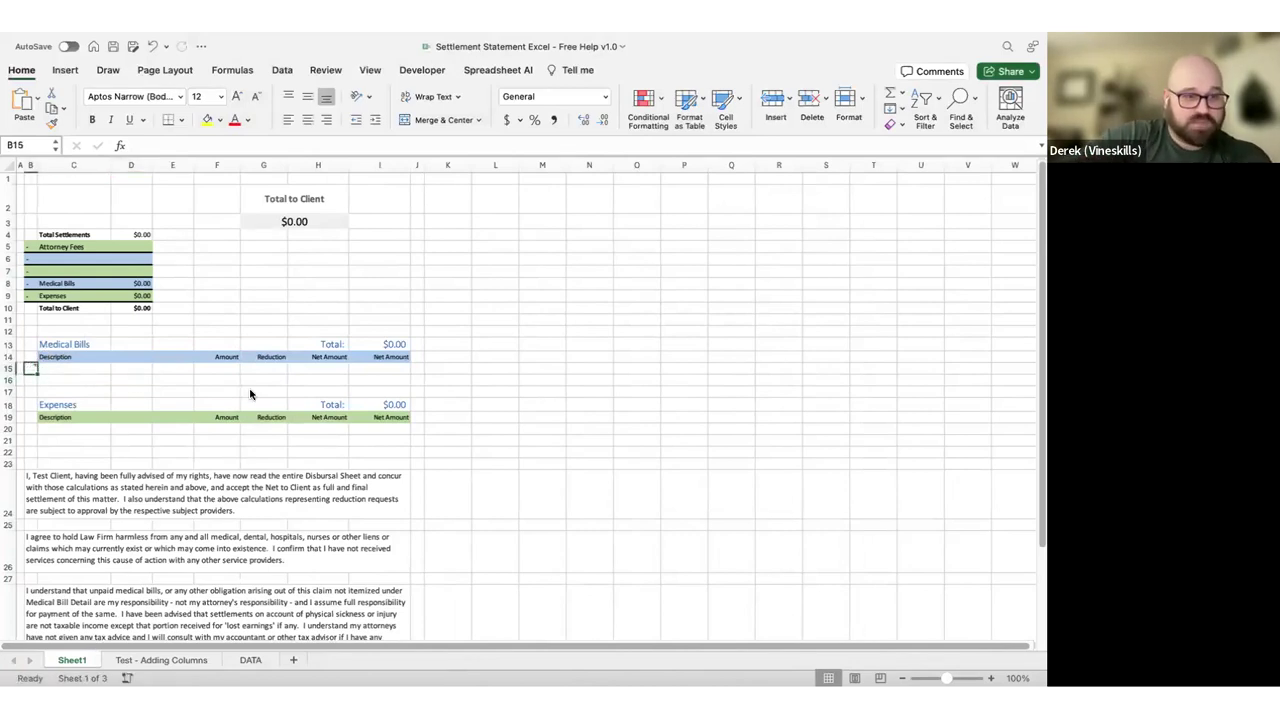
left_click(180, 382)
Merge cells C15:E15 under the Medical Bills Description header and align the merged cell to the top
left_click(30, 357)
left_click_drag(64, 372, 157, 364)
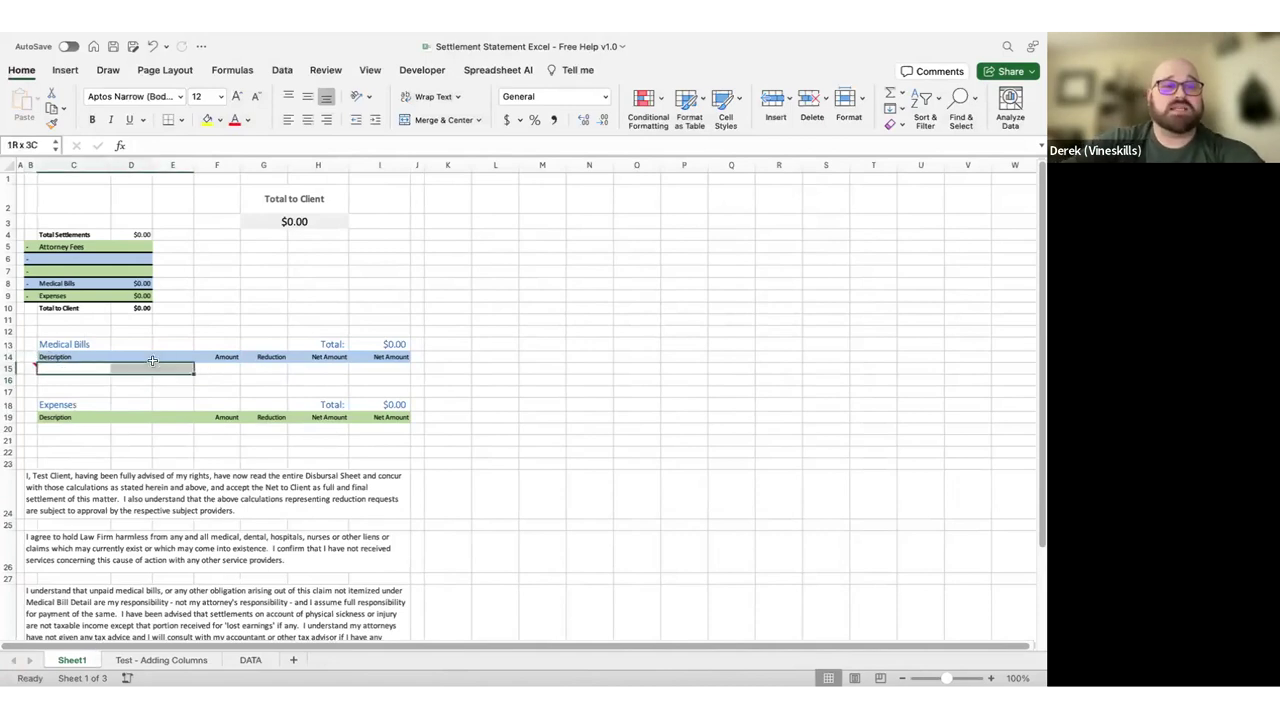
left_click(443, 121)
left_click(189, 403)
left_click(160, 367)
left_click(287, 98)
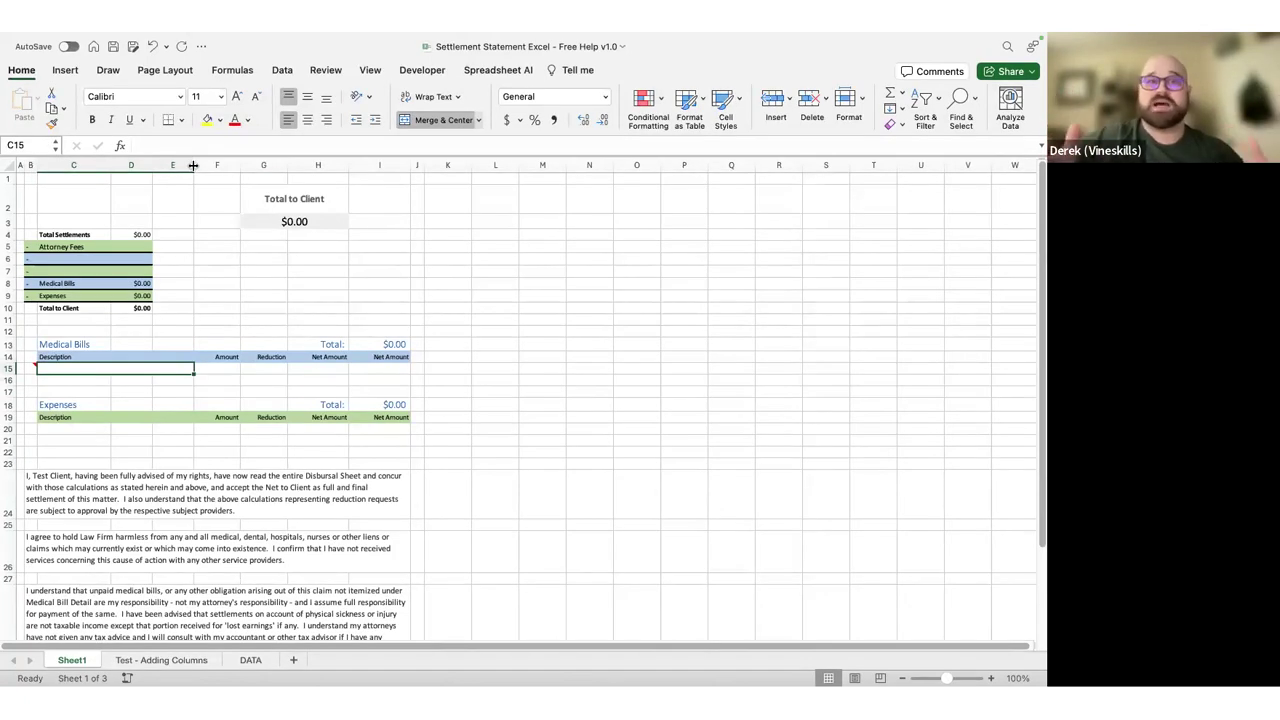
left_click(122, 389)
left_click(95, 372)
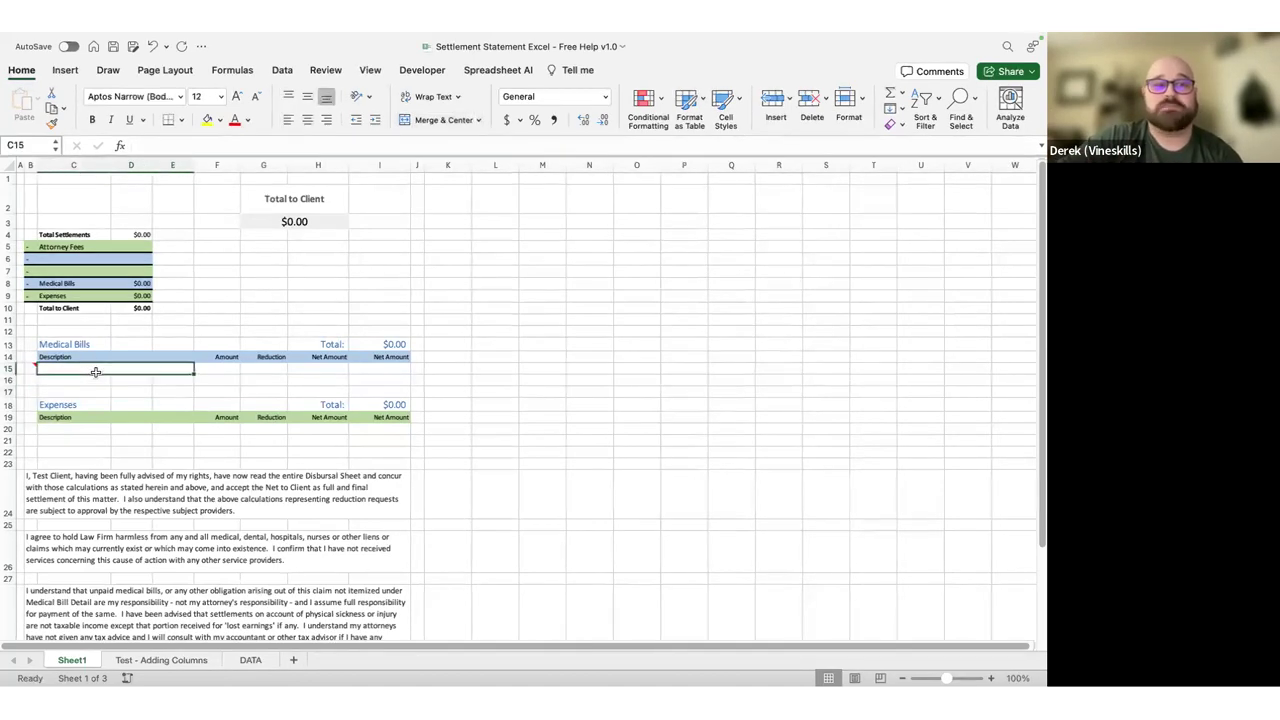
In the TEMPLATE Free Help Fusion workbook, copy only the note of the Agreed Reduction Total field in L2 to empty cell L8
left_click(31, 368)
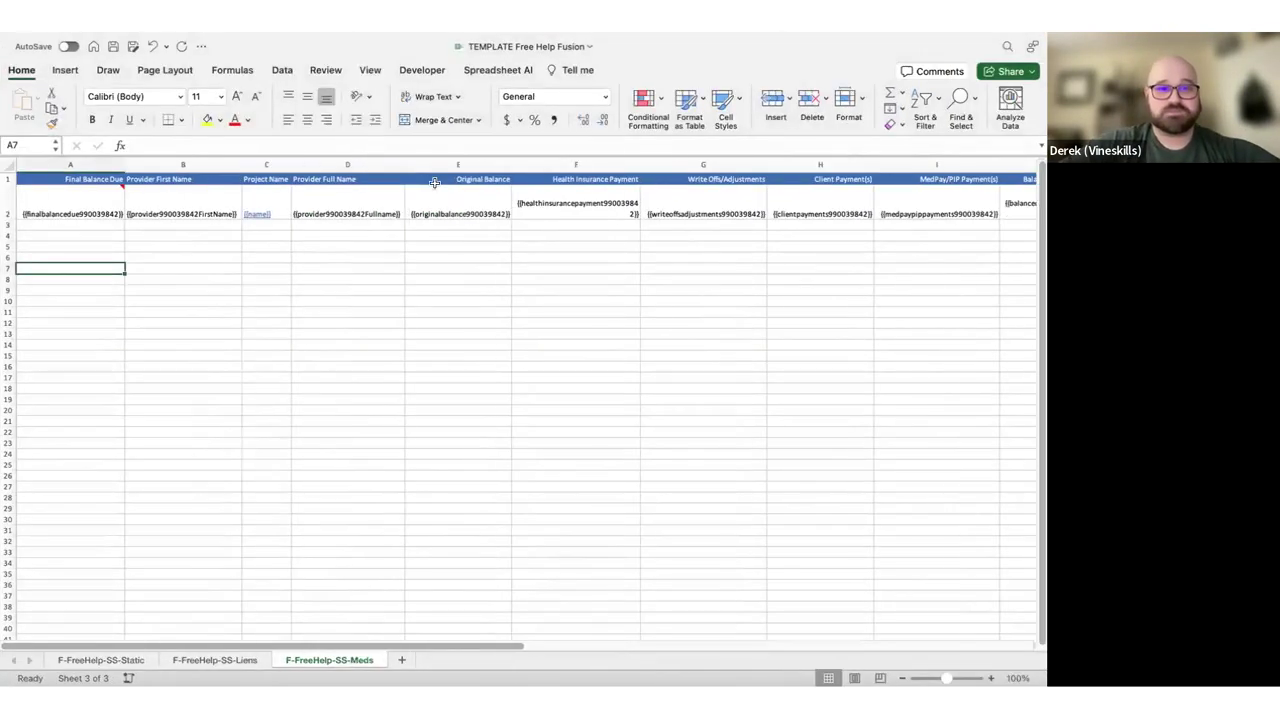
scroll(435, 183, "right", 10)
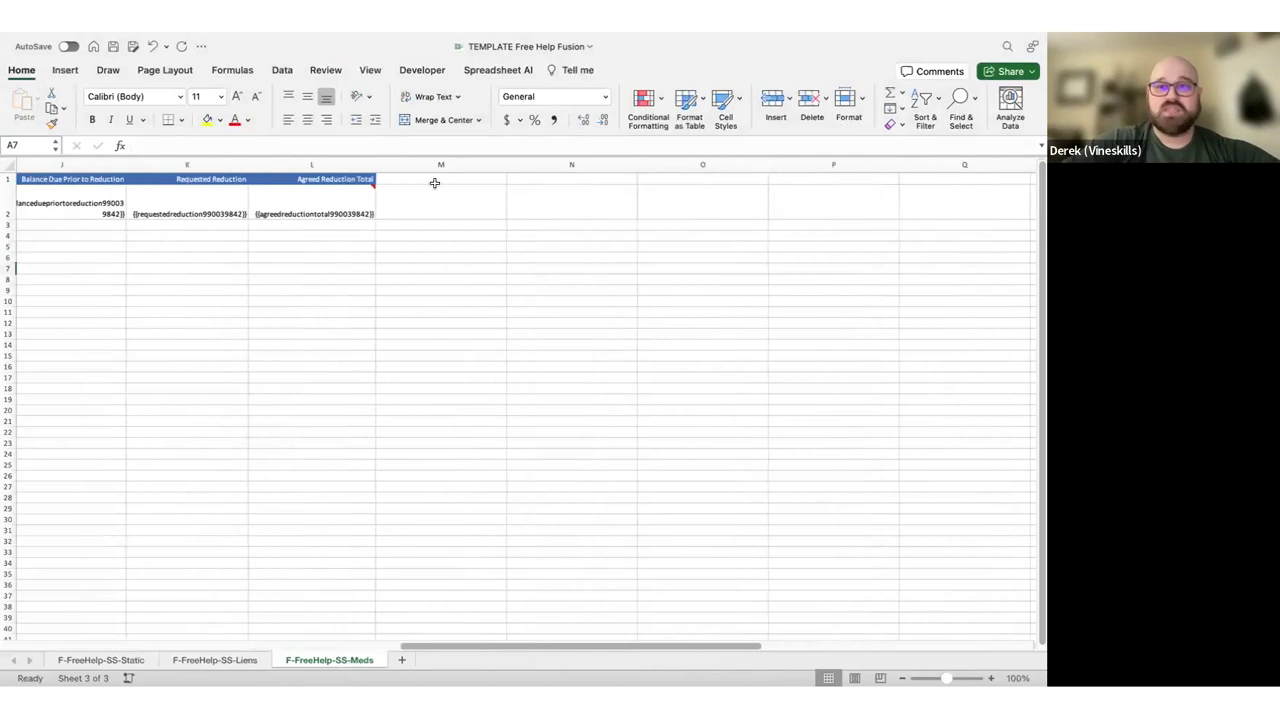
scroll(435, 183, "left", 2)
left_click(337, 208)
key("super+c")
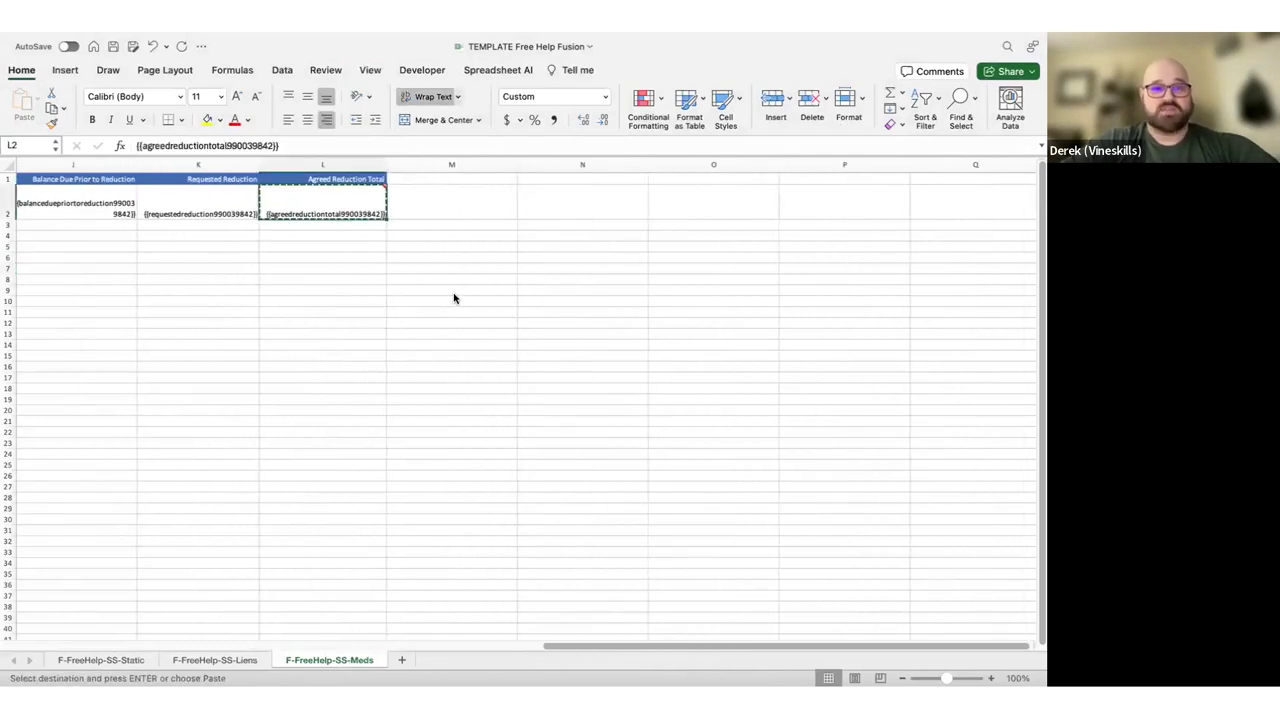
left_click(337, 311)
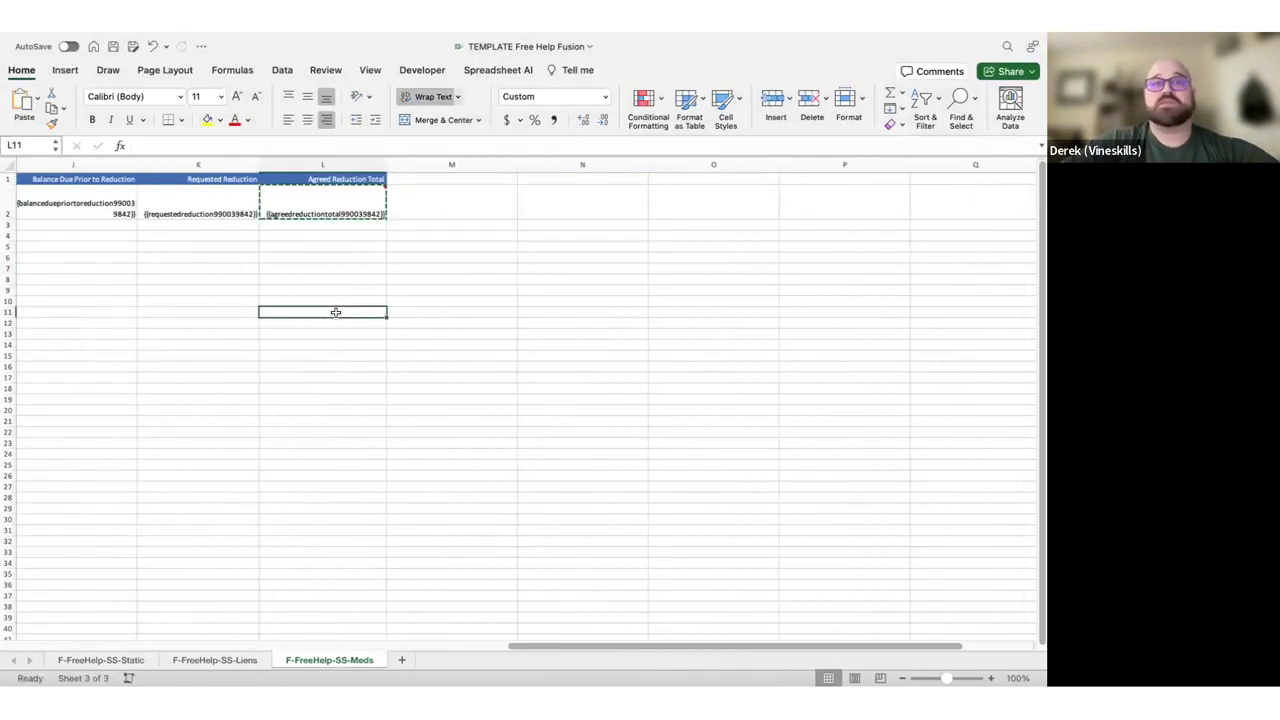
left_click(334, 278)
key("super+v")
key("super+z")
Copy the note cell L8 into J15, just past the last Medical Bills column of the Settlement Statement
key("super+c")
key("ctrl+Left")
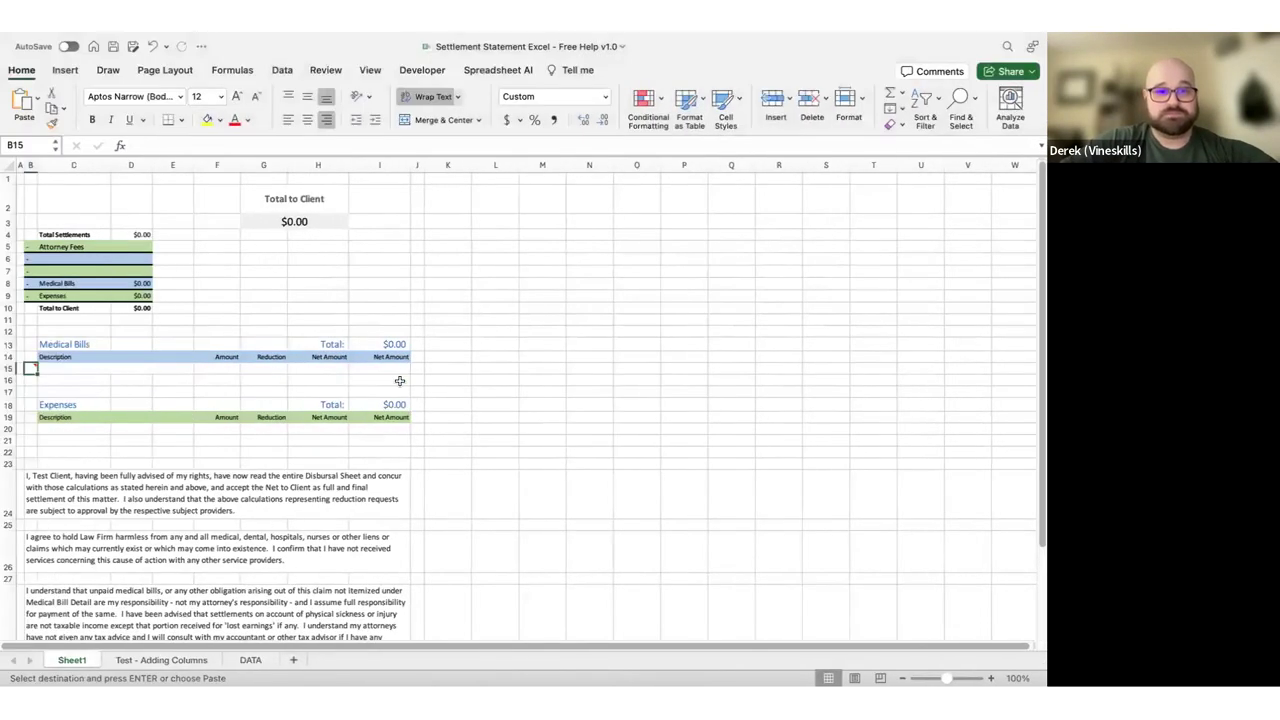
left_click(412, 367)
key("Escape")
left_click(491, 377)
left_click(88, 360)
Copy the Provider First Name merge field {{provider990039842FirstName}} from the Meds sheet into the Medical Bills Description cell C15 as plain text
key("ctrl+Right")
scroll(280, 309, "left", 10)
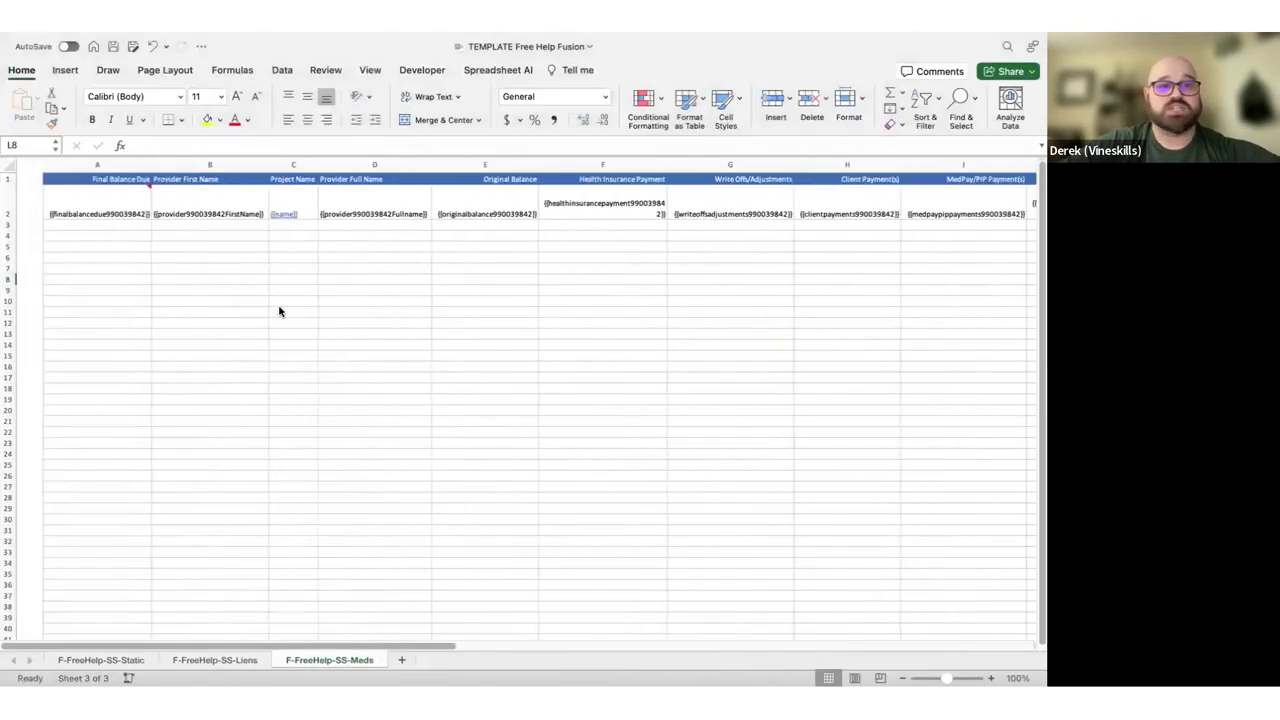
left_click(183, 199)
key("super+c")
key("ctrl+Left")
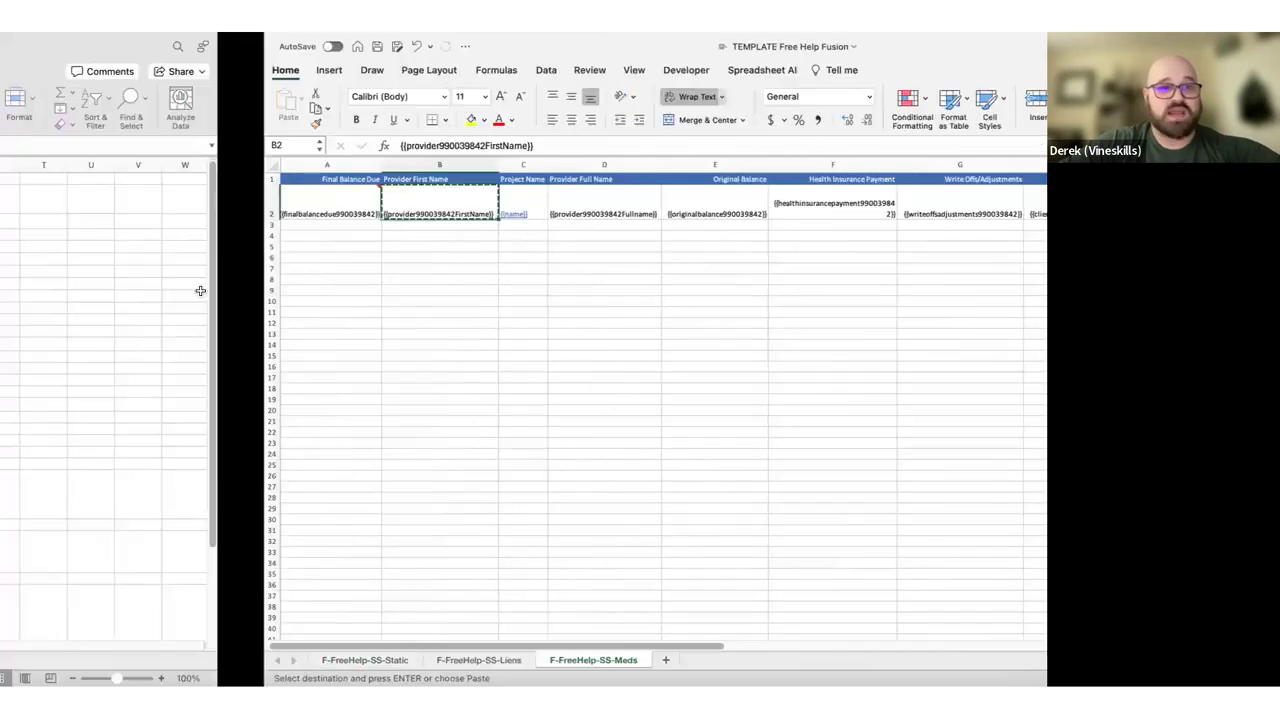
left_click(101, 369)
key("super+v")
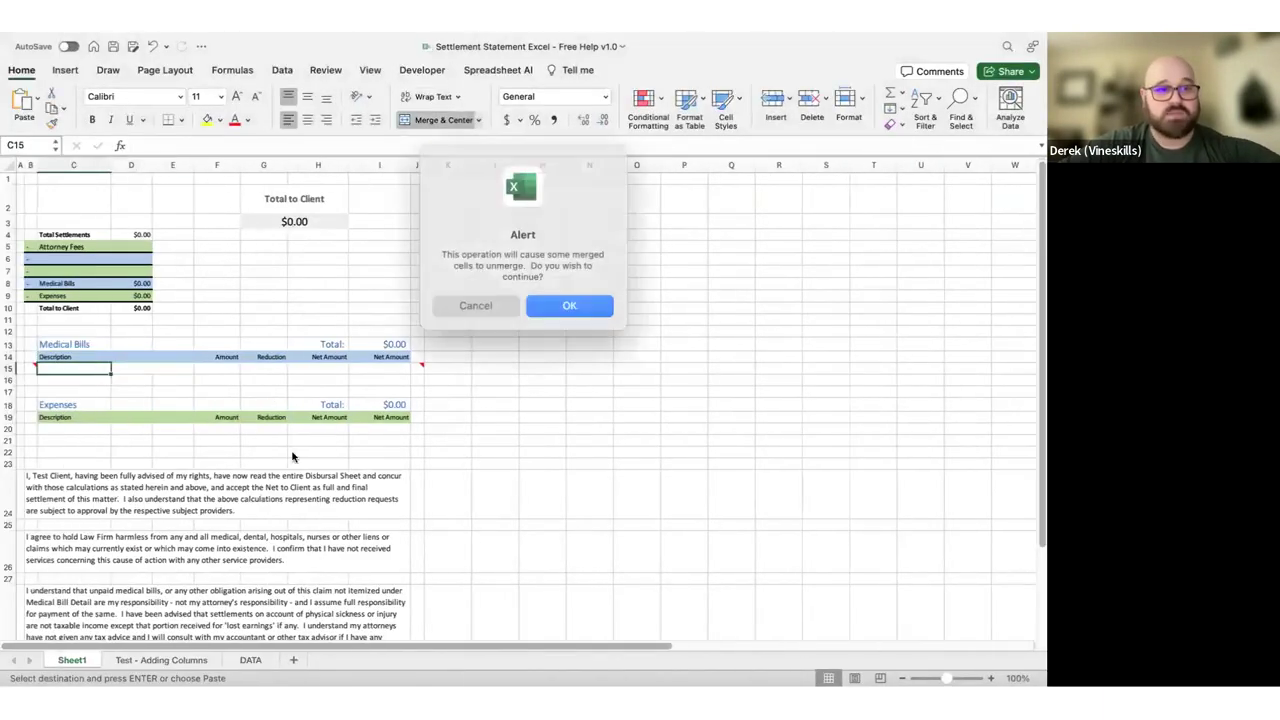
left_click(481, 301)
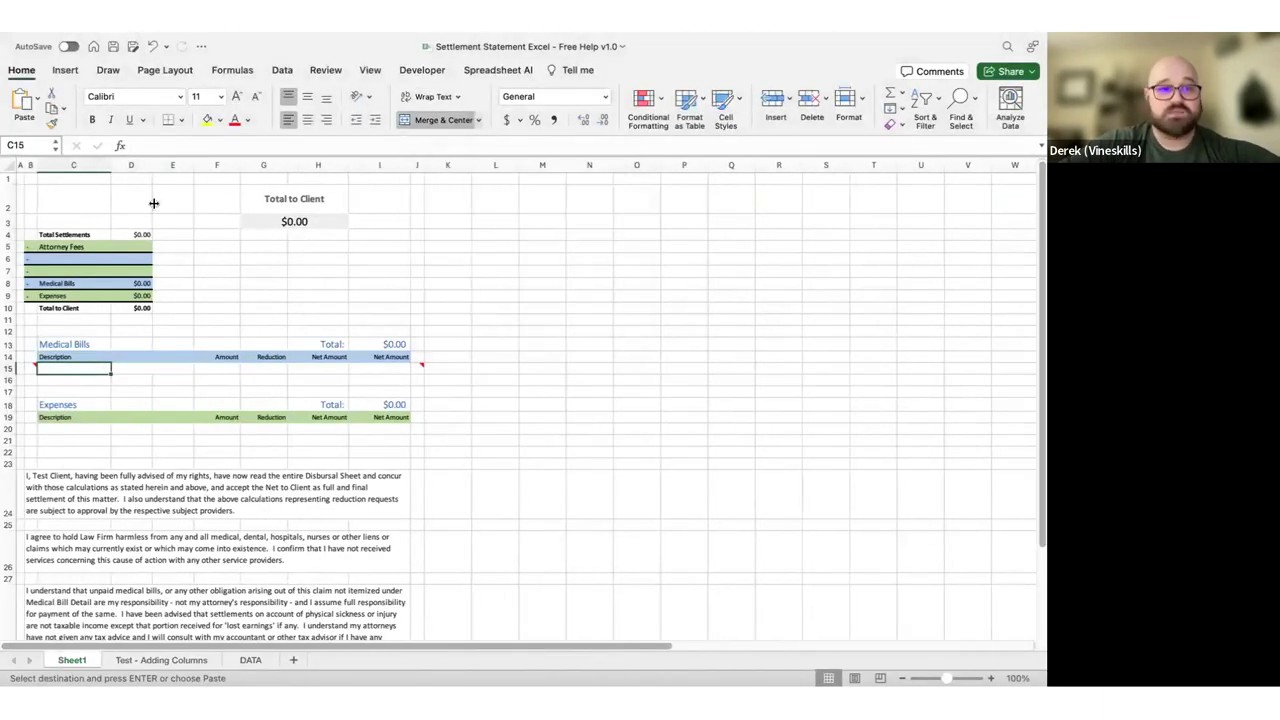
left_click(163, 146)
key("super+v")
key("Return")
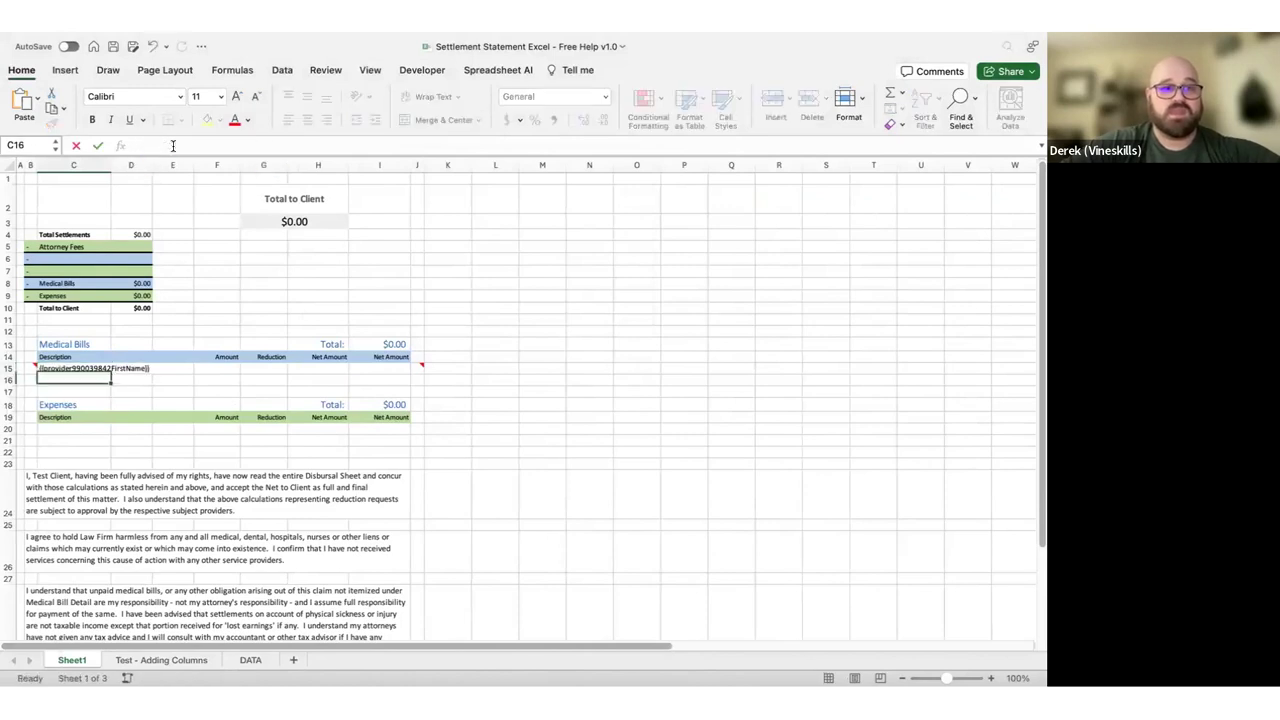
left_click(497, 268)
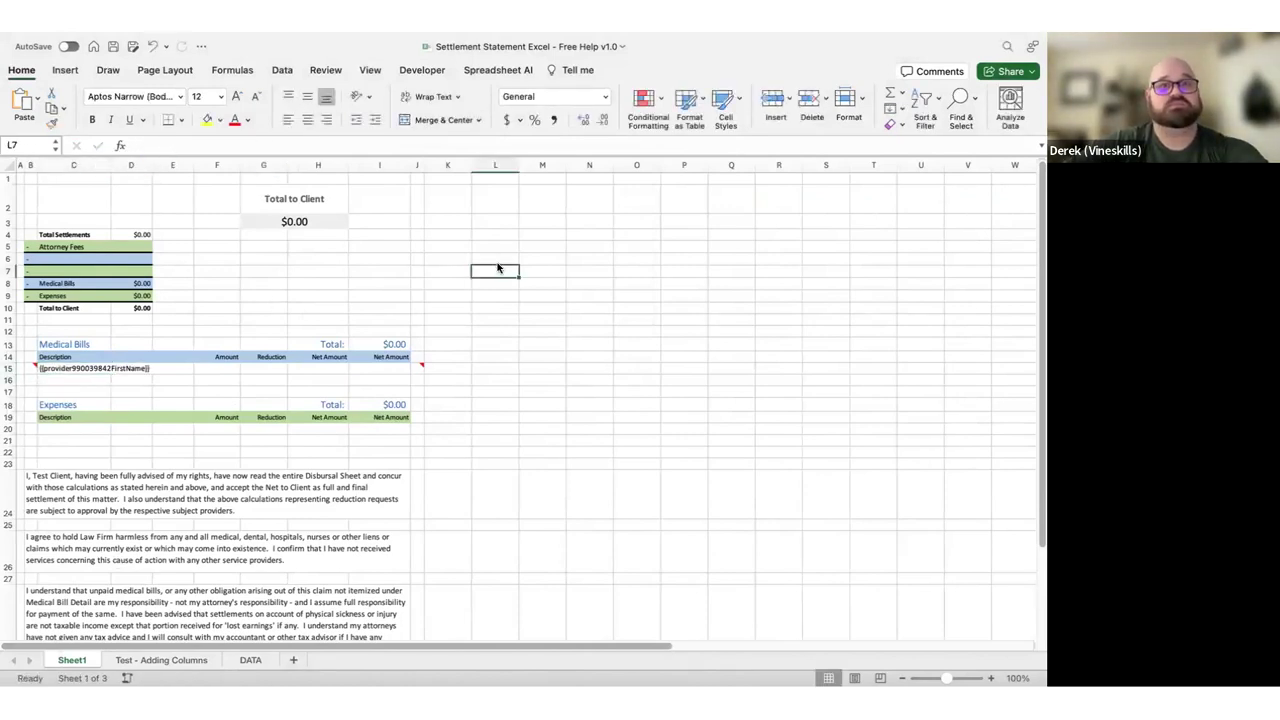
Copy the Original Balance merge field {{originalbalance990039842}} from the Meds sheet into the Medical Bills Amount cell F15 as plain text
key("ctrl+Right")
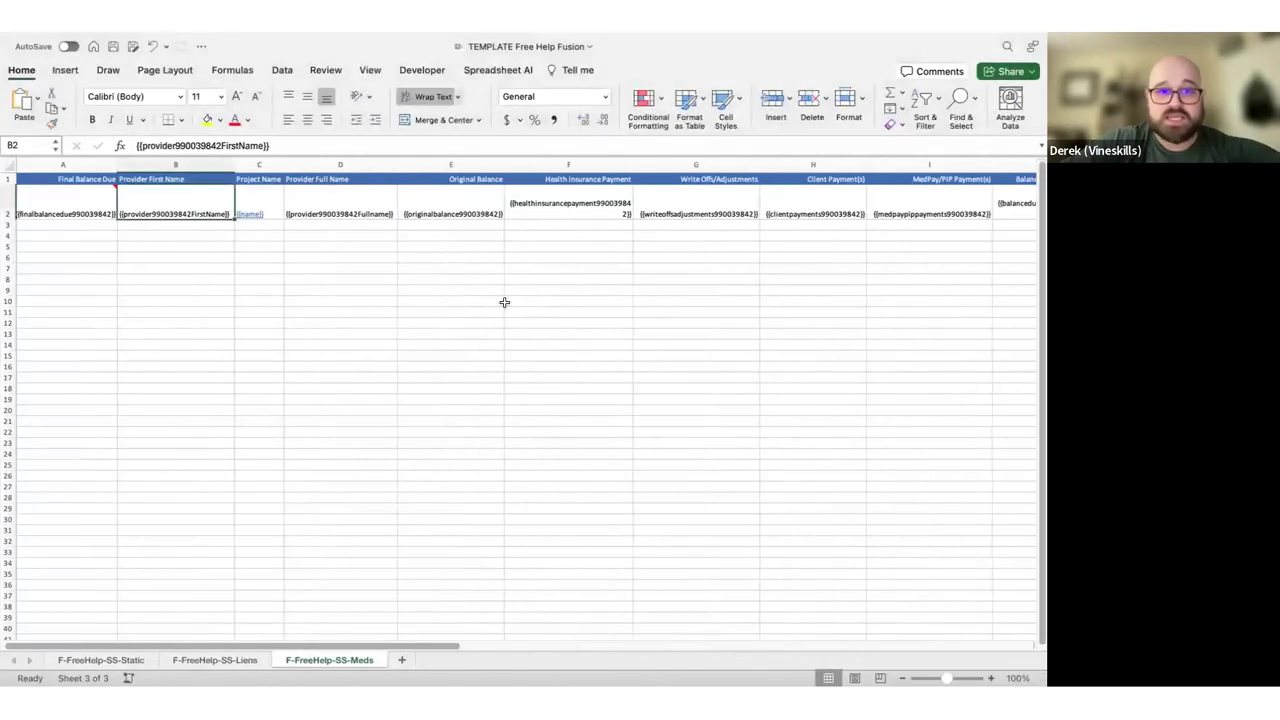
scroll(619, 259, "right", 3)
left_click(245, 214)
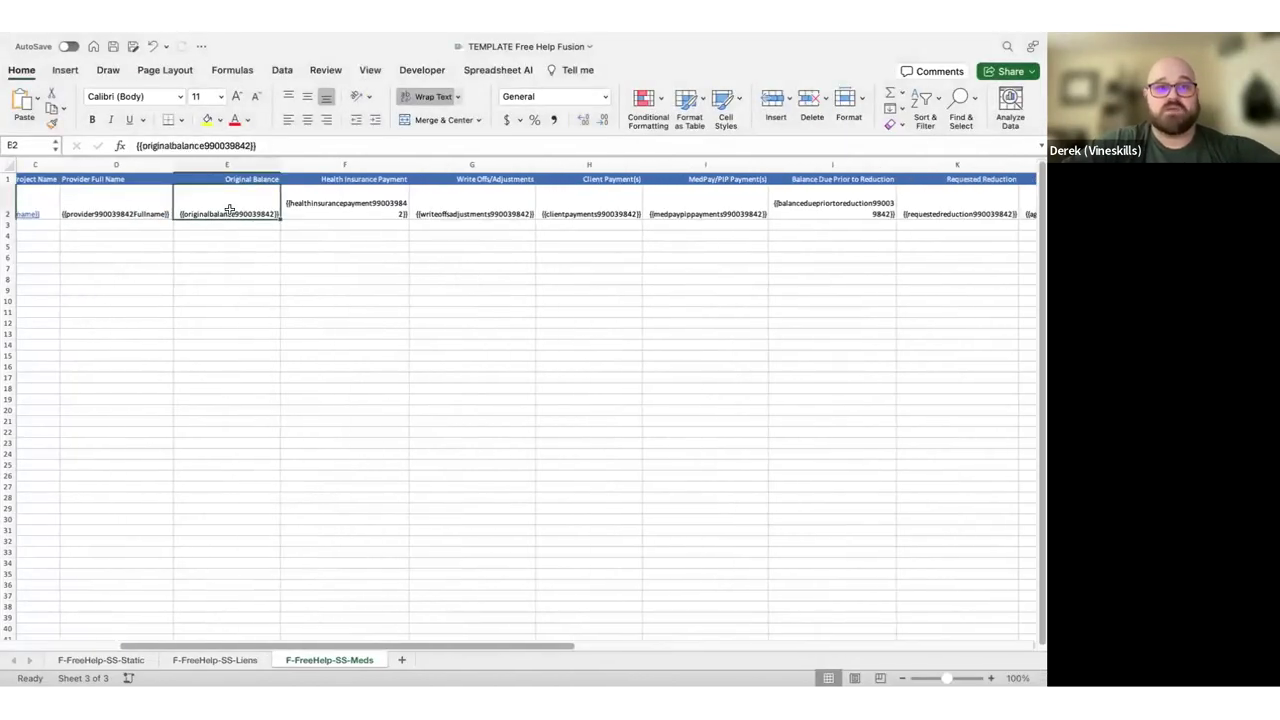
key("super+c")
key("ctrl+Left")
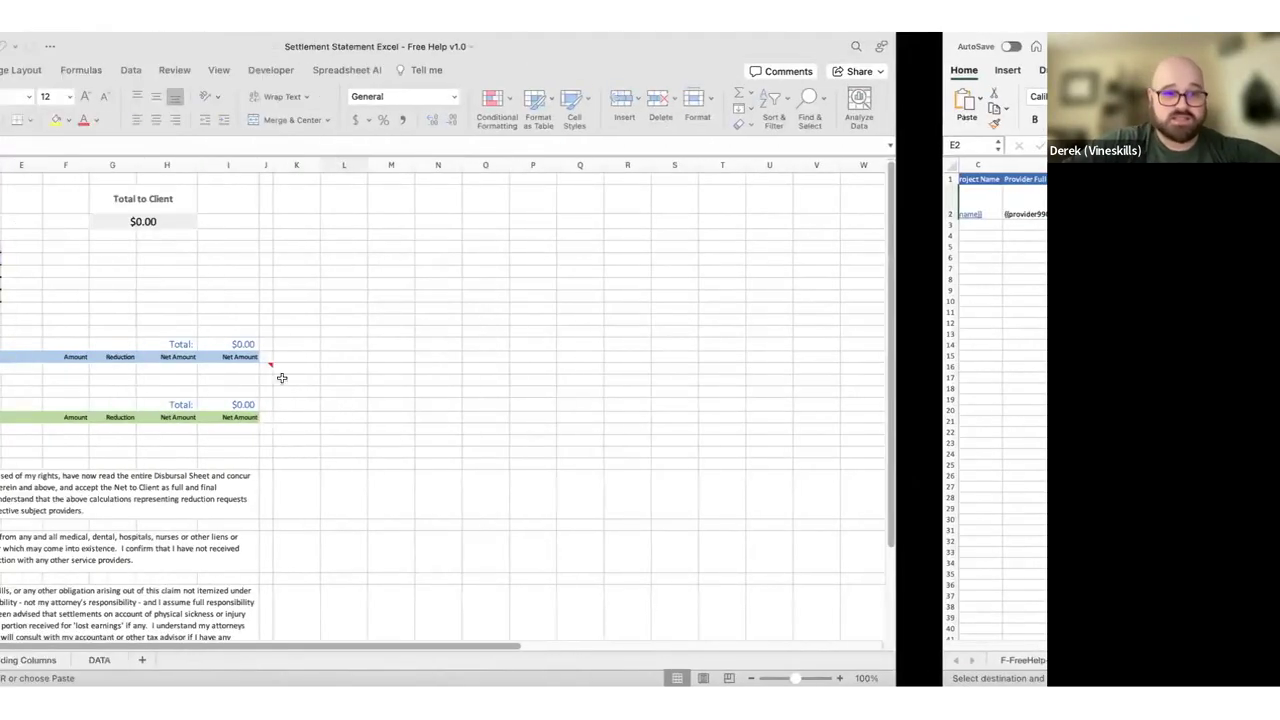
left_click(240, 147)
key("super+v")
key("Return")
Copy the Agreed Reduction Total merge field {{agreedreductiontotal990039842}} from the Meds sheet into the Medical Bills Reduction cell G15
key("ctrl+Right")
scroll(743, 289, "right", 5)
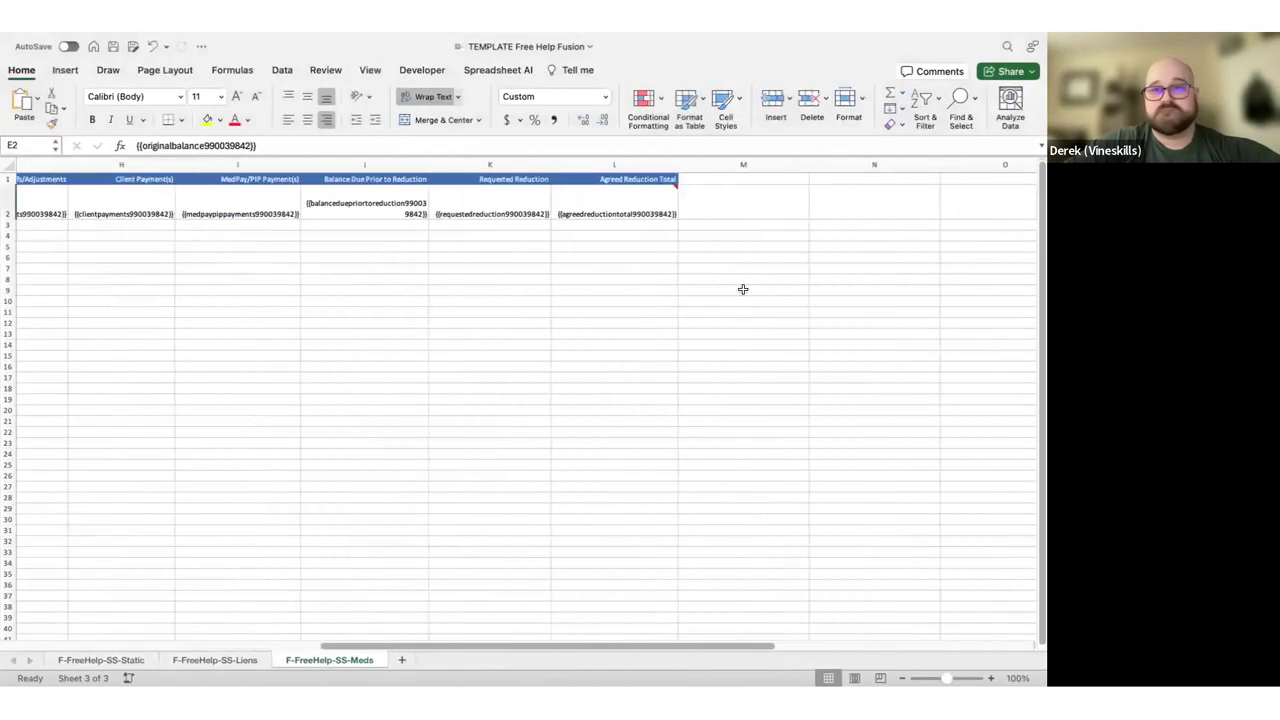
left_click(490, 214)
left_click(526, 279)
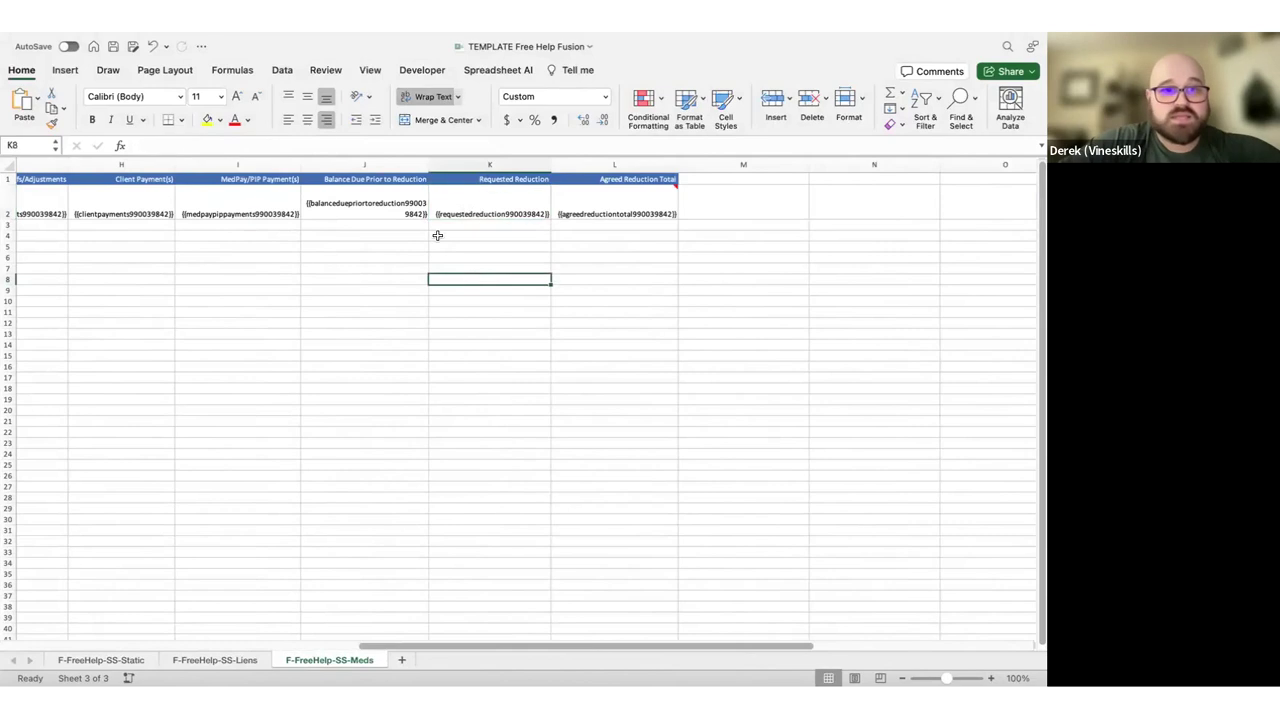
scroll(437, 236, "left", 1)
left_click(645, 198)
key("super+c")
key("ctrl+Left")
left_click(264, 368)
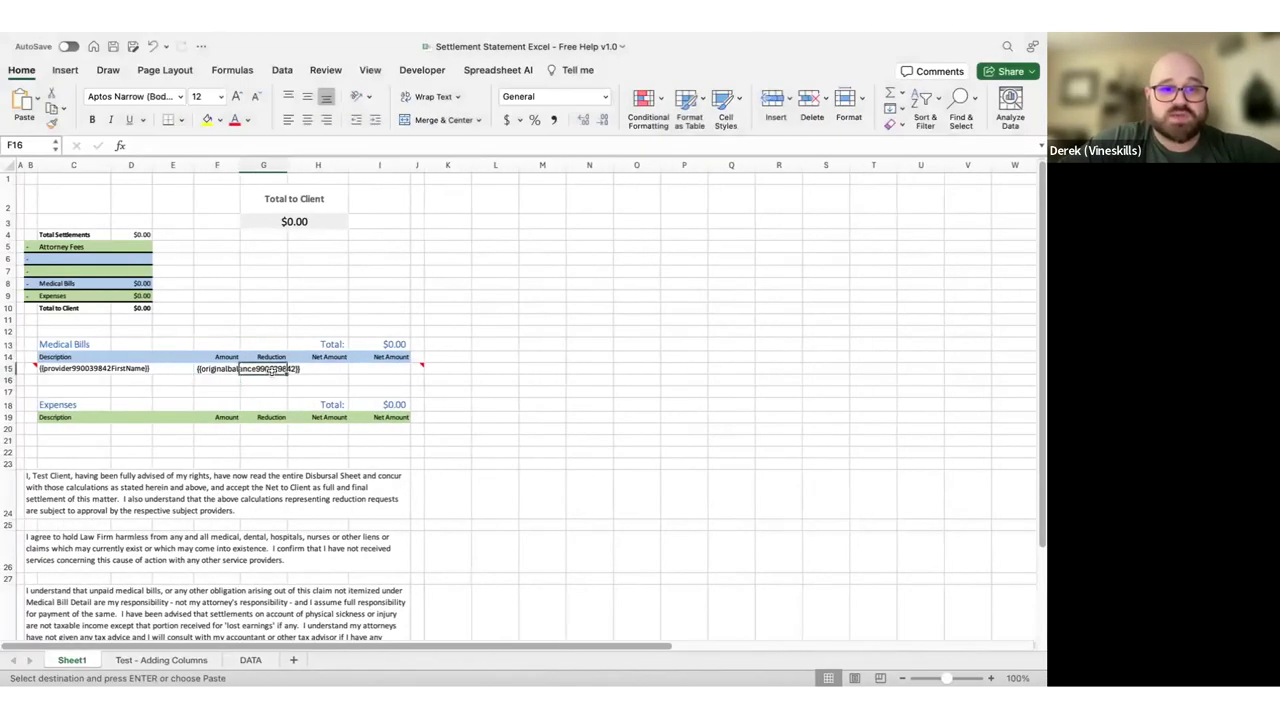
key("super+v")
key("Return")
Keep the Net Amount header only in column I by moving the H14 header into I14 and clearing H14 and H19
key("ctrl+Right")
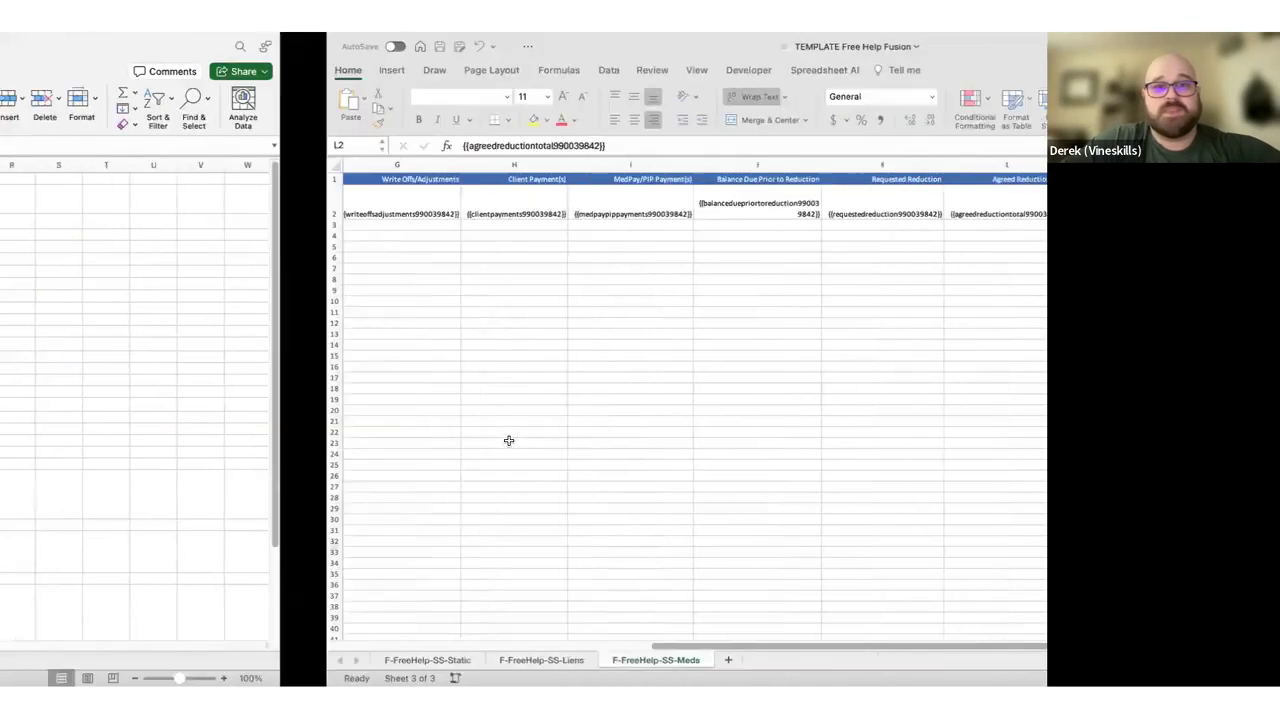
key("ctrl+Left")
left_click(378, 379)
left_click(336, 372)
left_click(331, 345)
left_click(324, 355)
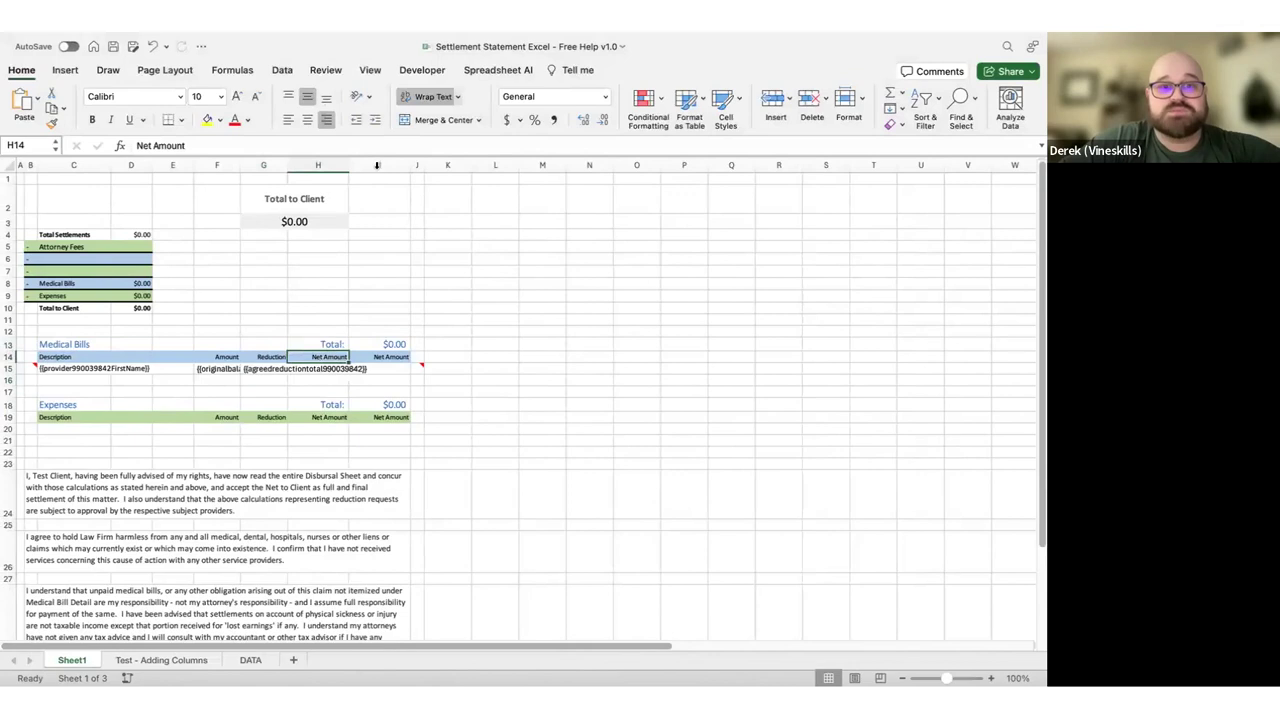
left_click(388, 360)
key("Delete")
left_click(341, 357)
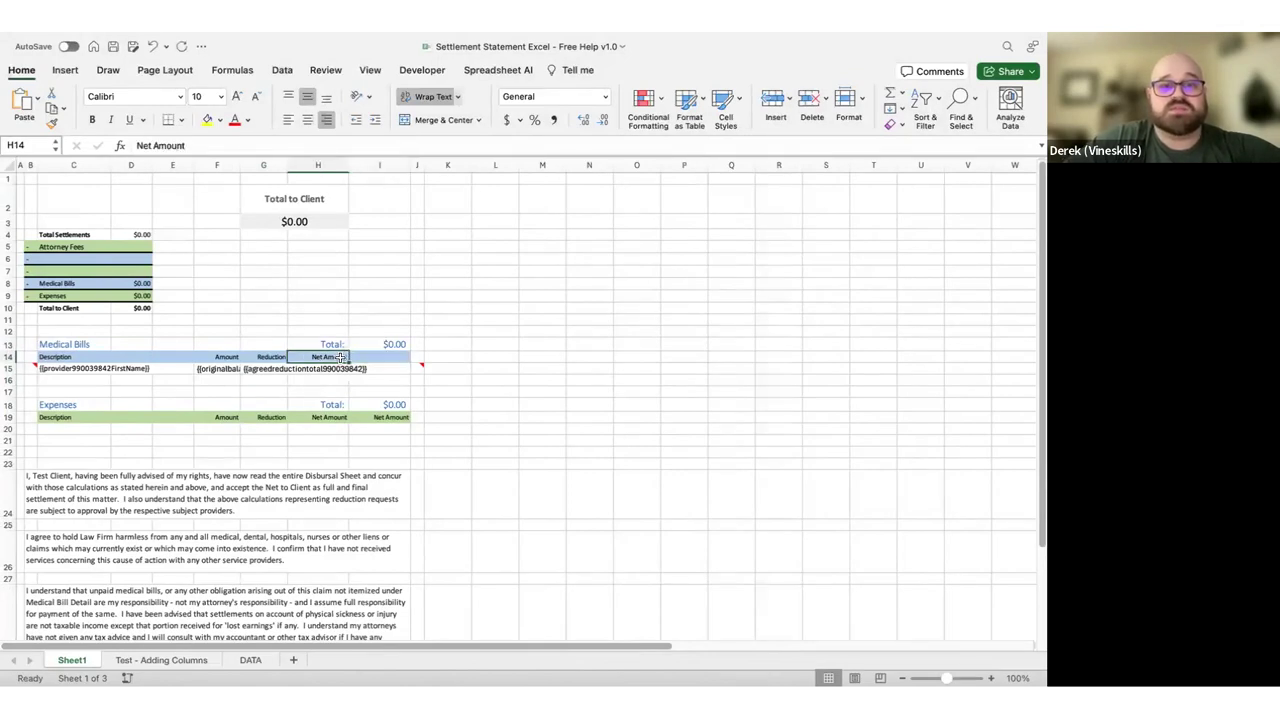
key("super+c")
key("Right")
key("super+v")
key("Left")
key("Delete")
left_click(321, 419)
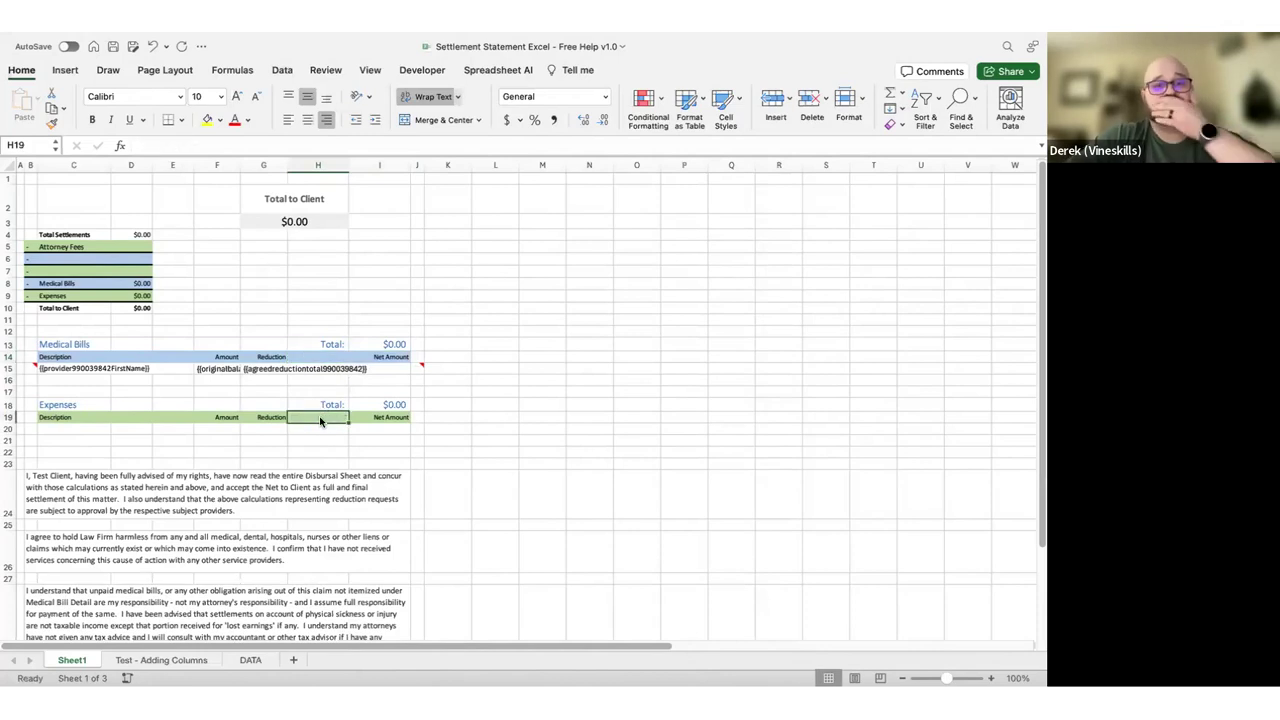
left_click(416, 392)
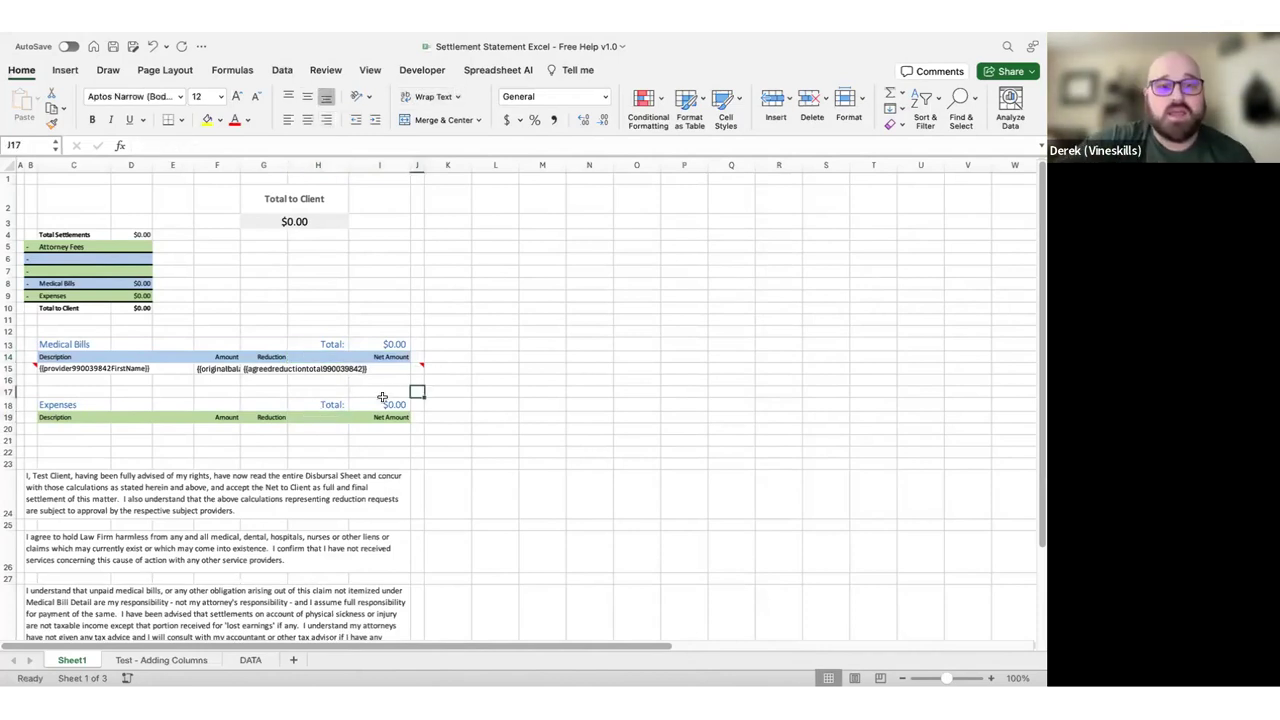
Format the Medical Bills merge field row from C15 to H15 as Currency
left_click_drag(72, 369, 345, 369)
left_click(605, 98)
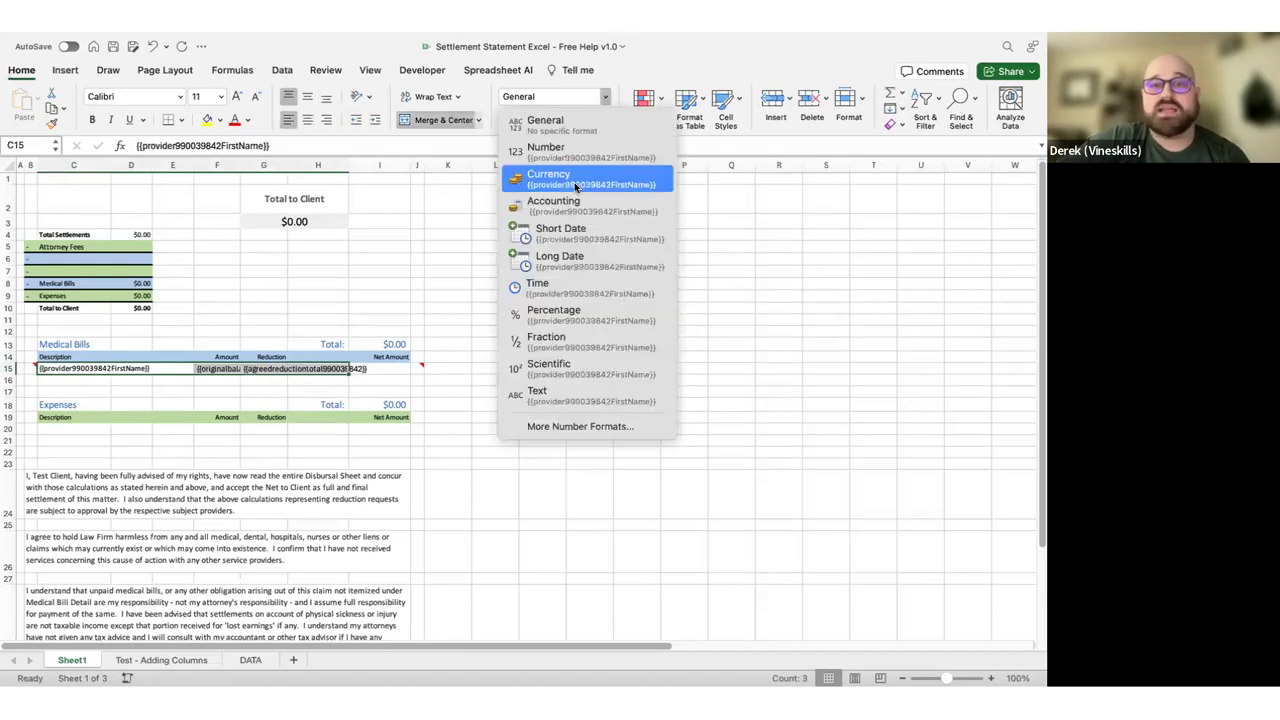
left_click(545, 171)
left_click(217, 331)
left_click(300, 369)
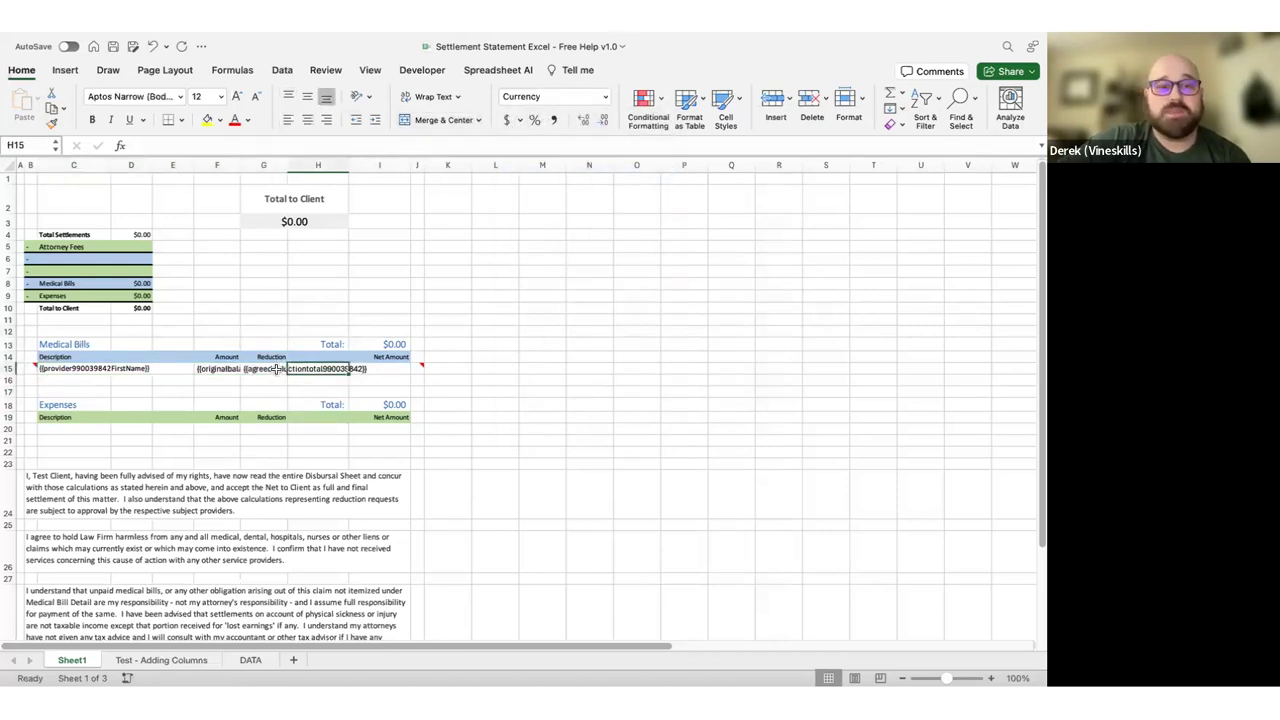
left_click_drag(85, 343, 155, 369)
left_click(216, 394)
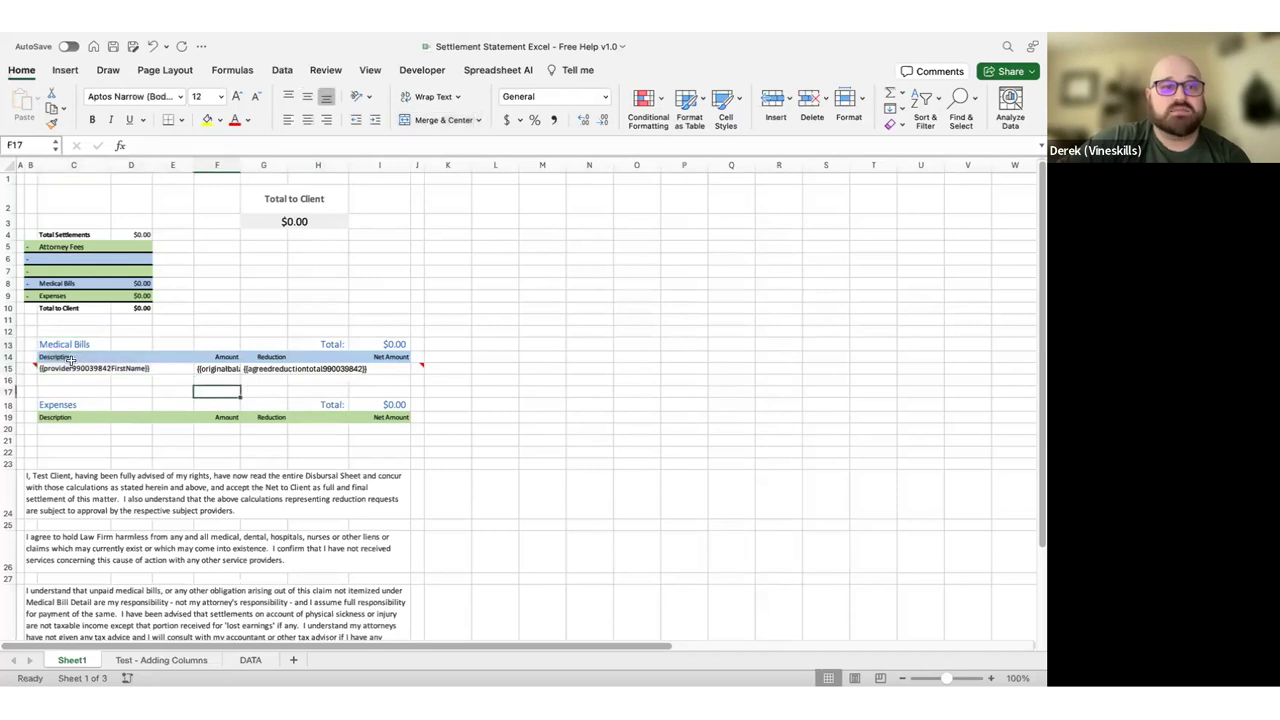
left_click(72, 357)
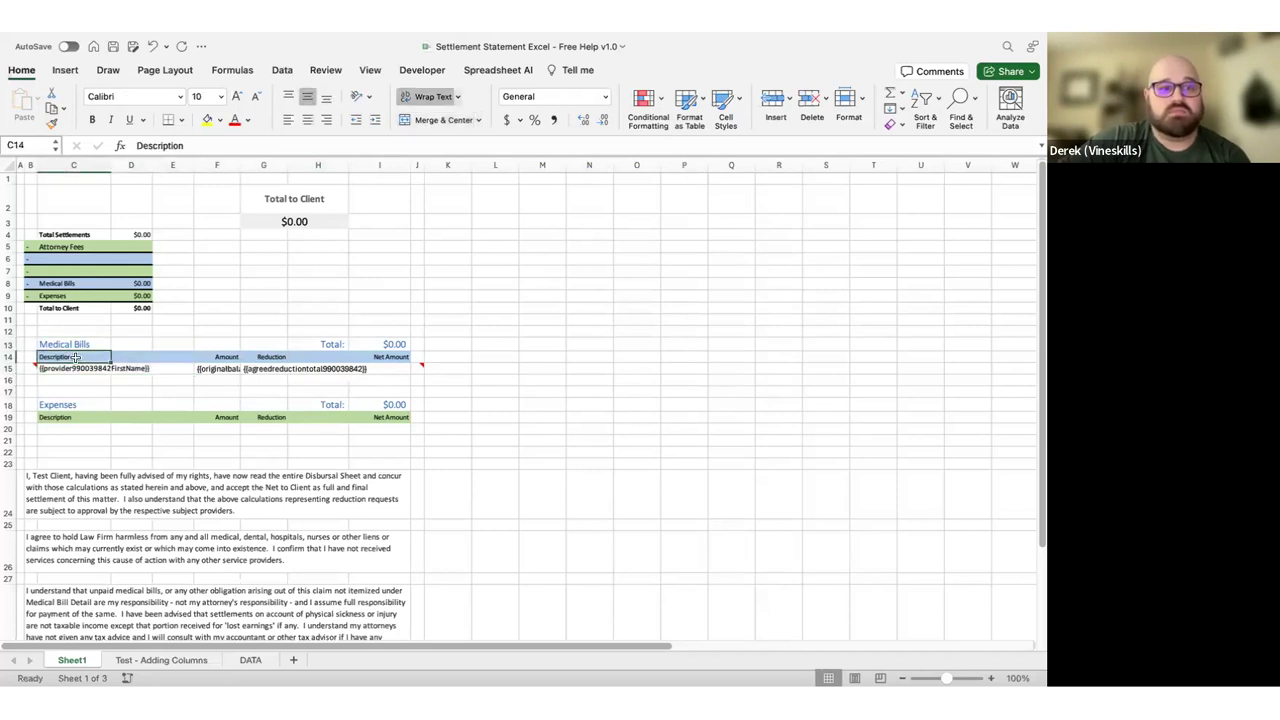
left_click(72, 370)
left_click(74, 344)
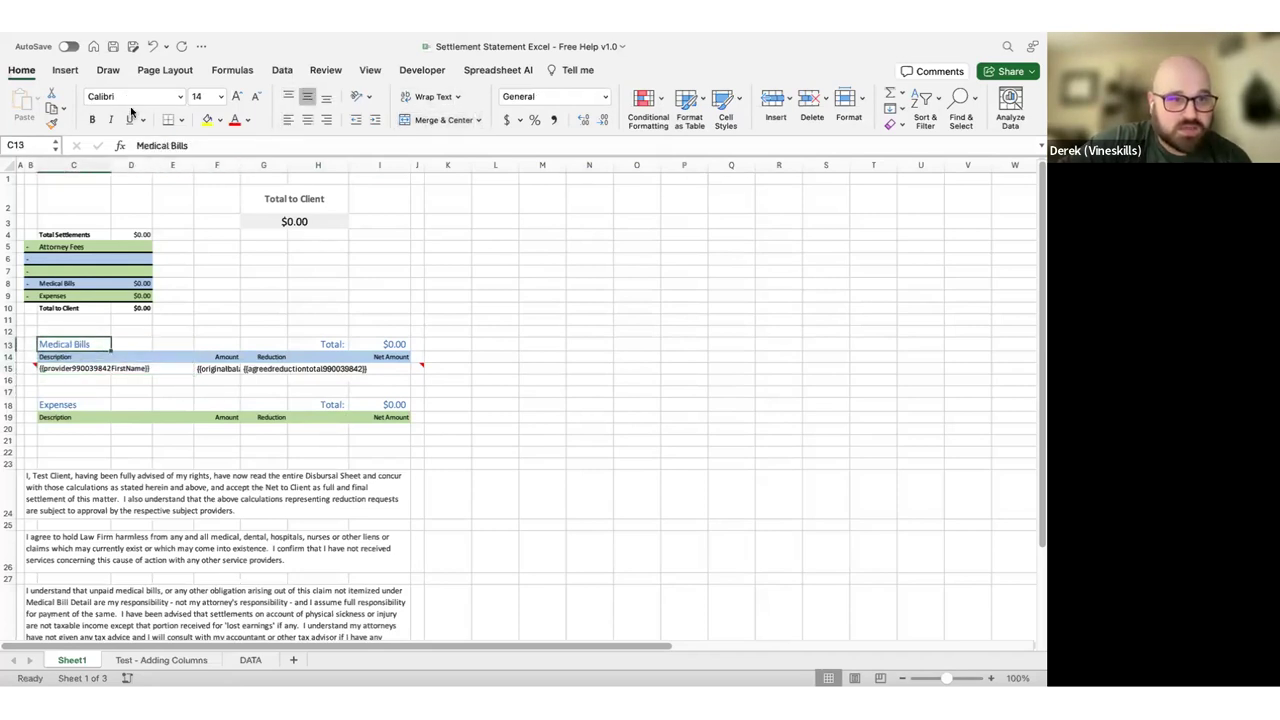
left_click(72, 357)
left_click(71, 368)
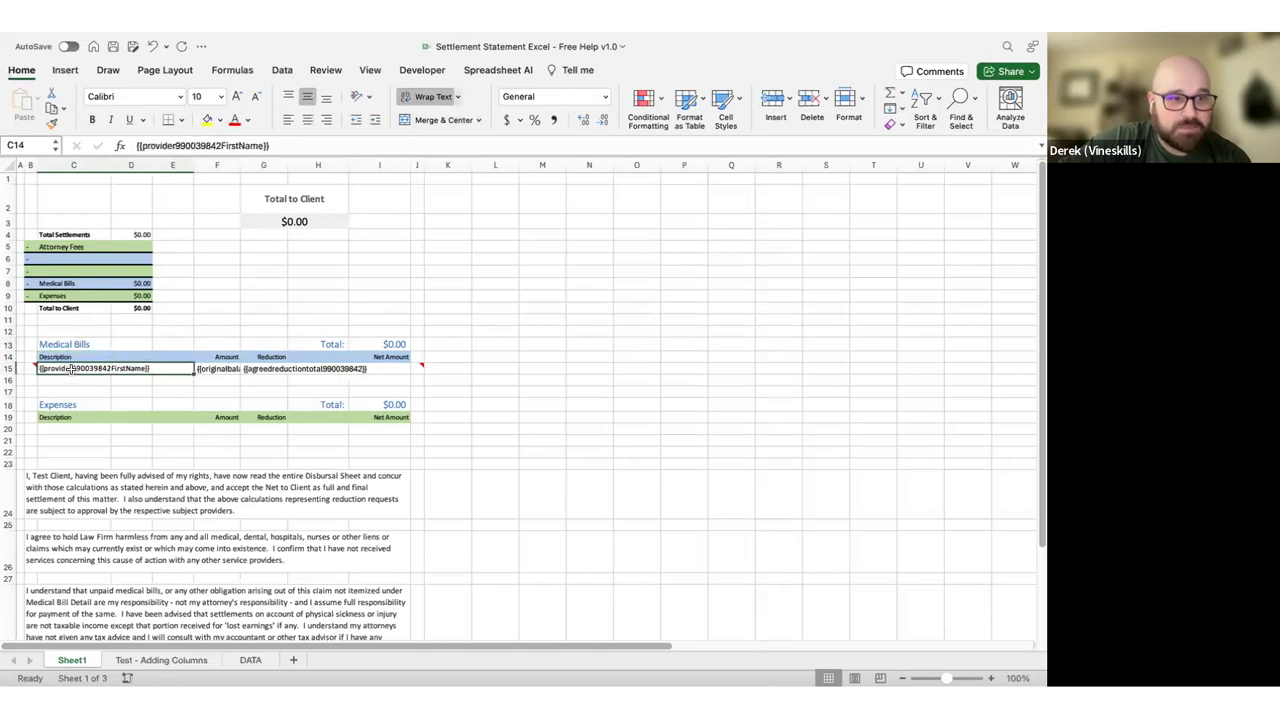
left_click_drag(322, 360, 86, 367)
left_click(387, 345)
left_click(167, 146)
left_click(528, 503)
left_click(361, 377)
left_click(386, 346)
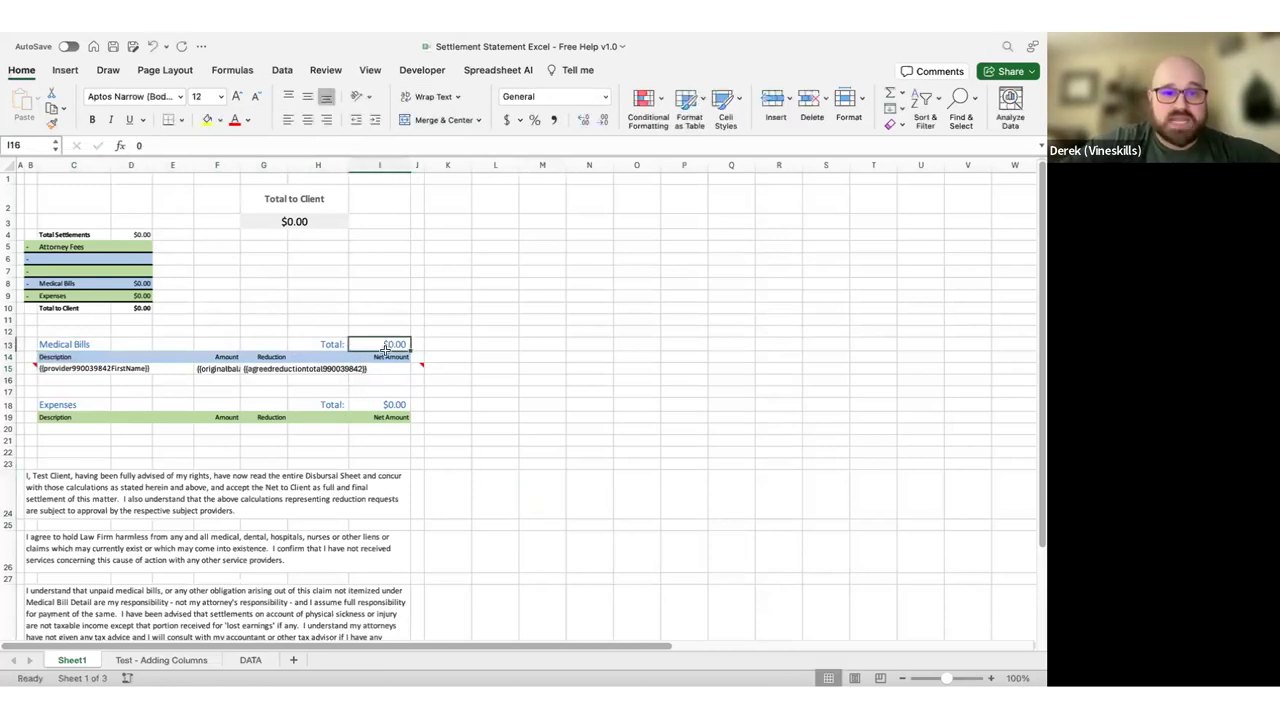
Review the merge fields on the Meds sheet of the TEMPLATE Free Help Fusion workbook, then return to the Settlement Statement
key("super+grave")
left_click(484, 289)
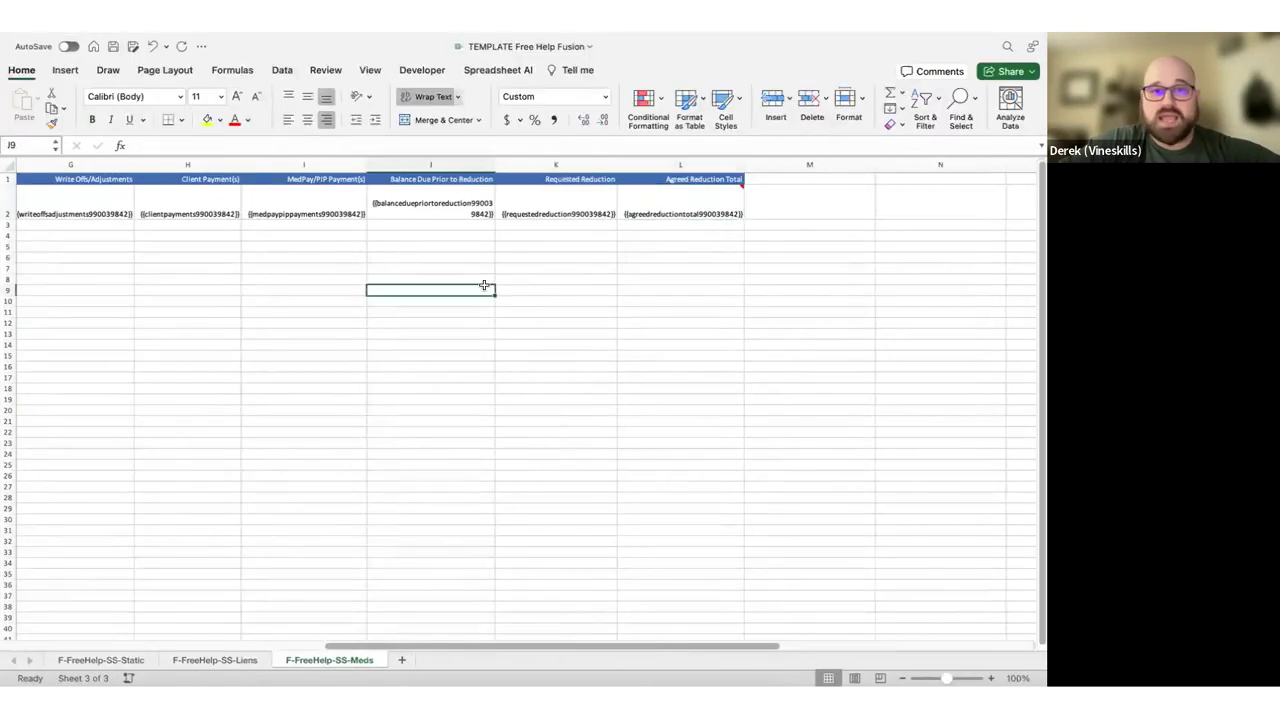
scroll(511, 277, "left", 5)
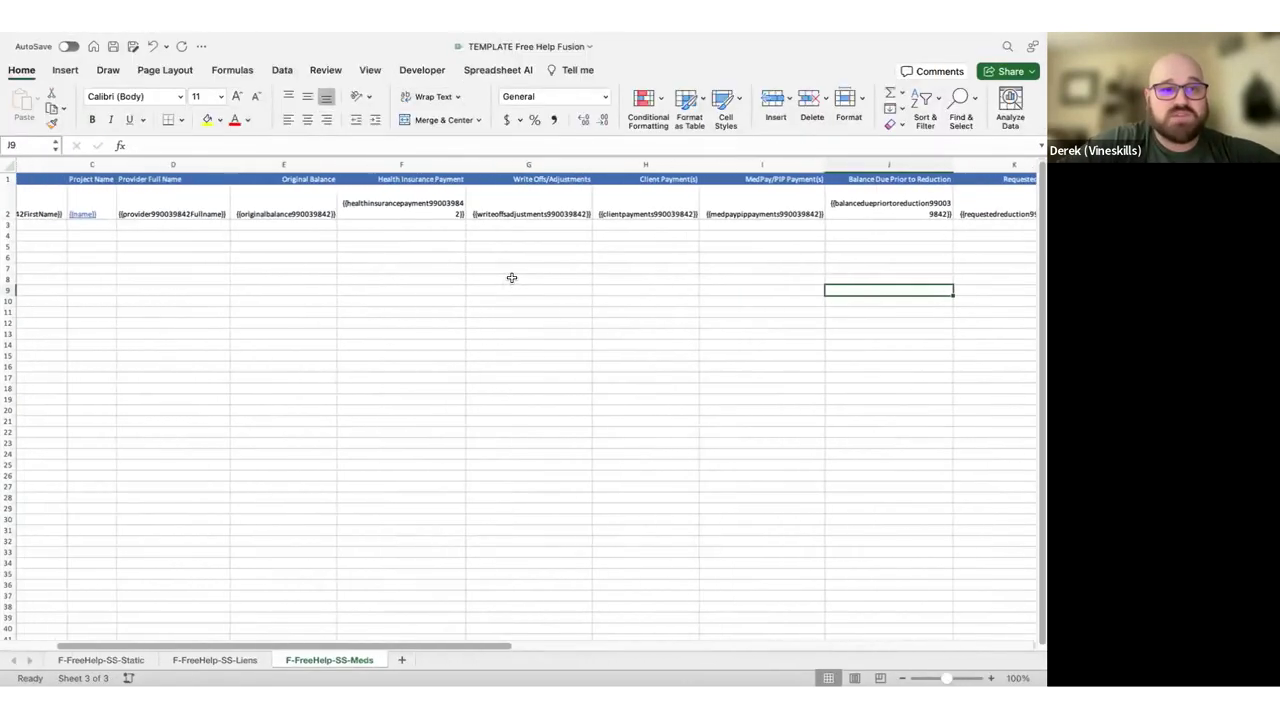
scroll(511, 277, "left", 3)
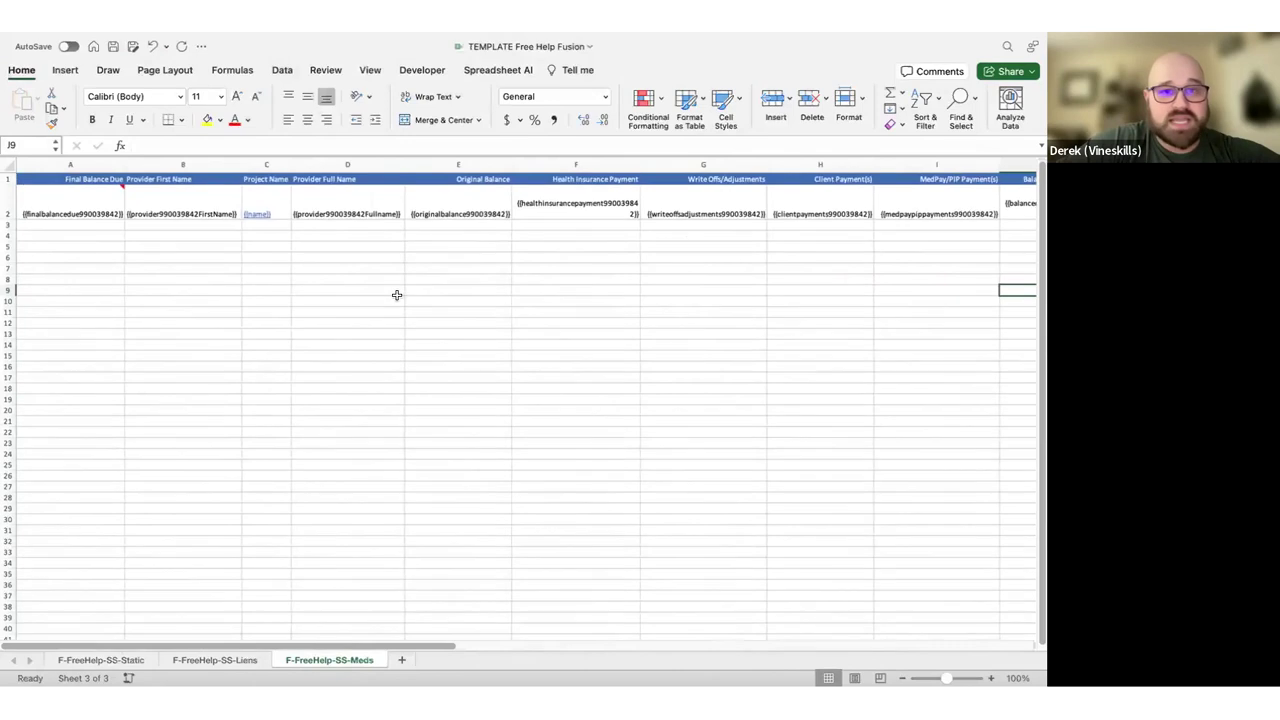
scroll(397, 295, "right", 6)
key("ctrl+Left")
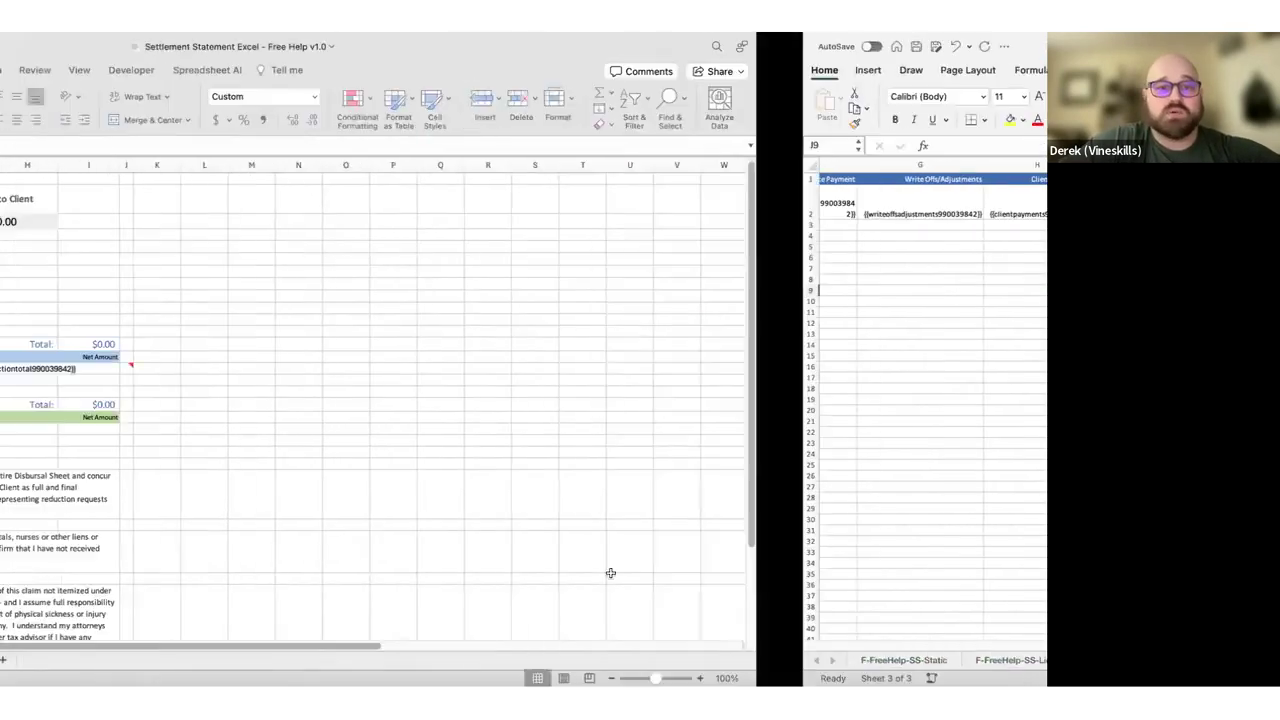
Enter the formula =F15-G15 in the Medical Bills Net Amount cell I15
type("=")
left_click(217, 368)
left_click(268, 370)
key("Return")
Wrap the Net Amount formula in I15 in IFERROR so that it reads =IFERROR(F15-G15,"")
left_click(372, 368)
left_click(150, 145)
type("I")
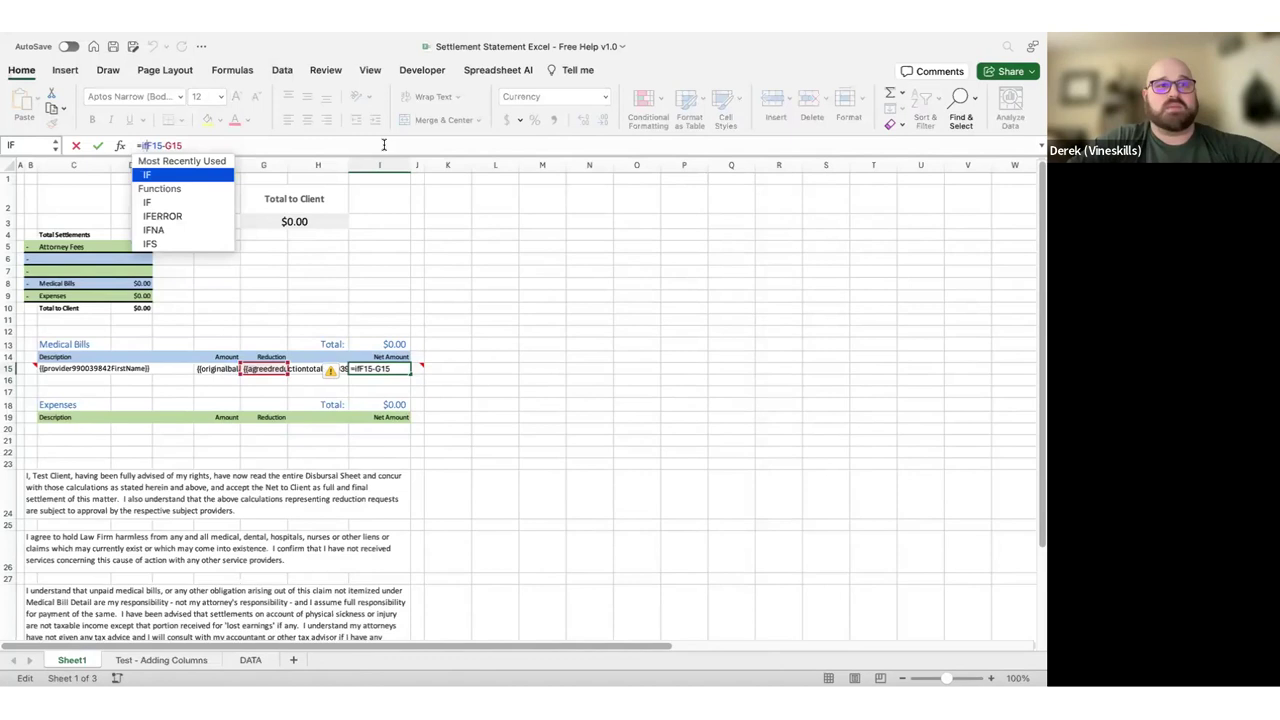
type("ferror")
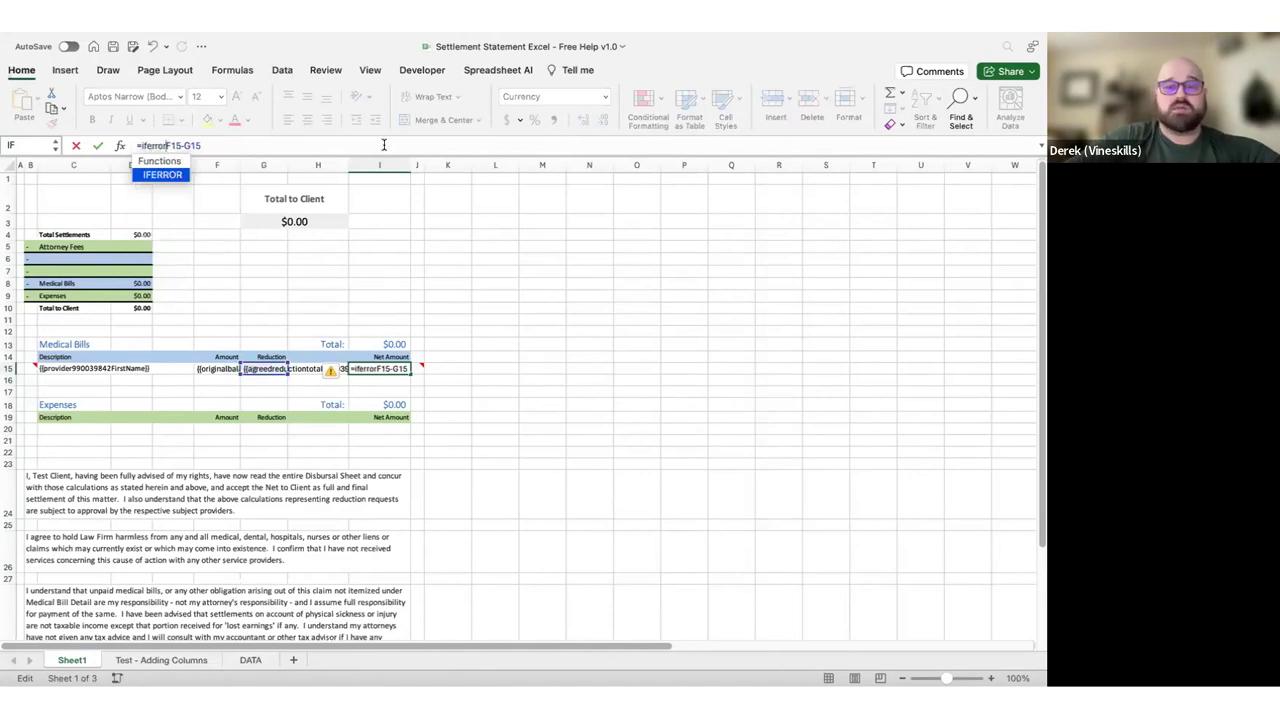
type("(")
type(",\"\")")
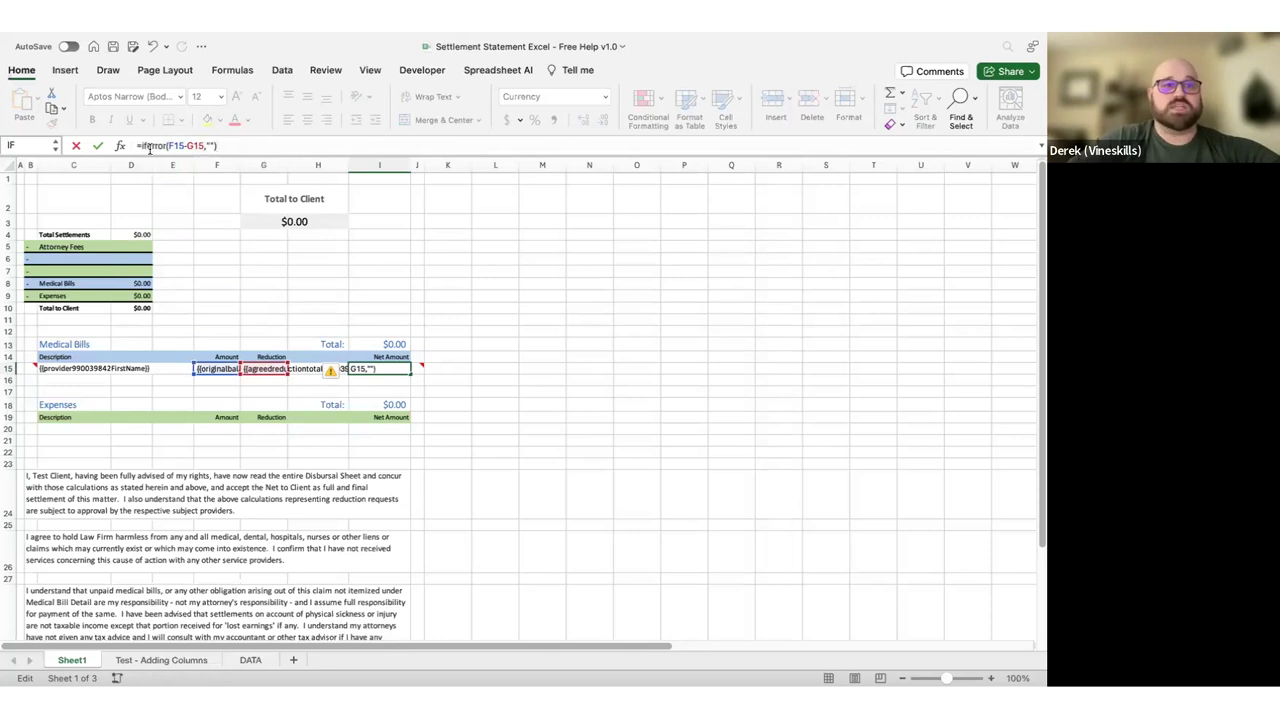
key("Return")
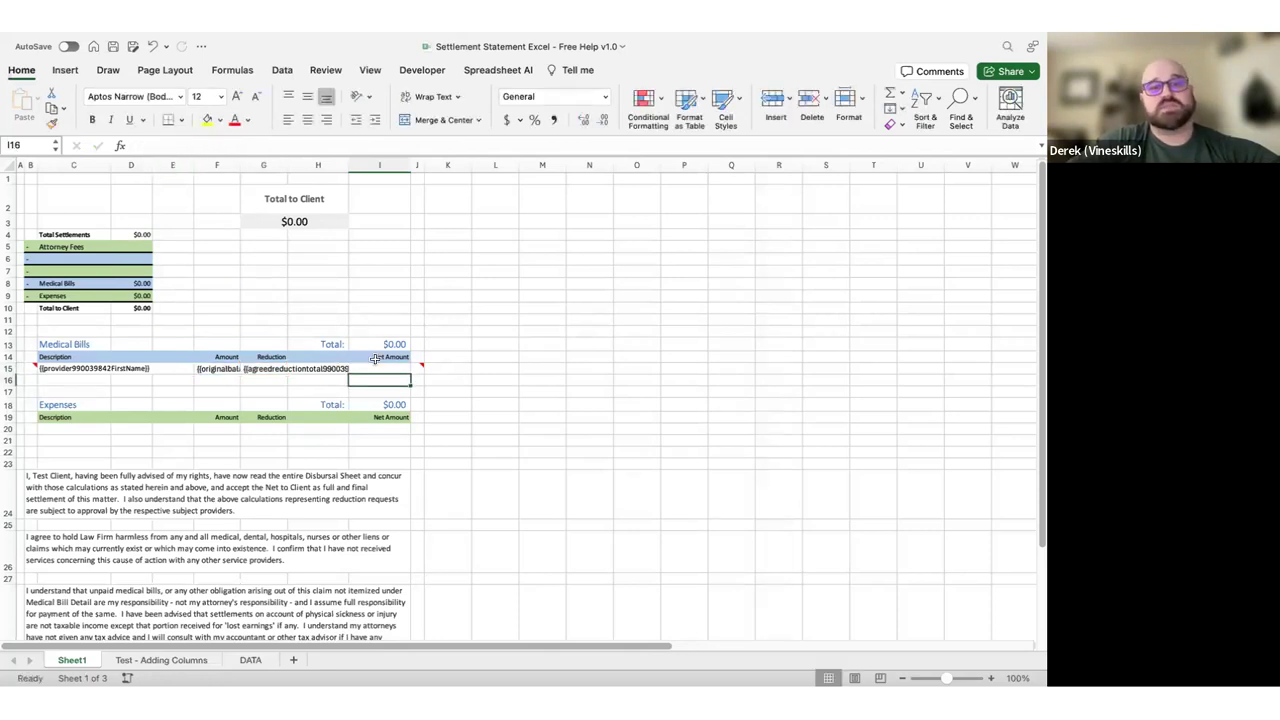
Undo the IFERROR change to the Net Amount formula in I15 and reapply it
left_click(372, 368)
key("BackSpace")
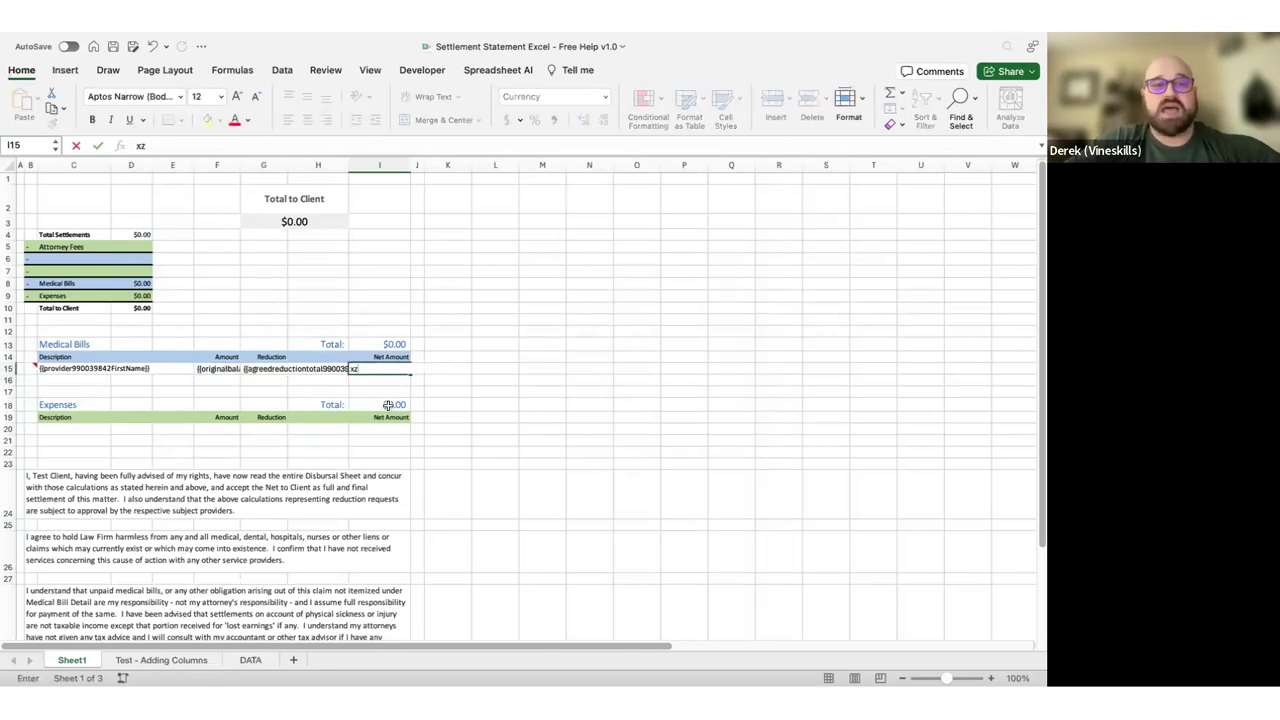
key("Escape")
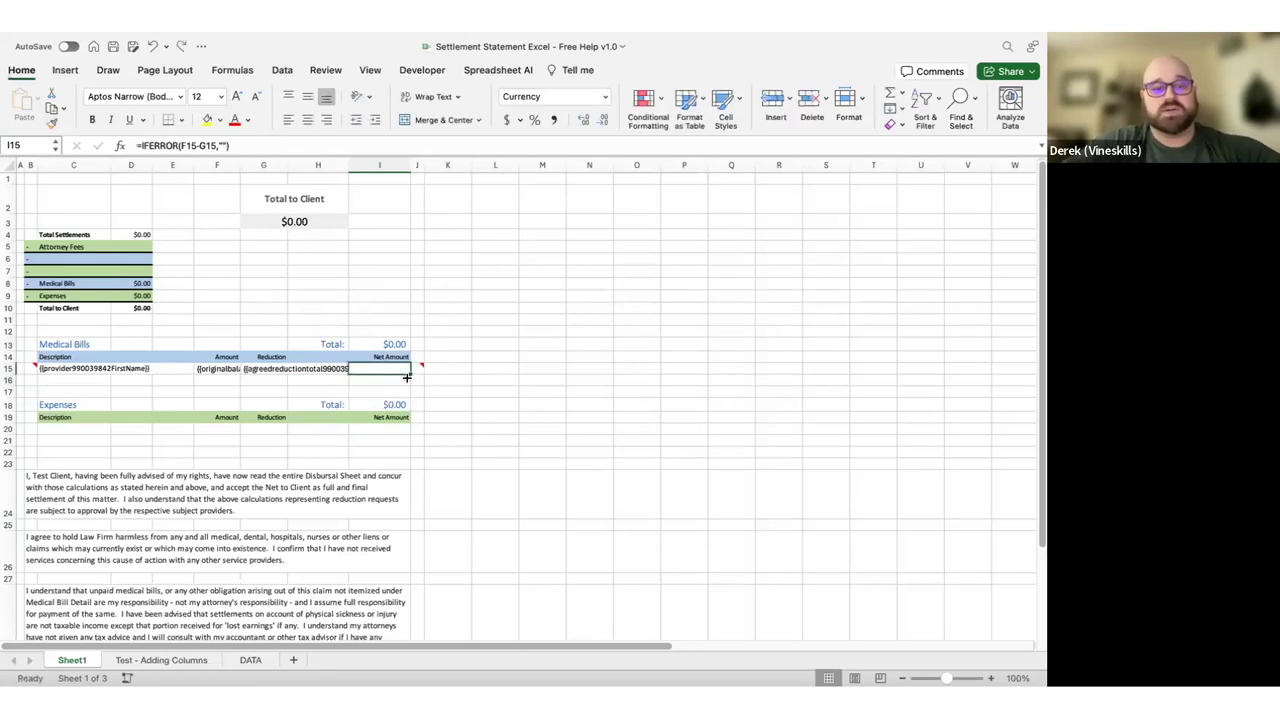
key("ctrl+z")
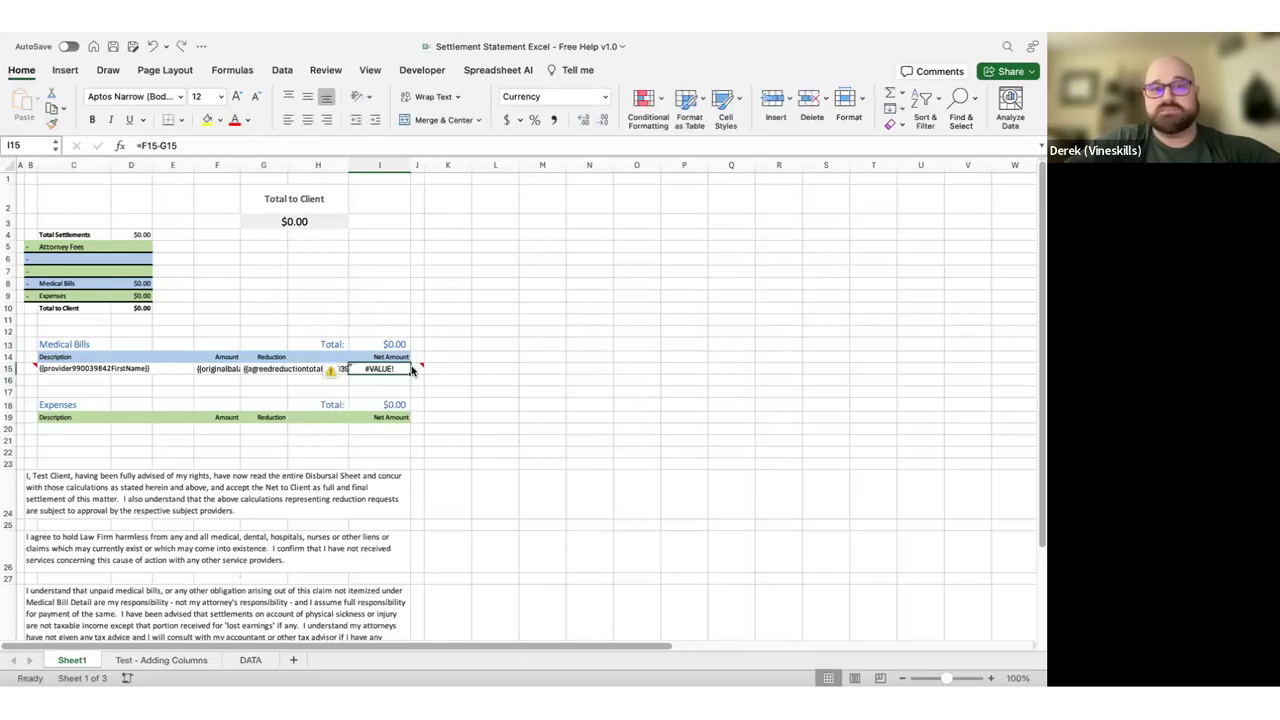
left_click(181, 46)
left_click(319, 322)
left_click(337, 369)
left_click(376, 383)
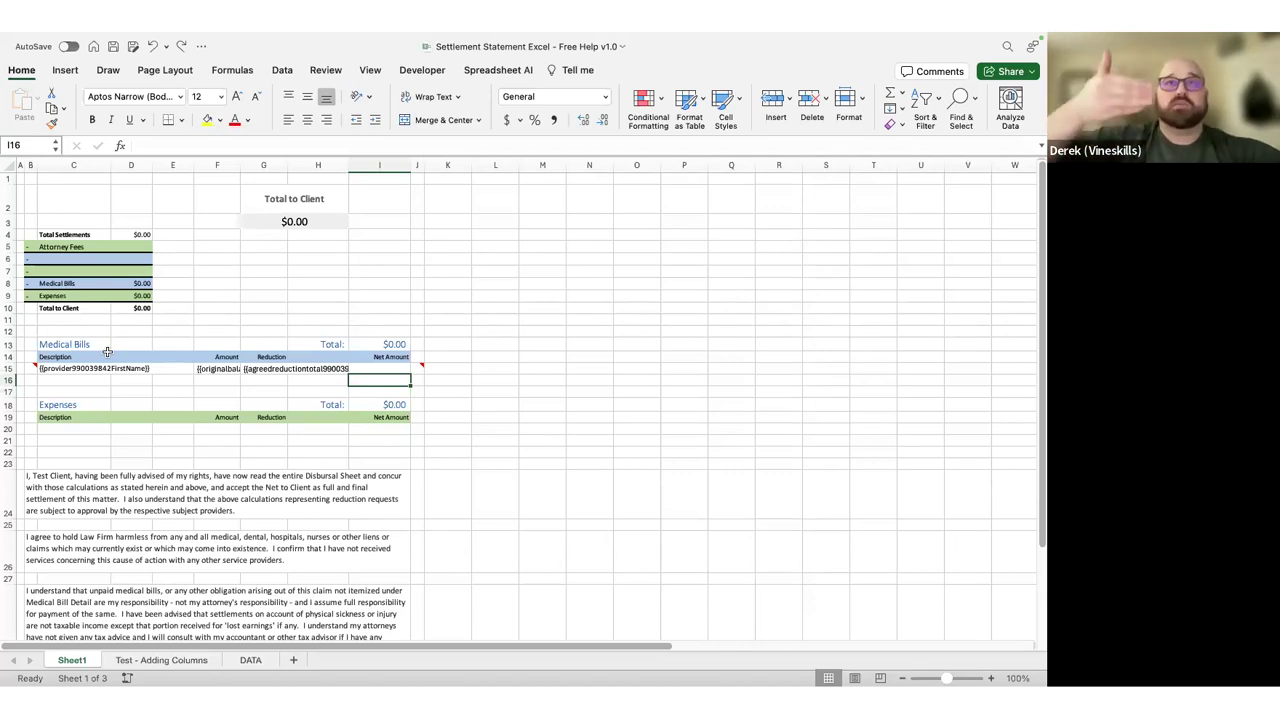
Rename the Expenses section heading in C18 as Liens
left_click(66, 405)
type("Liens")
key("Return")
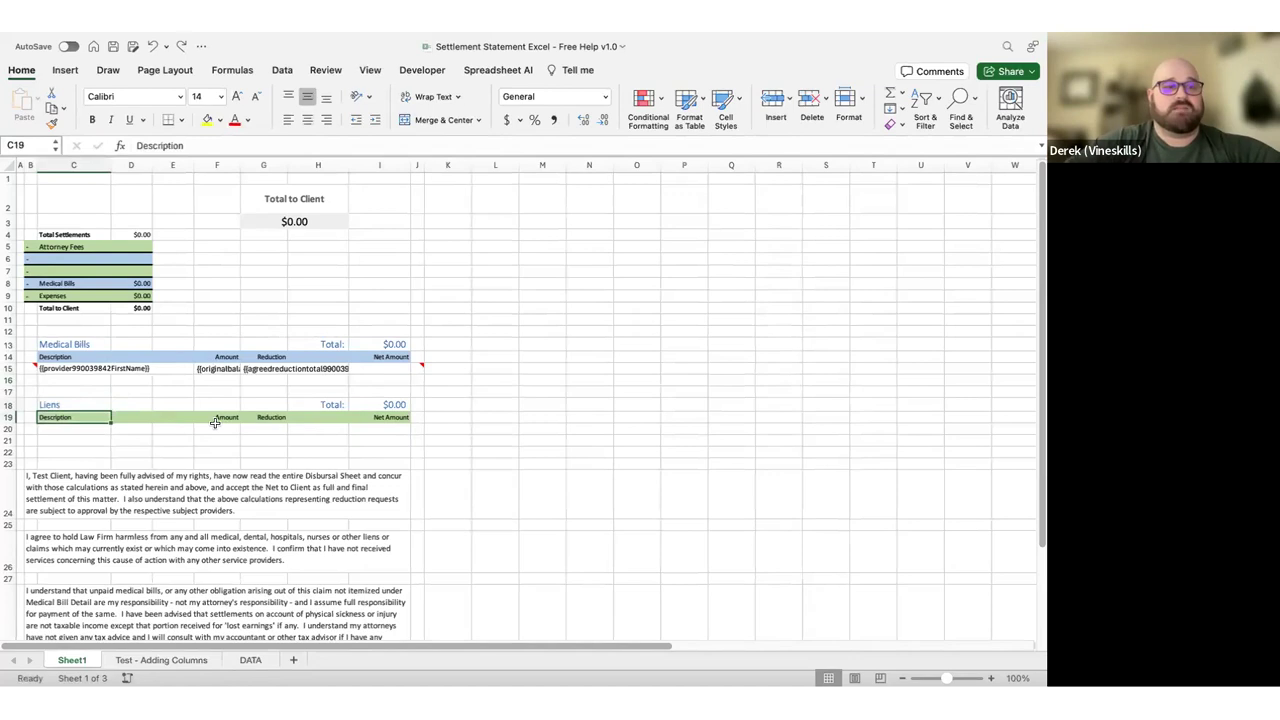
Copy the Lien Holder Full Name merge field {{lienholder990029867Fullname}} from the template's Liens sheet into the Liens Description cell C20
key("ctrl+Right")
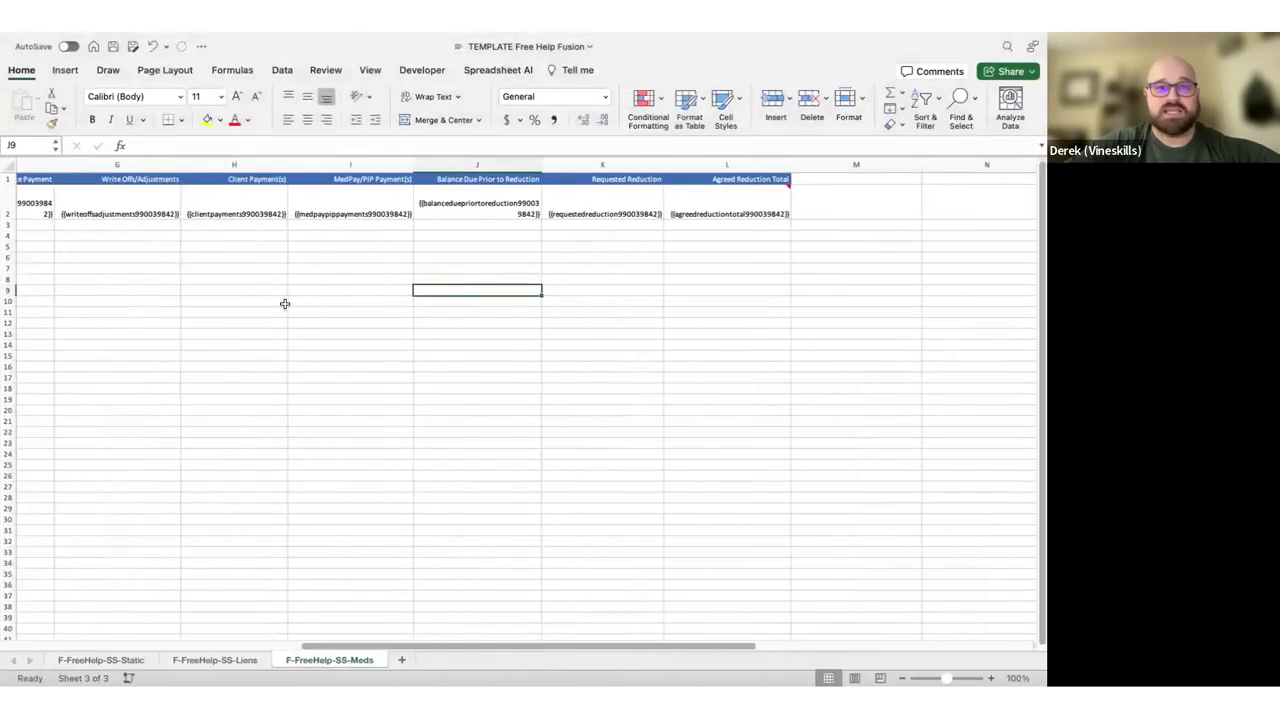
scroll(286, 303, "left", 6)
left_click(216, 660)
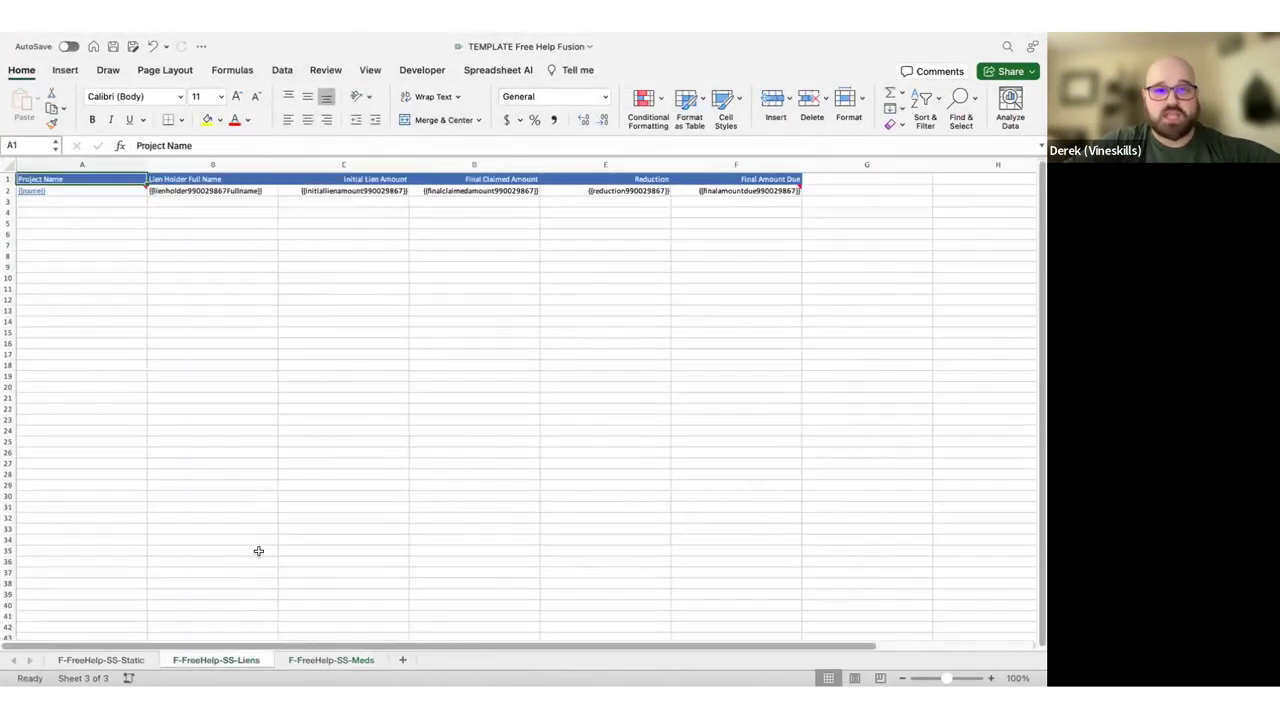
left_click_drag(147, 164, 65, 164)
left_click(125, 191)
key("ctrl+c")
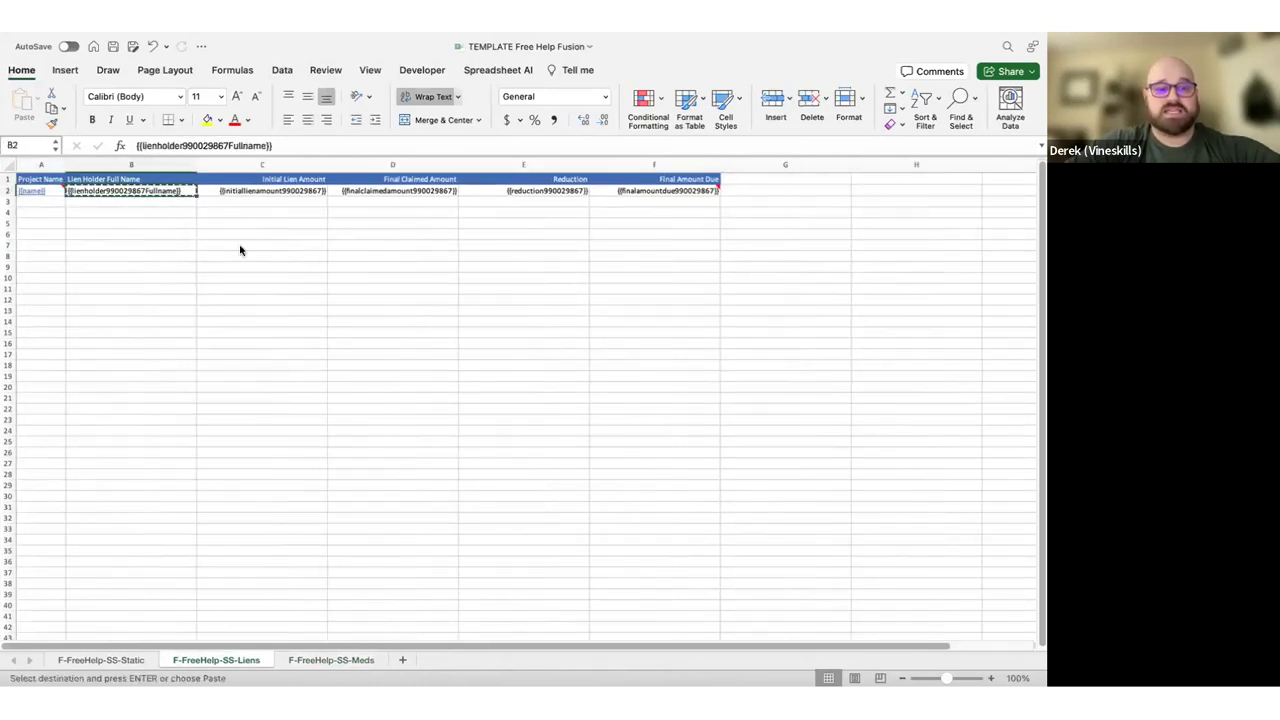
key("ctrl+Left")
left_click(70, 423)
key("ctrl+v")
Copy the Initial Lien Amount merge field {{initiallienamount990029867}} from the template's Liens sheet into the Liens Amount cell F20
key("ctrl+Right")
left_click(359, 246)
left_click(300, 191)
key("ctrl+c")
key("ctrl+Left")
left_click(223, 437)
key("ctrl+v")
Copy the Reduction merge field {{reduction990029867}} from the template's Liens sheet into the Liens Reduction cell G20
key("ctrl+Right")
key("Right")
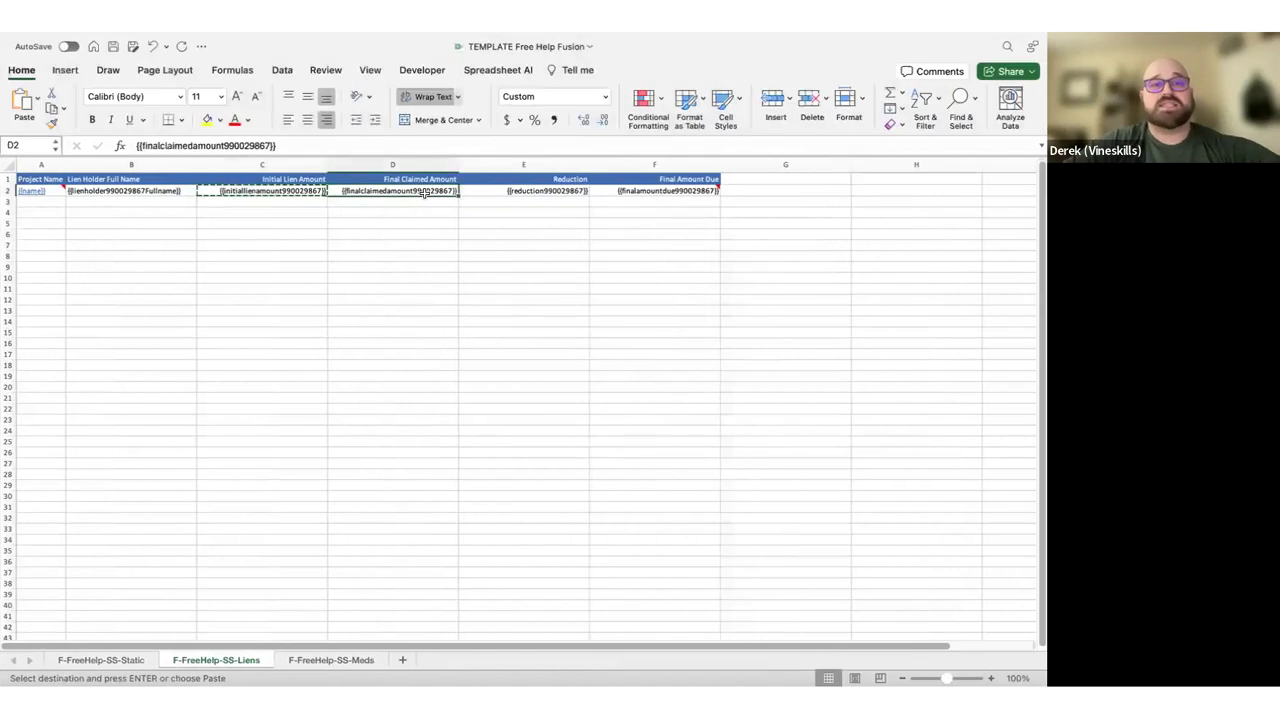
key("Right")
key("ctrl+c")
key("ctrl+Left")
left_click(257, 446)
key("ctrl+v")
Copy the Final Amount Due merge field {{finalamountdue990029867}} from the template's Liens sheet into the Liens Net Amount cell I20
key("ctrl+Right")
key("Right")
key("ctrl+c")
key("ctrl+Left")
left_click(380, 436)
key("ctrl+v")
Place only the Final Amount Due field's note in J20, just past the Liens columns, and delete the note from I20
left_click(415, 443)
key("ctrl+v")
key("ctrl+z")
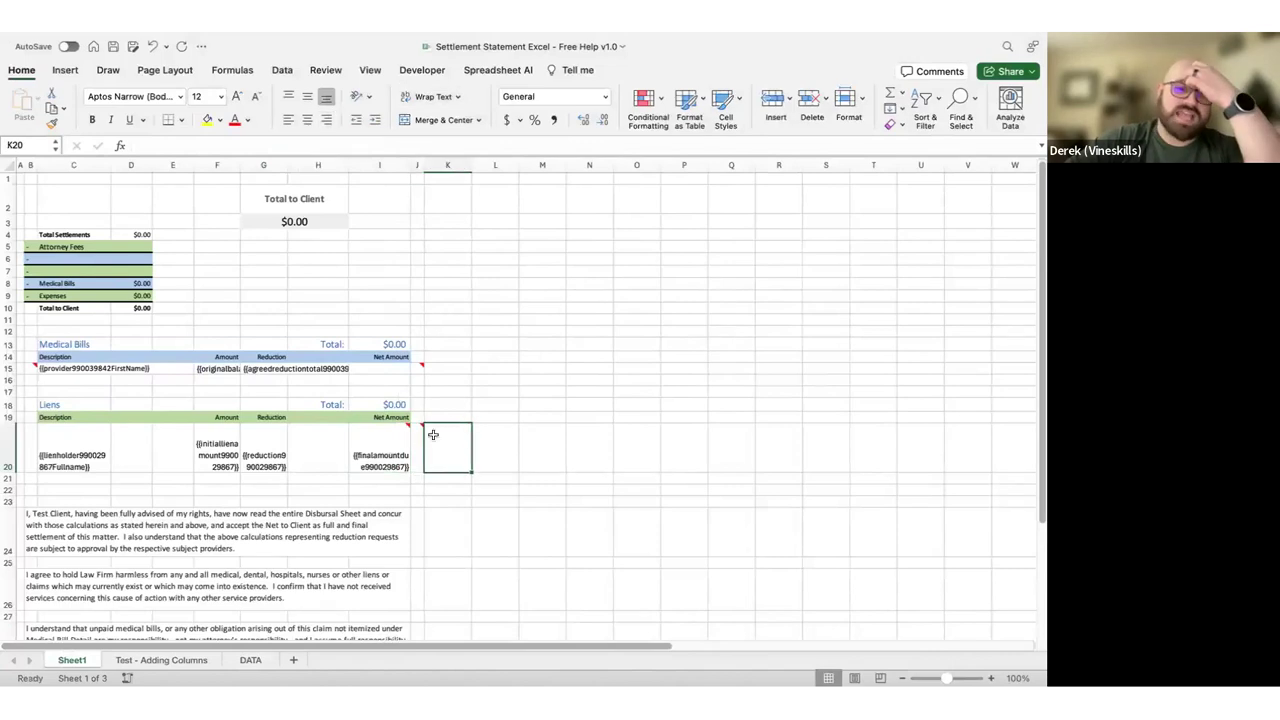
right_click(398, 441)
left_click(435, 518)
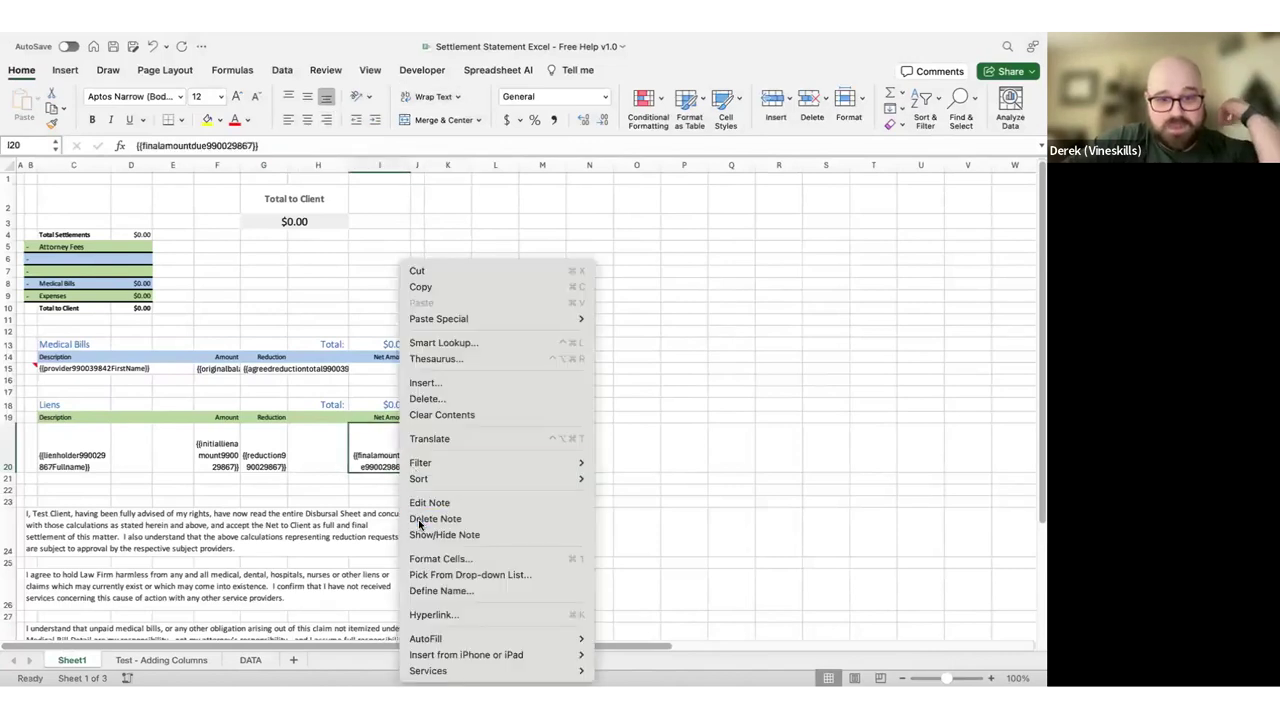
left_click(490, 447)
Place only the note of the Project Name field from the template's Liens sheet in B20, just before the Liens Description column
key("ctrl+Right")
left_click(137, 236)
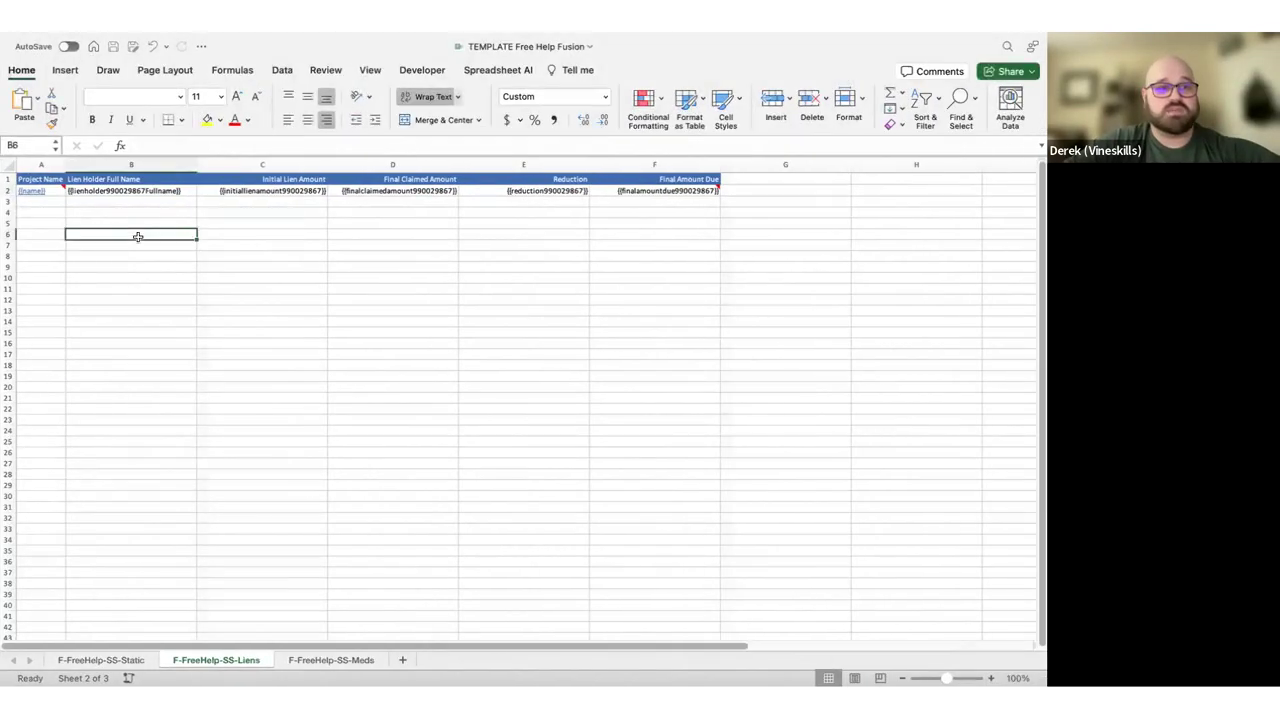
left_click(60, 190)
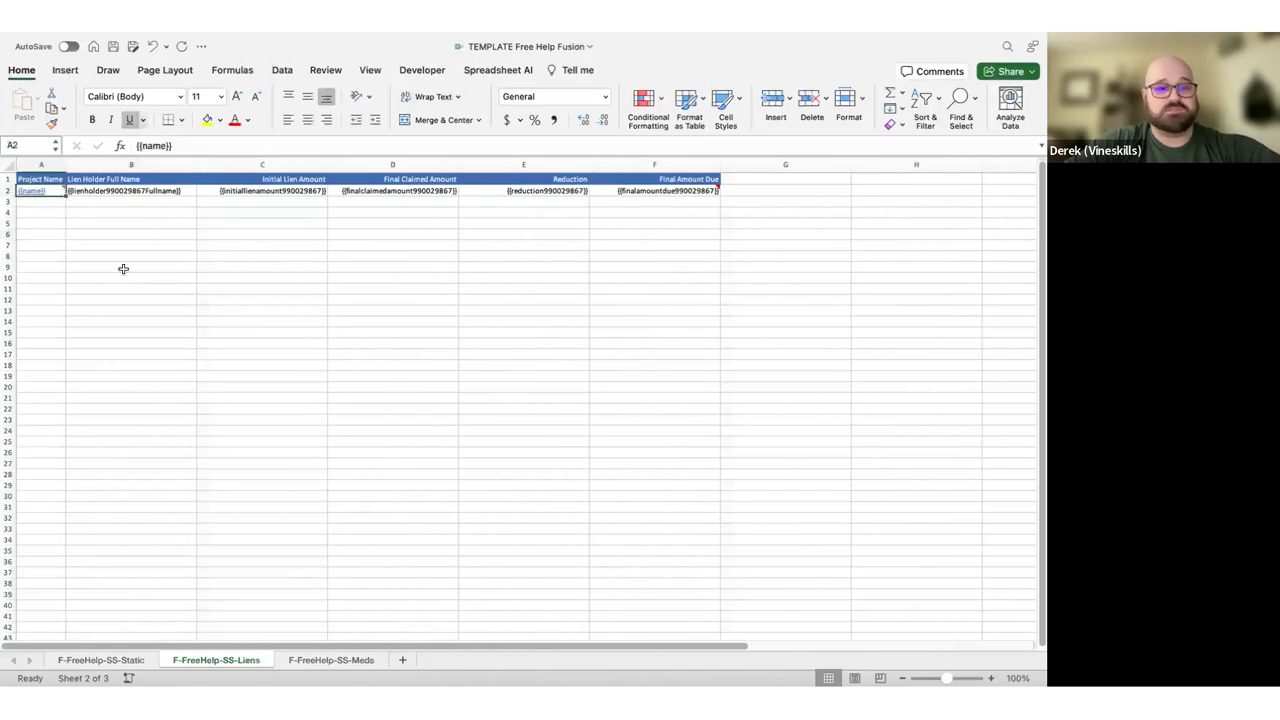
key("ctrl+c")
key("ctrl+Left")
left_click(32, 437)
key("ctrl+v")
key("ctrl+z")
key("ctrl+z")
Merge C20:E20 in the Liens Description column and align the lienholder field to the upper left of the merged cell
left_click_drag(38, 440, 176, 445)
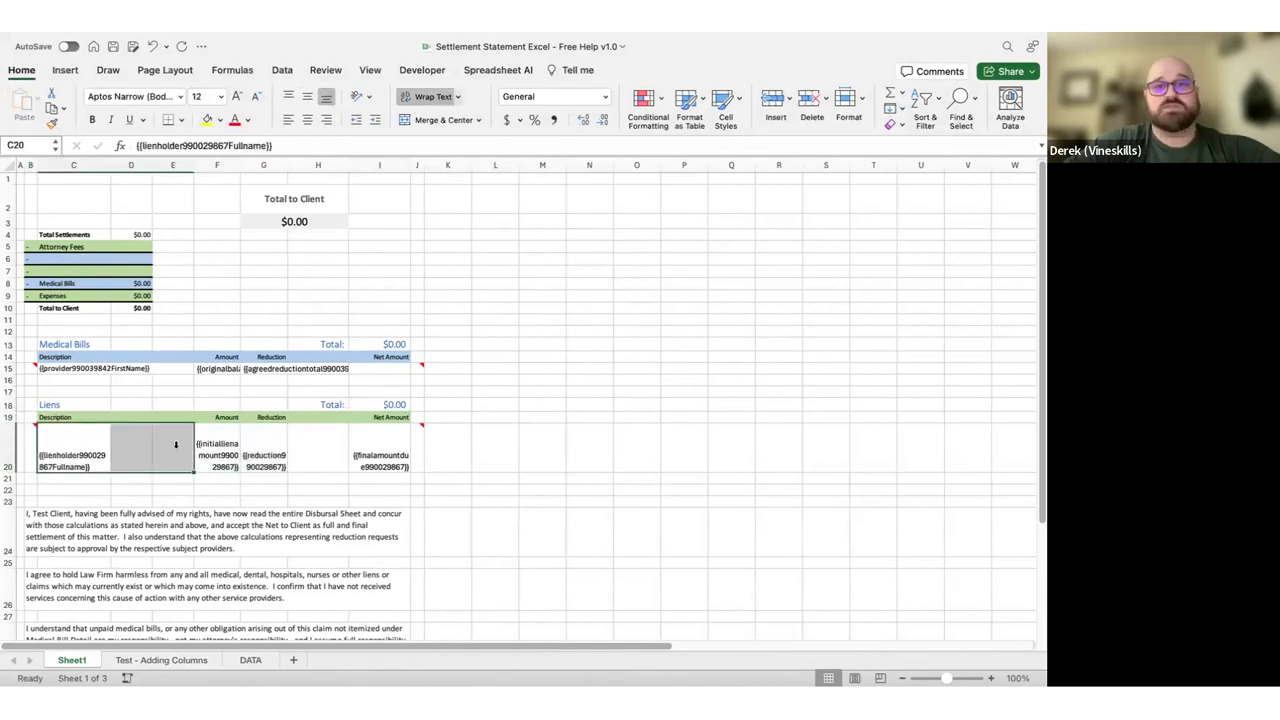
left_click(443, 120)
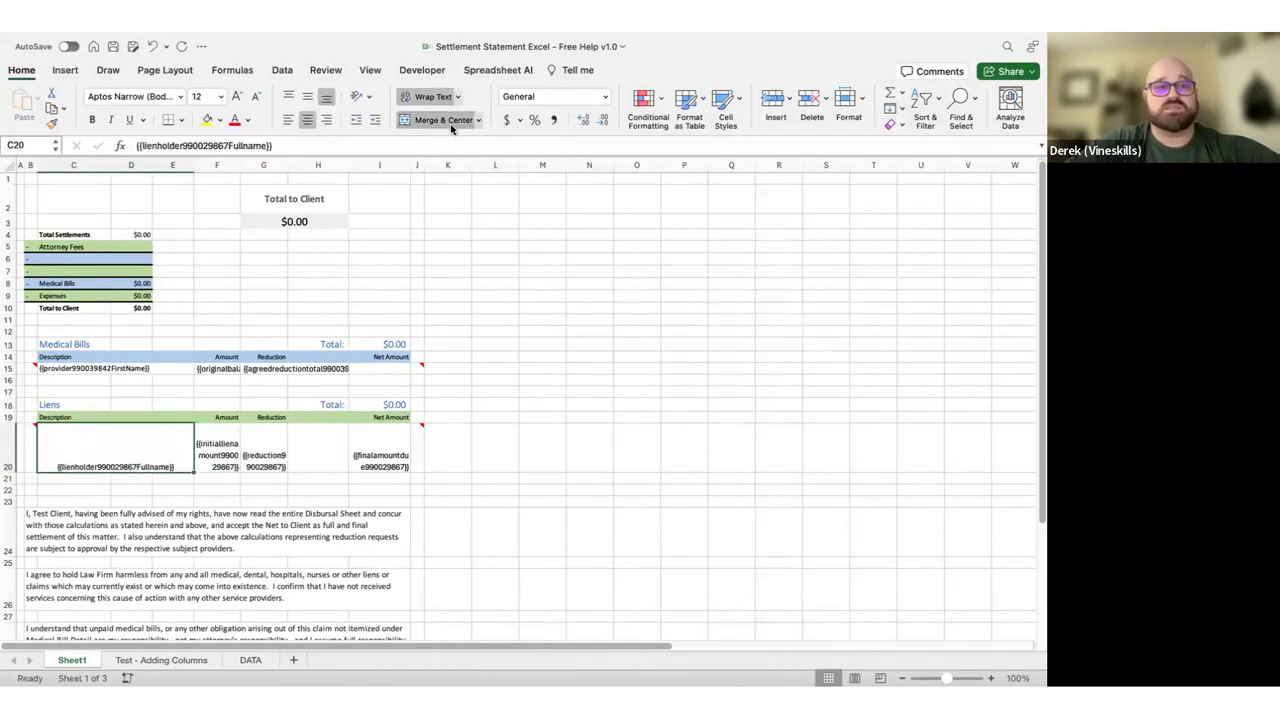
left_click(289, 96)
left_click(288, 119)
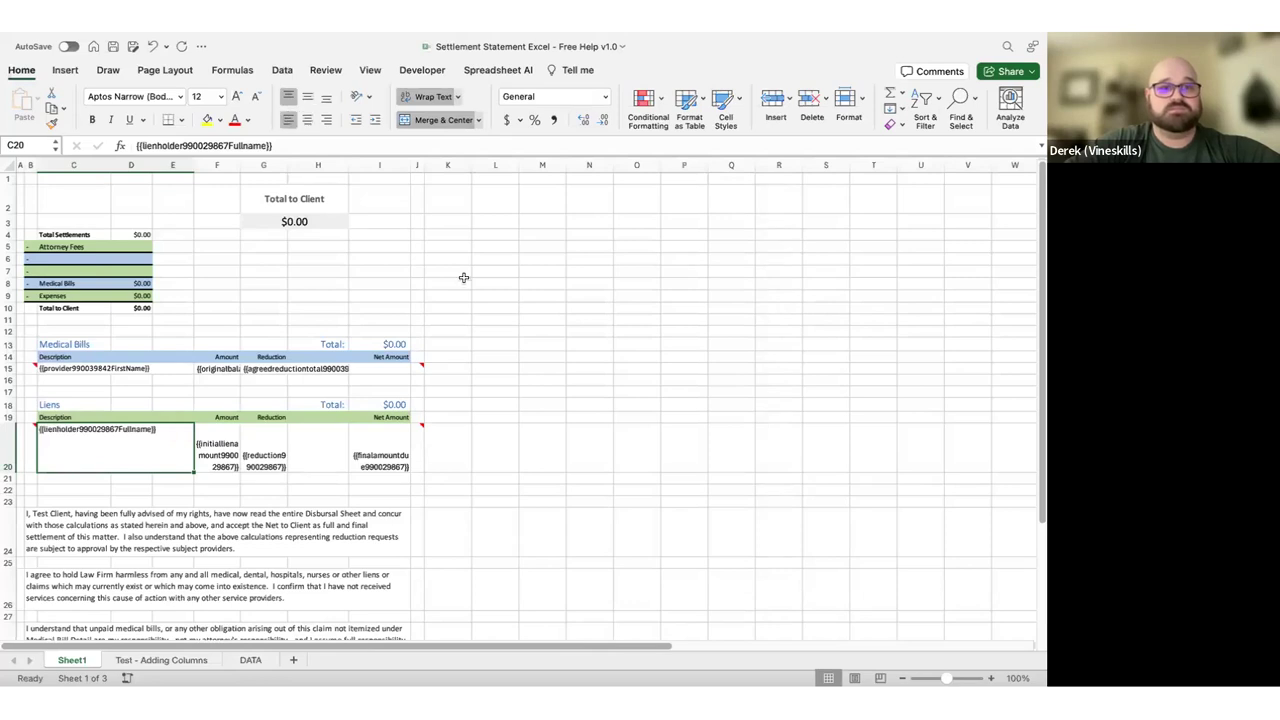
Top-align the contents of the whole Liens merge field row, row 20
left_click(463, 277)
left_click(9, 450)
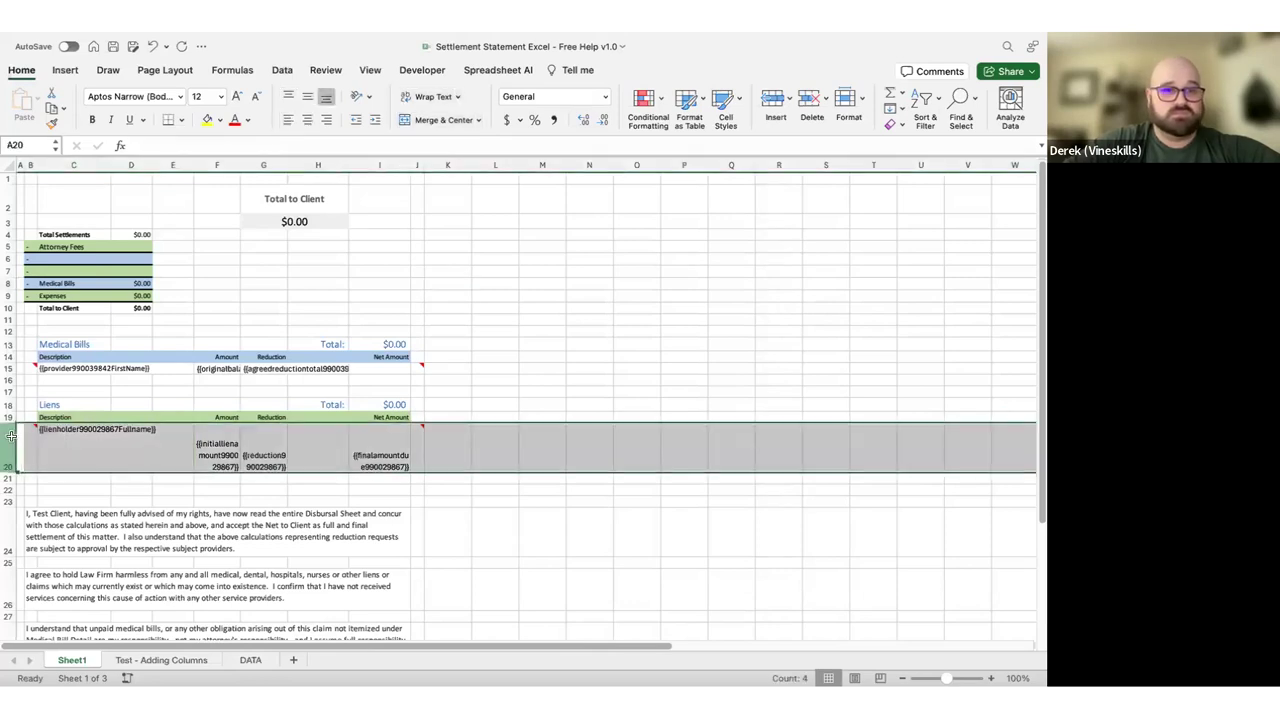
left_click(288, 97)
left_click(542, 417)
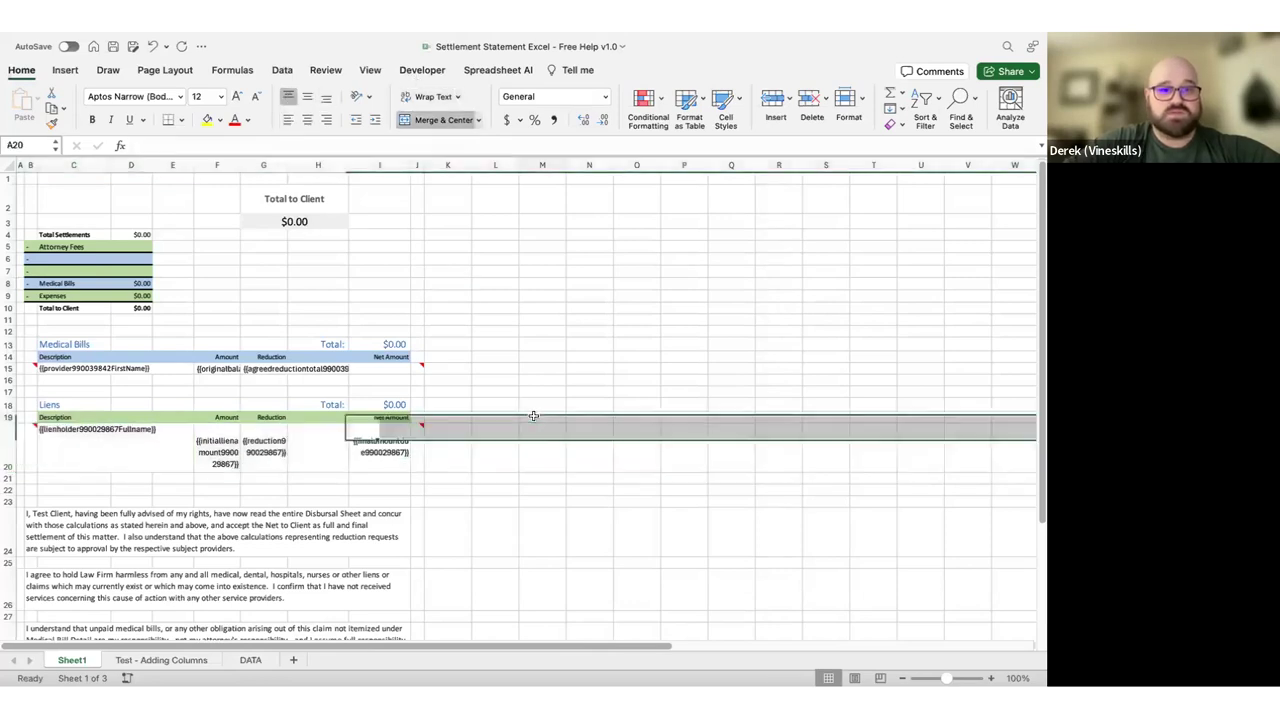
Turn off text wrapping for the Liens Amount, Reduction and Net Amount fields in F20, G20 and I20
left_click(241, 440)
left_click(425, 97)
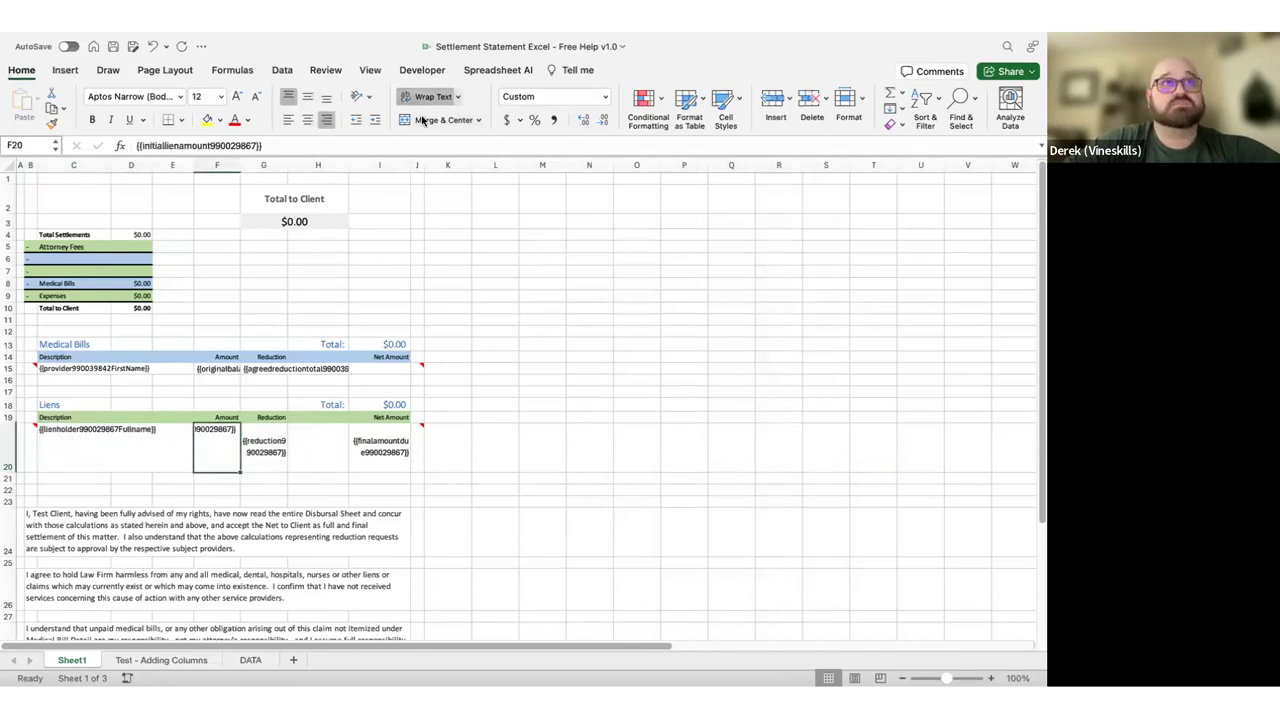
left_click(266, 436)
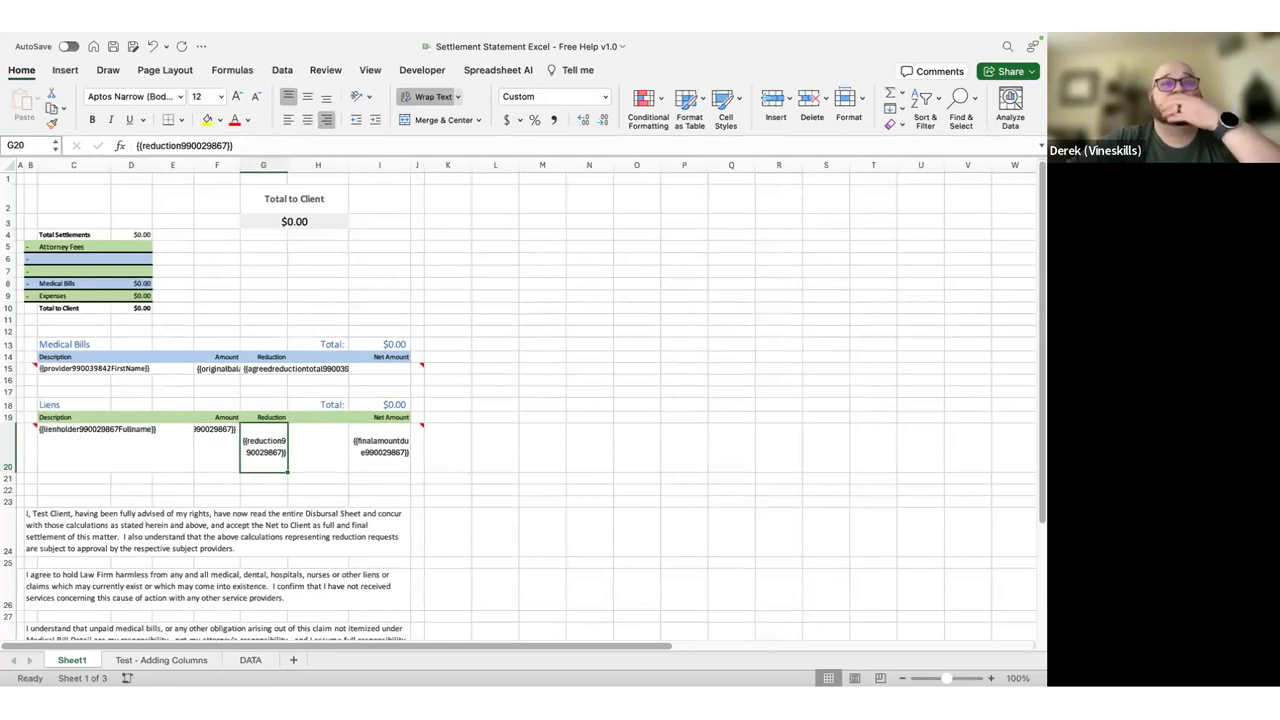
left_click(430, 97)
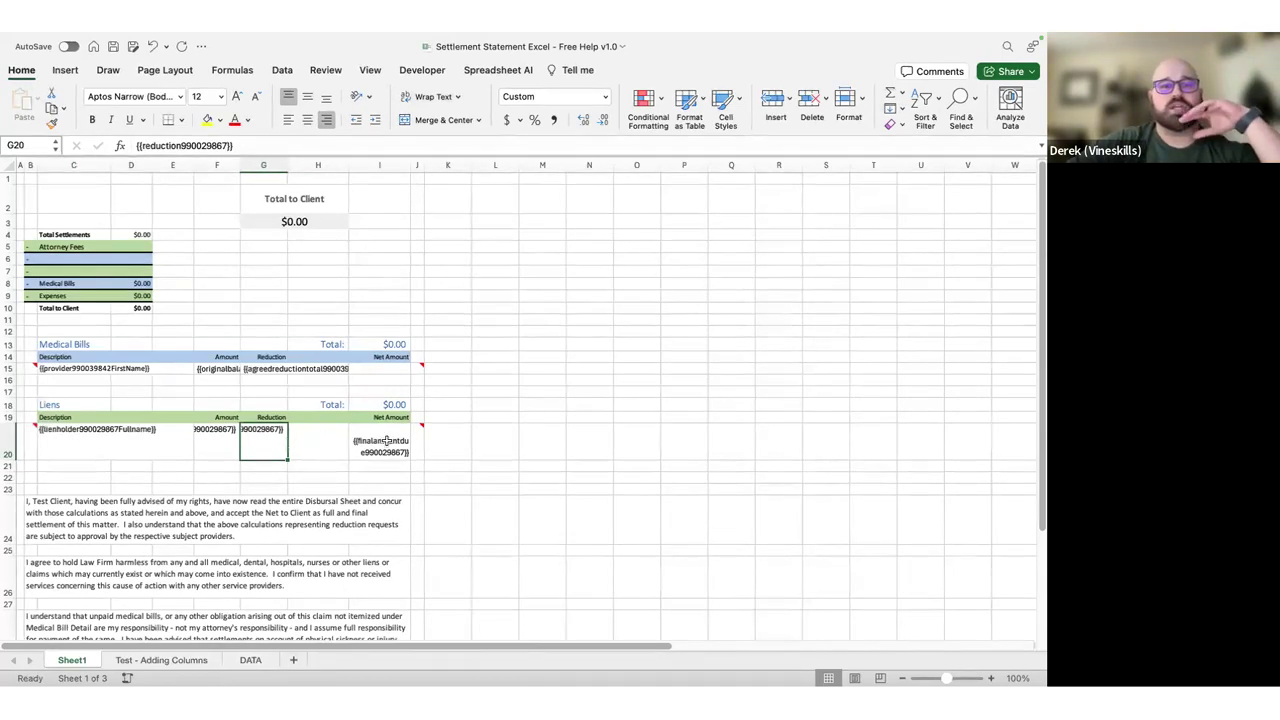
left_click(387, 441)
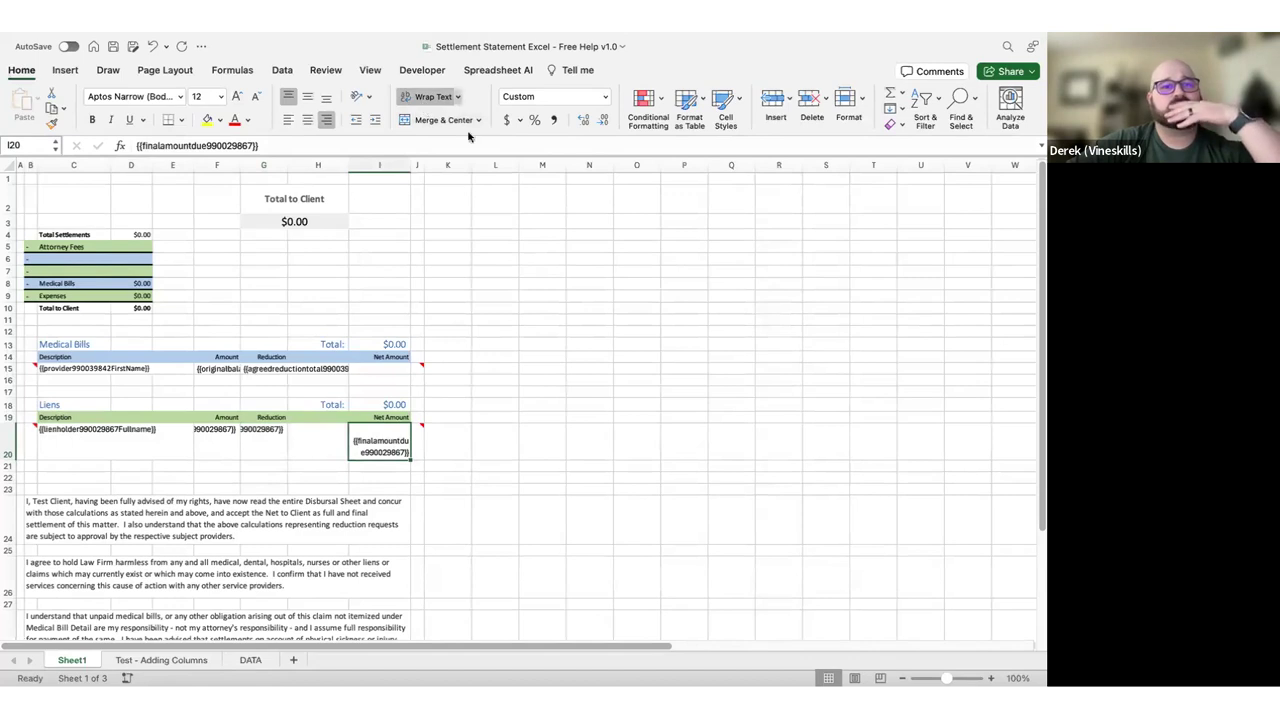
left_click(430, 97)
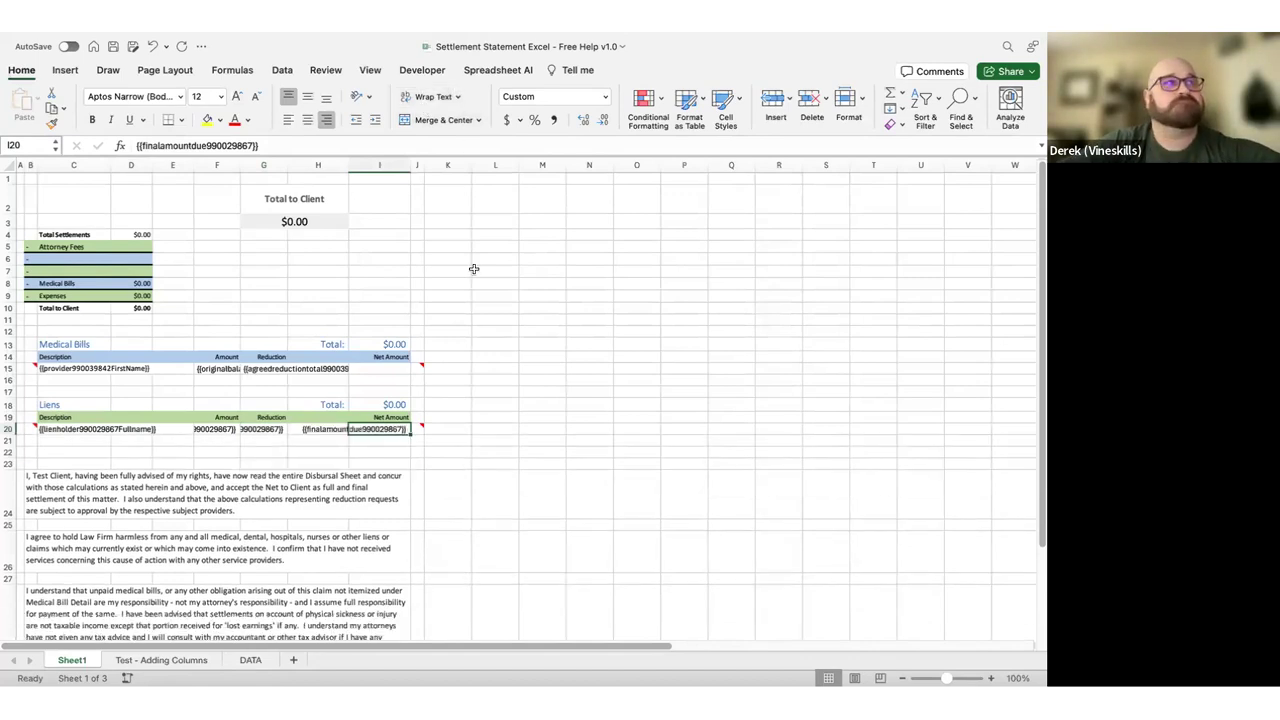
left_click(460, 357)
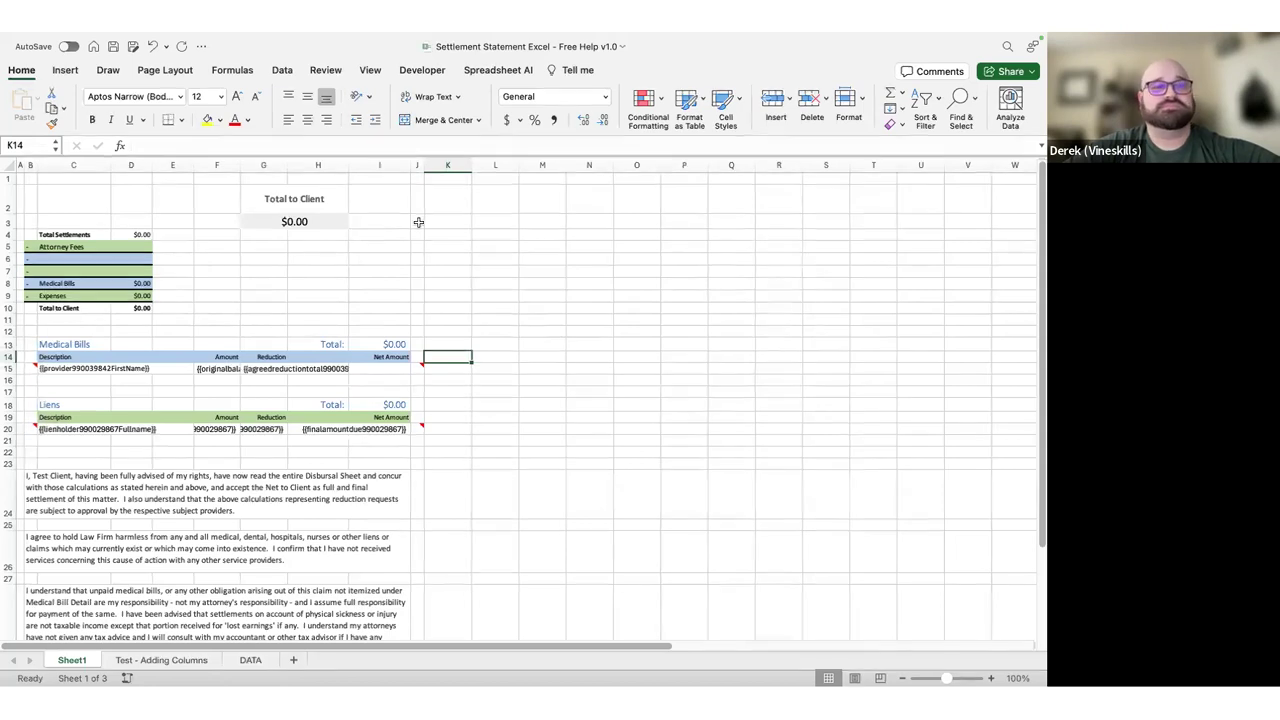
left_click(352, 403)
left_click(302, 390)
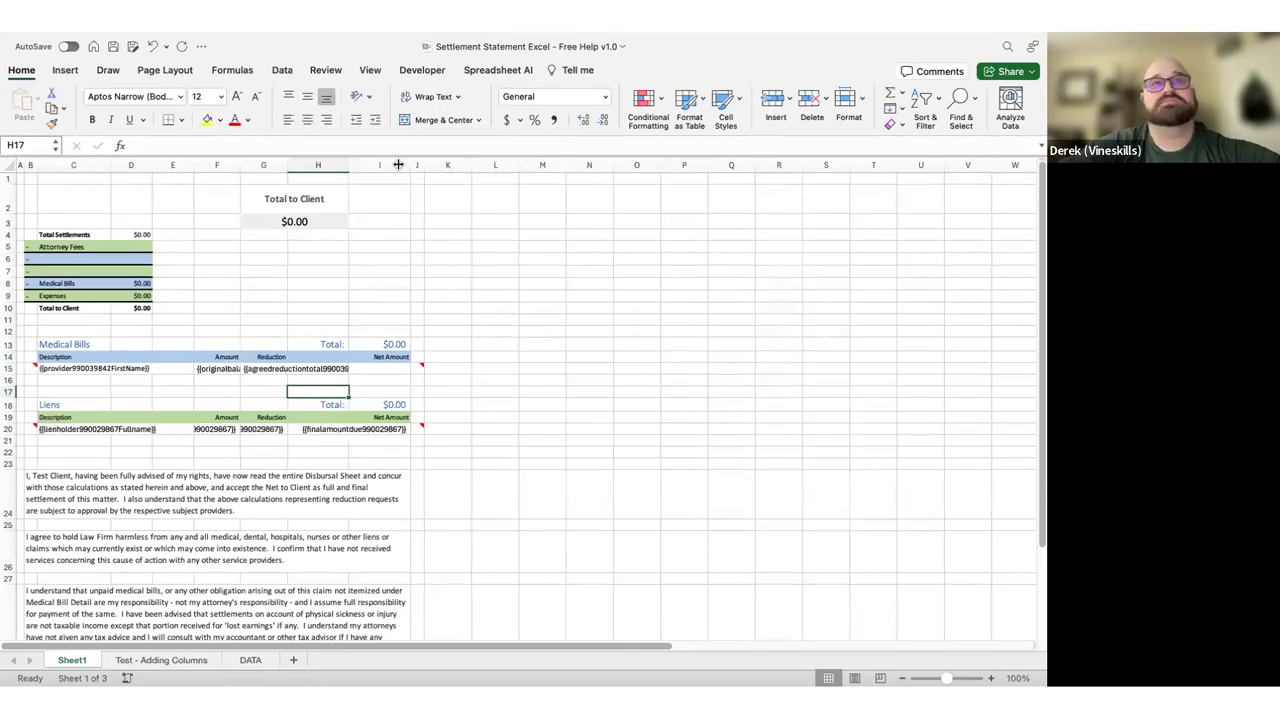
key("super+Tab")
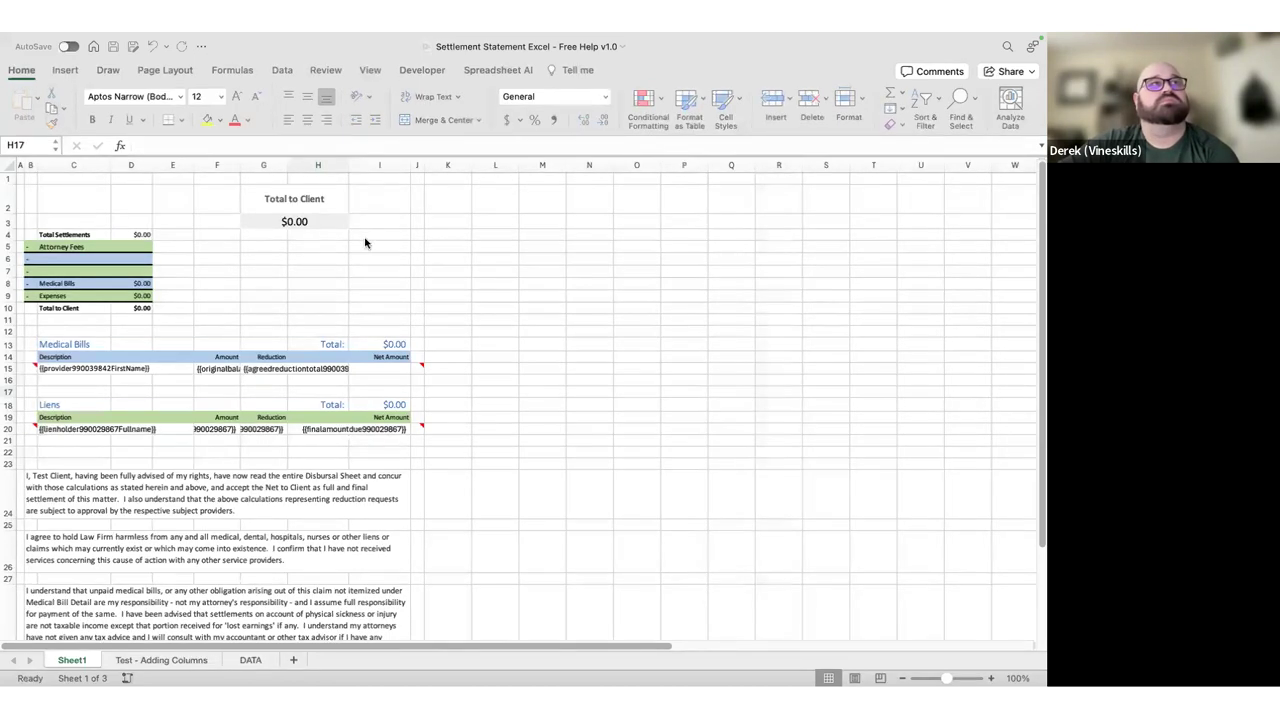
left_click(488, 307)
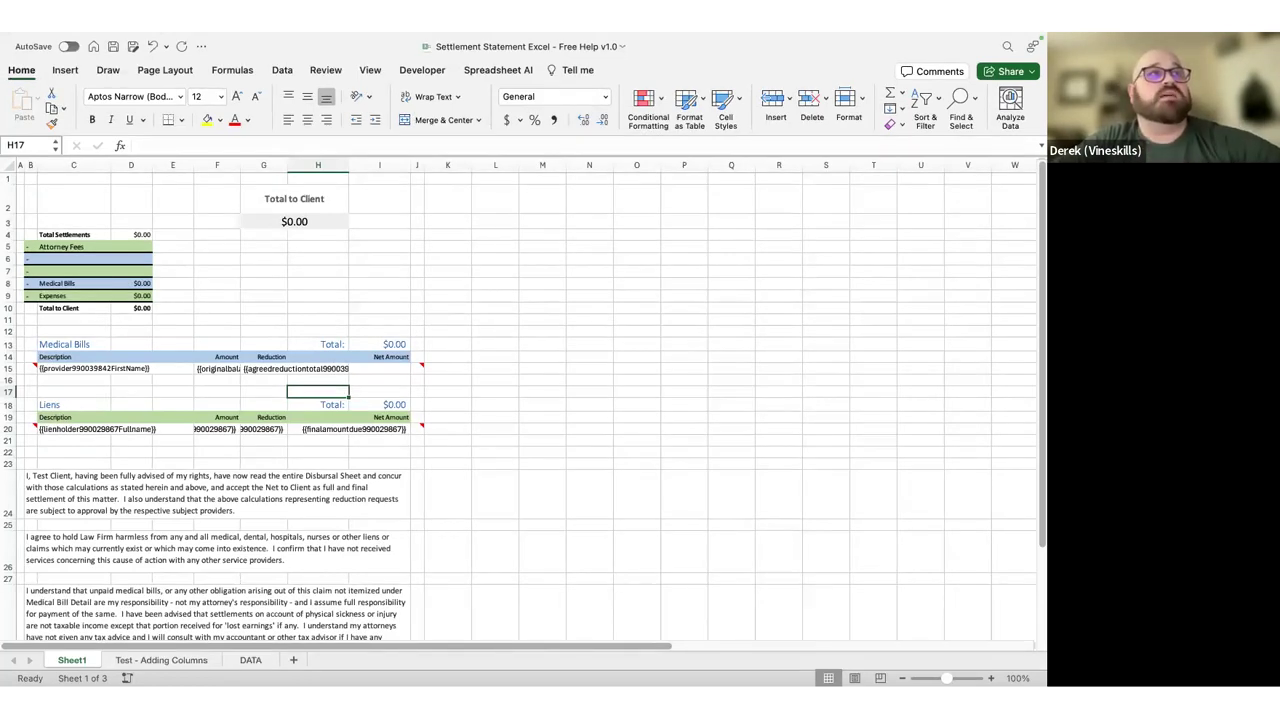
Switch to Filevine in the browser and clear the My Reports filter of the Free Help Fusion to browse the full report list
key("ctrl+Right")
key("ctrl+Right")
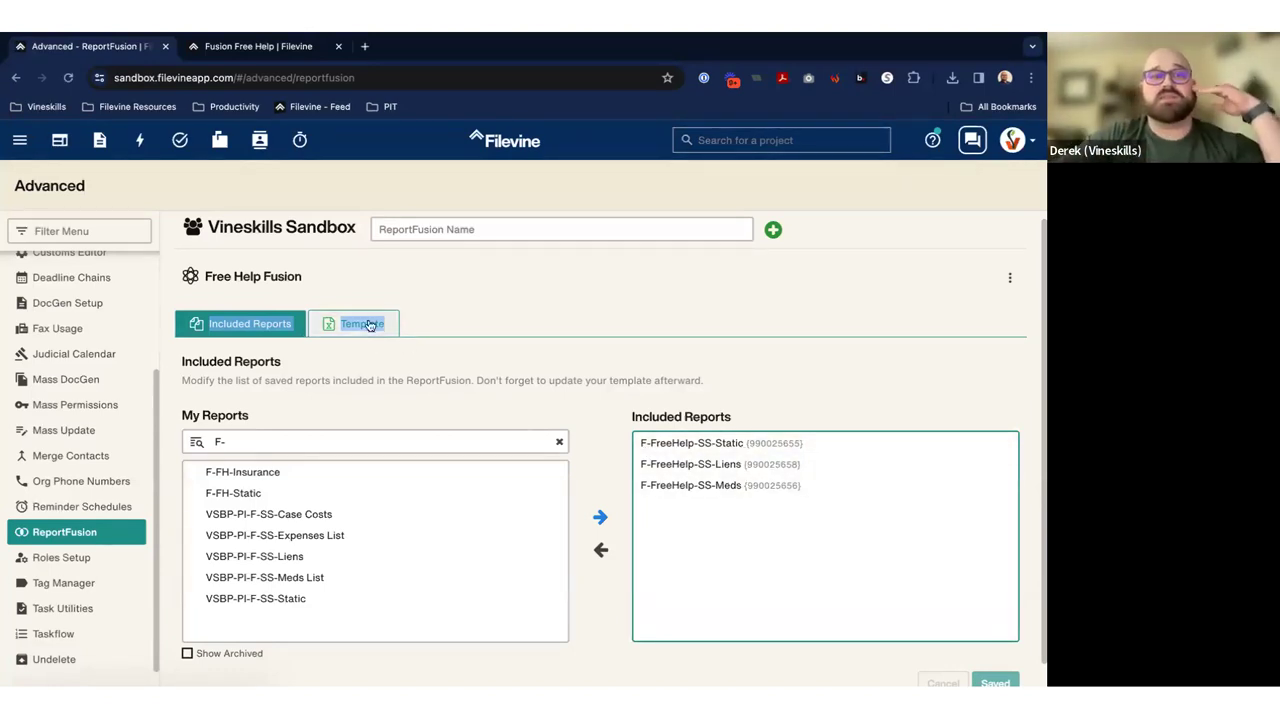
left_click(285, 447)
key("BackSpace")
key("BackSpace")
scroll(300, 537, "down", 5)
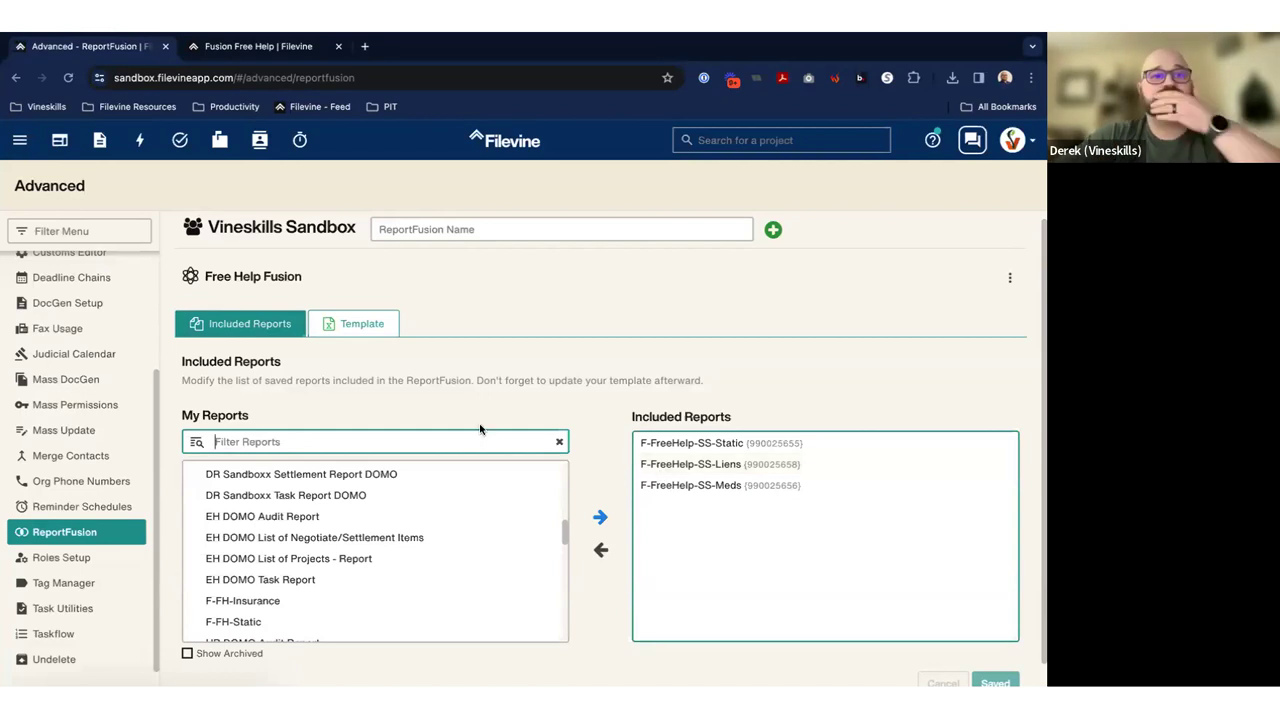
Load the Report Builder in the Fusion Free Help browser tab and return to the Free Help Fusion's included reports
left_click(261, 56)
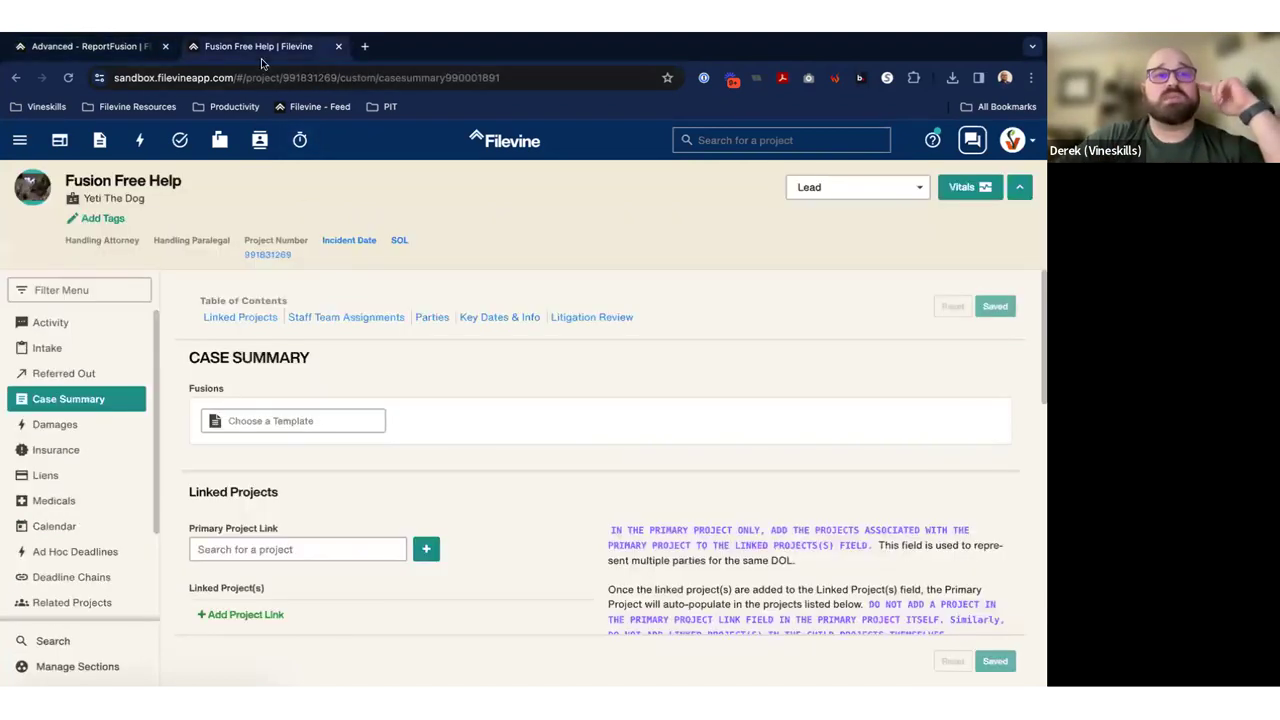
left_click(20, 140)
left_click(44, 284)
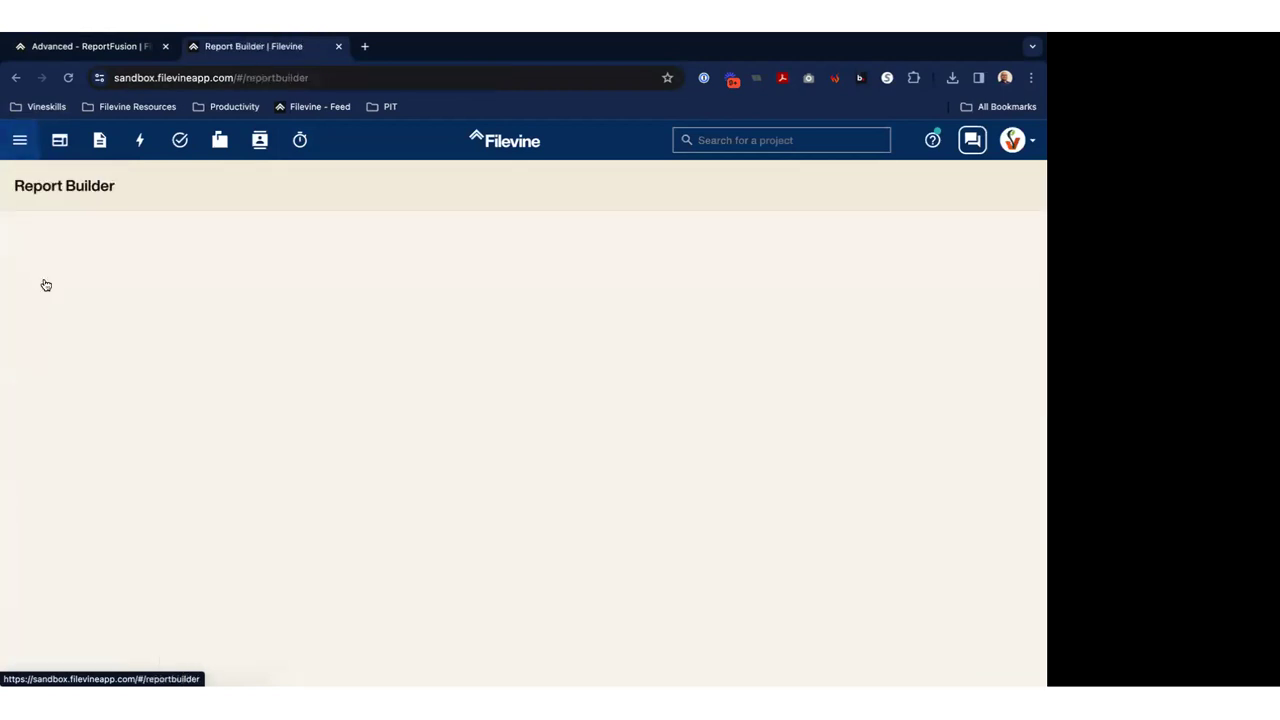
left_click(80, 46)
scroll(657, 394, "down", 1)
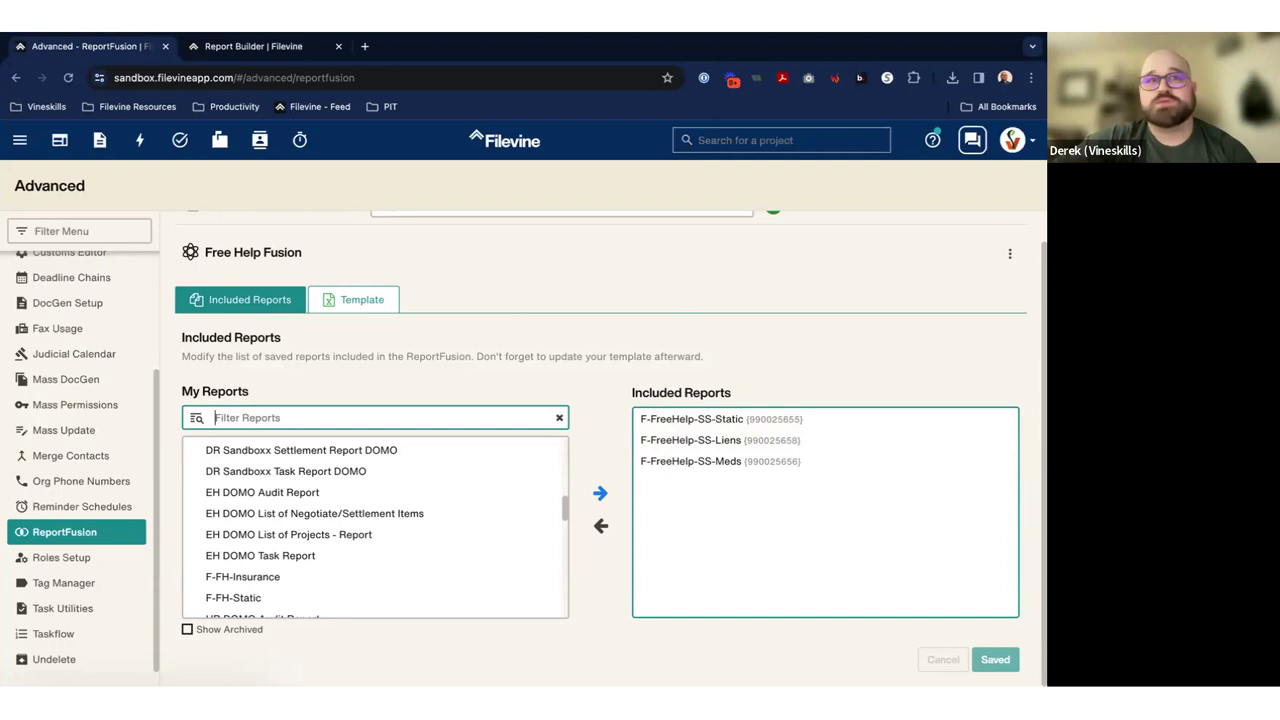
Filter the Report Builder's saved reports by "f-" and select the F-FreeHelp-SS-Static report
key("ctrl+Tab")
left_click(116, 291)
type("f-")
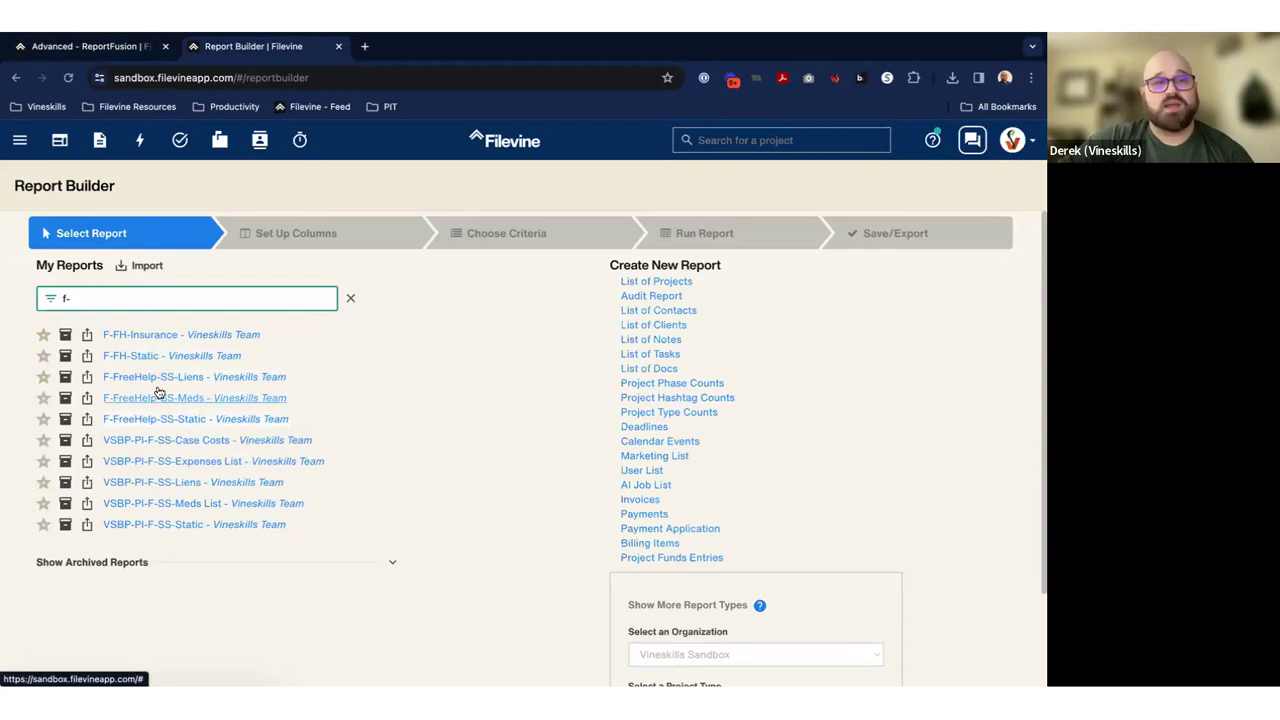
left_click(143, 419)
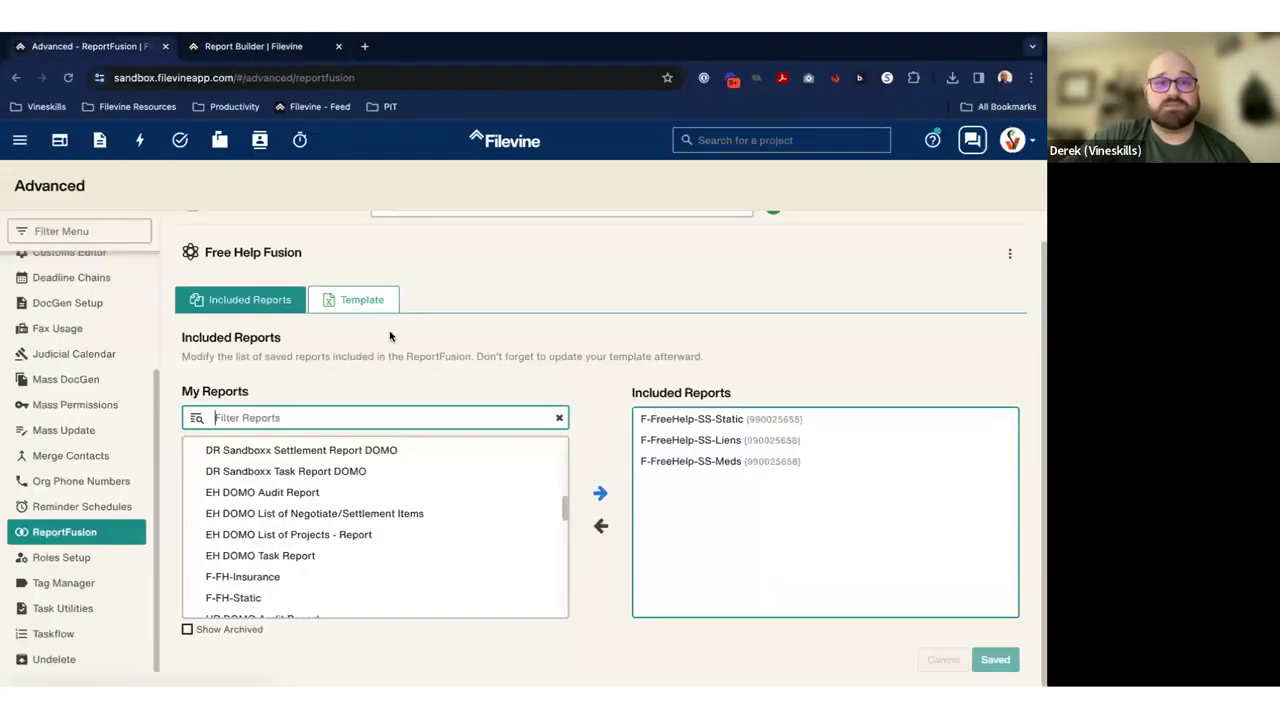
Download the Free Help Fusion's default template, TEMPLATE Free Help Fusion.xlsx, again and open the new copy in Excel
left_click(358, 299)
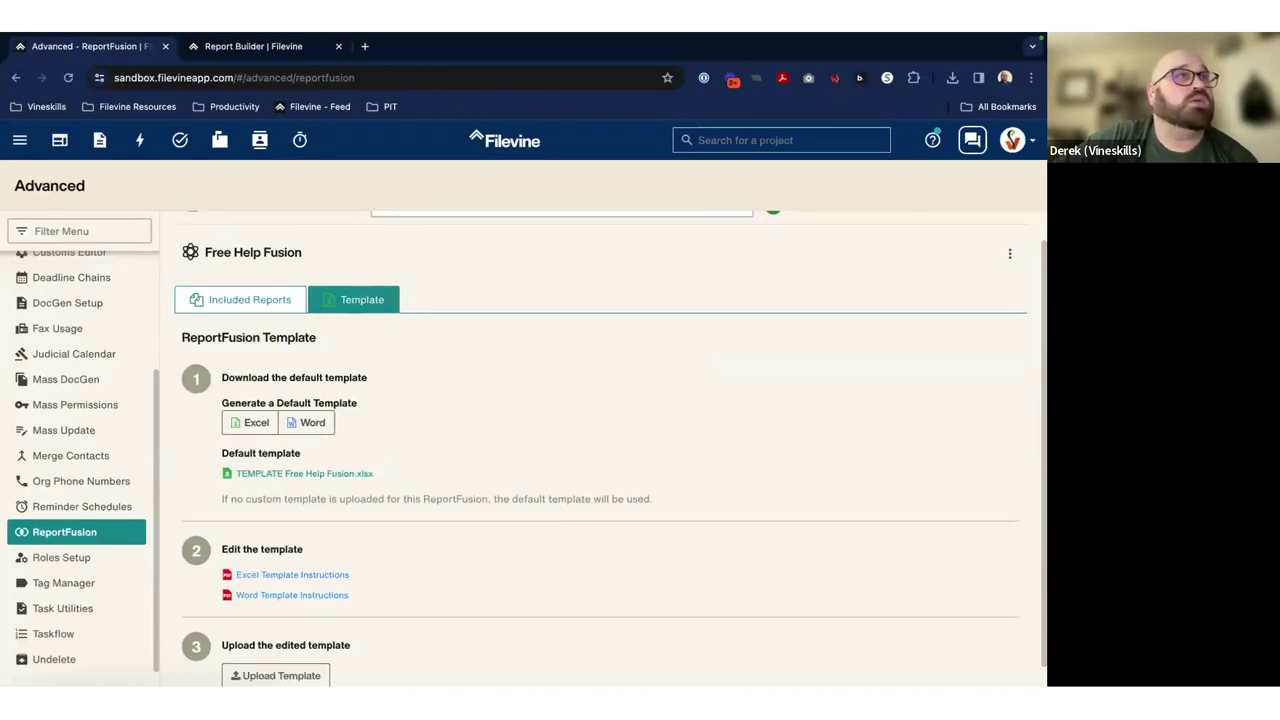
key("ctrl+Left")
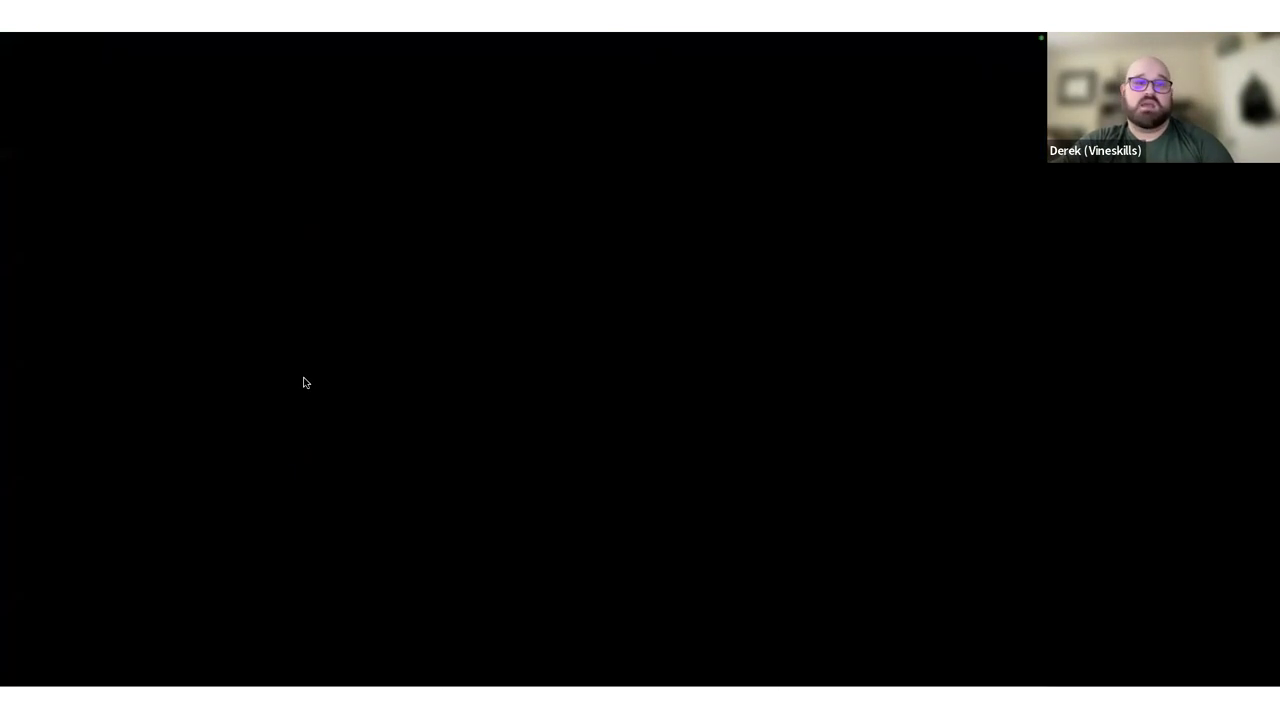
key("ctrl+Right")
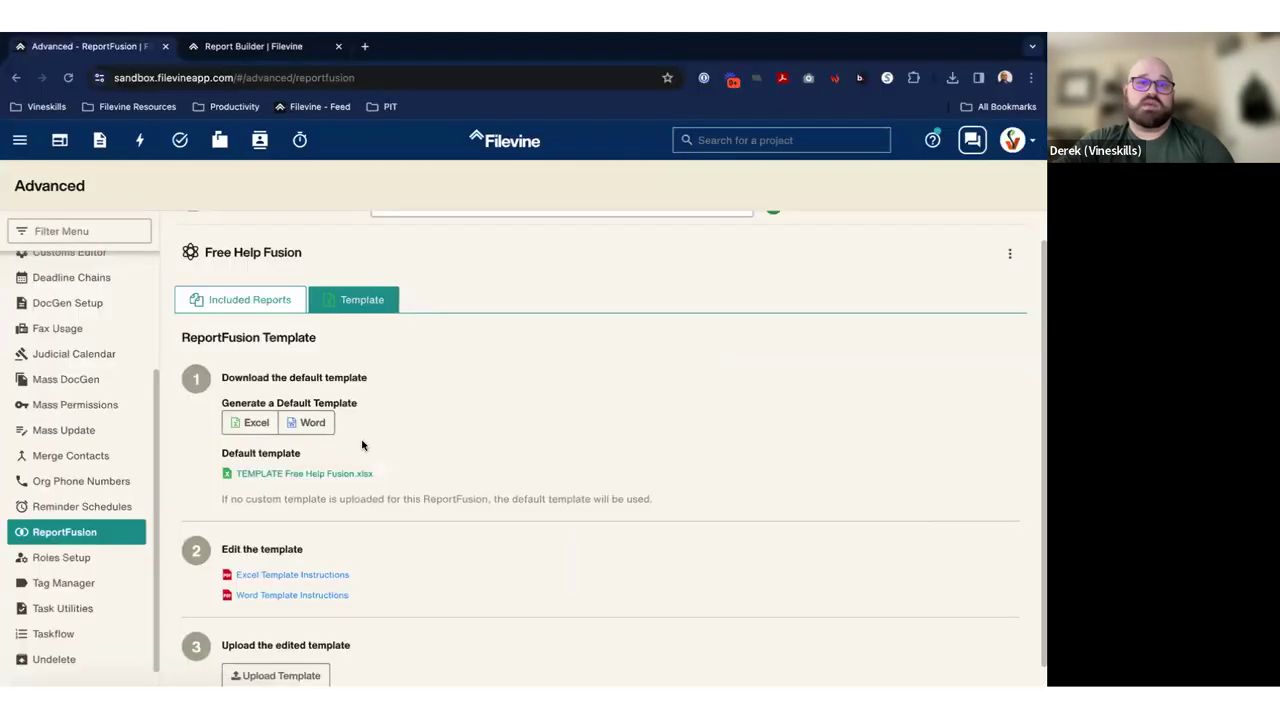
left_click(329, 474)
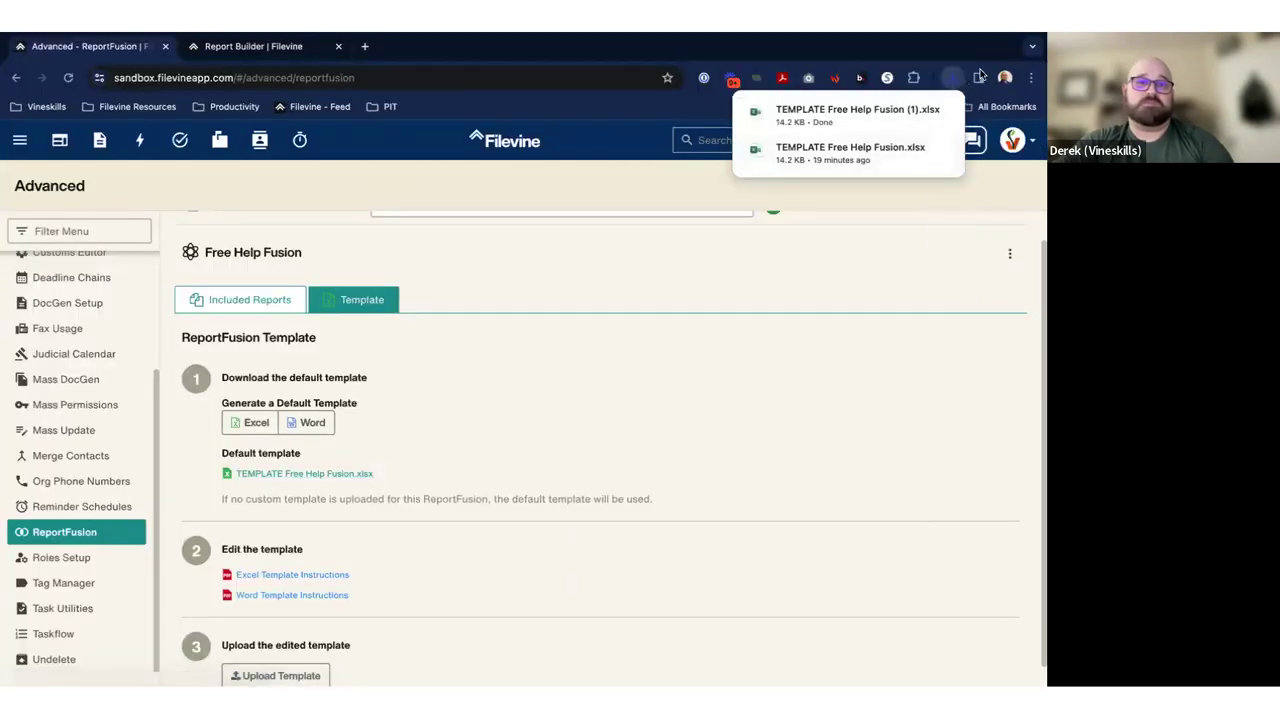
left_click(857, 115)
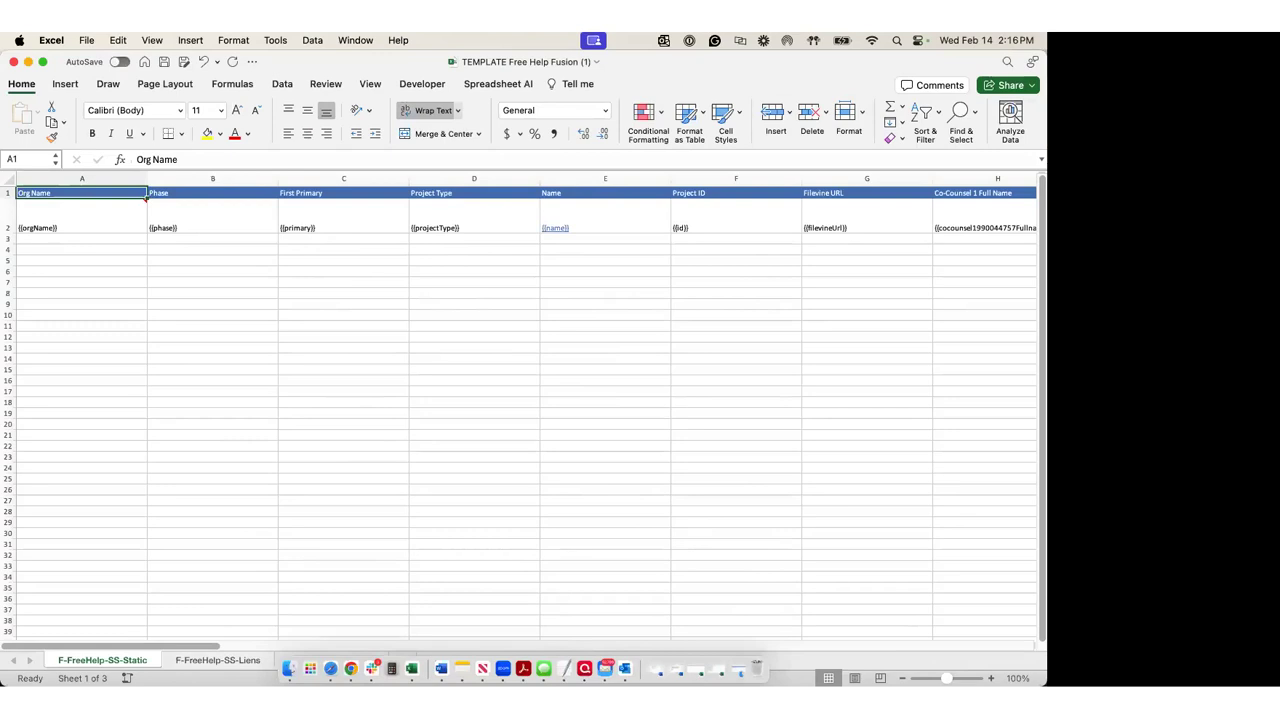
Auto-fit the width of all columns on the F-FreeHelp-SS-Static sheet of the downloaded template
left_click(220, 360)
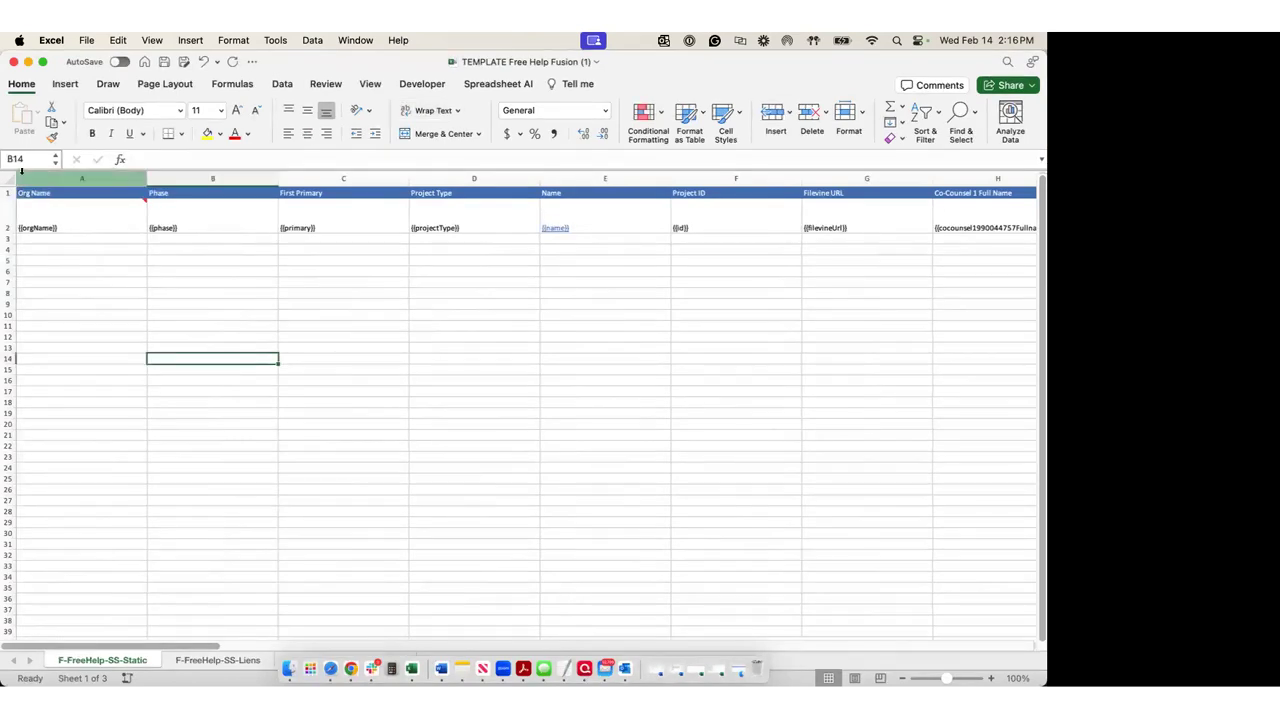
left_click(8, 178)
double_click(147, 178)
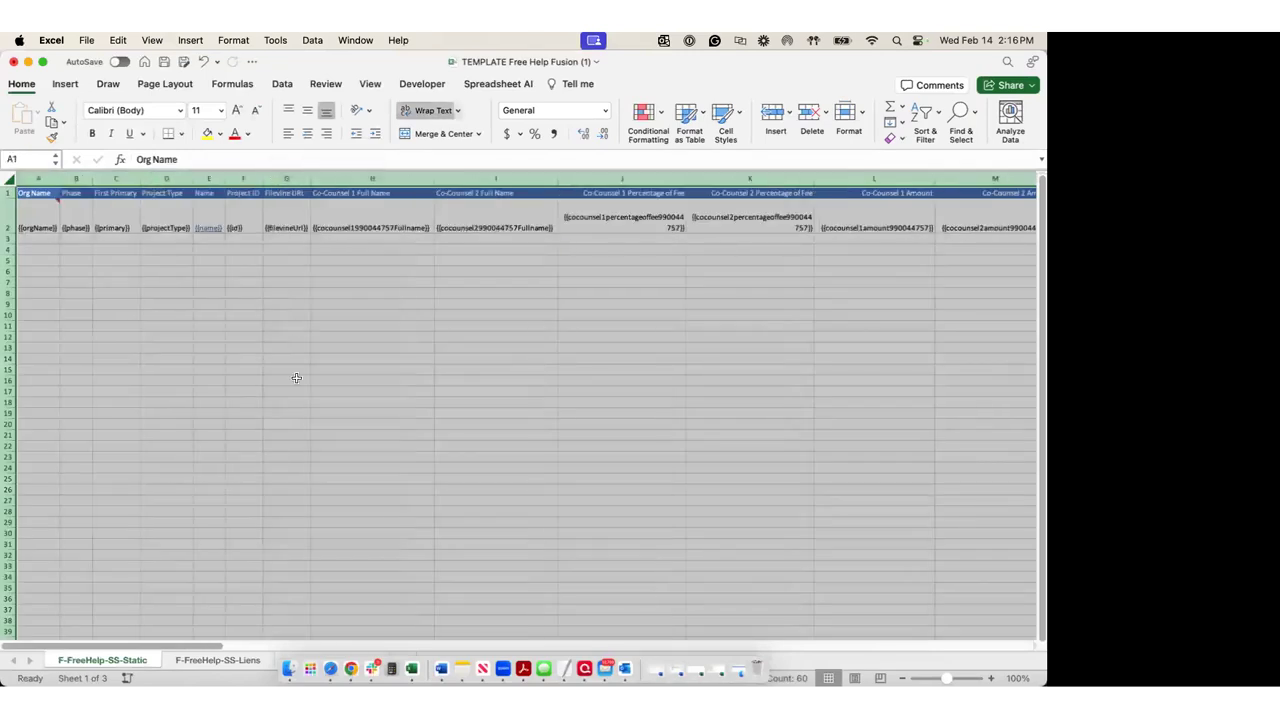
left_click(296, 378)
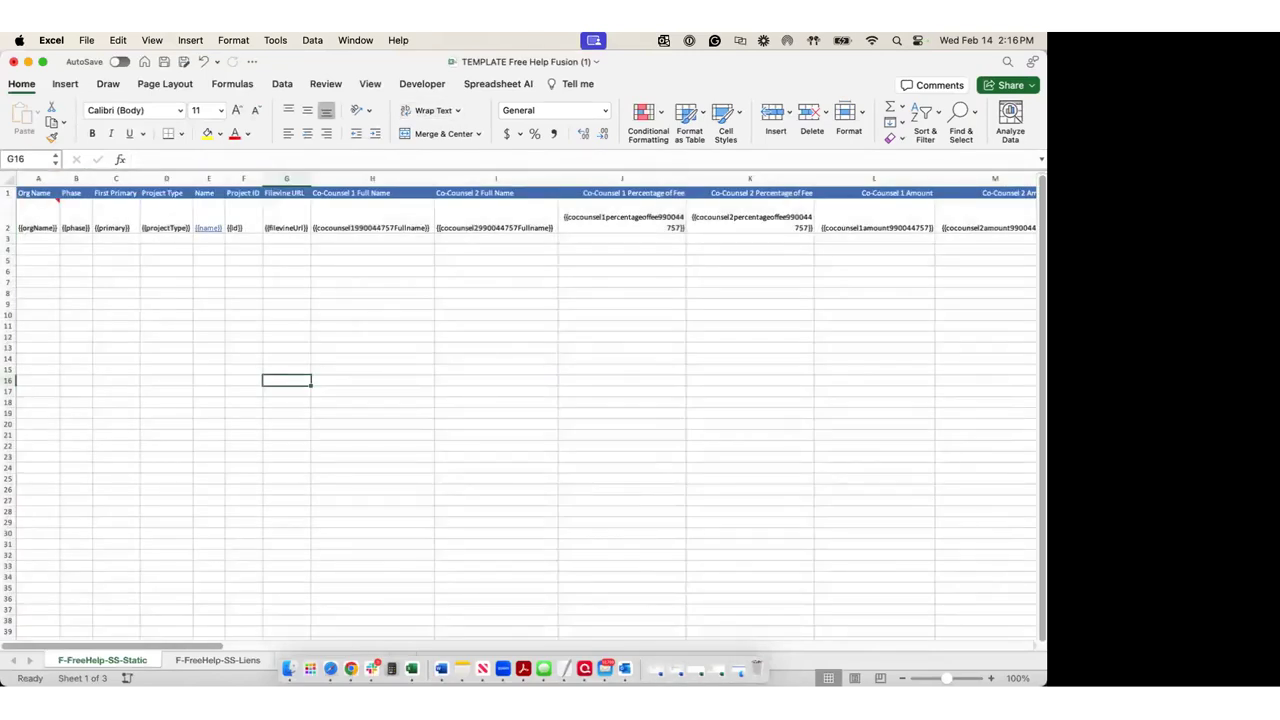
left_click(340, 284)
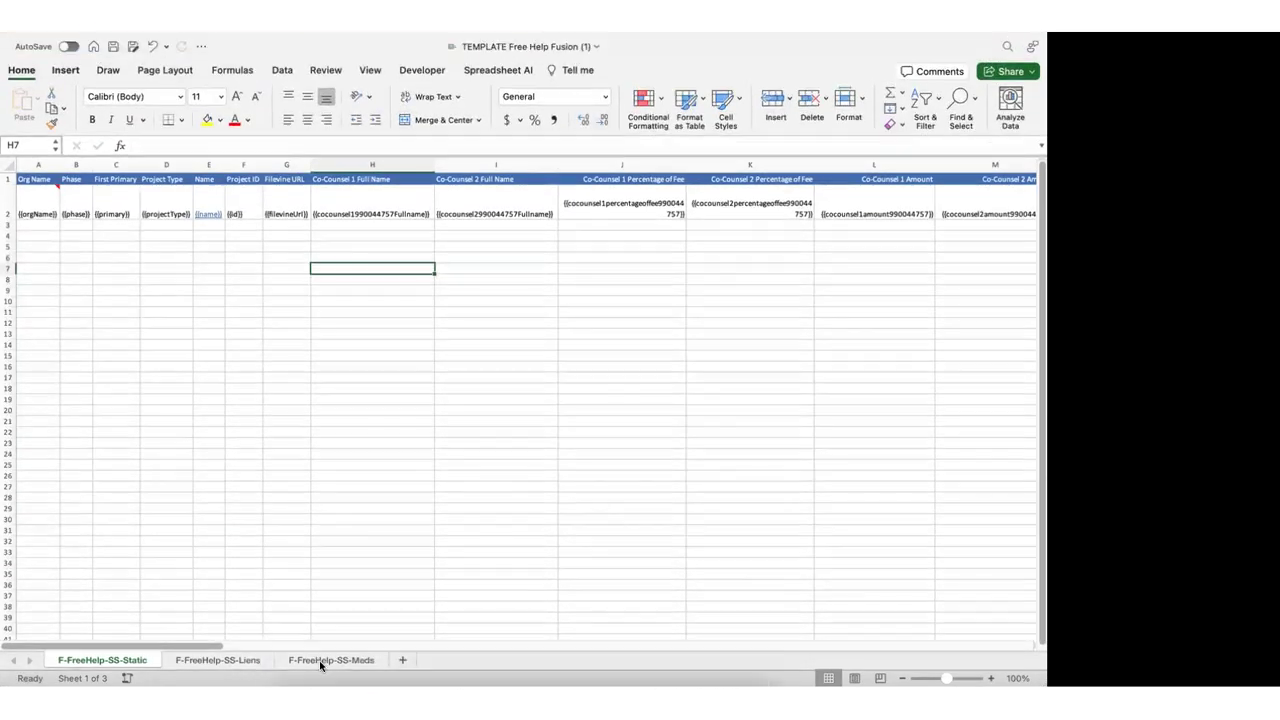
Look through the template's Meds and Liens sheets and return to the F-FreeHelp-SS-Static sheet
left_click(320, 660)
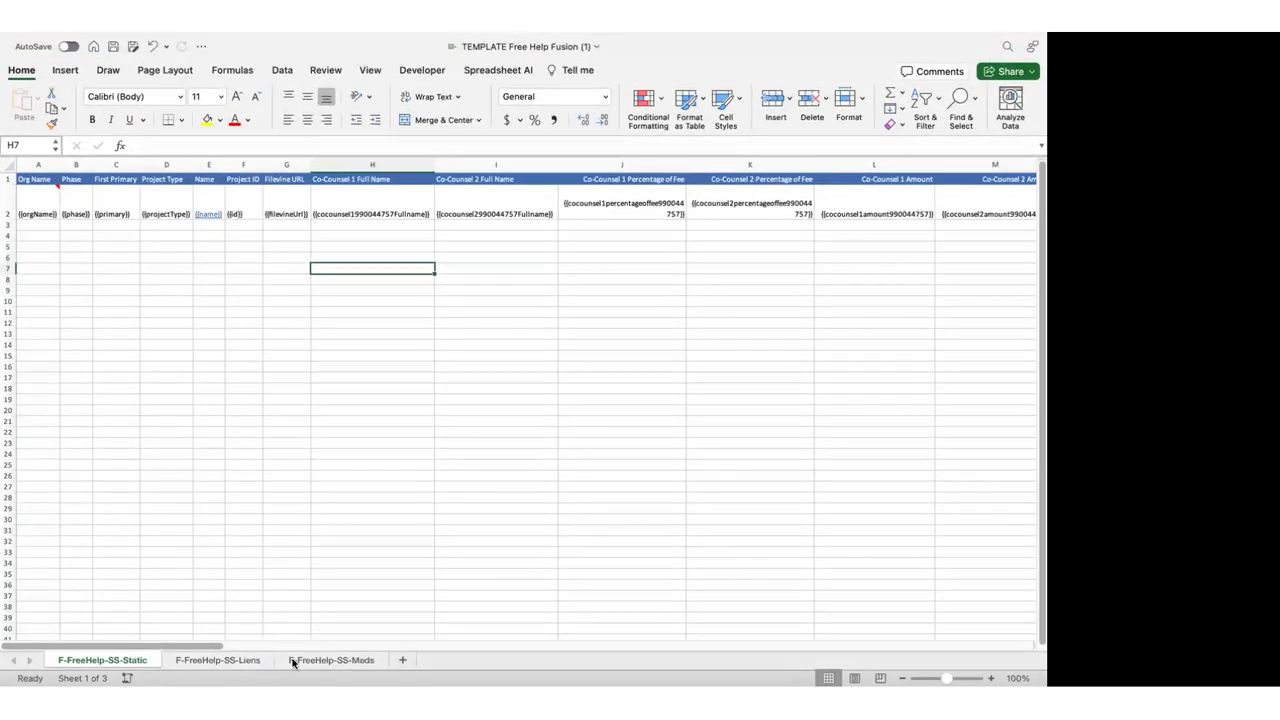
left_click(187, 662)
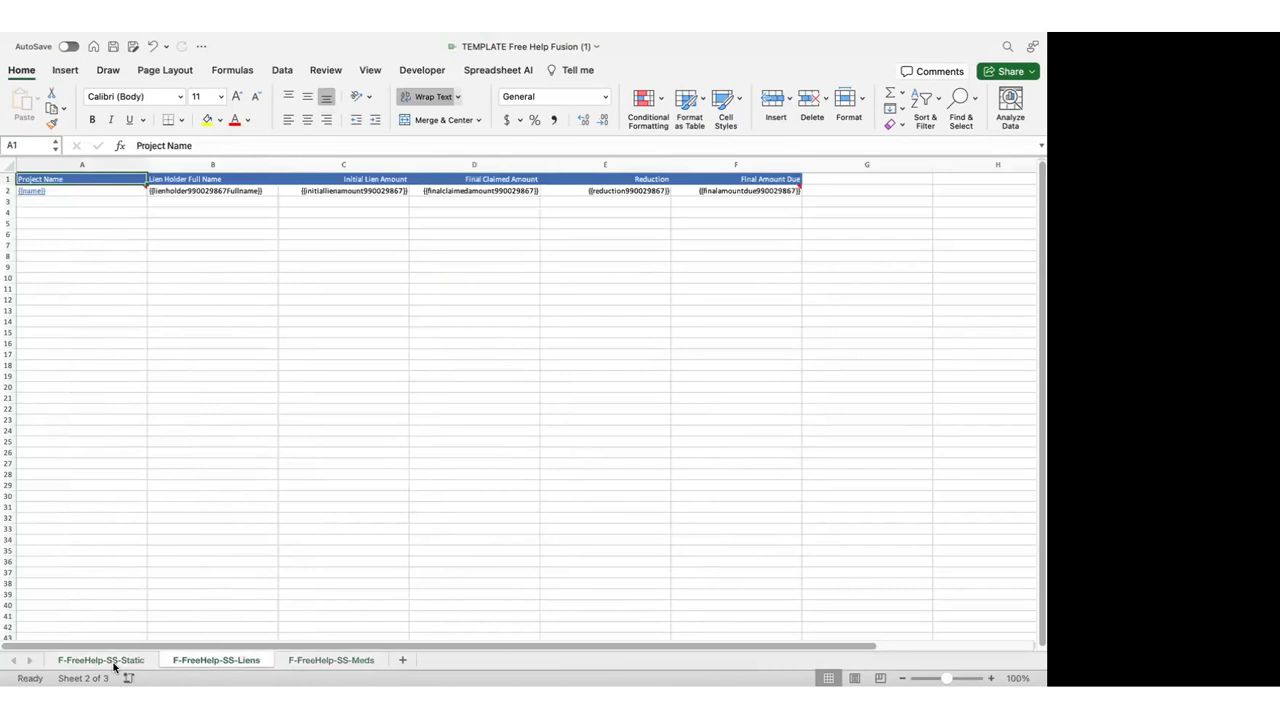
left_click(114, 663)
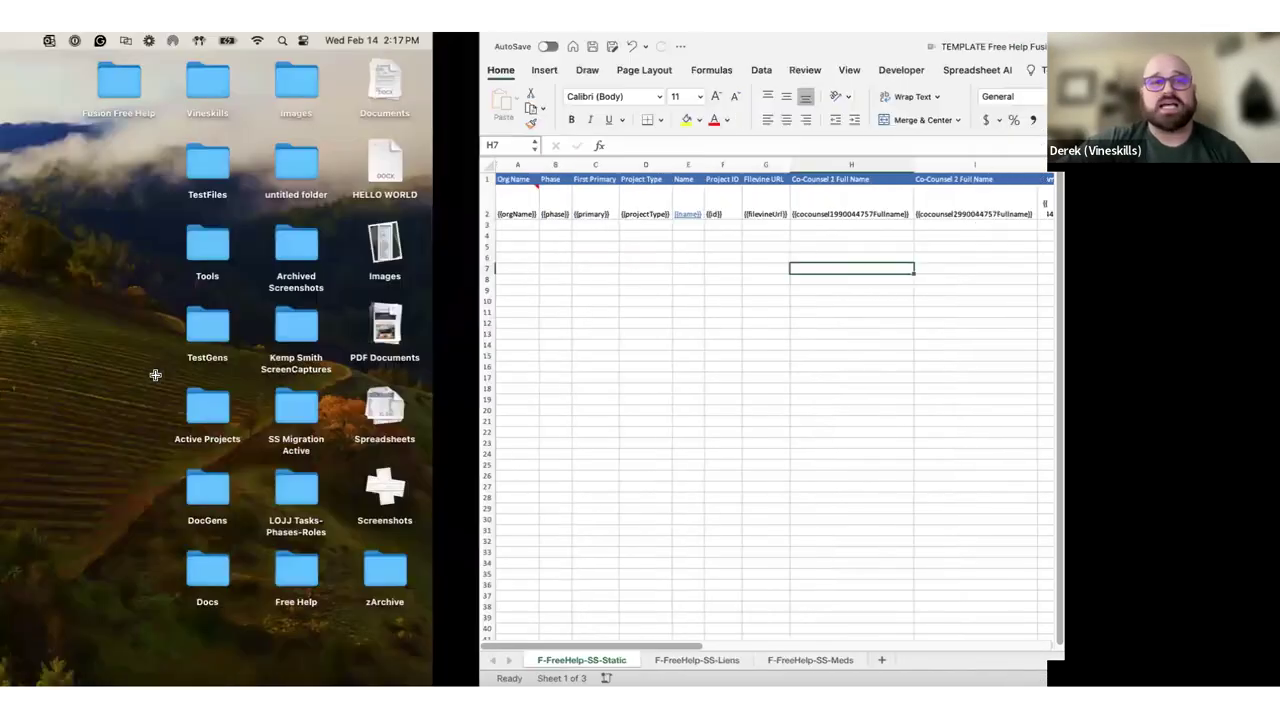
Look through the Static, Liens and Meds sheets of the TEMPLATE Free Help Fusion (1) workbook
key("ctrl+Right")
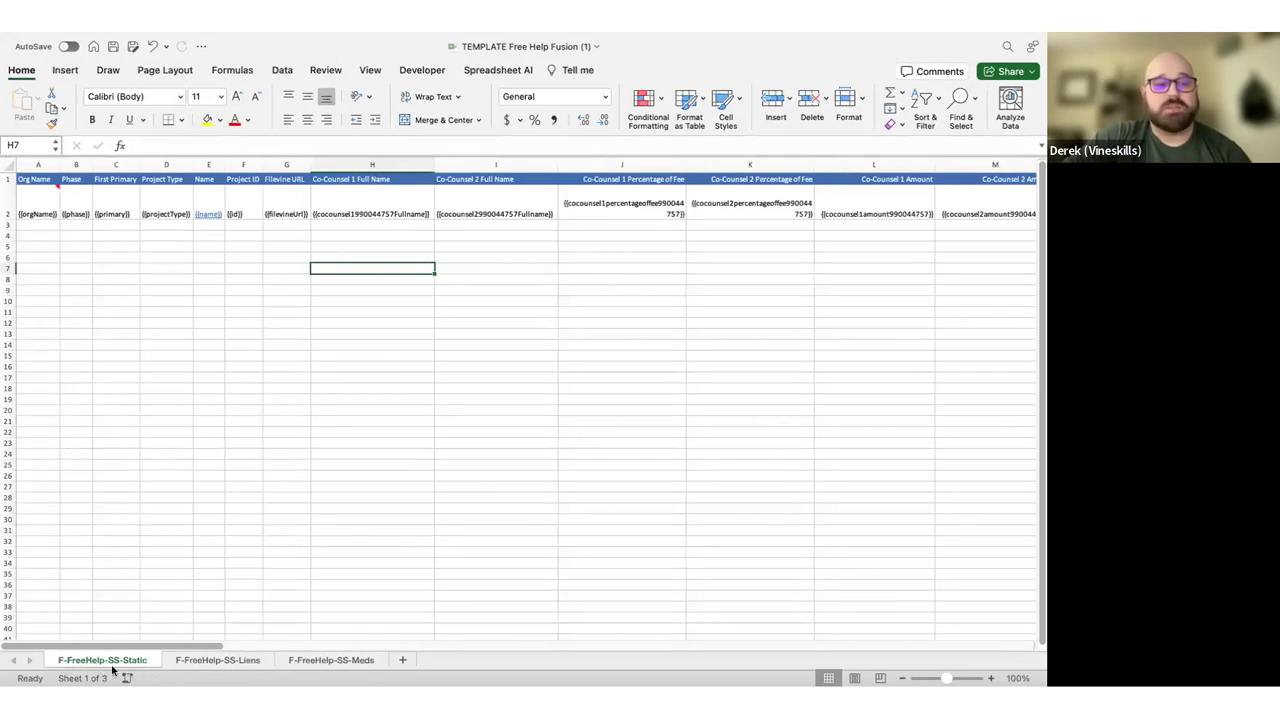
left_click(212, 660)
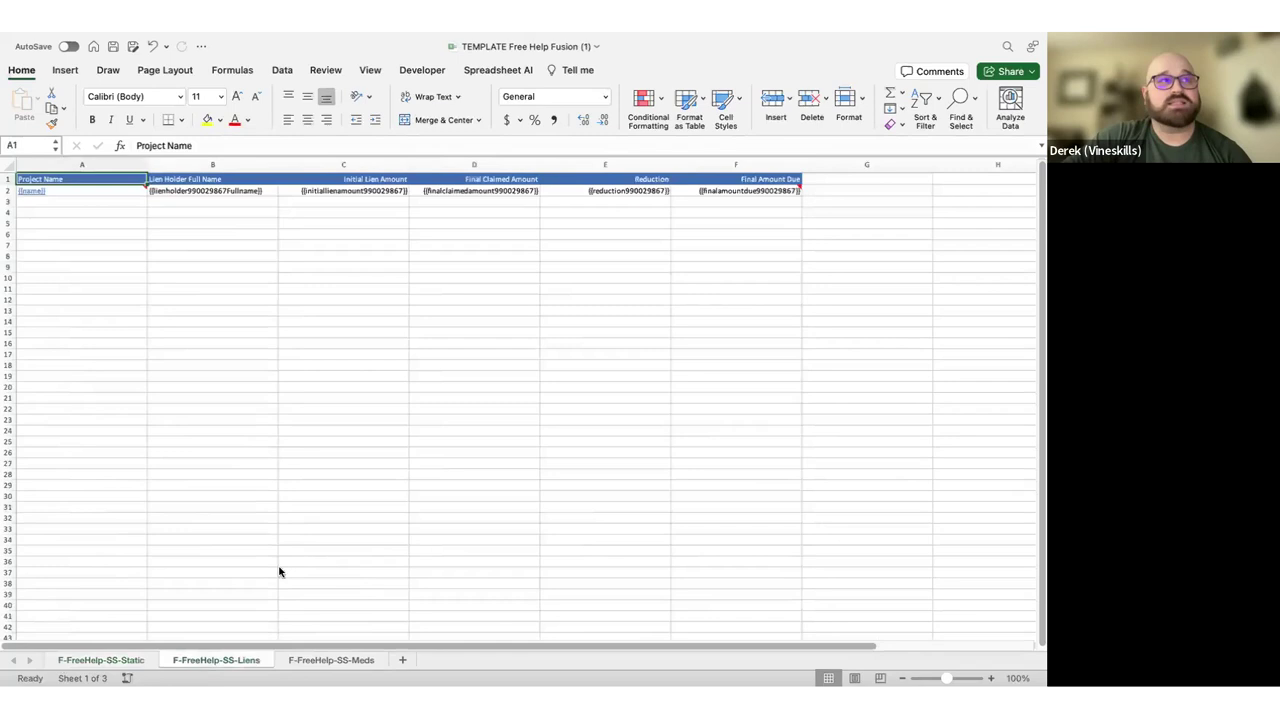
left_click(322, 660)
Switch to Chrome and review the Free Help Fusion's included reports and the F-FreeHelp-SS-Static report's results in the Report Builder
key("ctrl+Right")
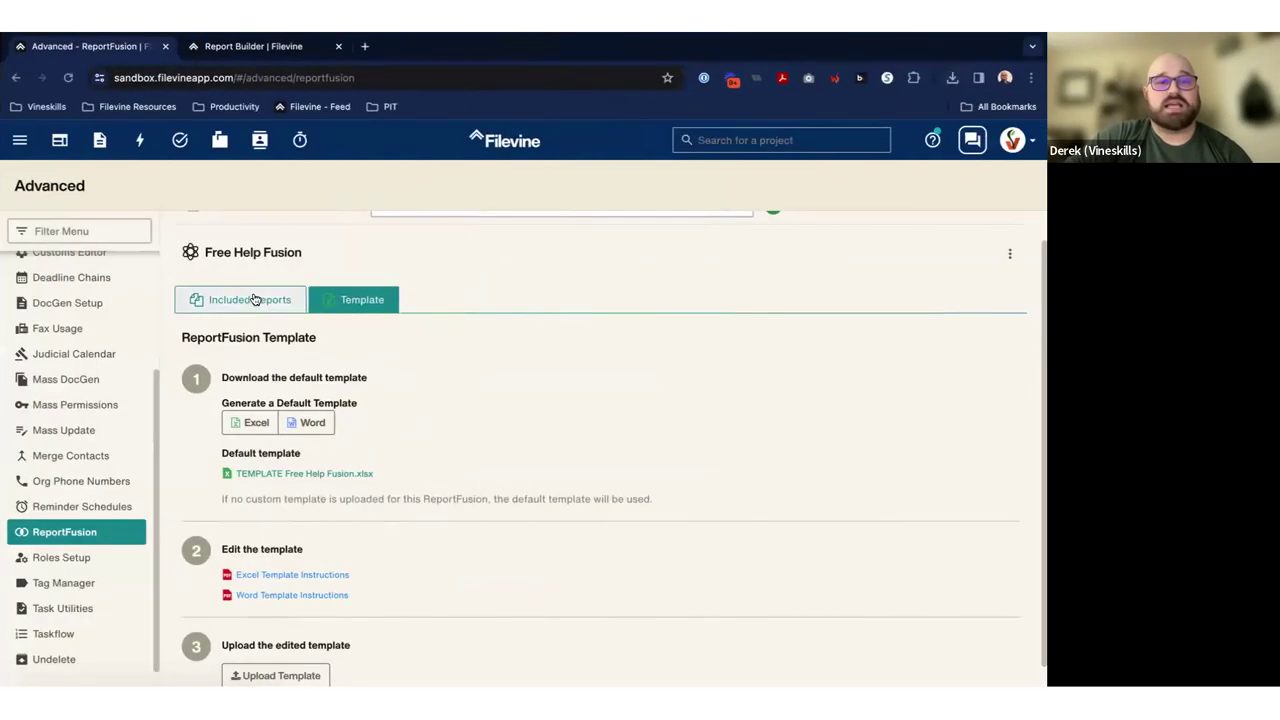
left_click(255, 300)
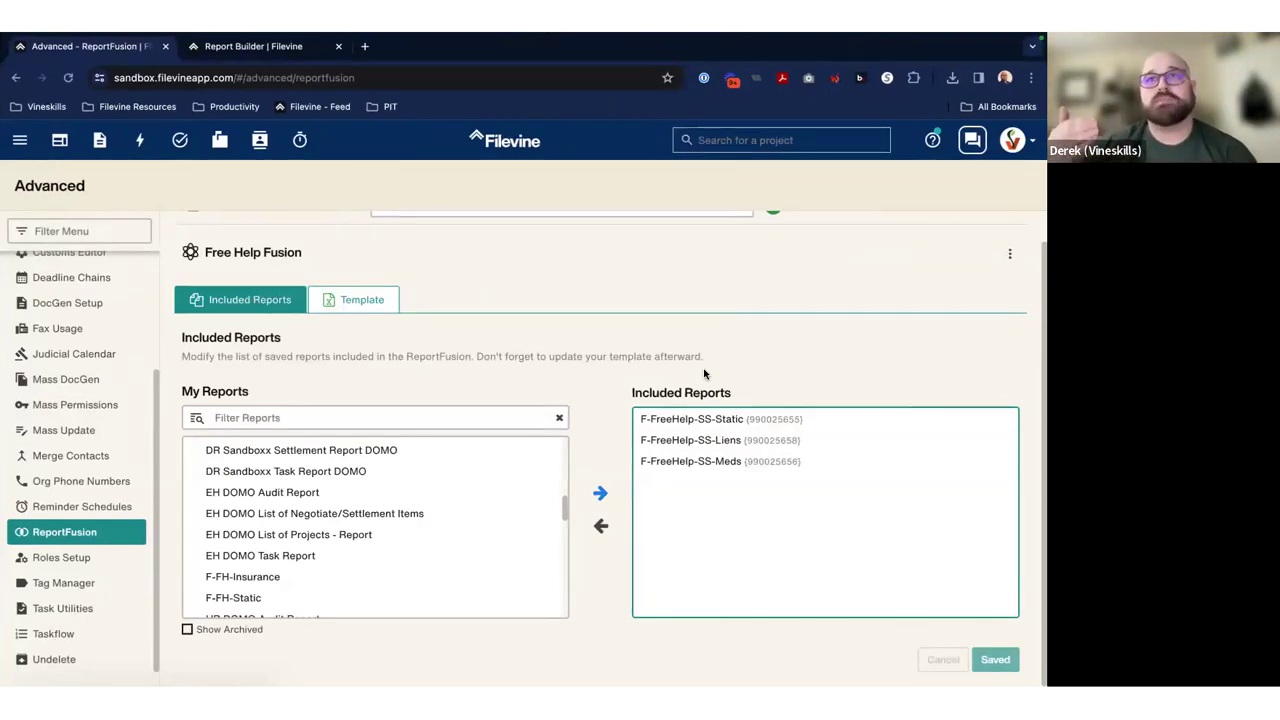
left_click(286, 47)
scroll(320, 364, "down", 1)
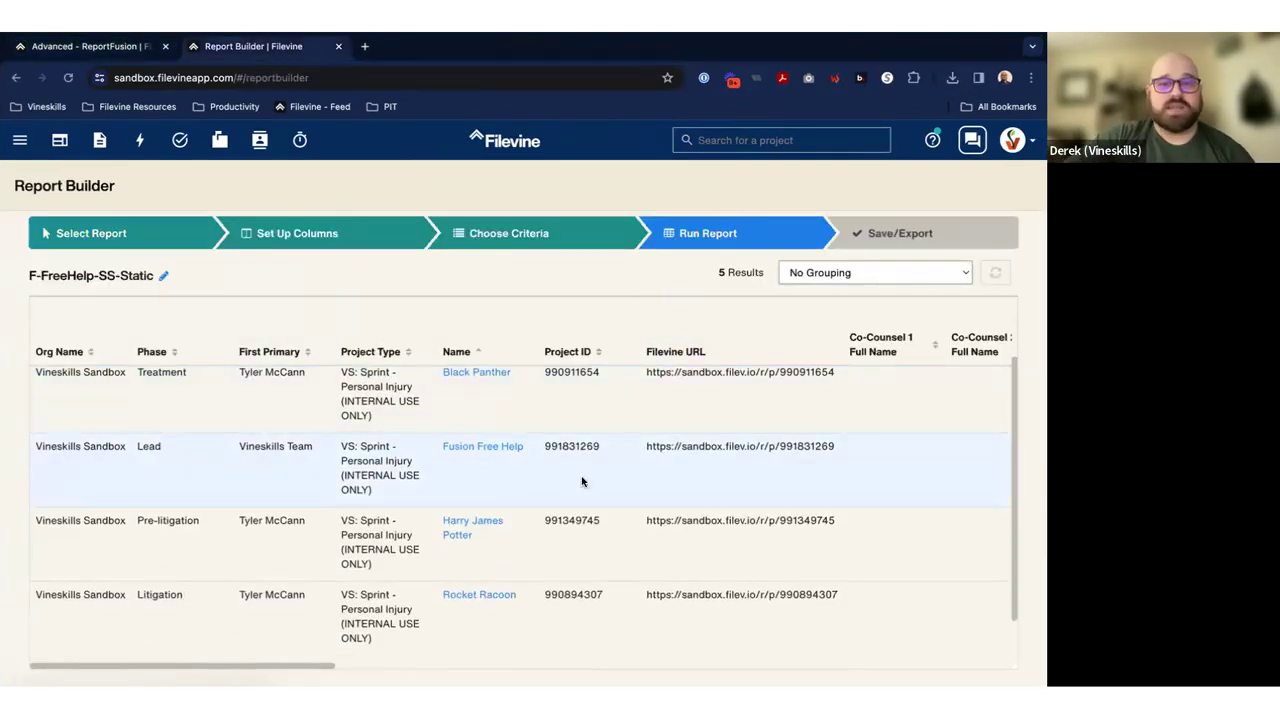
scroll(585, 483, "up", 1)
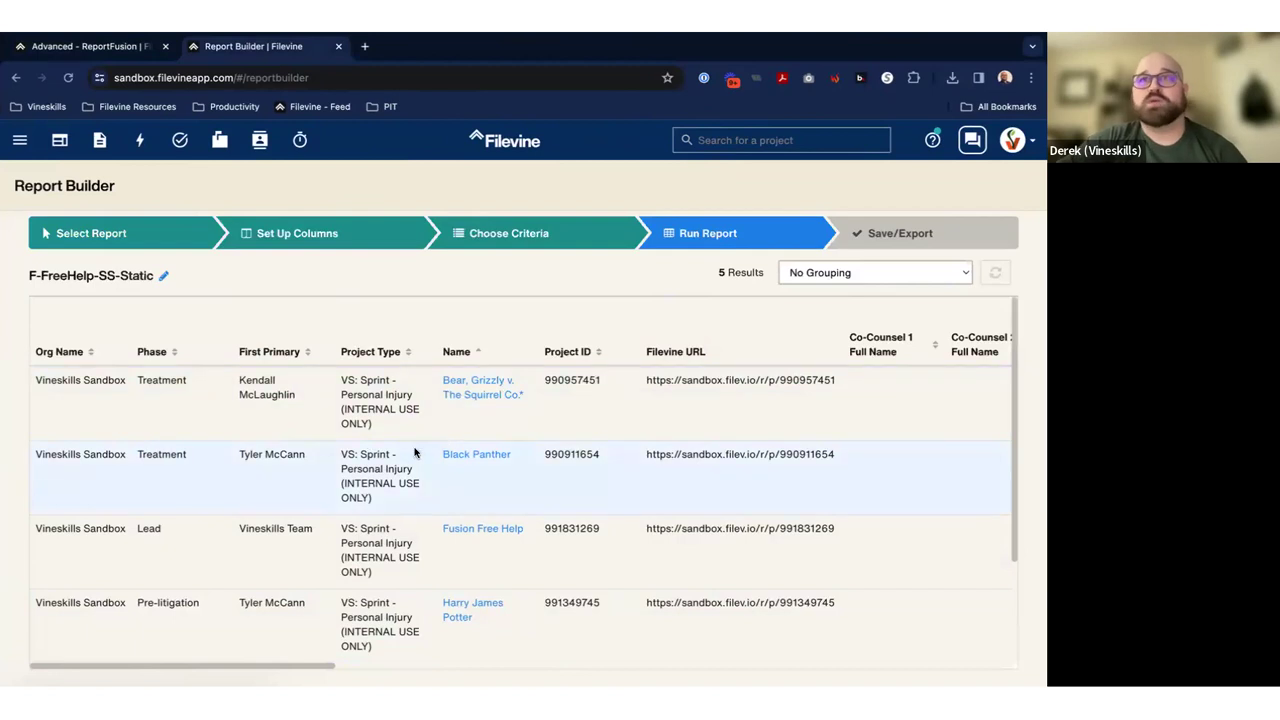
Compare the begin-repeat note in cell A2 of the template's Meds sheet with the Fusion Free Help row of the F-FreeHelp-SS-Static results
key("ctrl+Left")
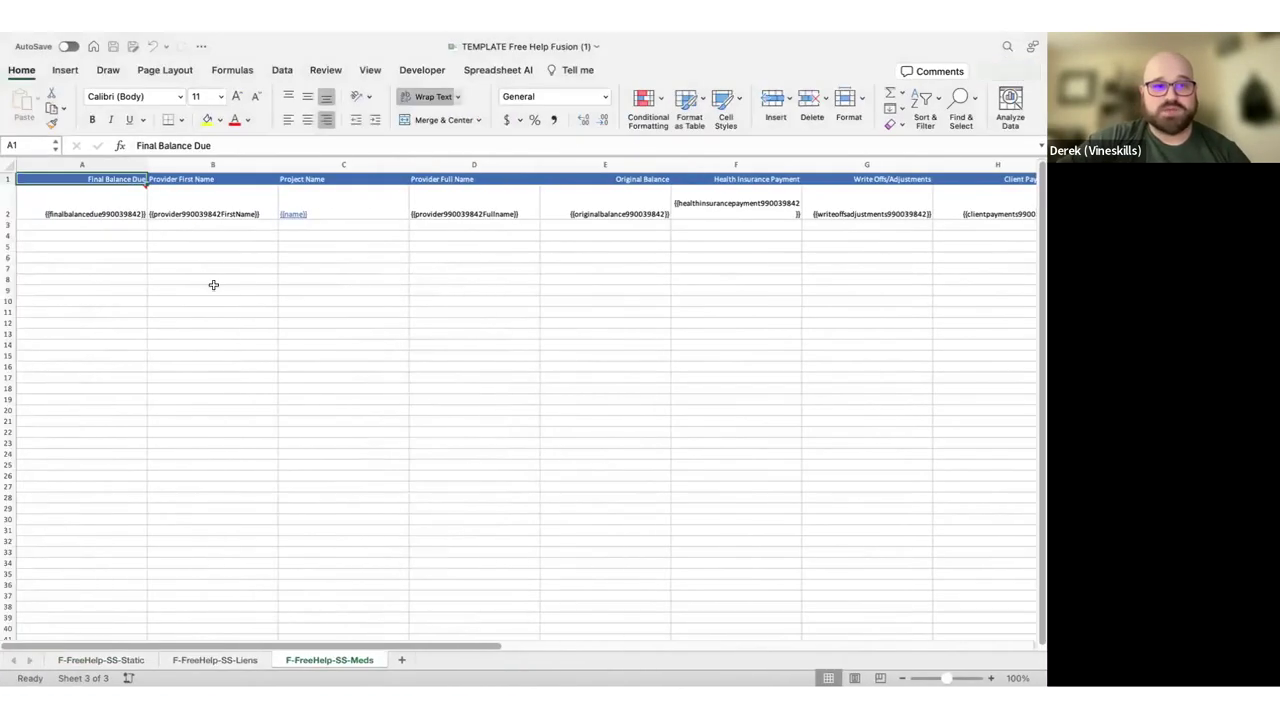
mouse_move(87, 197)
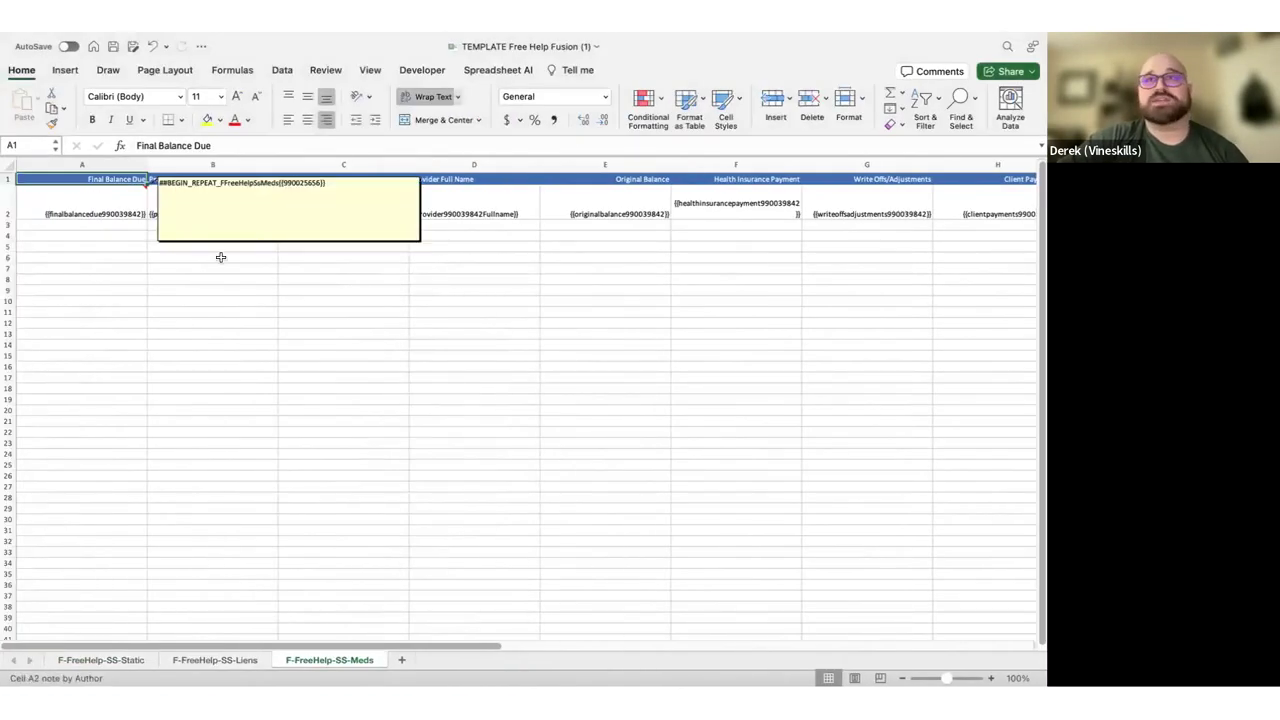
key("ctrl+Right")
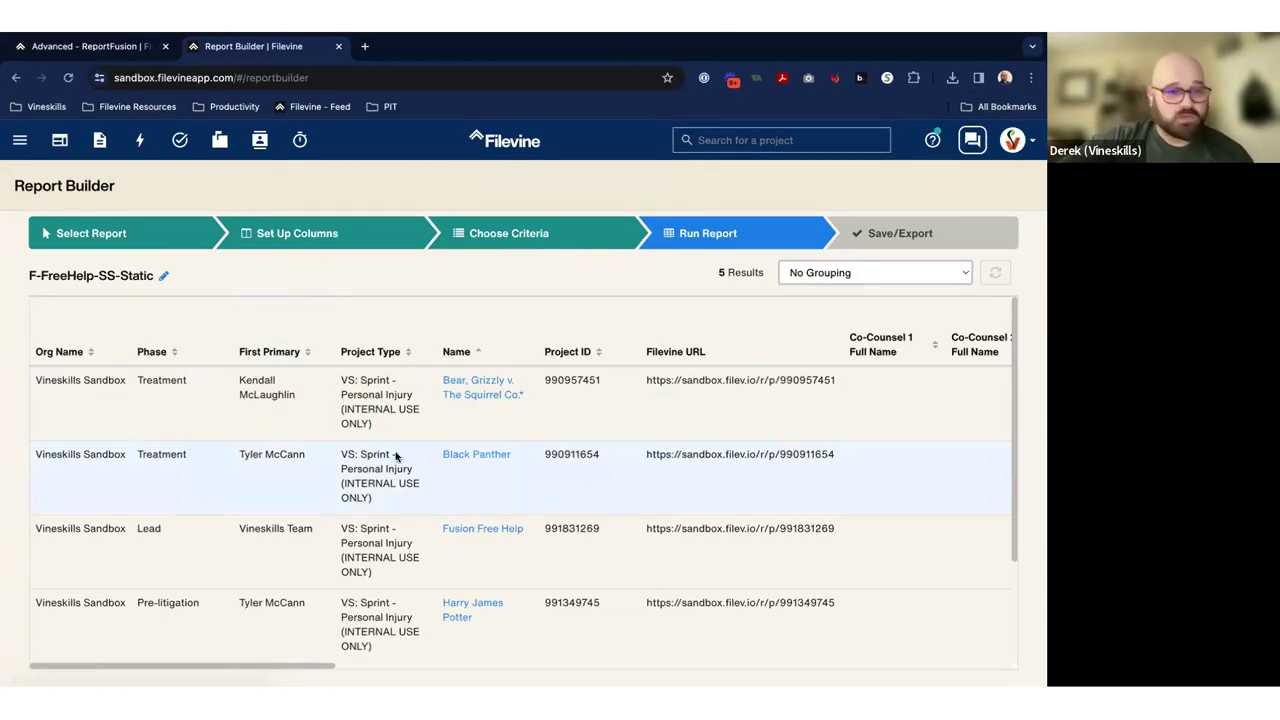
scroll(395, 457, "down", 3)
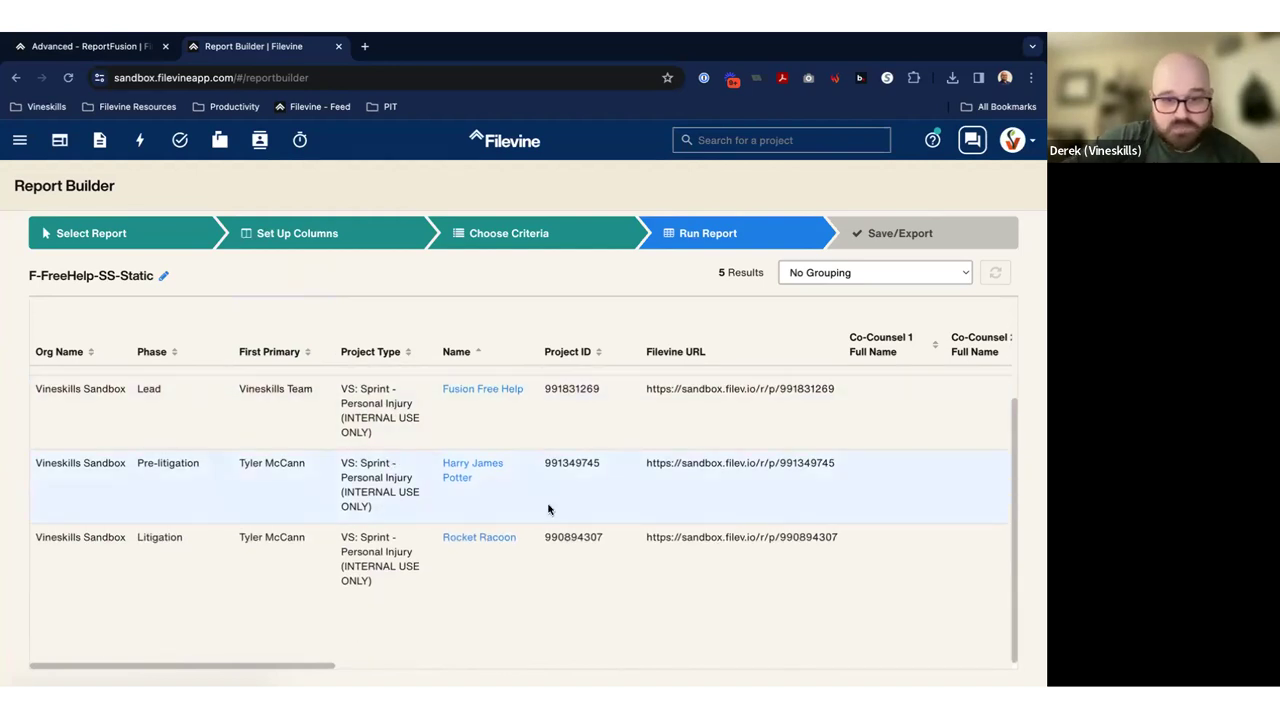
scroll(548, 509, "up", 3)
scroll(560, 569, "down", 3)
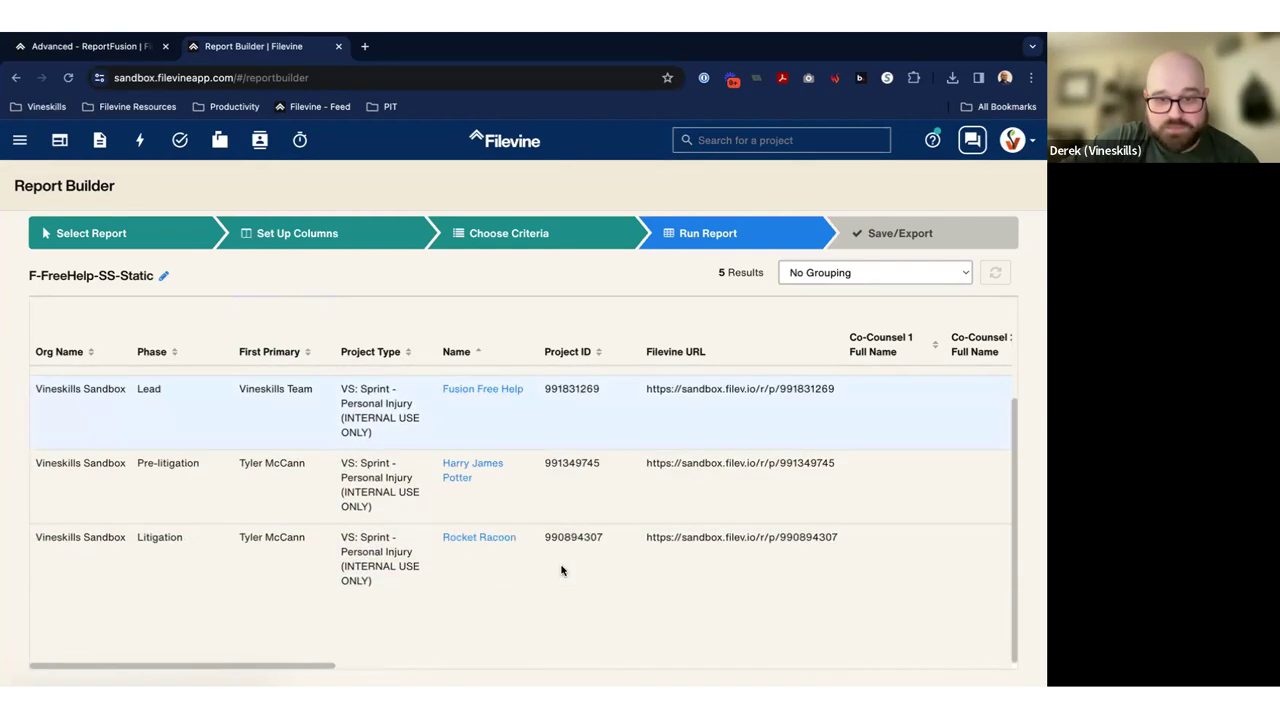
scroll(483, 397, "up", 2)
left_click_drag(36, 477, 860, 489)
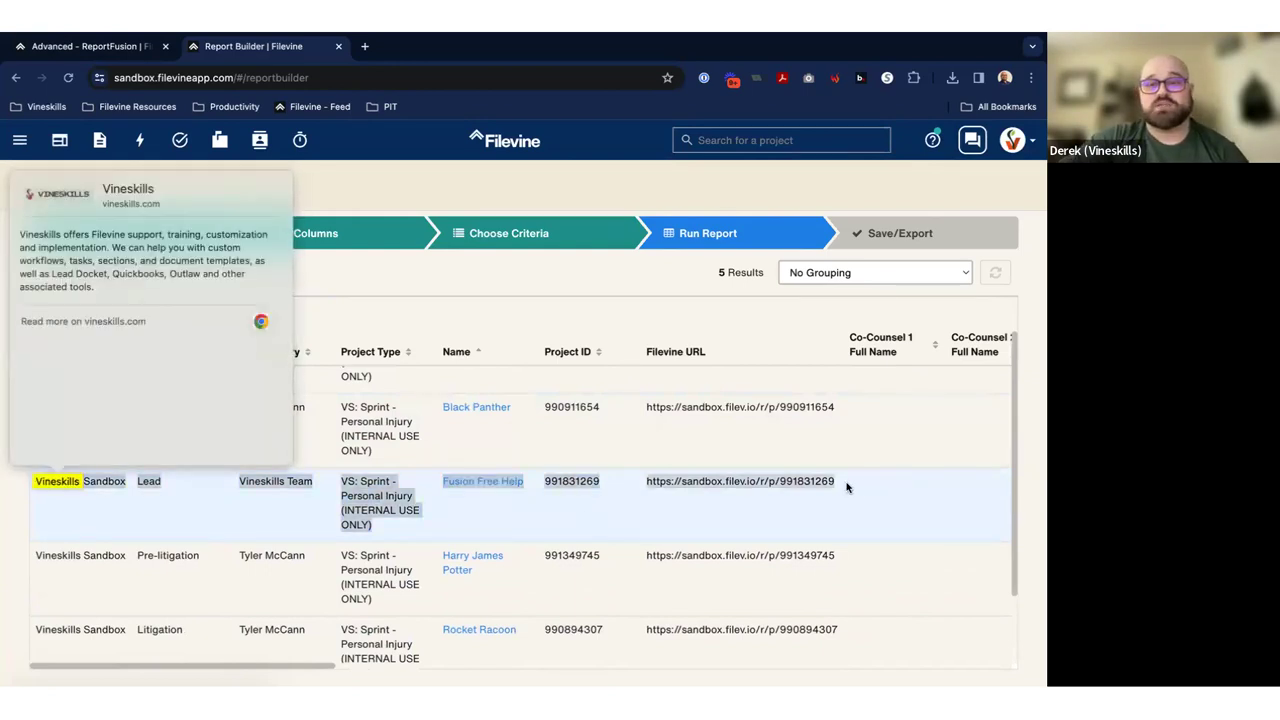
left_click(603, 522)
Glance at the template's Meds sheet in Excel, and show the Template section of the Free Help Fusion in Chrome
key("ctrl+Left")
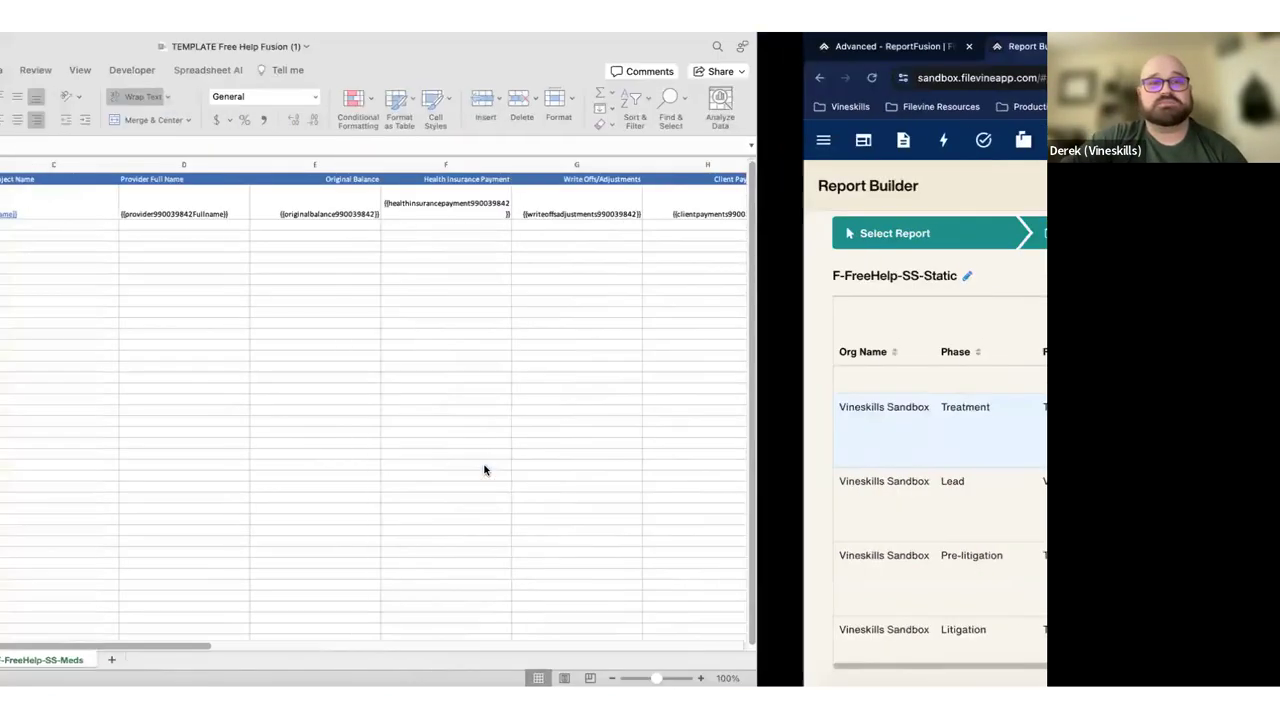
left_click(512, 474)
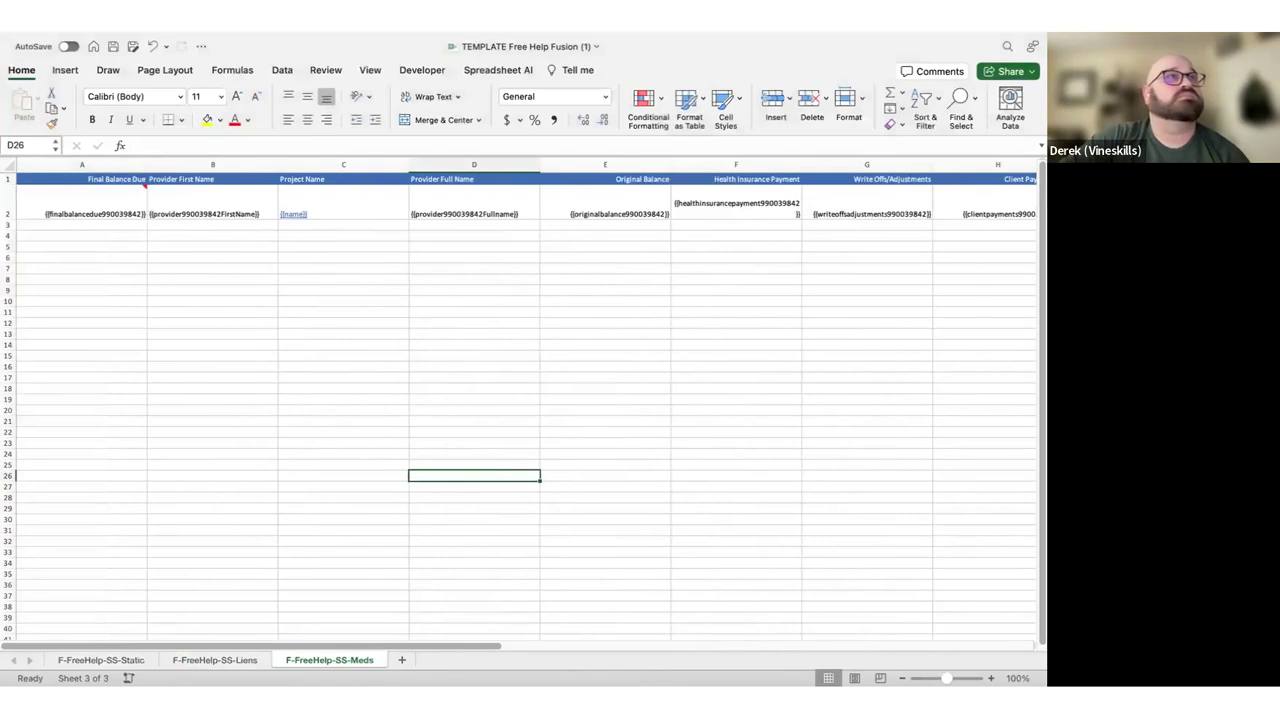
key("ctrl+Right")
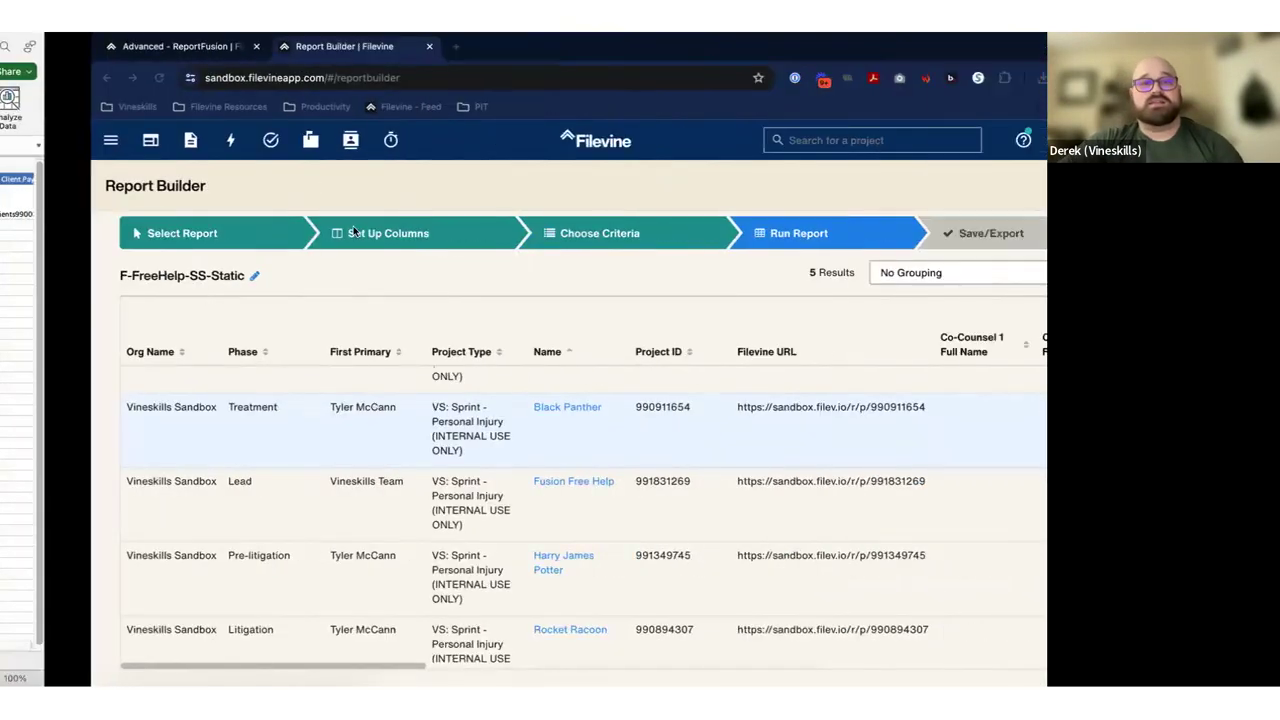
left_click(100, 46)
left_click(353, 299)
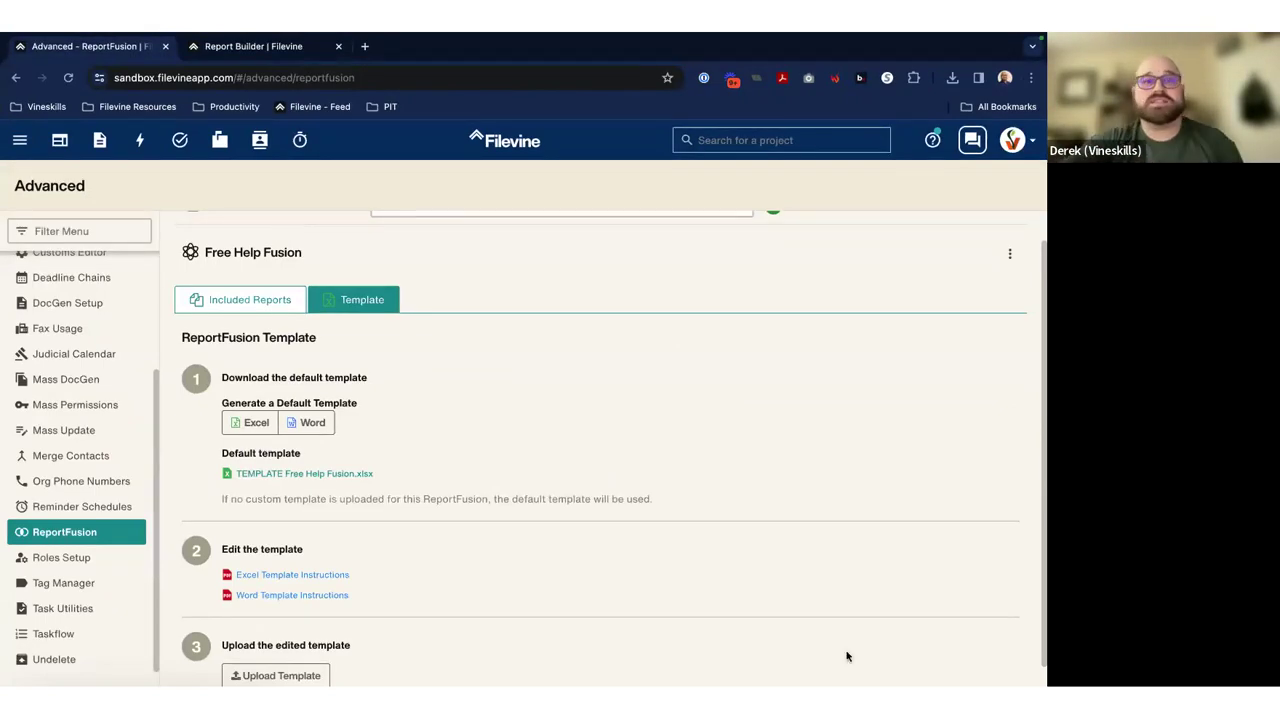
Switch to the Settlement Statement Excel - Free Help v1.0 workbook
key("ctrl+Left")
key("ctrl+Left")
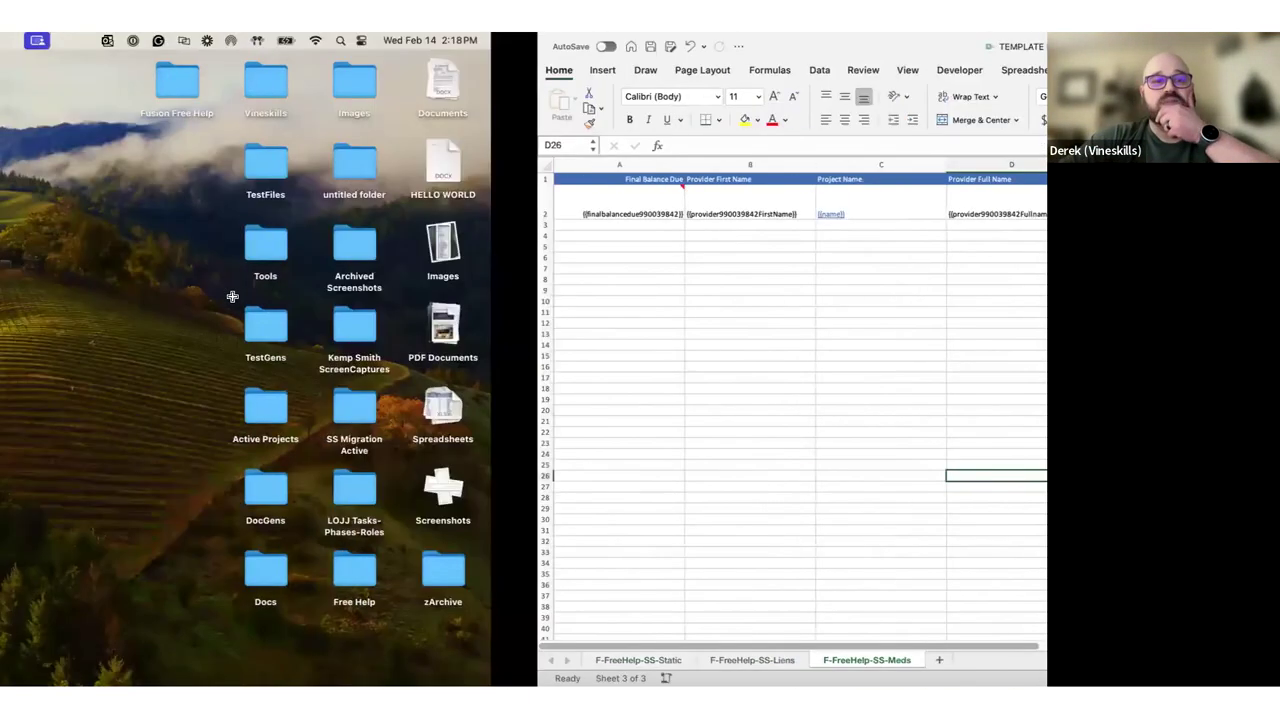
key("ctrl+Right")
key("ctrl+Up")
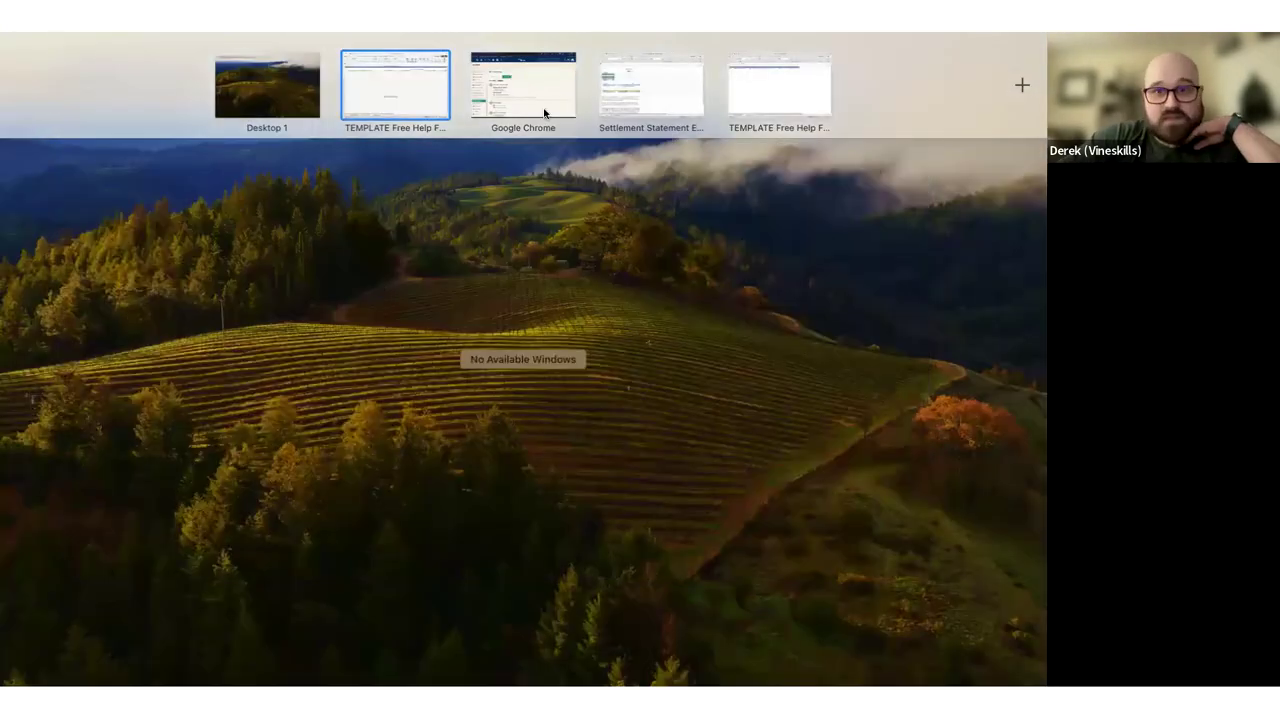
left_click(668, 97)
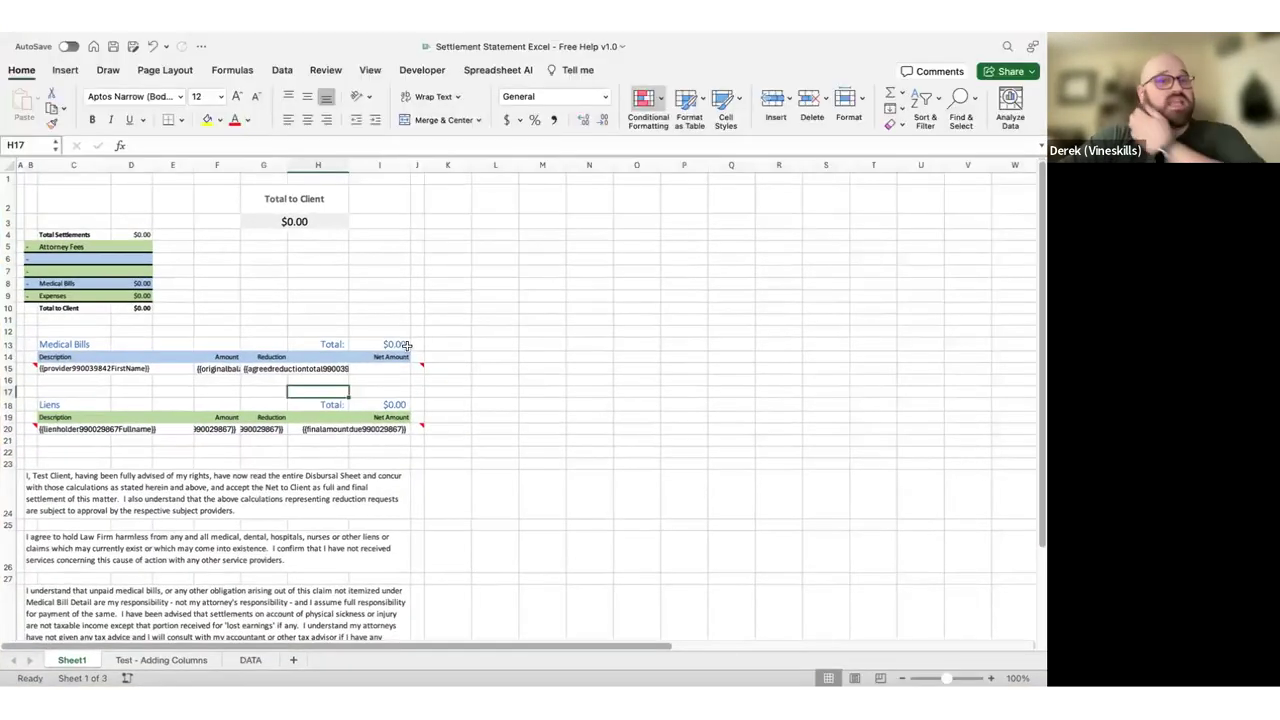
Examine the Medical Bills row and the repeat notes at the start of the Medical Bills and Liens rows on Sheet1
left_click_drag(30, 366, 383, 362)
left_click(542, 440)
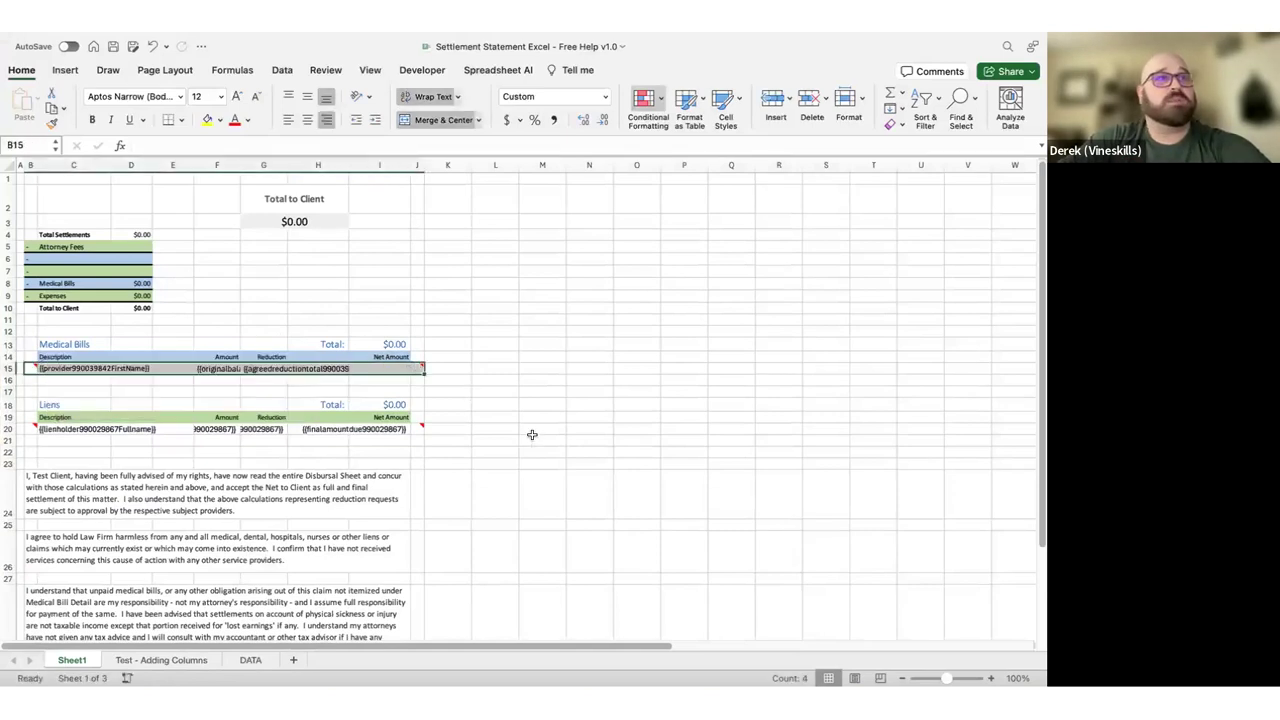
mouse_move(32, 368)
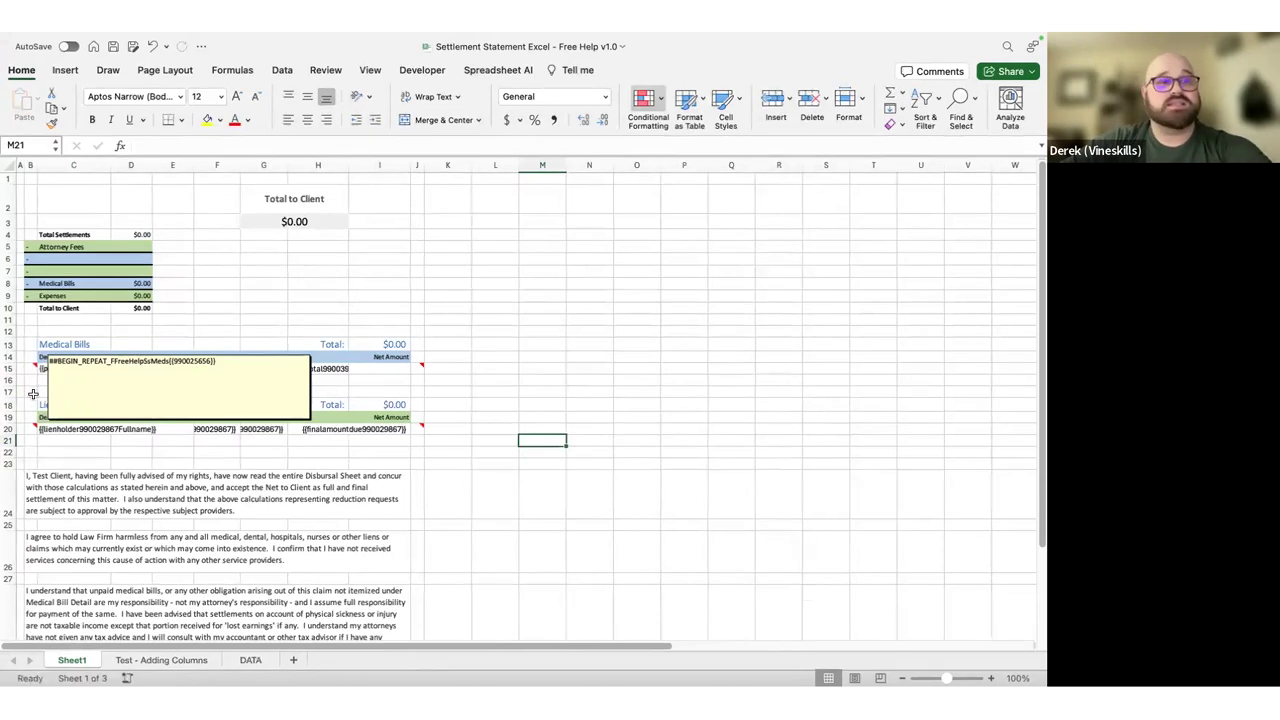
mouse_move(32, 425)
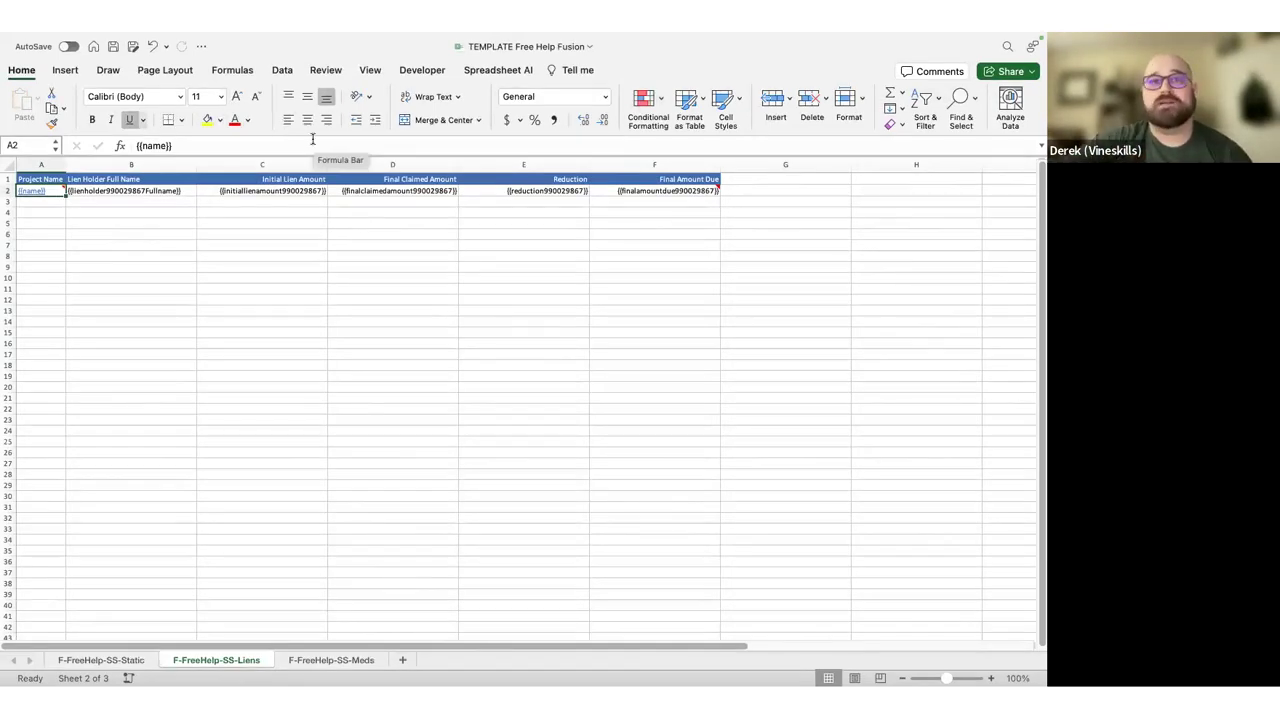
Switch to Chrome and review the column setup and save options of the F-FreeHelp-SS-Static report in the Report Builder
key("ctrl+Left")
key("ctrl+Left")
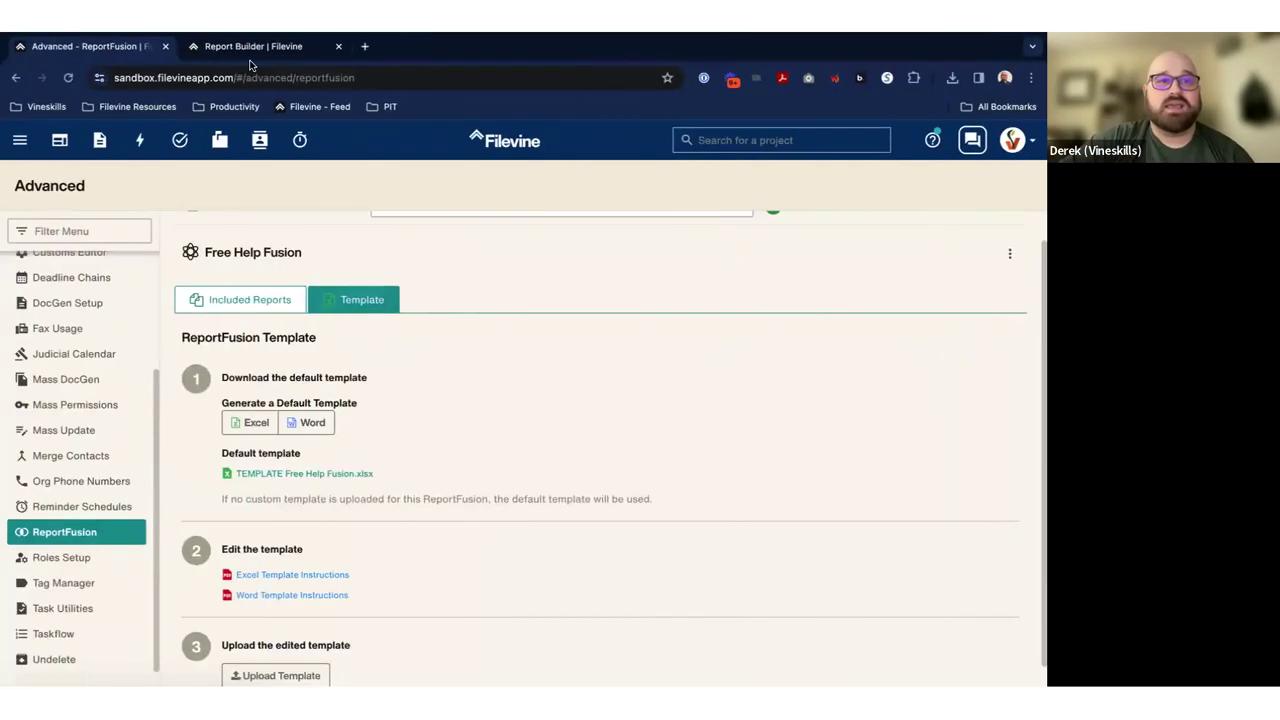
left_click(250, 48)
left_click(290, 233)
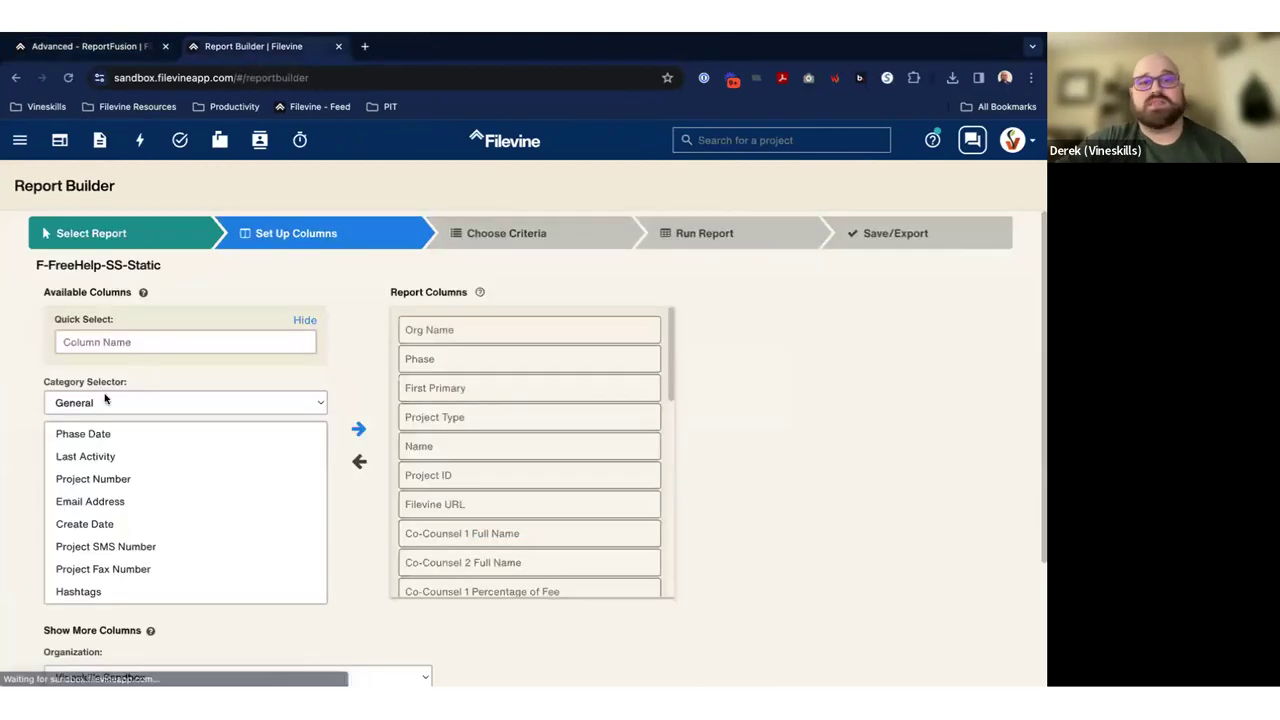
left_click(937, 245)
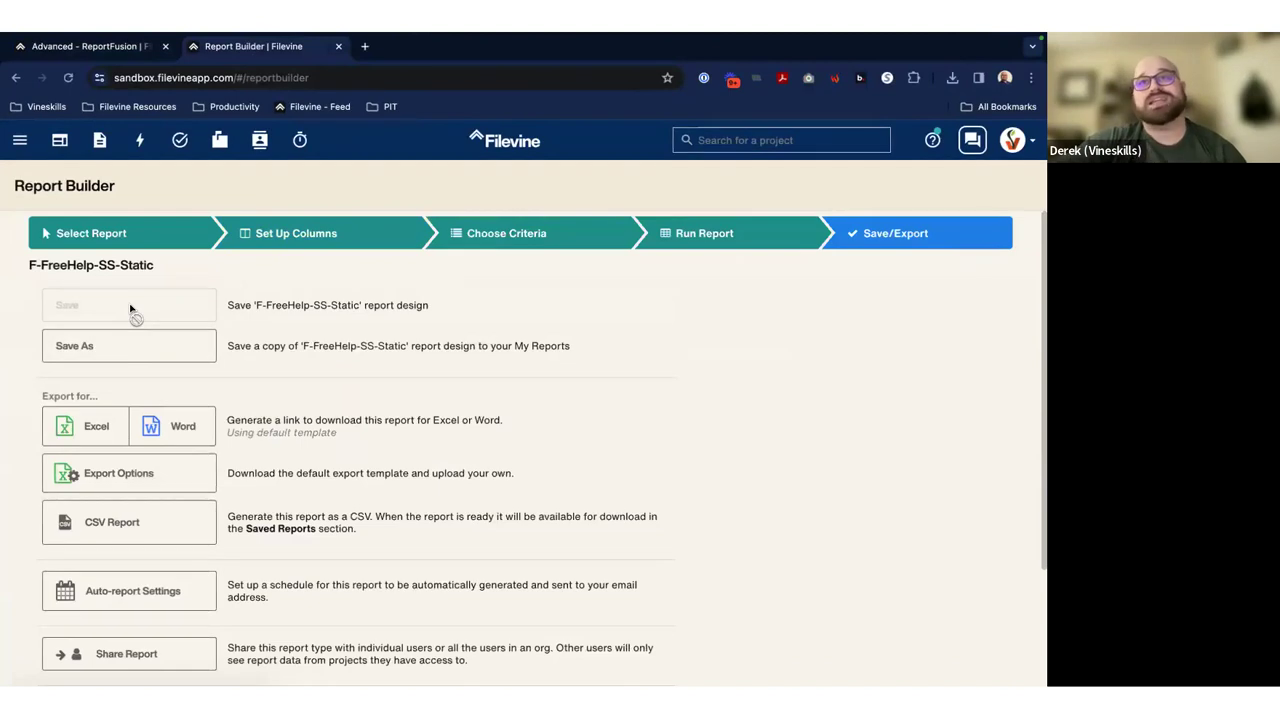
left_click(300, 233)
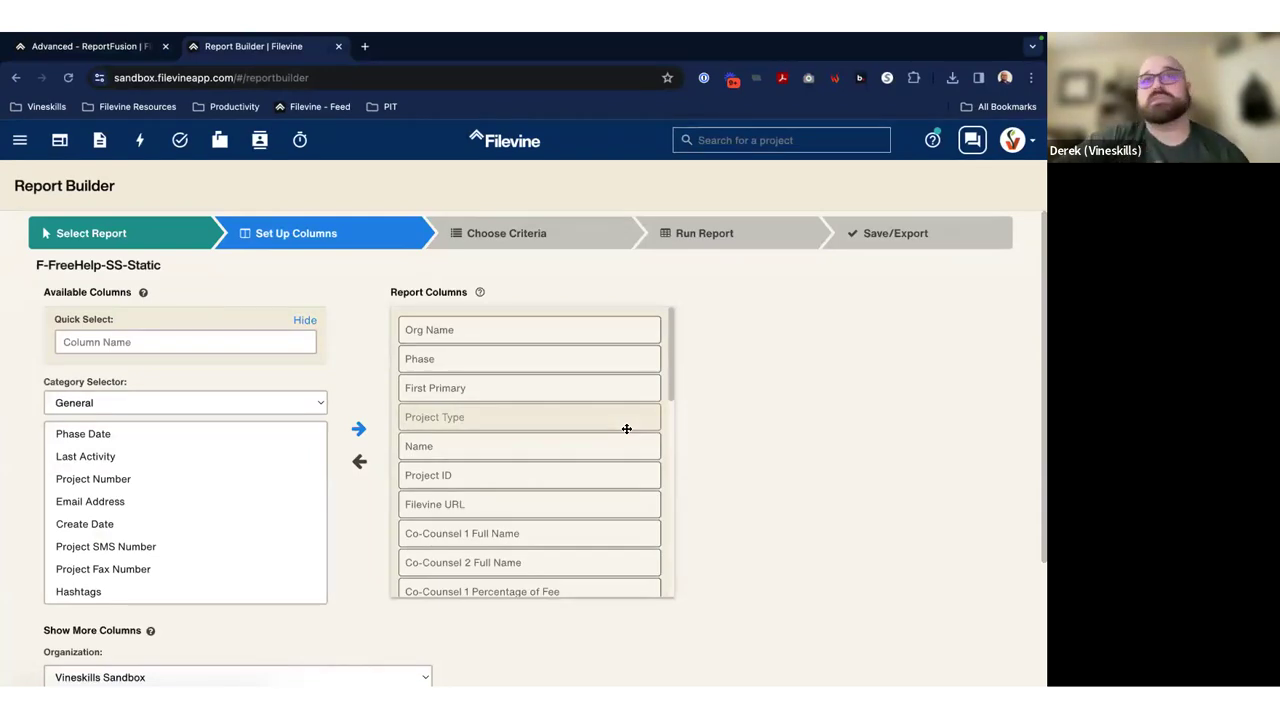
Return to the Free Help Fusion's default template download section in ReportFusion
key("ctrl+Left")
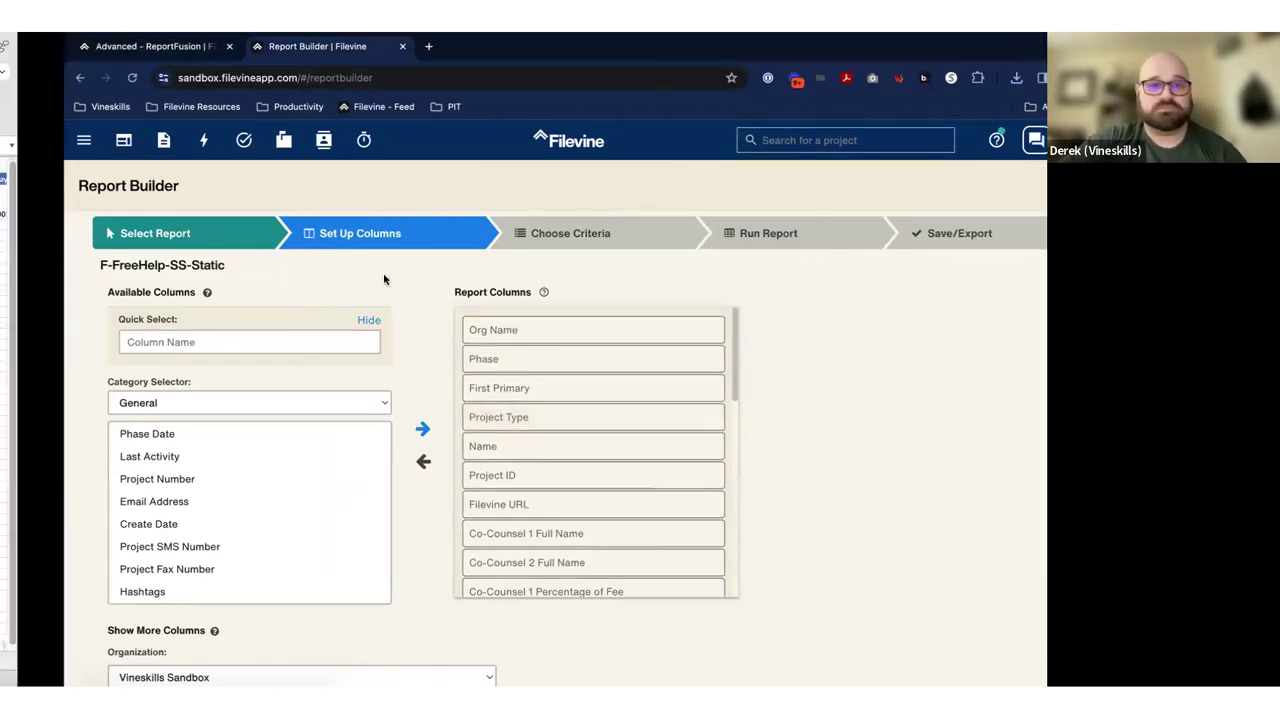
key("ctrl+Right")
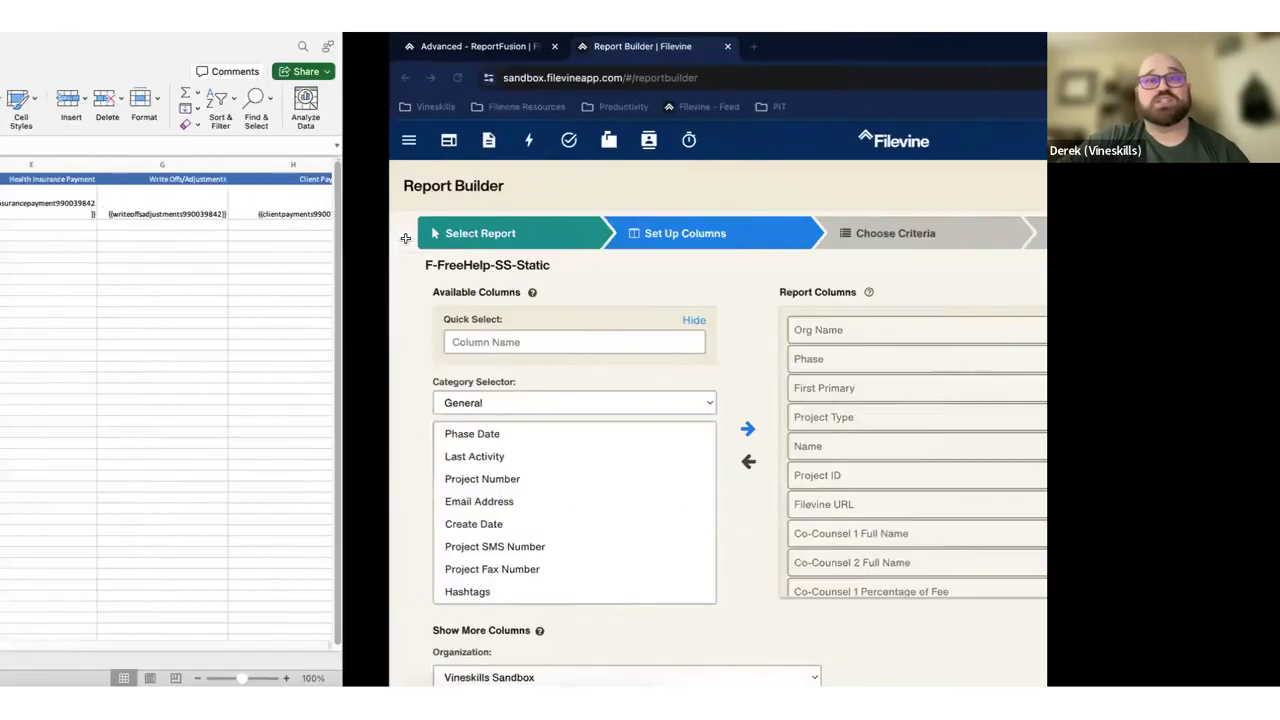
key("ctrl+shift+Tab")
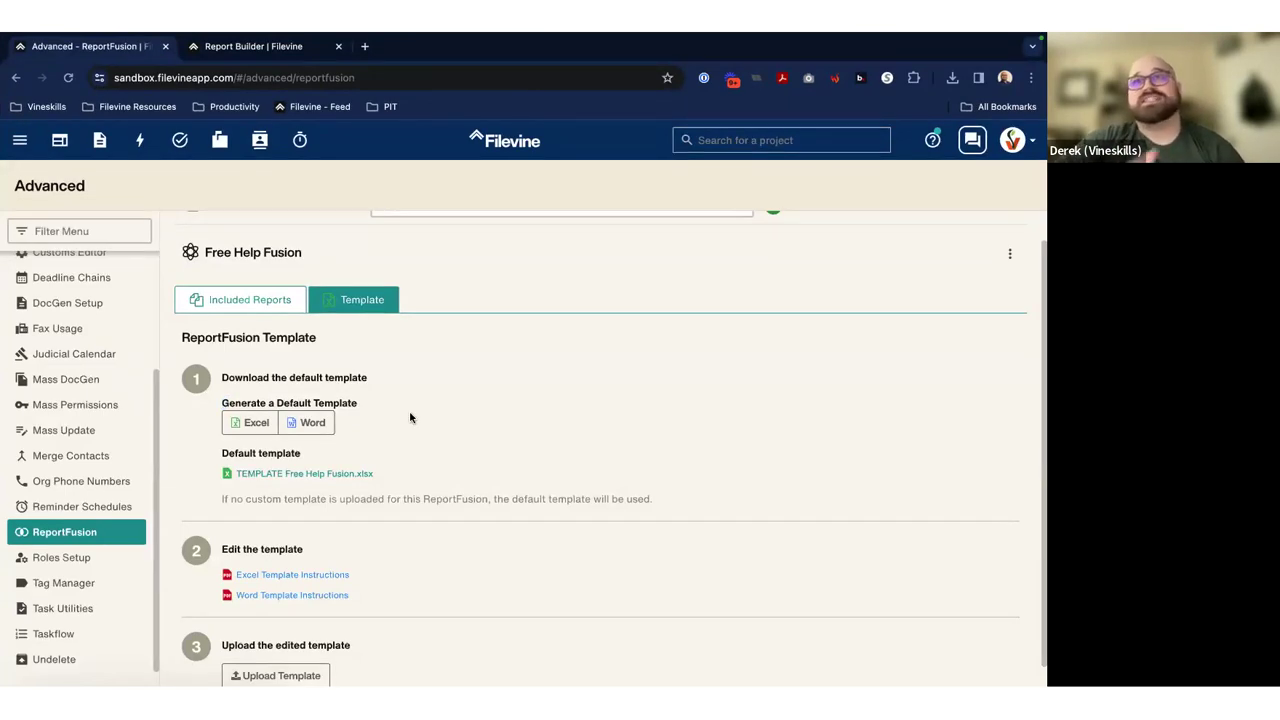
Switch to Excel and look over the F-FreeHelp-SS-Meds sheet of TEMPLATE Free Help Fusion (1)
key("ctrl+Left")
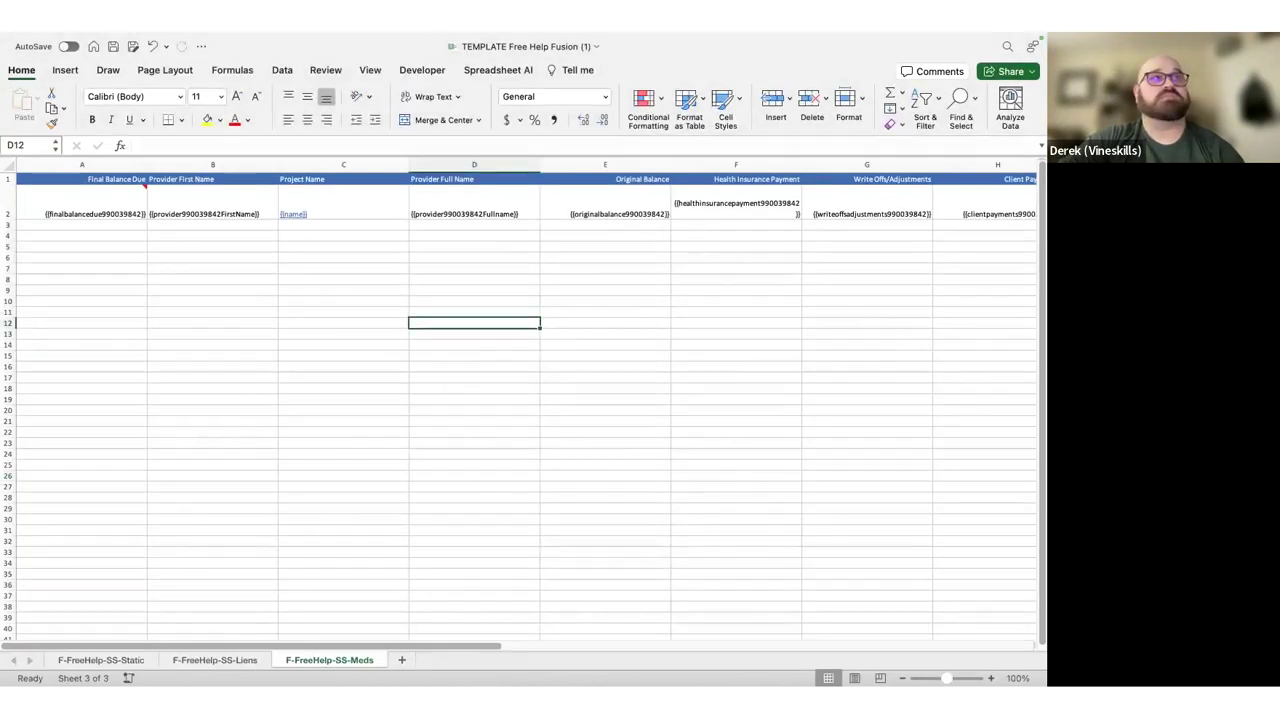
left_click(218, 292)
key("ctrl+Left")
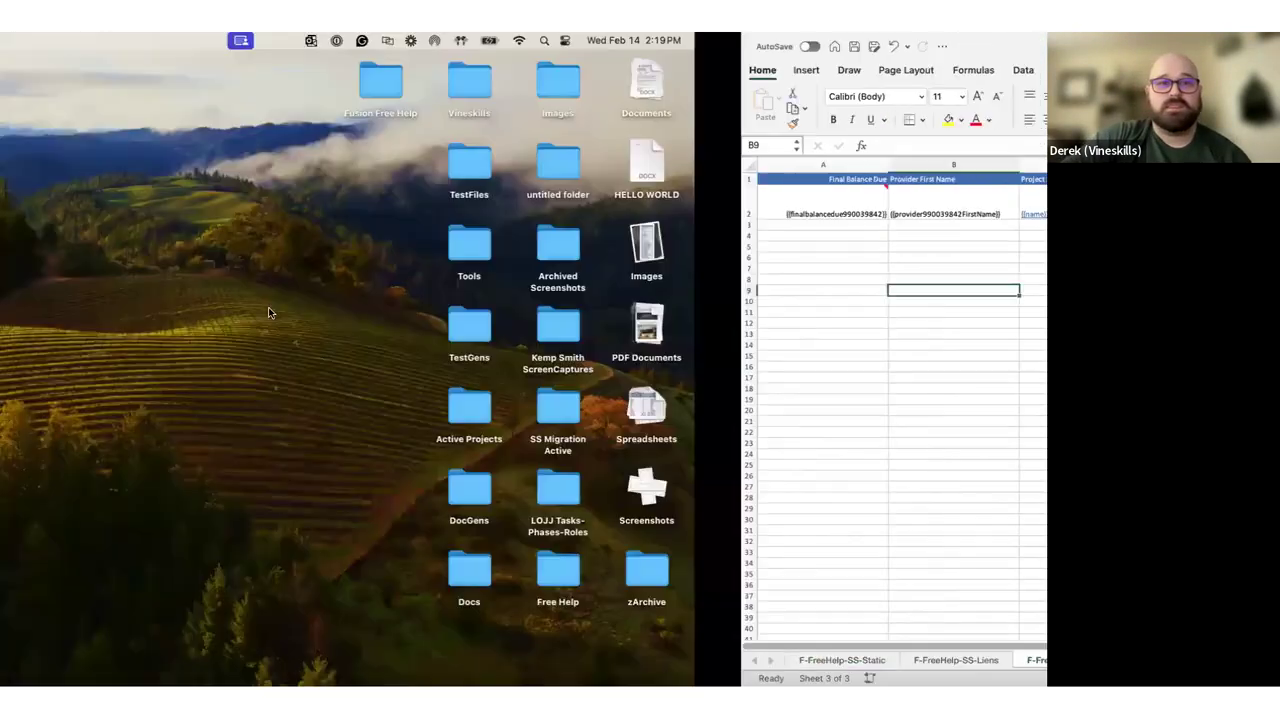
key("ctrl+Right")
left_click(379, 346)
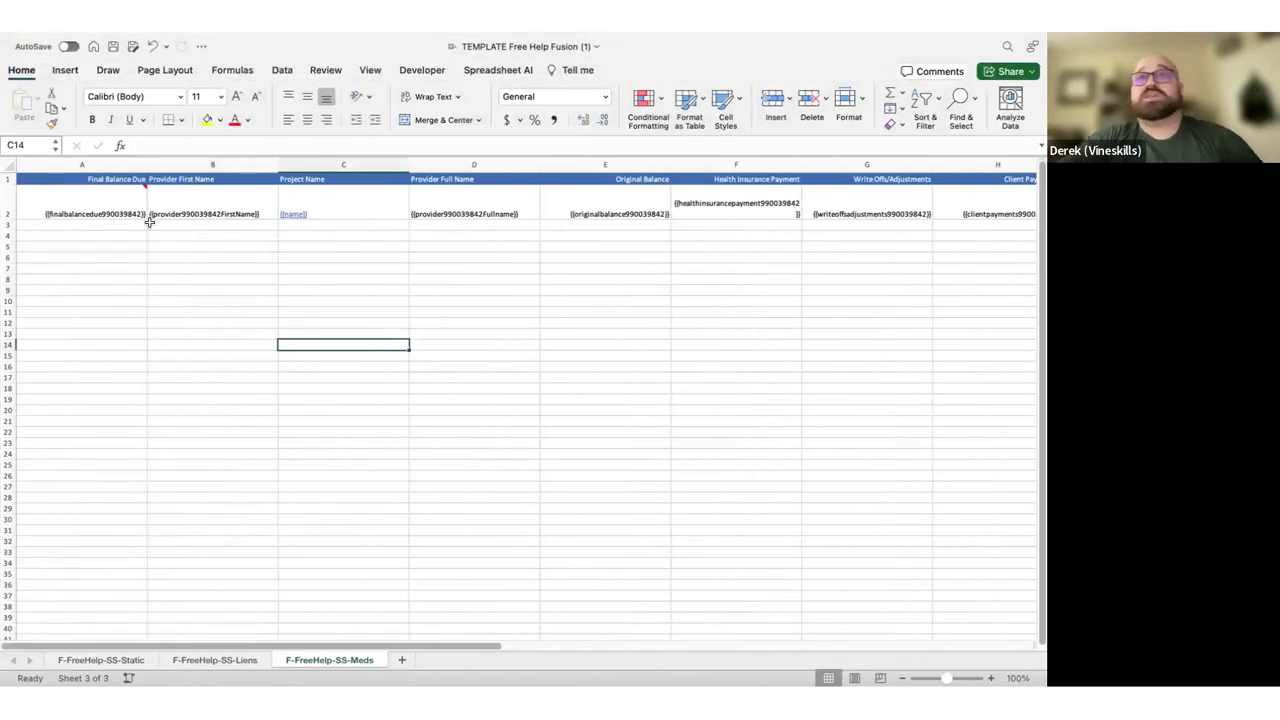
Reorder the full-screen workspaces to put the settlement statement workbook directly after Desktop 1, open it and select its Medical Bills repeat rows B15:K16
key("ctrl+Right")
key("ctrl+Right")
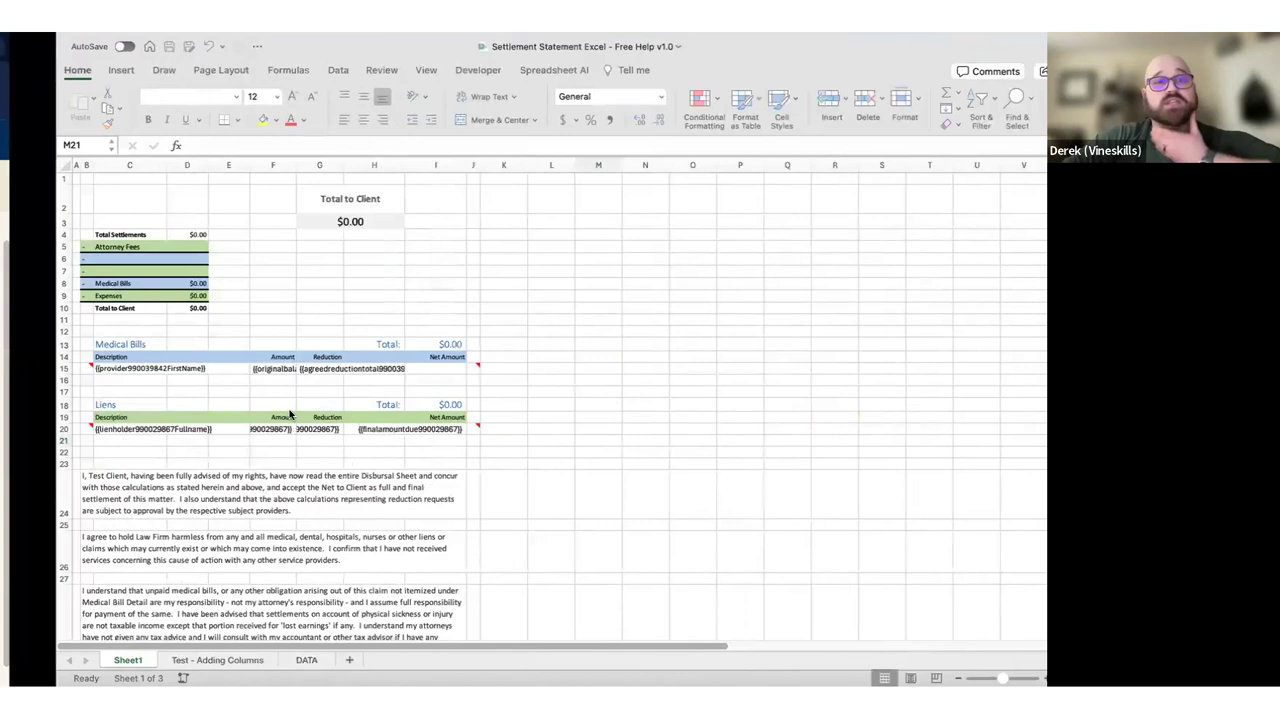
key("ctrl+Up")
left_click_drag(675, 95, 392, 88)
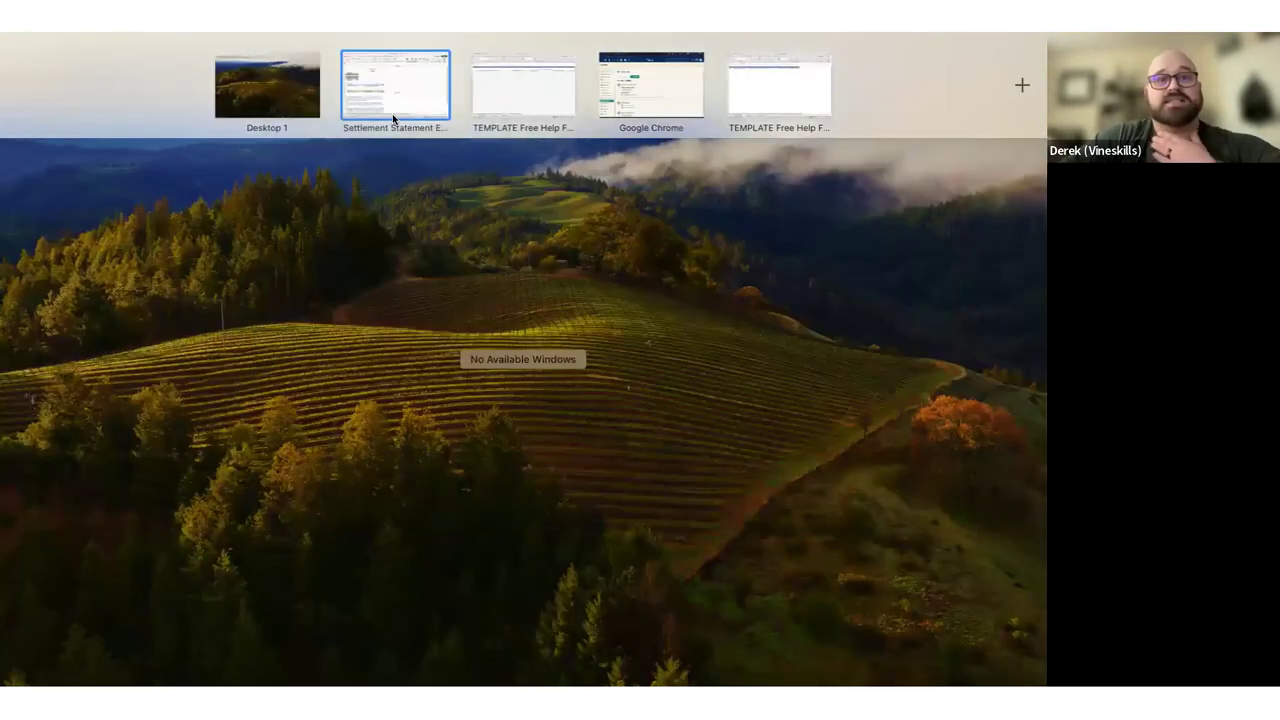
left_click(392, 88)
left_click_drag(40, 320, 436, 305)
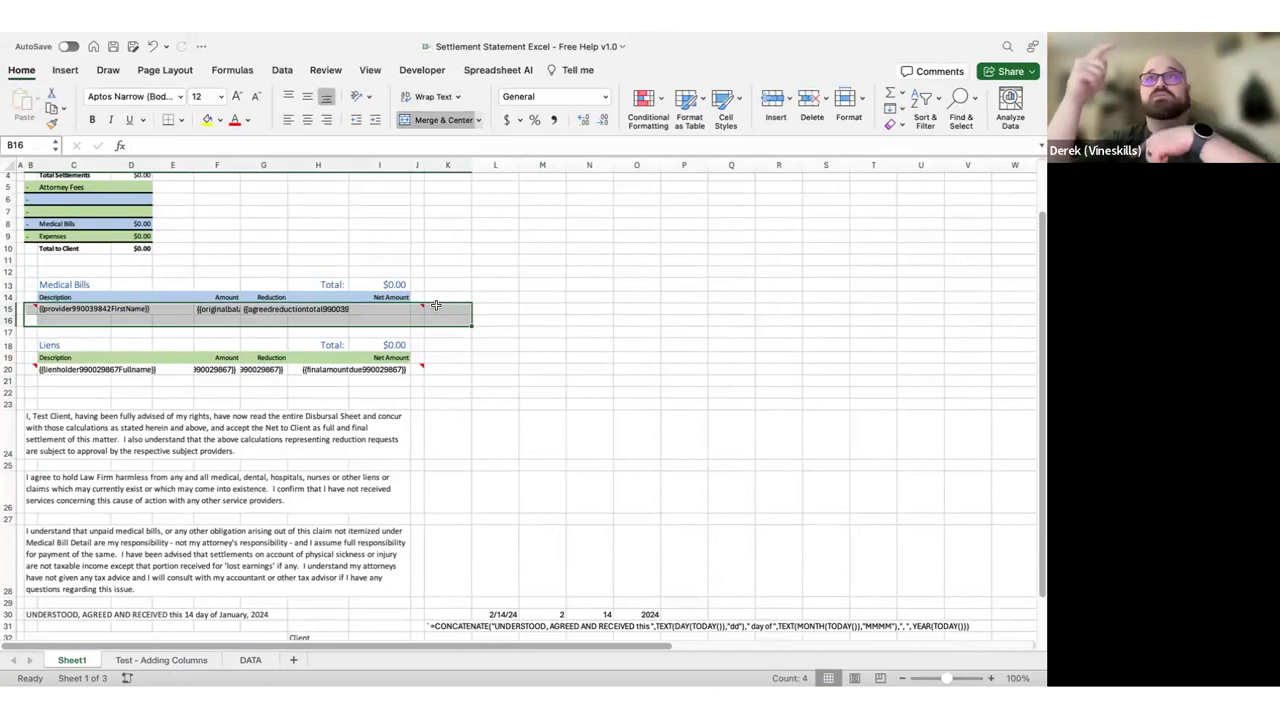
left_click(478, 286)
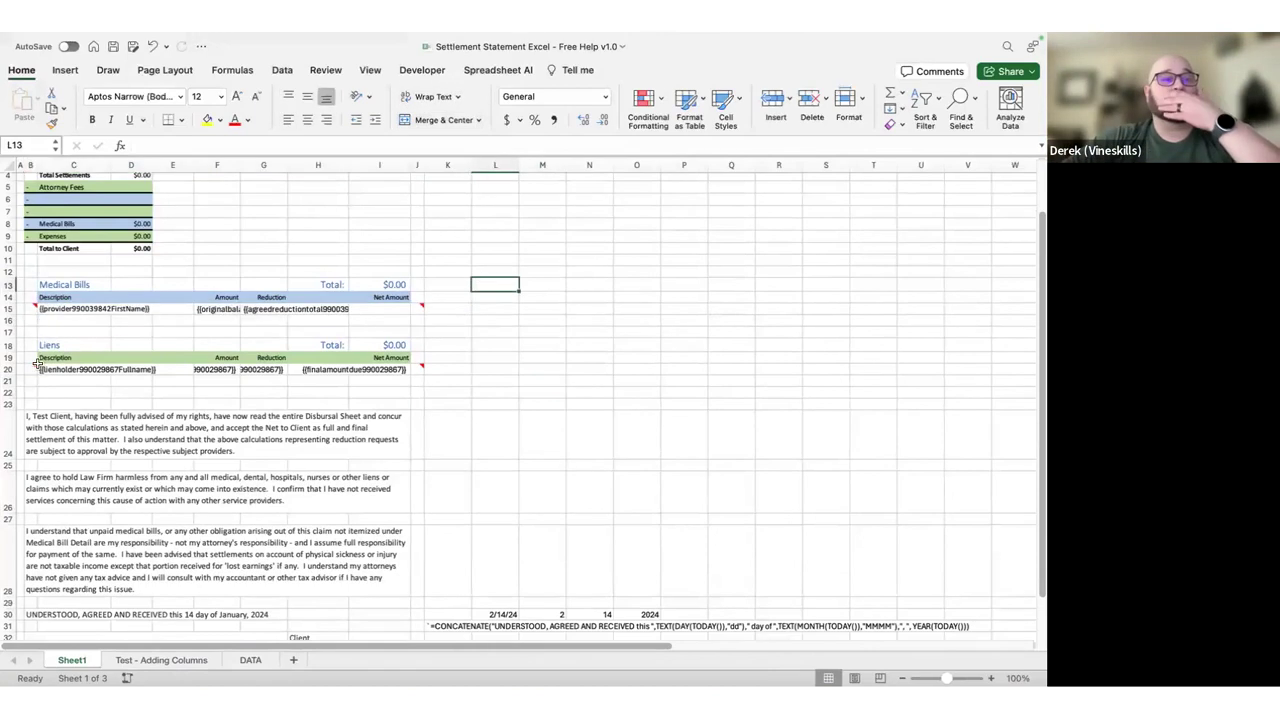
left_click(38, 369)
left_click(309, 319)
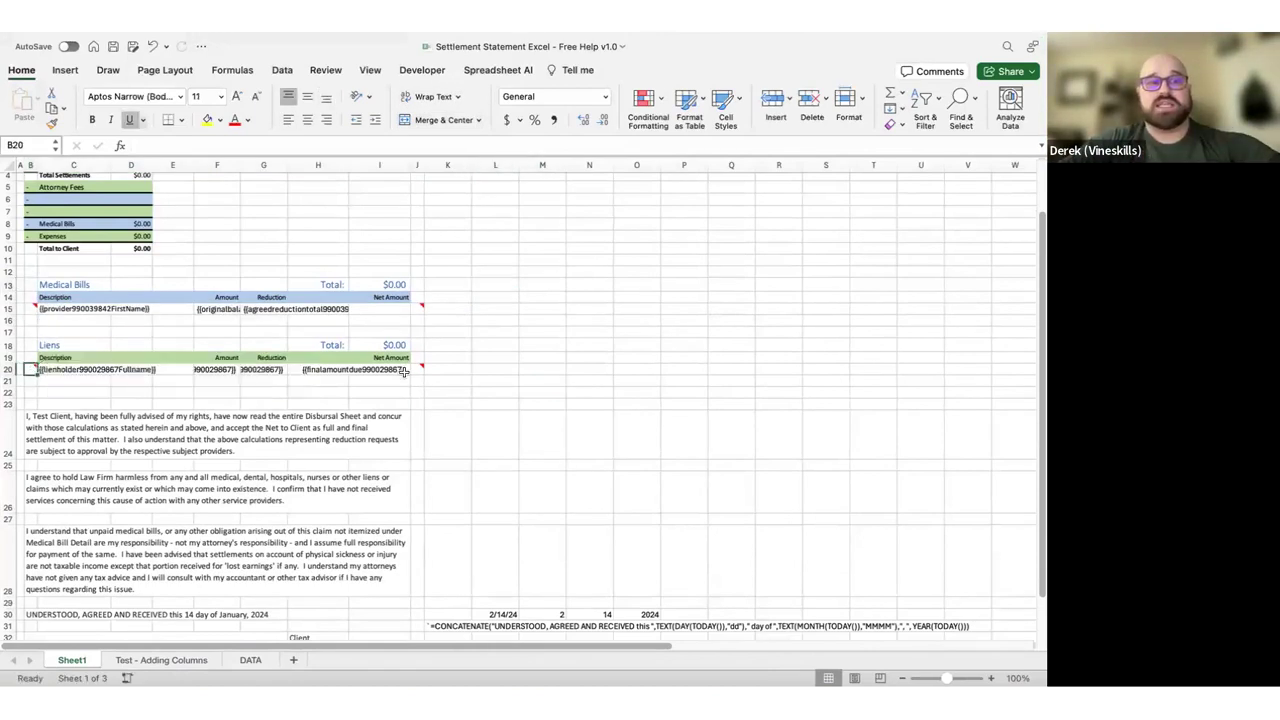
scroll(309, 316, "up", 2)
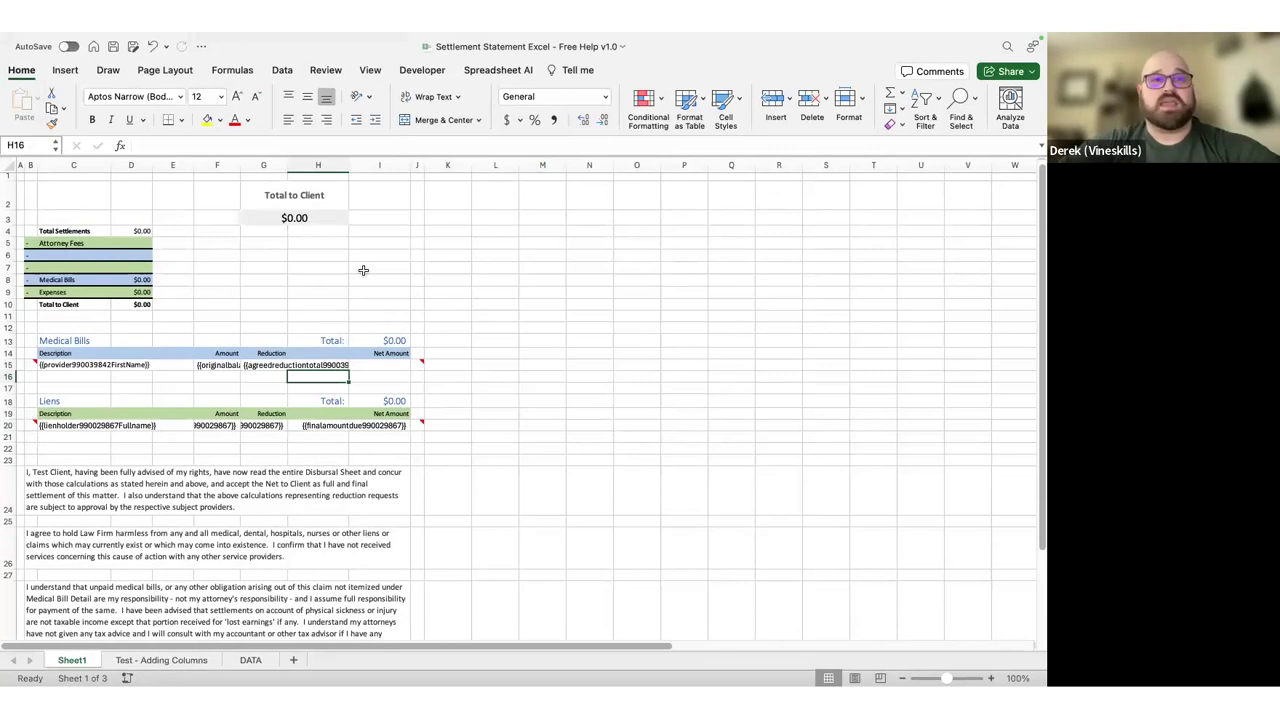
Switch to TEMPLATE Free Help Fusion (1) and examine the F-FreeHelp-SS-Static sheet's begin-repeat note in A2 and its row 2 merge fields
key("ctrl+Right")
left_click(412, 423)
left_click(100, 660)
left_click(290, 530)
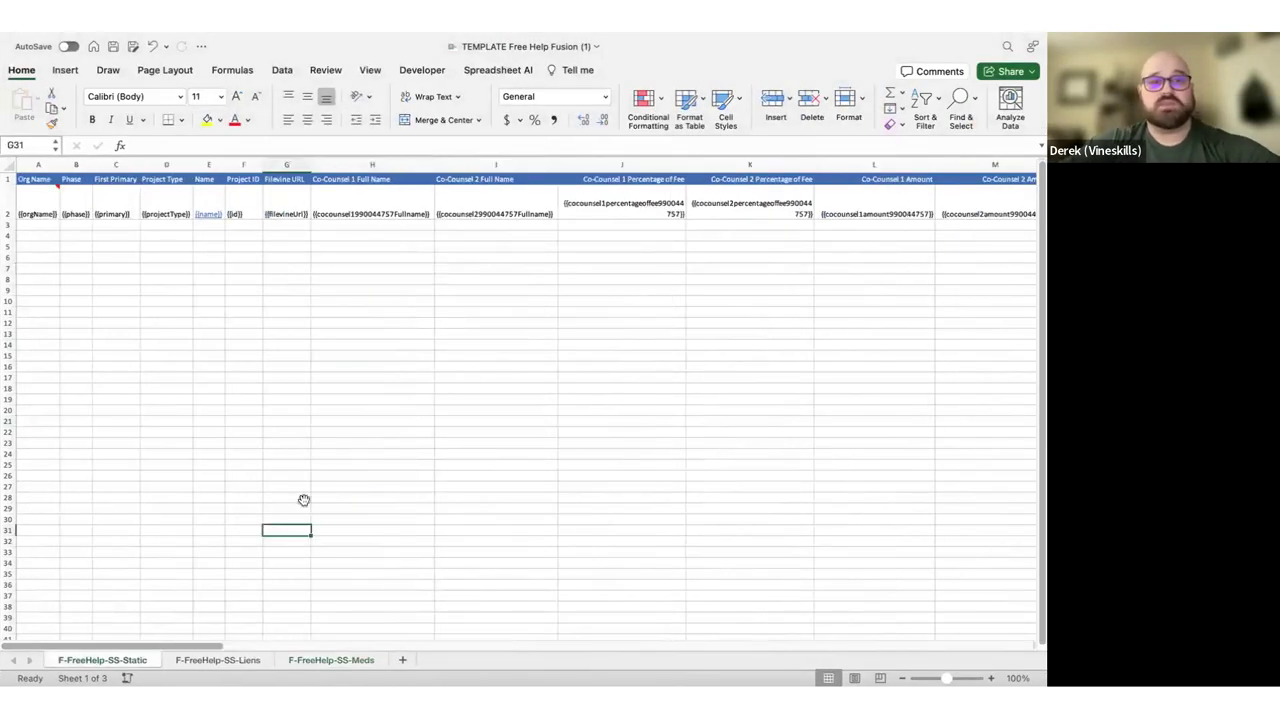
left_click(40, 196)
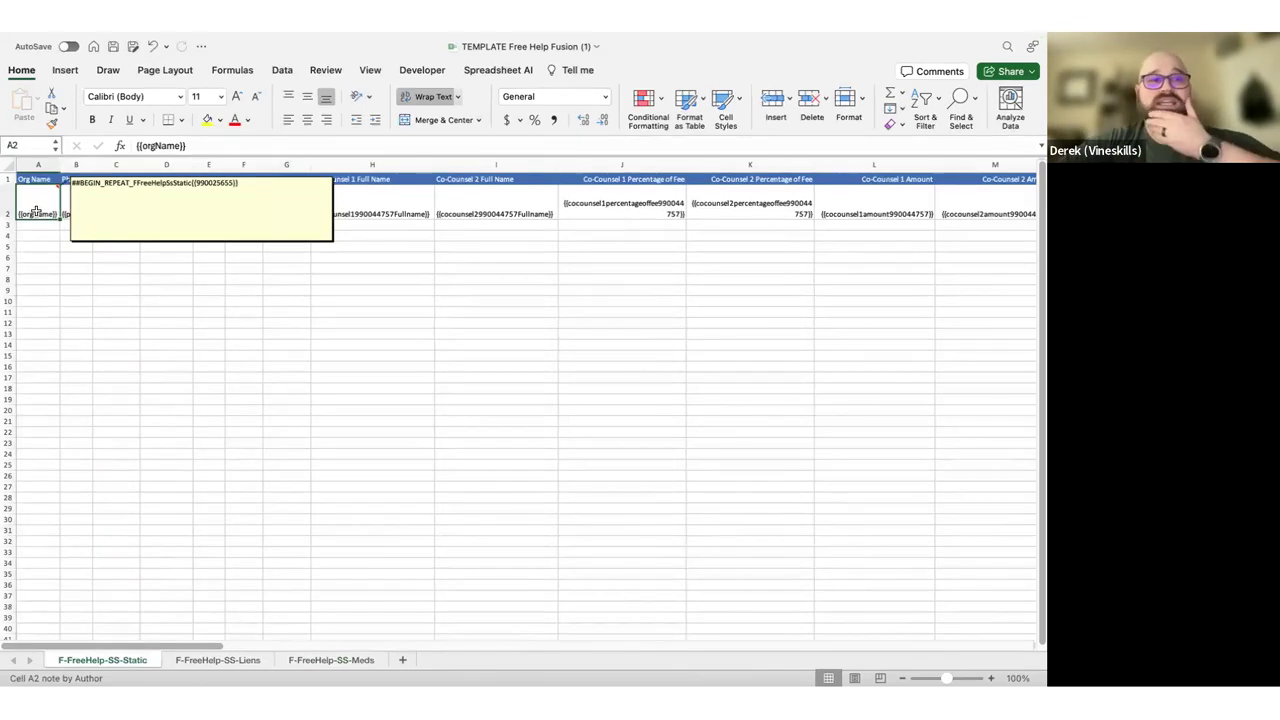
left_click(75, 278)
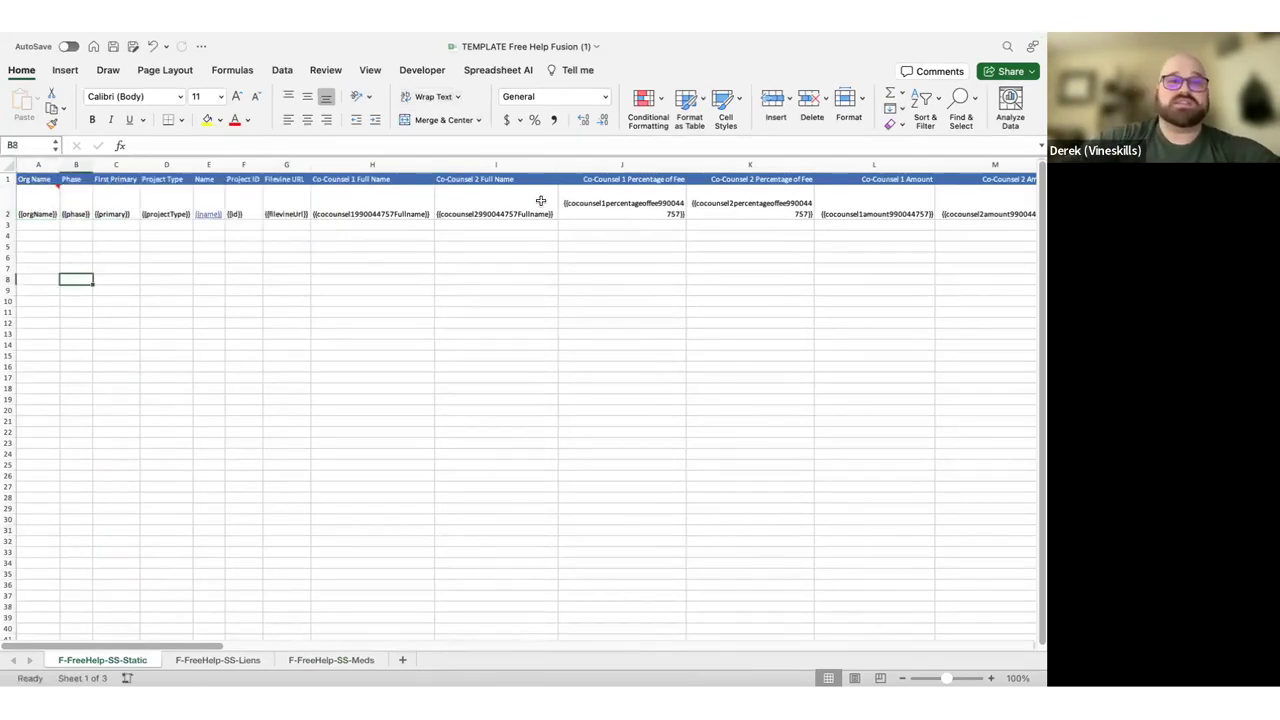
scroll(543, 200, "right", 5)
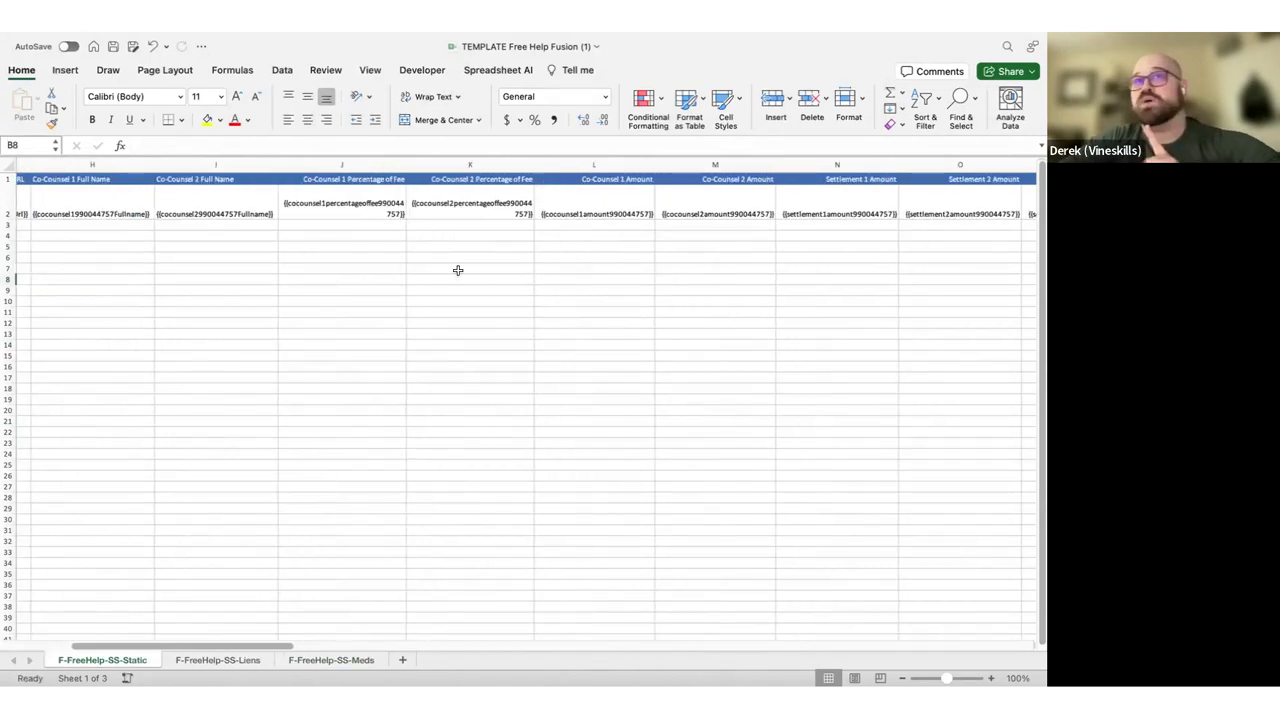
scroll(457, 271, "left", 6)
scroll(40, 210, "left", 1)
Copy the {{phase}} merge field from B2 of the F-FreeHelp-SS-Static sheet into cell C2 of the settlement statement workbook
left_click(98, 212)
left_click(73, 192)
triple_click(155, 145)
key("ctrl+c")
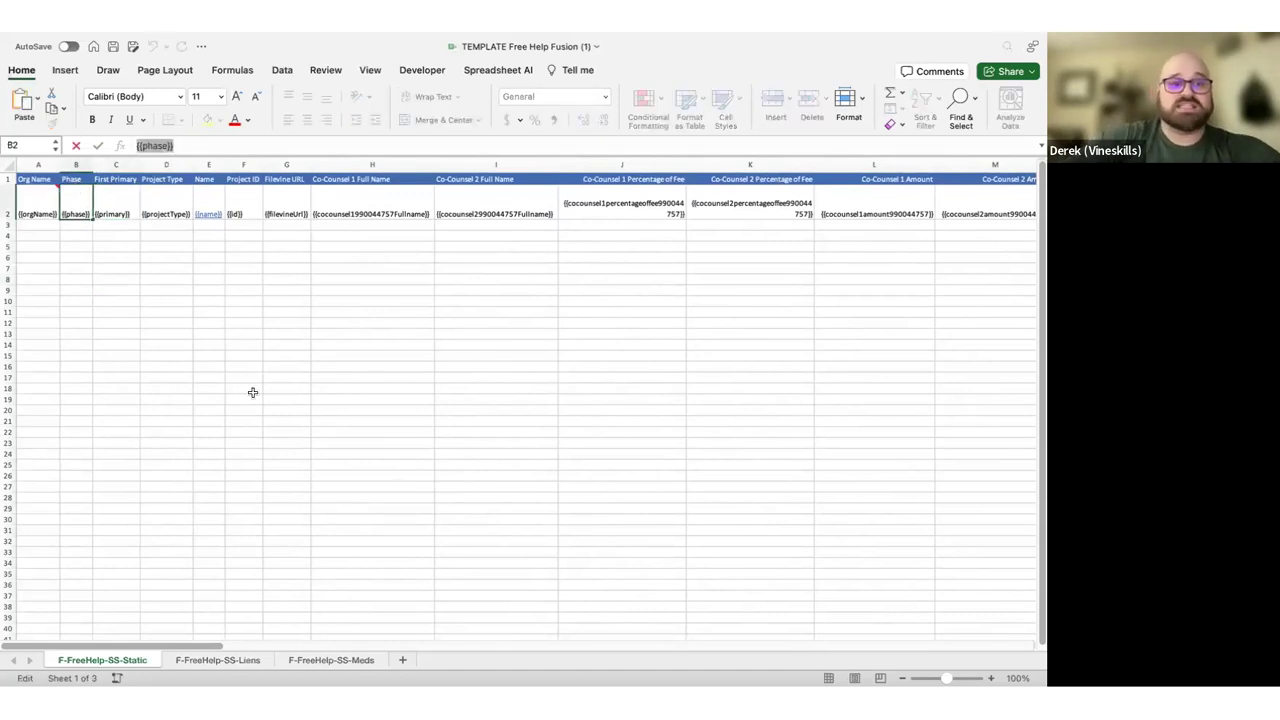
left_click(245, 386)
key("ctrl+Left")
left_click(123, 199)
left_click(88, 195)
left_click(163, 148)
key("ctrl+v")
left_click(91, 196)
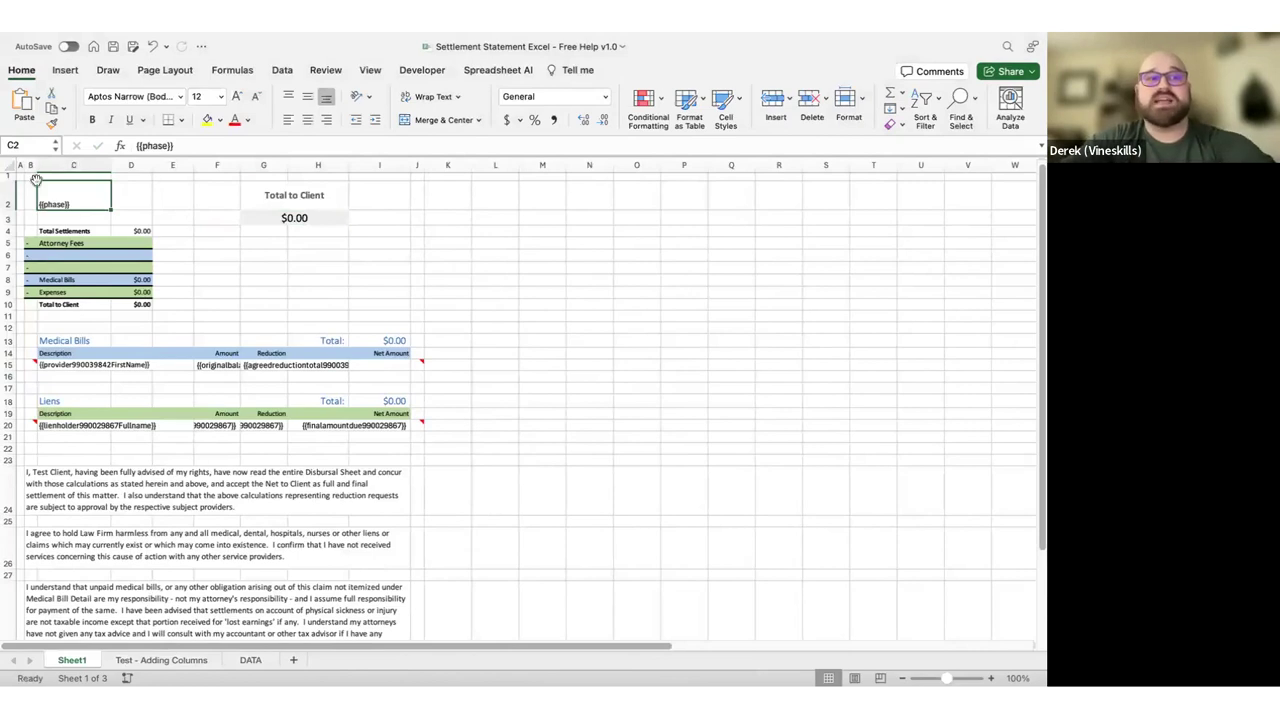
Underline the Medical Bills merge field row C15:I15 in the settlement statement and reselect cell C2
left_click_drag(32, 200, 405, 203)
left_click_drag(36, 364, 405, 366)
left_click(127, 122)
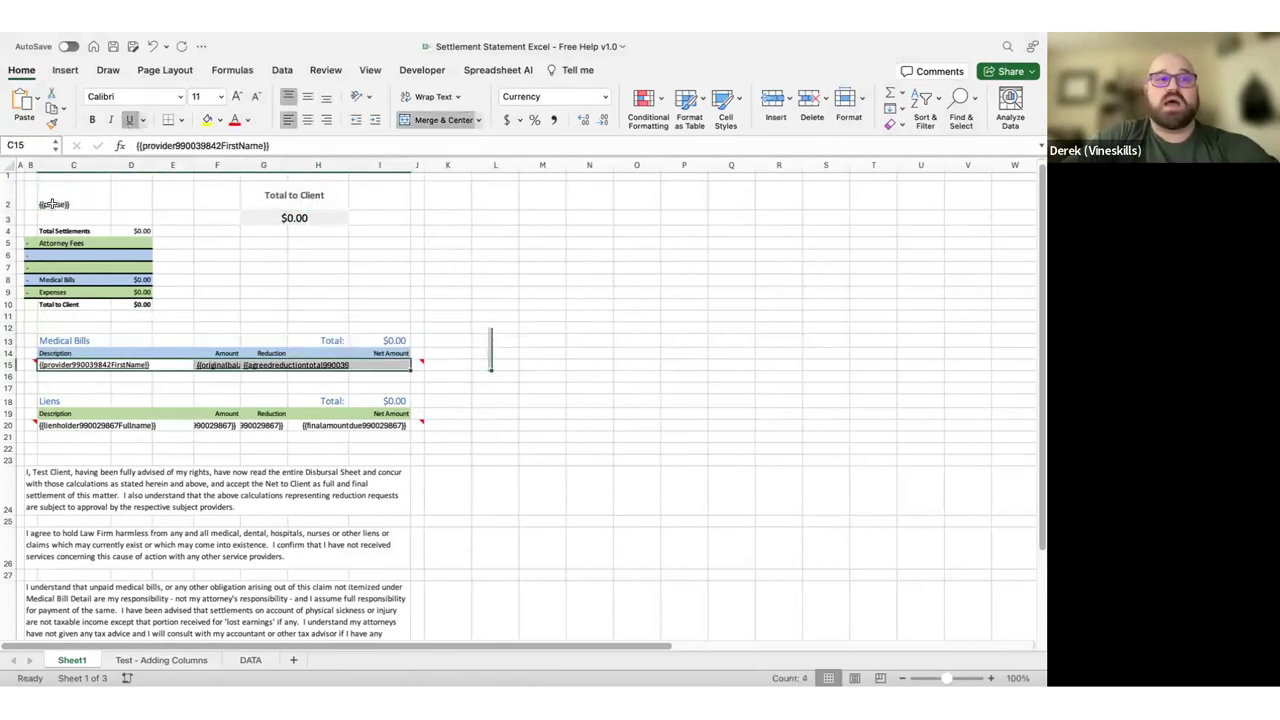
left_click(140, 192)
left_click(70, 200)
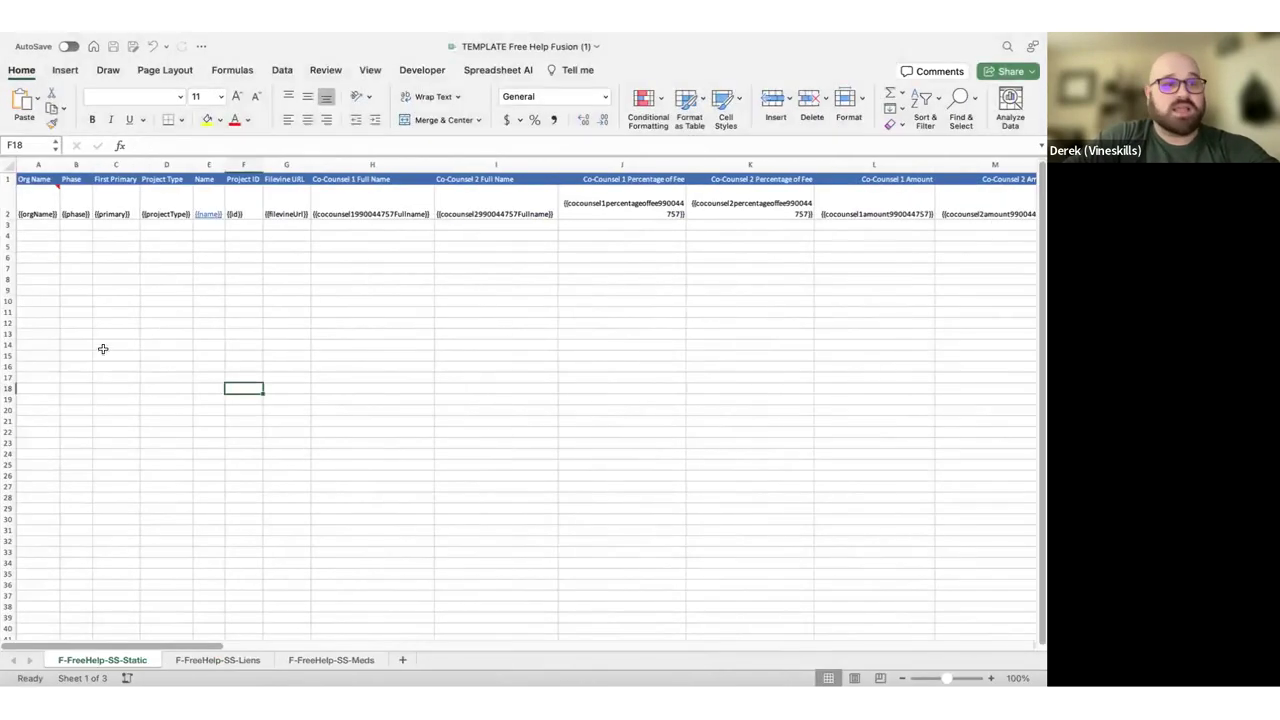
In the template workbook, open the note on A2 of the F-FreeHelp-SS-Static sheet for editing and copy its report ID 990025655
left_click(37, 205)
right_click(38, 207)
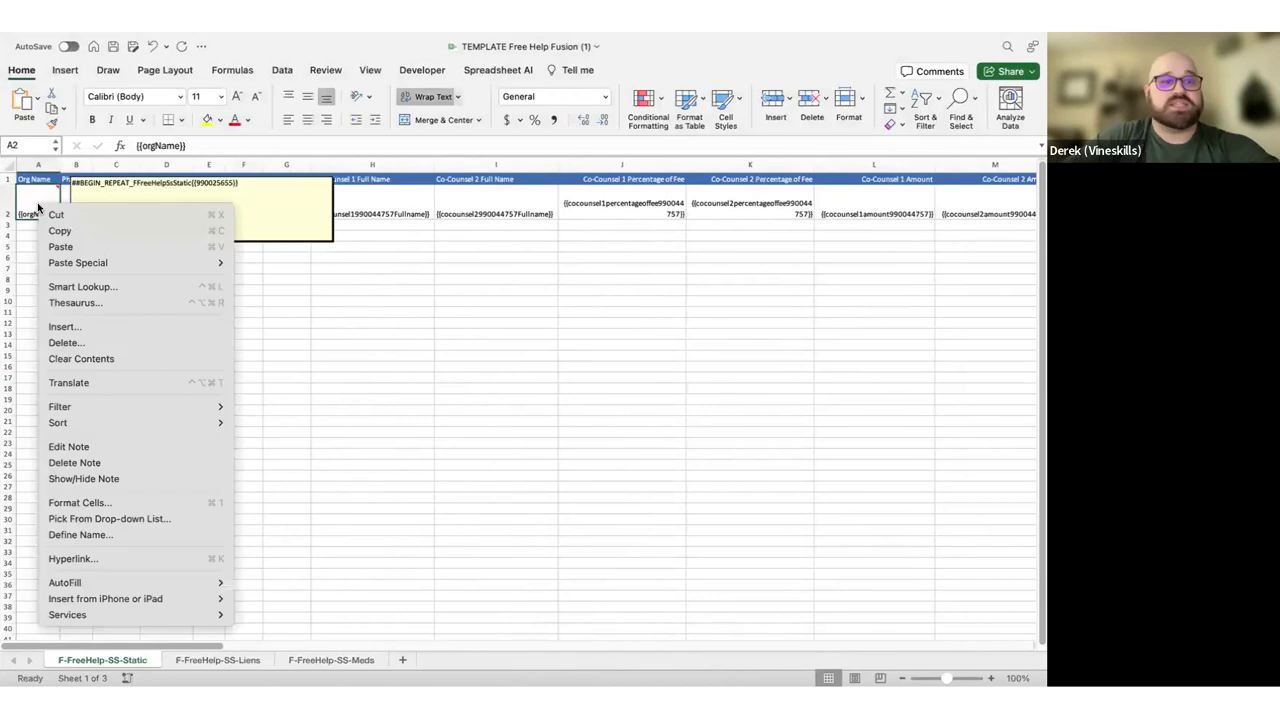
left_click(93, 449)
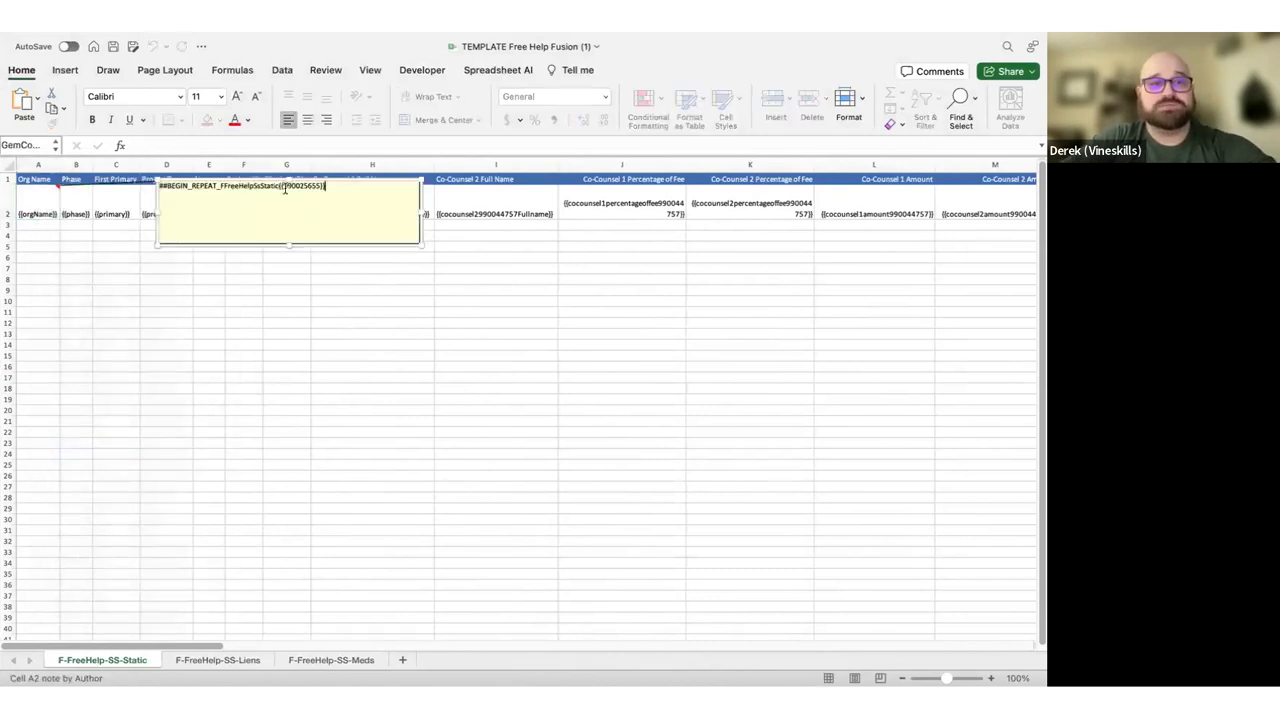
left_click_drag(320, 186, 288, 187)
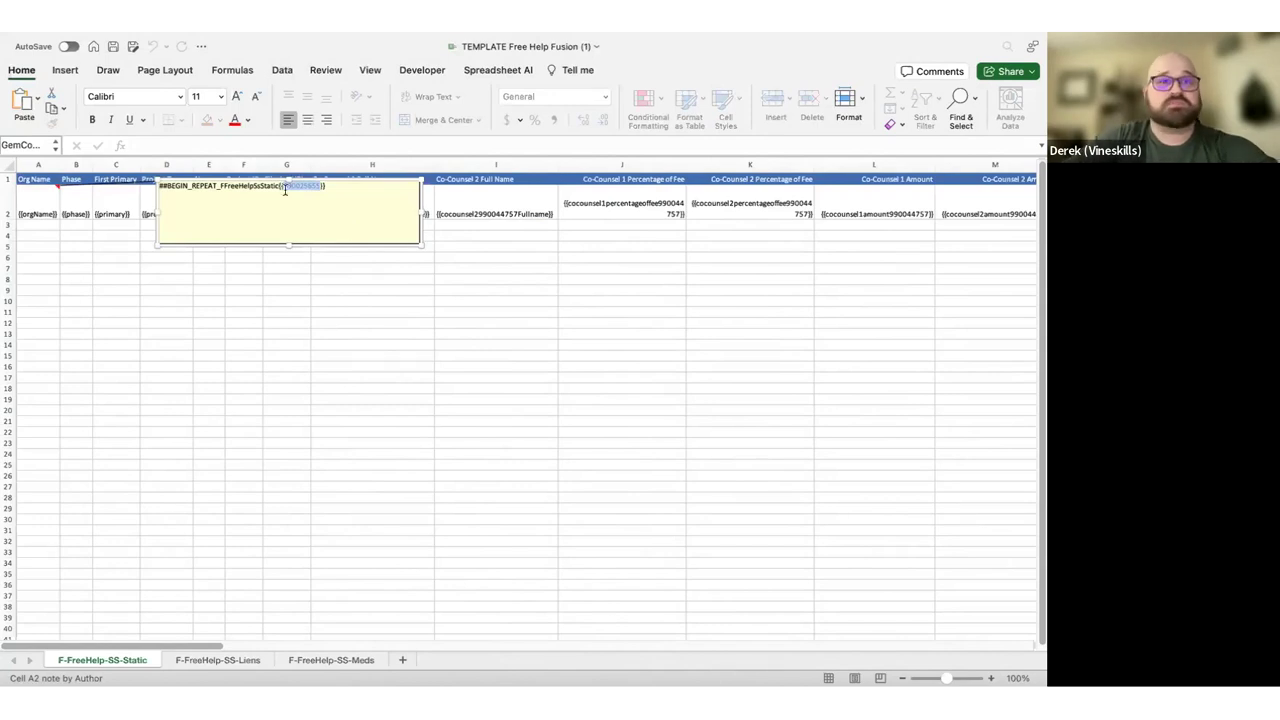
left_click(175, 312)
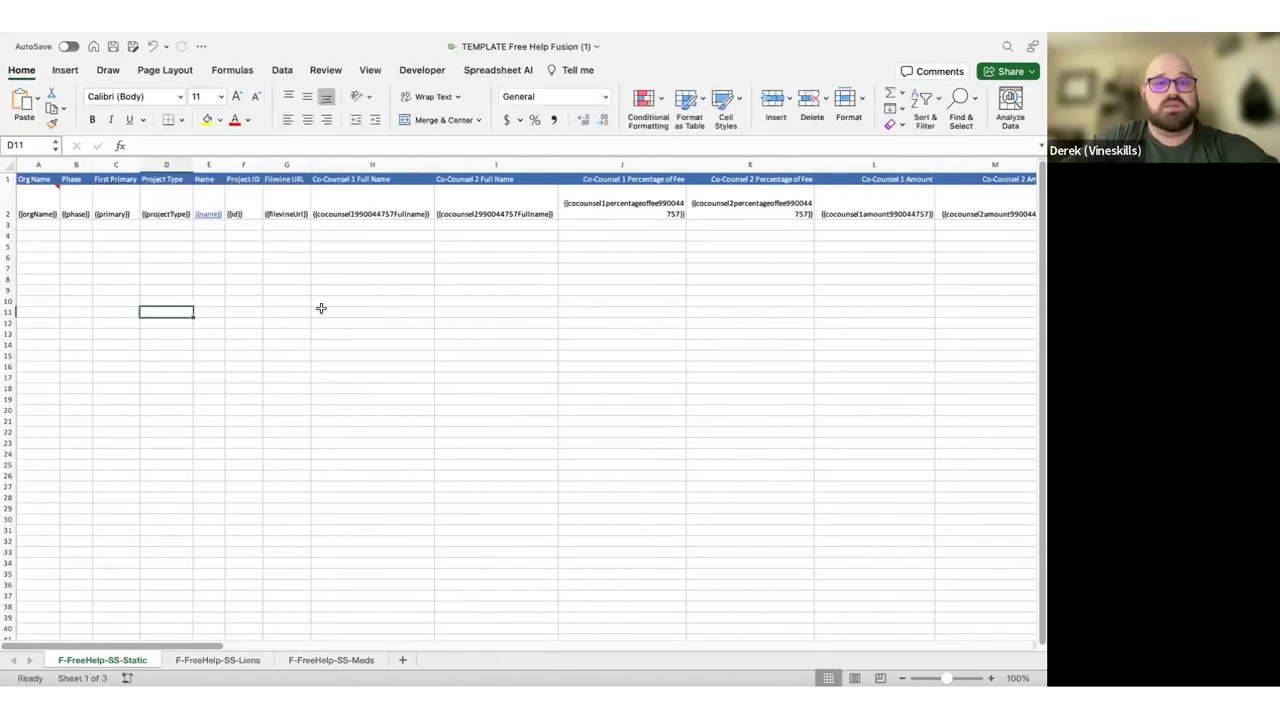
left_click(210, 323)
Change C2 in the settlement statement to {{990025655::phase}}, widen column C to fit it and check the field's report ID prefix
key("ctrl+Left")
left_click(103, 190)
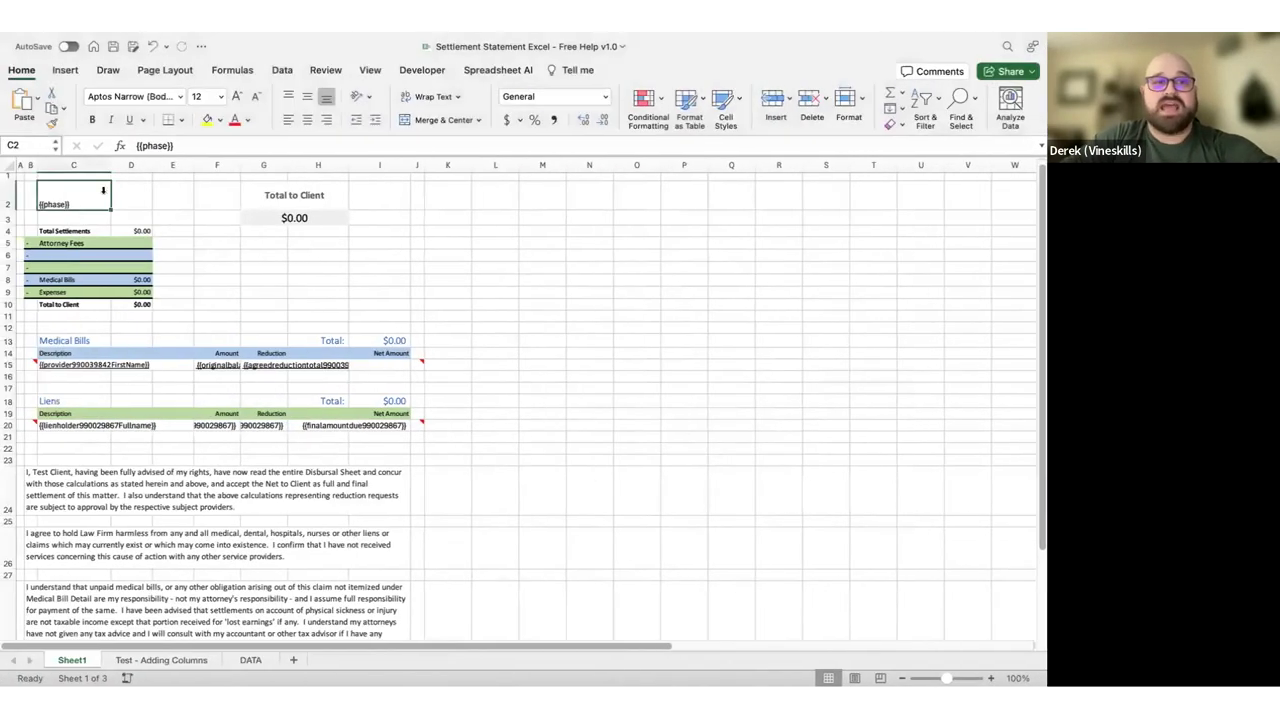
left_click(141, 146)
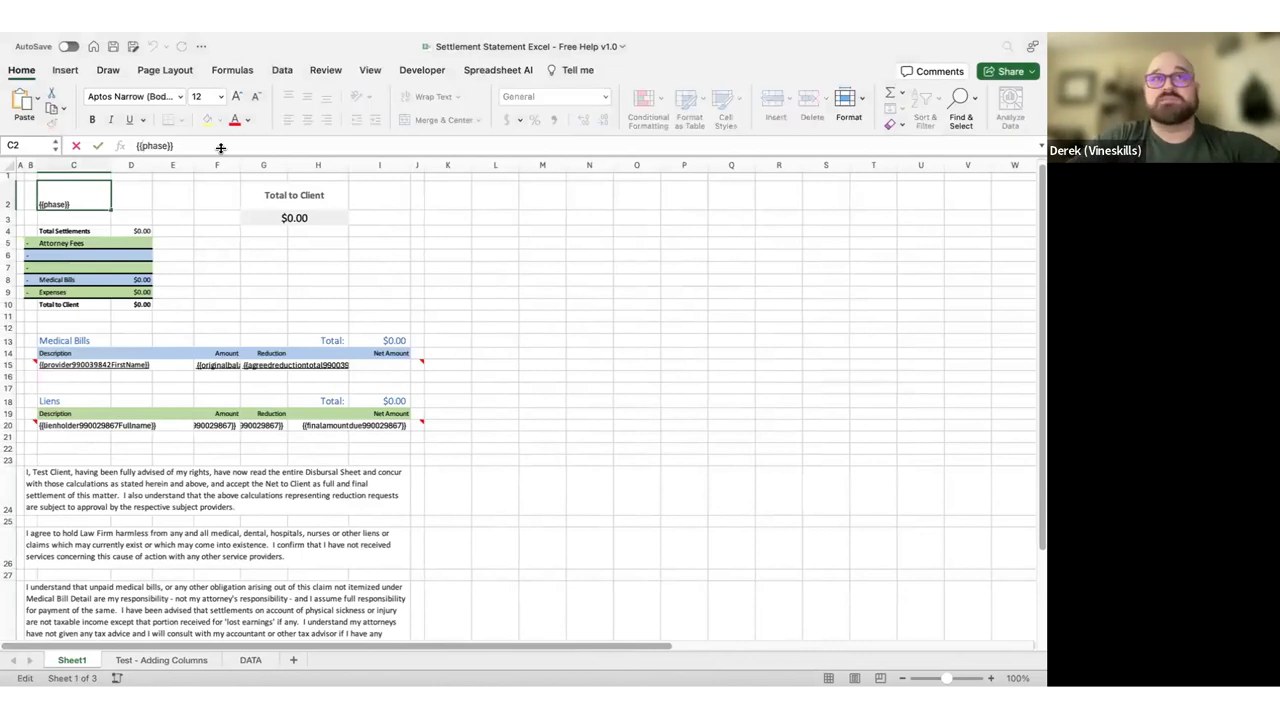
type("990025655")
type("::")
key("Return")
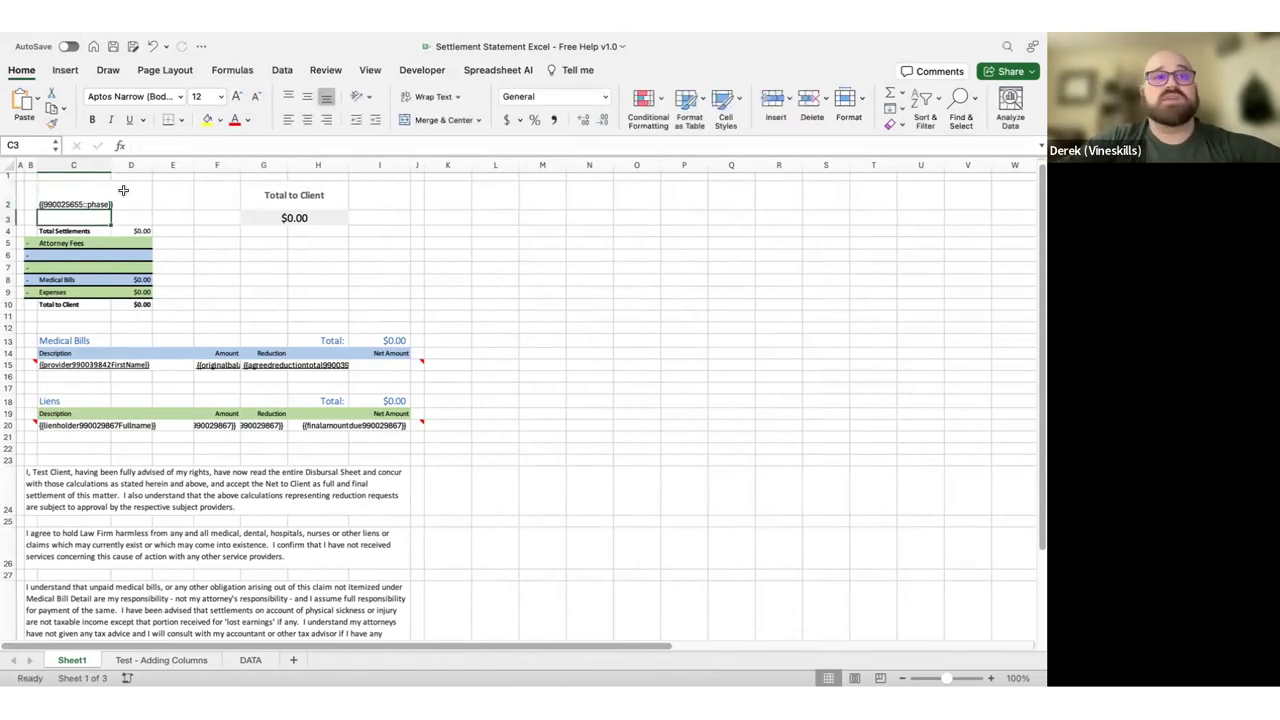
left_click_drag(113, 168, 120, 168)
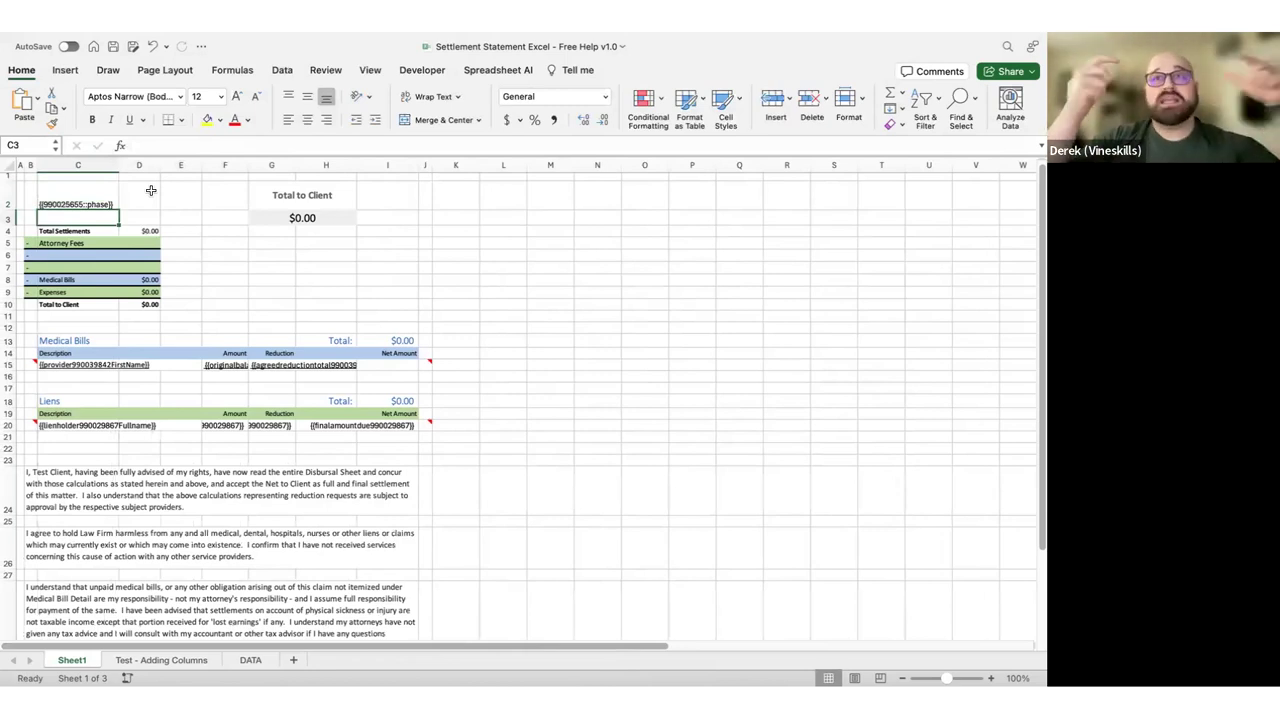
left_click(126, 199)
left_click(101, 200)
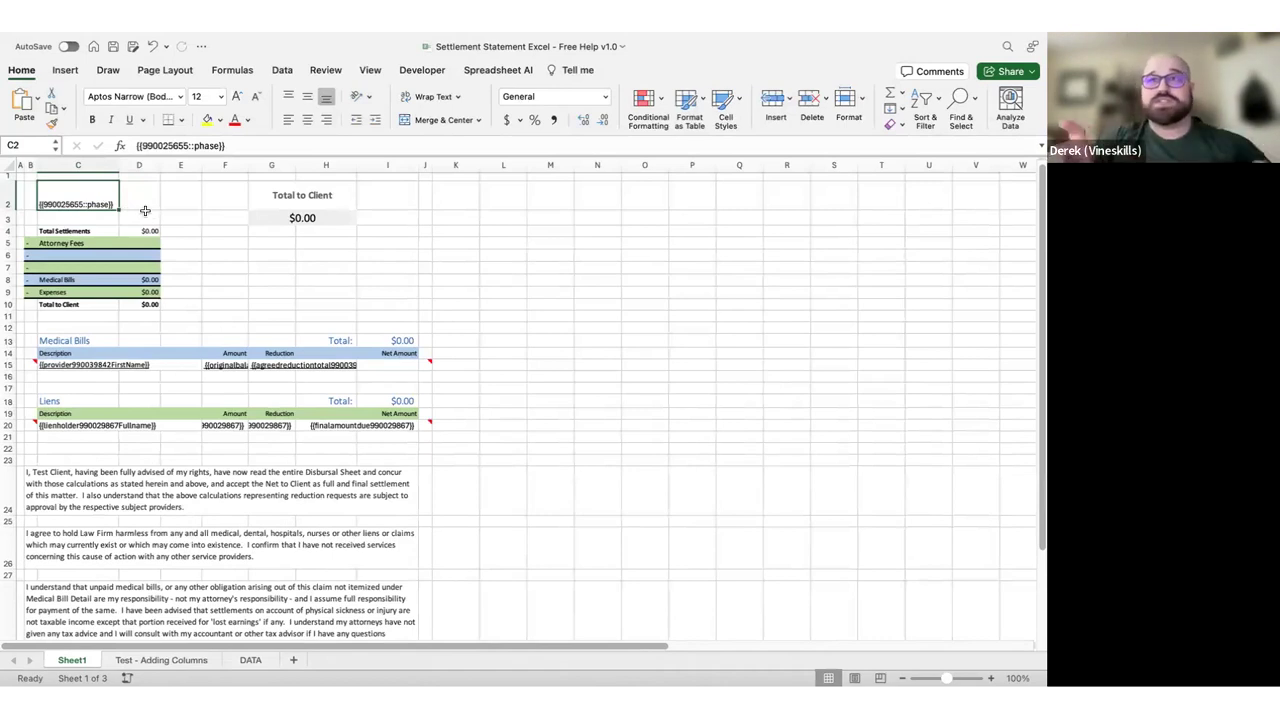
left_click_drag(188, 145, 140, 145)
left_click(90, 204)
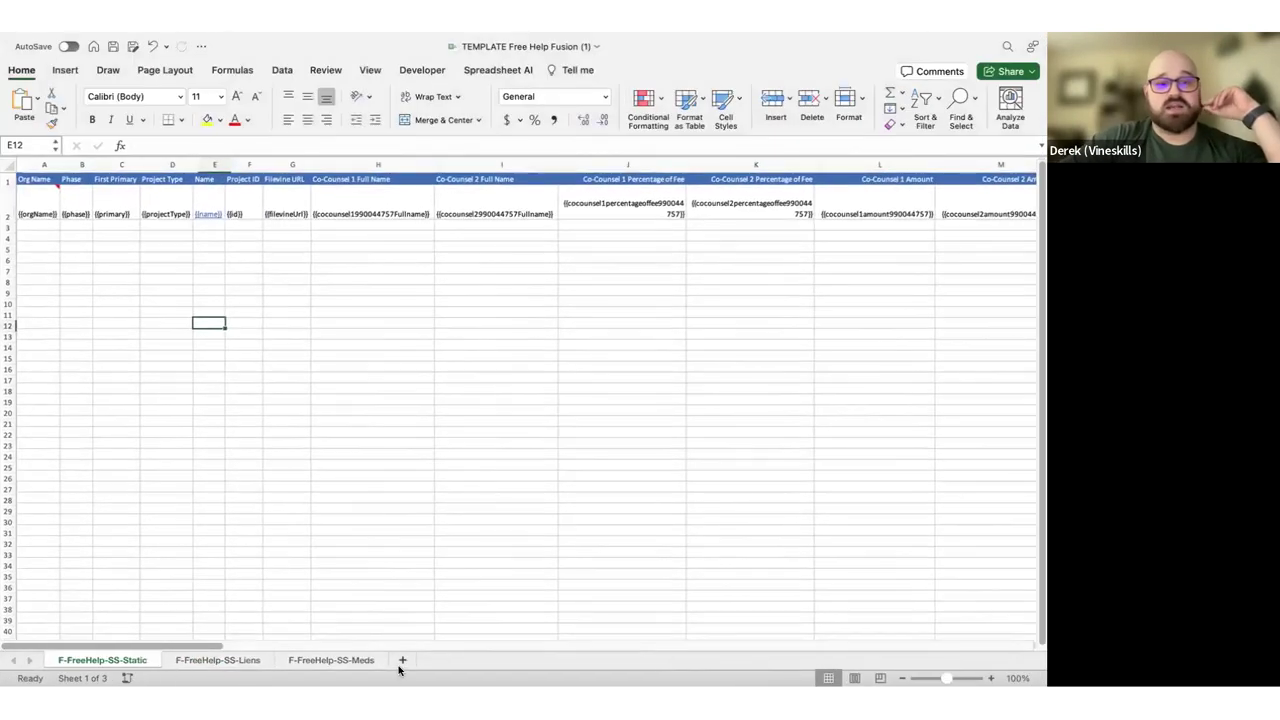
Add a new blank worksheet to the template workbook and move it in front of F-FreeHelp-SS-Static
left_click(402, 660)
left_click_drag(187, 660, 94, 660)
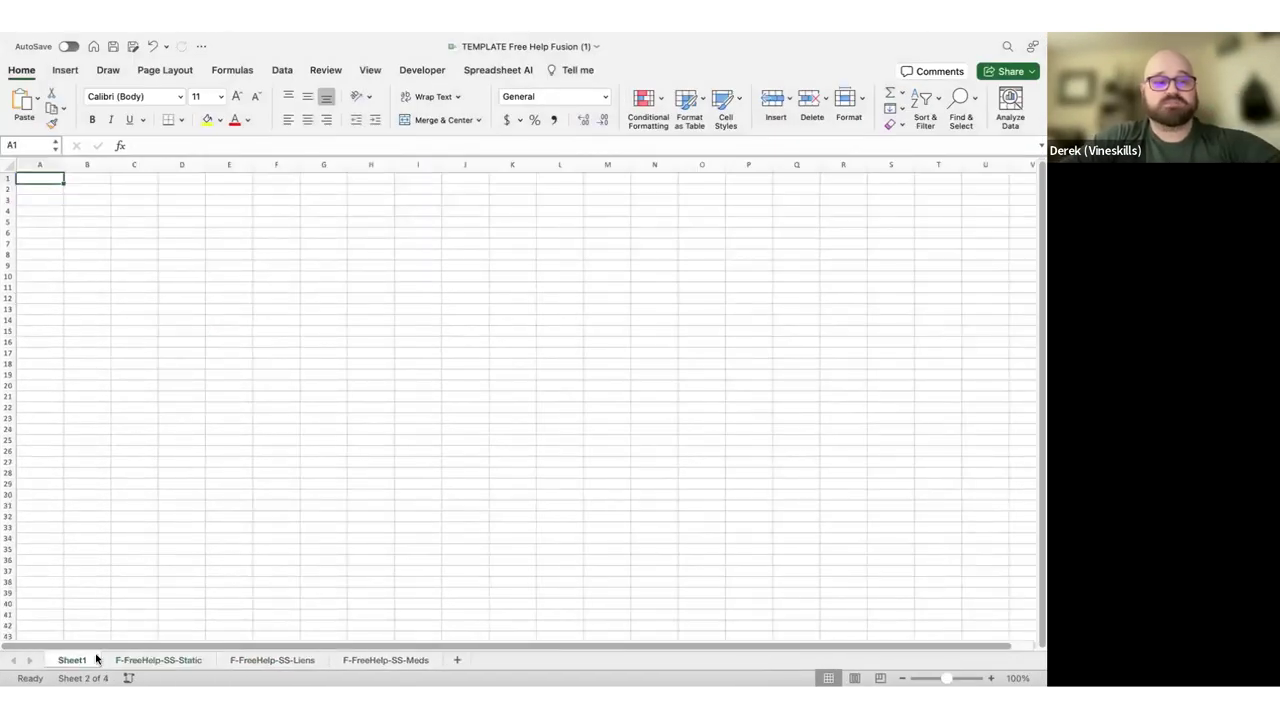
right_click(64, 666)
left_click(258, 459)
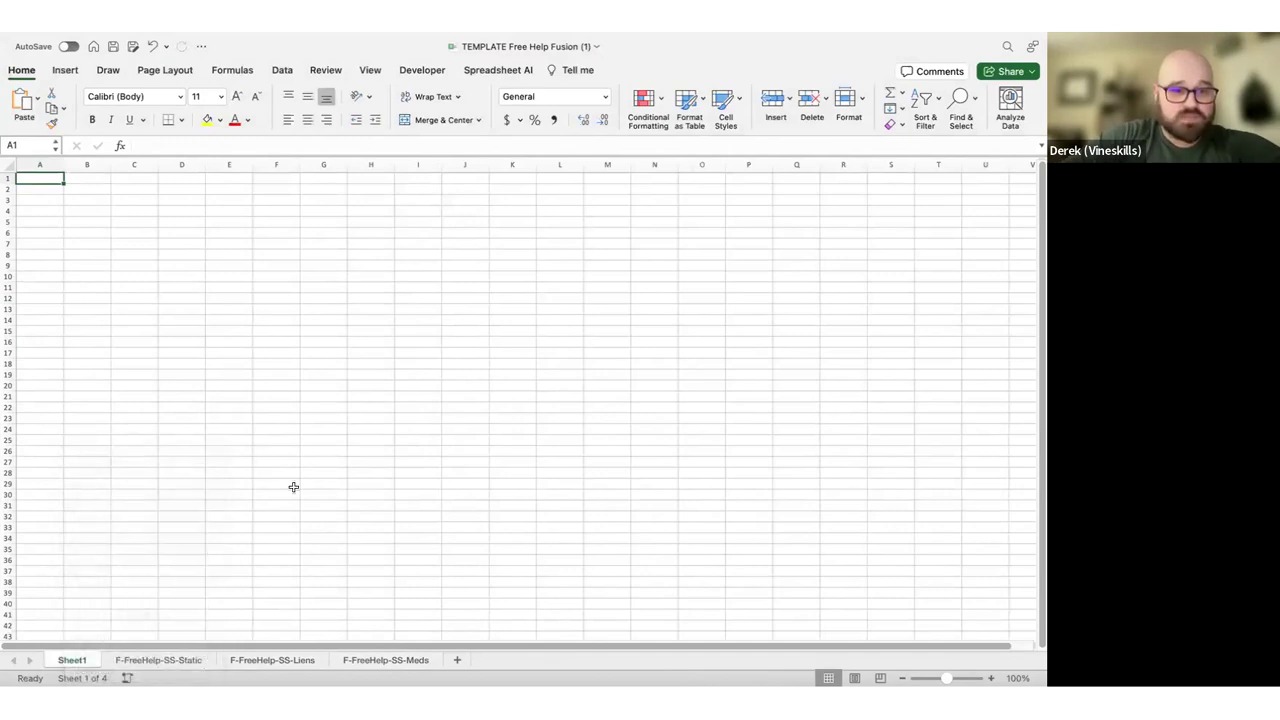
left_click(116, 662)
left_click(86, 662)
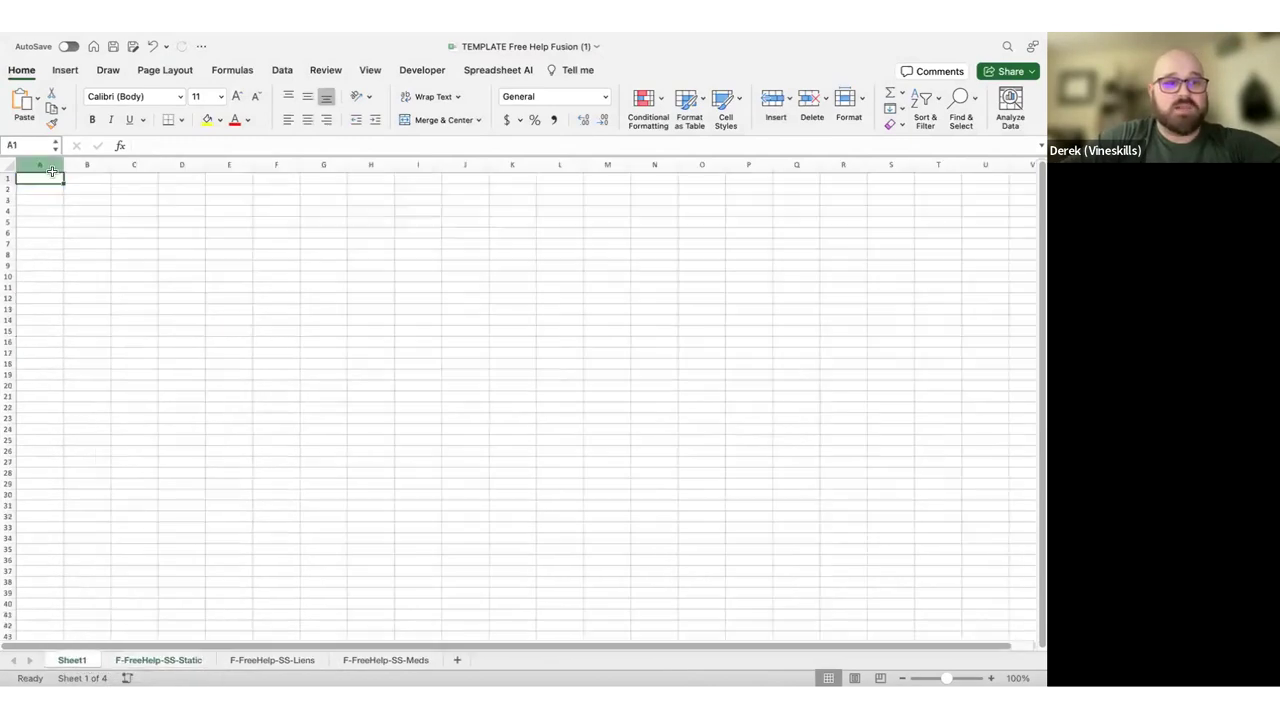
Enter the heading "Client Details:" in cell A3 of Sheet1
left_click(61, 198)
type("Client")
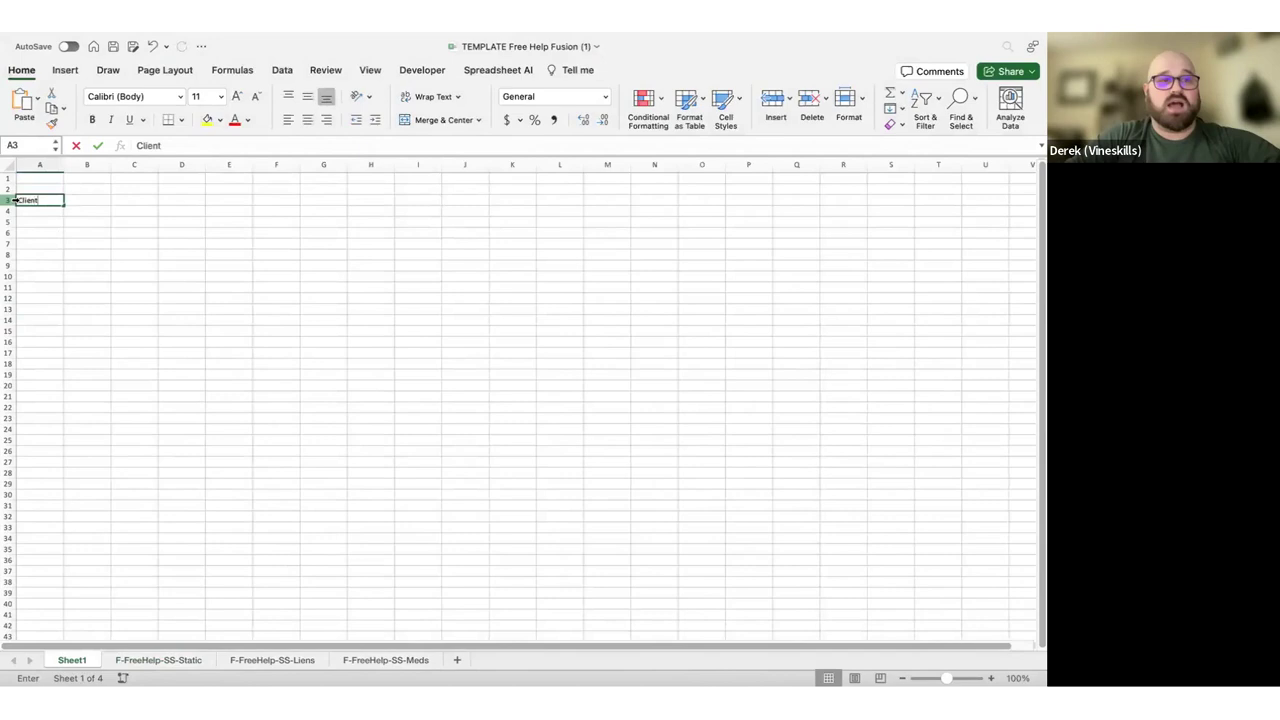
type(" Details:")
key("Return")
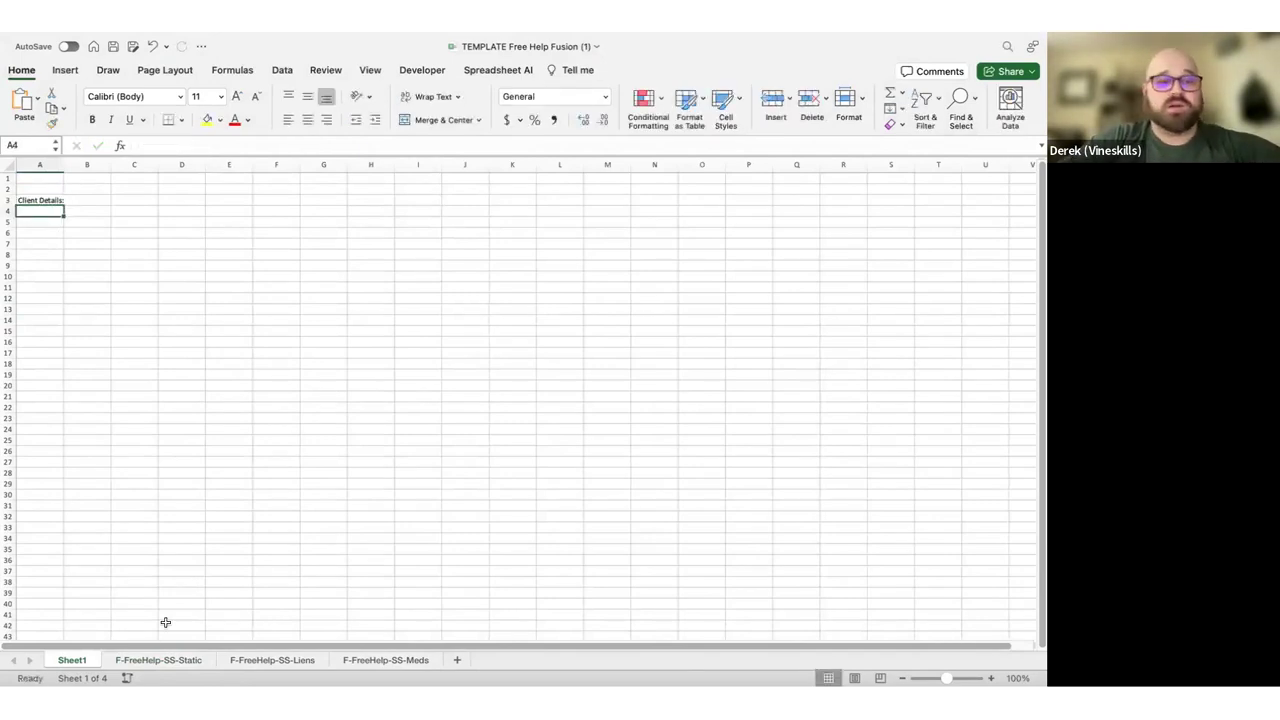
Copy the merge fields A2:J2 from the F-FreeHelp-SS-Static sheet into Sheet1 starting at cell A4
left_click(145, 660)
left_click(426, 309)
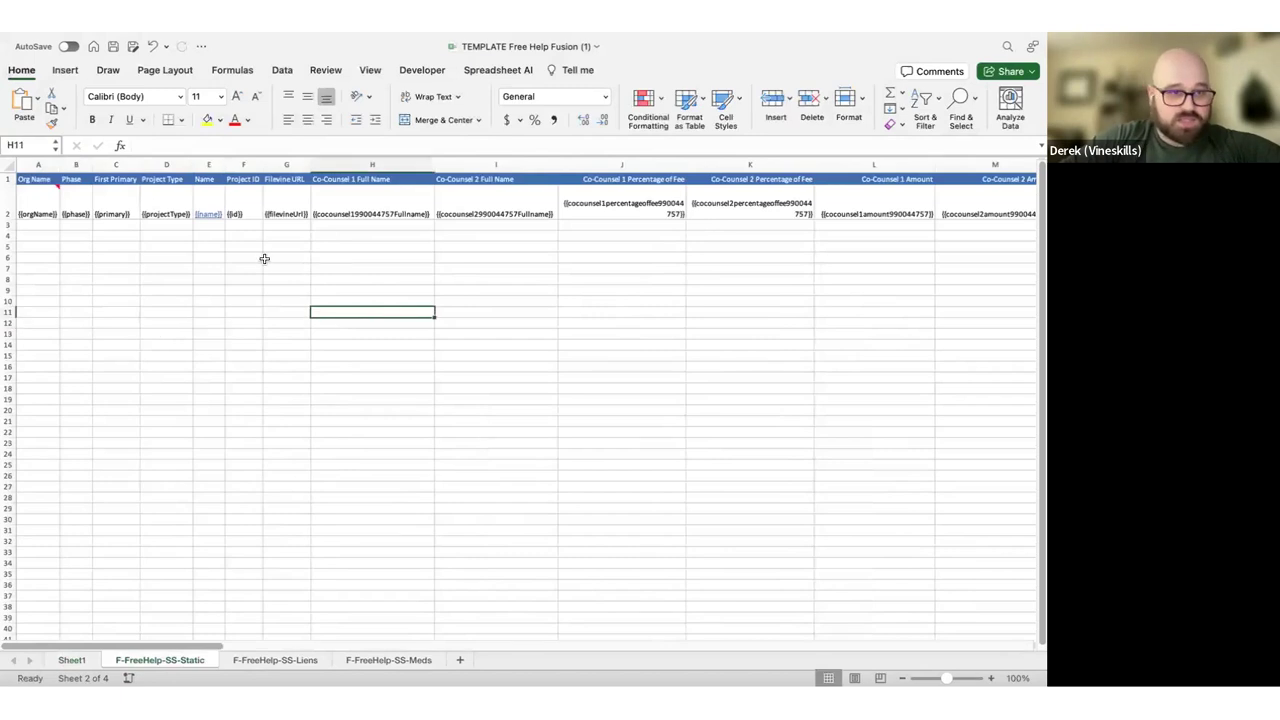
left_click_drag(40, 203, 592, 190)
key("super+c")
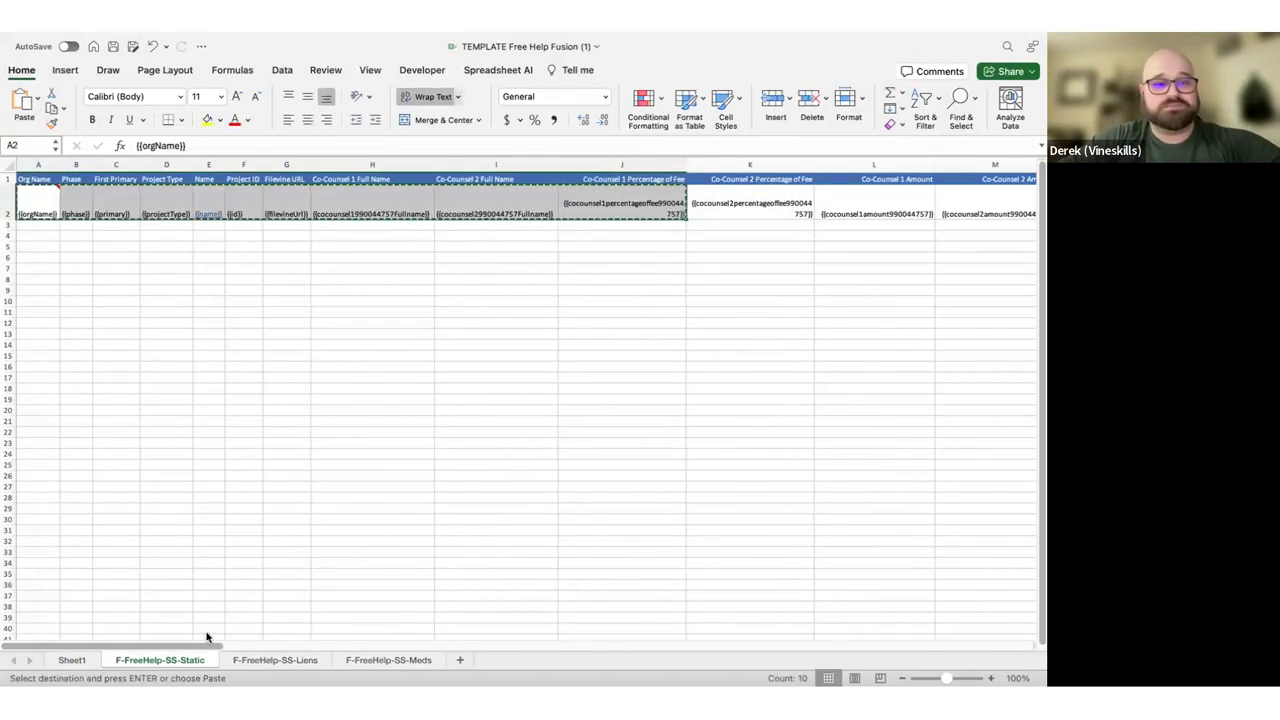
left_click(72, 660)
key("super+v")
left_click(419, 398)
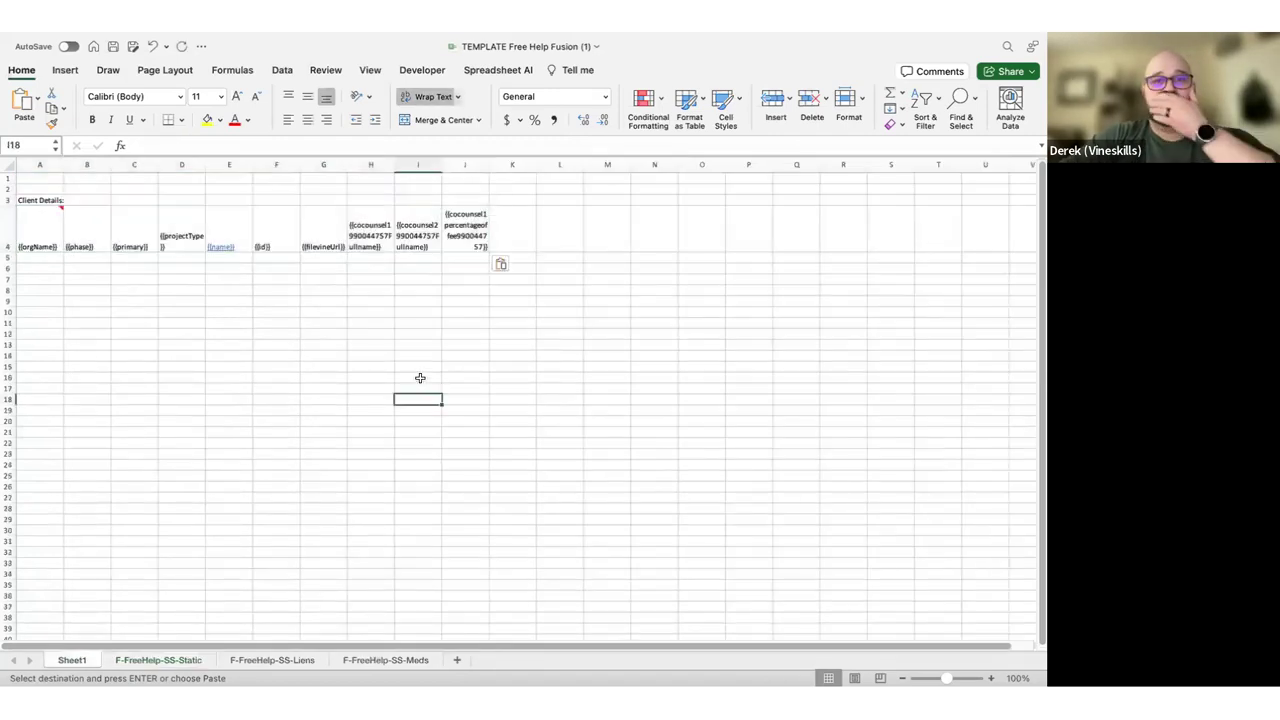
left_click(506, 237)
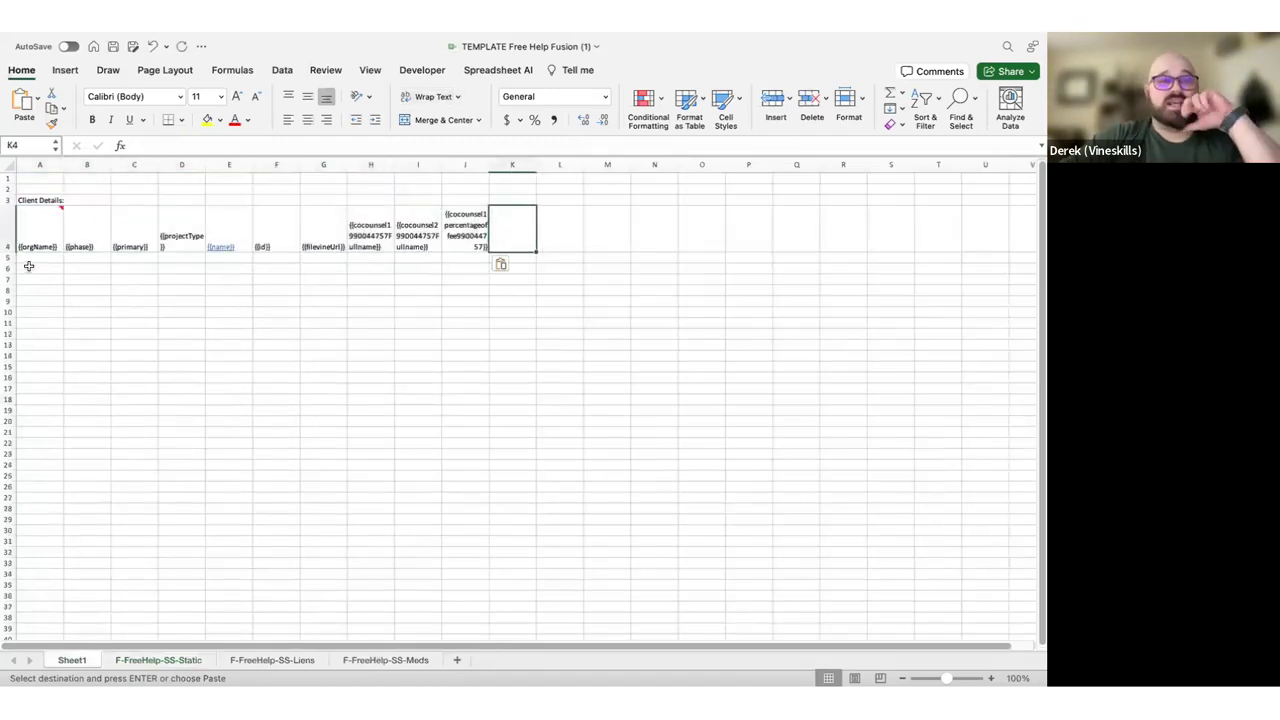
Add a new note reading "##END_" to cell J4 on Sheet1, at the end of the pasted merge field row
left_click(372, 660)
left_click(86, 660)
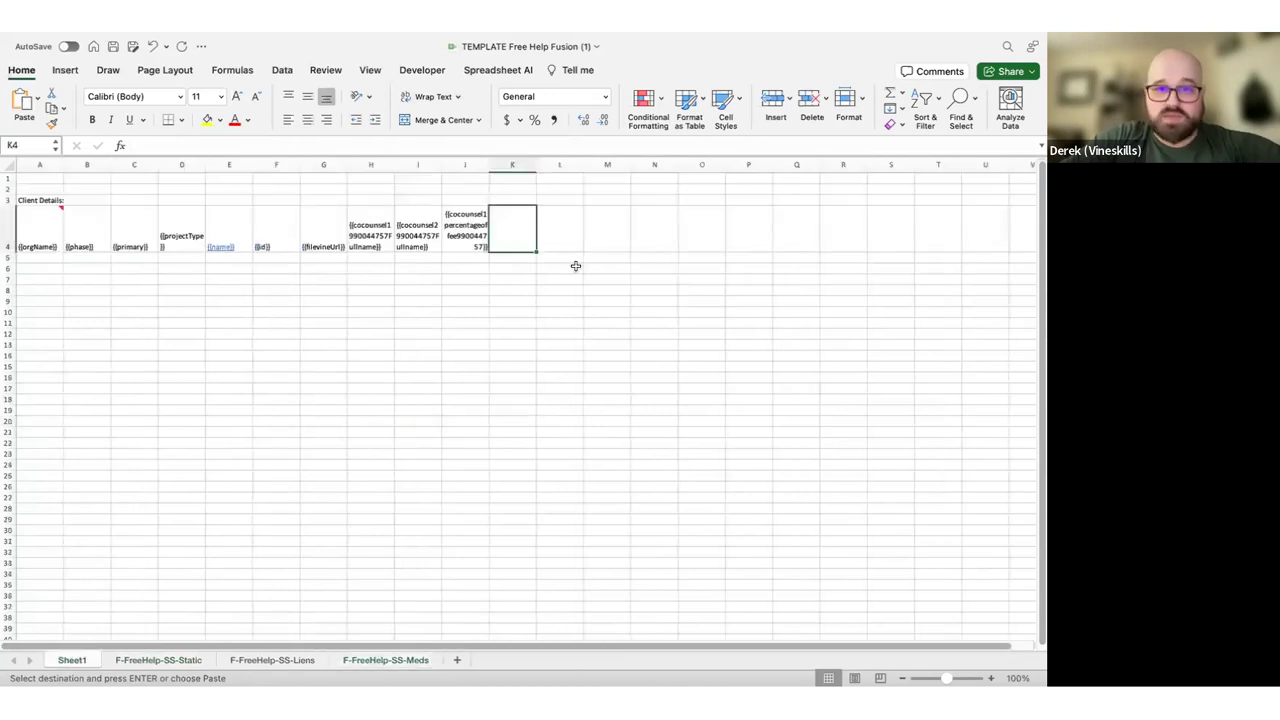
left_click(465, 238)
right_click(465, 238)
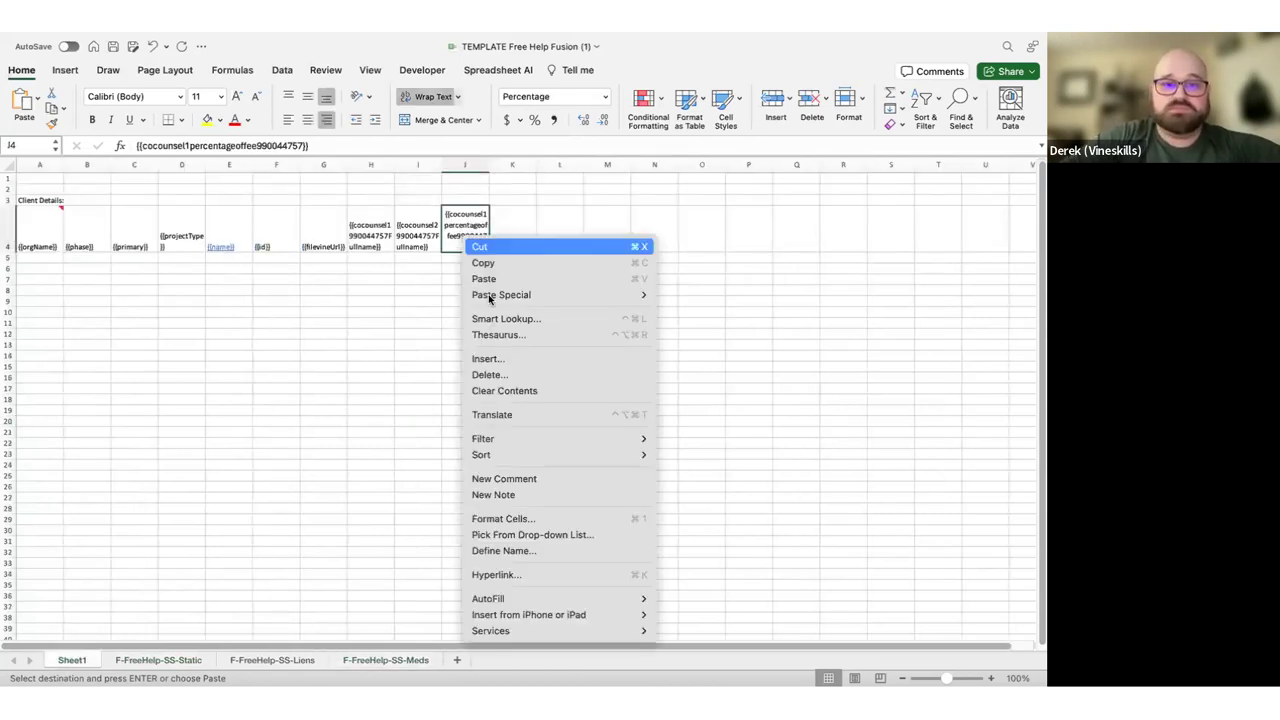
left_click(545, 495)
type("##END_")
left_click(594, 299)
left_click(408, 331)
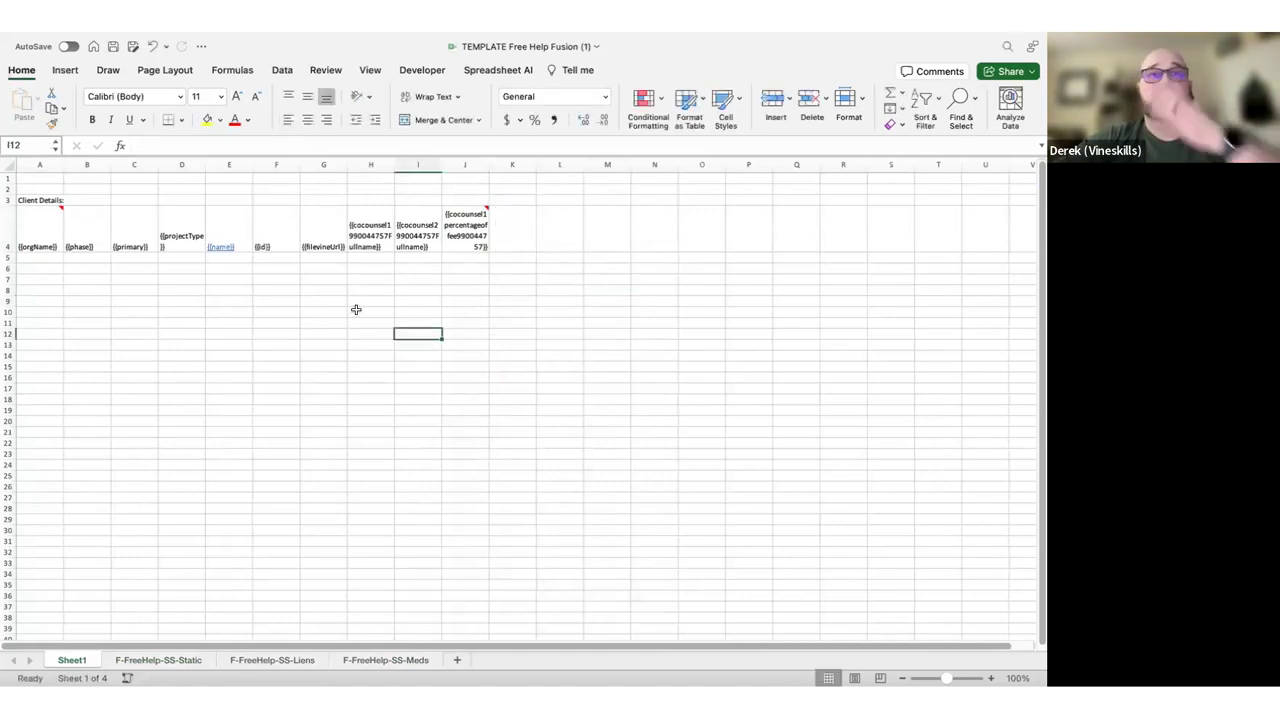
Try filling the A4:J4 merge field row down the rows below, undo the fill and reselect A4:J4
left_click_drag(23, 240, 481, 371)
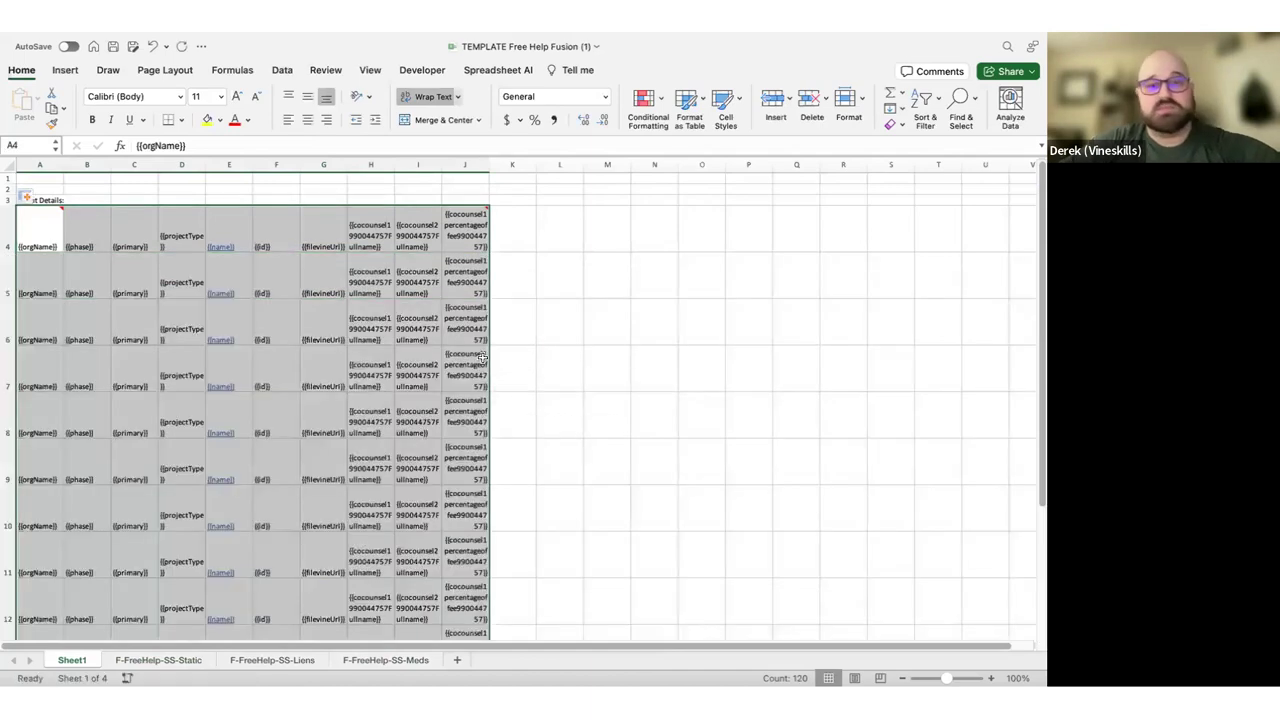
key("super+z")
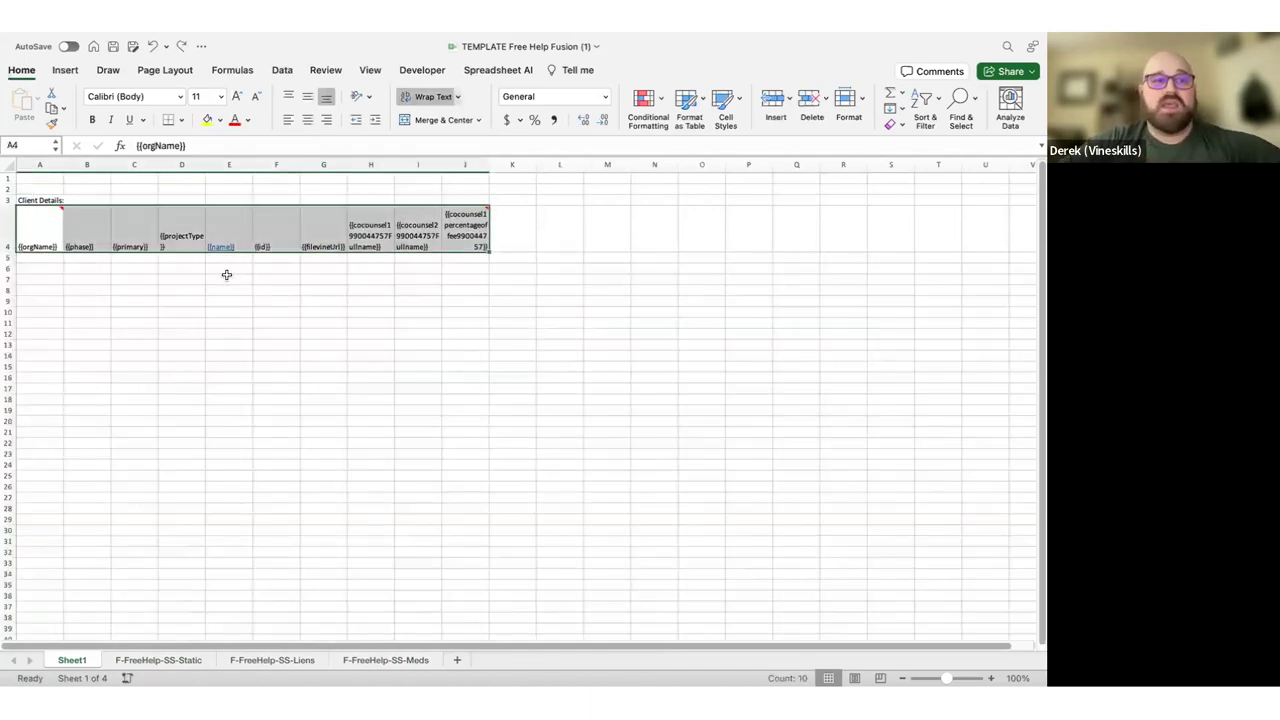
left_click(226, 271)
left_click(45, 204)
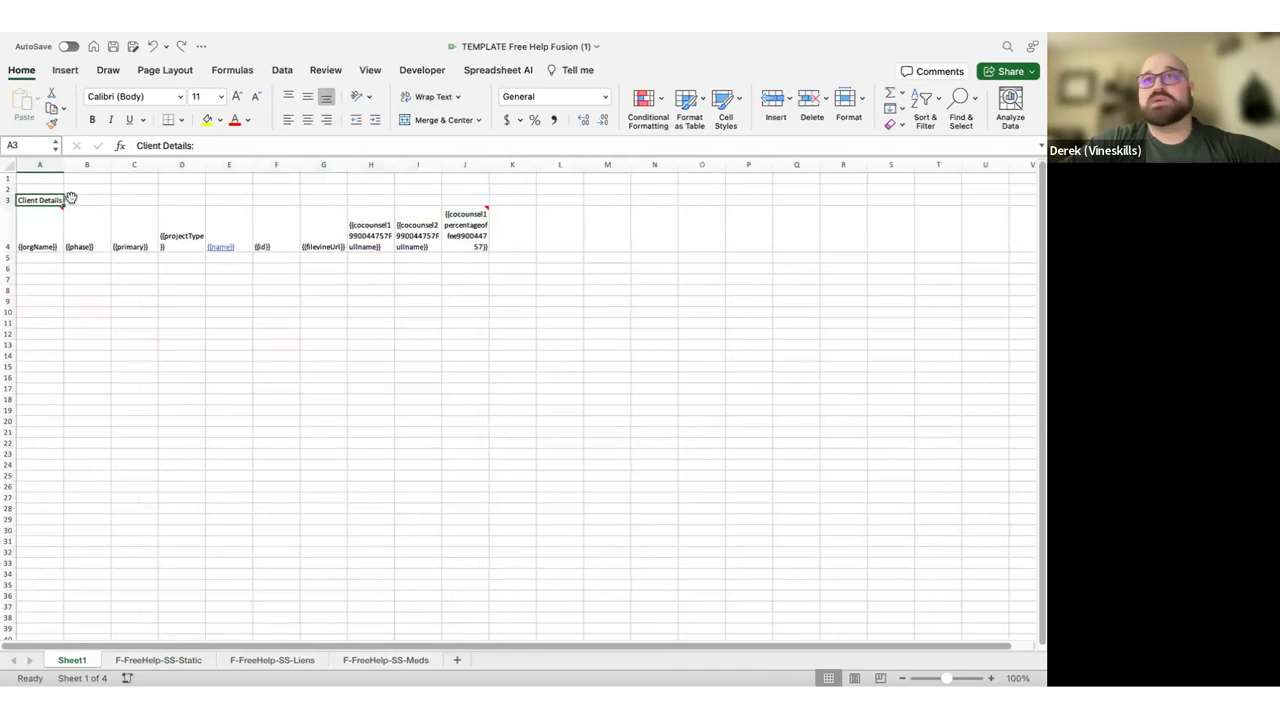
left_click_drag(37, 220, 465, 220)
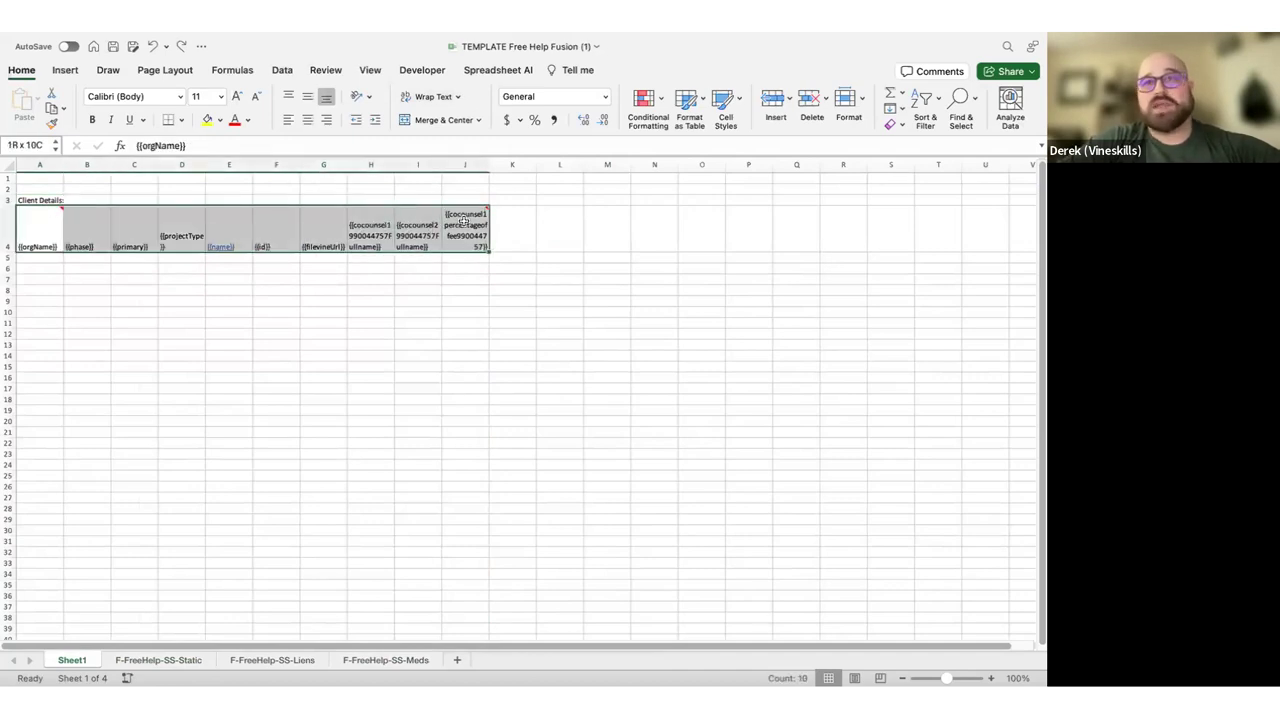
Review the repeat notes on the first and last merge fields of the Client Details row, cells A4 and J4
left_click(296, 365)
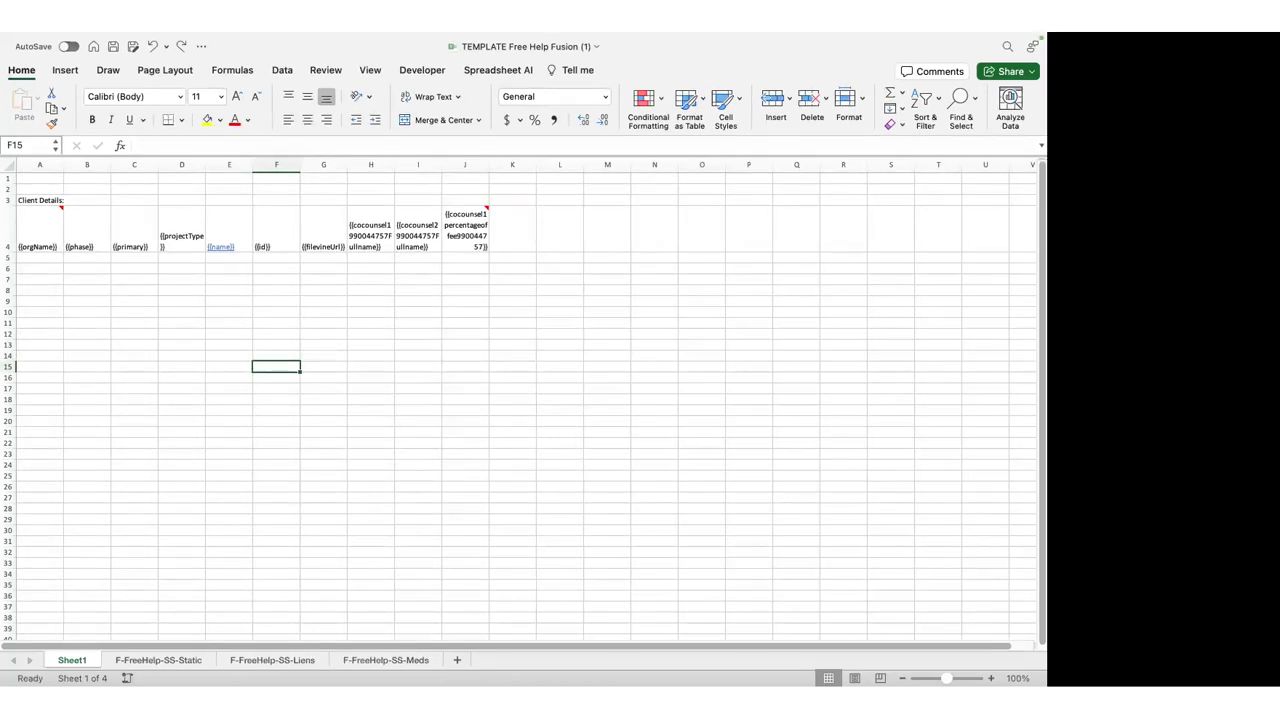
left_click(210, 278)
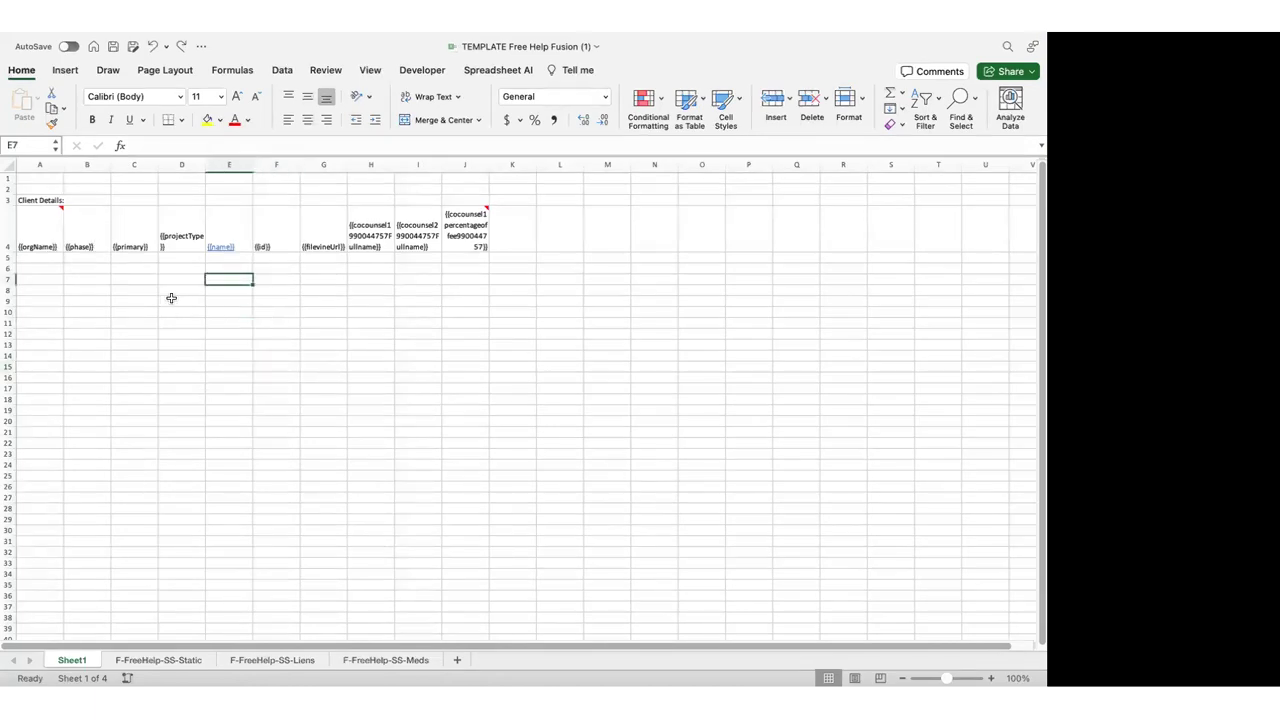
left_click(465, 248)
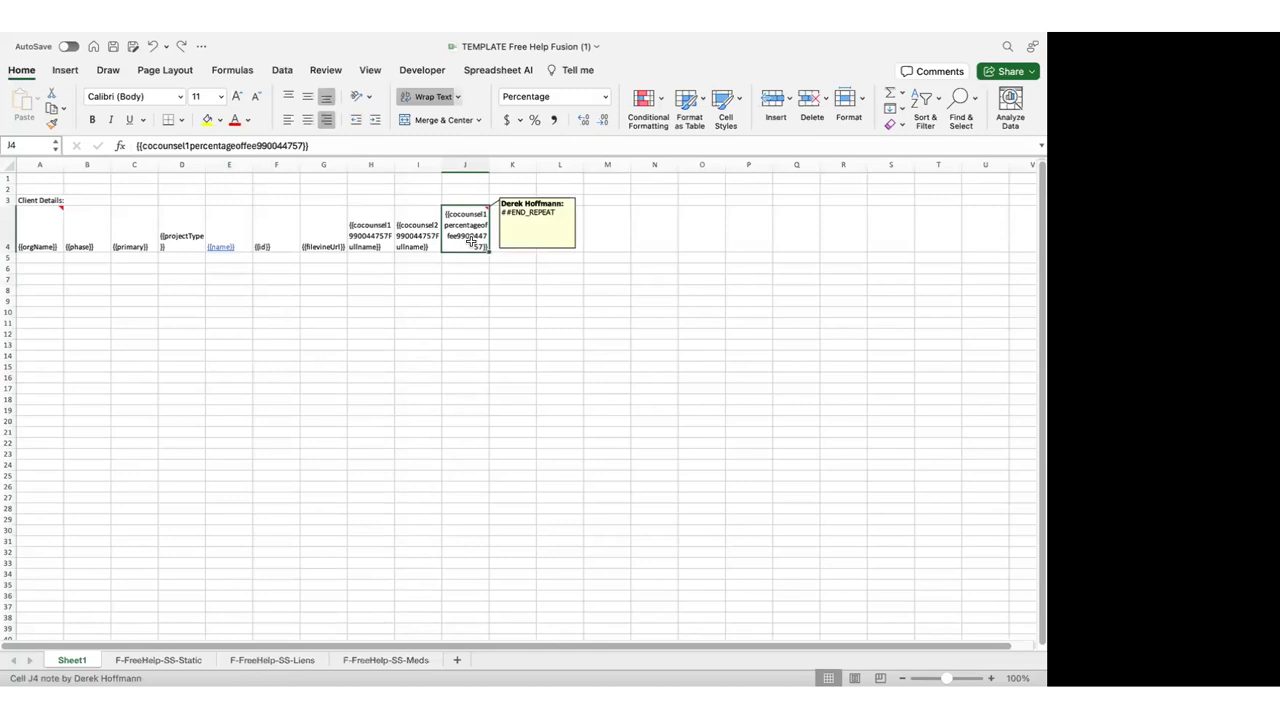
left_click(42, 228)
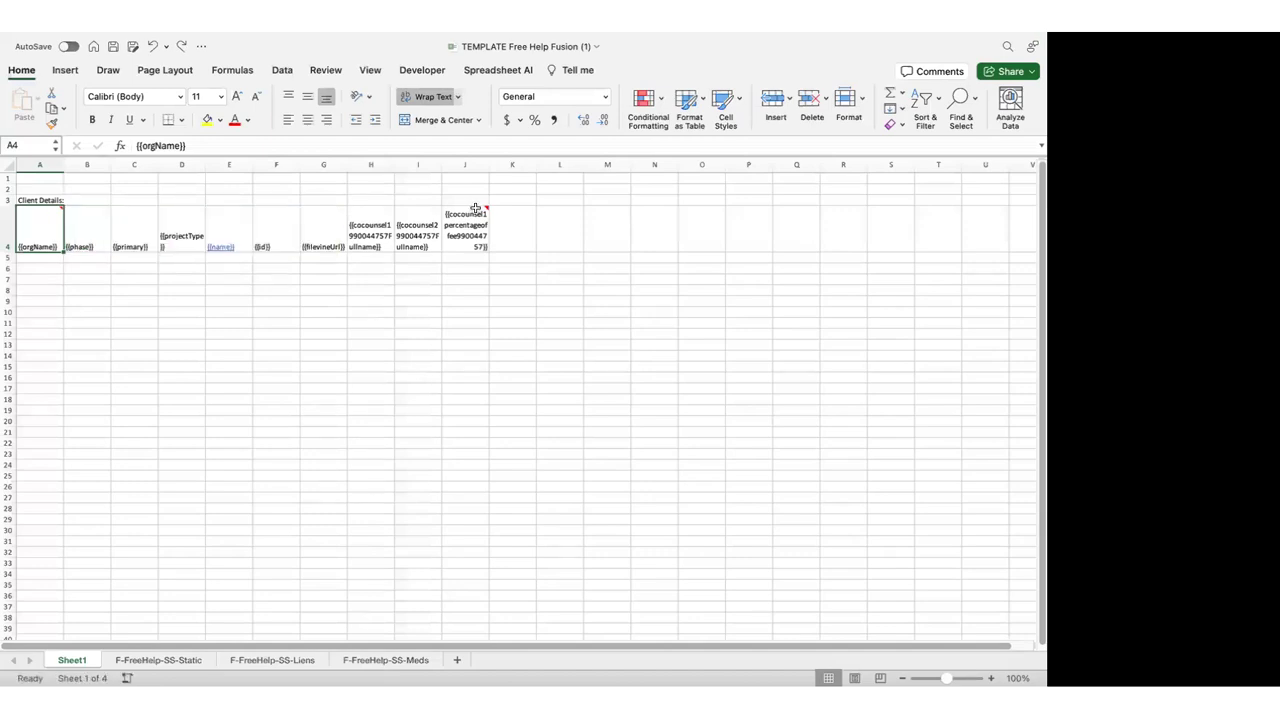
mouse_move(480, 214)
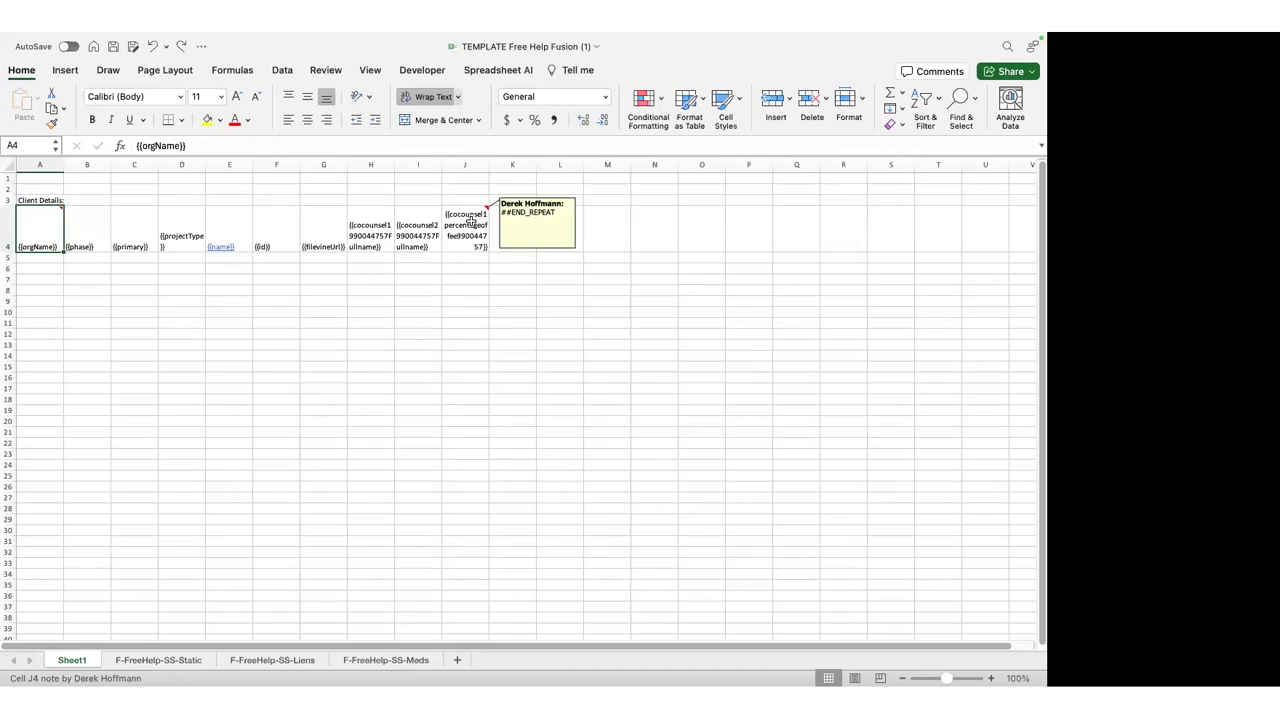
left_click(466, 223)
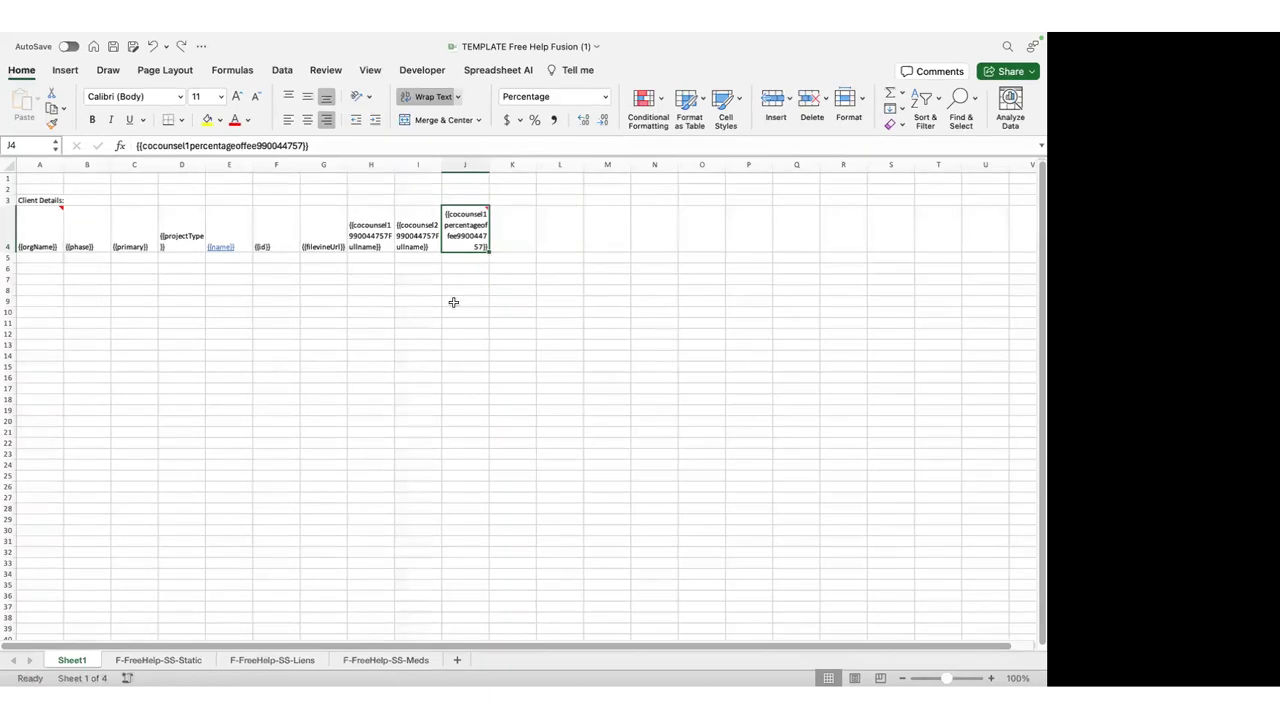
Move the {{phase}} merge field from cell B4 up to cell B2, outside the repeating row
left_click(115, 238)
left_click(66, 226)
left_click_drag(77, 226, 89, 194)
key("Right")
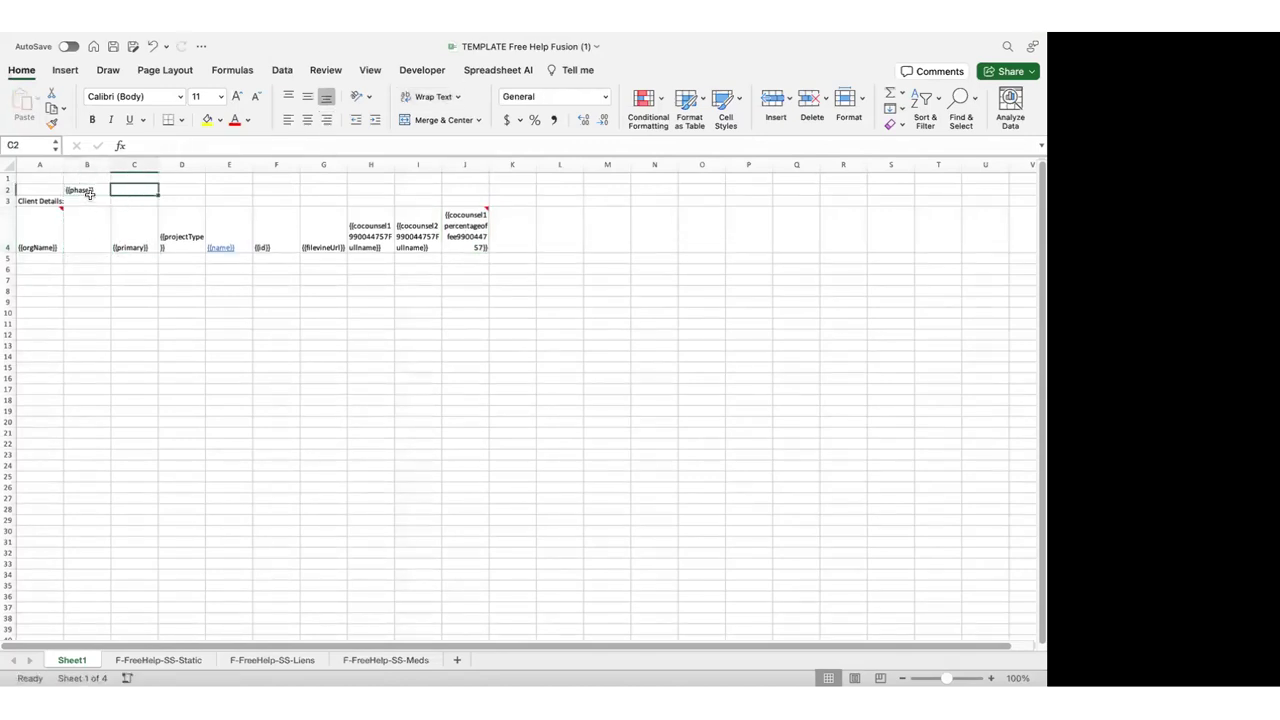
left_click(92, 190)
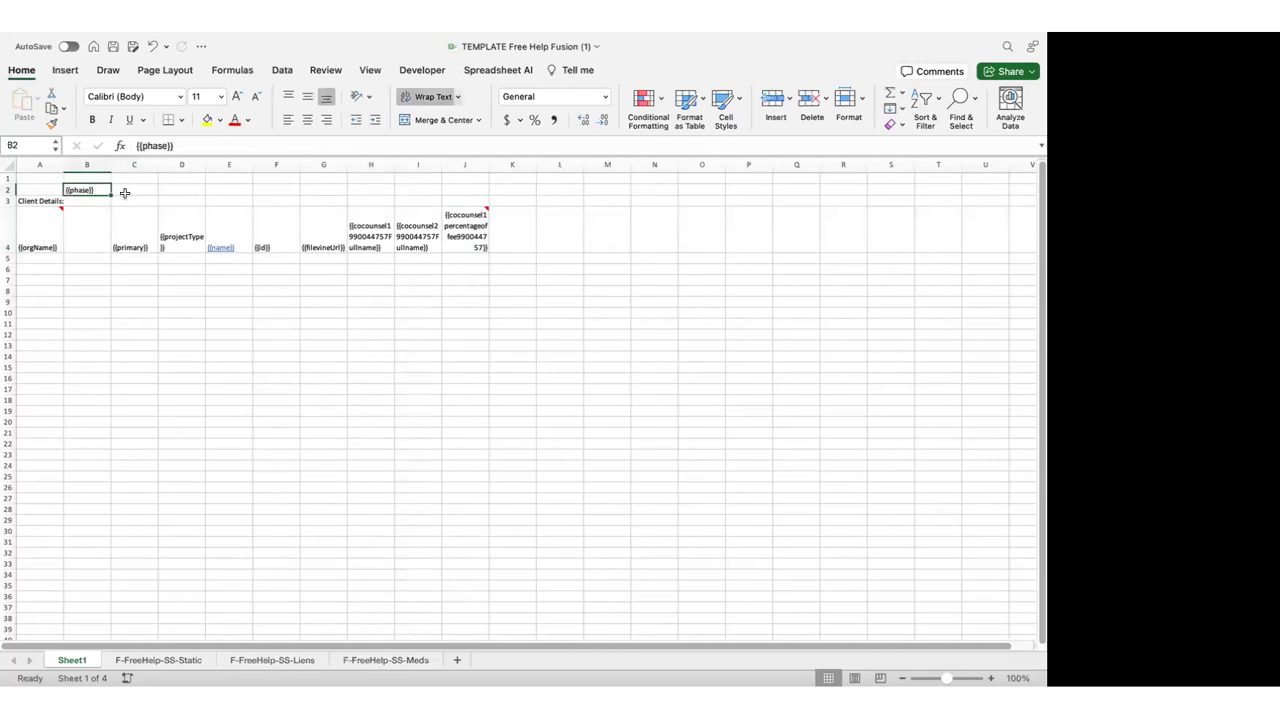
Delete column B from Sheet1 and select the remaining merge fields in A4:I4 to check the repeating range
left_click(86, 161)
right_click(86, 161)
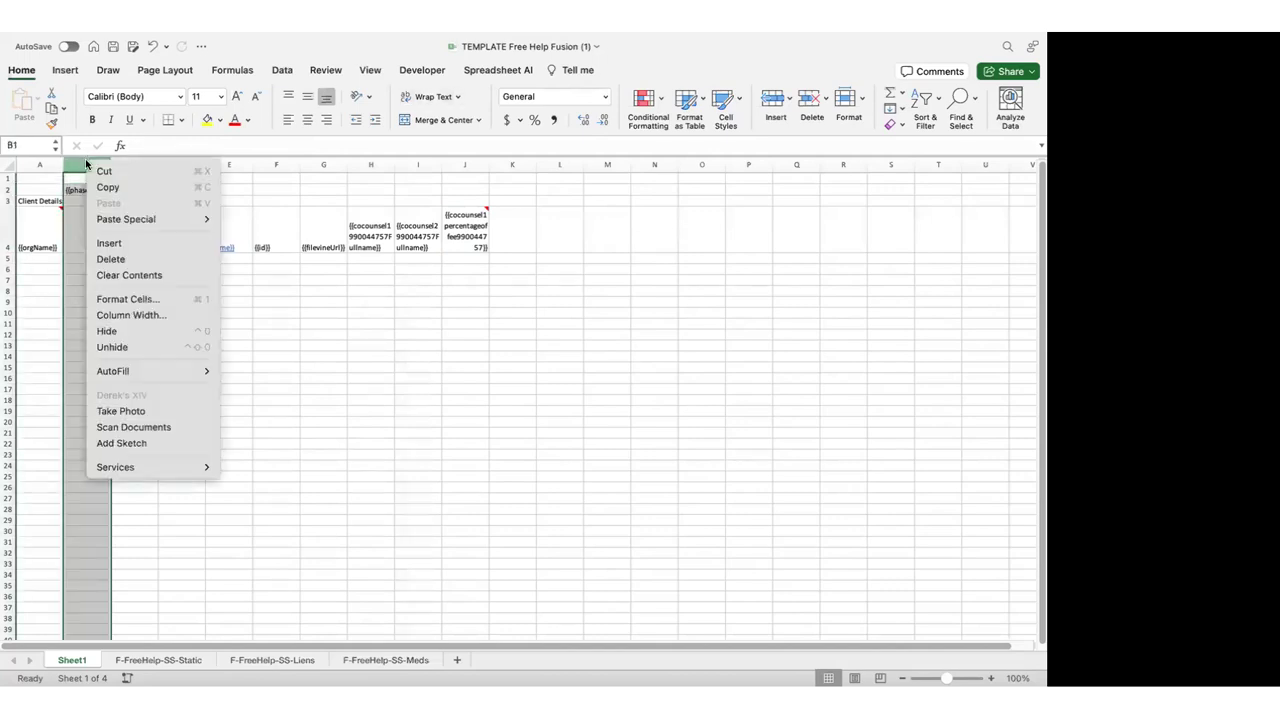
left_click(120, 254)
left_click_drag(291, 331, 323, 333)
left_click_drag(43, 241, 419, 238)
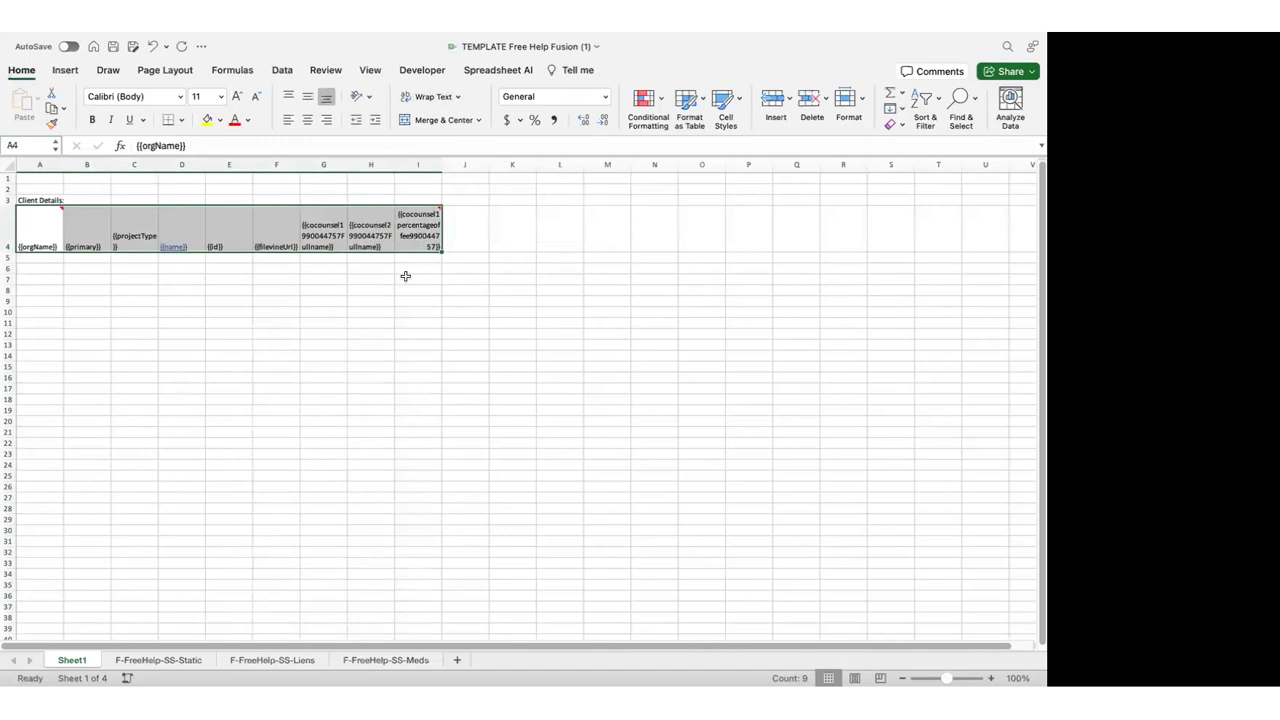
left_click(360, 365)
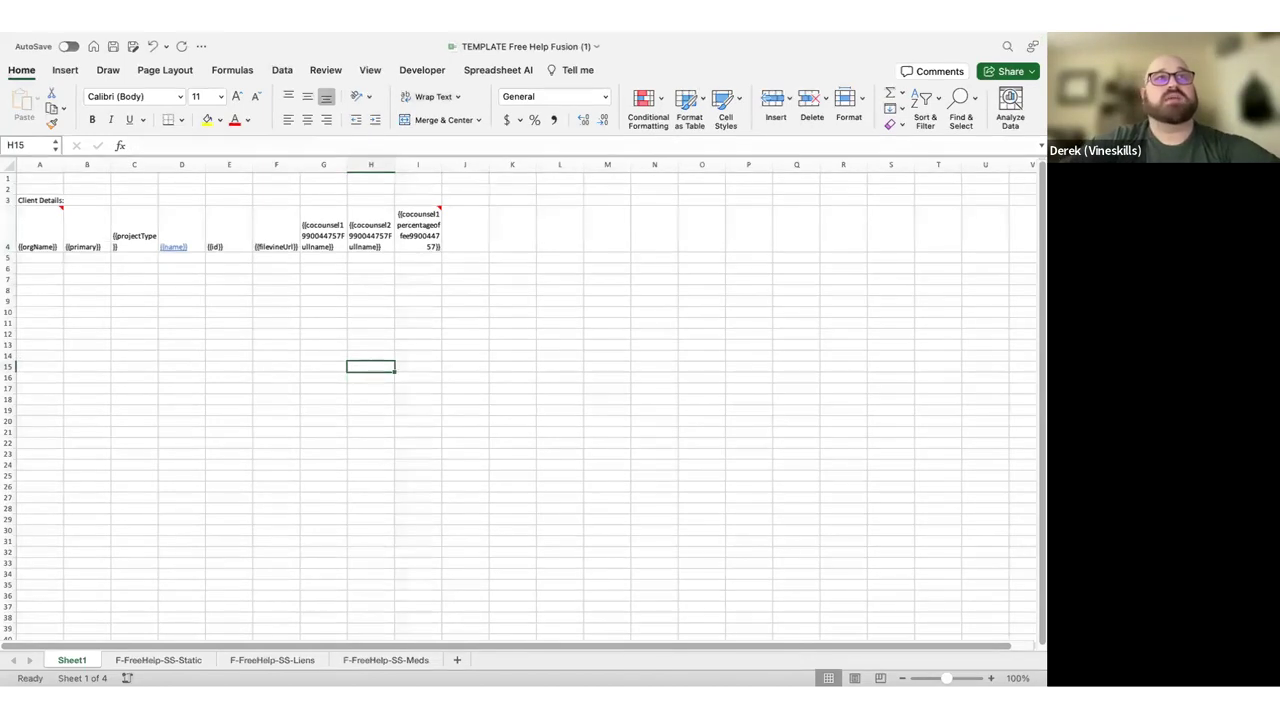
left_click(67, 356)
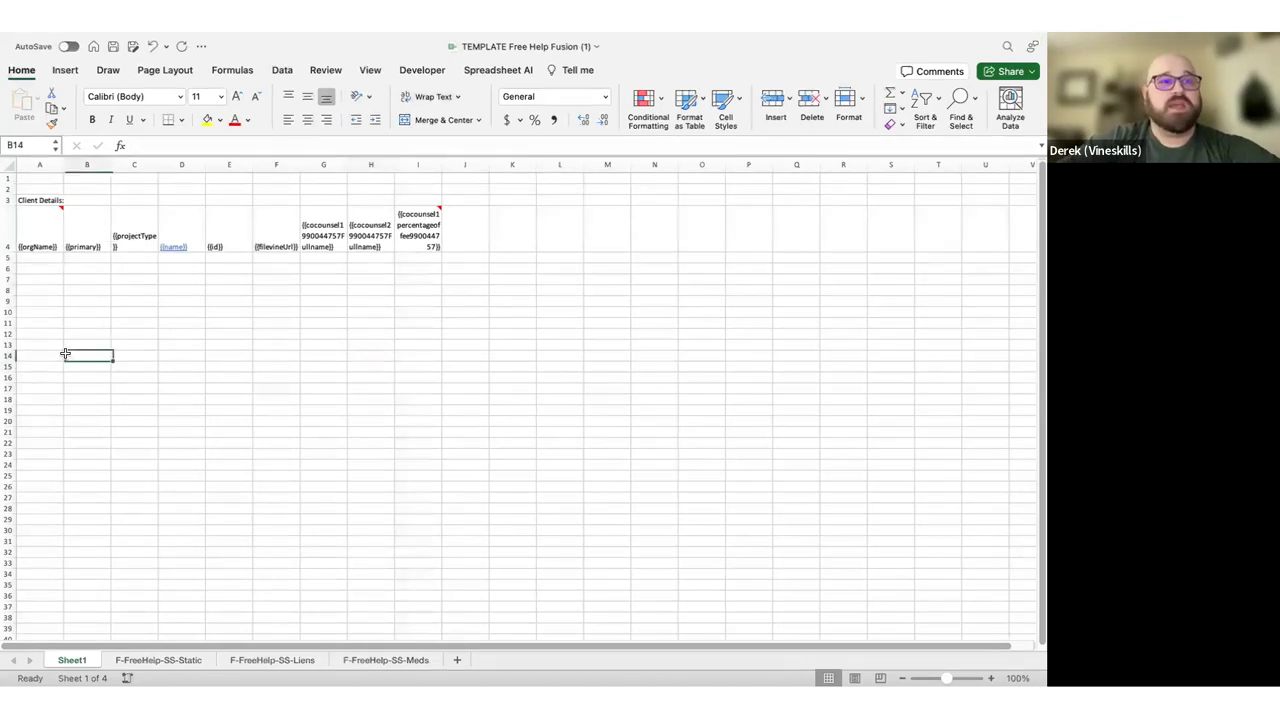
Open the F-FreeHelp-SS-Static sheet, switch to Filevine and review the reports included in Free Help Fusion
left_click(164, 666)
key("ctrl+Right")
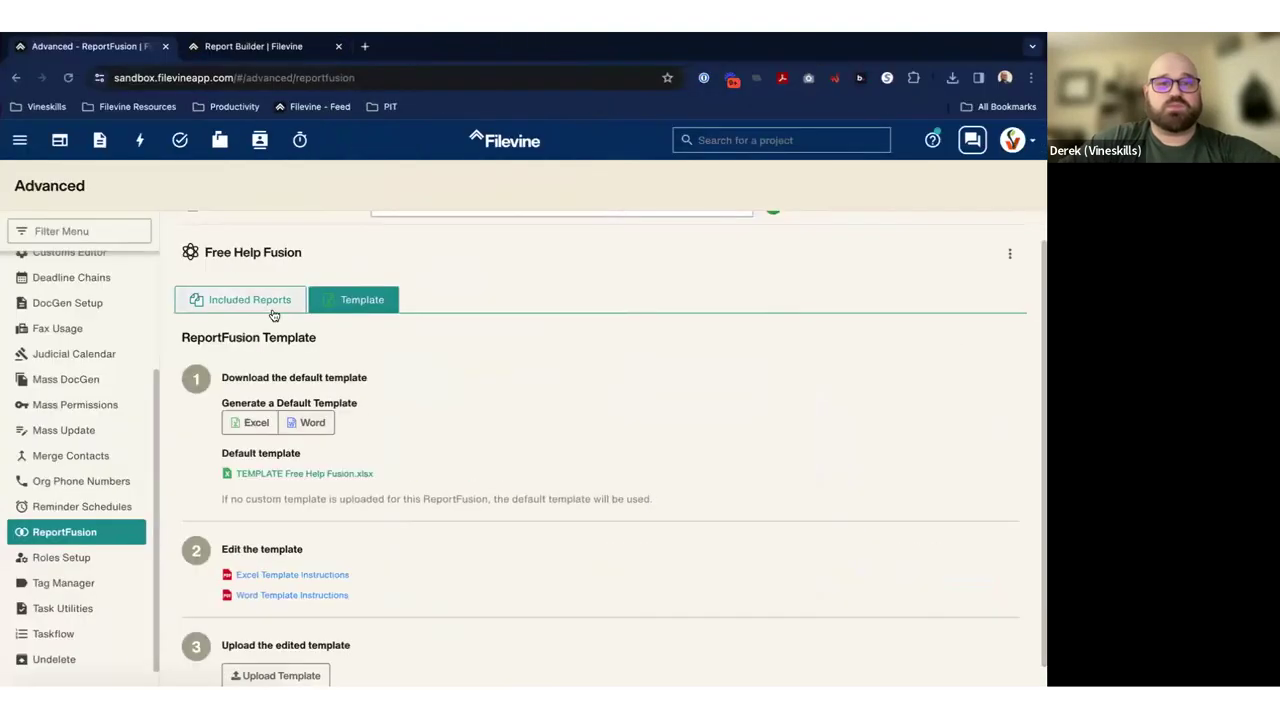
left_click(270, 305)
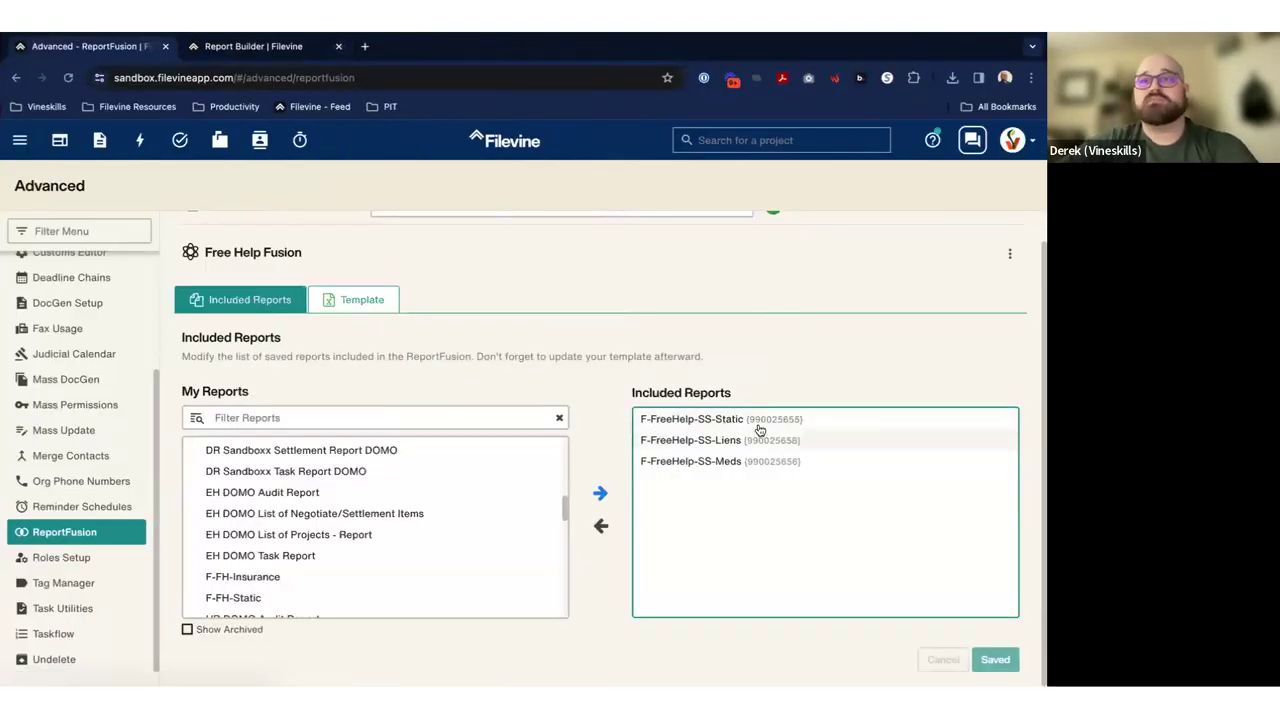
key("ctrl+Left")
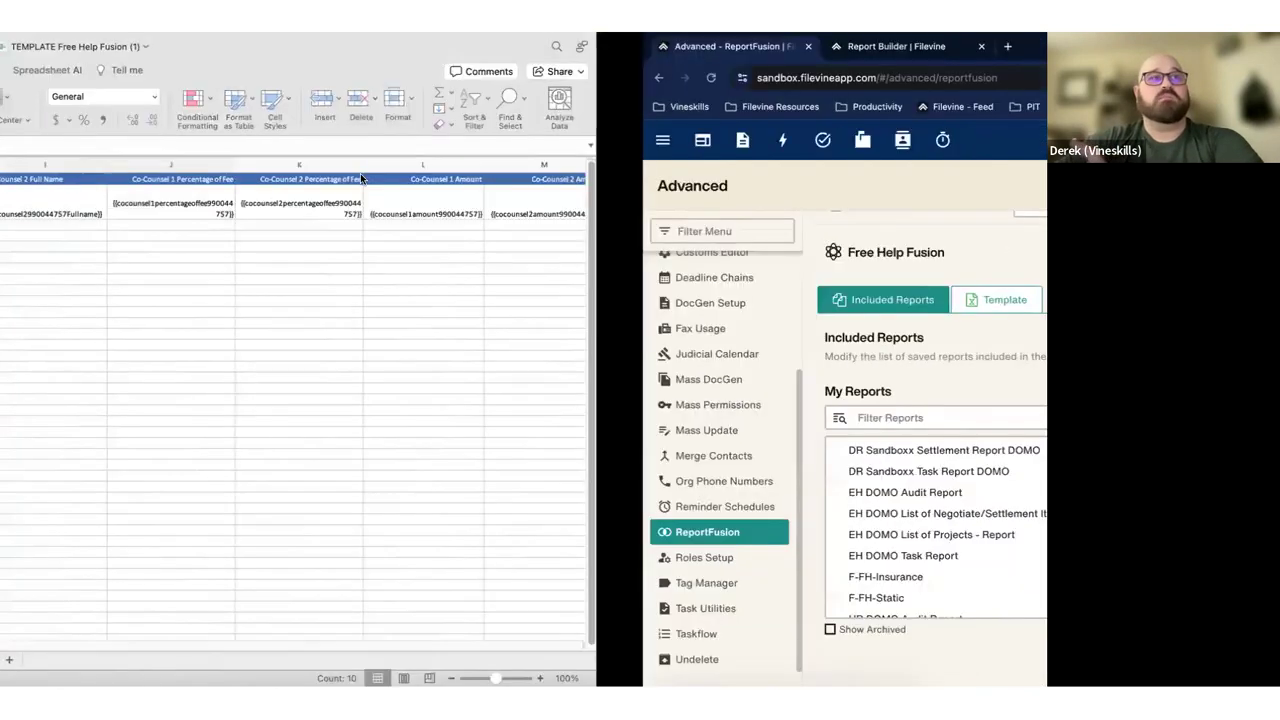
Open the note on the {{orgName}} cell A2 for editing and examine the report name and ID in its begin-repeat tag
left_click(131, 265)
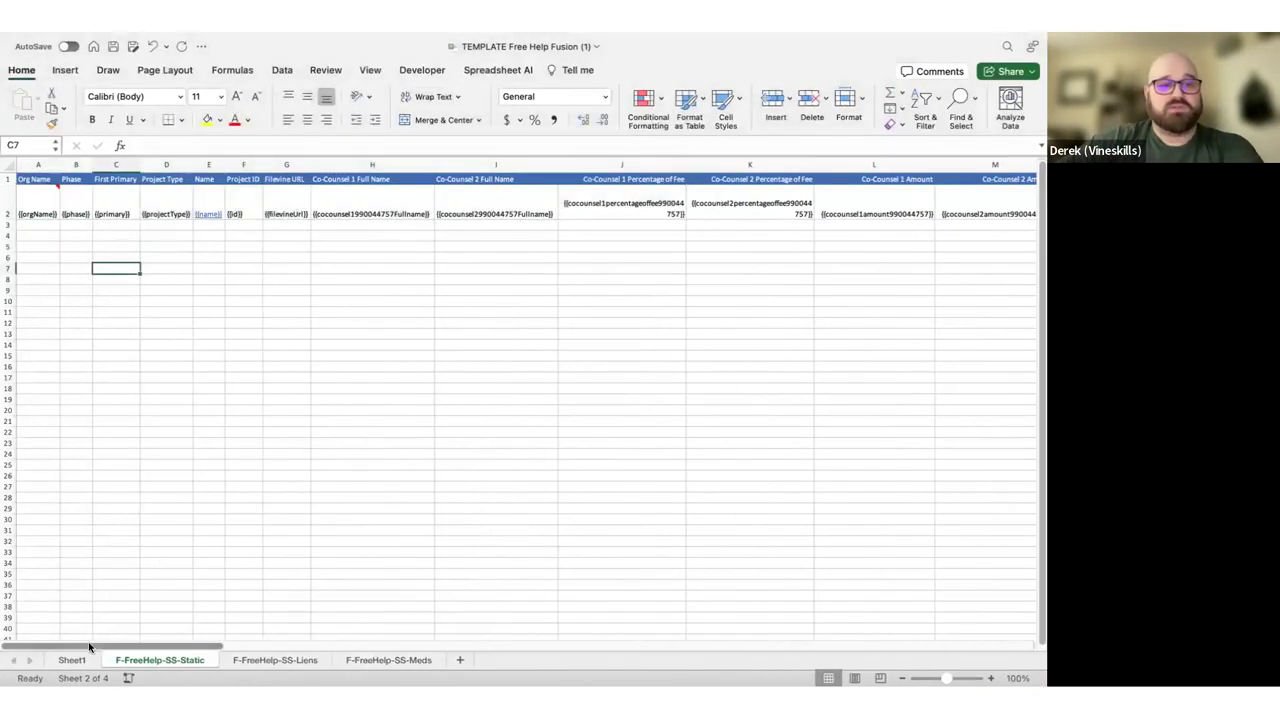
mouse_move(37, 207)
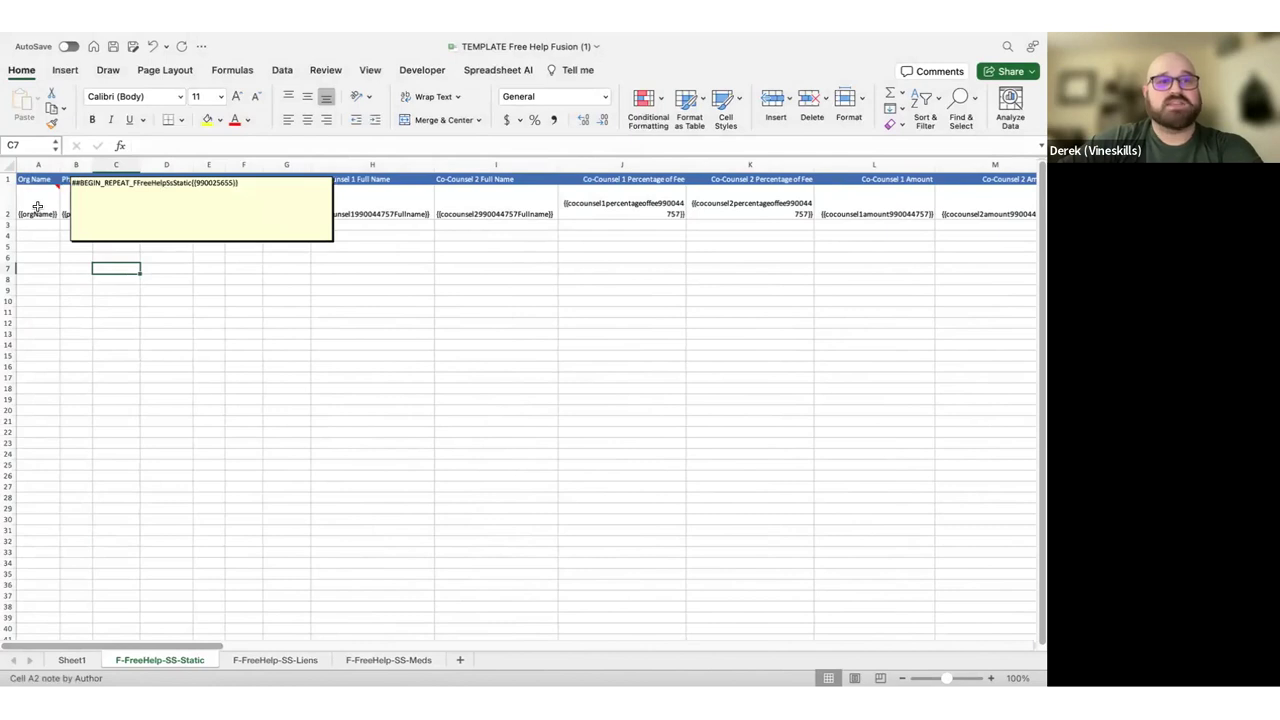
left_click(584, 46)
left_click(134, 273)
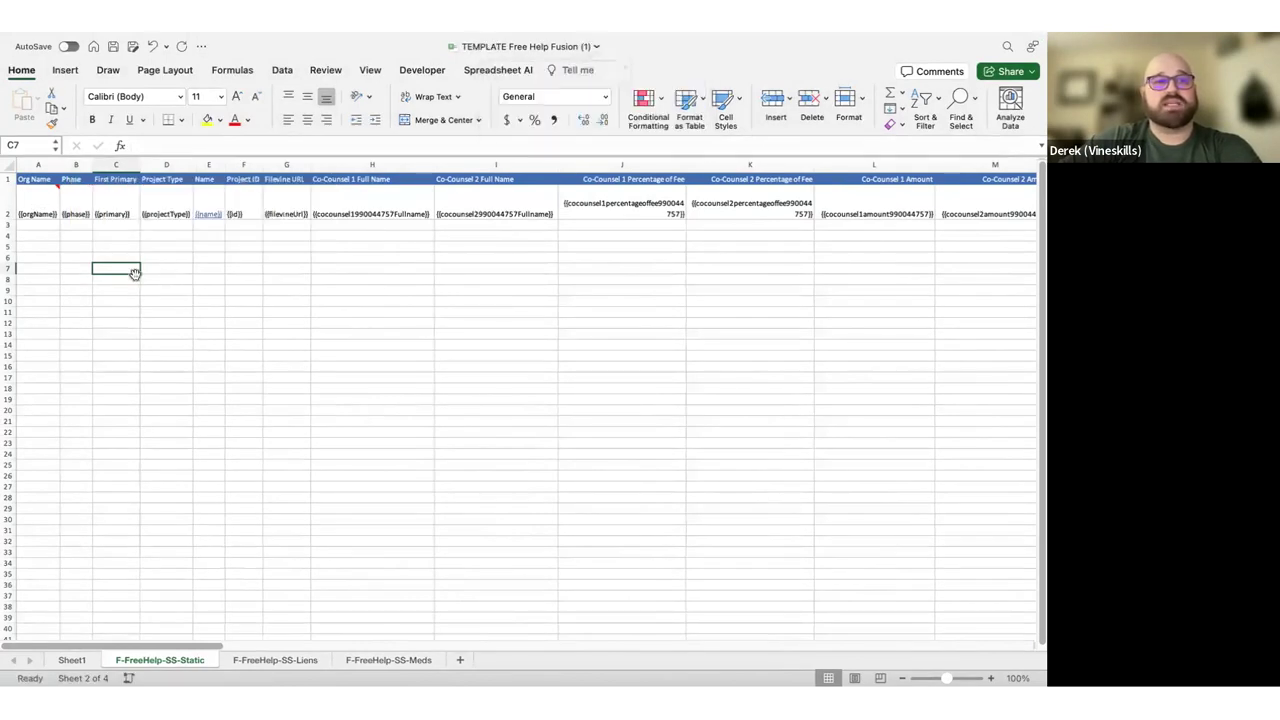
right_click(35, 205)
left_click(70, 438)
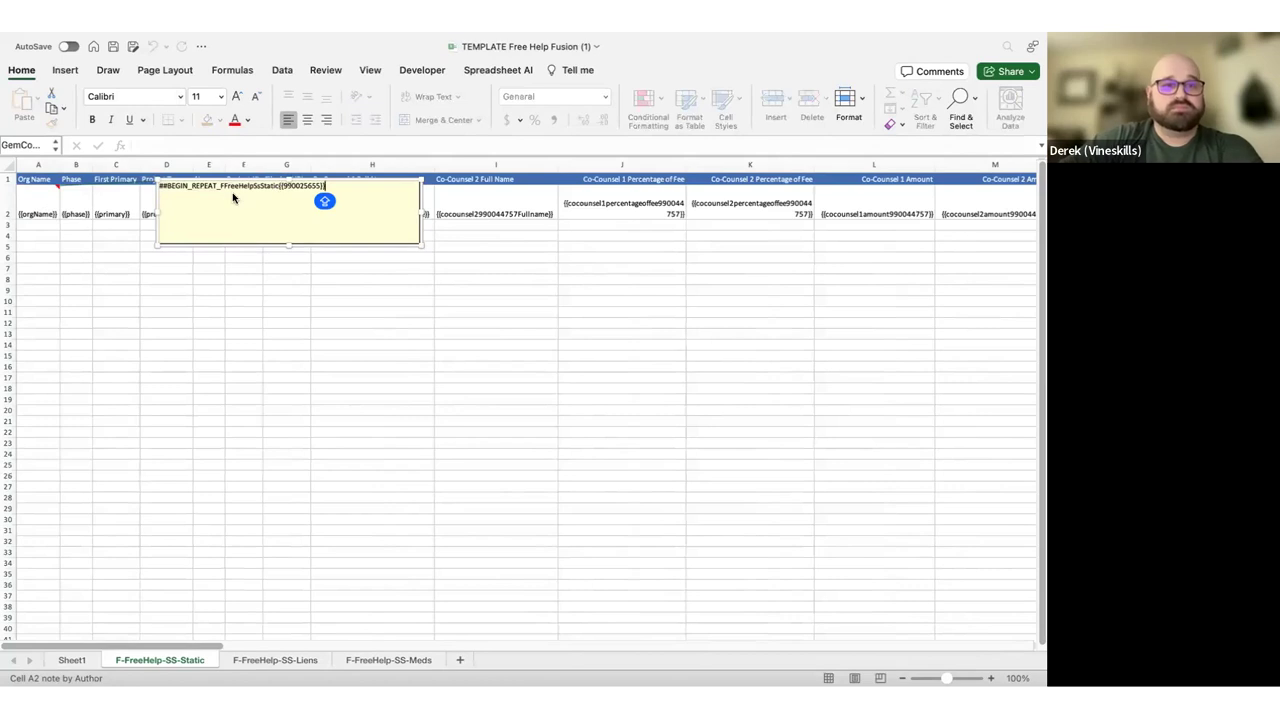
left_click_drag(220, 186, 377, 187)
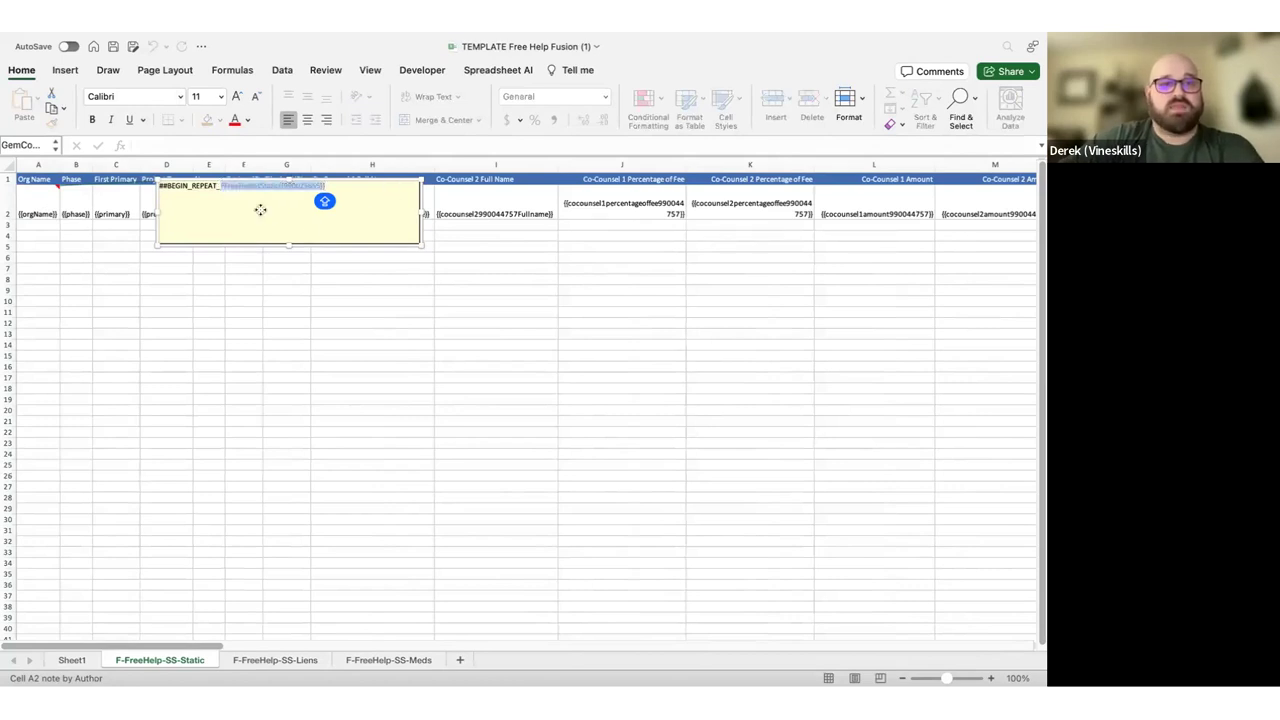
left_click(283, 188)
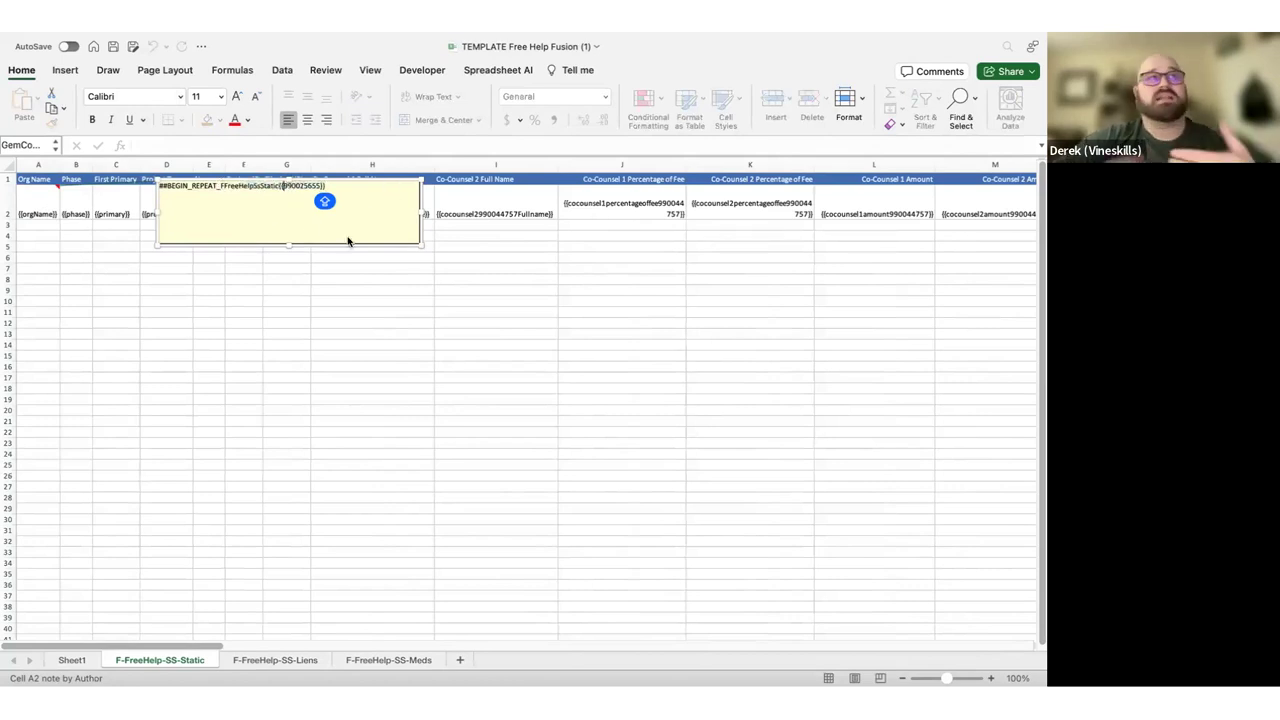
left_click(349, 309)
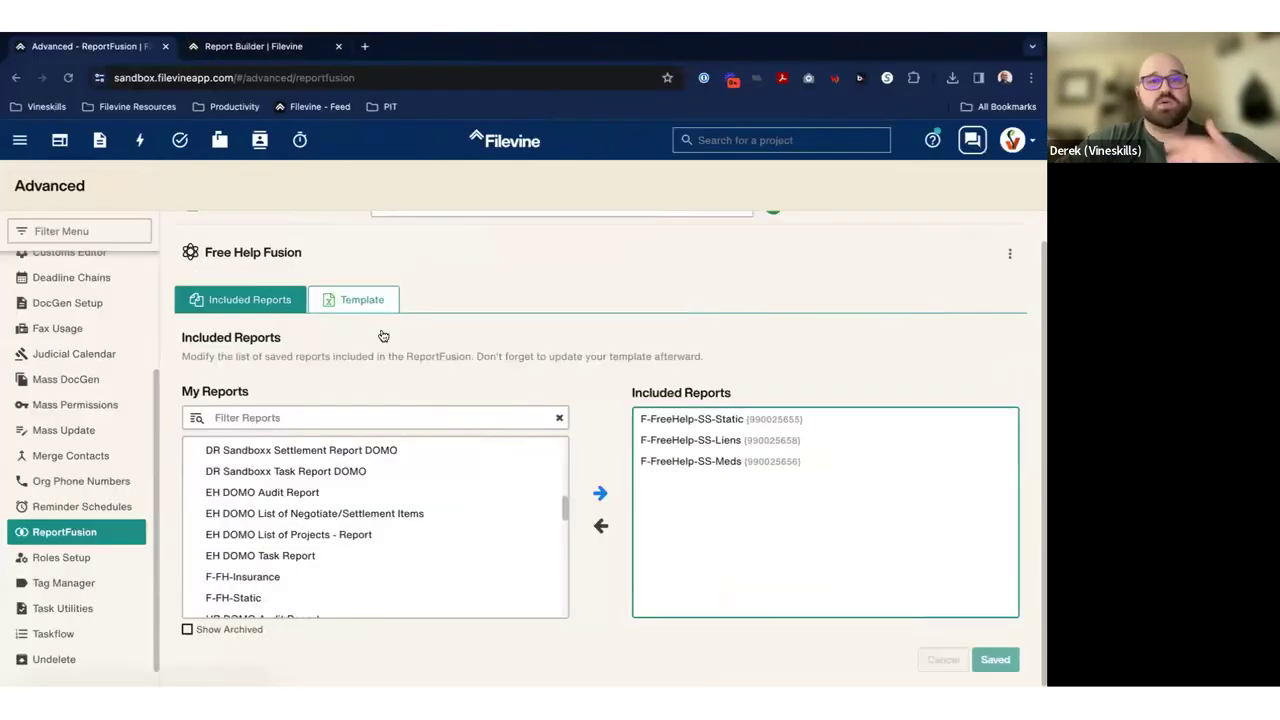
Download the default template TEMPLATE Free Help Fusion.xlsx again from Filevine and open the new copy in Excel
left_click(364, 299)
left_click(318, 474)
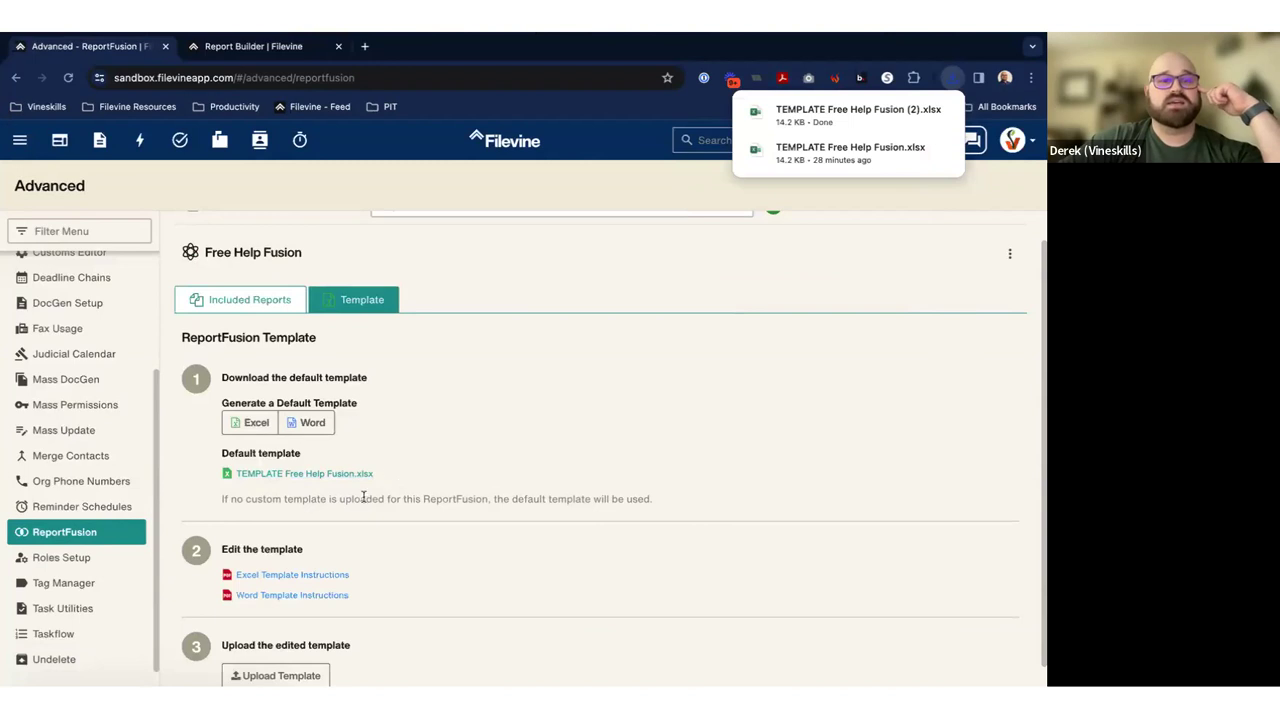
left_click(943, 112)
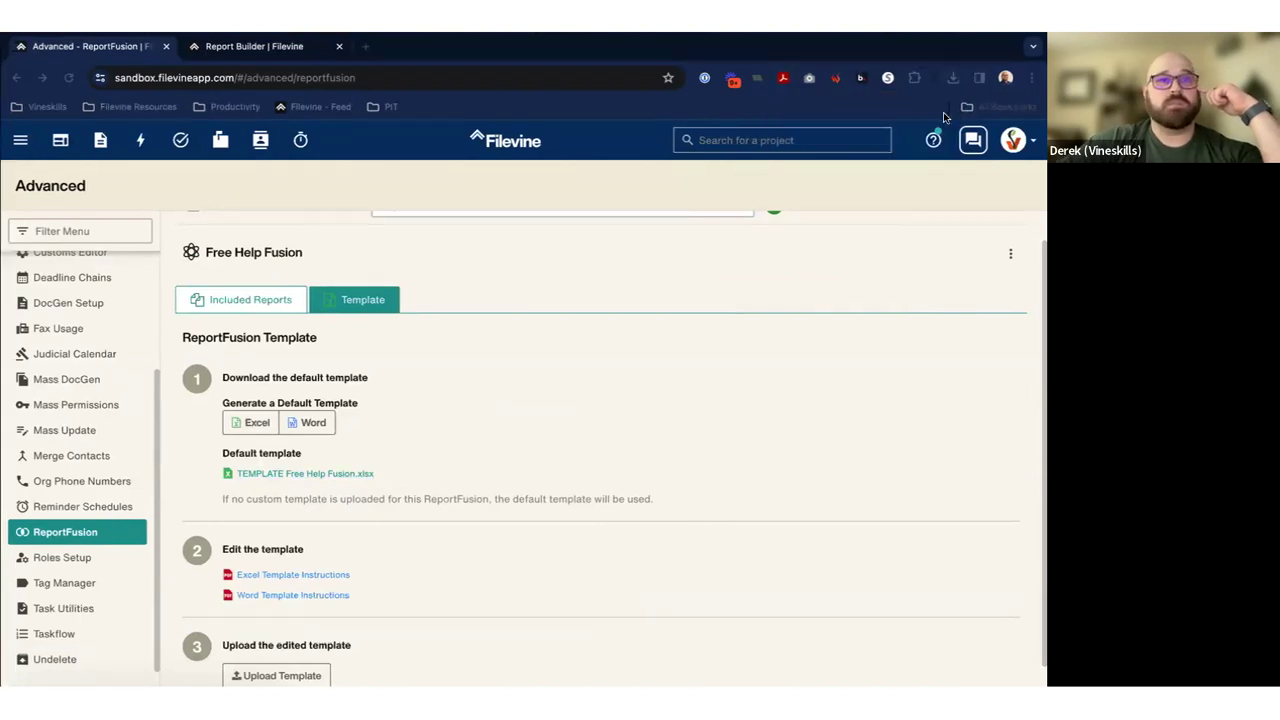
left_click(343, 370)
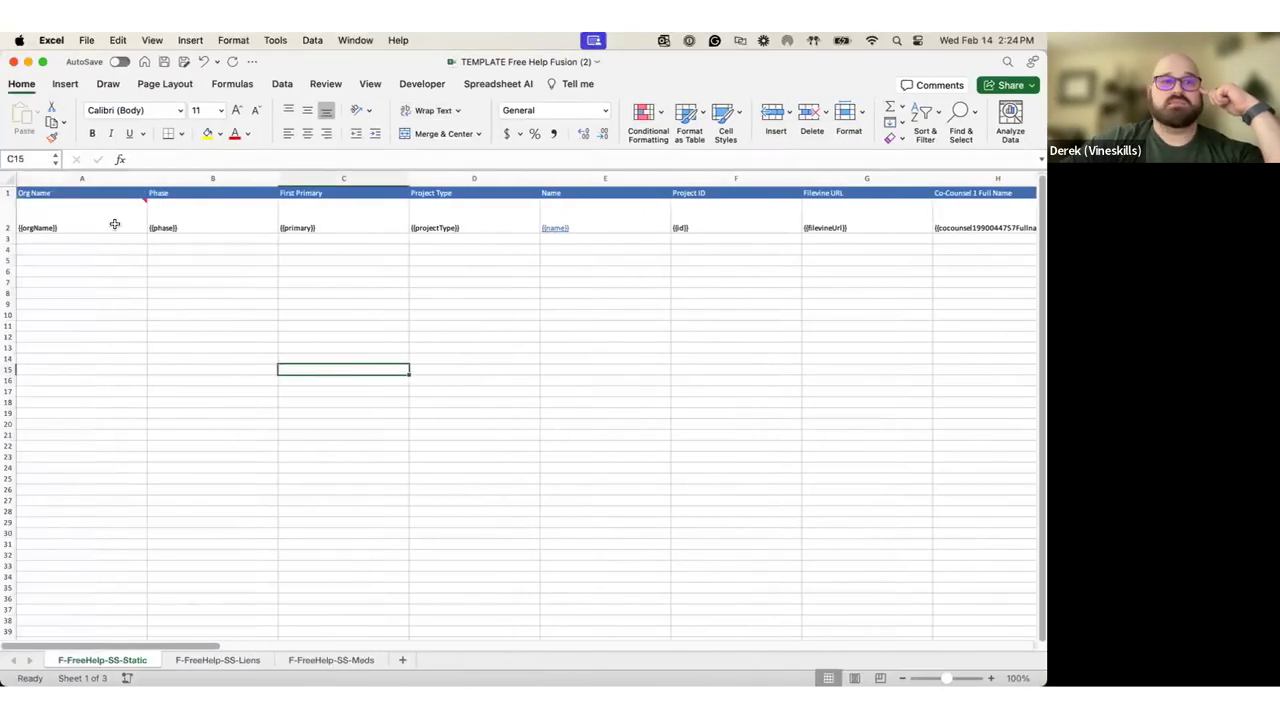
Examine the repeat note on cell A2 of the fresh template and compare it with Free Help Fusion's included reports in Filevine
mouse_move(114, 224)
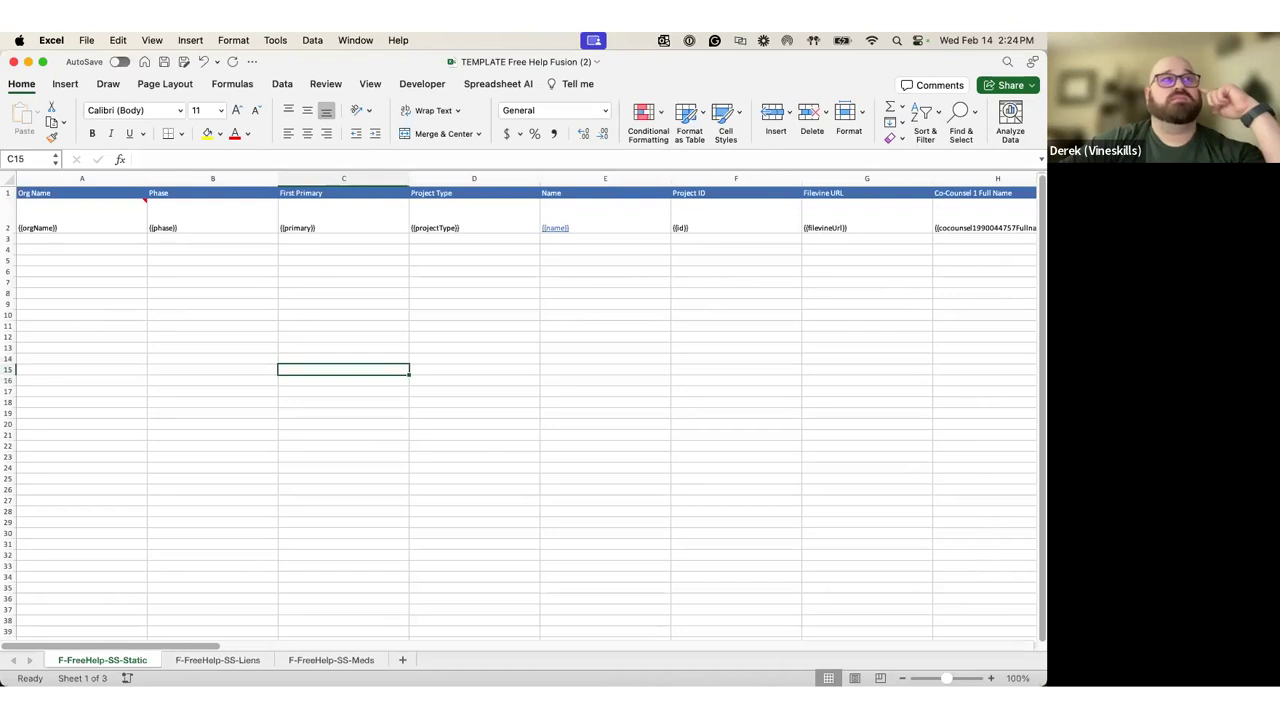
left_click(300, 430)
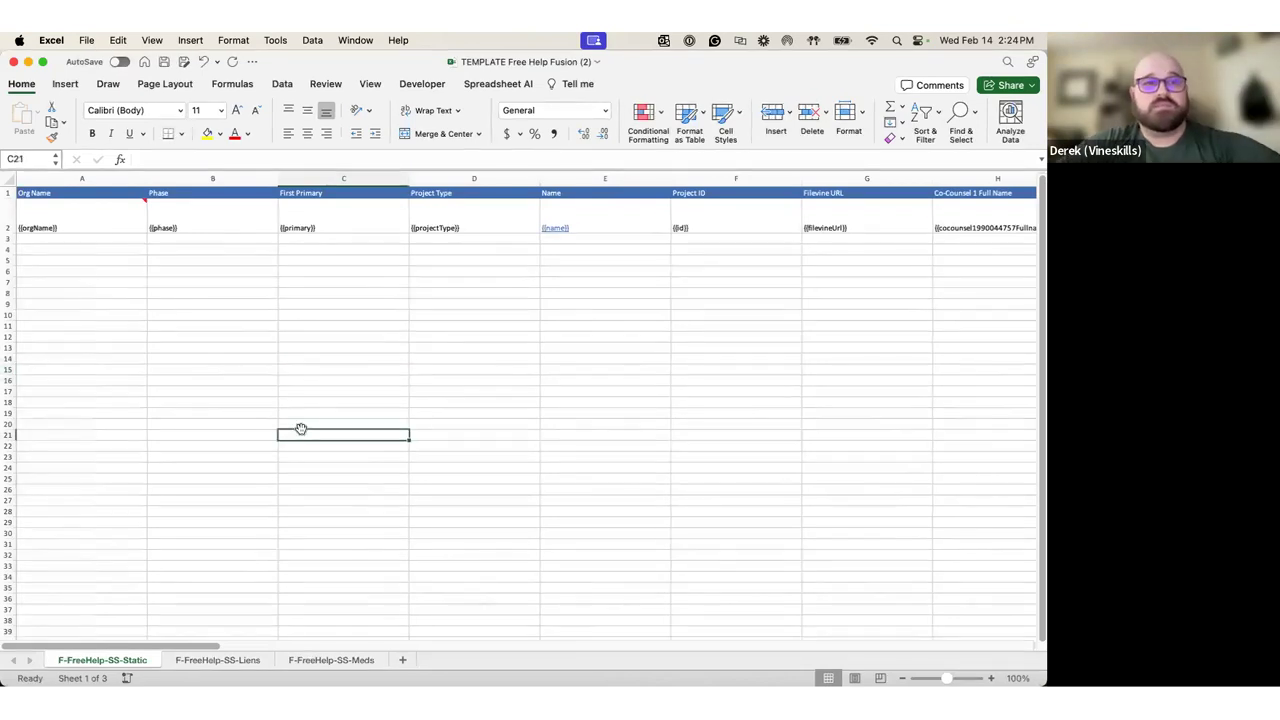
key("ctrl+Left")
key("ctrl+Right")
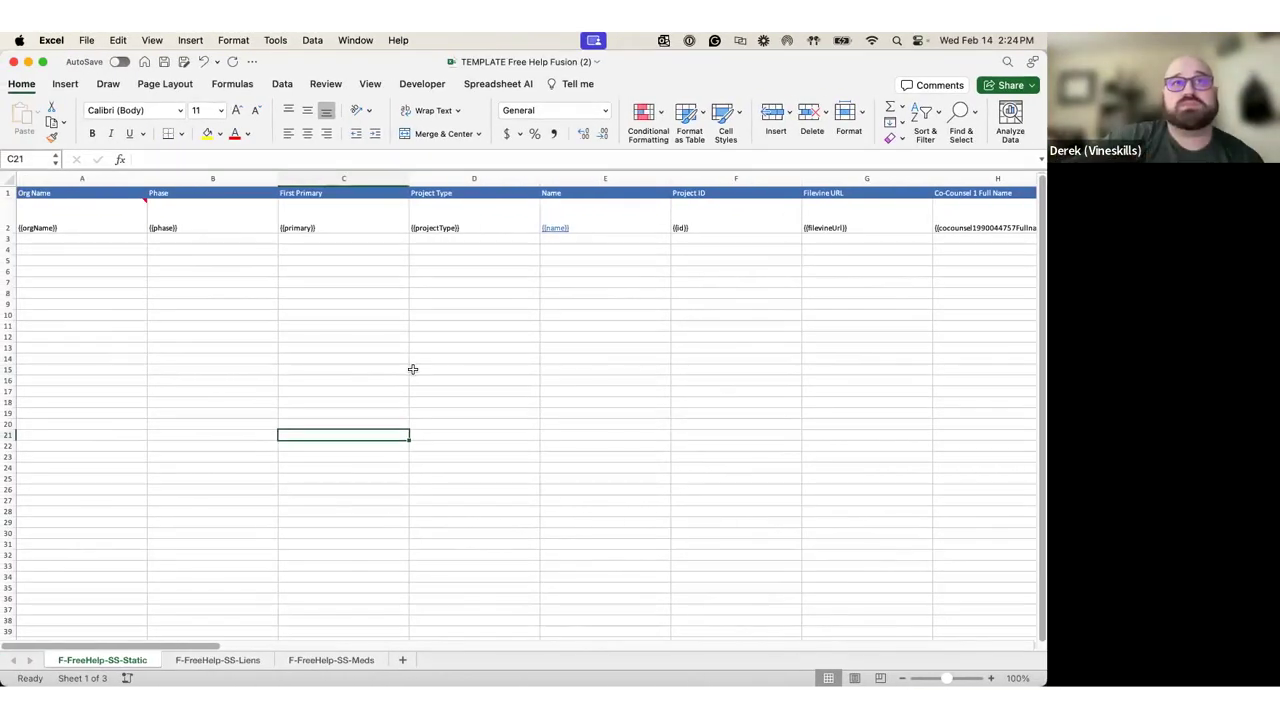
left_click(89, 218)
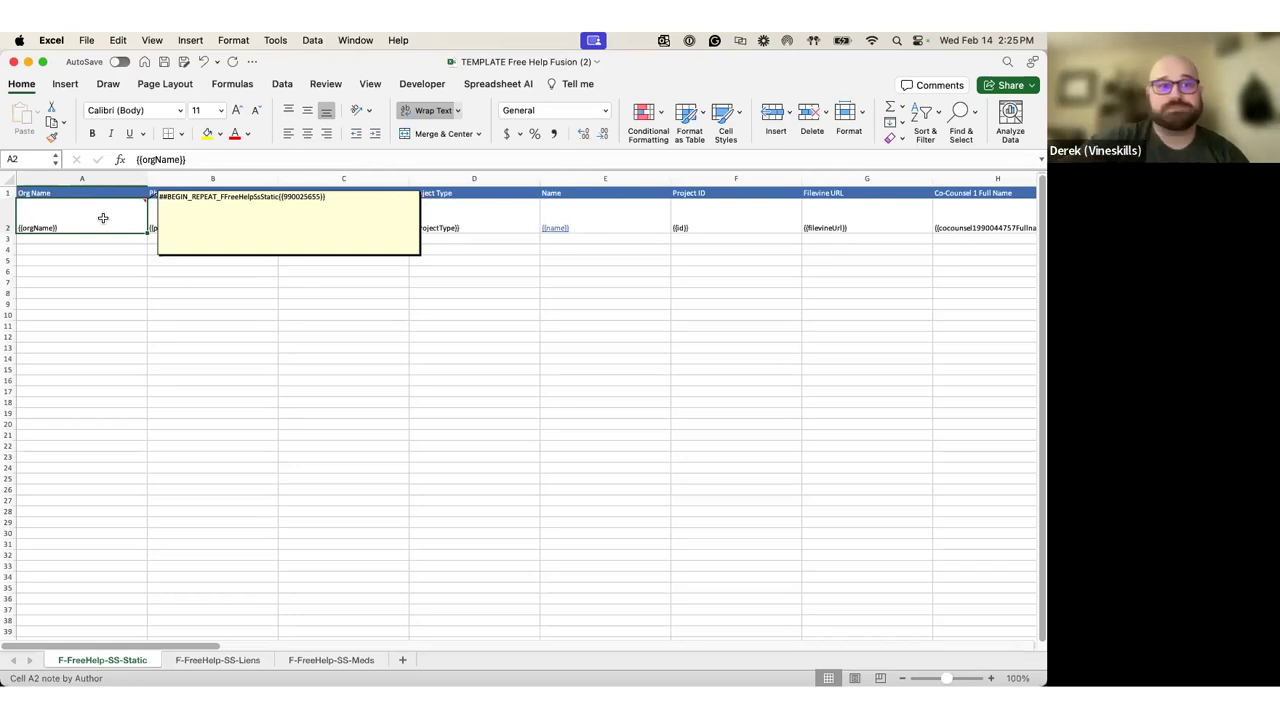
left_click(116, 427)
left_click(89, 217)
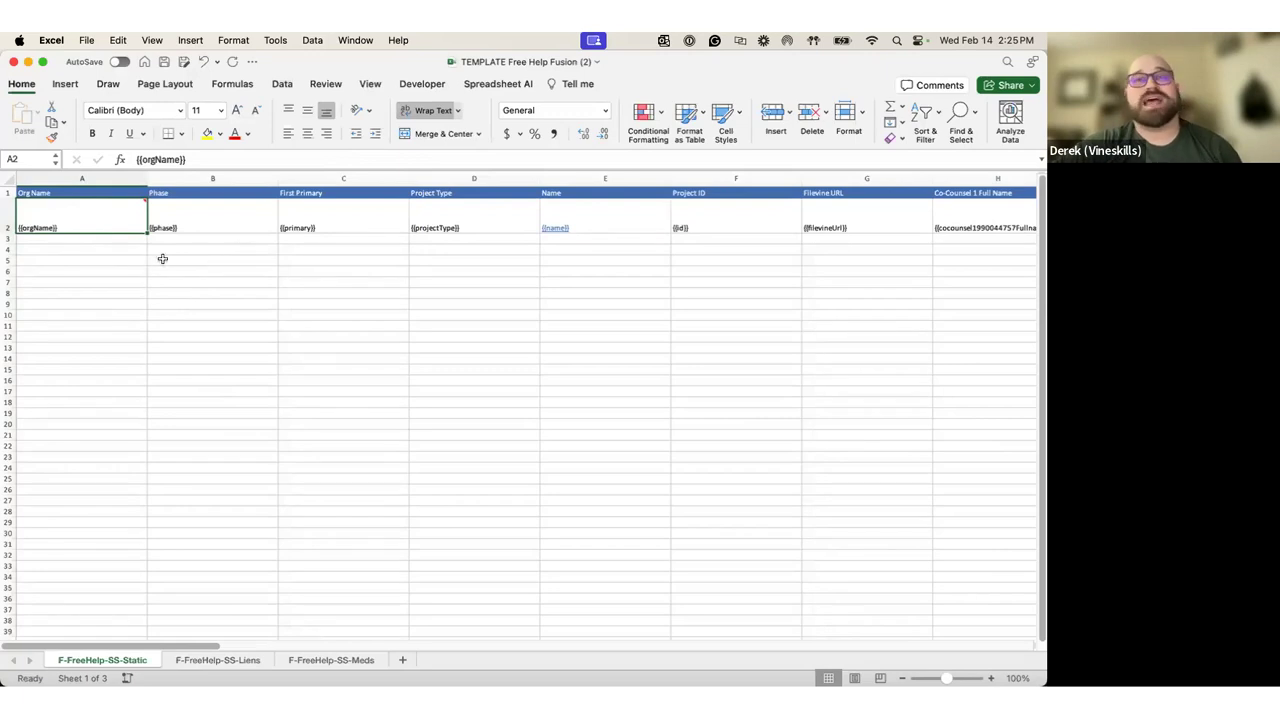
mouse_move(133, 226)
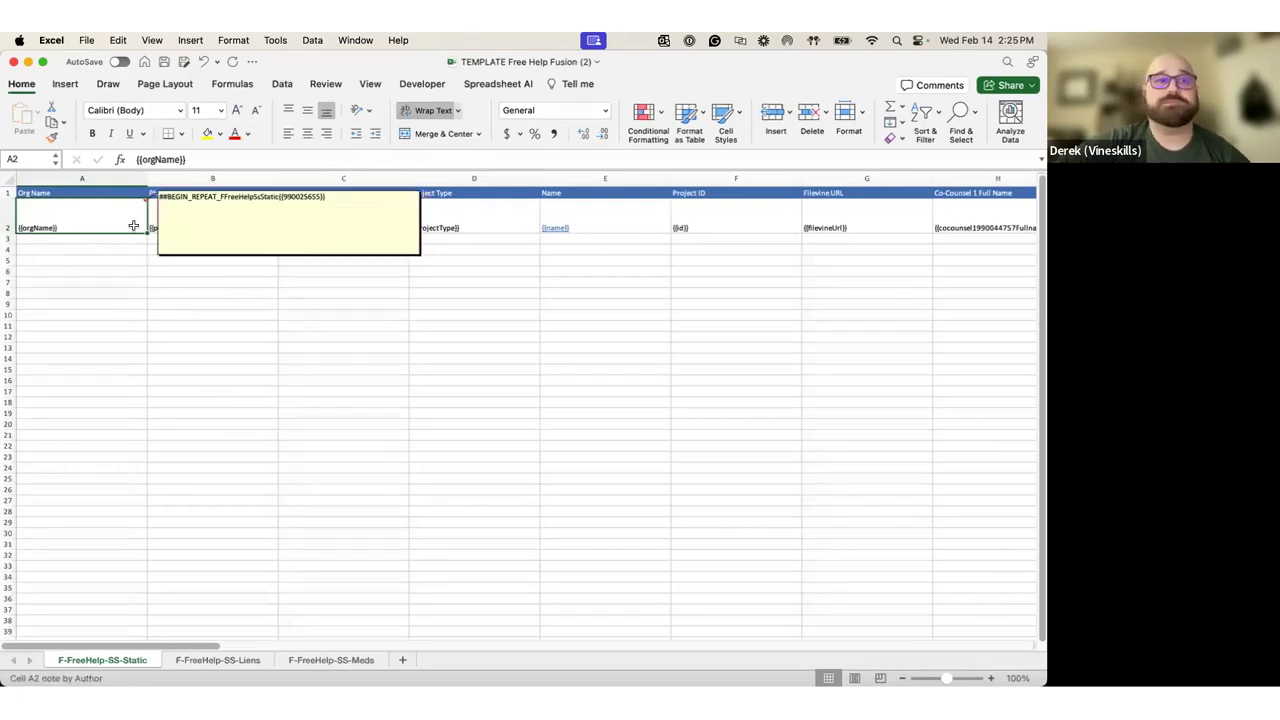
key("ctrl+Right")
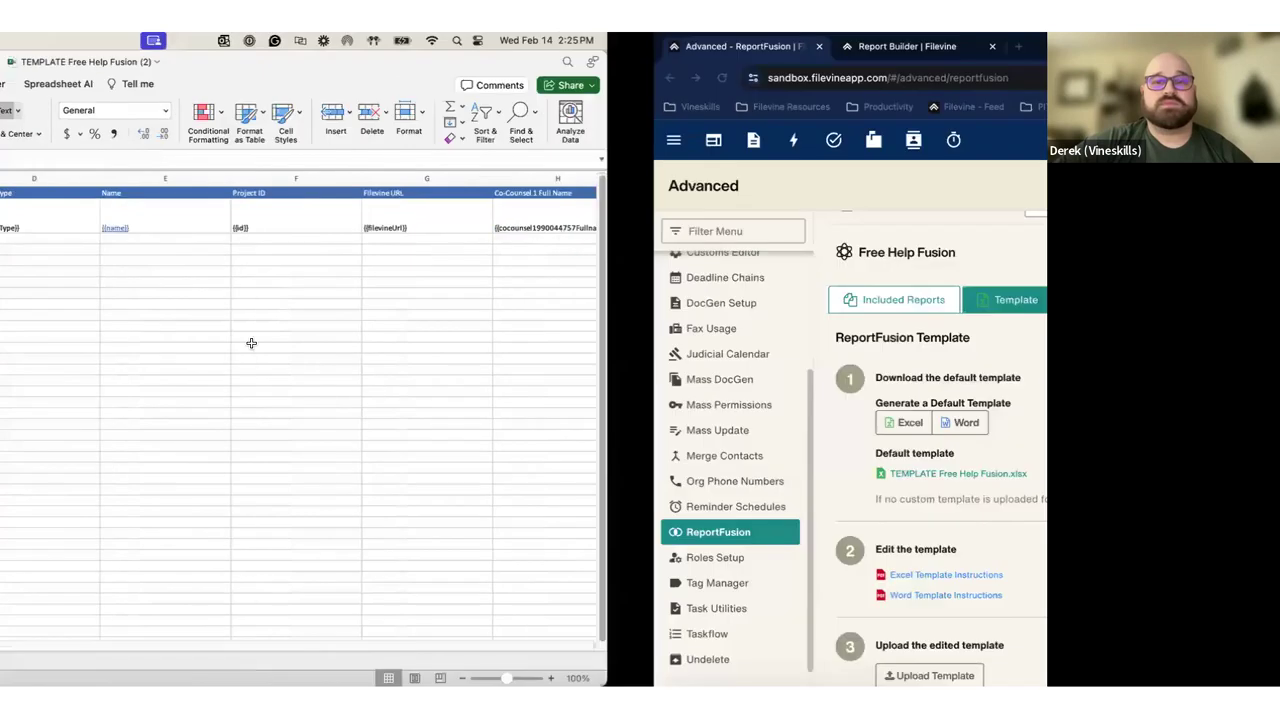
left_click(210, 302)
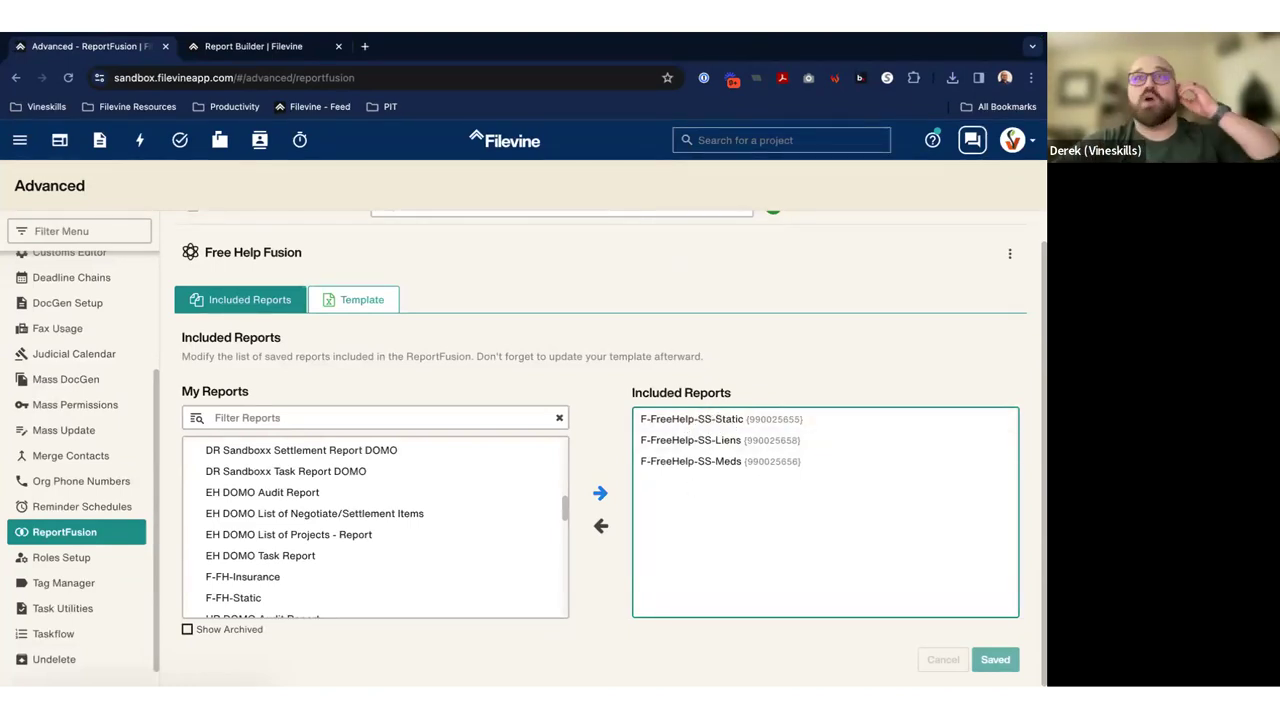
Return to the Excel template and auto-fit all column widths on the F-FreeHelp-SS-Static sheet
key("ctrl+Left")
left_click(382, 416)
left_click(9, 181)
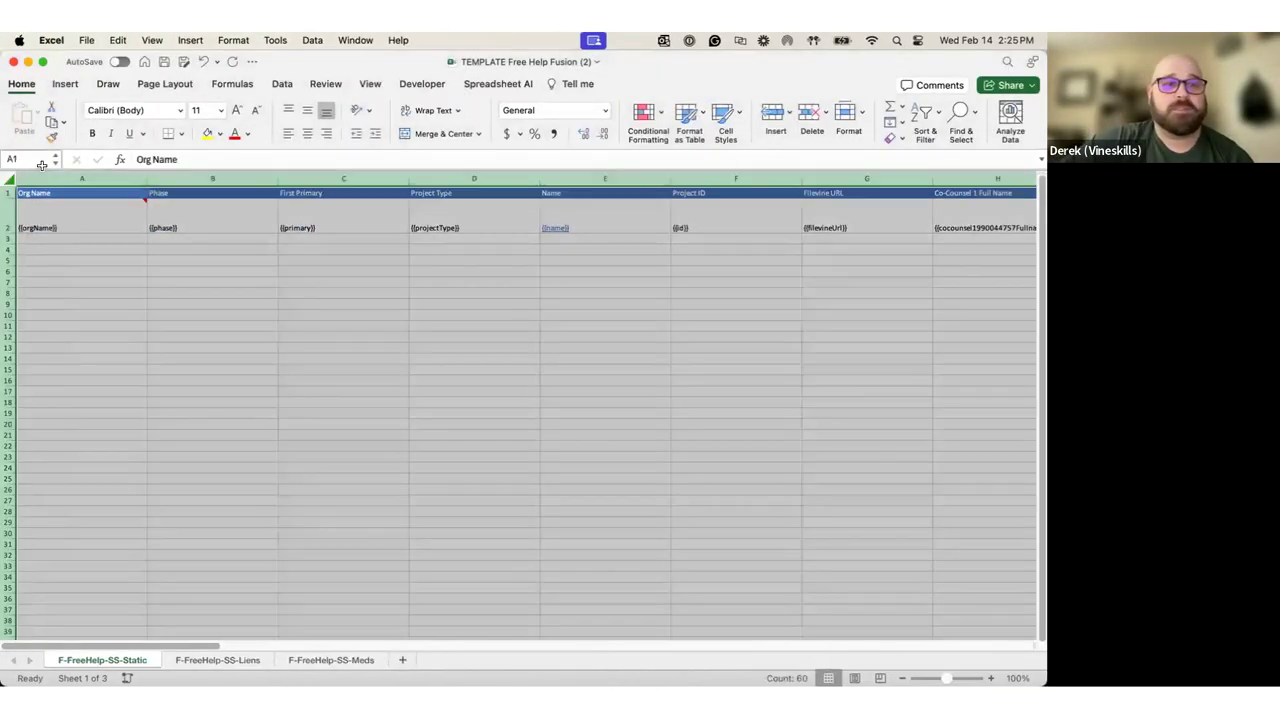
double_click(409, 178)
left_click(271, 469)
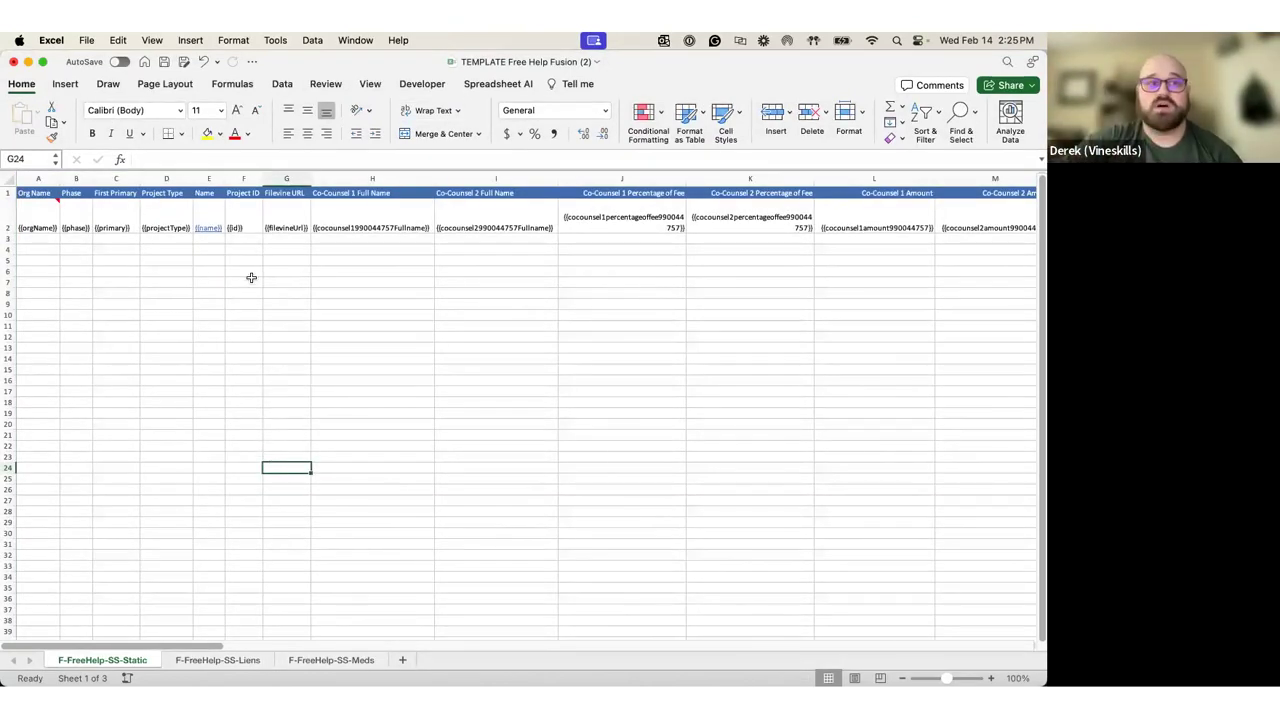
Show the template in full screen, reorder the desktops to bring Settlement Statement Excel forward, and switch to that workbook
left_click(41, 62)
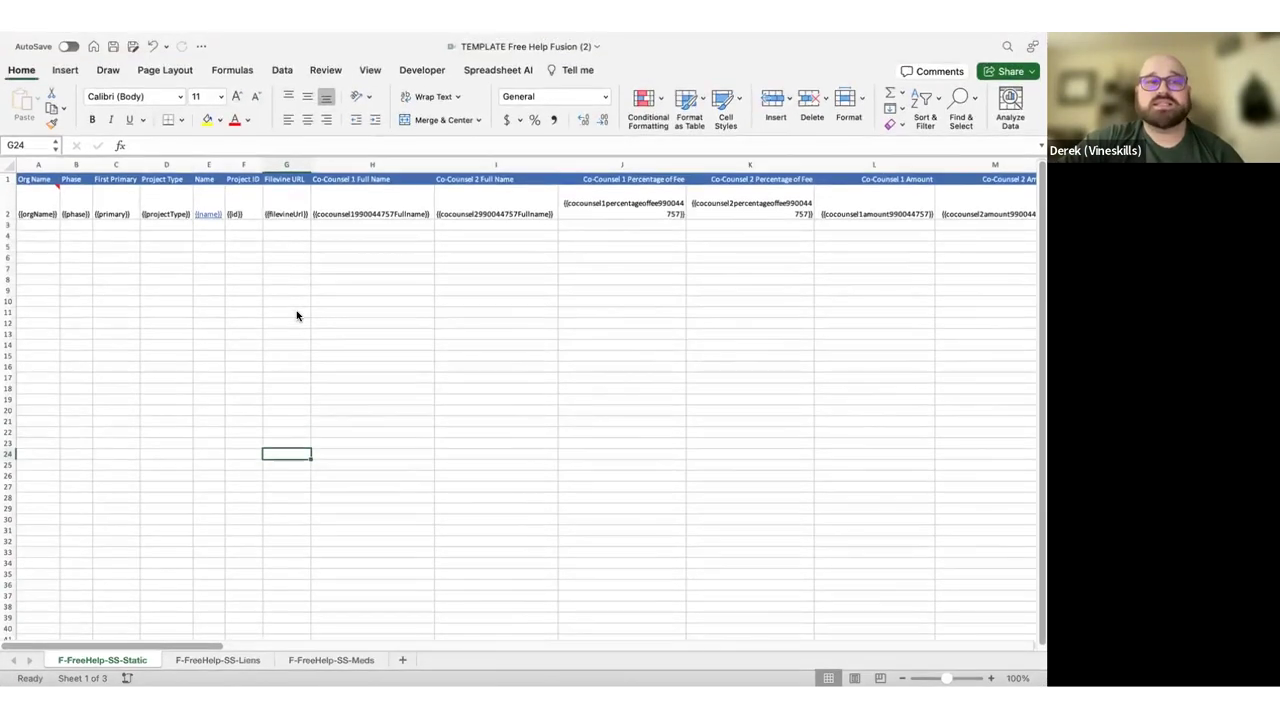
key("ctrl+Up")
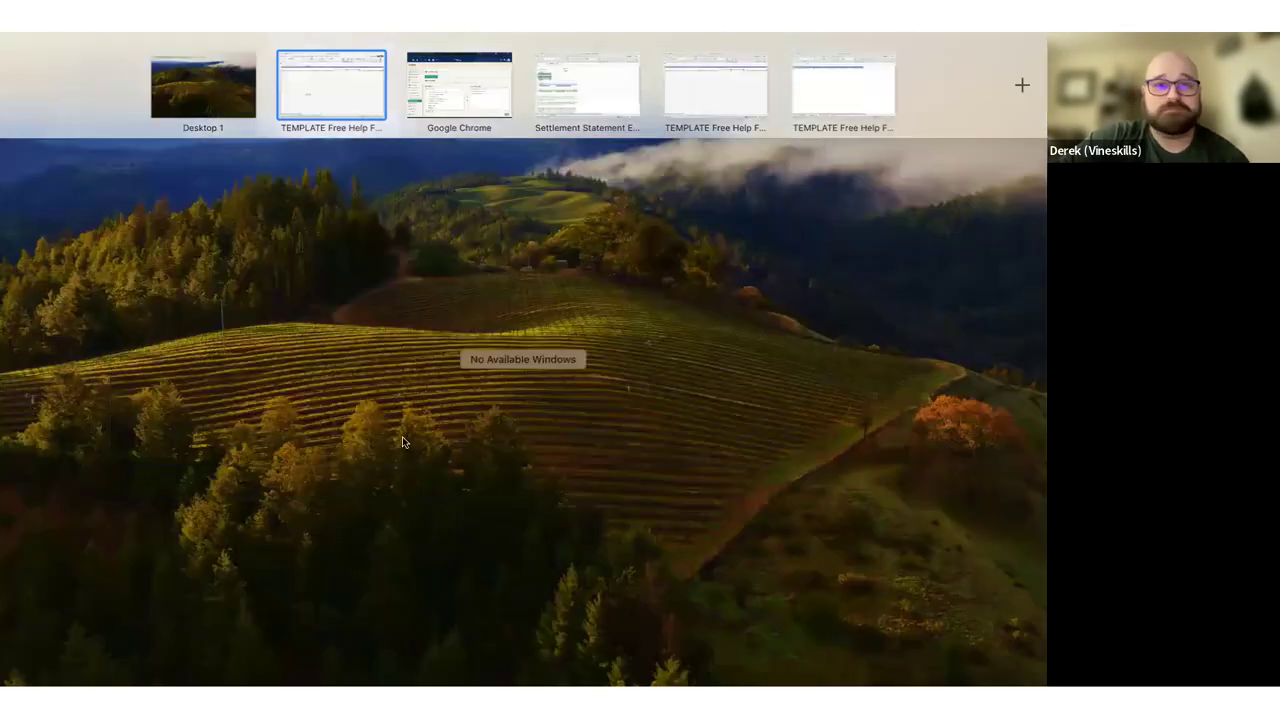
left_click_drag(582, 92, 269, 98)
left_click(329, 94)
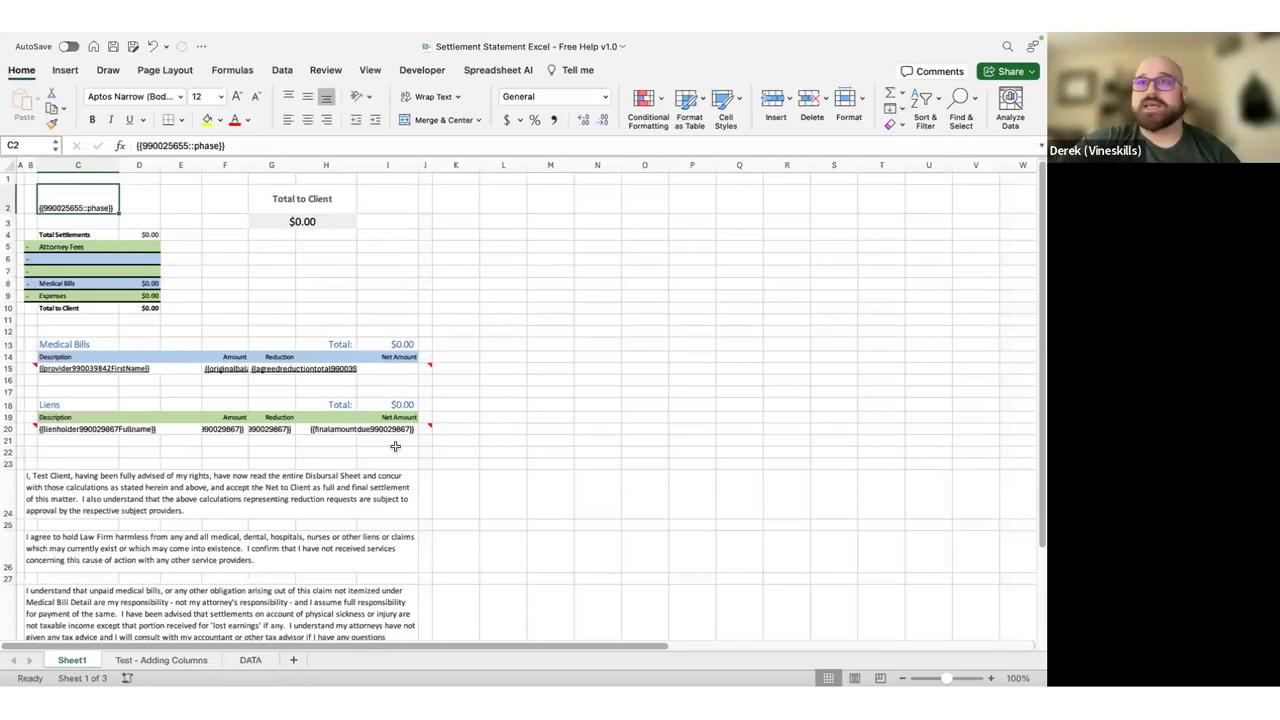
Remove the underline from the Medical Bills merge fields in cells C15 to H15 on Sheet1
left_click(346, 403)
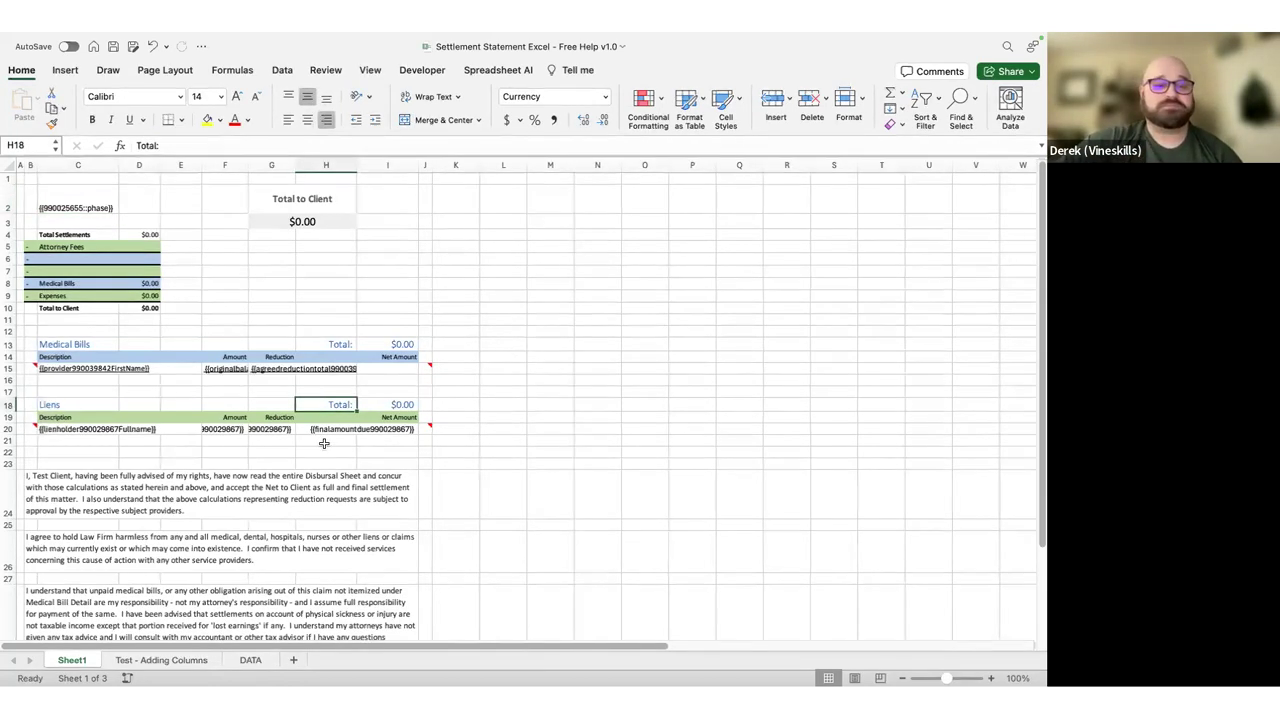
key("ctrl+Left")
key("ctrl+Right")
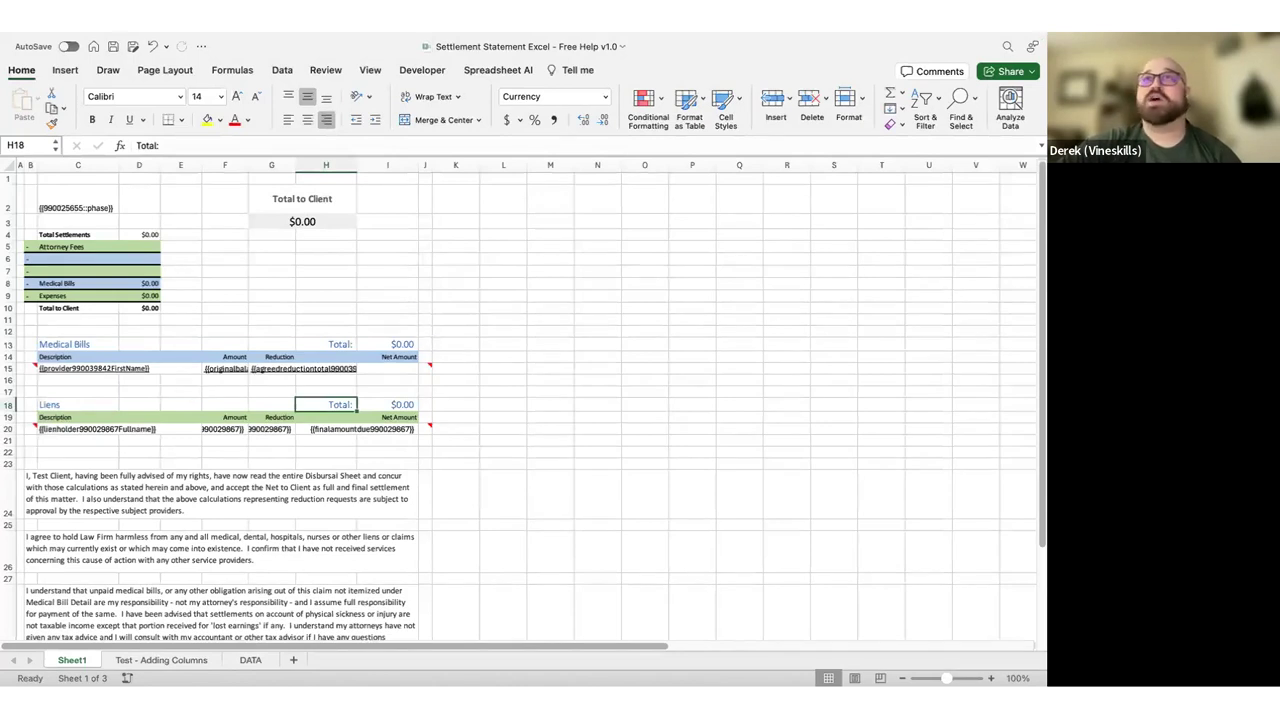
left_click(405, 402)
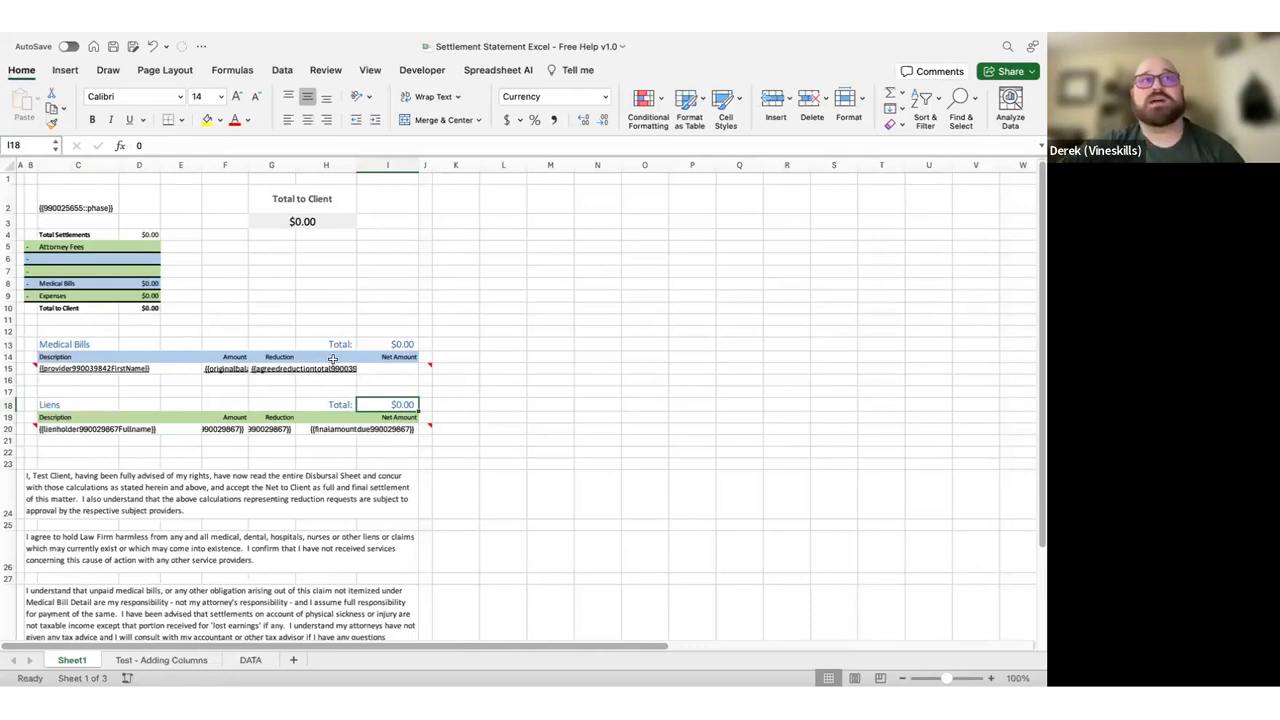
left_click_drag(330, 366, 60, 368)
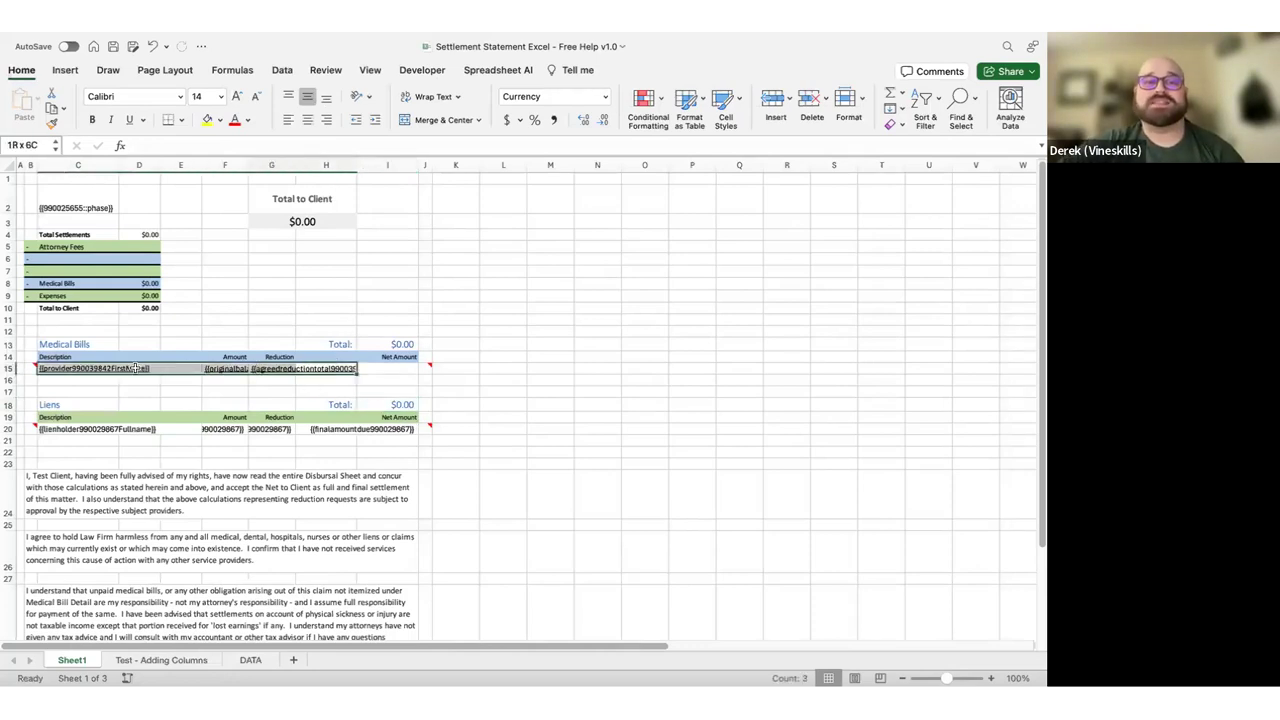
key("super+z")
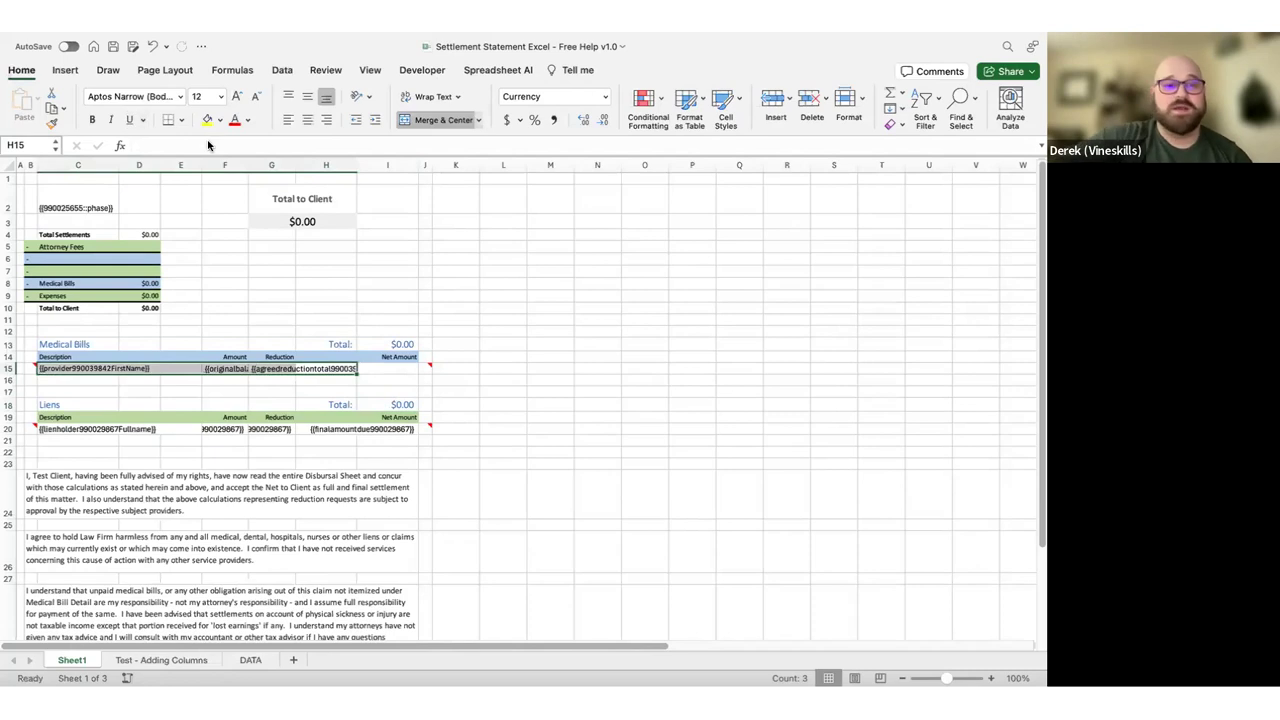
View the Test - Adding Columns sheet and return to the TEMPLATE Free Help Fusion (2) workbook
left_click(349, 194)
left_click(154, 667)
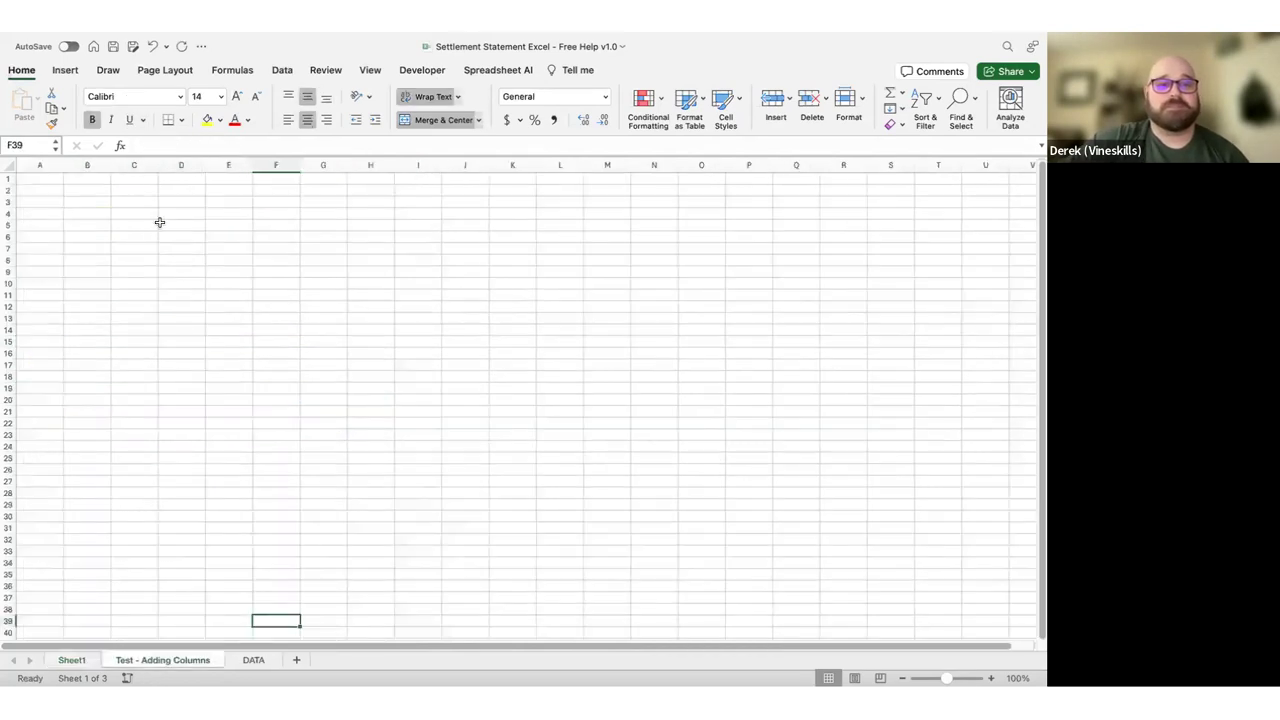
key("ctrl+Right")
left_click(416, 386)
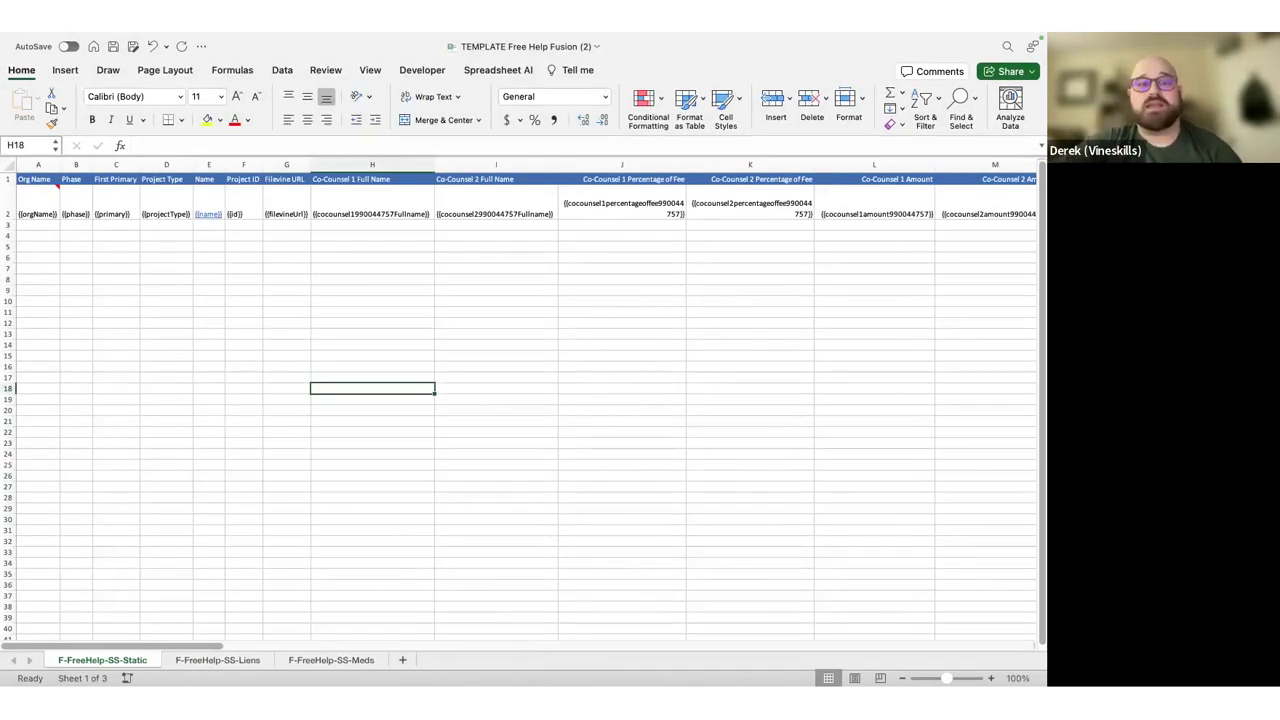
Copy the Initial Lien Amount merge field from cell C2 of the F-FreeHelp-SS-Liens sheet
left_click(205, 662)
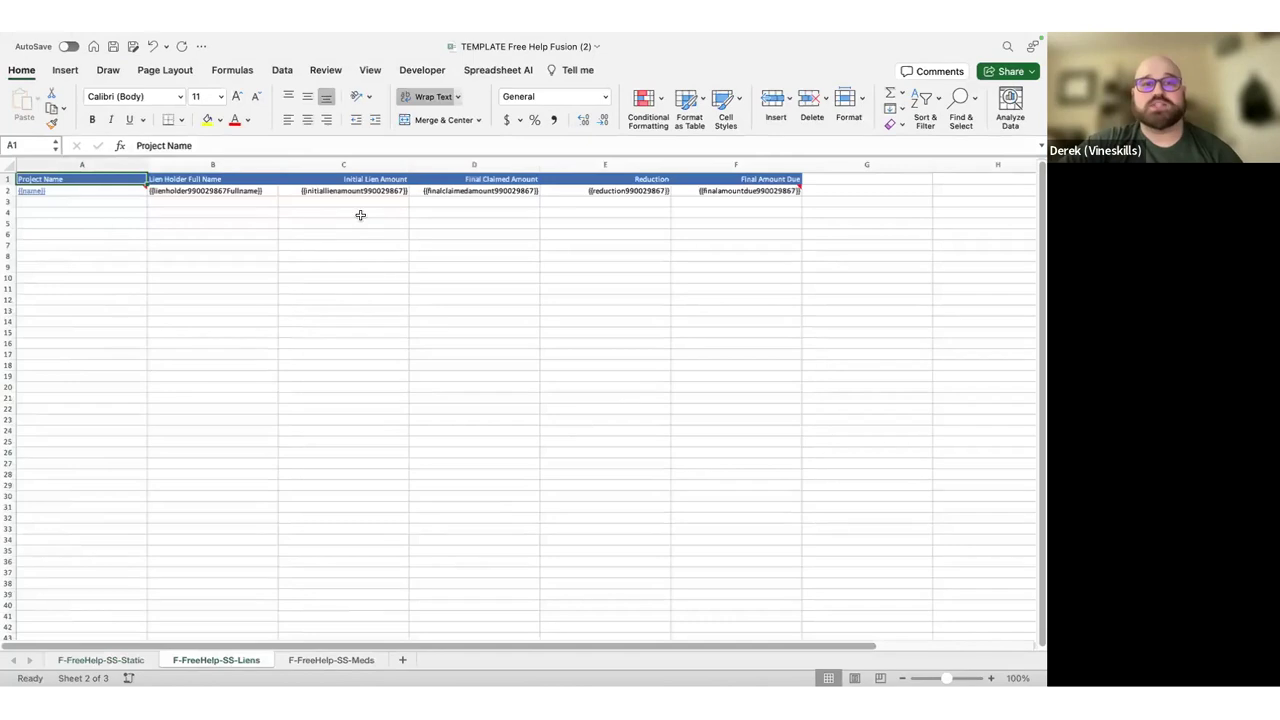
left_click(350, 164)
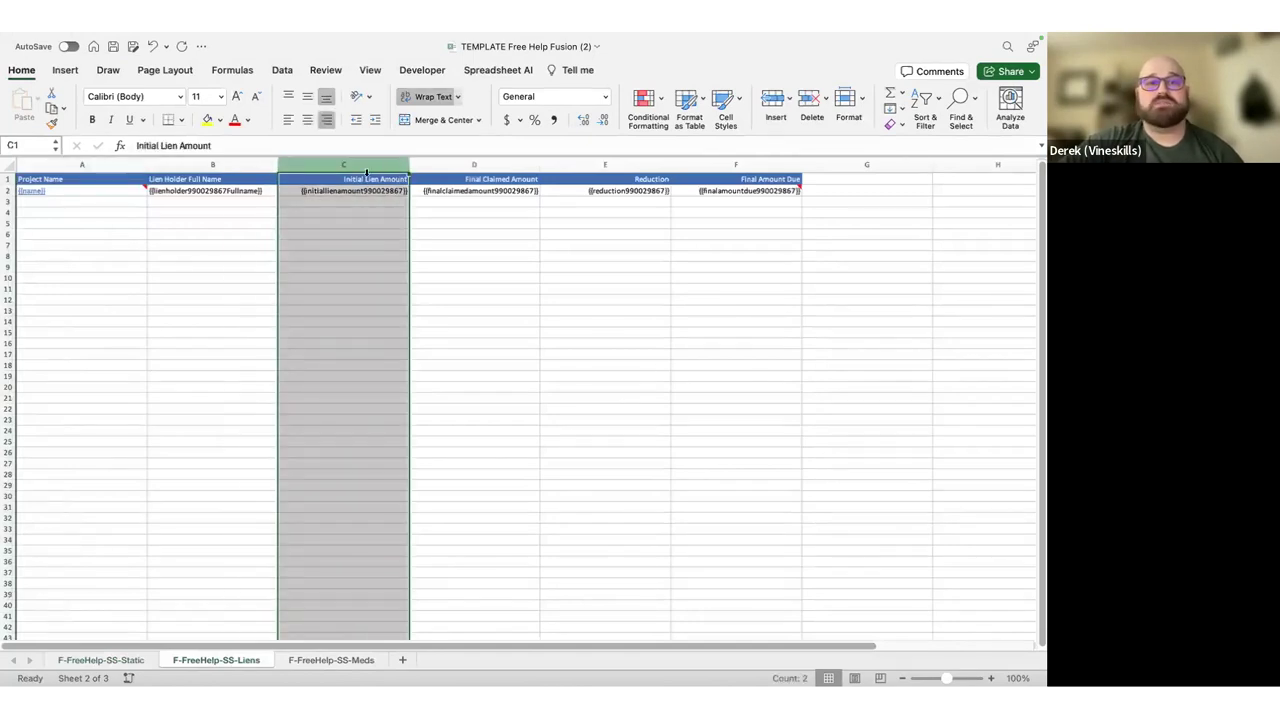
left_click(366, 192)
key("super+c")
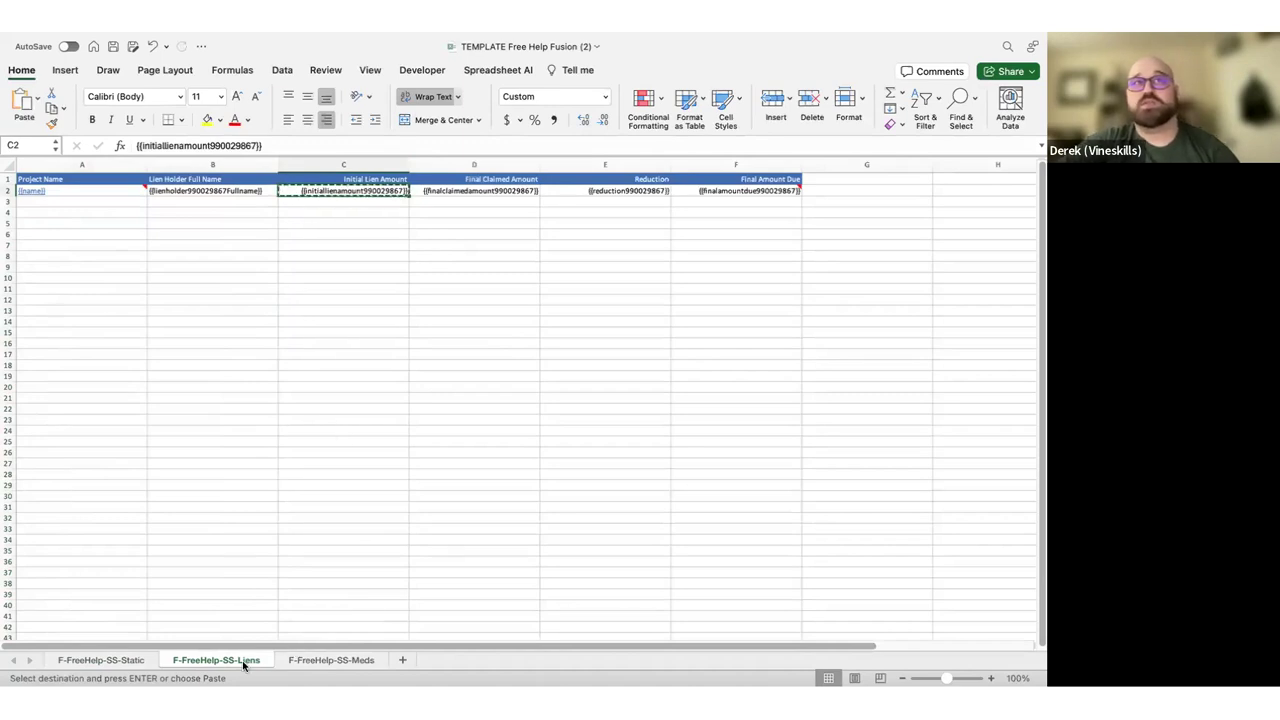
left_click(372, 528)
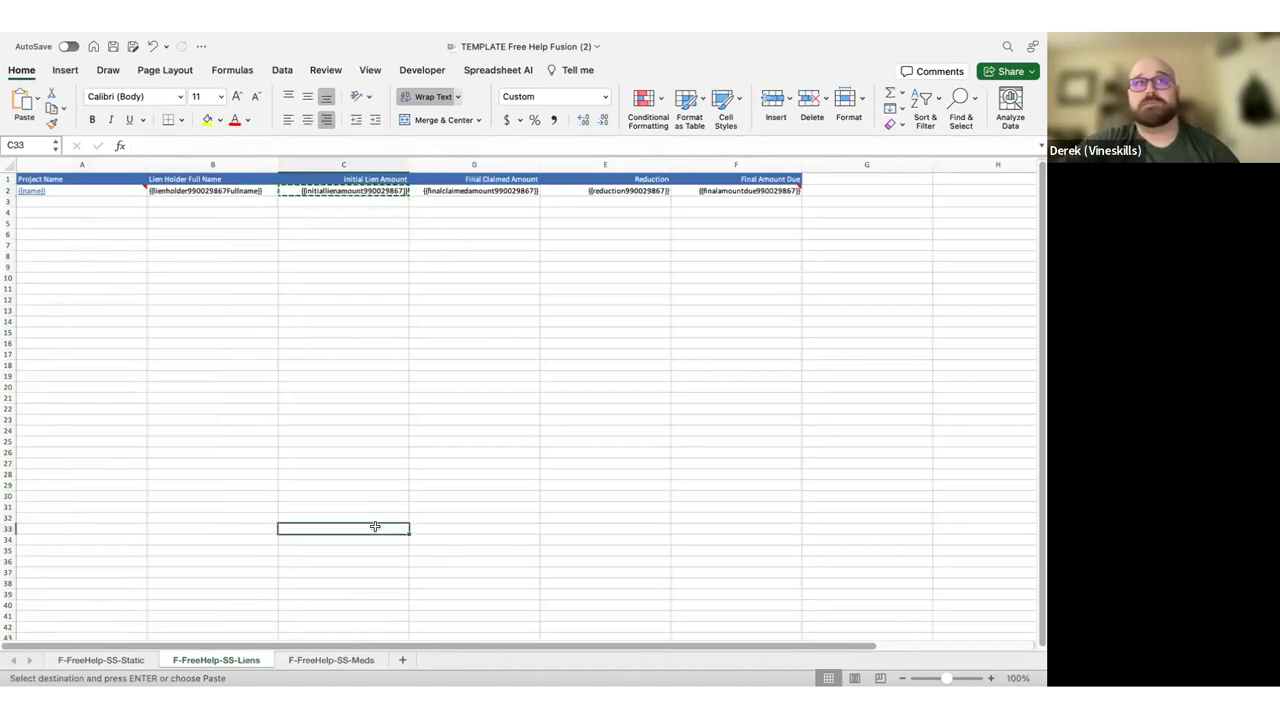
Paste the copied lien amount field into cell AE2 of the F-FreeHelp-SS-Static sheet, just past Case Costs Total, and save the workbook
left_click(101, 660)
scroll(589, 352, "right", 20)
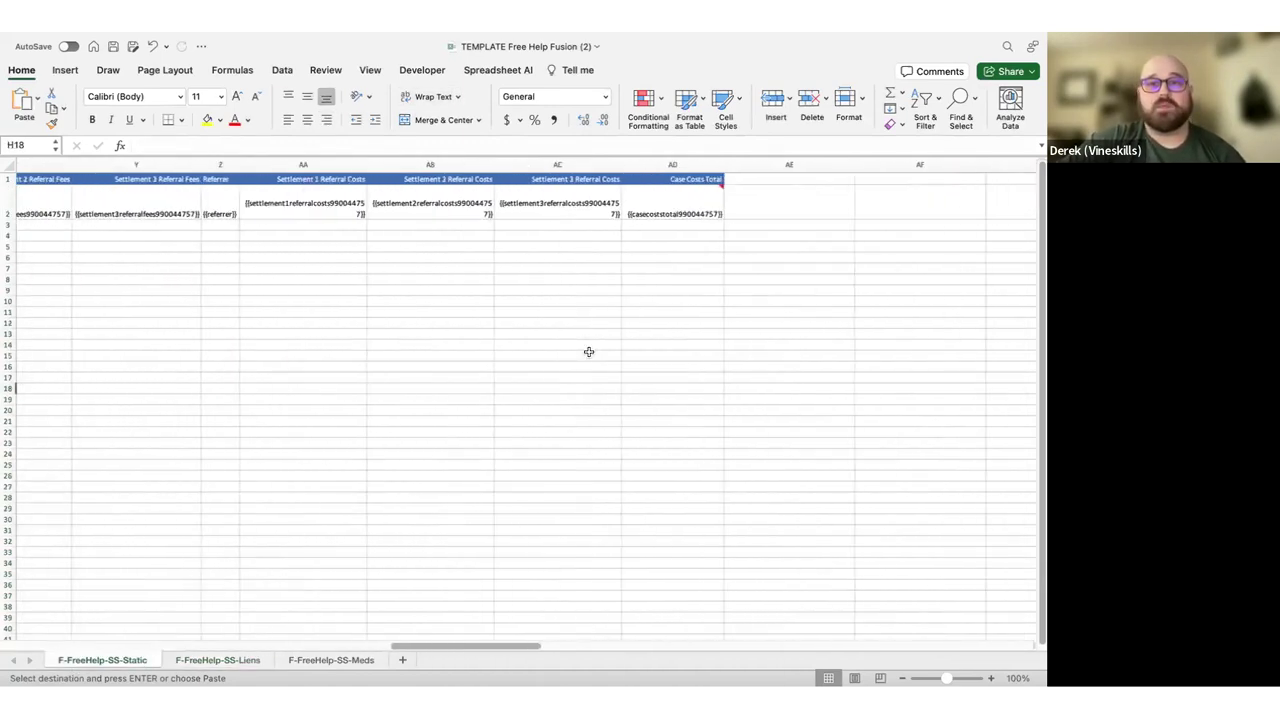
right_click(384, 166)
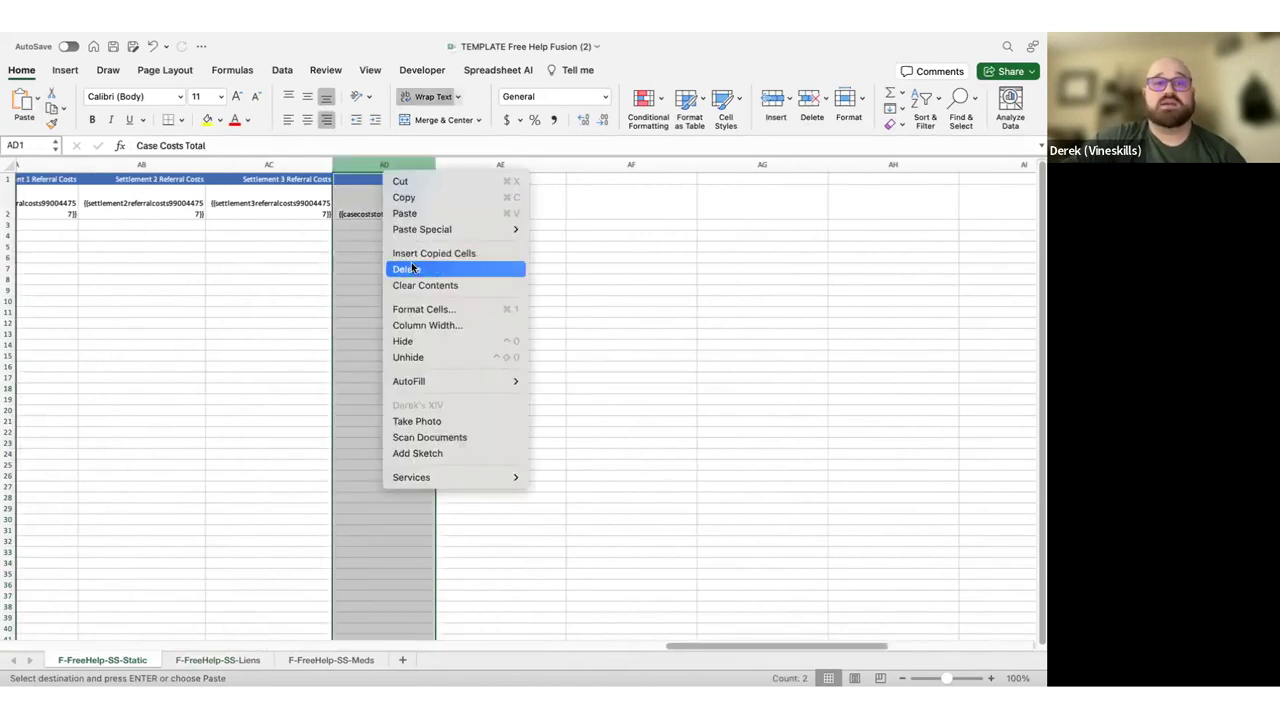
left_click(640, 166)
left_click(525, 192)
key("super+v")
left_click(500, 268)
left_click_drag(500, 207, 257, 208)
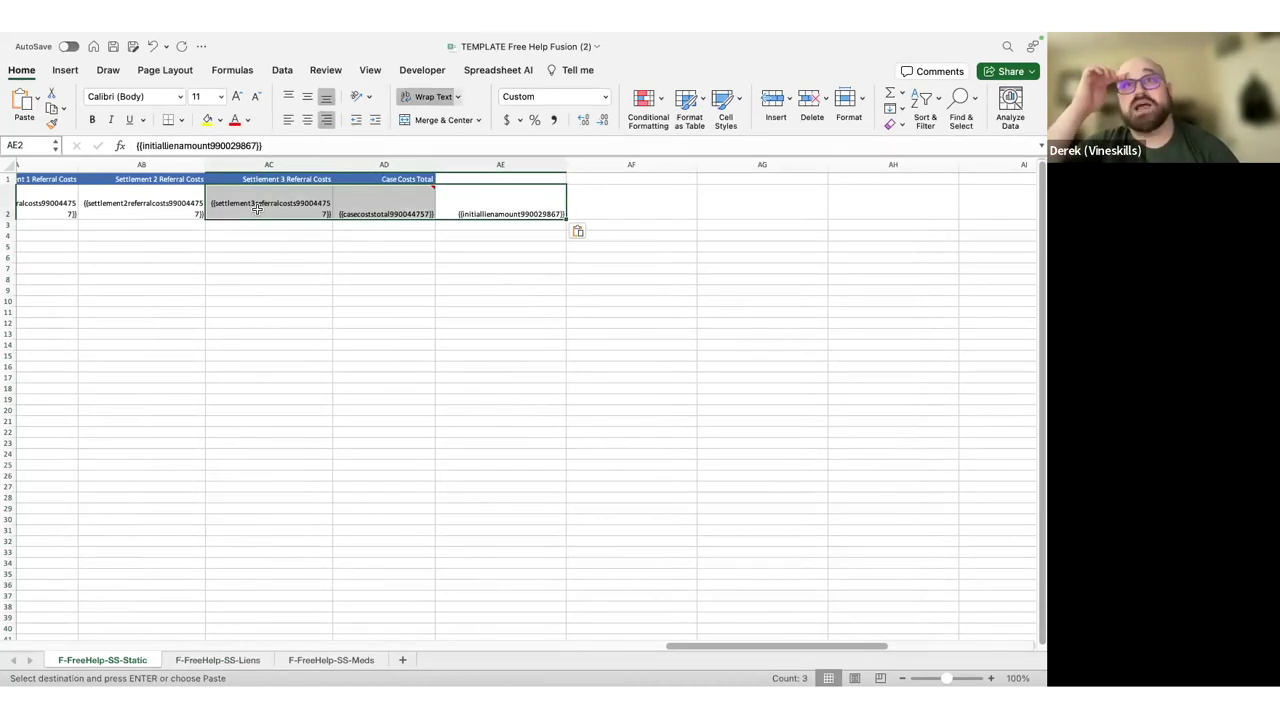
left_click(113, 46)
key("super+Tab")
left_click(355, 300)
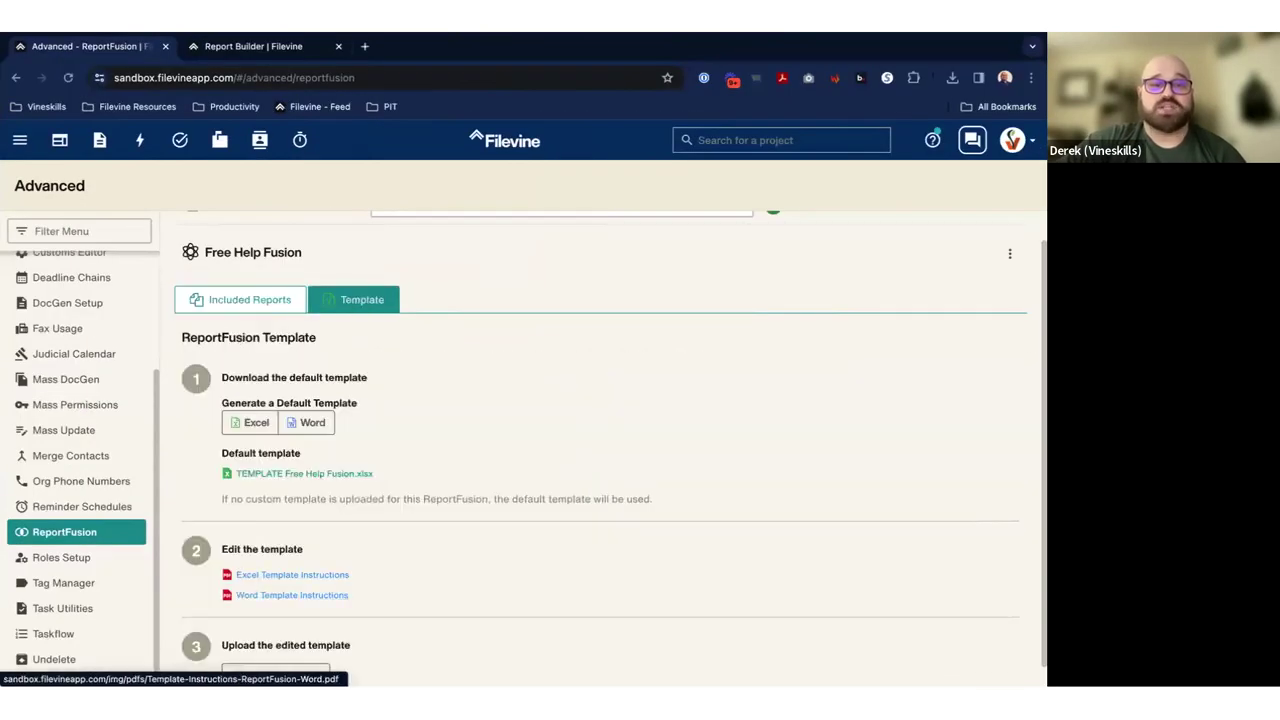
scroll(350, 636, "down", 1)
left_click(300, 652)
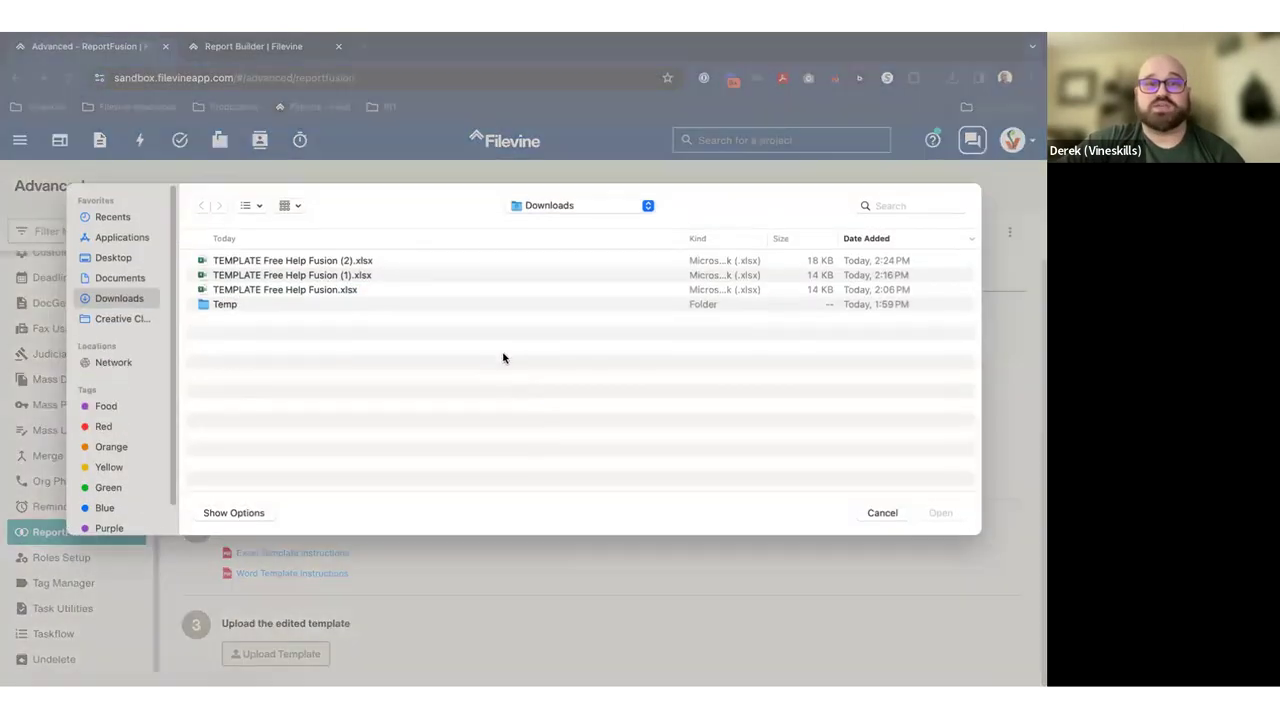
Return to Excel and insert a blank column before the Case Costs Total column on the F-FreeHelp-SS-Static sheet
key("super+Tab")
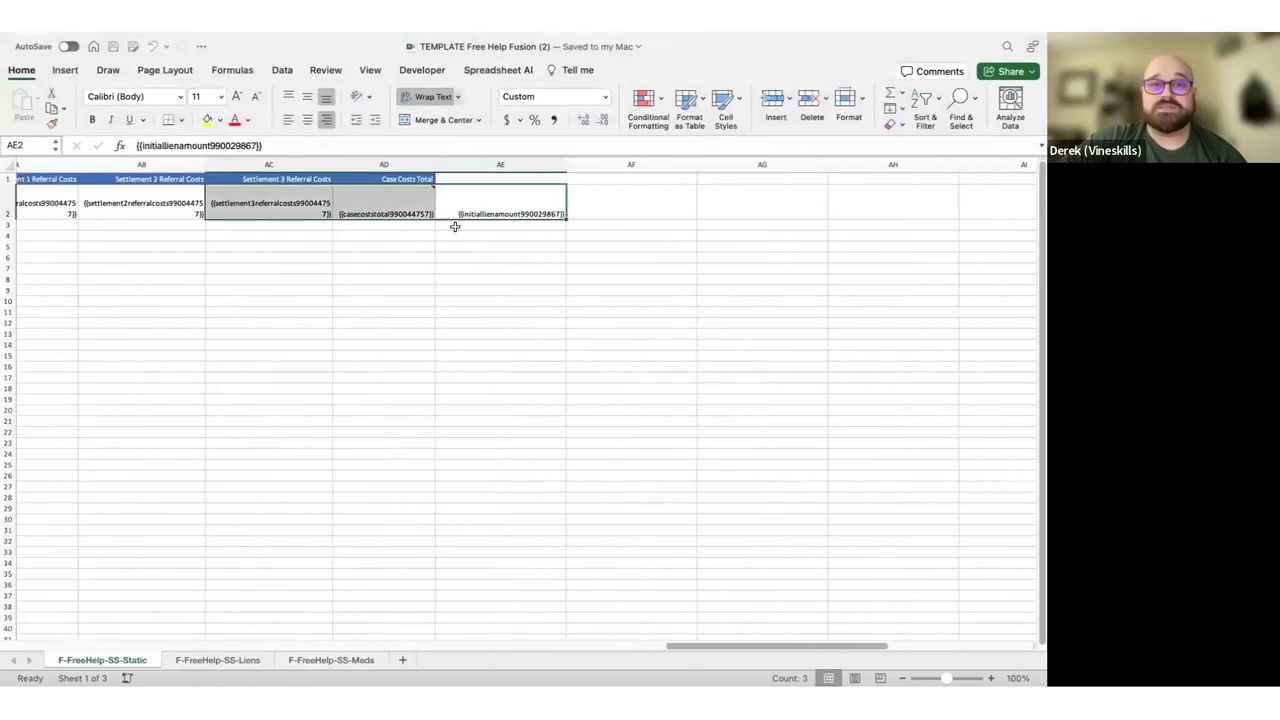
left_click(385, 164)
right_click(385, 162)
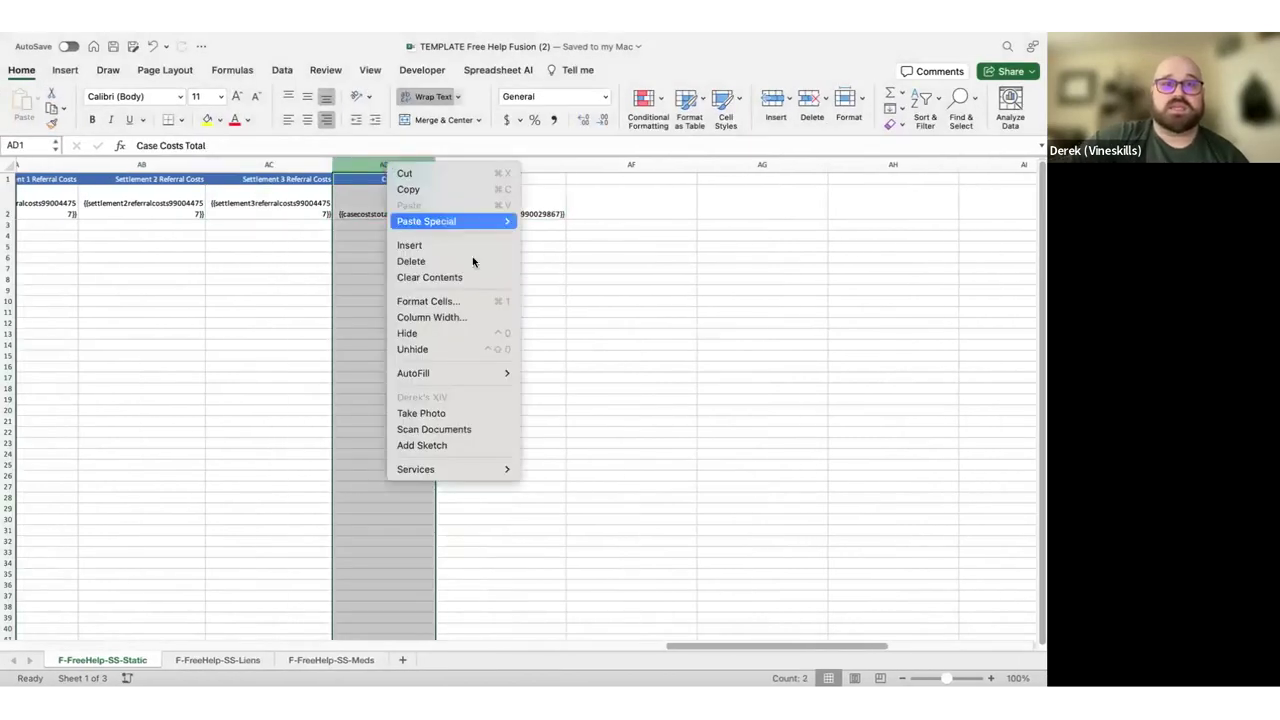
left_click(466, 243)
Move the {{initiallienamount990029867}} field from AF2 into the empty cell AD2 and save the workbook
left_click(640, 214)
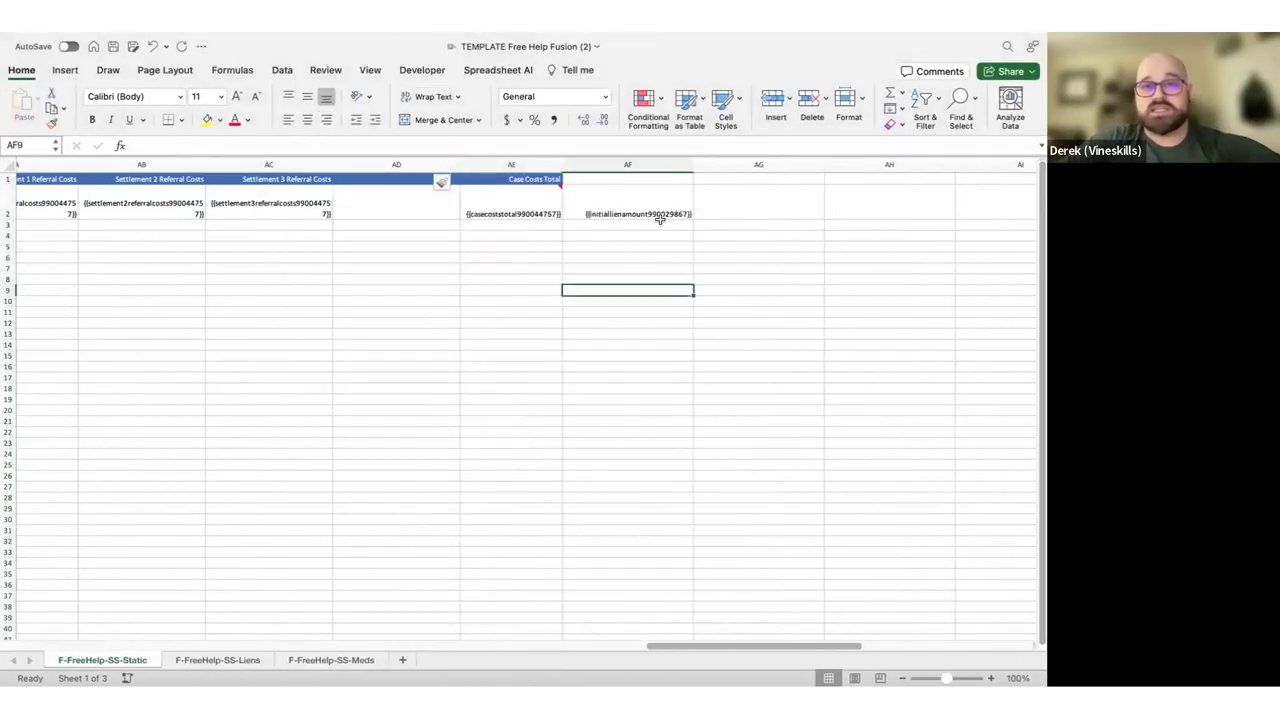
left_click_drag(645, 219, 390, 212)
key("super+s")
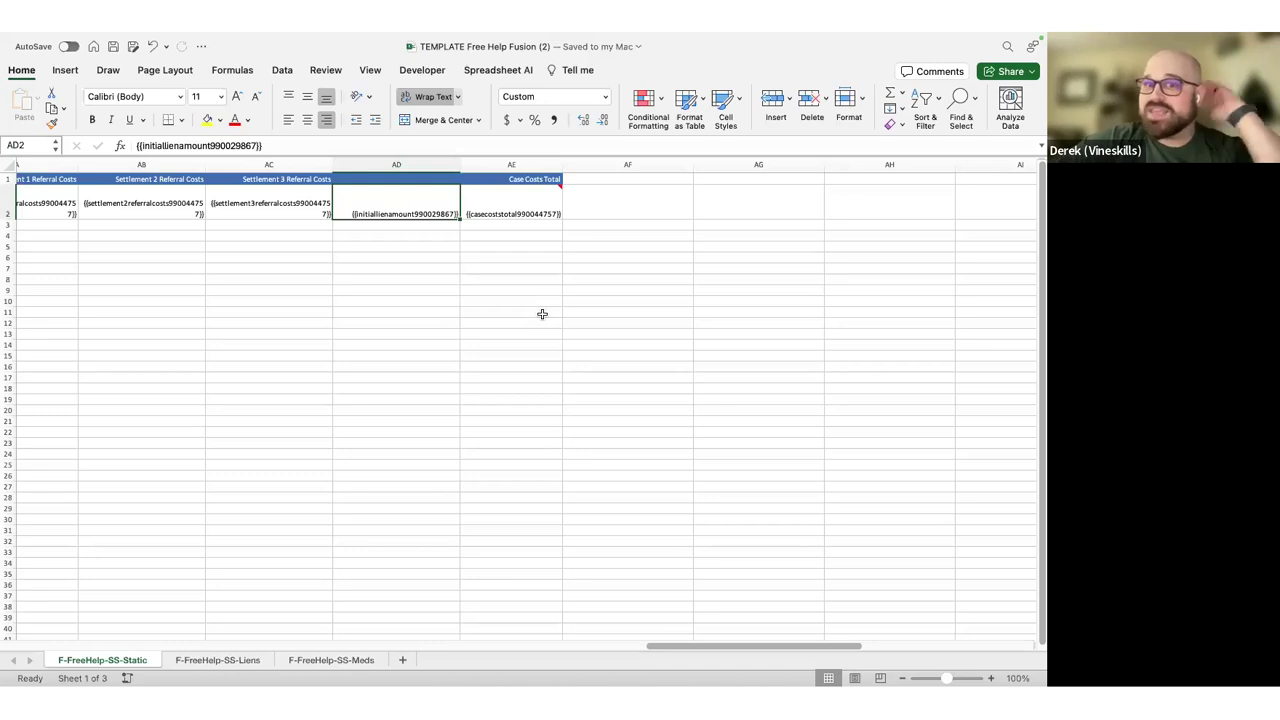
Cancel the open file selection in Filevine and recheck the moved lien amount field in the Excel template
key("ctrl+Right")
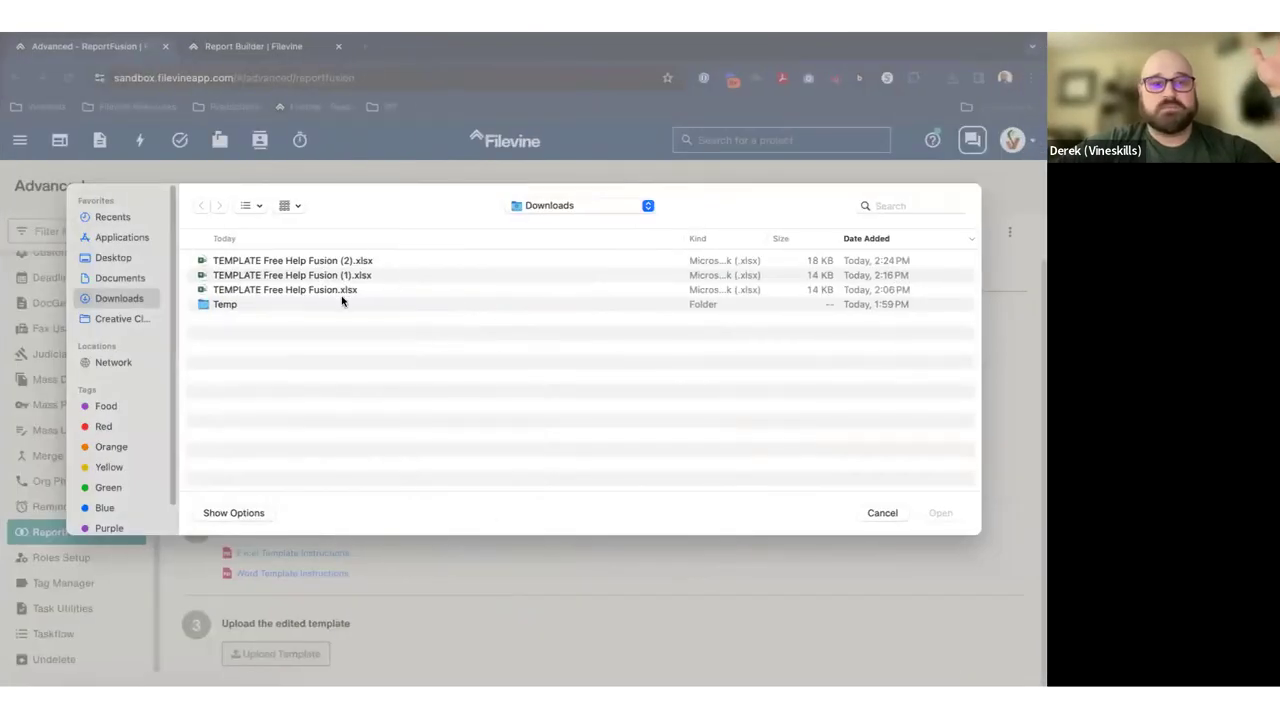
left_click(878, 513)
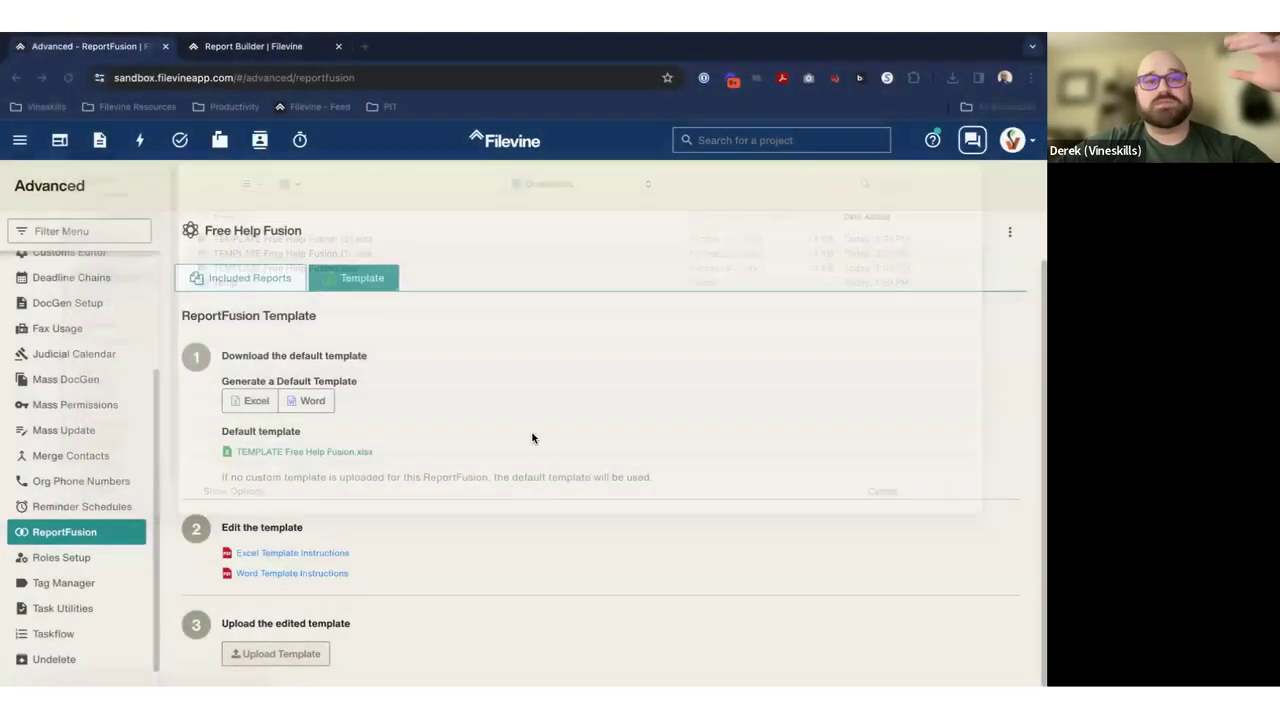
key("ctrl+Left")
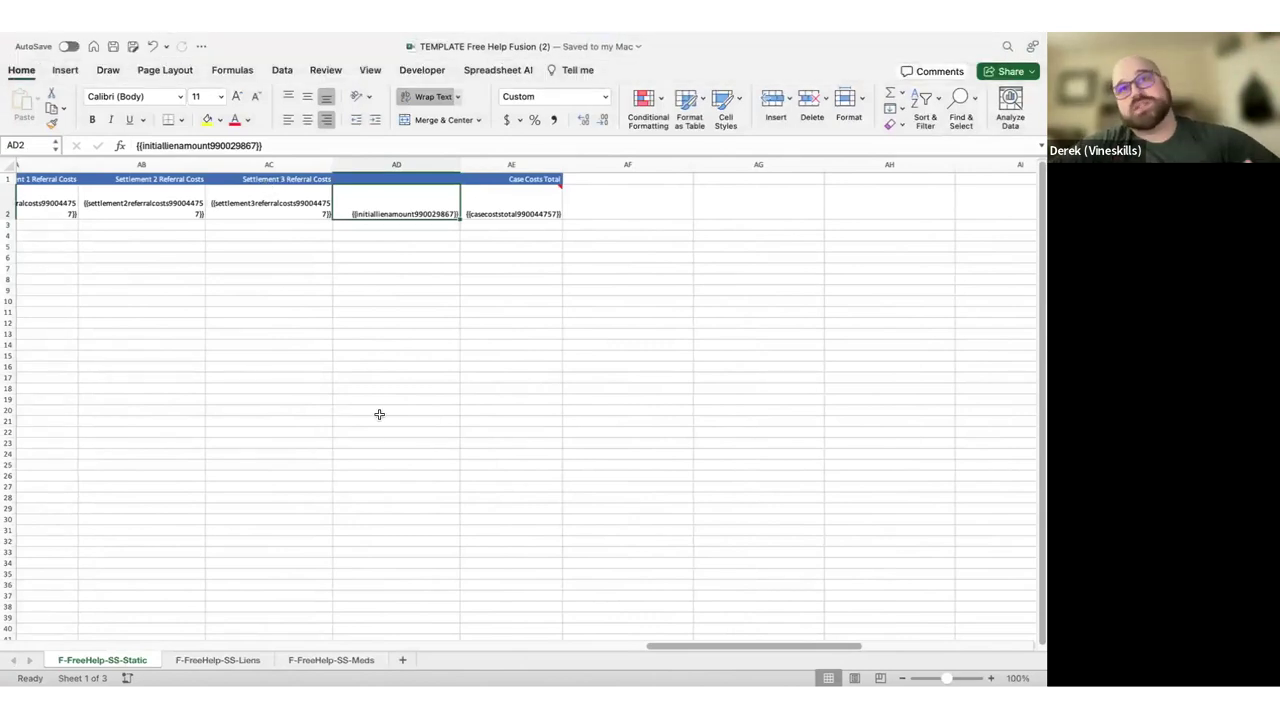
key("ctrl+Right")
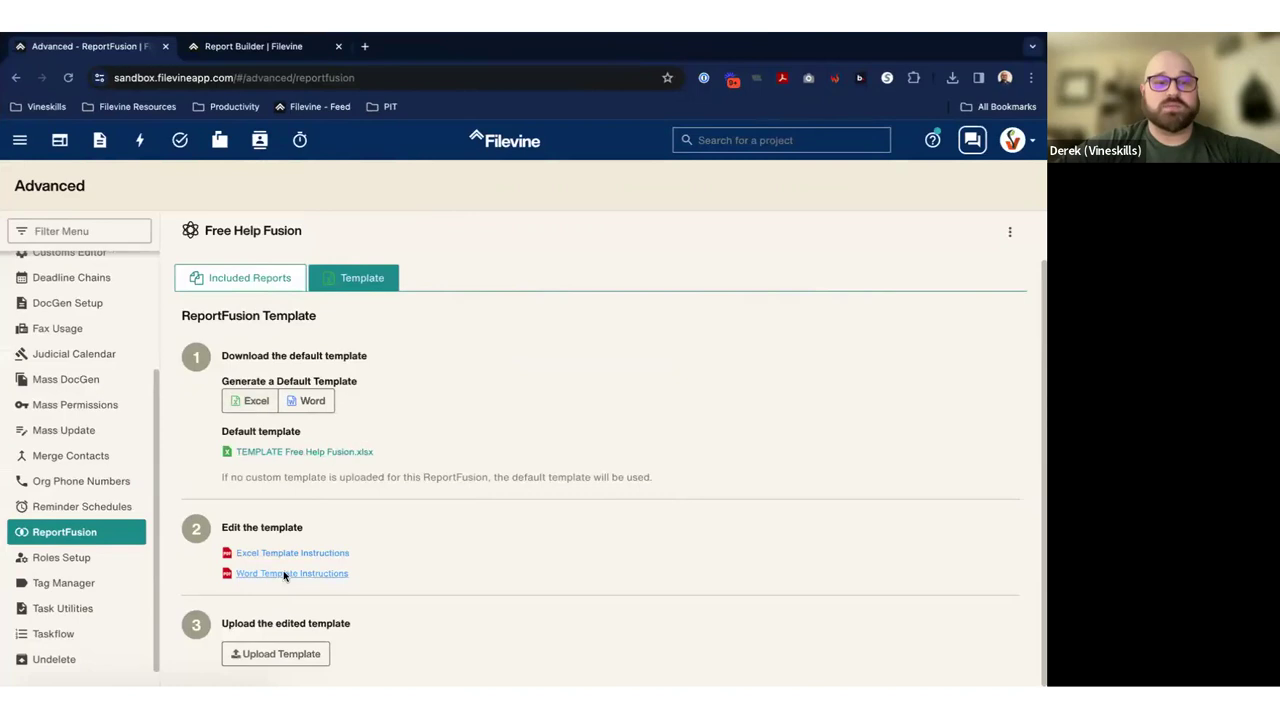
Upload TEMPLATE Free Help Fusion (2).xlsx as the edited template for Free Help Fusion in Filevine
left_click(274, 654)
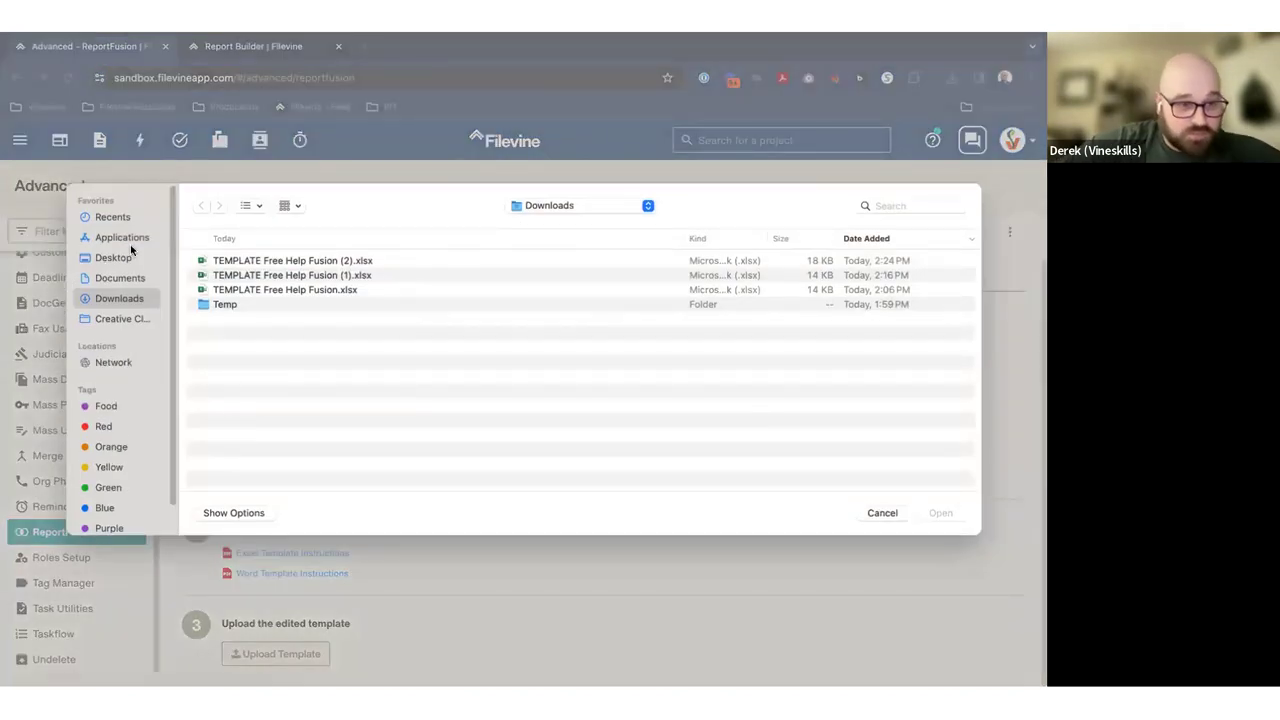
key("ctrl+Left")
key("ctrl+Right")
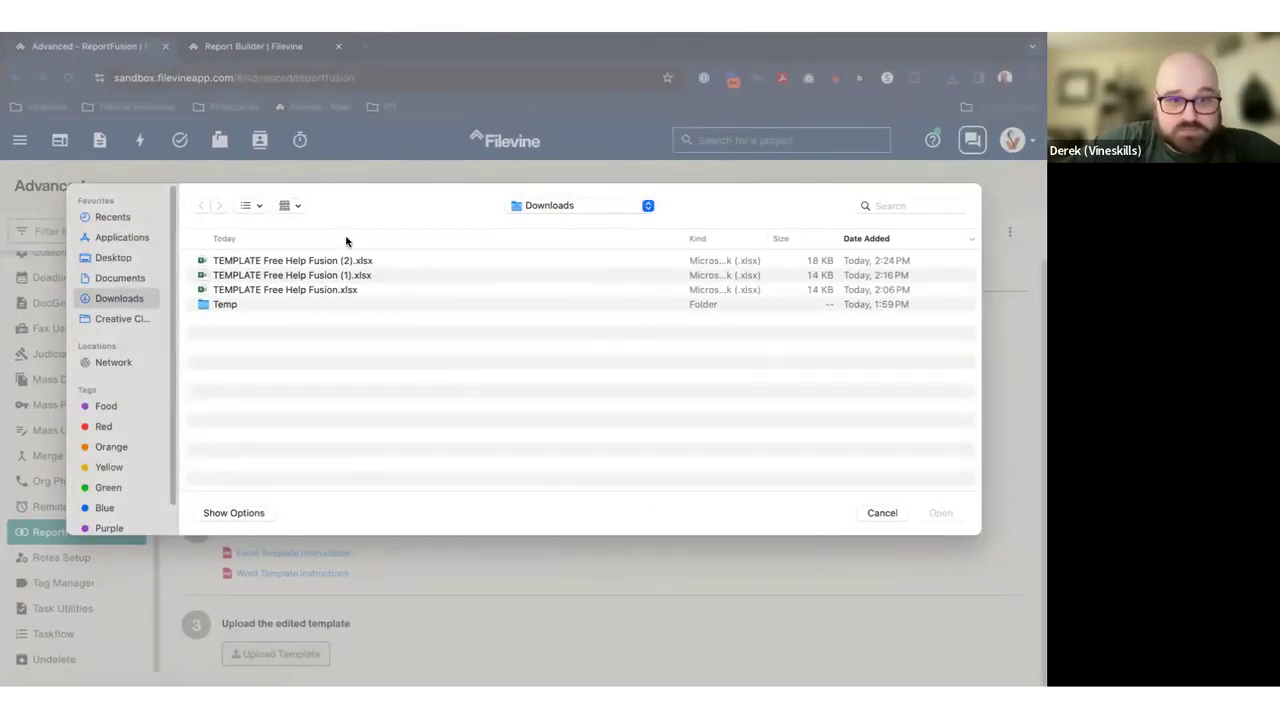
key("ctrl+Left")
key("ctrl+Right")
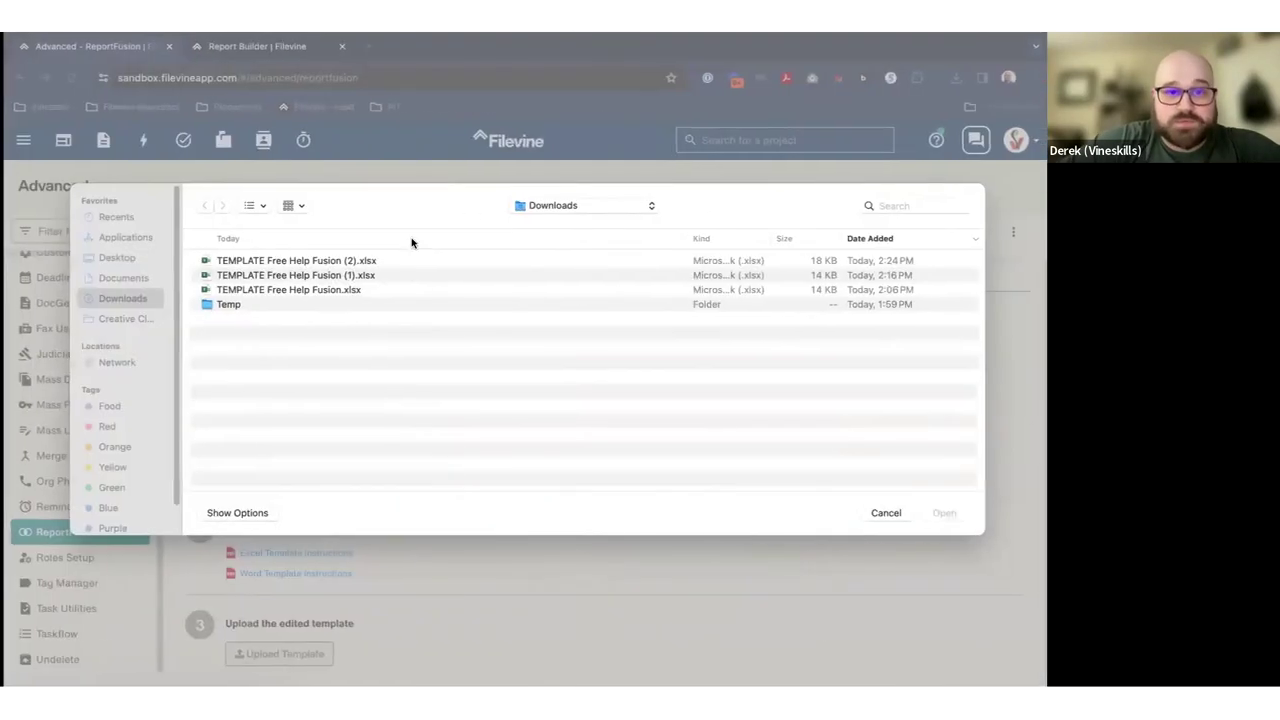
left_click(467, 262)
left_click(938, 513)
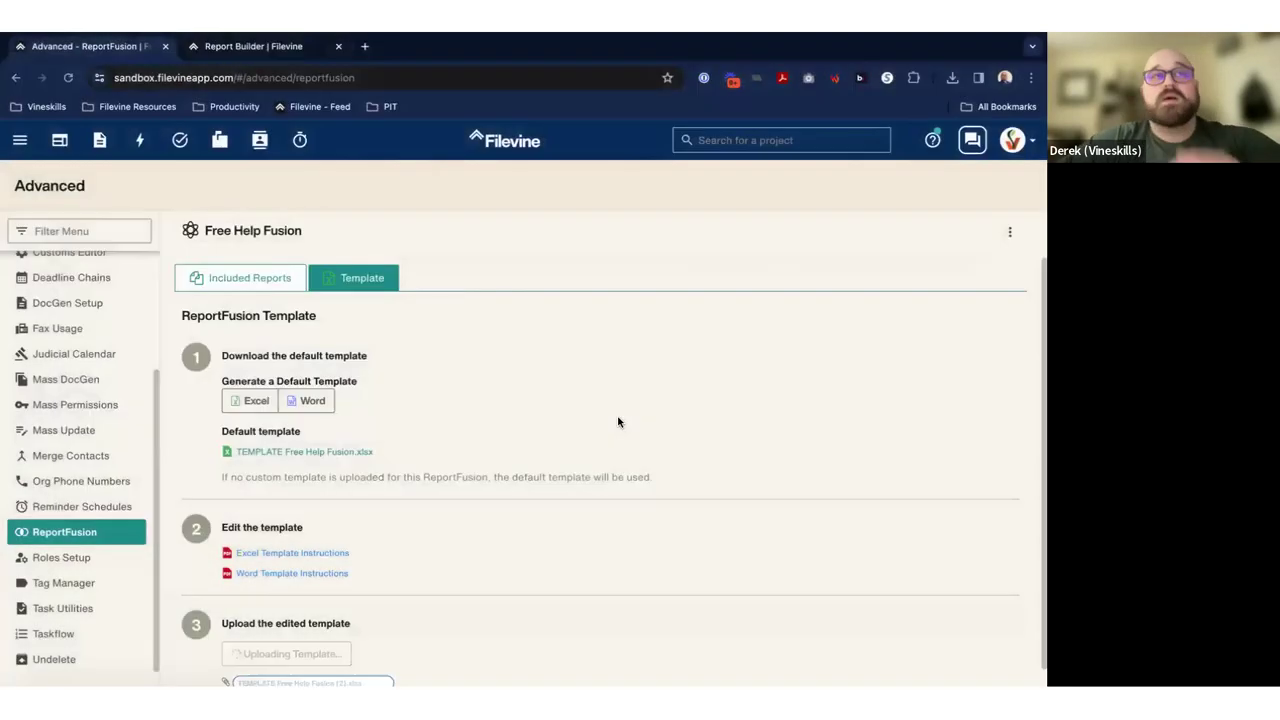
key("ctrl+Left")
key("ctrl+Right")
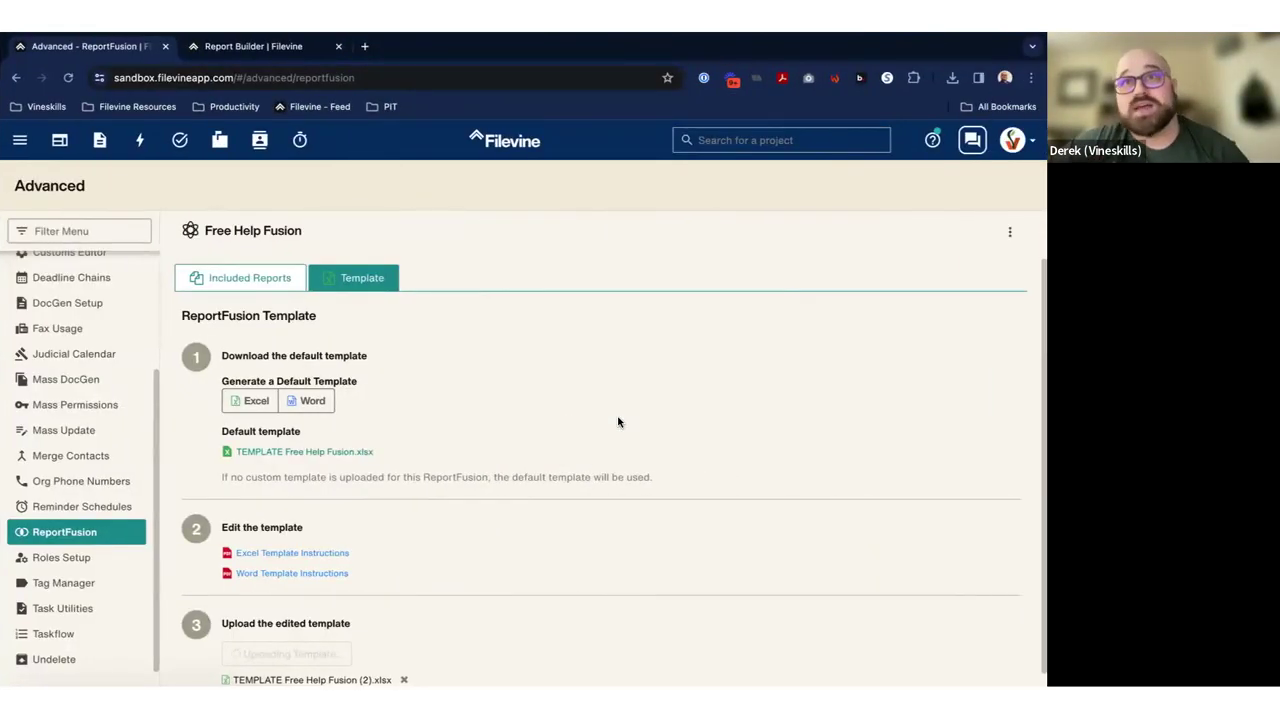
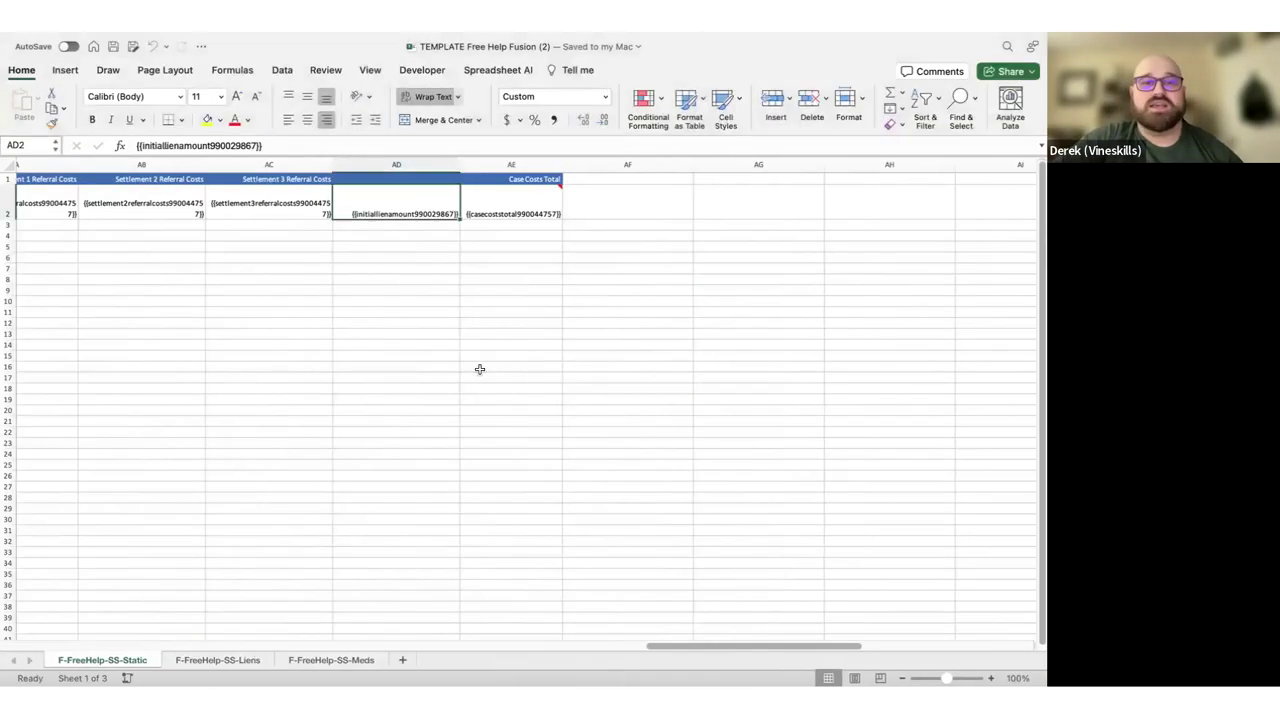
left_click(480, 369)
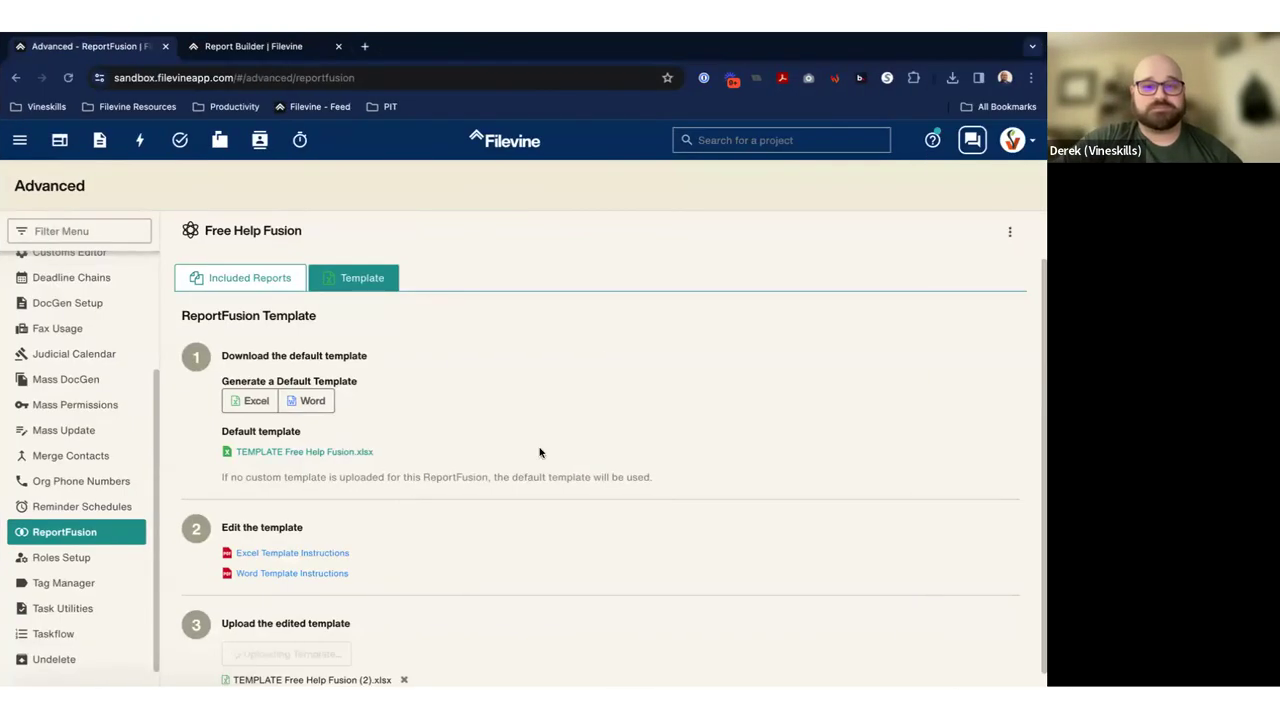
scroll(401, 492, "down", 1)
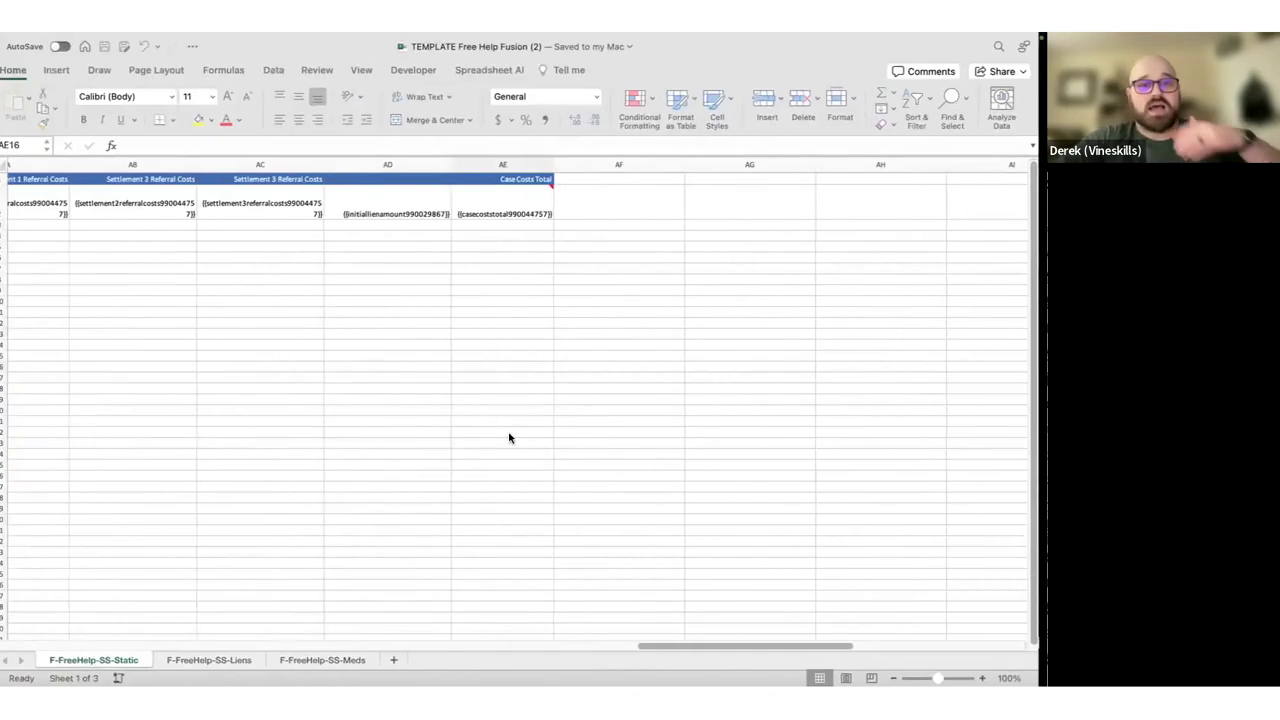
Switch to Filevine and examine the template upload error for the rejected column, its cell and the report it names
key("ctrl+Right")
scroll(600, 540, "down", 1)
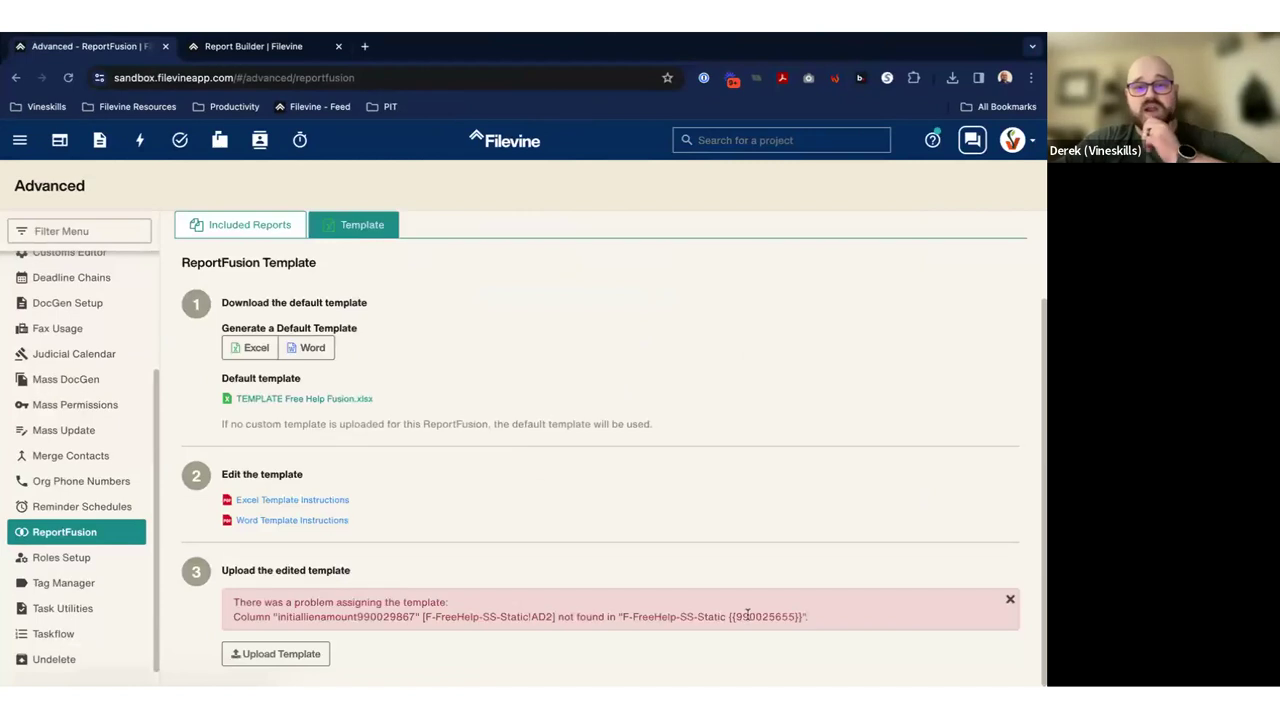
left_click_drag(806, 617, 406, 614)
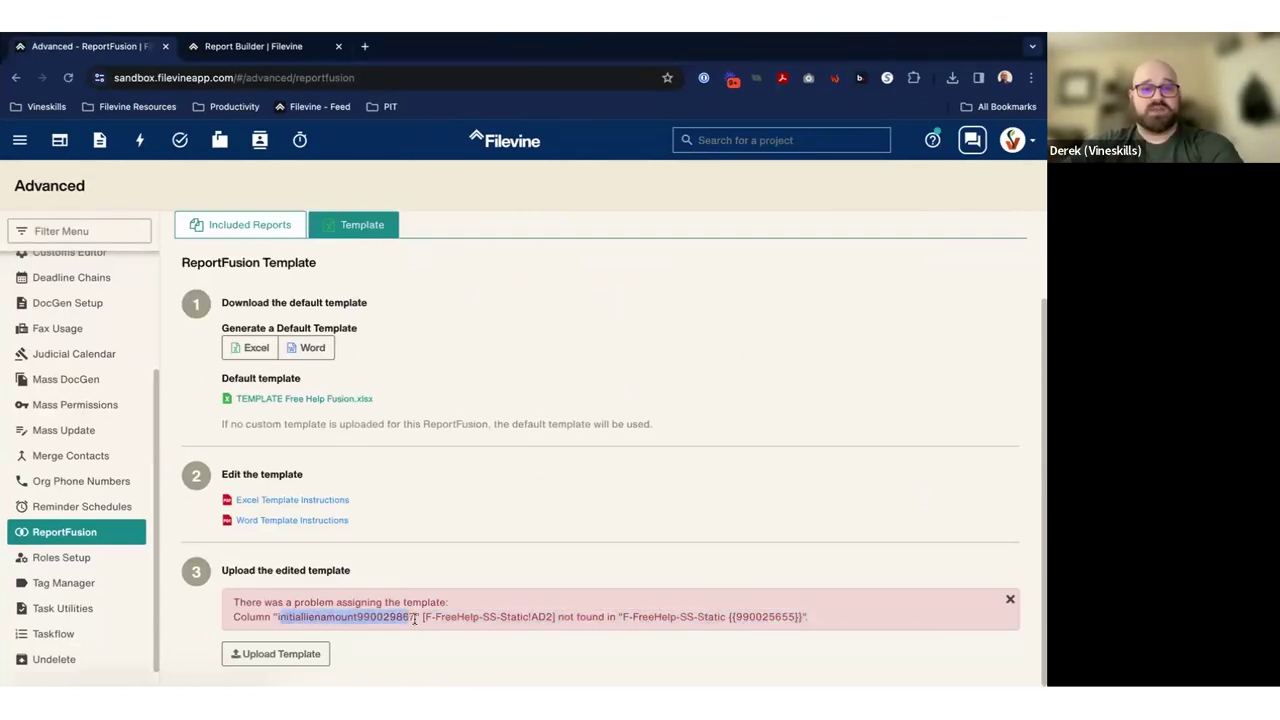
left_click_drag(546, 617, 488, 616)
left_click_drag(624, 617, 802, 617)
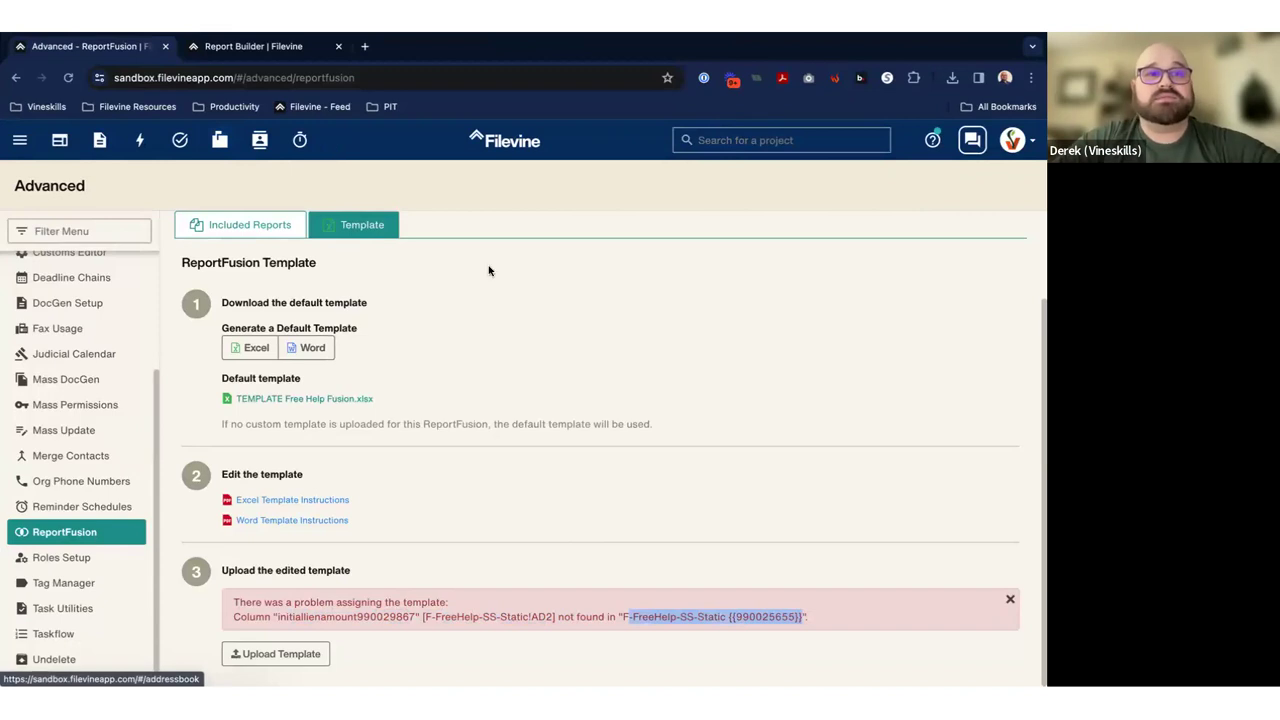
Return to the Excel template and check the lien amount field in AD2 against the fields on the F-FreeHelp-SS-Liens sheet
key("super+Tab")
left_click(515, 302)
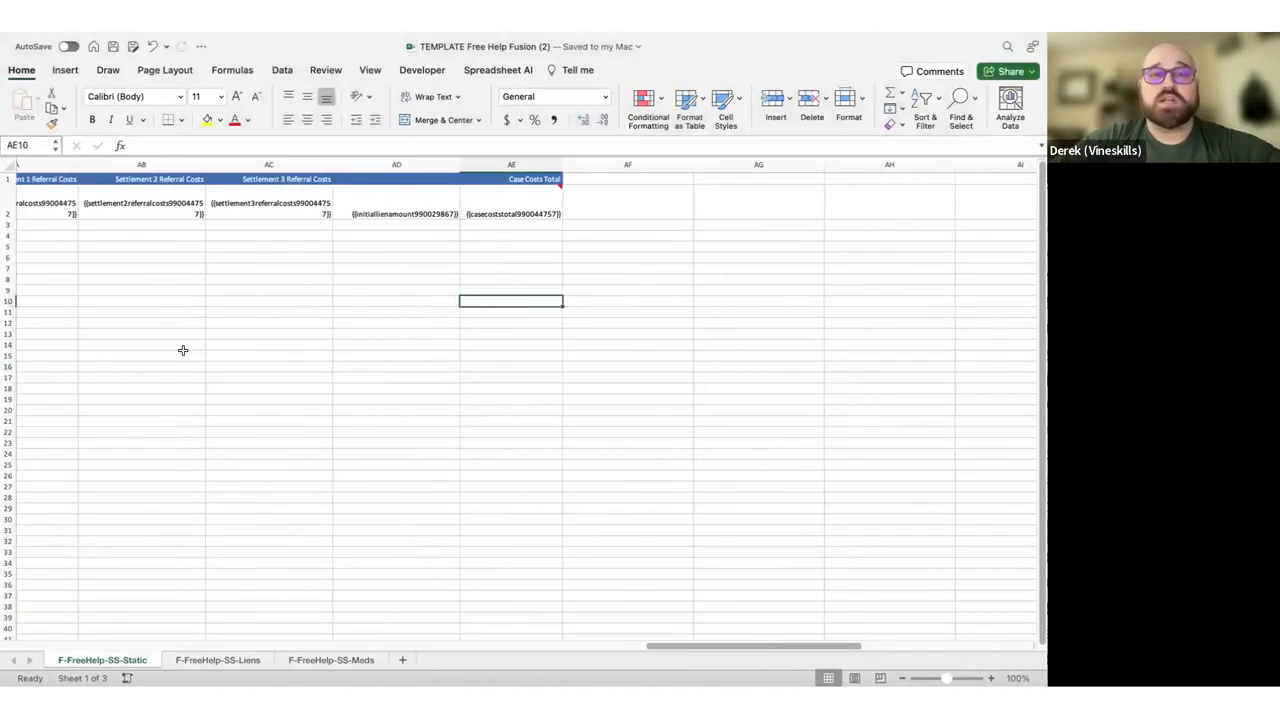
left_click(373, 196)
key("super+c")
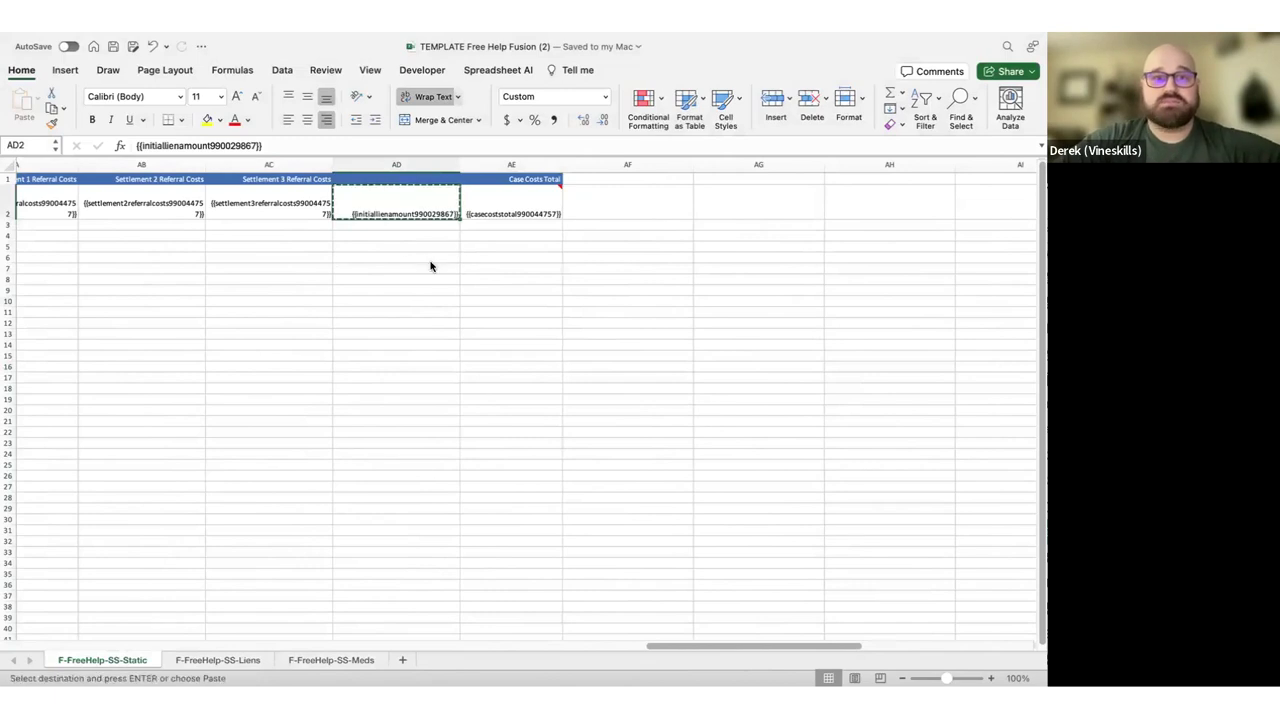
scroll(300, 520, "left", 10)
left_click(246, 660)
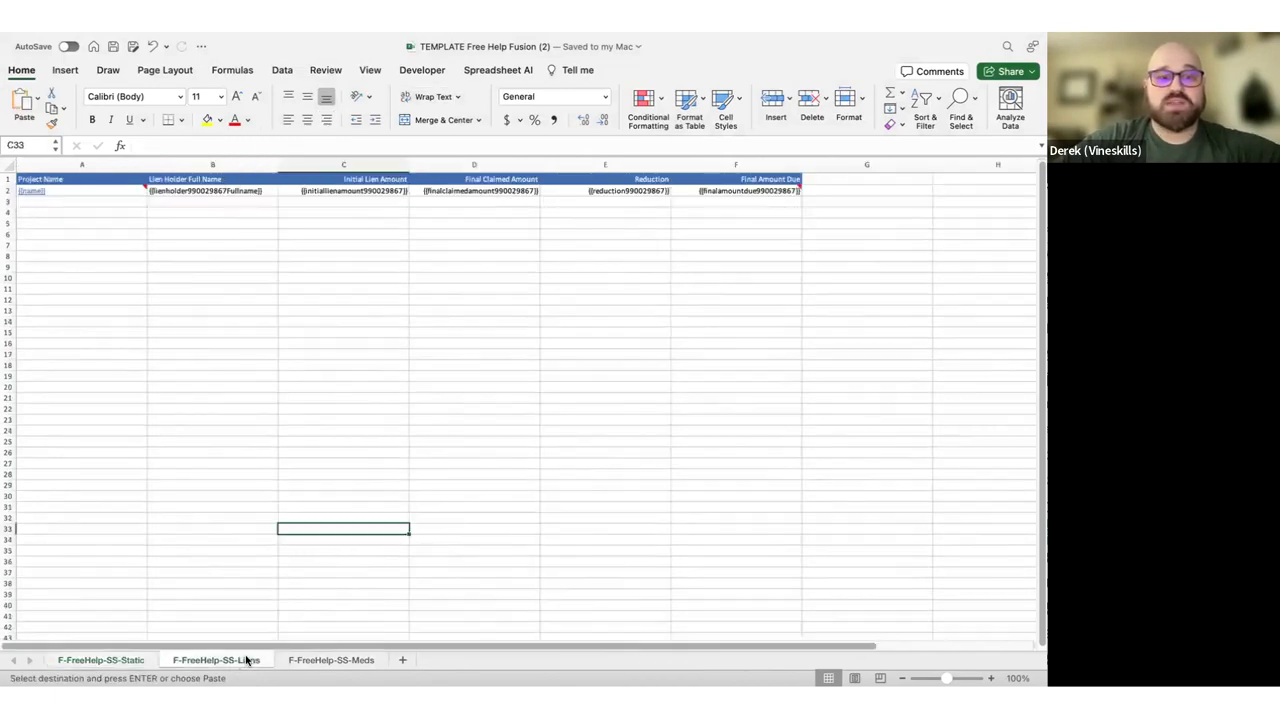
left_click(116, 660)
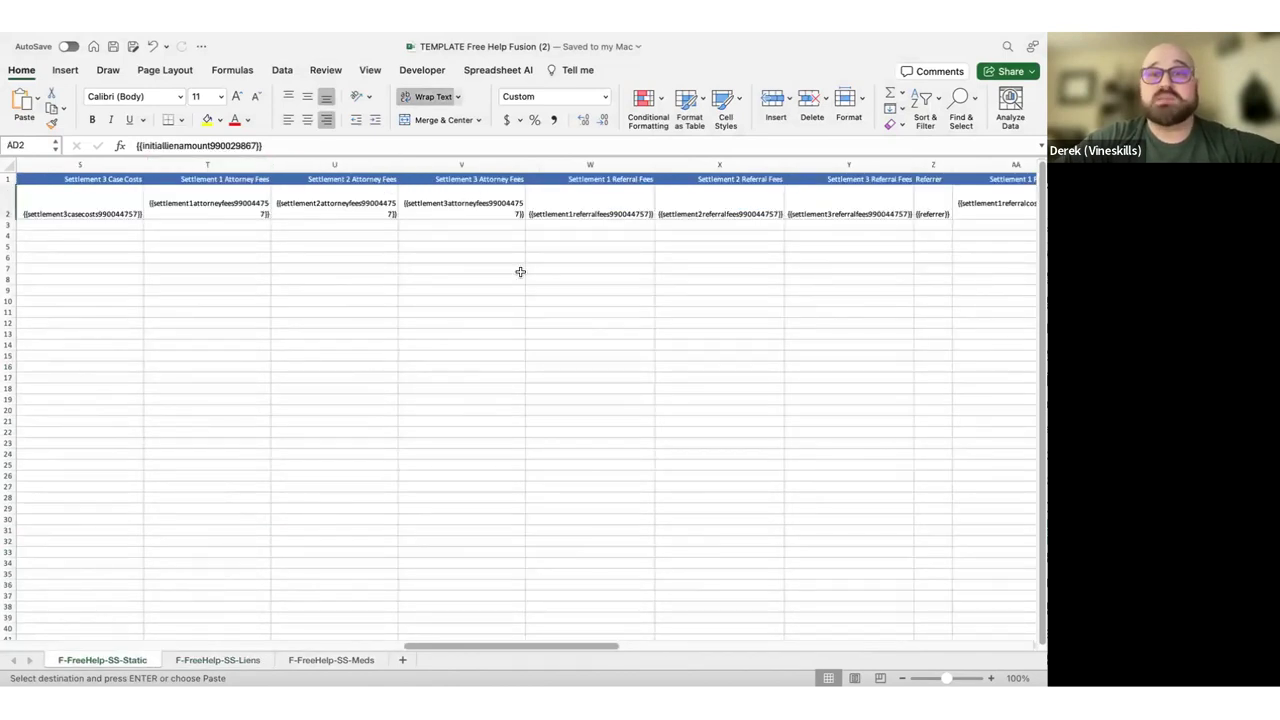
Delete the {{initiallienamount990029867}} field from cell AD2 on the F-FreeHelp-SS-Static sheet
scroll(434, 343, "right", 3)
scroll(434, 343, "right", 6)
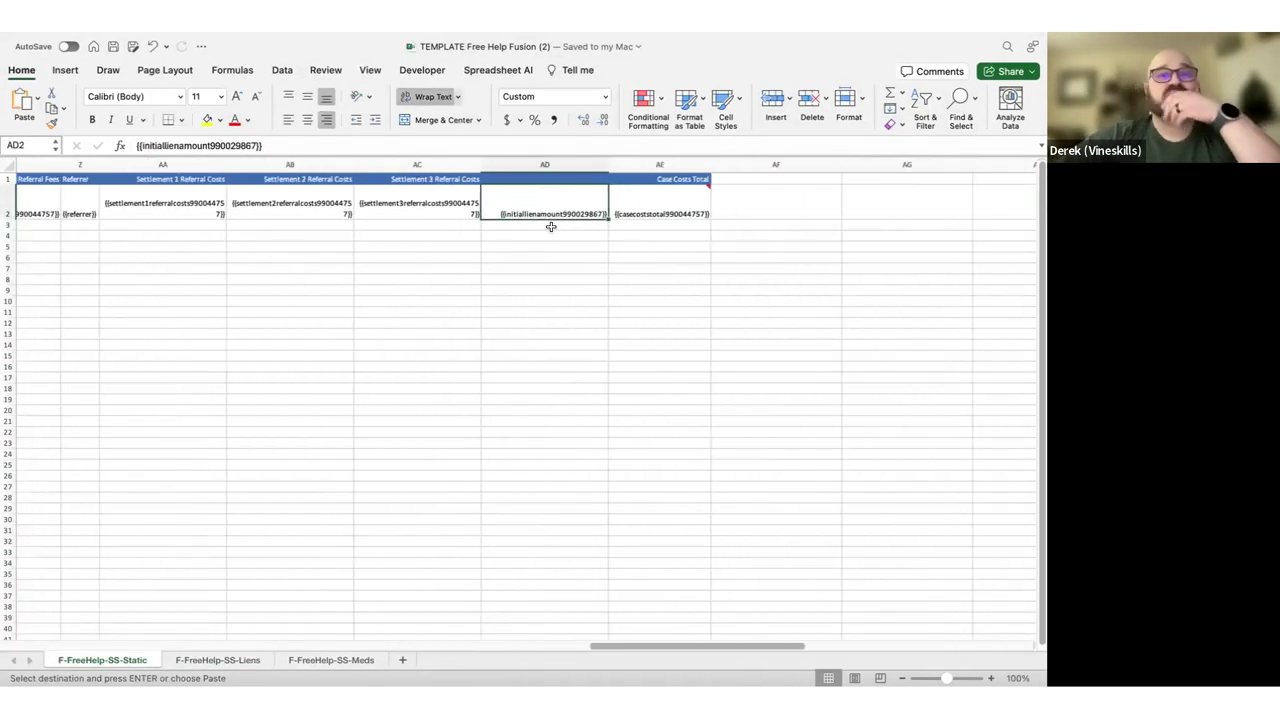
key("Delete")
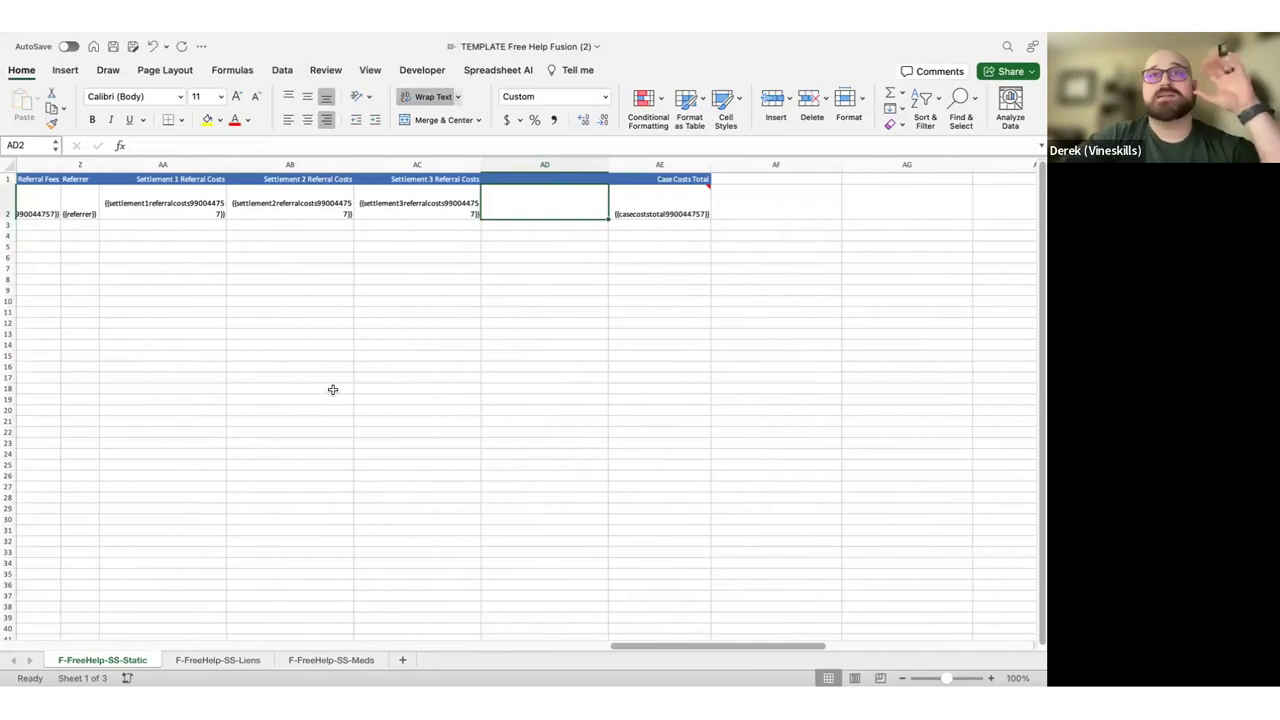
Switch to the Settlement Statement Excel - Free Help v1.0 workbook and show its Sheet1
key("super+Tab")
key("super+Tab")
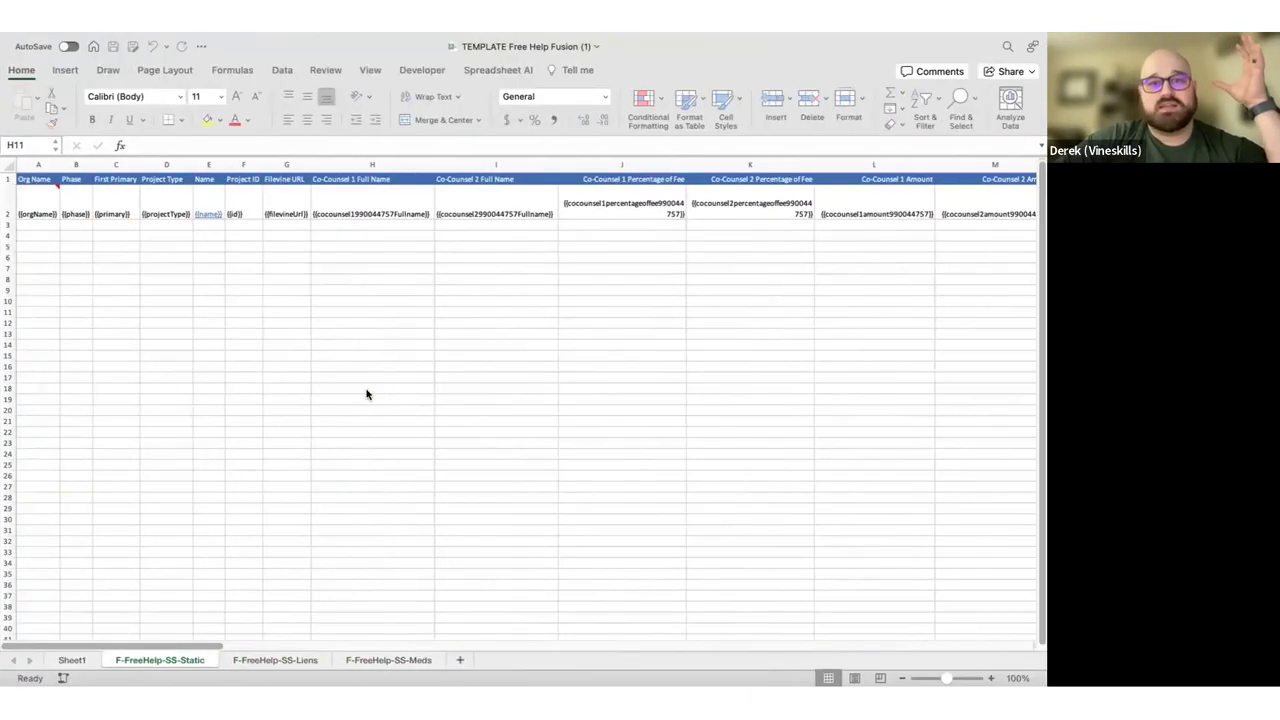
left_click(70, 658)
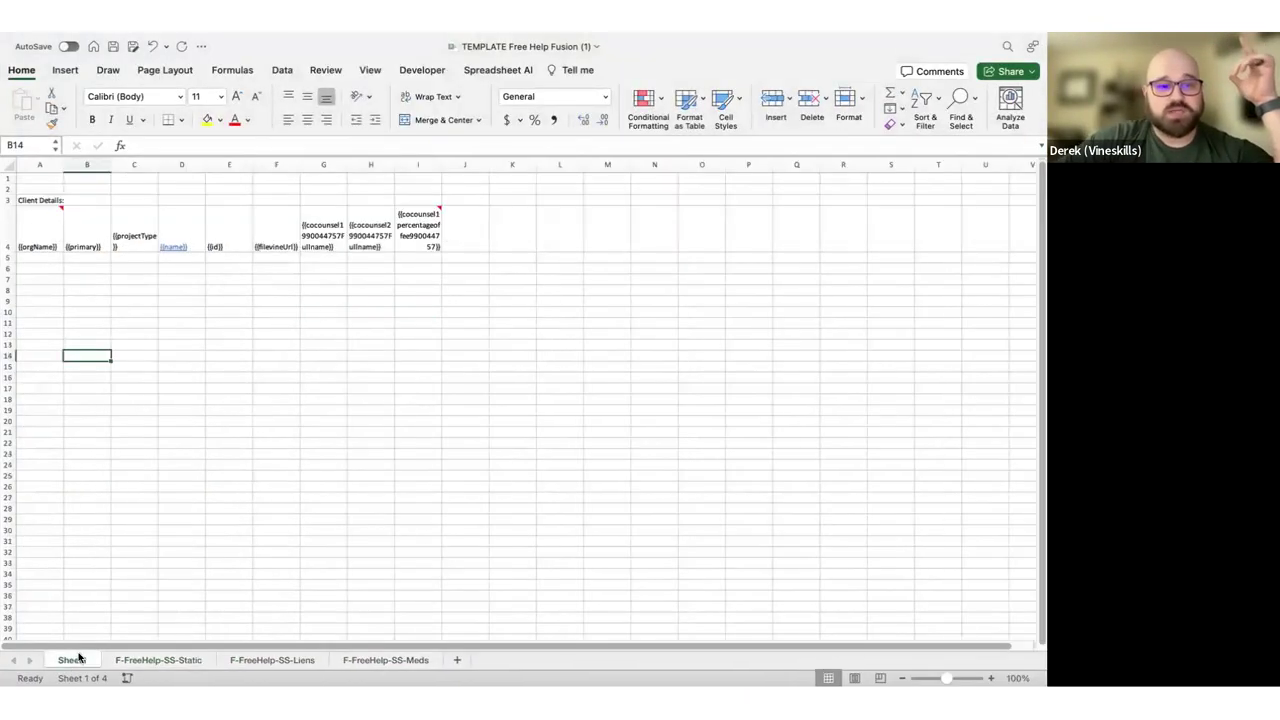
key("super+Tab")
key("ctrl+Left")
key("ctrl+Up")
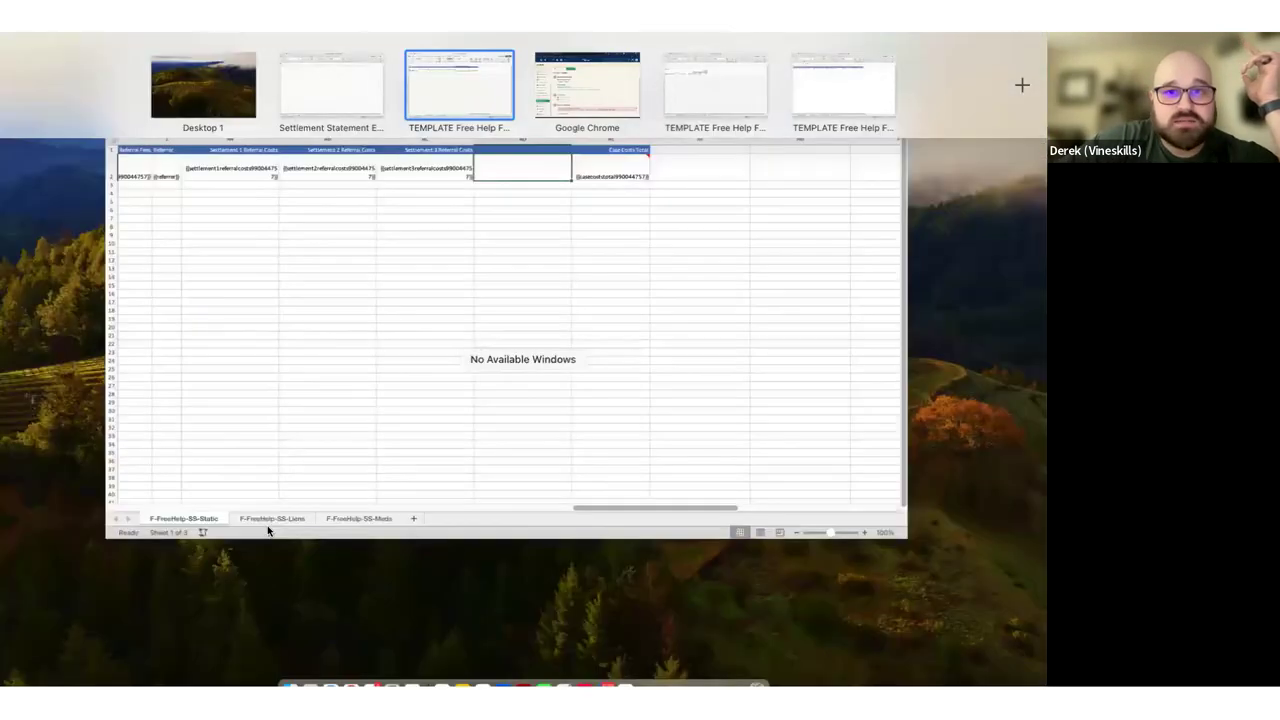
left_click(383, 104)
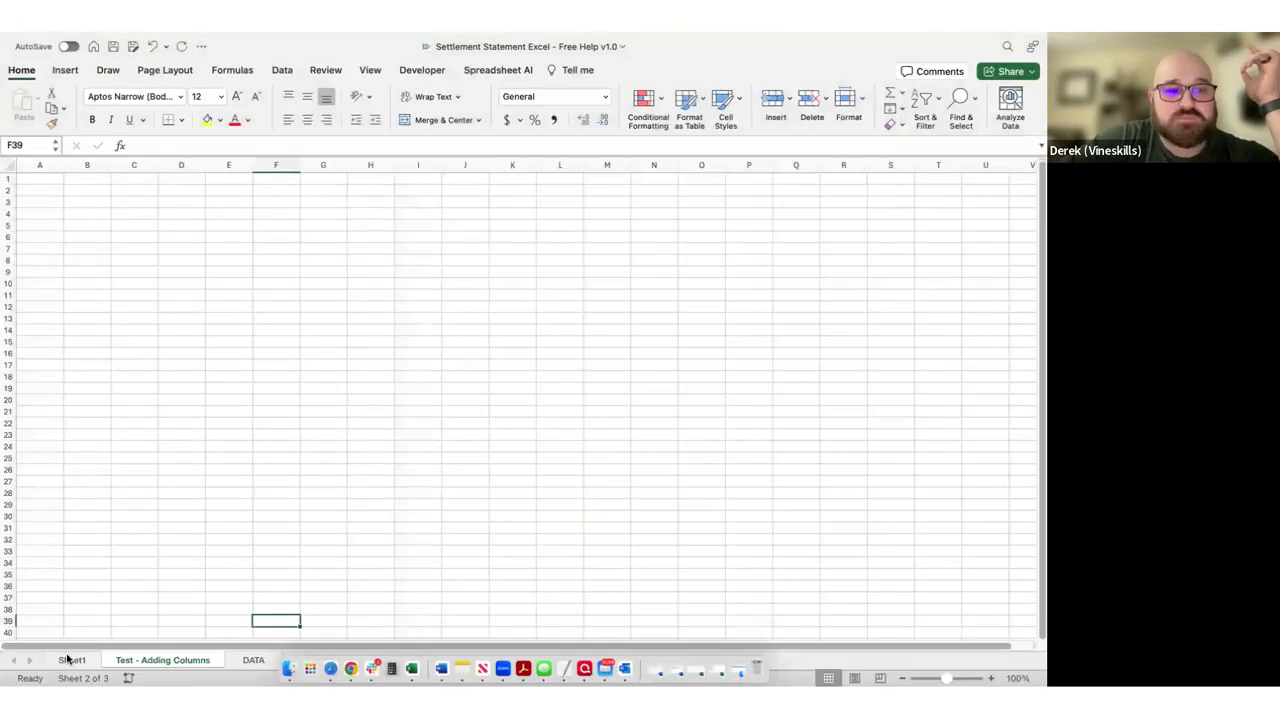
left_click(80, 658)
Set the Medical Bills total in I13 to =SUM(I15:I16) and check the formulas in I15 and I13
left_click(384, 419)
left_click(389, 357)
left_click(391, 333)
left_click(388, 343)
type("=")
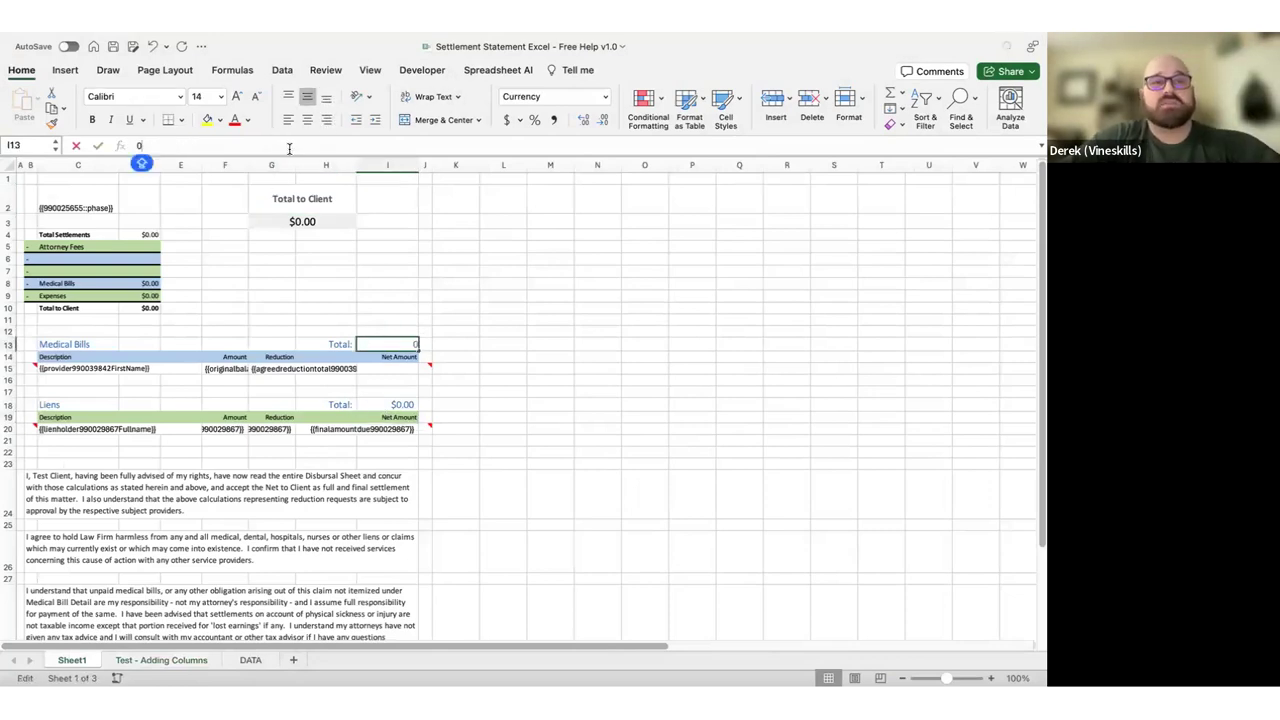
type("SUM(")
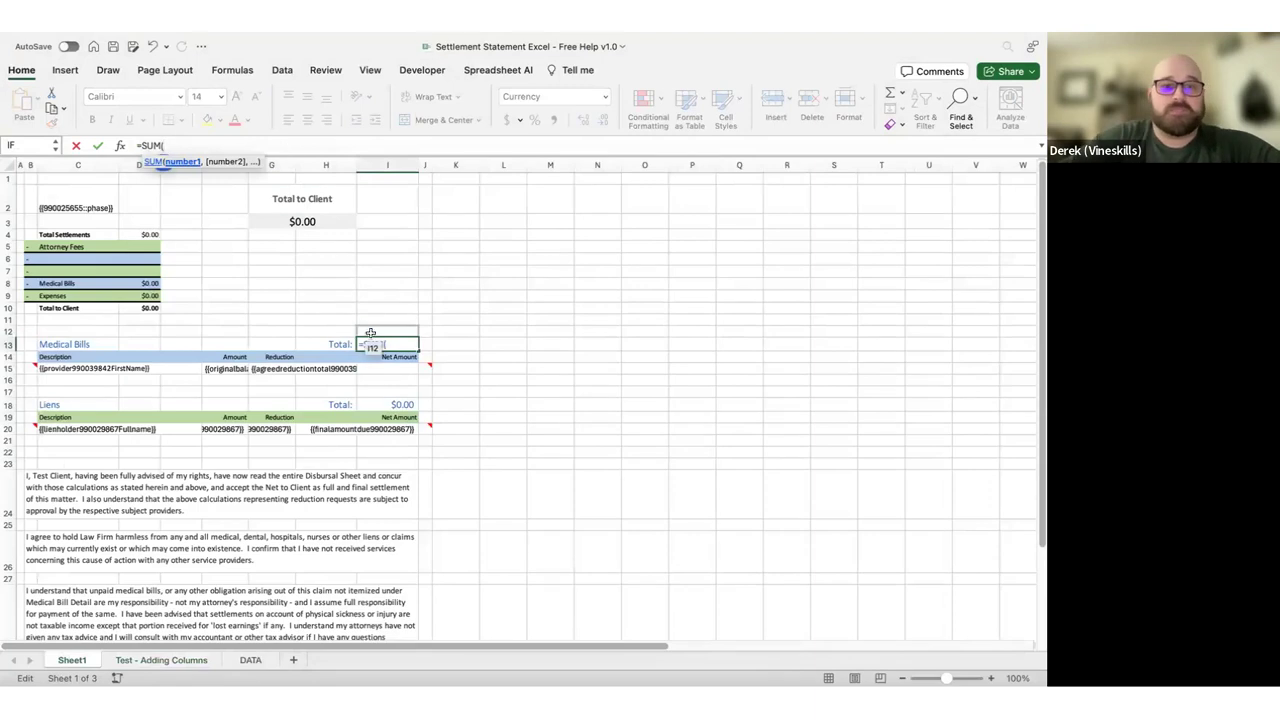
left_click_drag(384, 368, 382, 381)
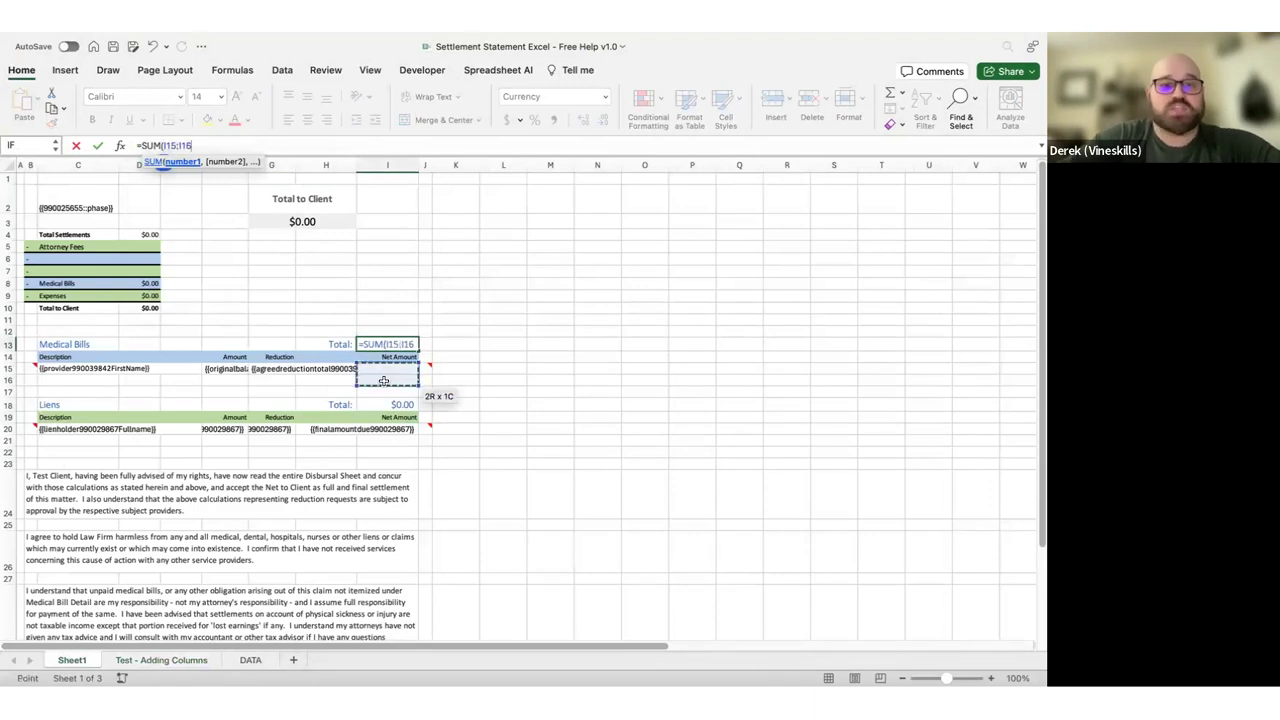
key("Return")
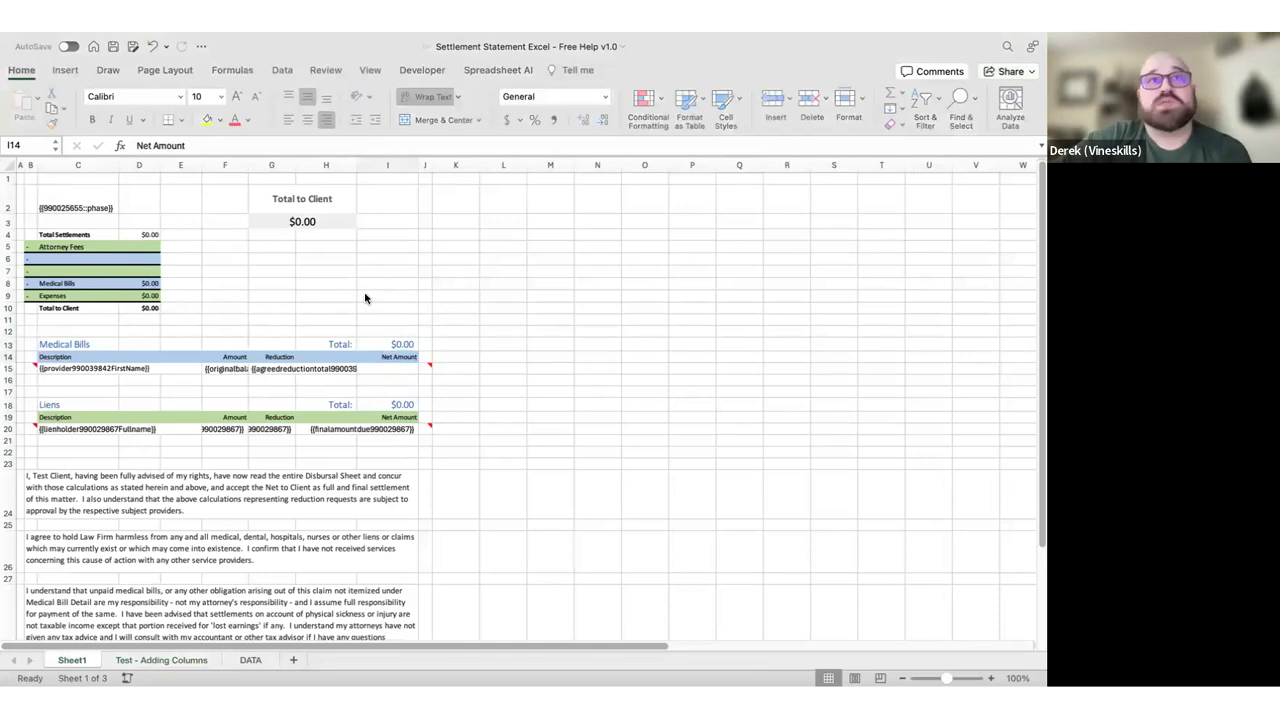
left_click(391, 374)
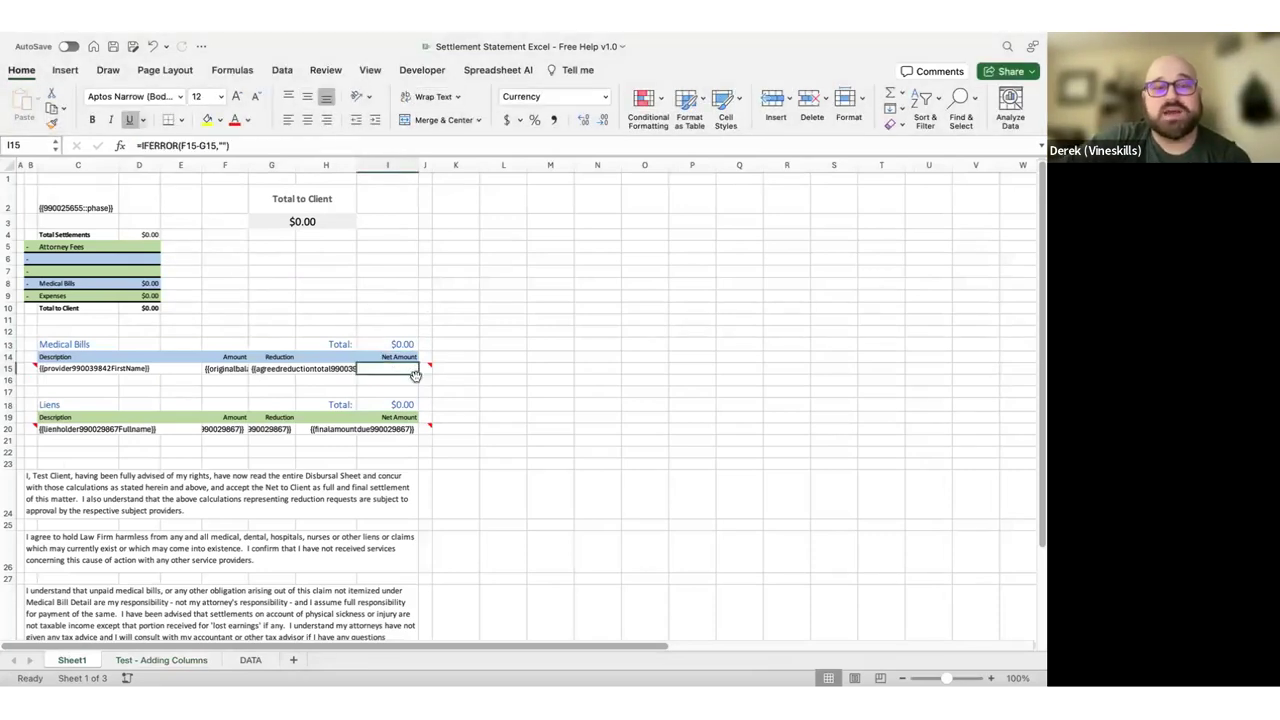
left_click(394, 342)
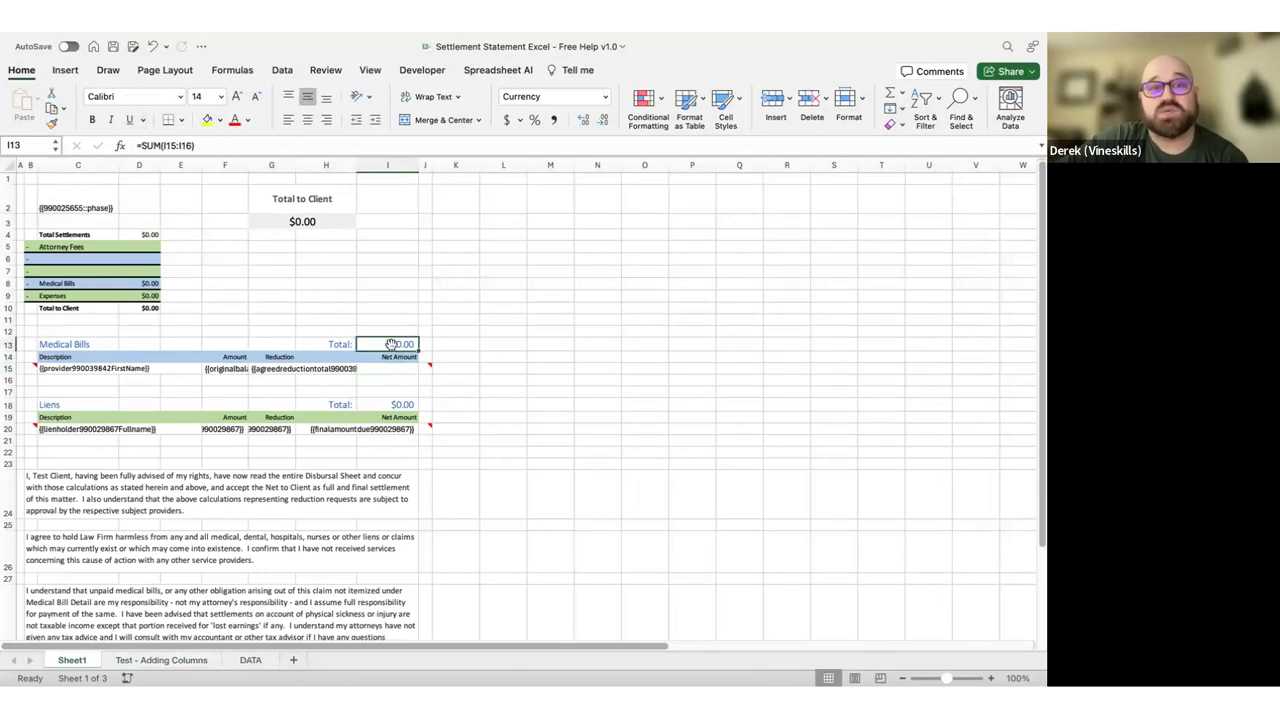
Examine the CONCATENATE formula behind the dated "UNDERSTOOD, AGREED AND RECEIVED" line in B30 and its text copy in K31
scroll(486, 448, "down", 10)
left_click(455, 372)
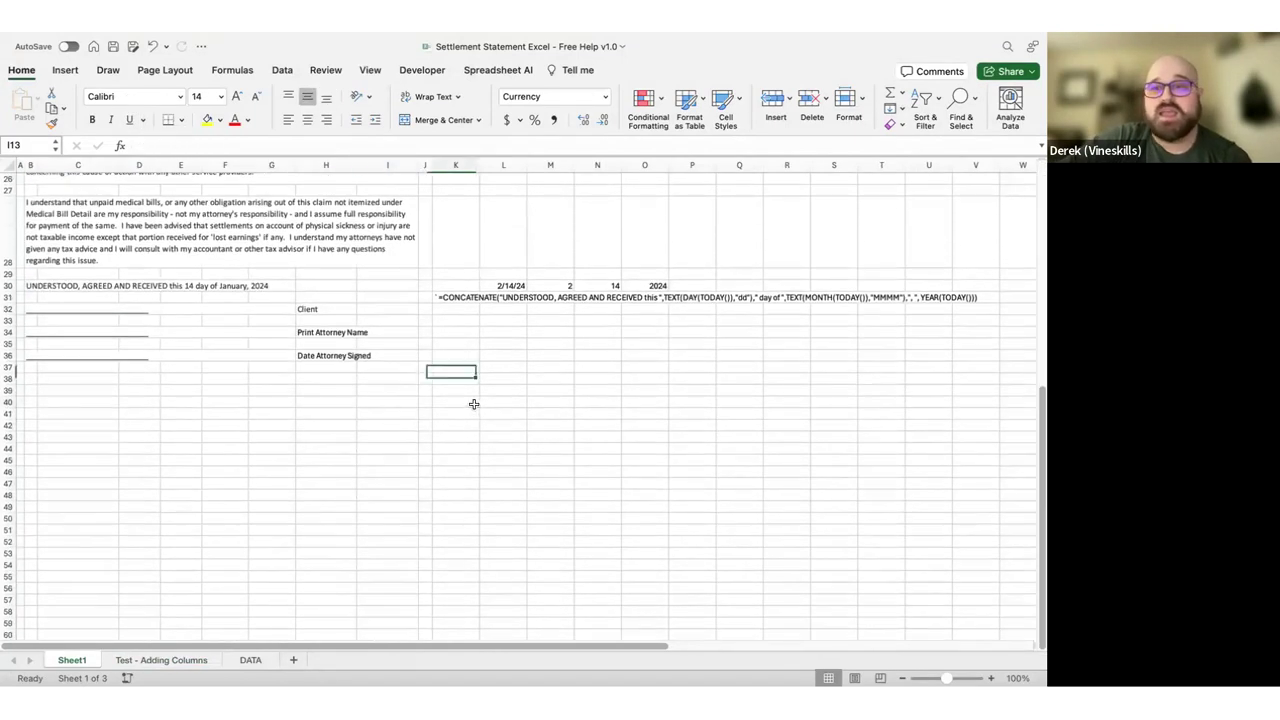
left_click(474, 403)
left_click(452, 297)
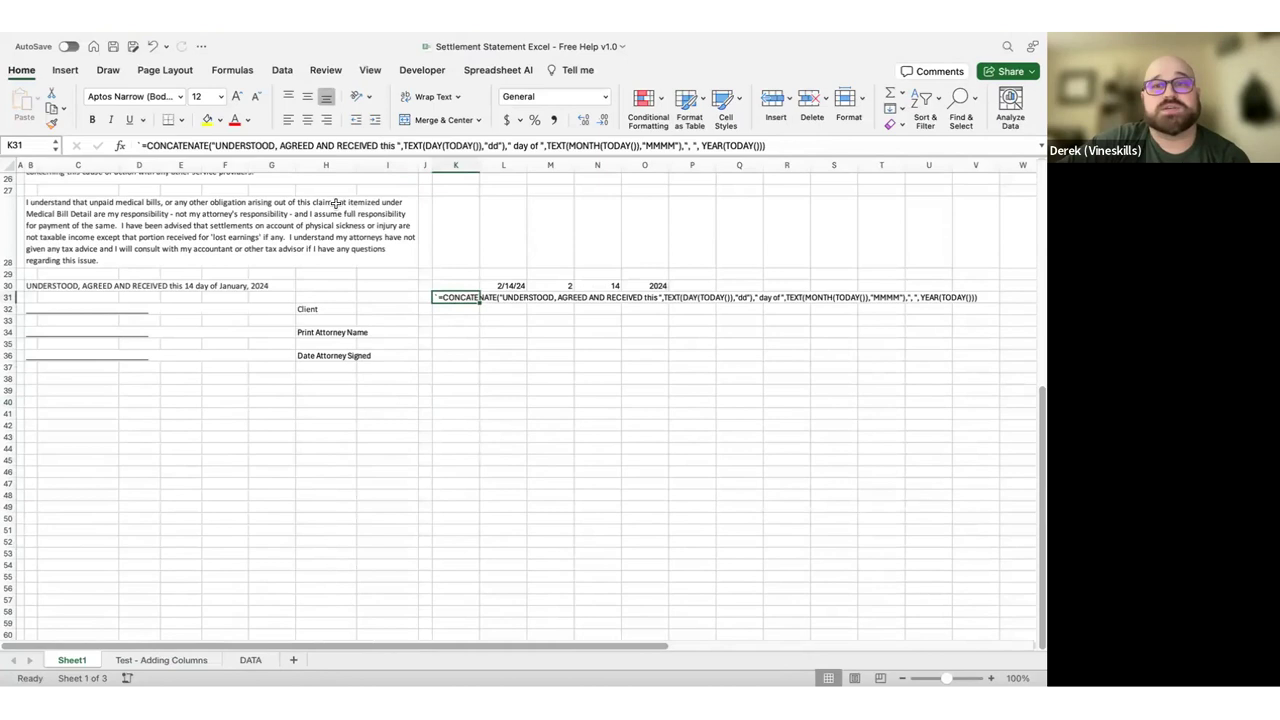
scroll(520, 366, "up", 1)
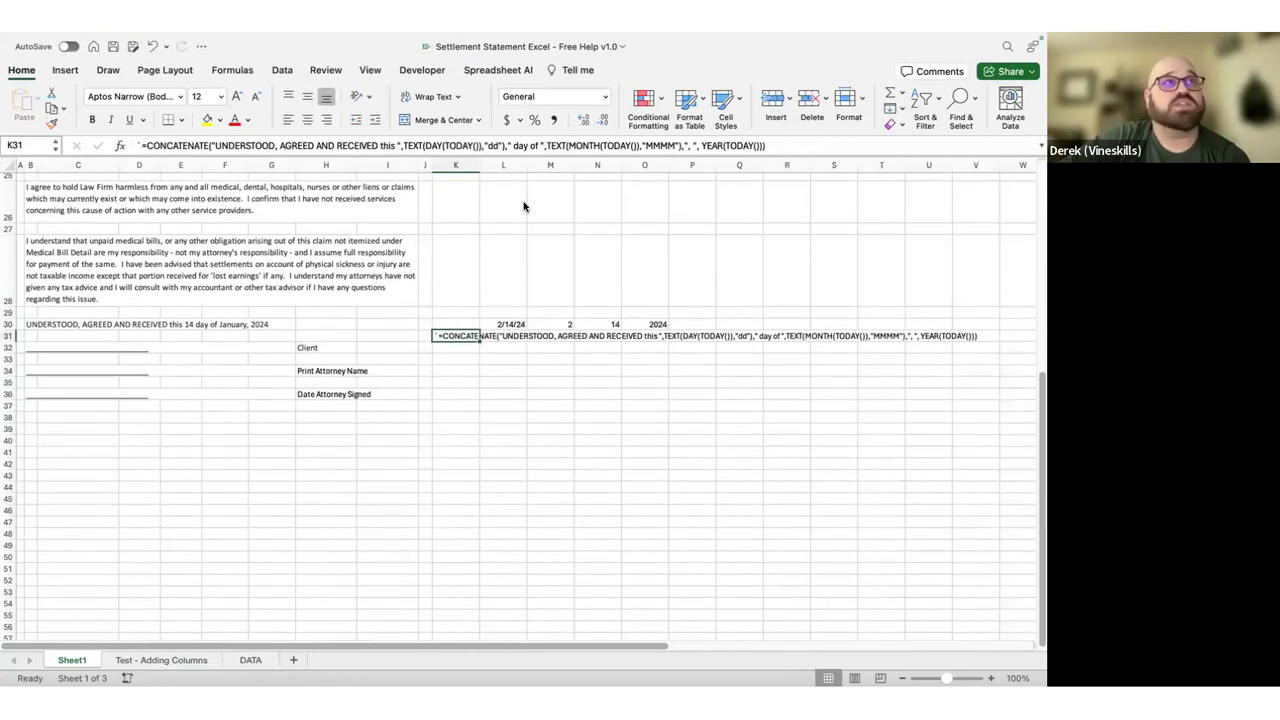
left_click(510, 370)
left_click_drag(30, 321, 271, 322)
left_click(216, 350)
left_click(180, 325)
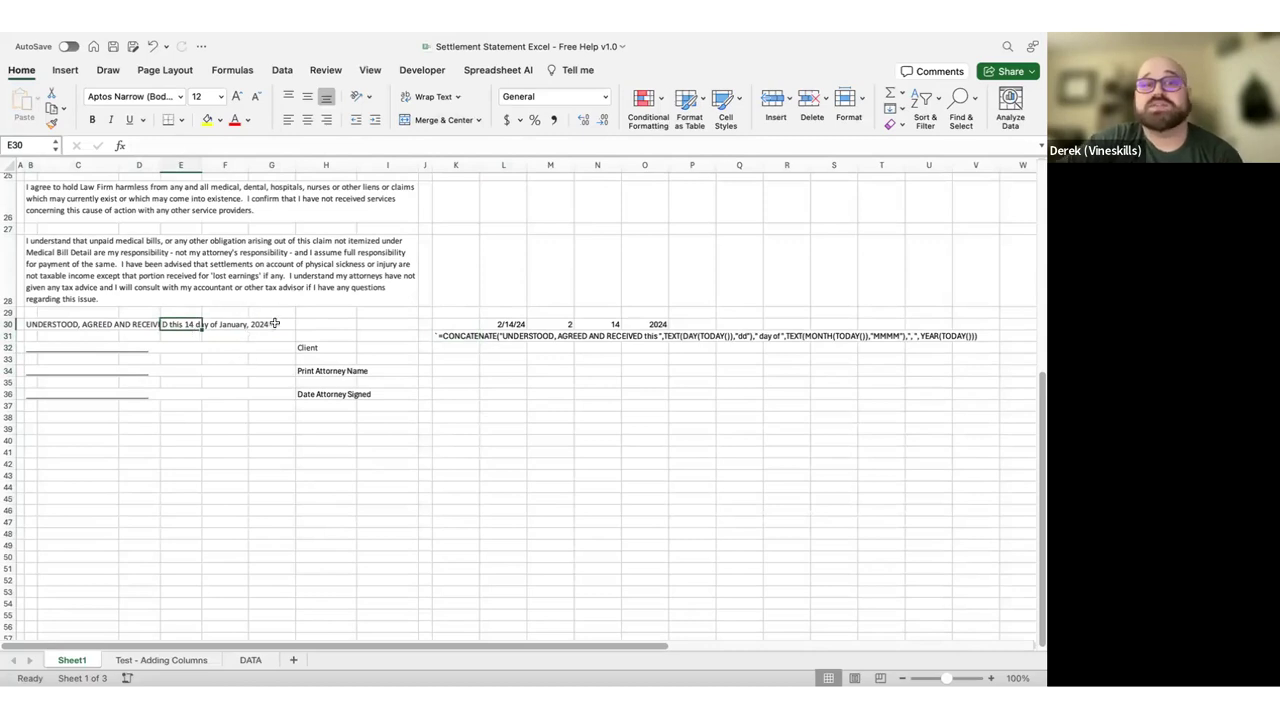
left_click(32, 322)
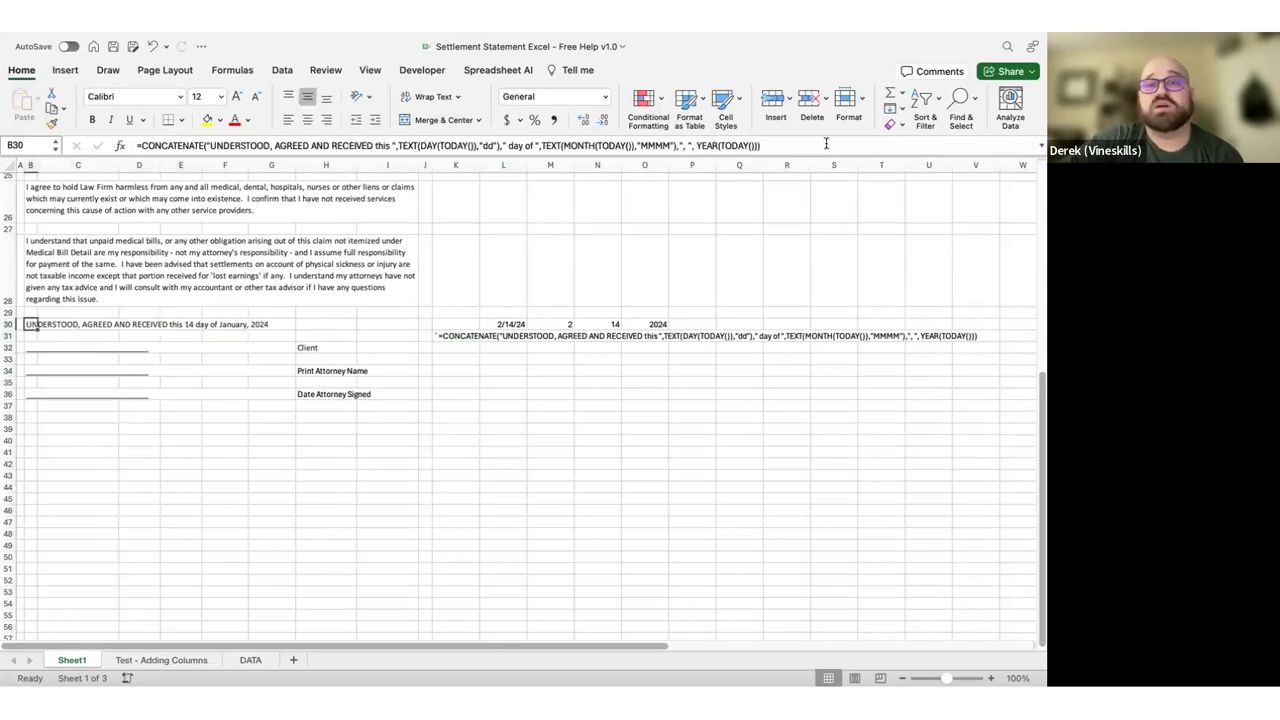
left_click_drag(789, 145, 160, 152)
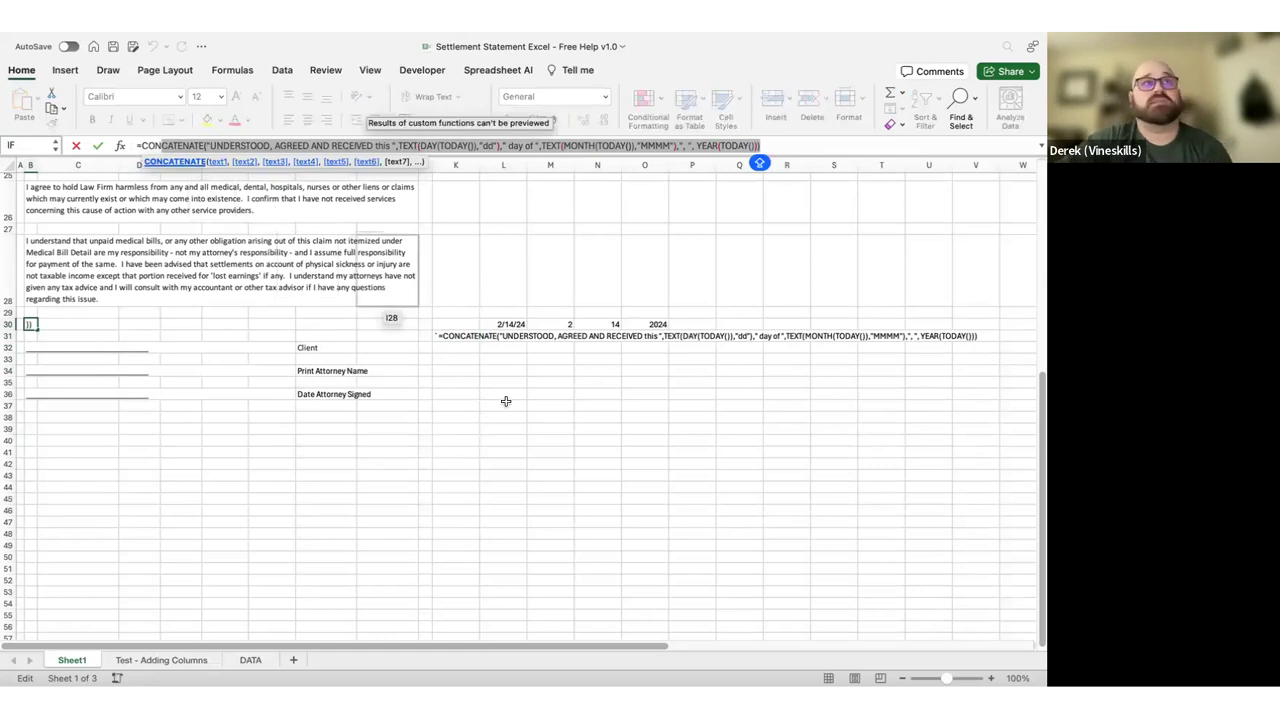
key("Return")
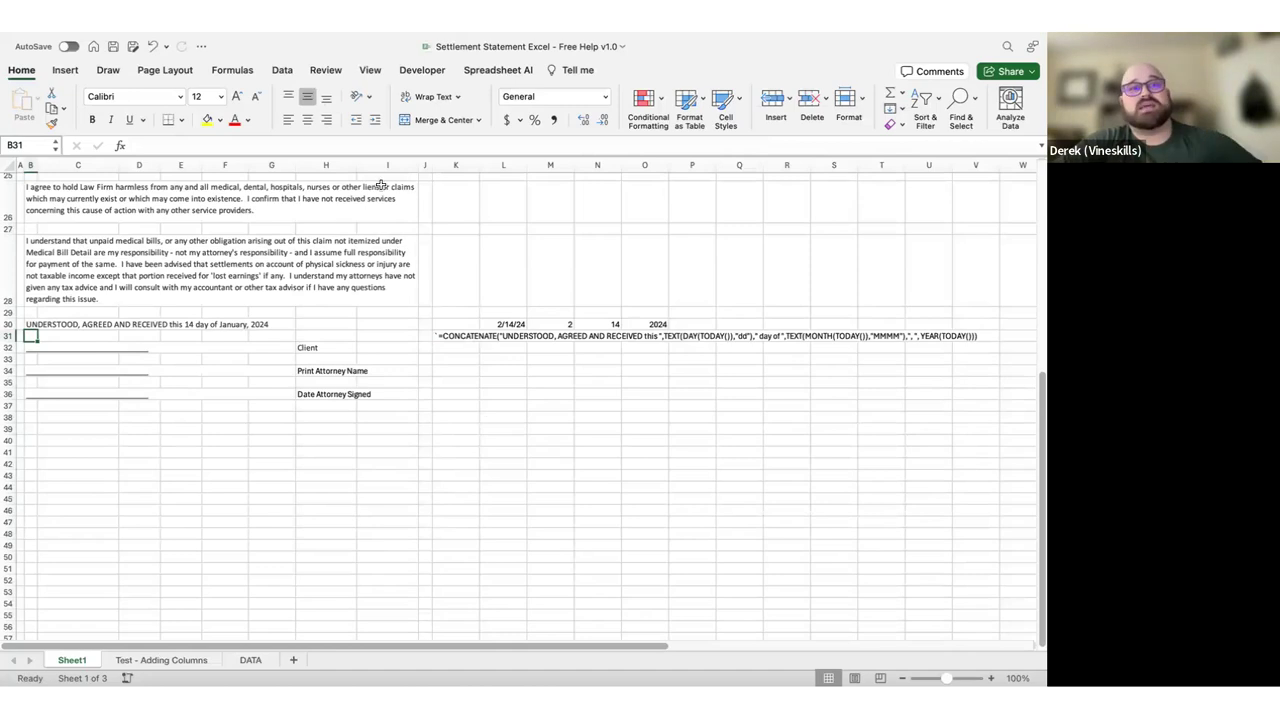
left_click(346, 146)
type("&")
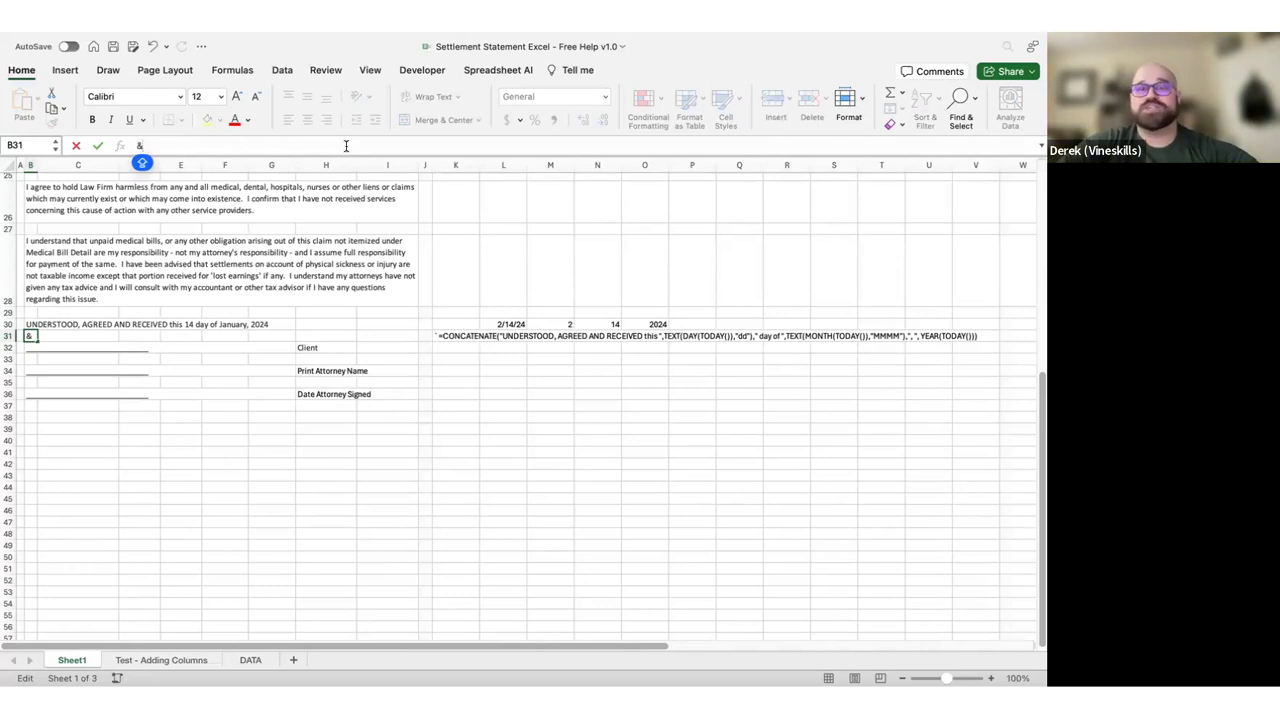
key("BackSpace")
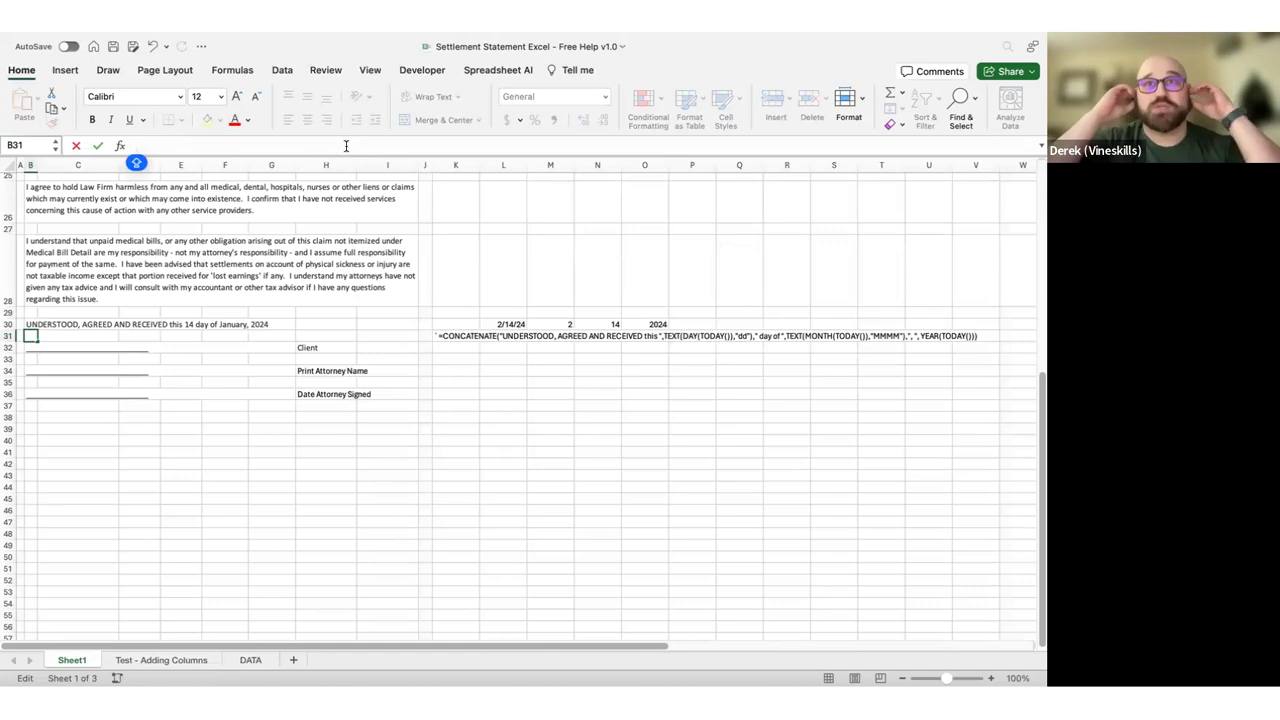
left_click(321, 454)
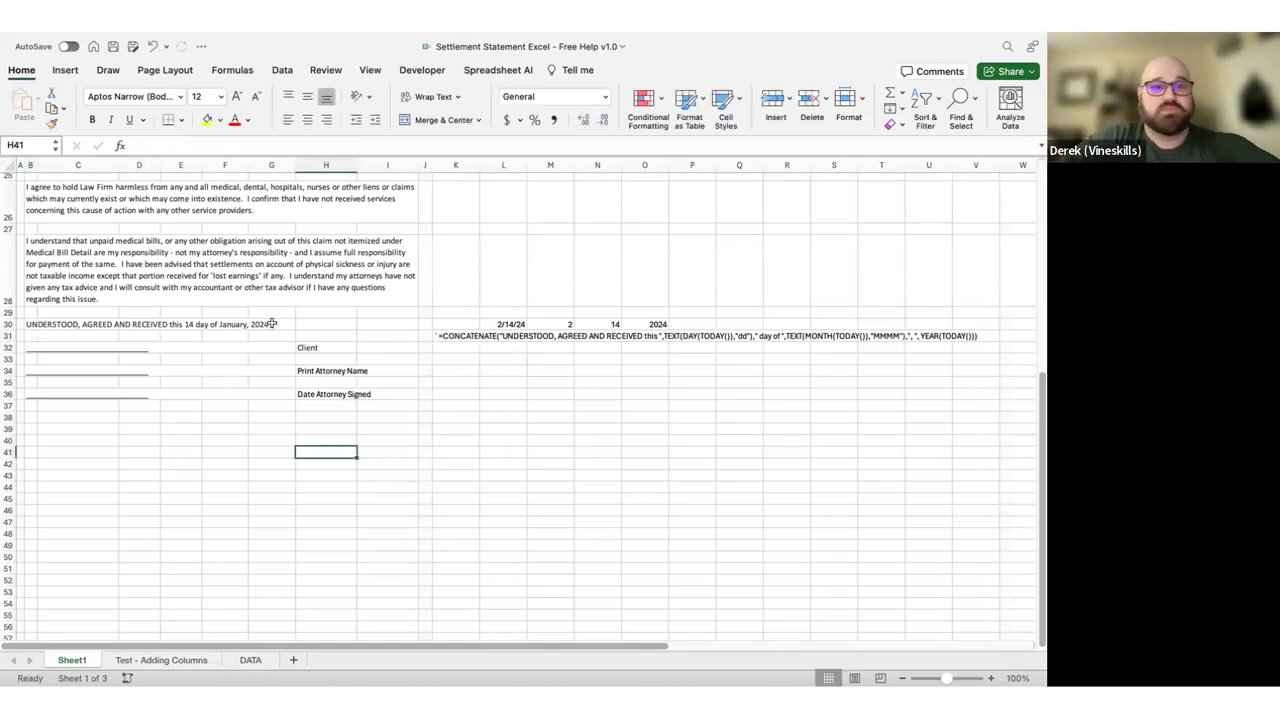
Return to TEMPLATE Free Help Fusion (2) and inspect the first fields of the F-FreeHelp-SS-Static sheet, selecting {{filevineUrl}} in G2
scroll(271, 322, "up", 10)
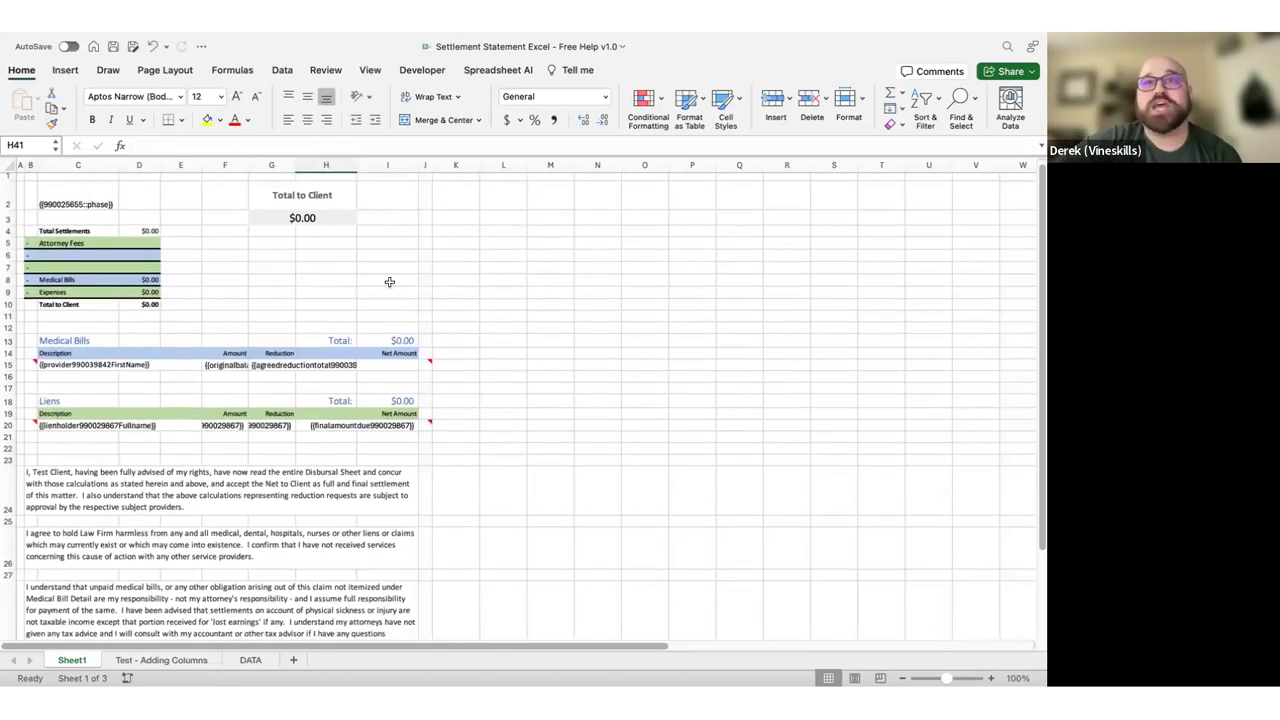
key("ctrl+Right")
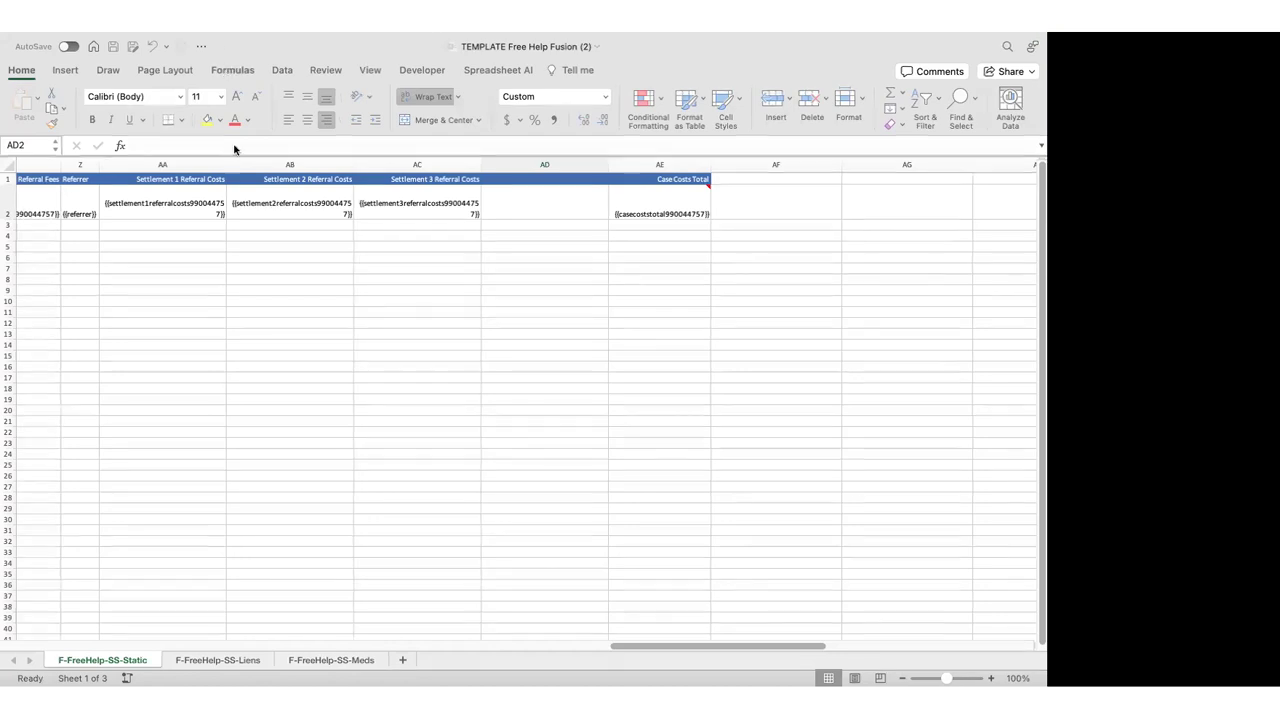
left_click(343, 413)
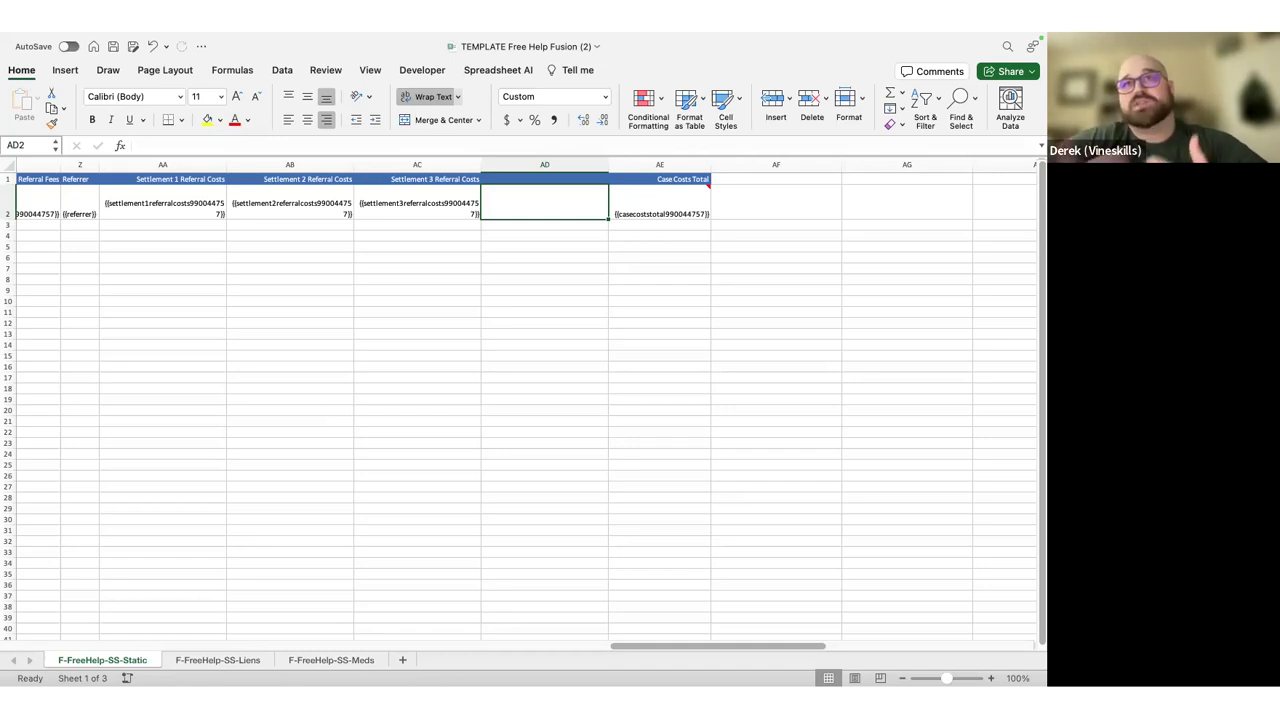
scroll(234, 357, "left", 15)
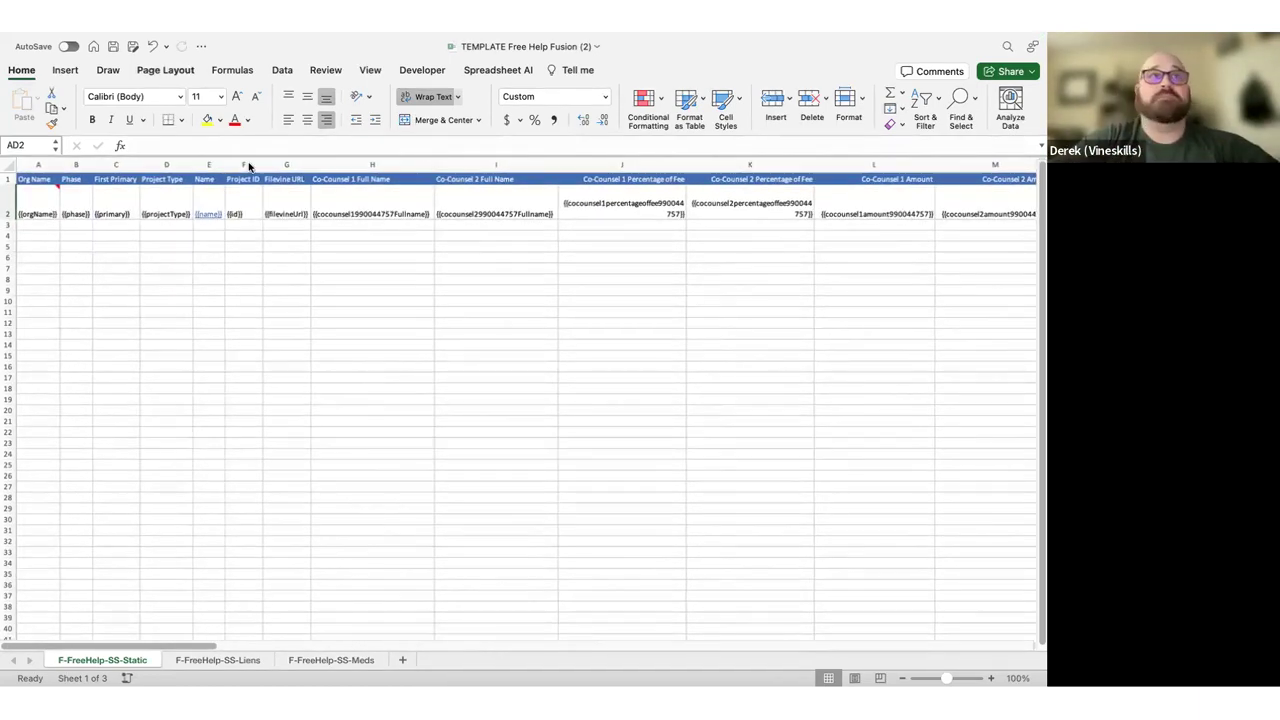
left_click(177, 237)
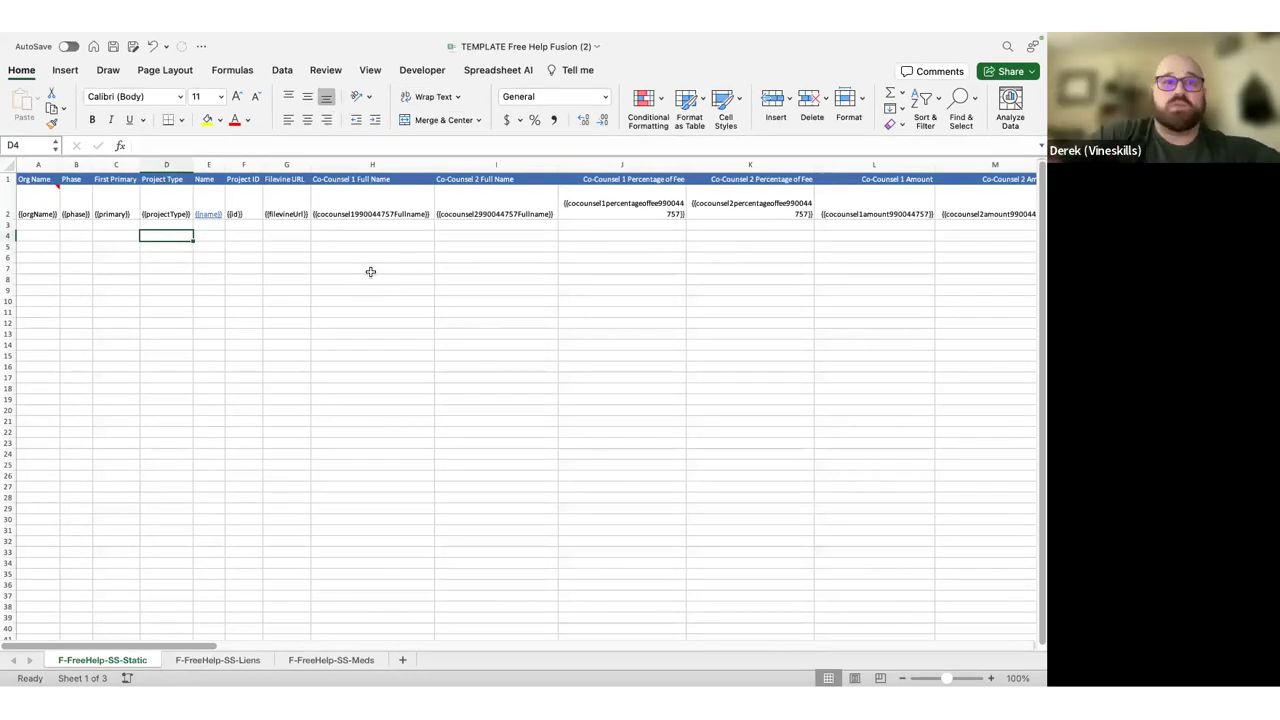
left_click(219, 278)
left_click(291, 209)
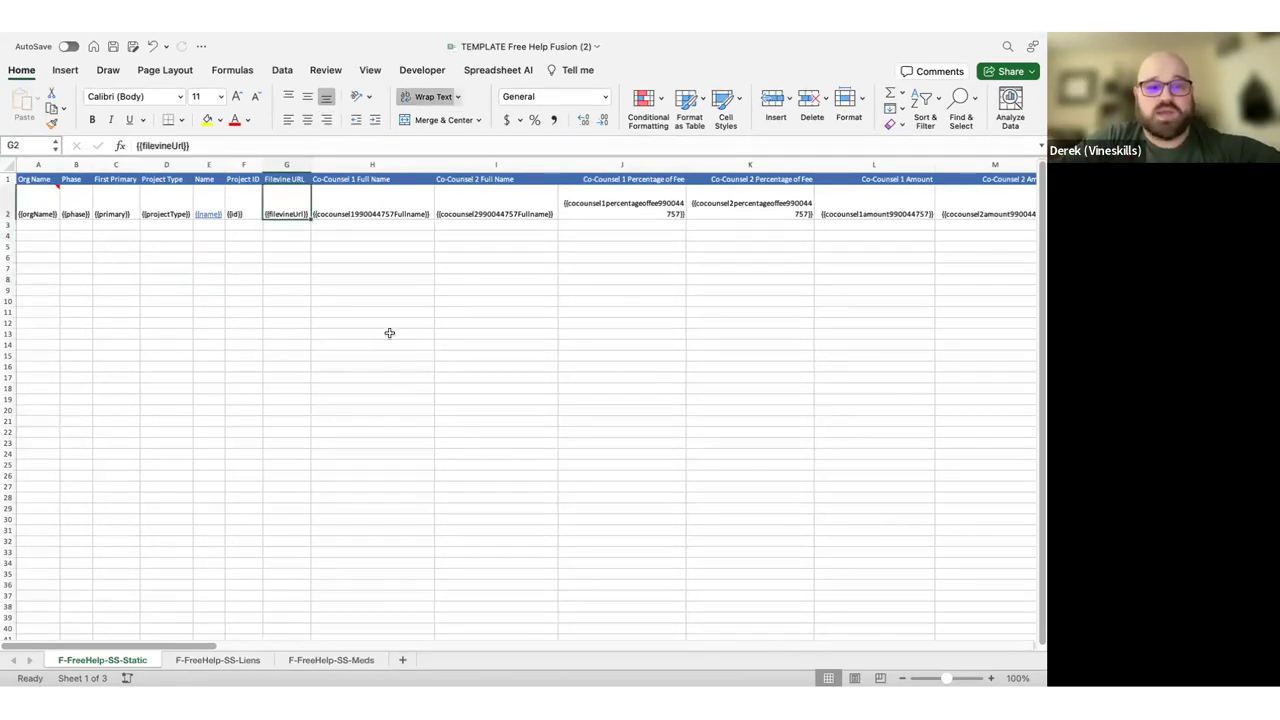
Copy the {{filevineUrl}} field code from G2 of the F-FreeHelp-SS-Static sheet
key("super+c")
left_click(349, 411)
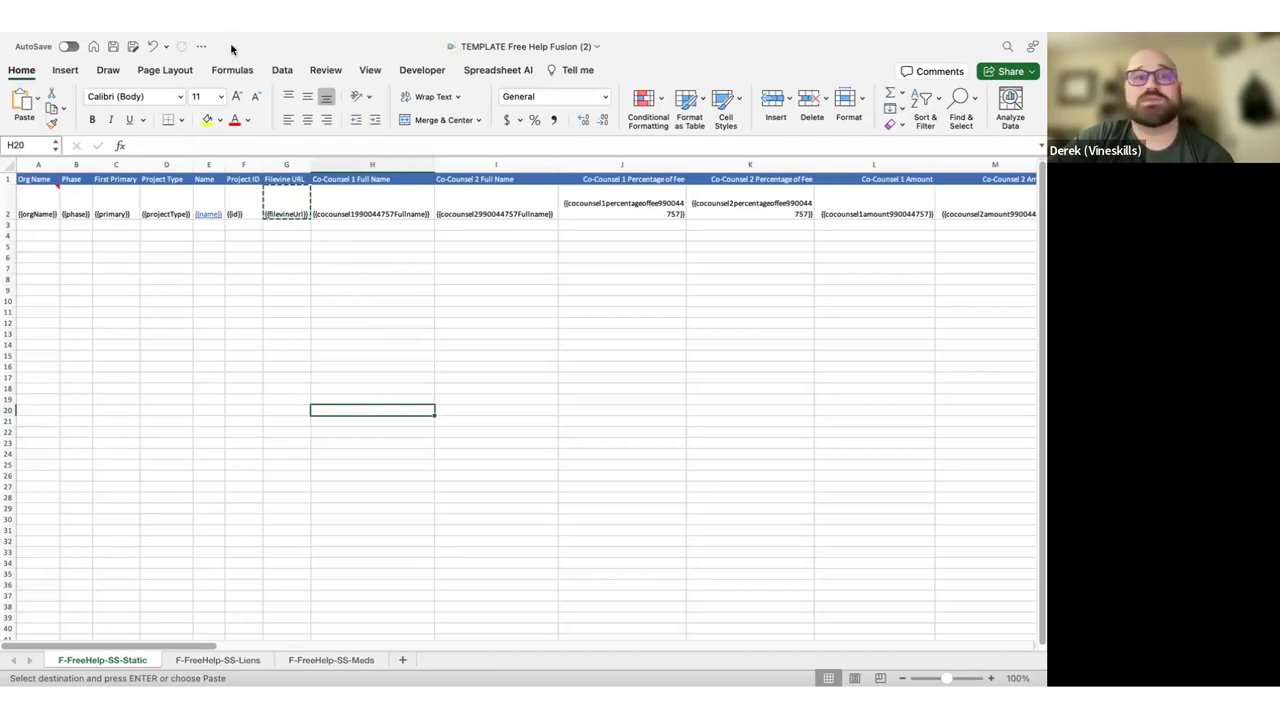
left_click(303, 378)
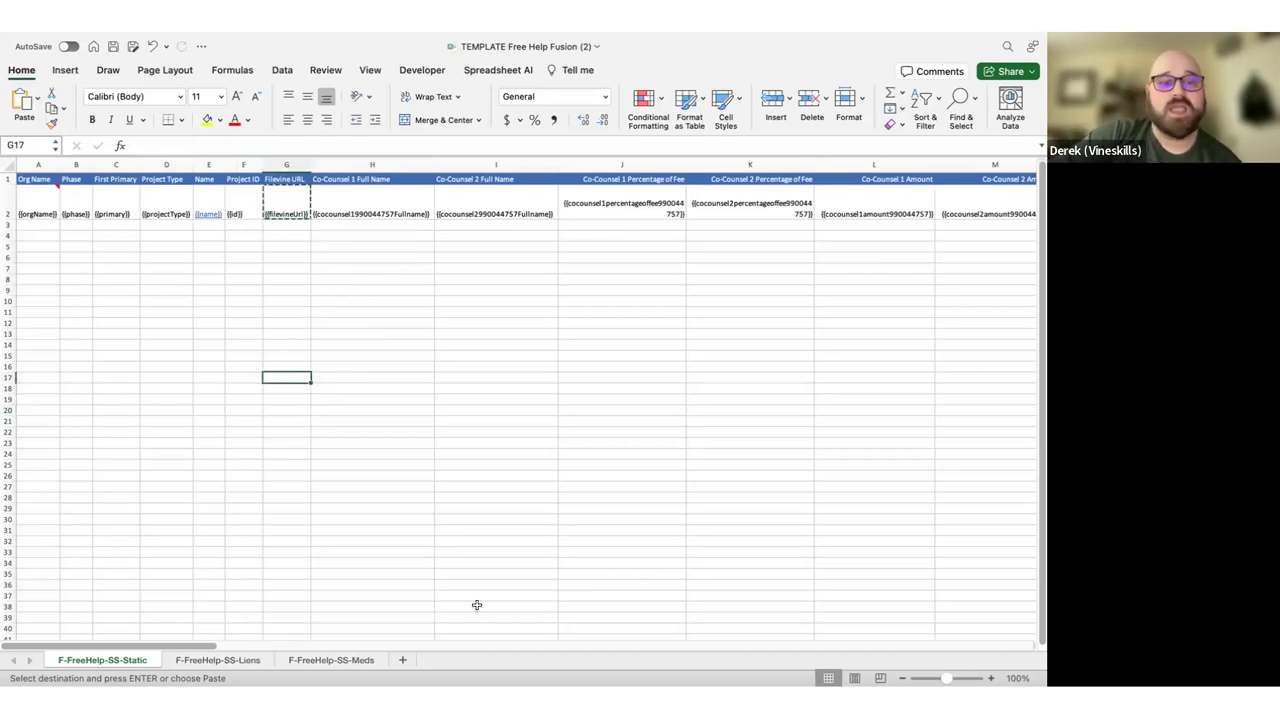
left_click(302, 203)
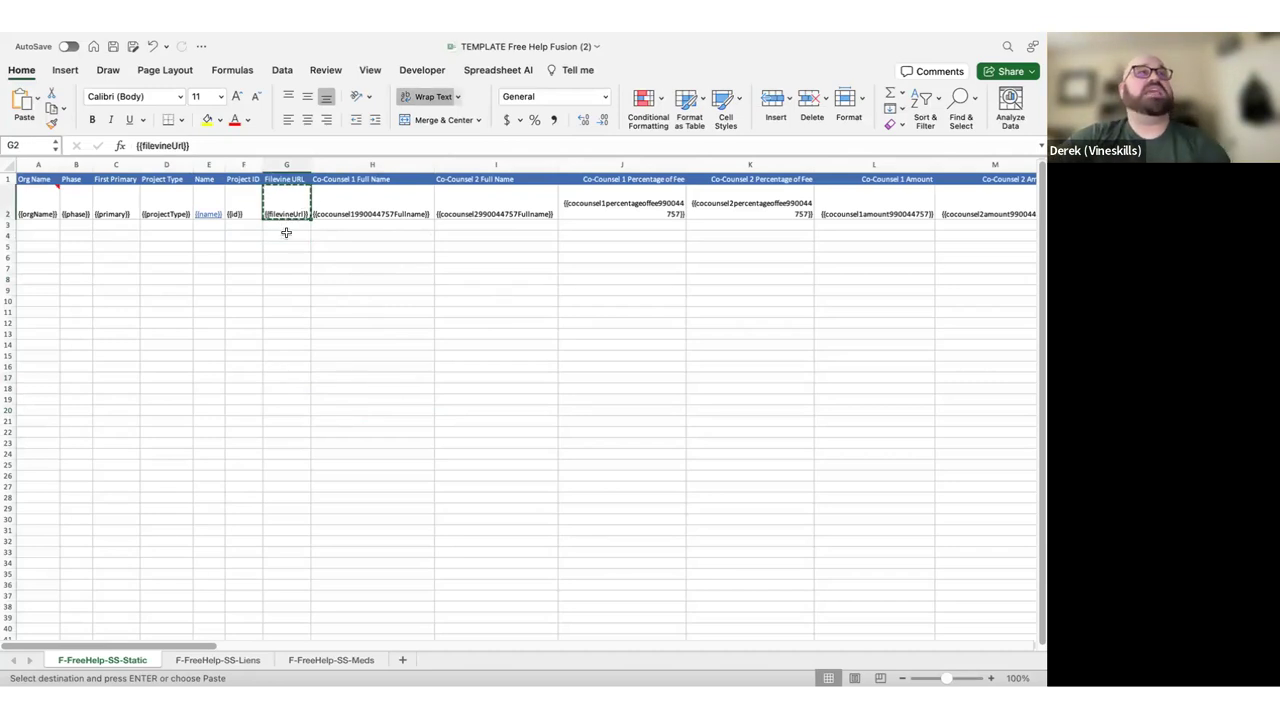
scroll(527, 351, "right", 10)
scroll(527, 351, "right", 10)
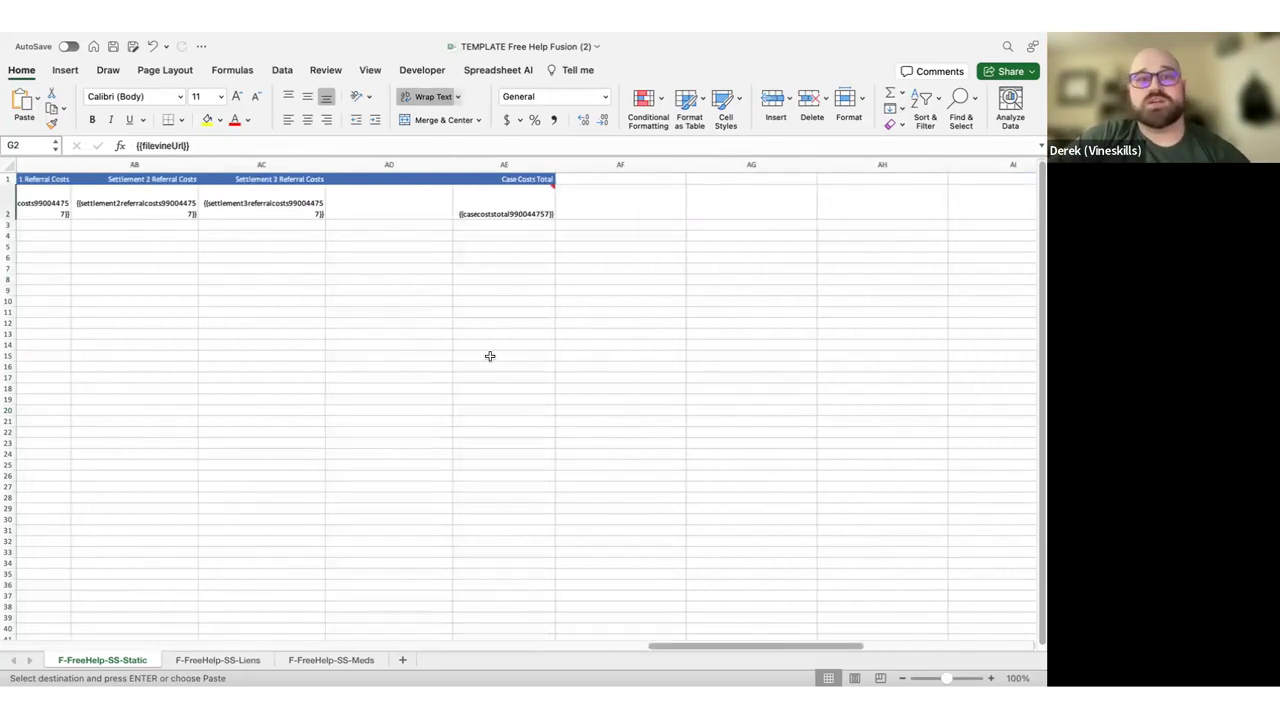
left_click_drag(221, 147, 129, 151)
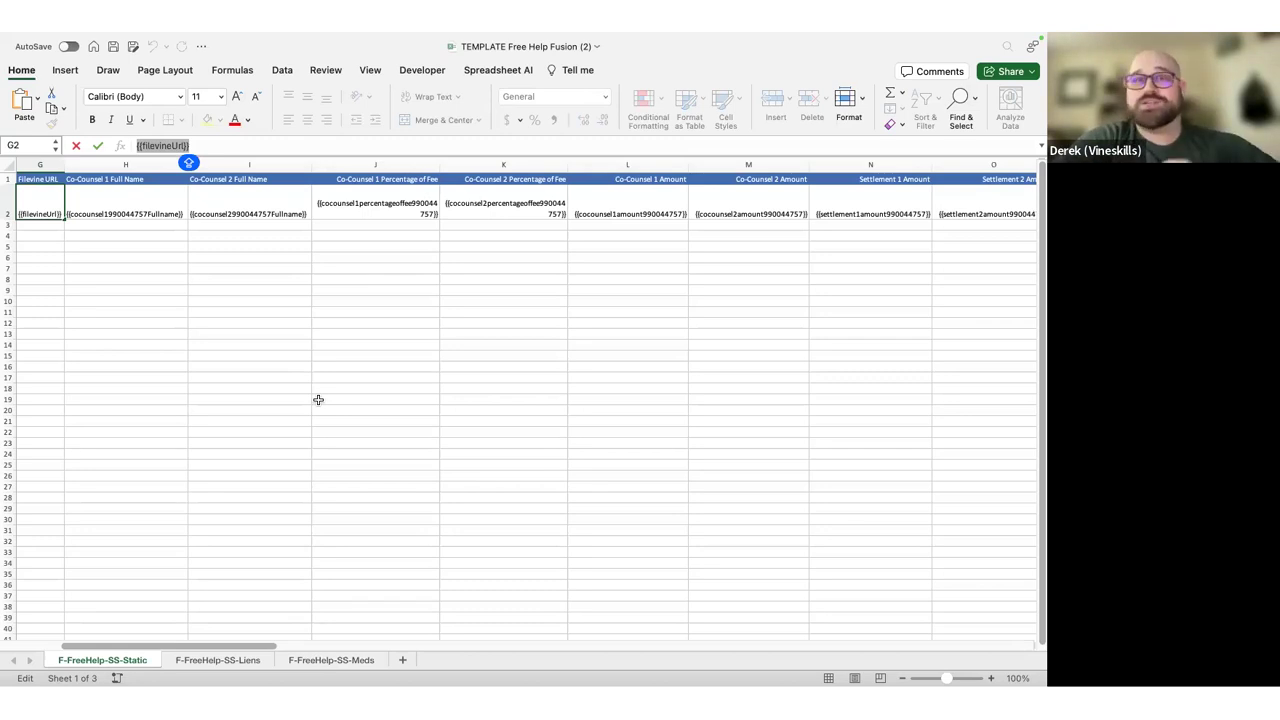
left_click(302, 442)
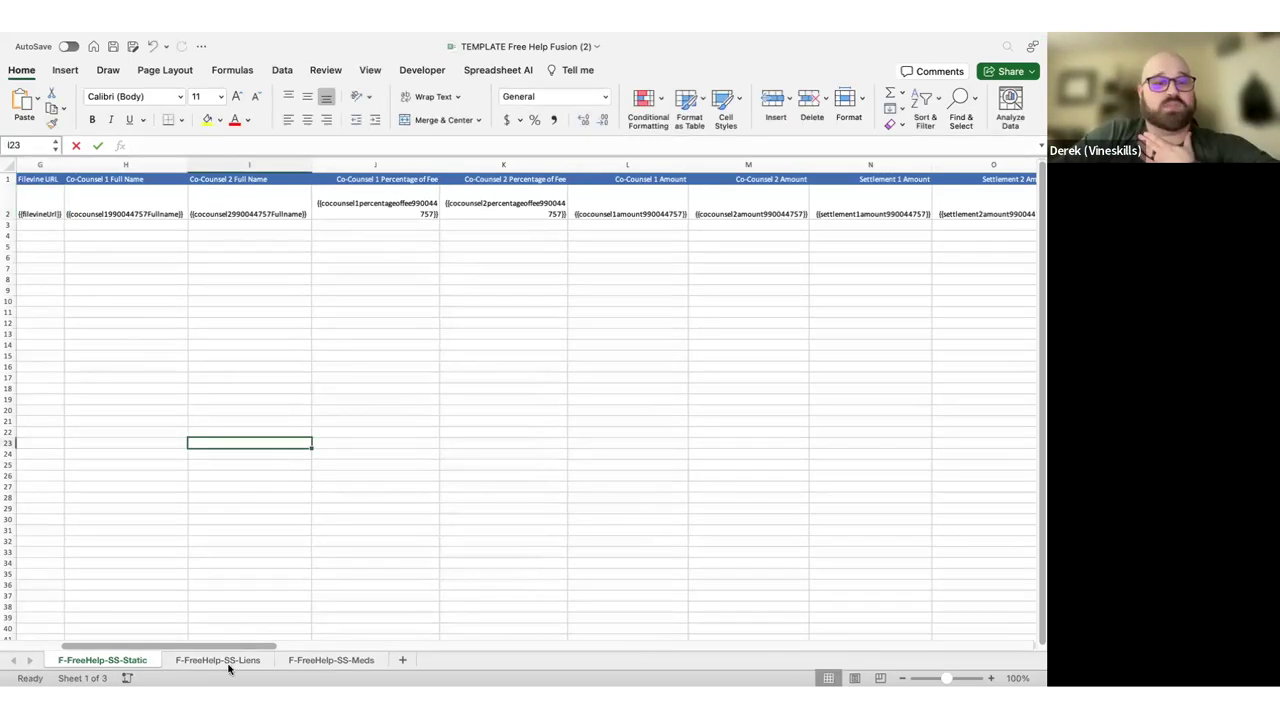
left_click(228, 353)
scroll(245, 352, "left", 1)
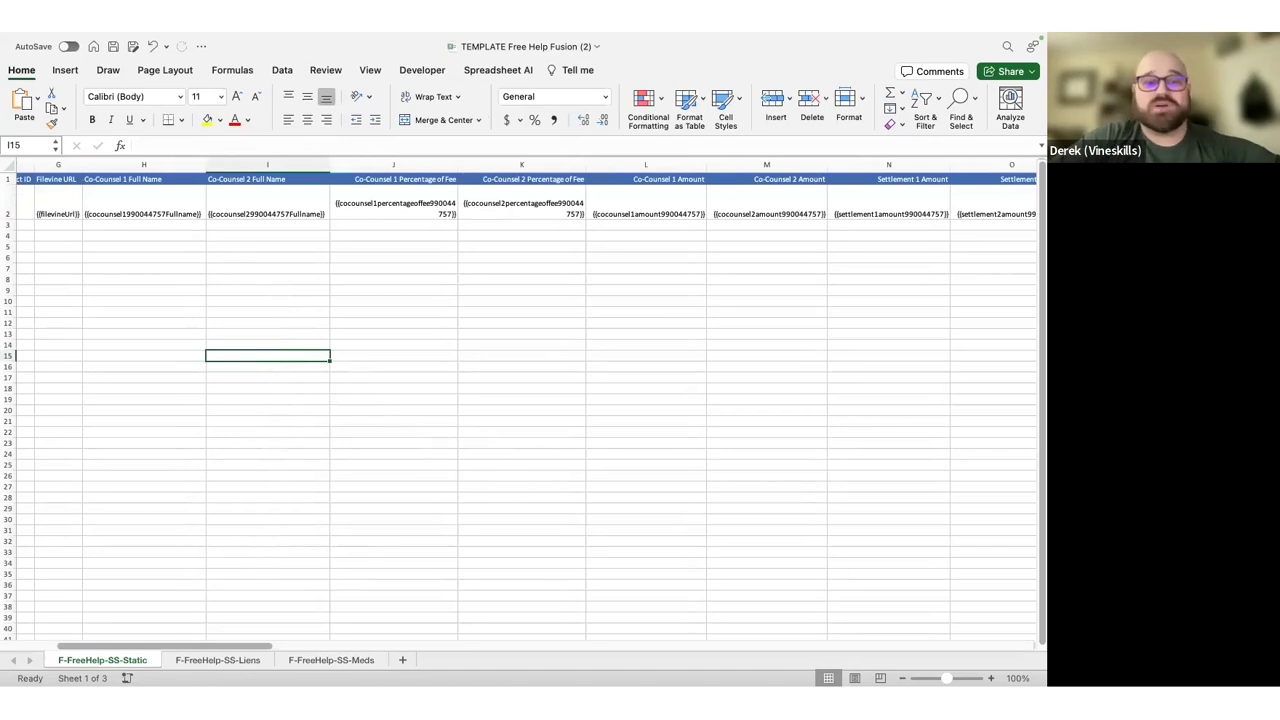
Insert an empty column before Final Amount Due on the F-FreeHelp-SS-Liens sheet
left_click(210, 660)
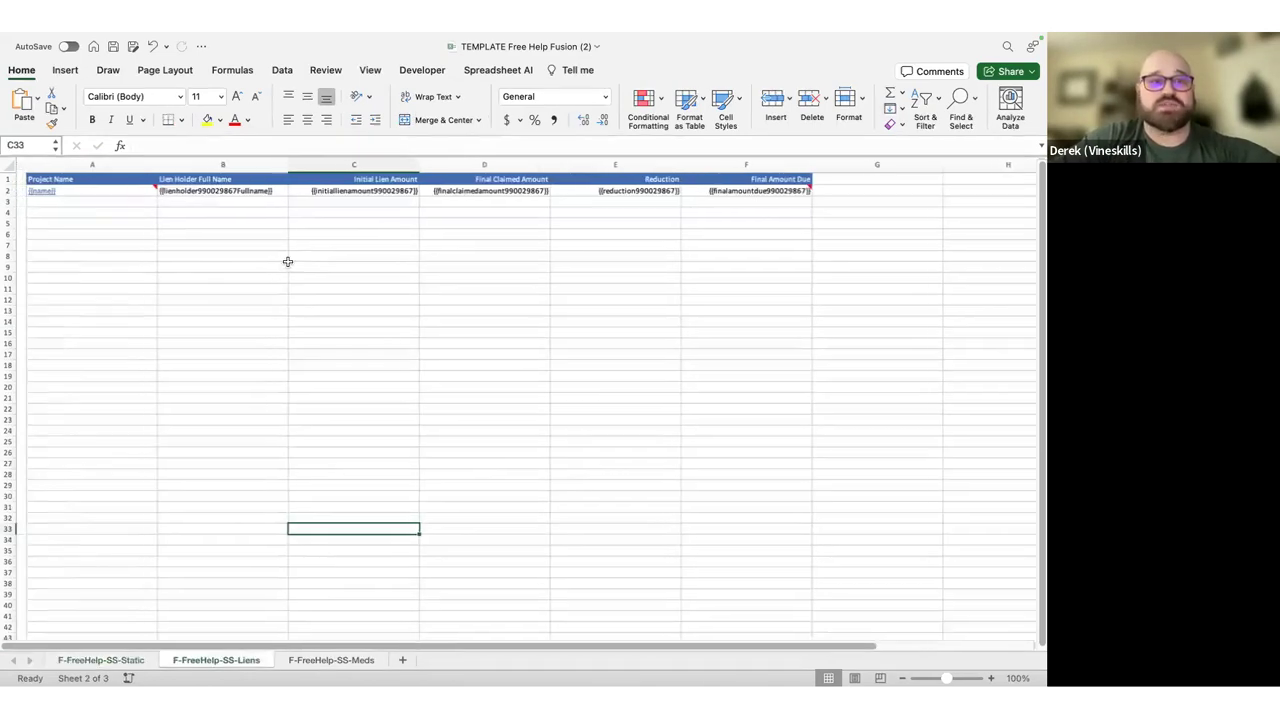
left_click(750, 164)
right_click(750, 164)
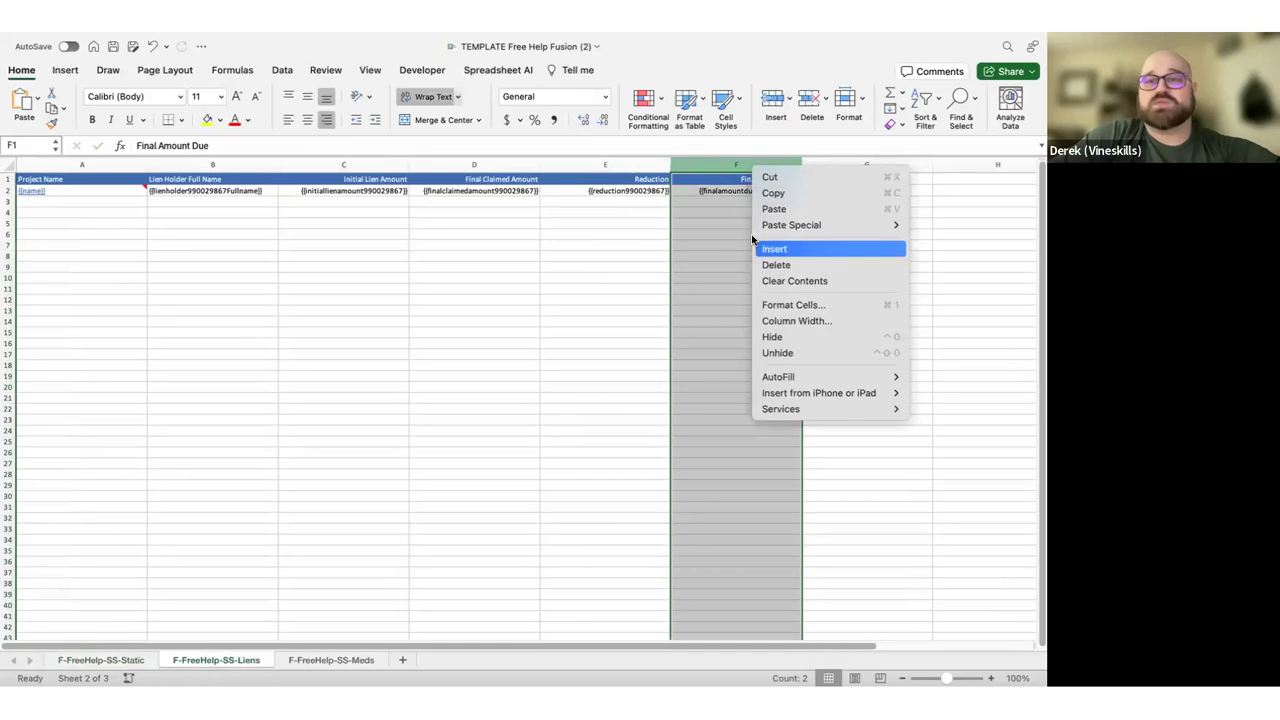
left_click(775, 248)
Paste {{filevineUrl}} into F2 of the Liens sheet and give the column the header "test"
left_click(770, 190)
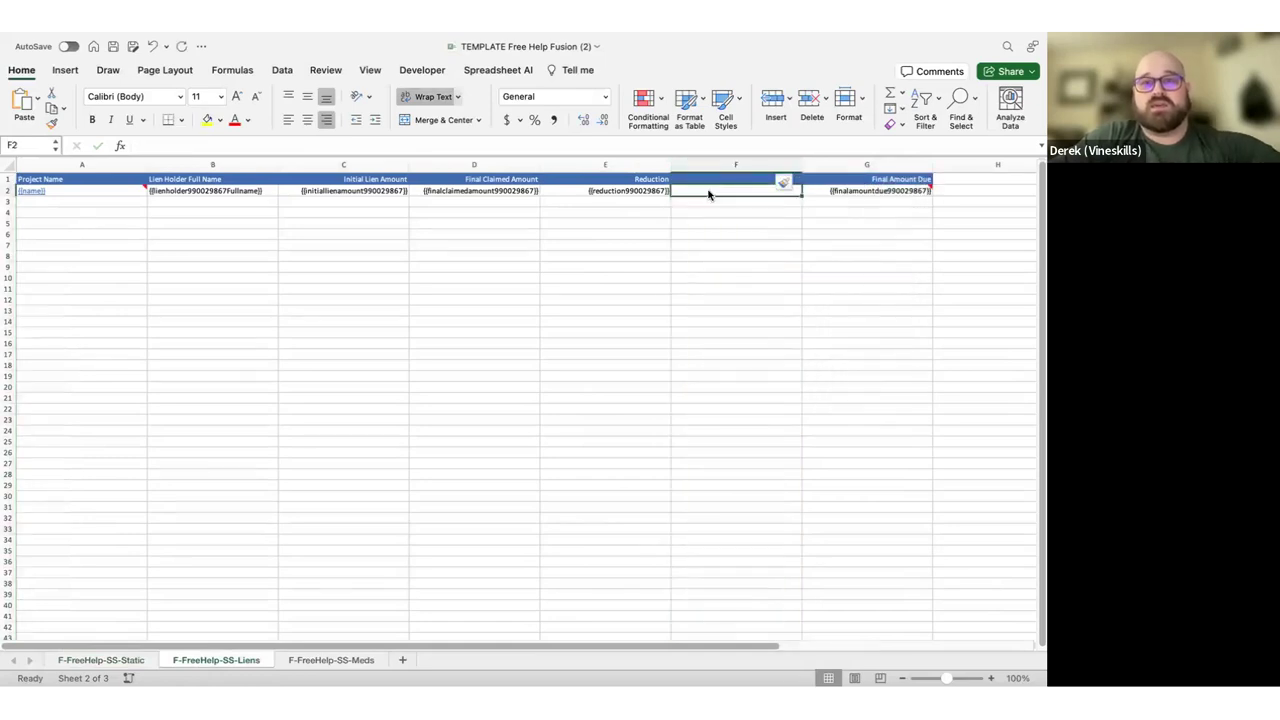
key("super+v")
left_click(770, 212)
left_click(722, 178)
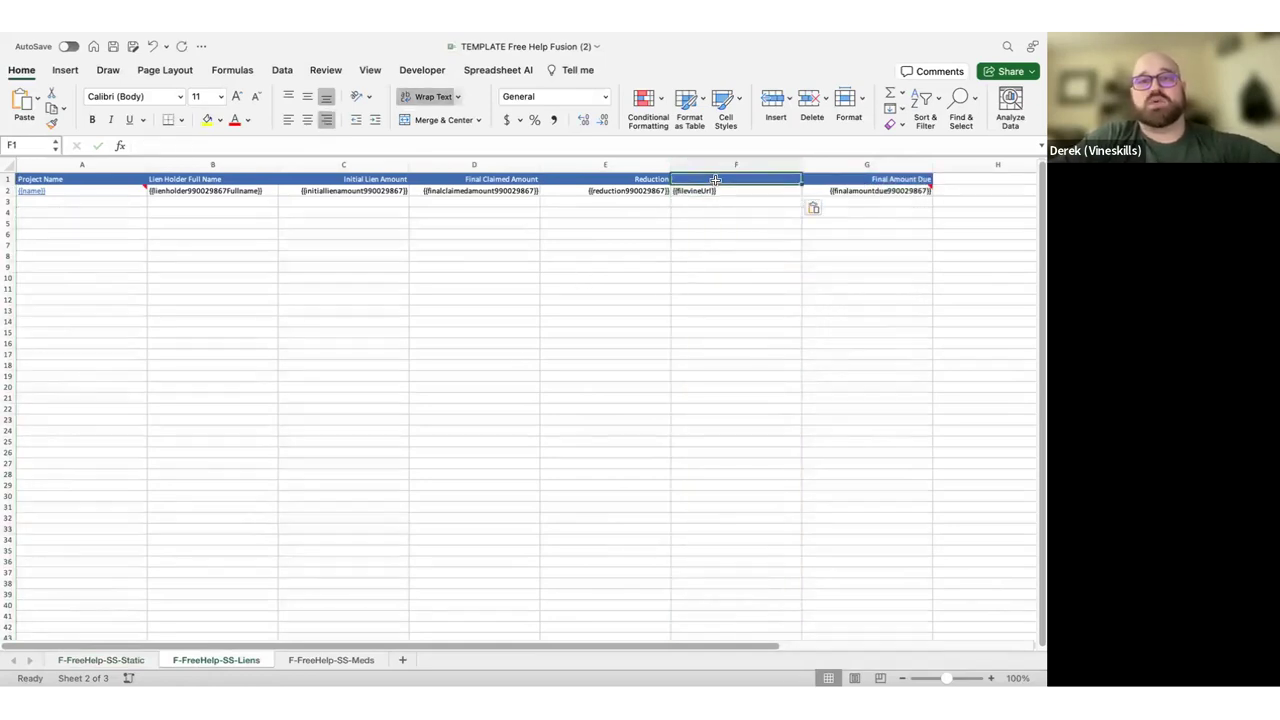
type("test")
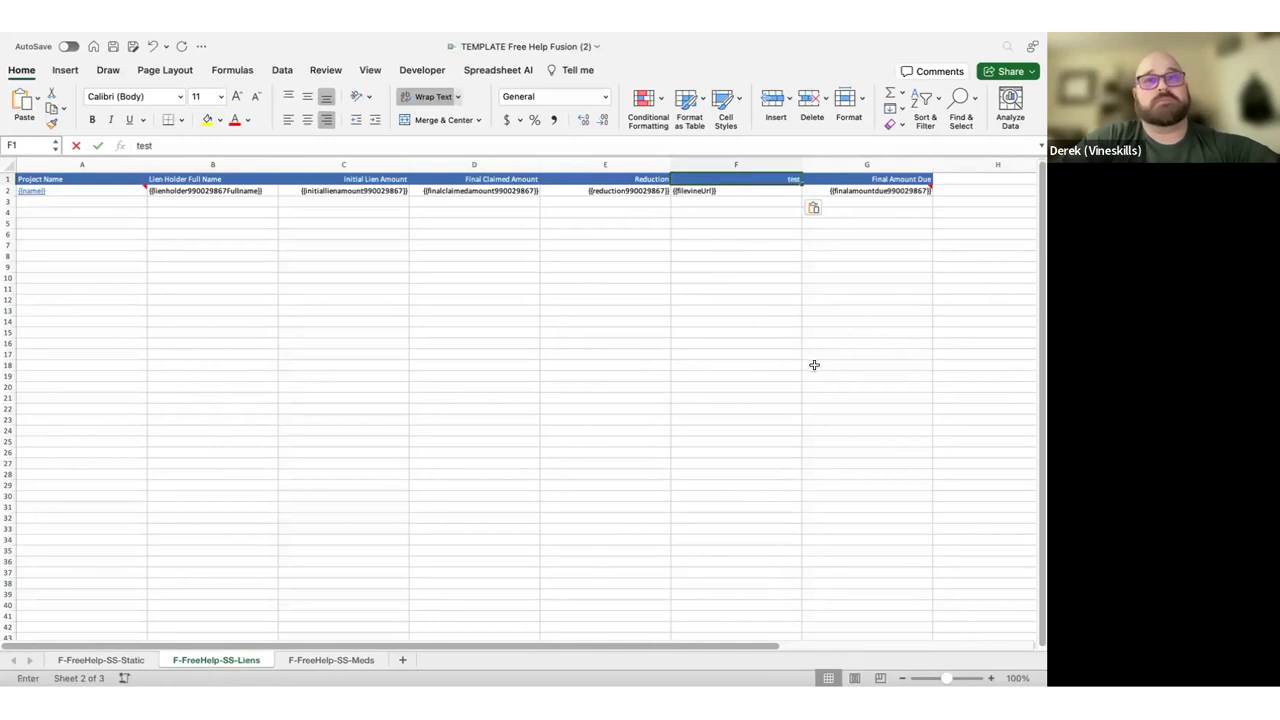
left_click(814, 364)
On the F-FreeHelp-SS-Static sheet, insert an empty column before Co-Counsel 1 Full Name
left_click(143, 662)
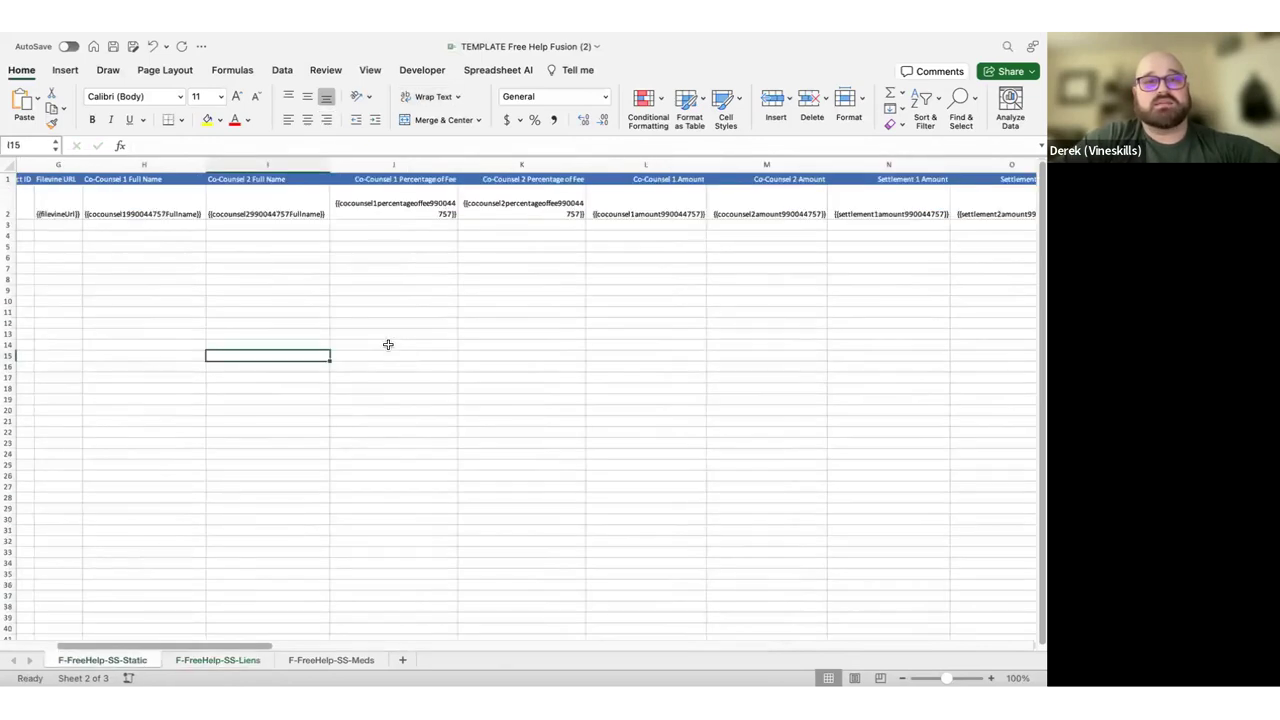
scroll(593, 238, "right", 10)
scroll(593, 238, "left", 15)
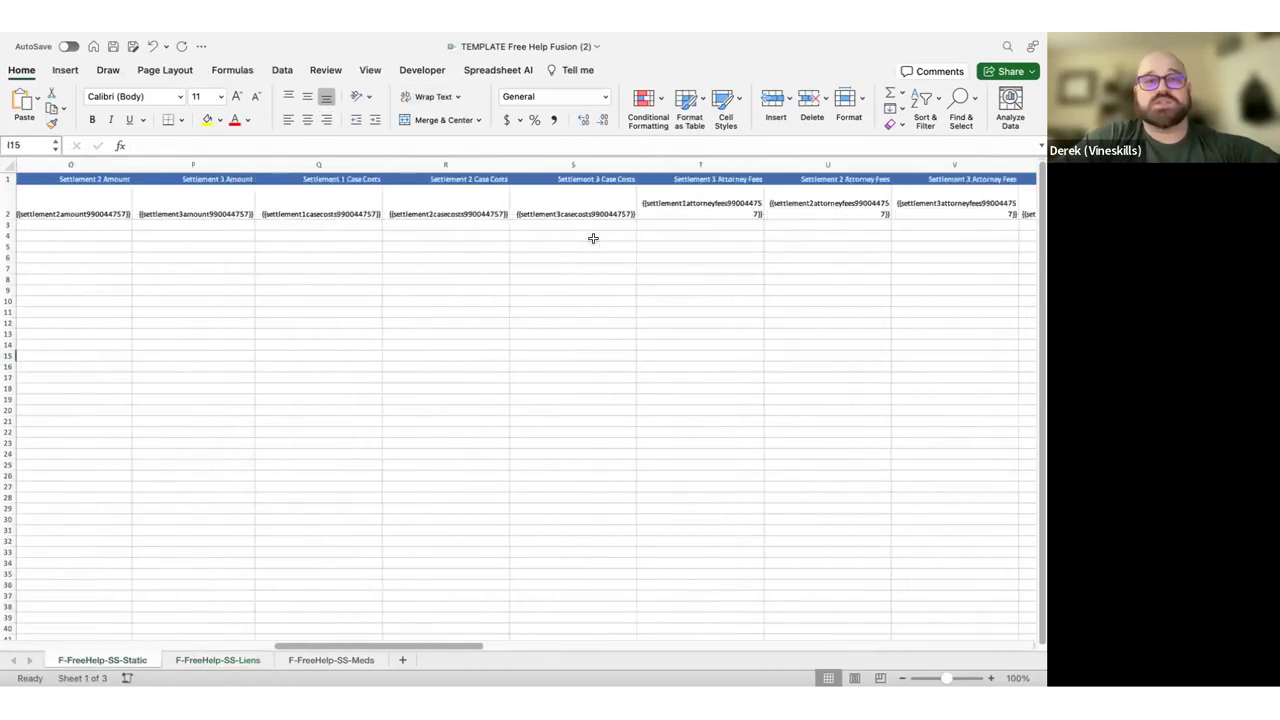
scroll(327, 175, "right", 1)
left_click(327, 167)
right_click(327, 167)
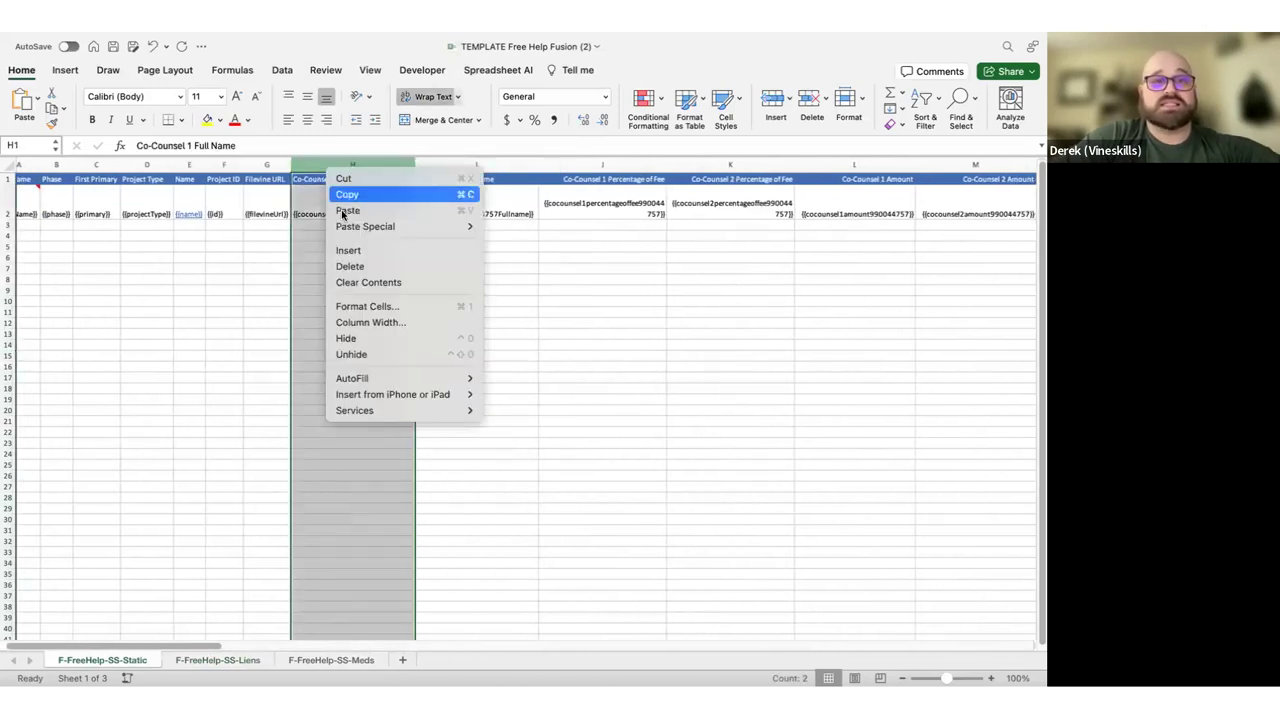
left_click(255, 213)
left_click(268, 195)
Start an XLOOKUP formula in H2 of the Static sheet with G2 as the lookup value
left_click(314, 205)
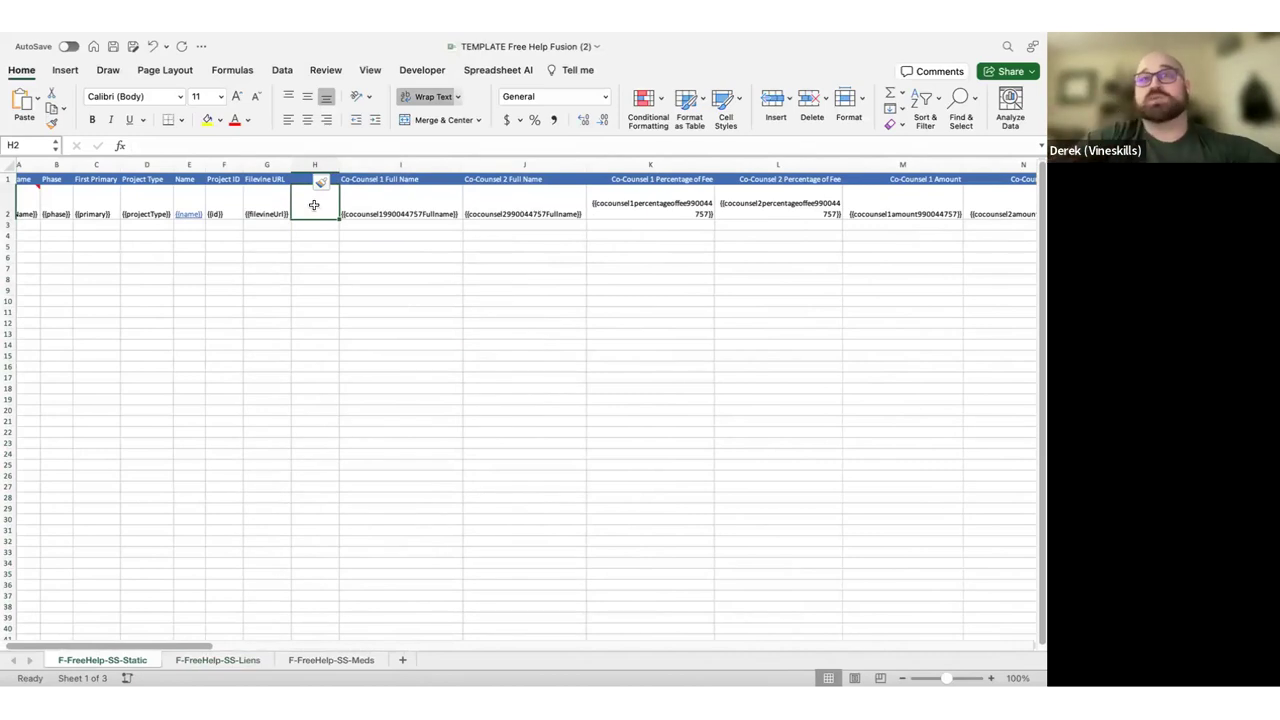
type("=xl")
key("Tab")
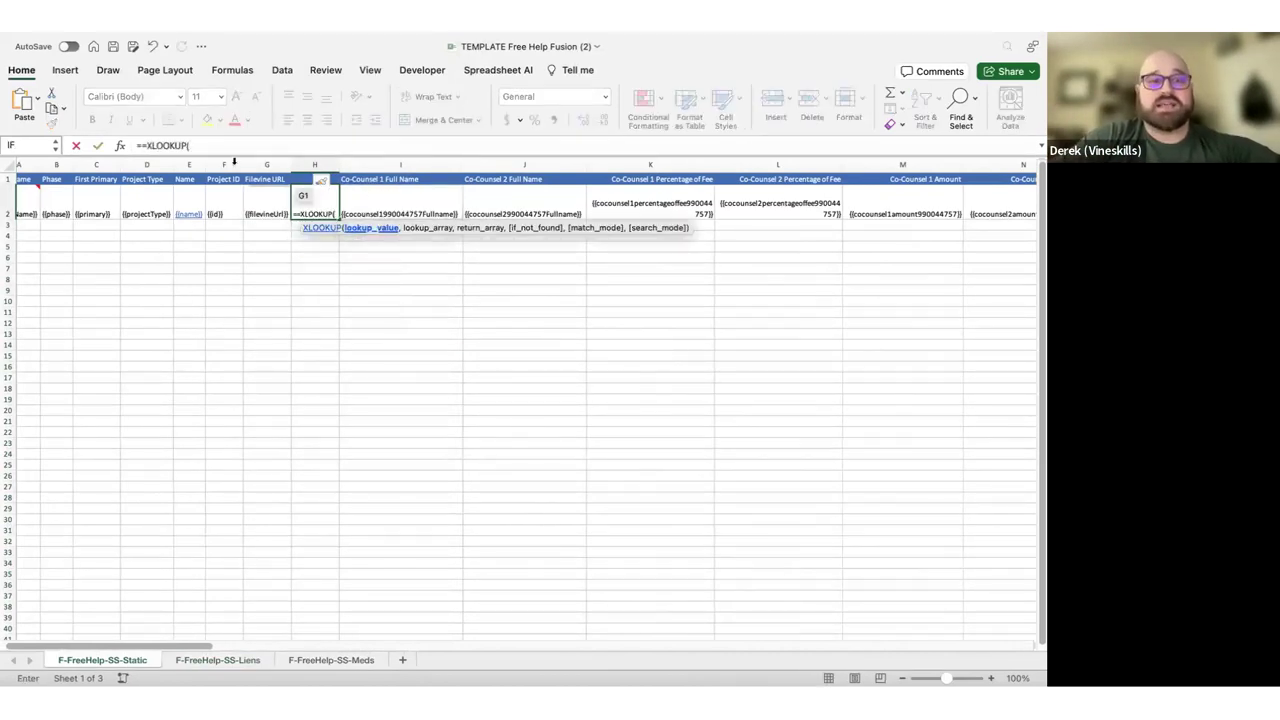
left_click(141, 146)
key("BackSpace")
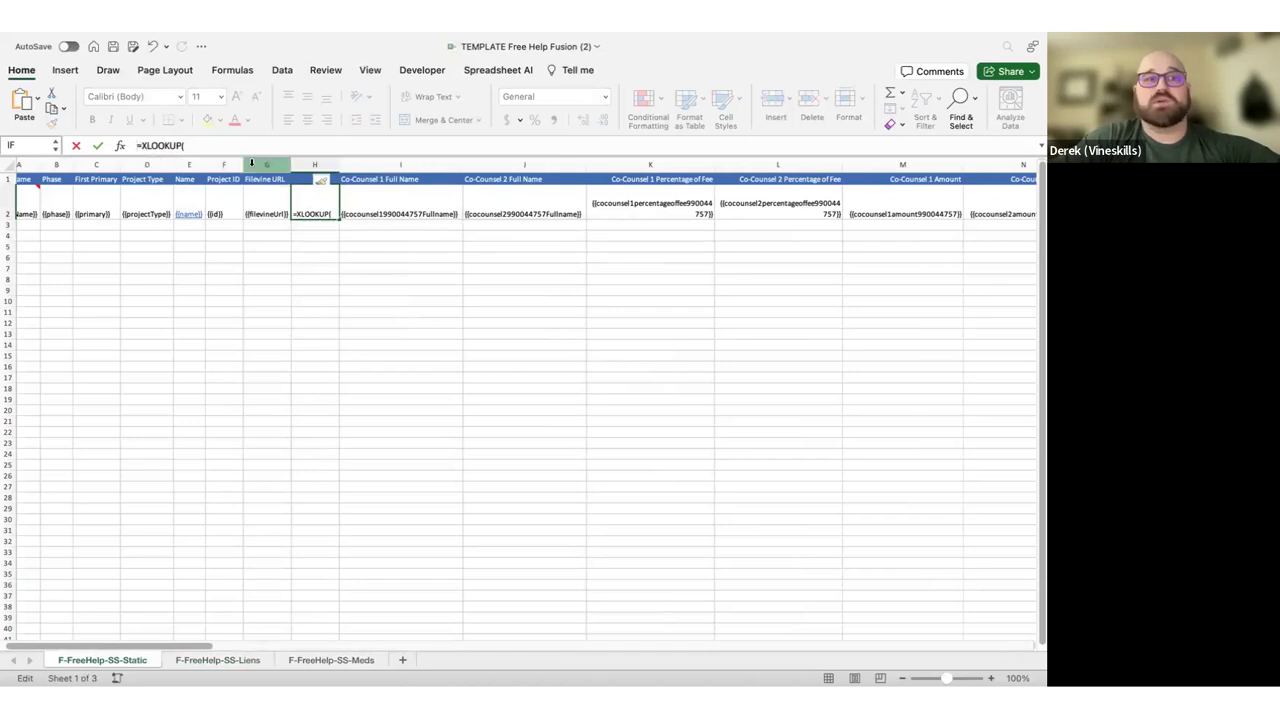
left_click(249, 141)
left_click(268, 204)
type(",")
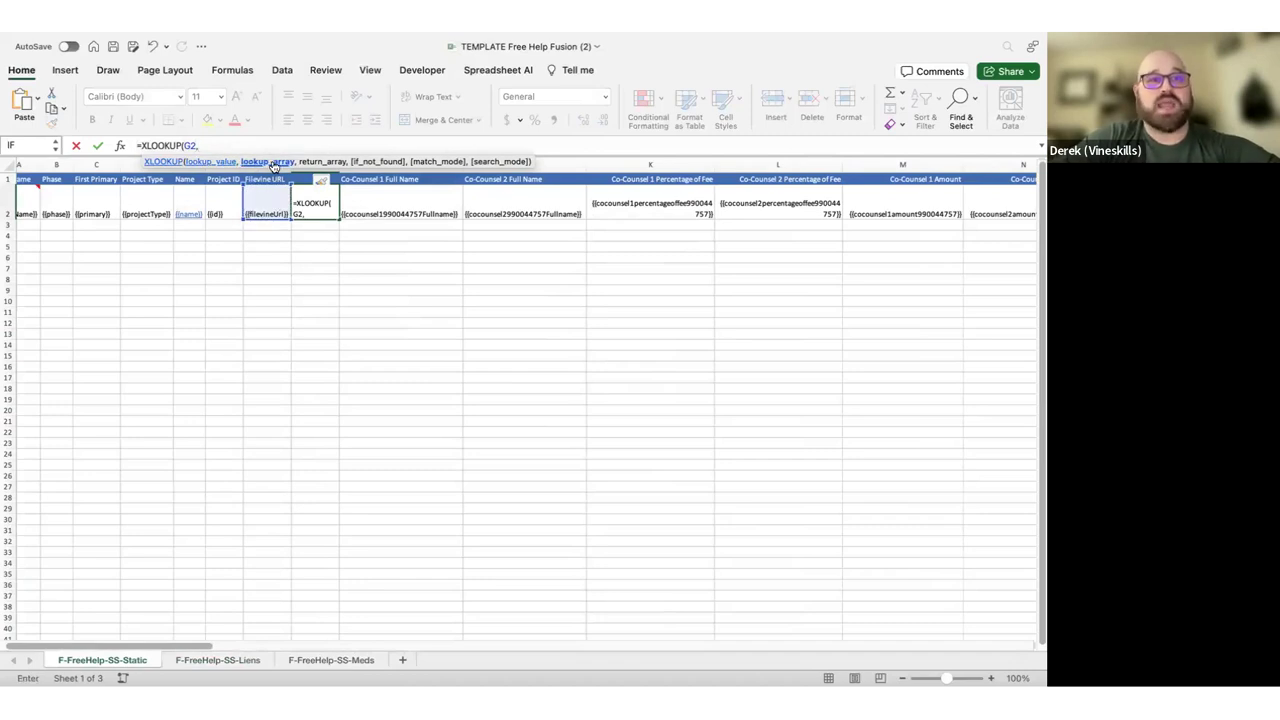
Complete the XLOOKUP in H2 with column F of F-FreeHelp-SS-Liens as lookup array and column E as return array
left_click(215, 660)
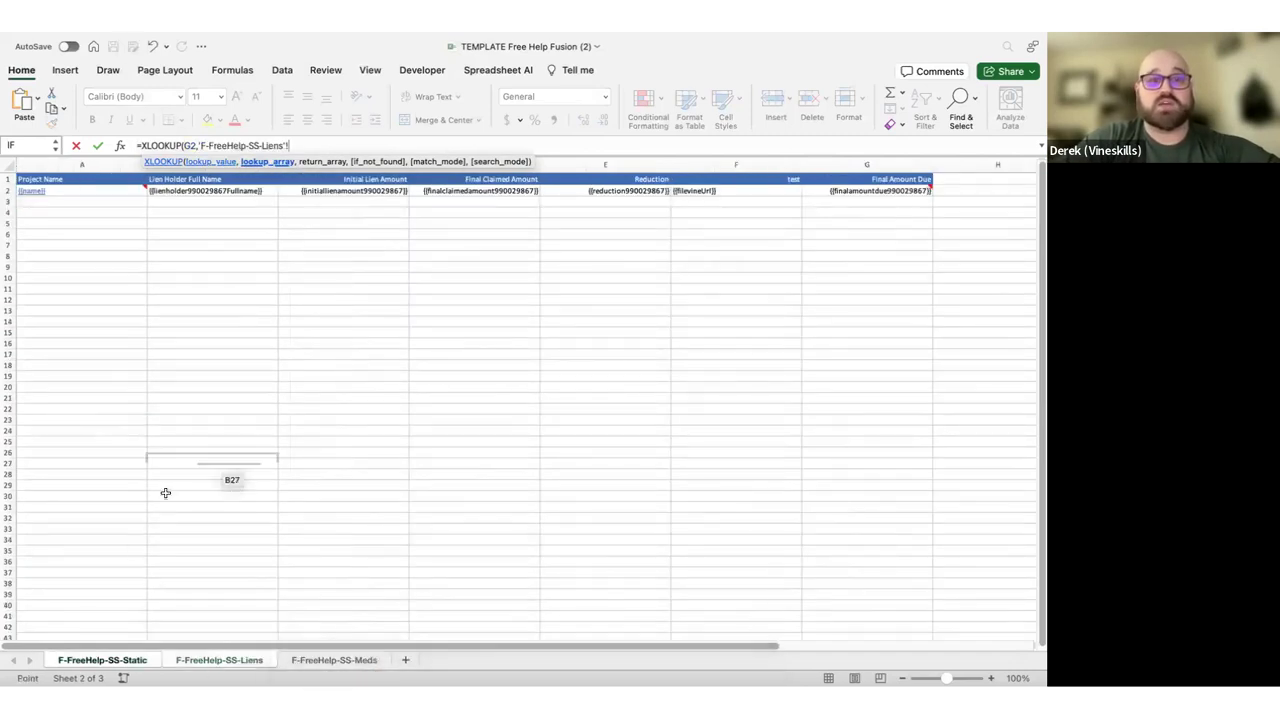
left_click(735, 165)
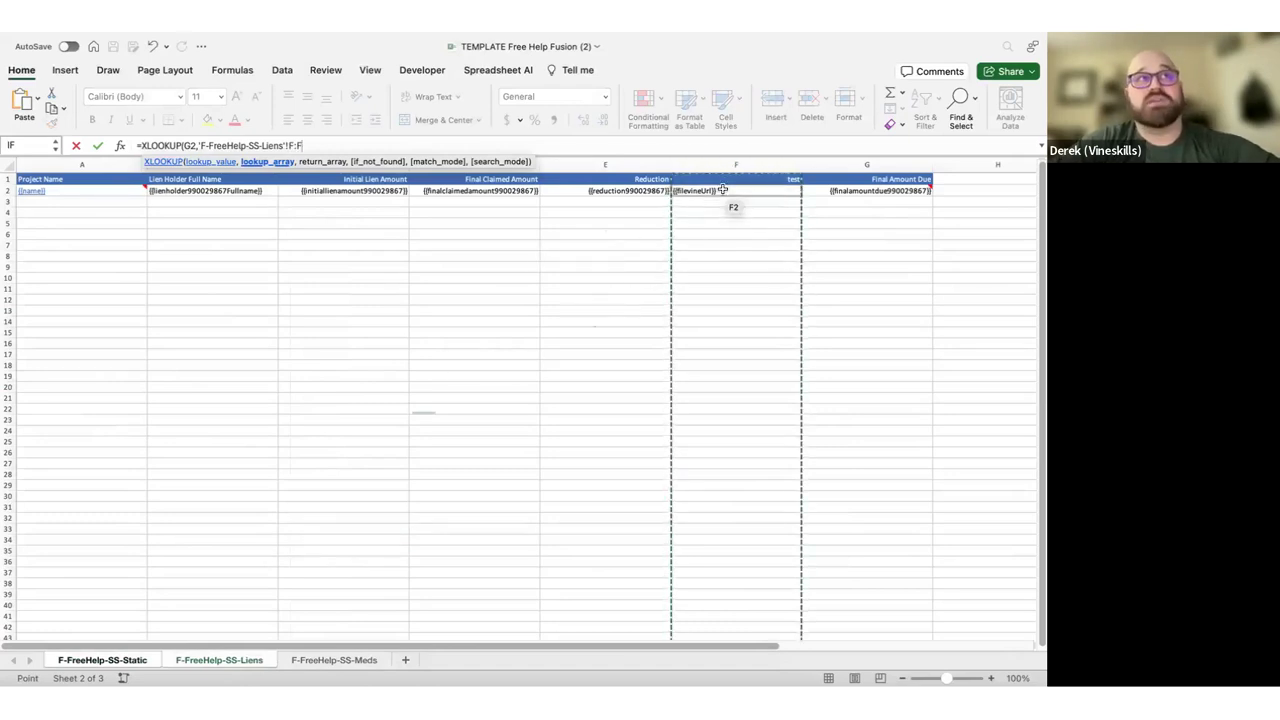
type(",")
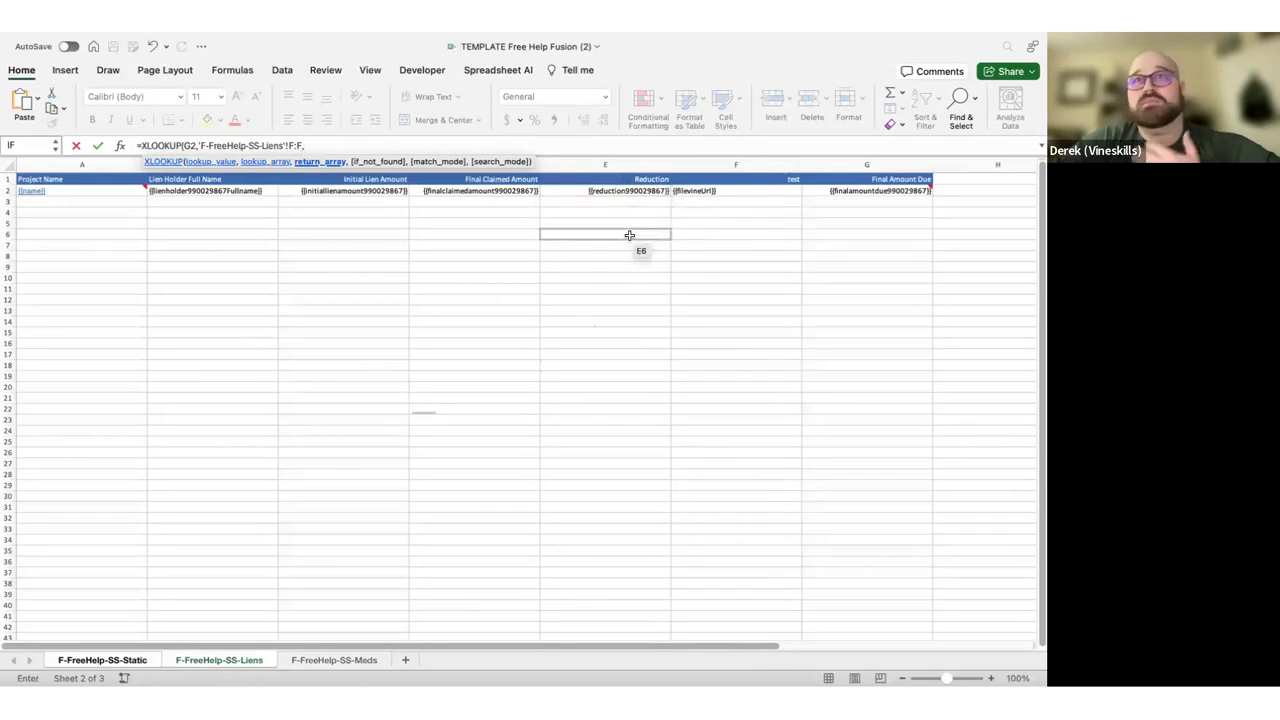
left_click(629, 167)
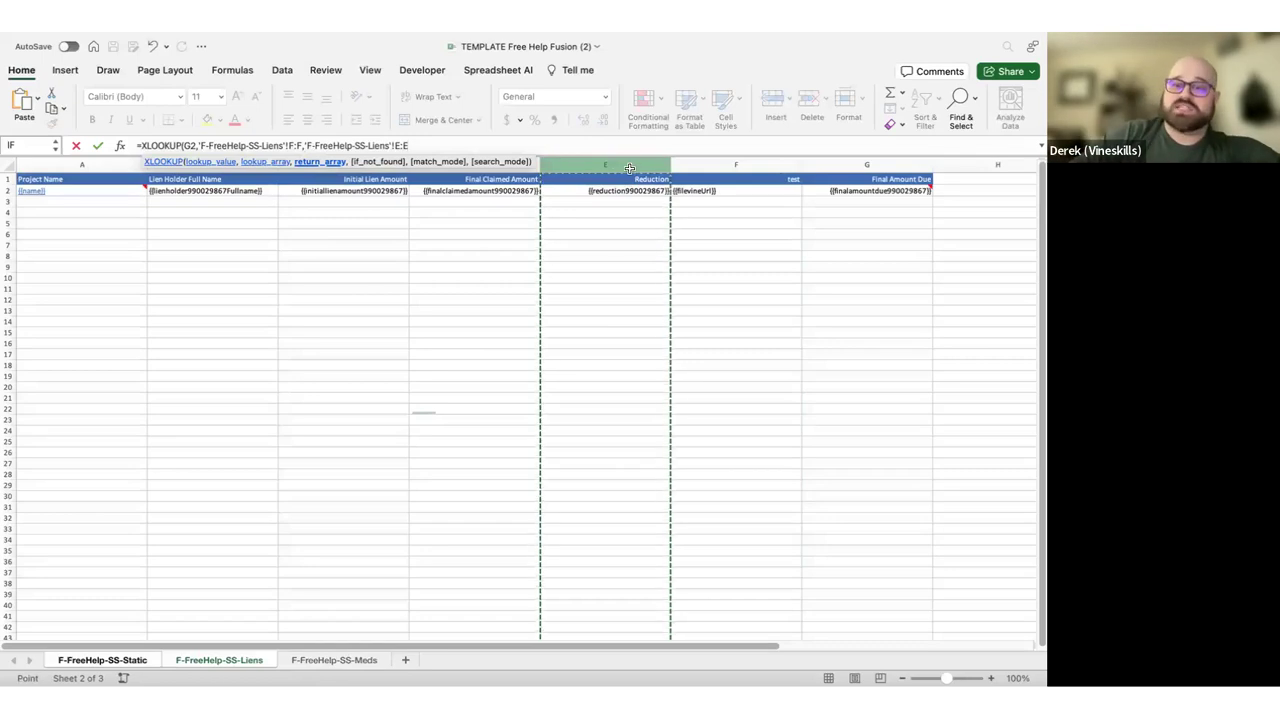
type(")")
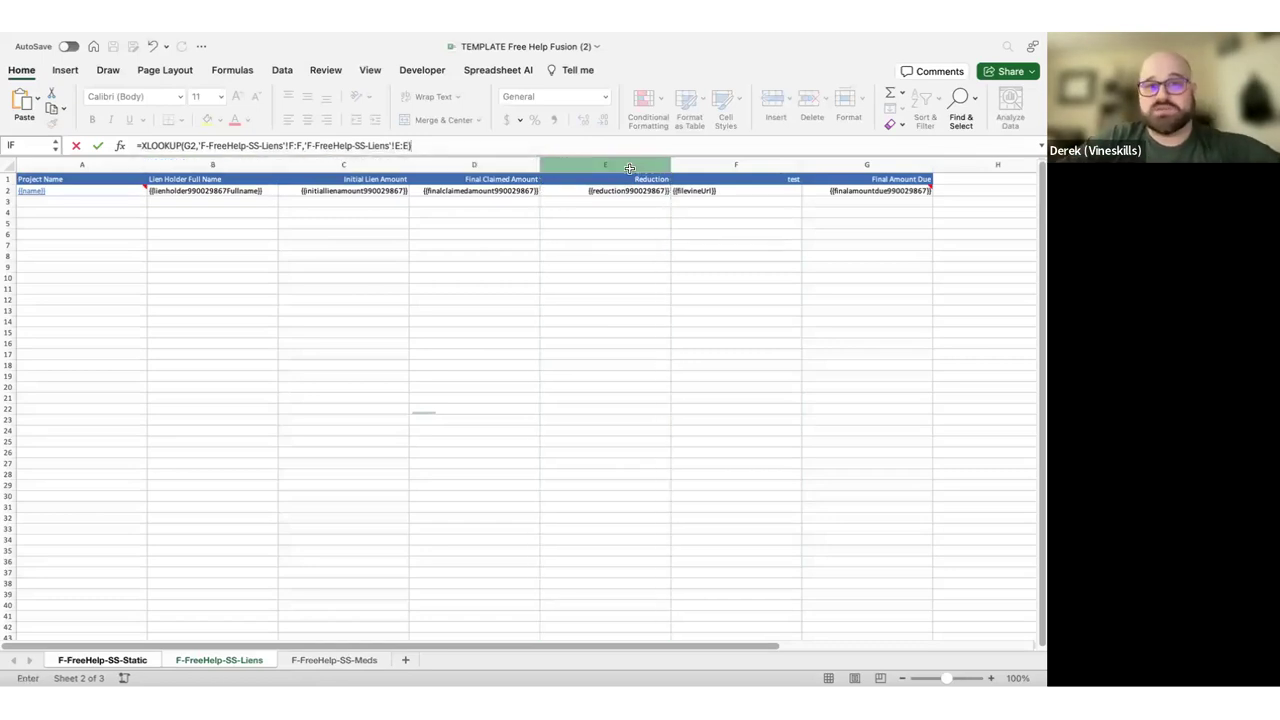
key("Return")
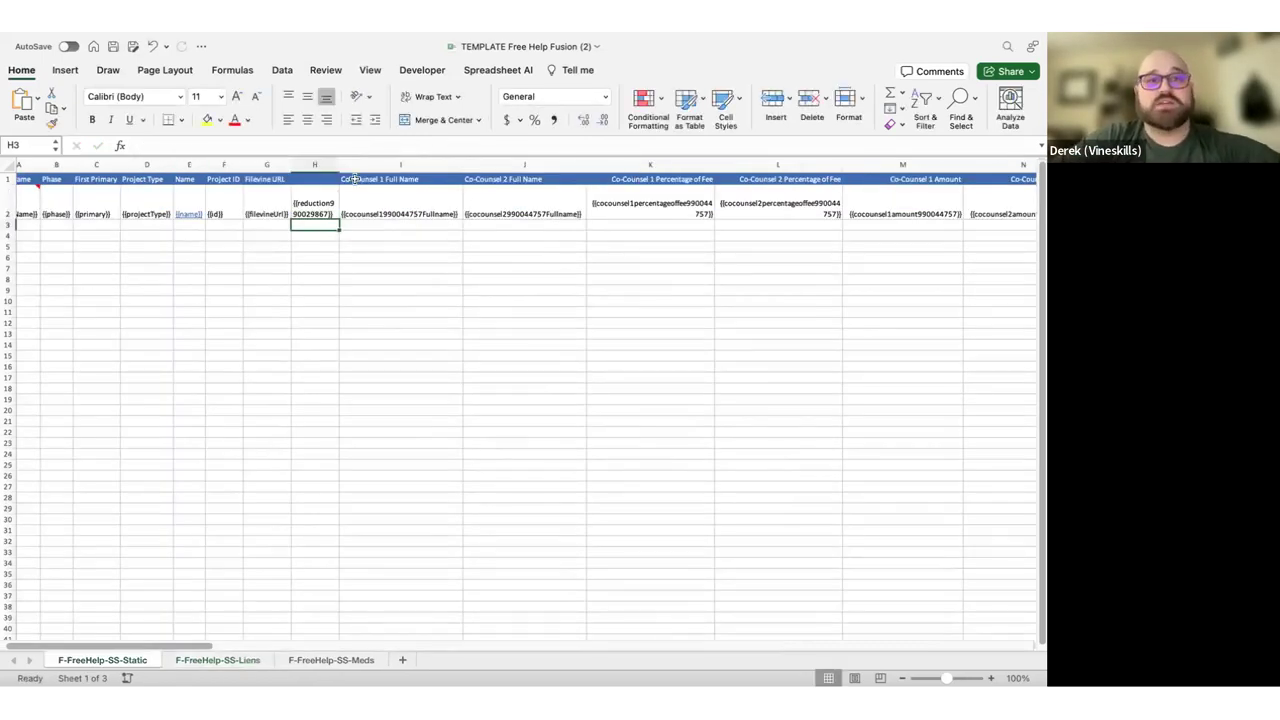
Widen column H so the lookup field fits on one line, and select H2 to show its formula
left_click_drag(339, 165, 389, 165)
left_click(346, 268)
left_click(341, 212)
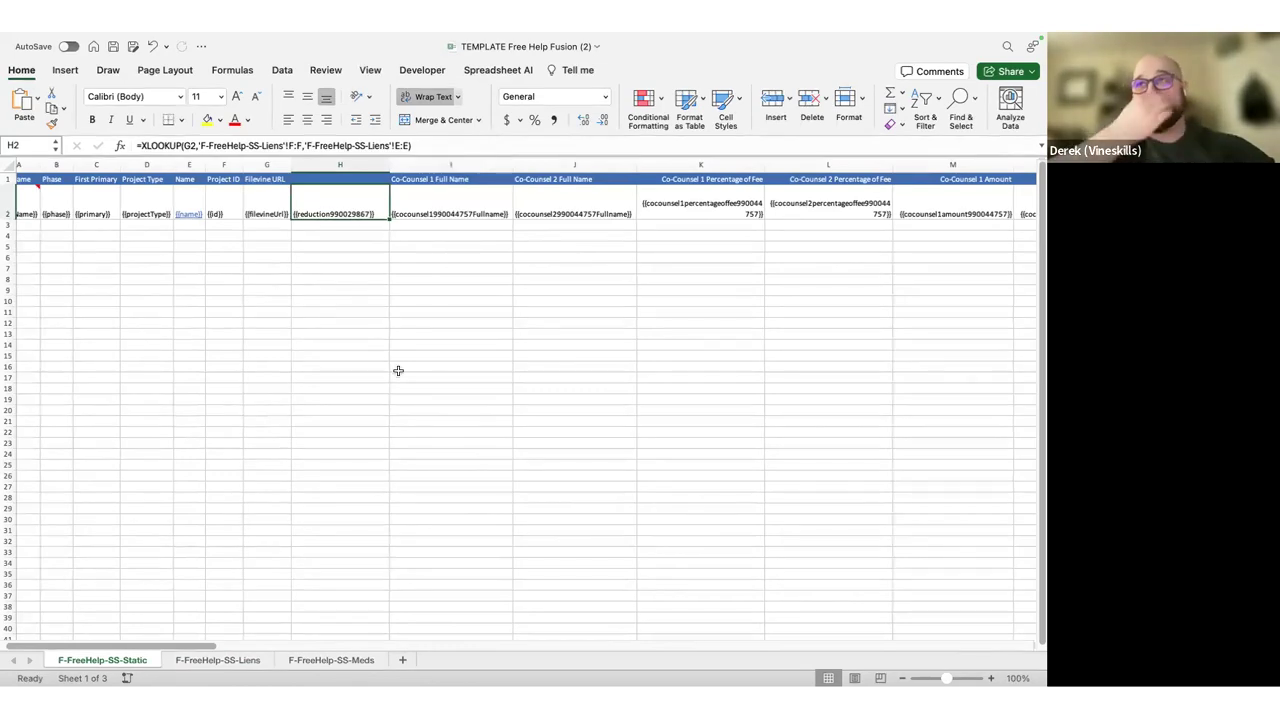
Check the template upload error on Filevine's ReportFusion page in the browser, and return to the Excel template
key("ctrl+Right")
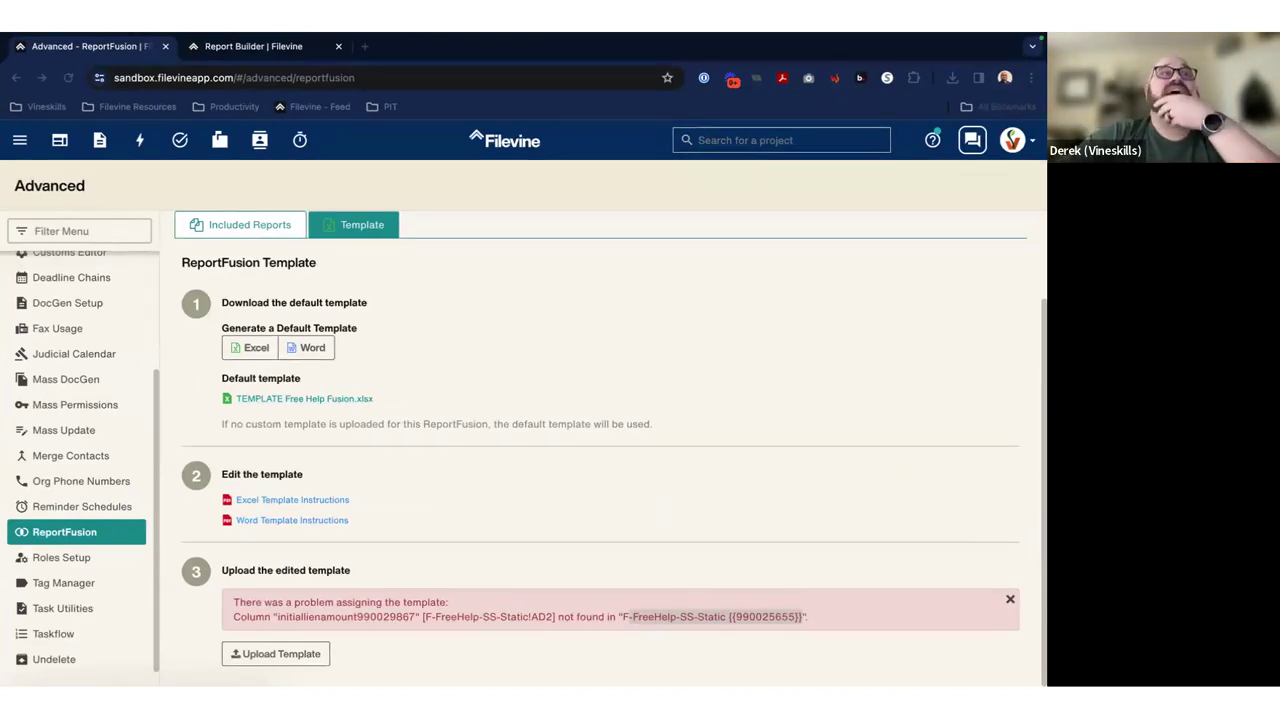
key("ctrl+Left")
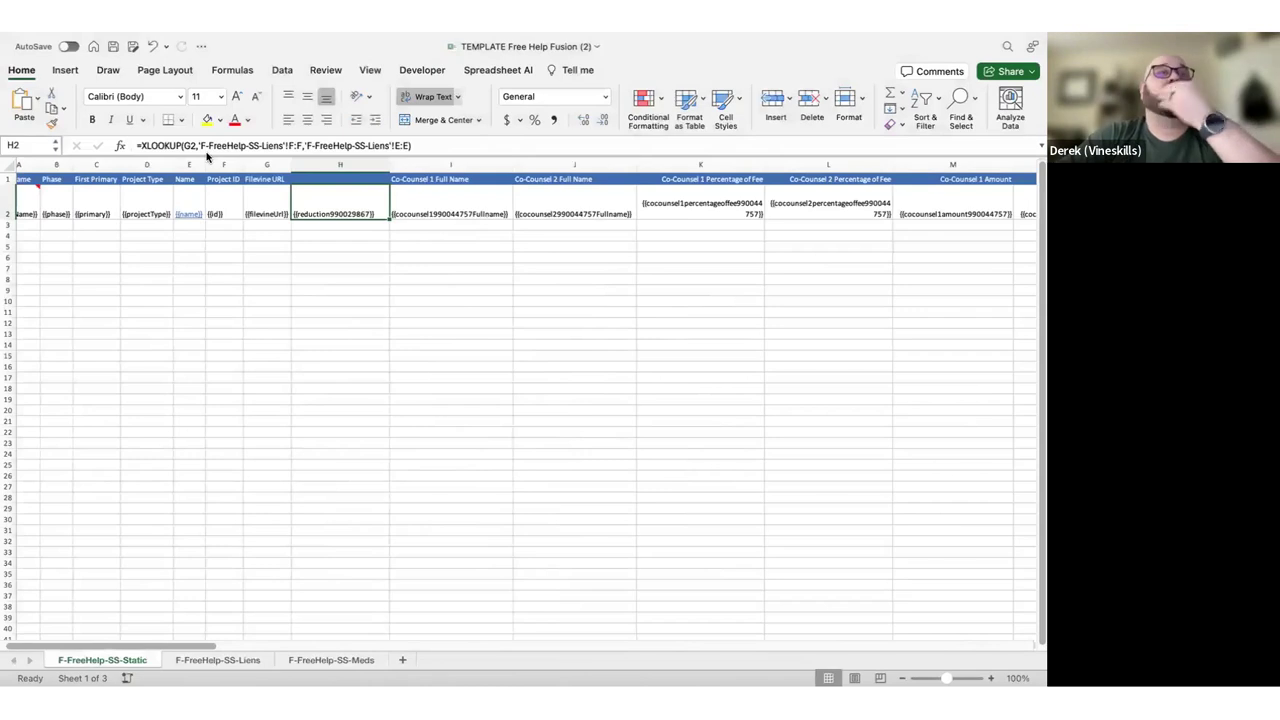
left_click(221, 366)
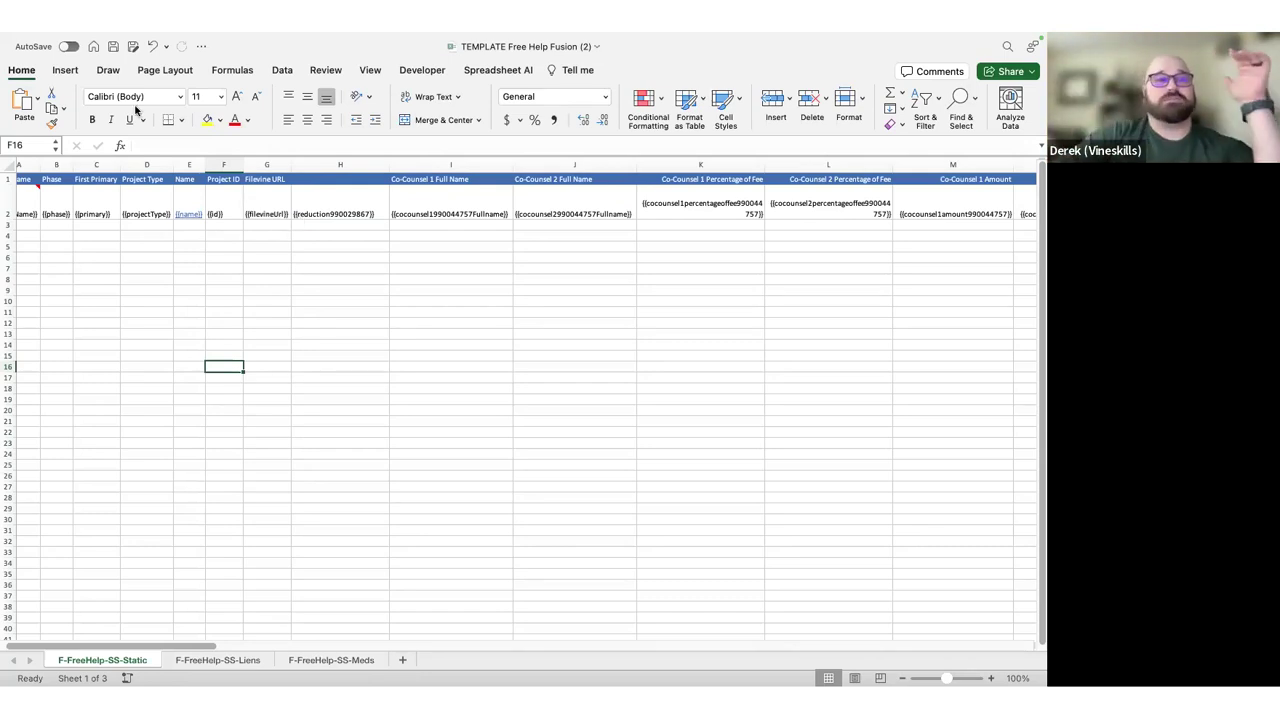
Highlight columns C through L of the Static sheet to point out its fields, and clear the selection
left_click(112, 163)
left_click_drag(112, 158, 828, 163)
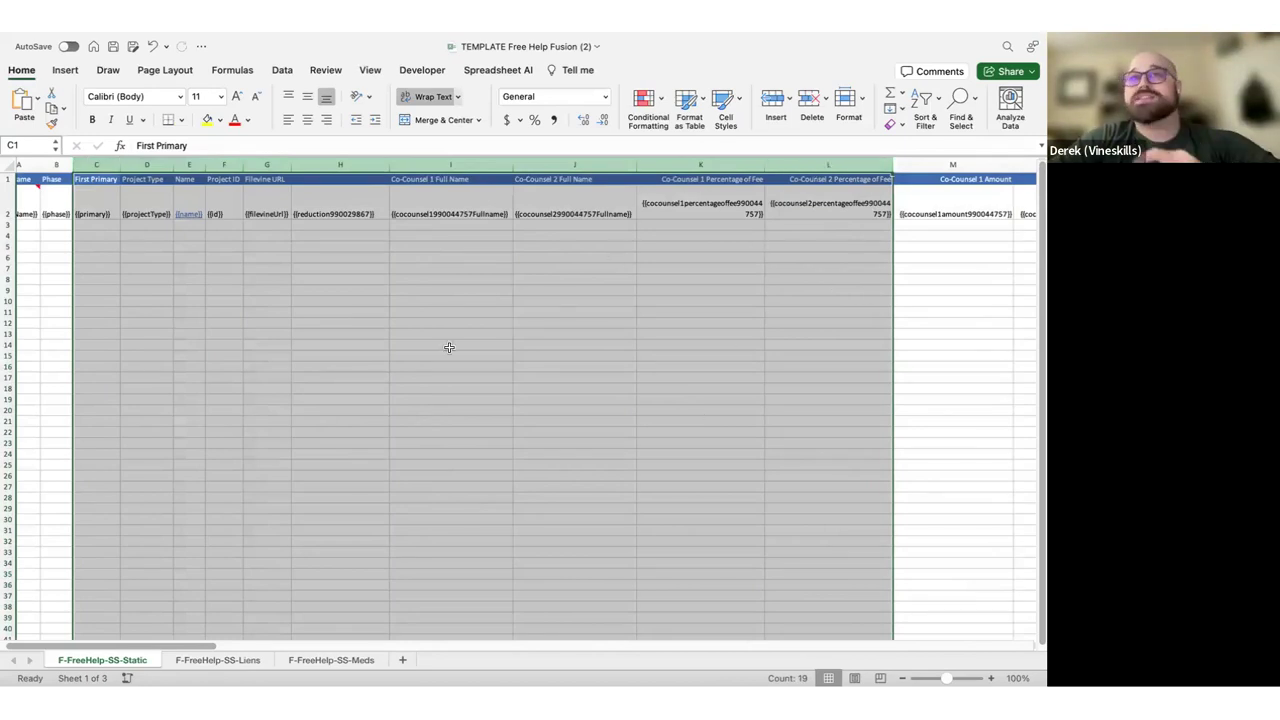
left_click(936, 291)
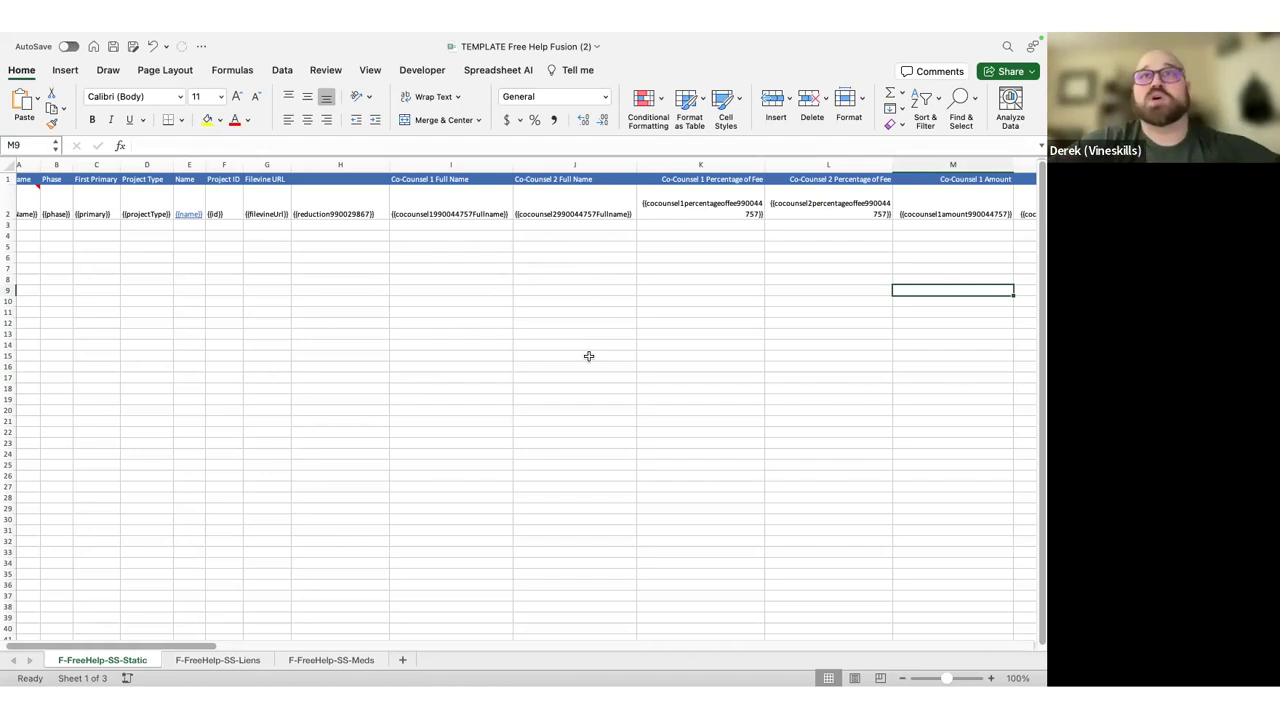
Try to overwrite the XLOOKUP formula in H2 with a new formula, and undo the edit
left_click(360, 206)
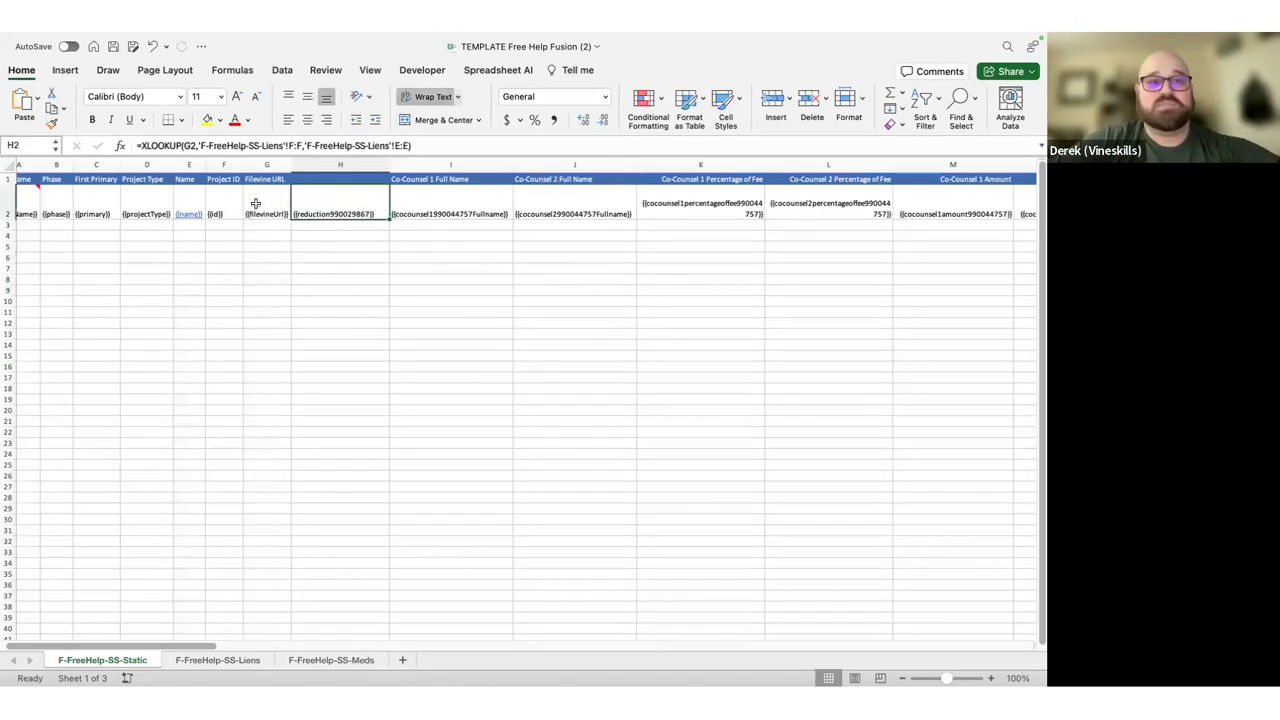
left_click_drag(412, 146, 121, 146)
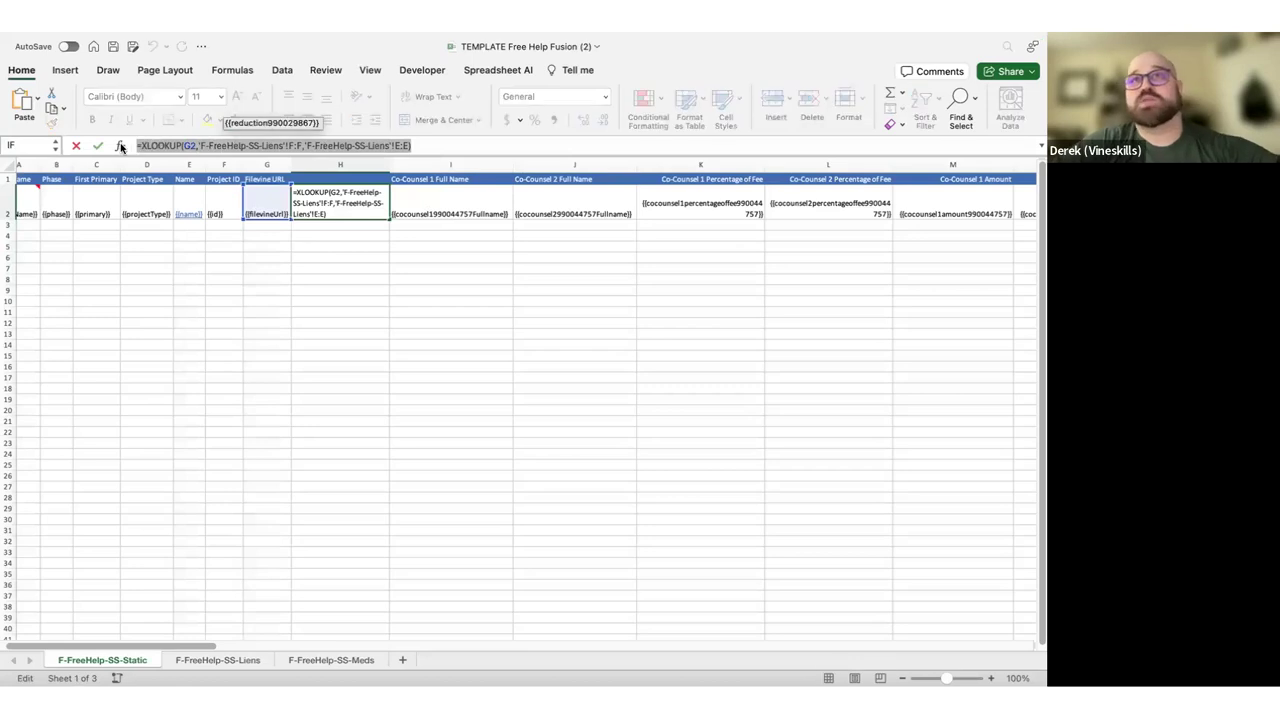
type("=")
left_click(410, 485)
key("Return")
key("cmd+z")
left_click(327, 507)
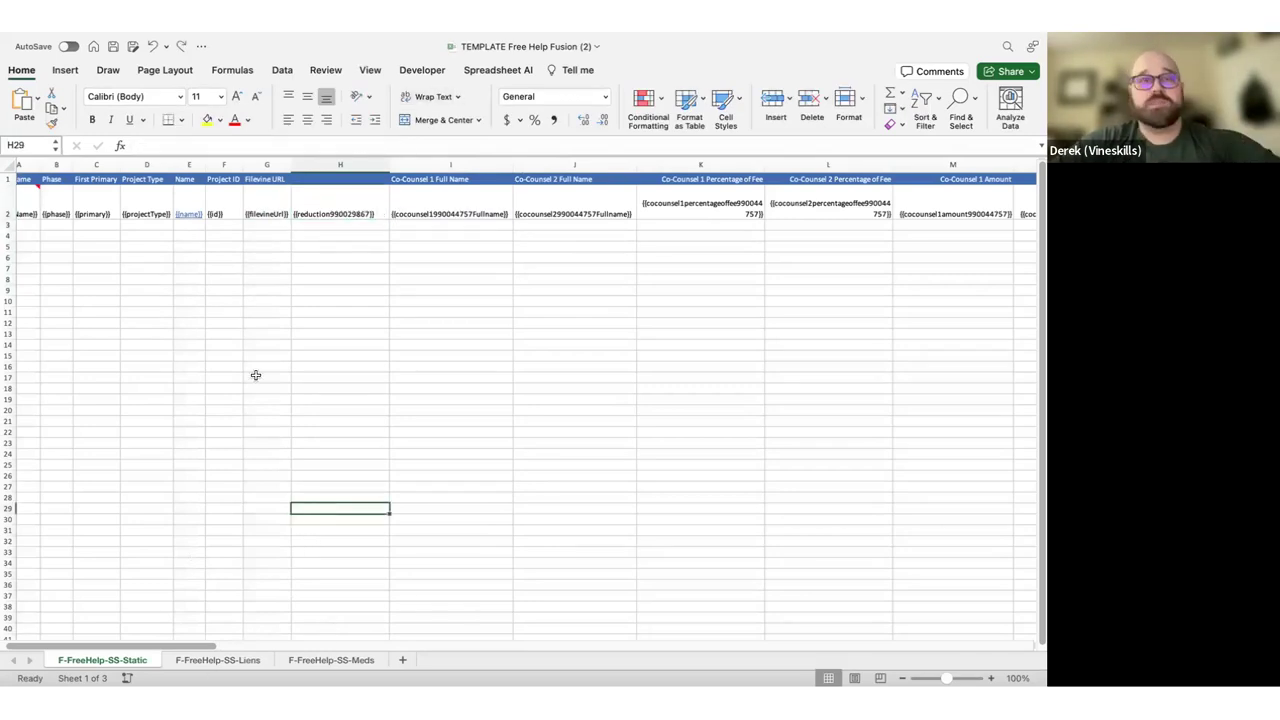
Show the F-FreeHelp-SS-Meds sheet
left_click(328, 661)
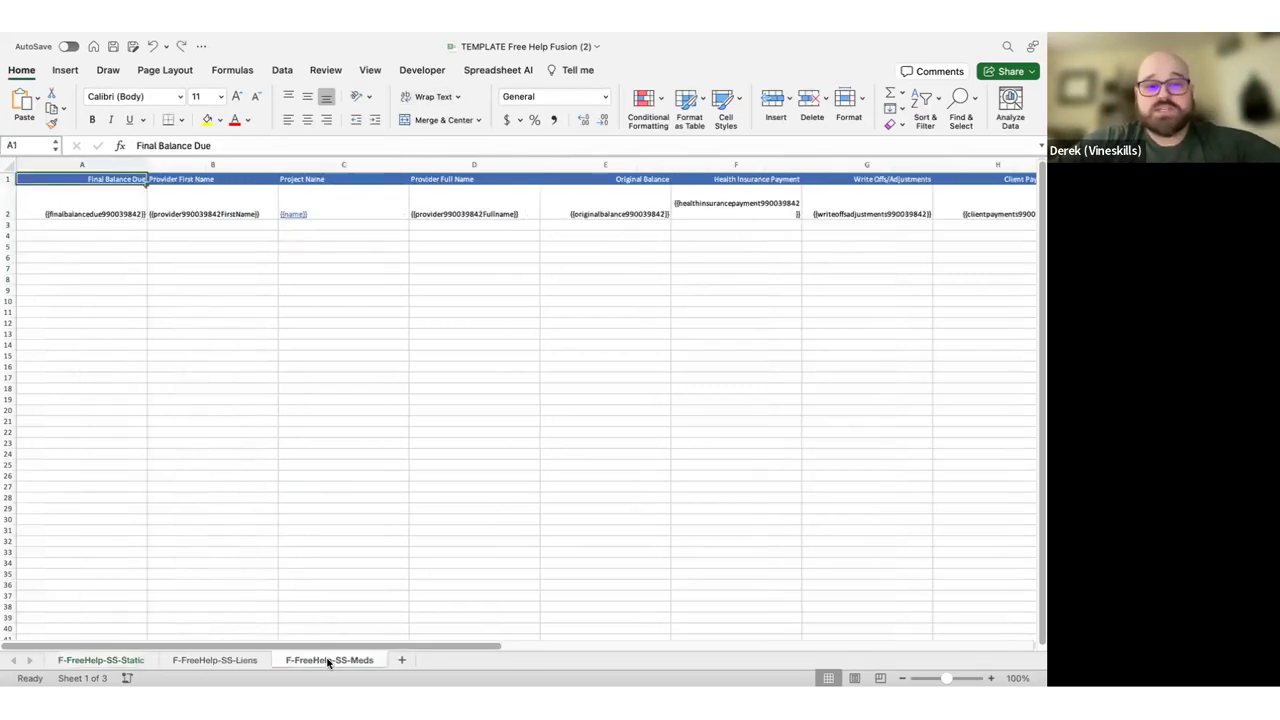
Rename the F-FreeHelp-SS-Liens sheet to DATA, and compare it with the F-FreeHelp-SS-Static sheet
left_click(235, 661)
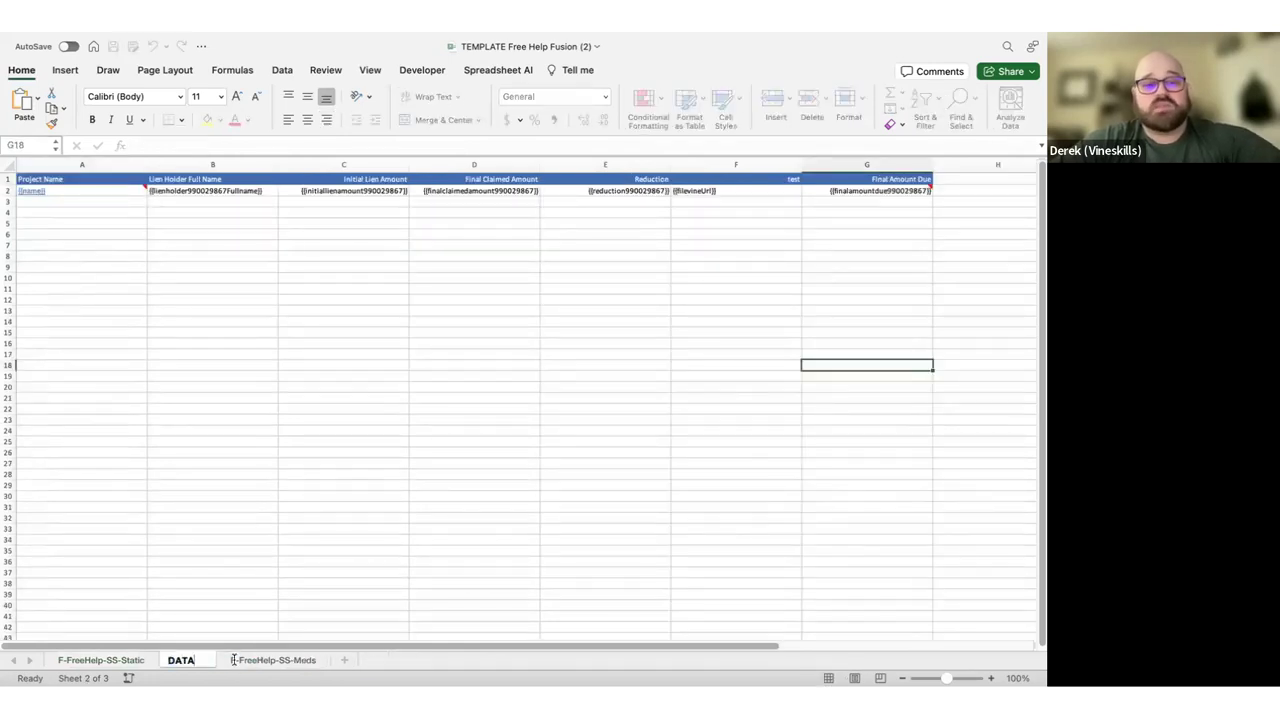
left_click(266, 580)
left_click(98, 661)
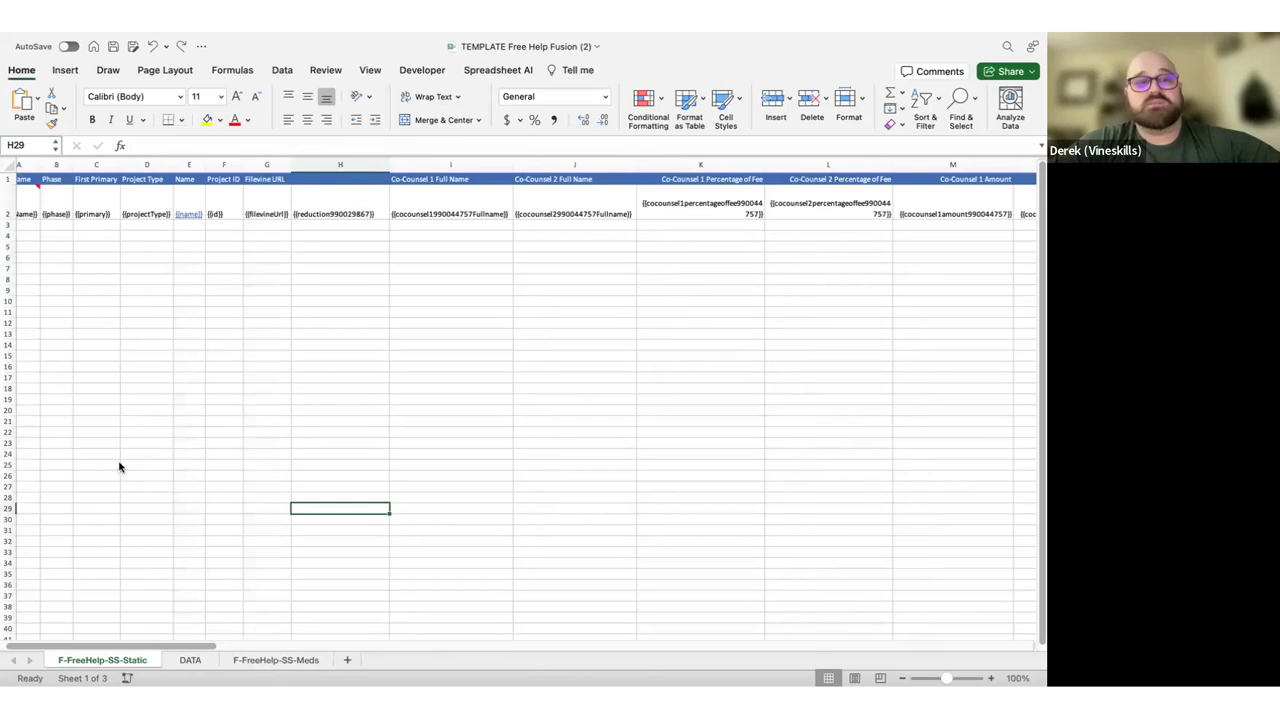
left_click(190, 660)
mouse_move(58, 190)
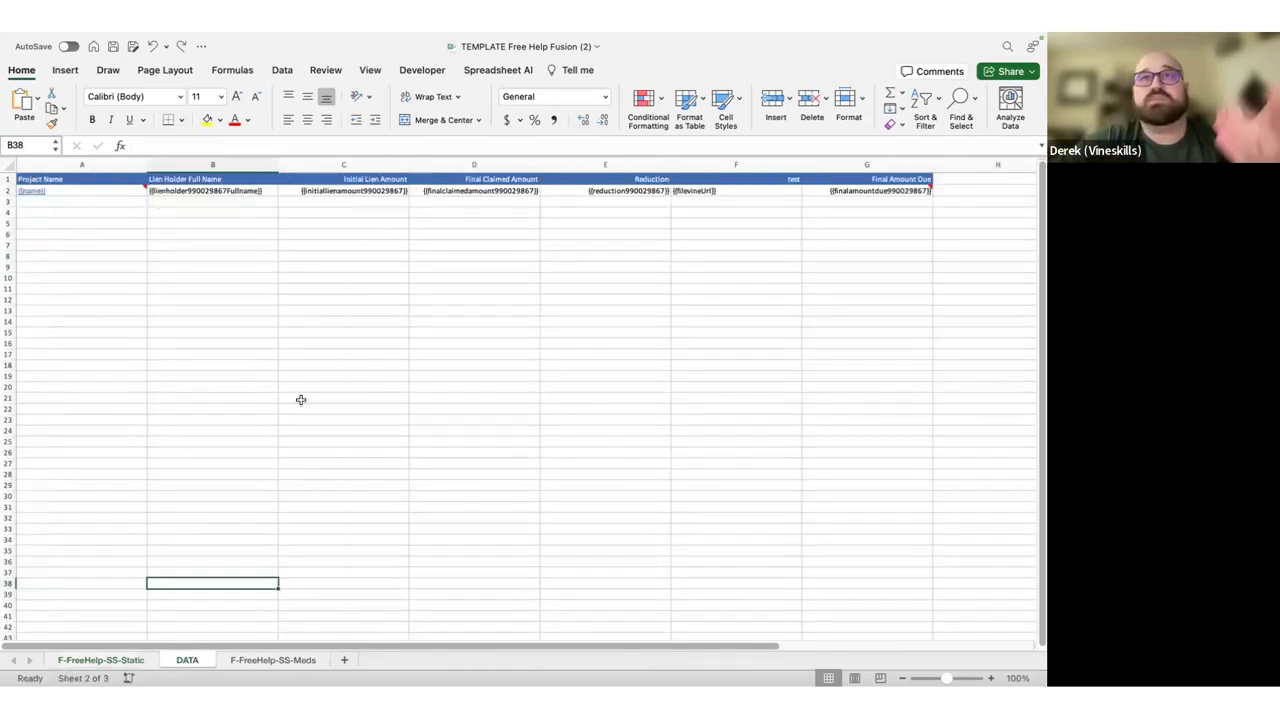
Reselect column F of the DATA sheet as the lookup array of the XLOOKUP formula in H2 of the Static sheet
left_click(99, 660)
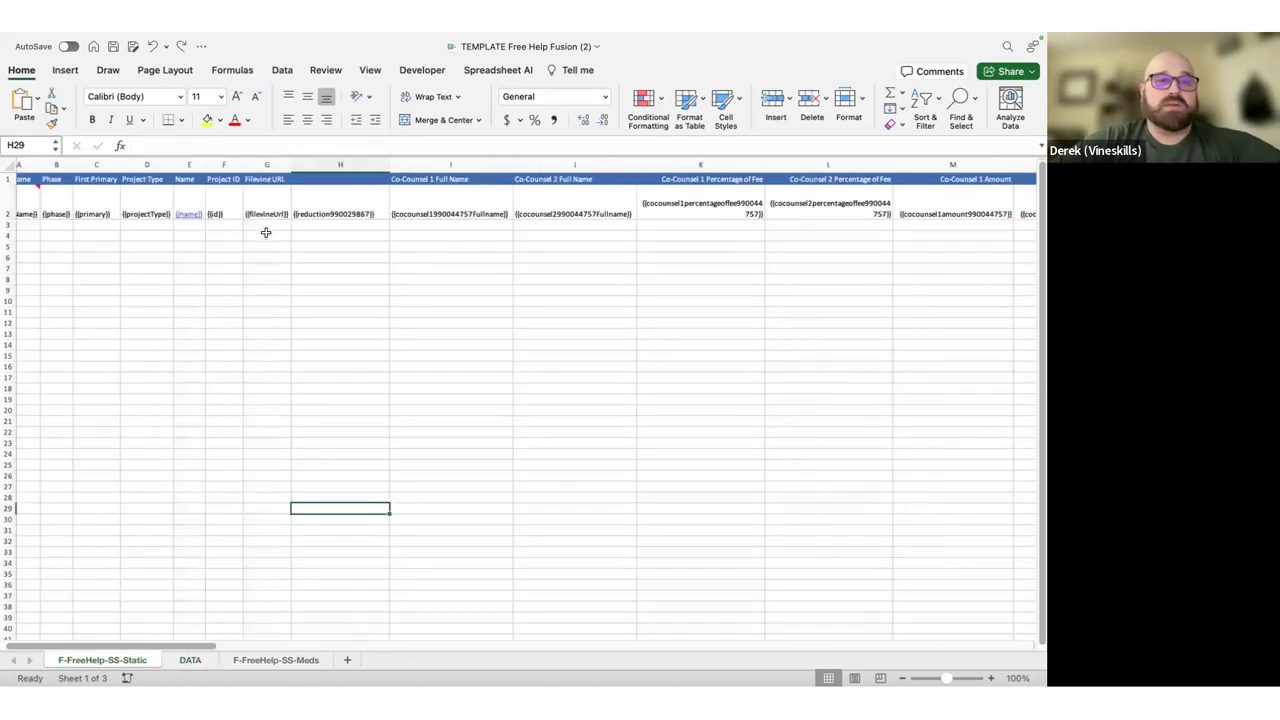
left_click(262, 190)
left_click(305, 213)
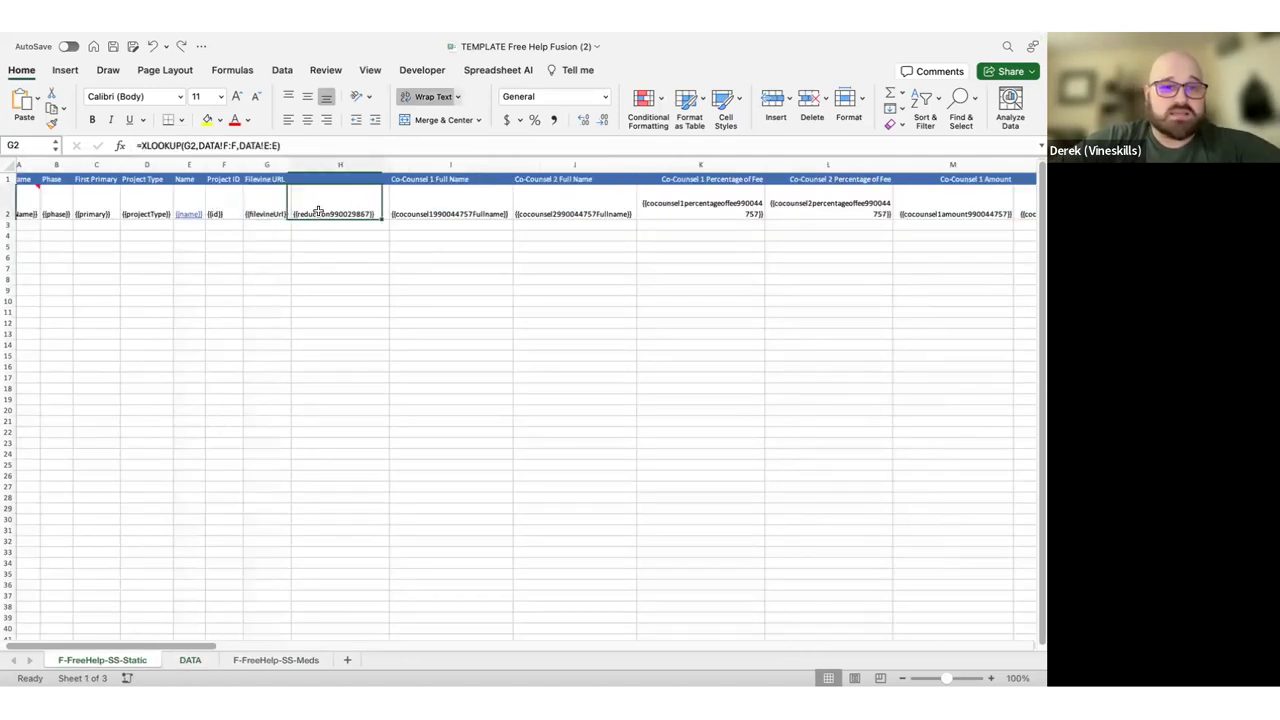
left_click(262, 145)
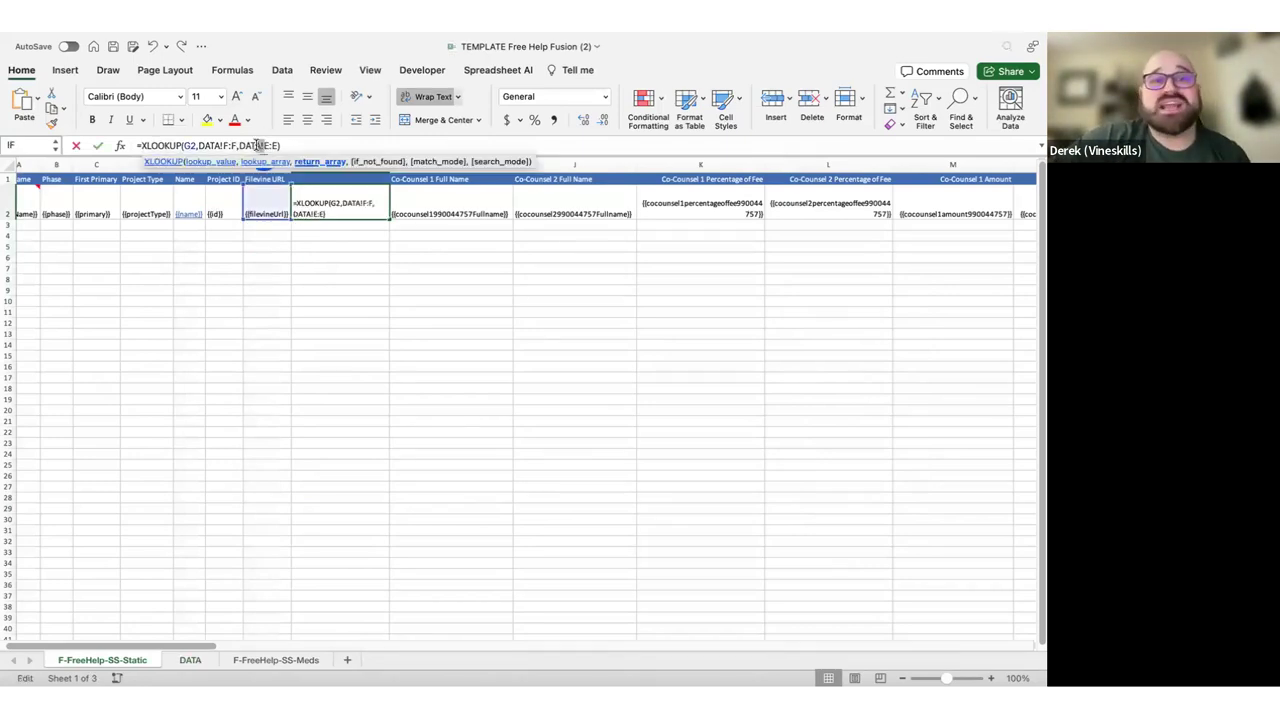
left_click(320, 141)
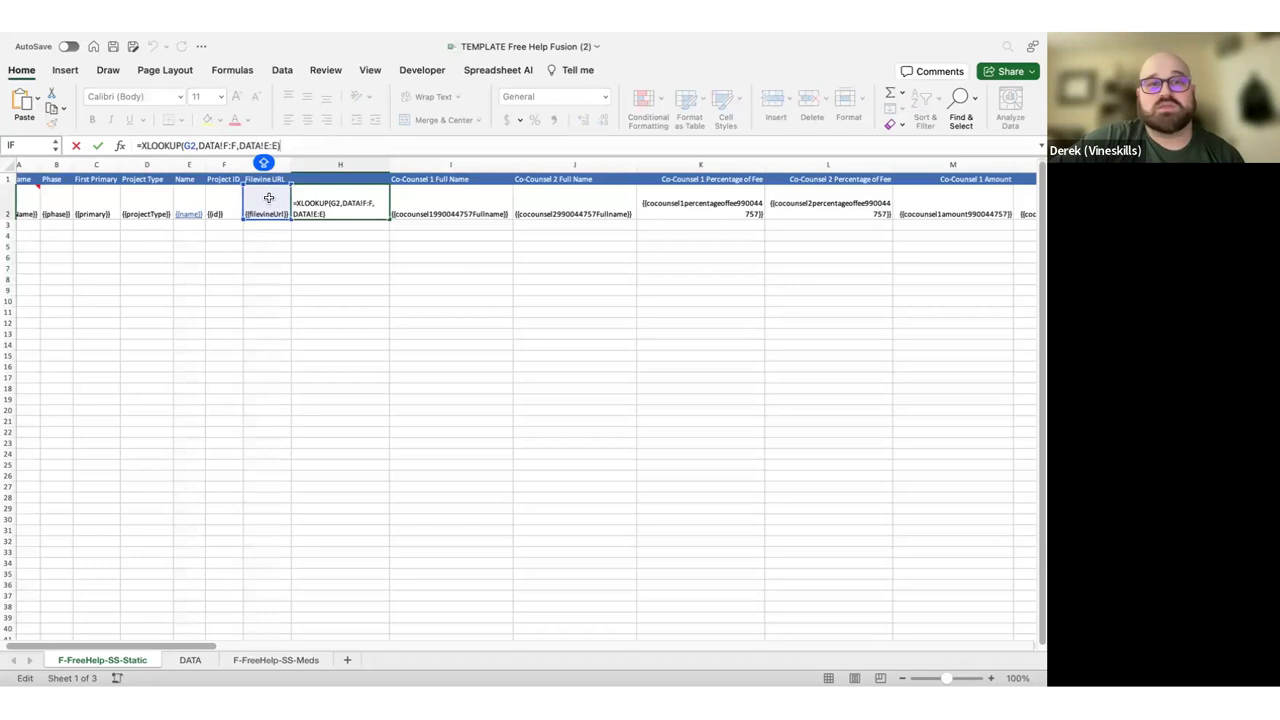
left_click_drag(199, 145, 233, 145)
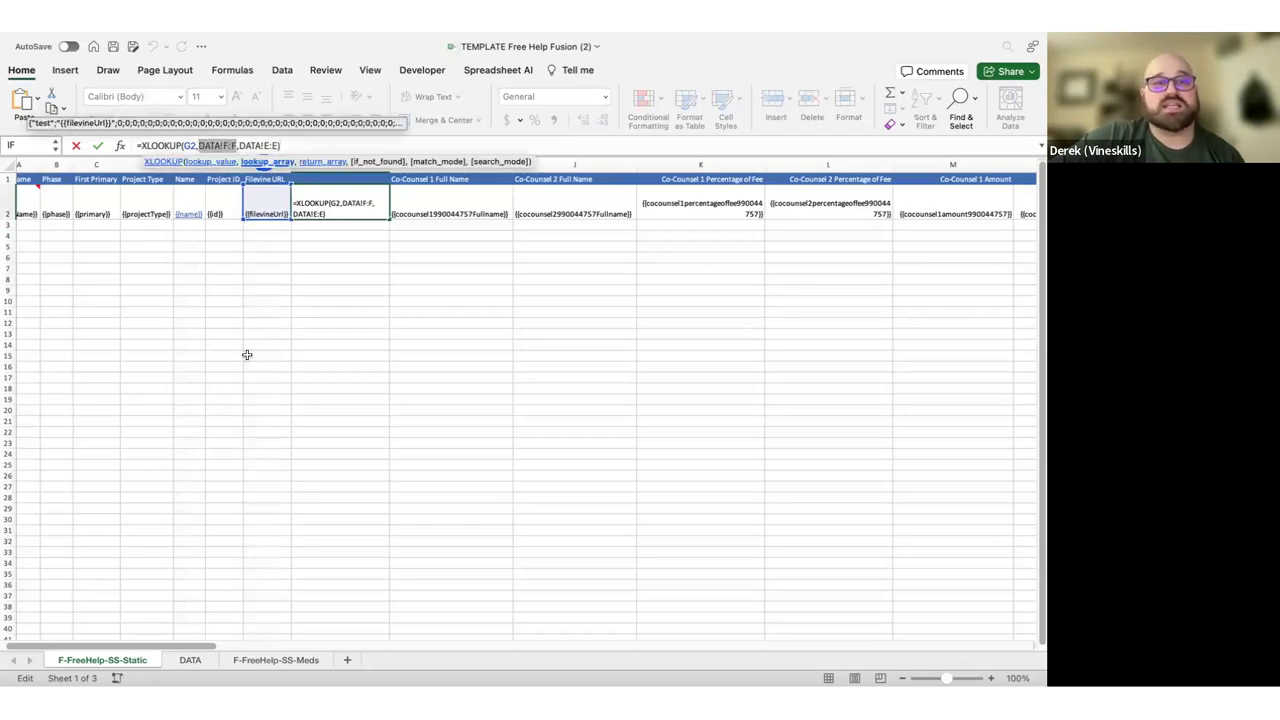
left_click(190, 659)
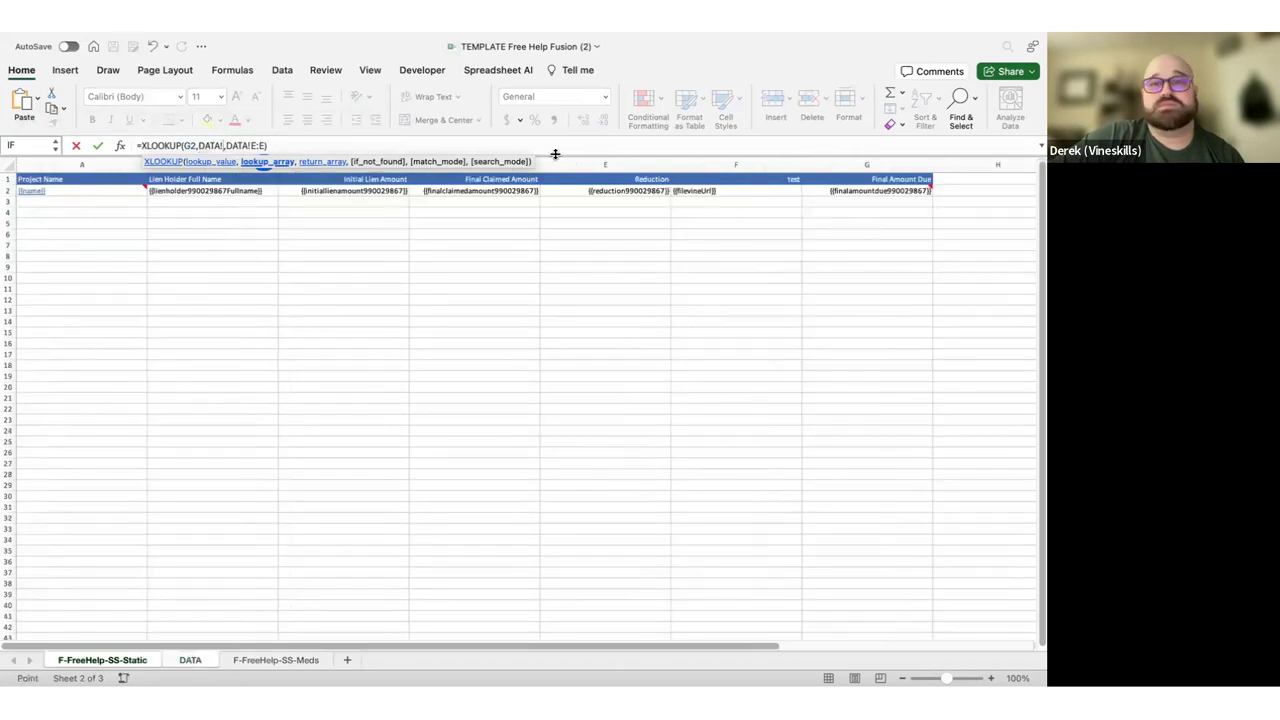
left_click(740, 156)
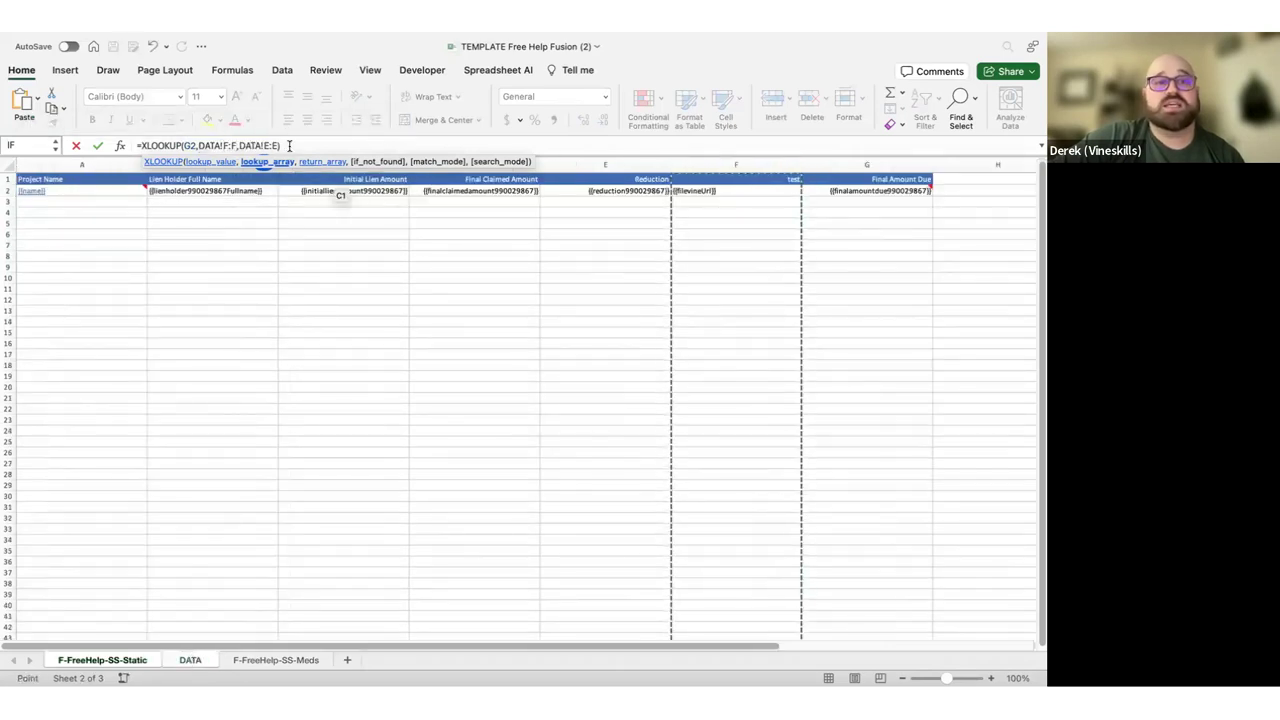
key("Return")
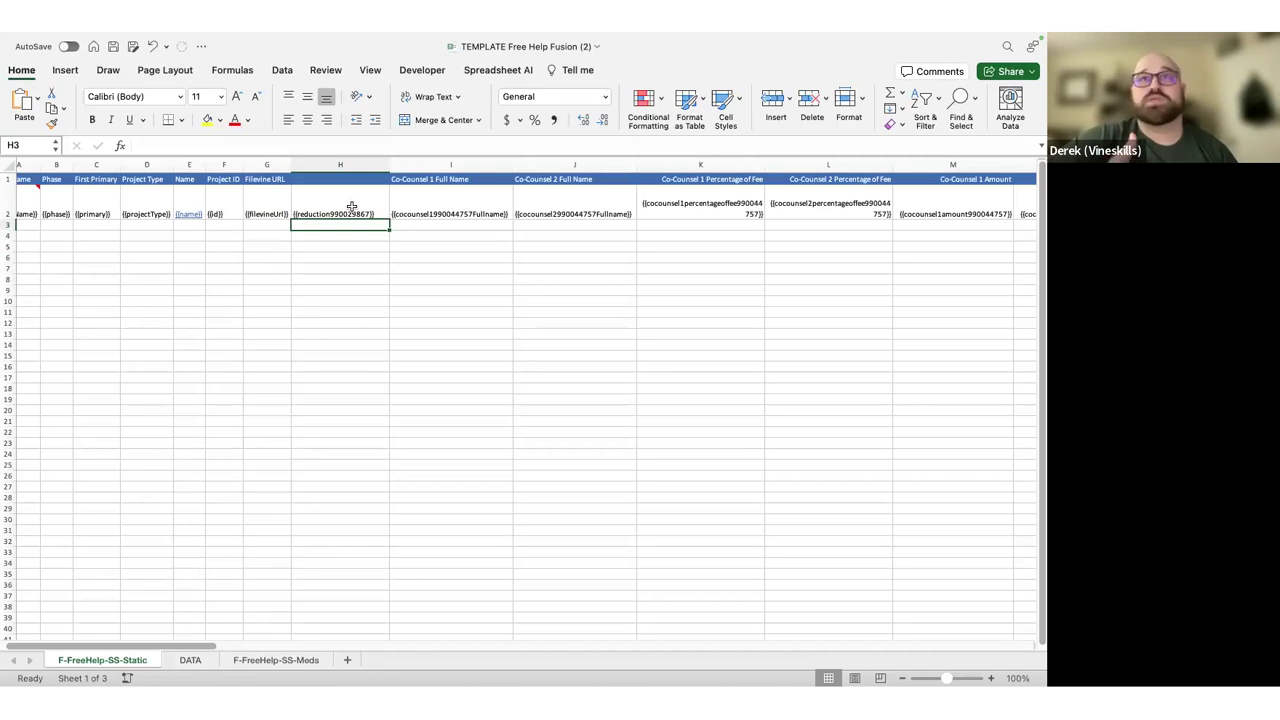
Switch to the browser to highlight the template upload error on the ReportFusion page, and return to the Excel template
left_click(320, 291)
left_click(348, 213)
key("ctrl+Right")
left_click_drag(236, 597, 820, 611)
left_click(600, 516)
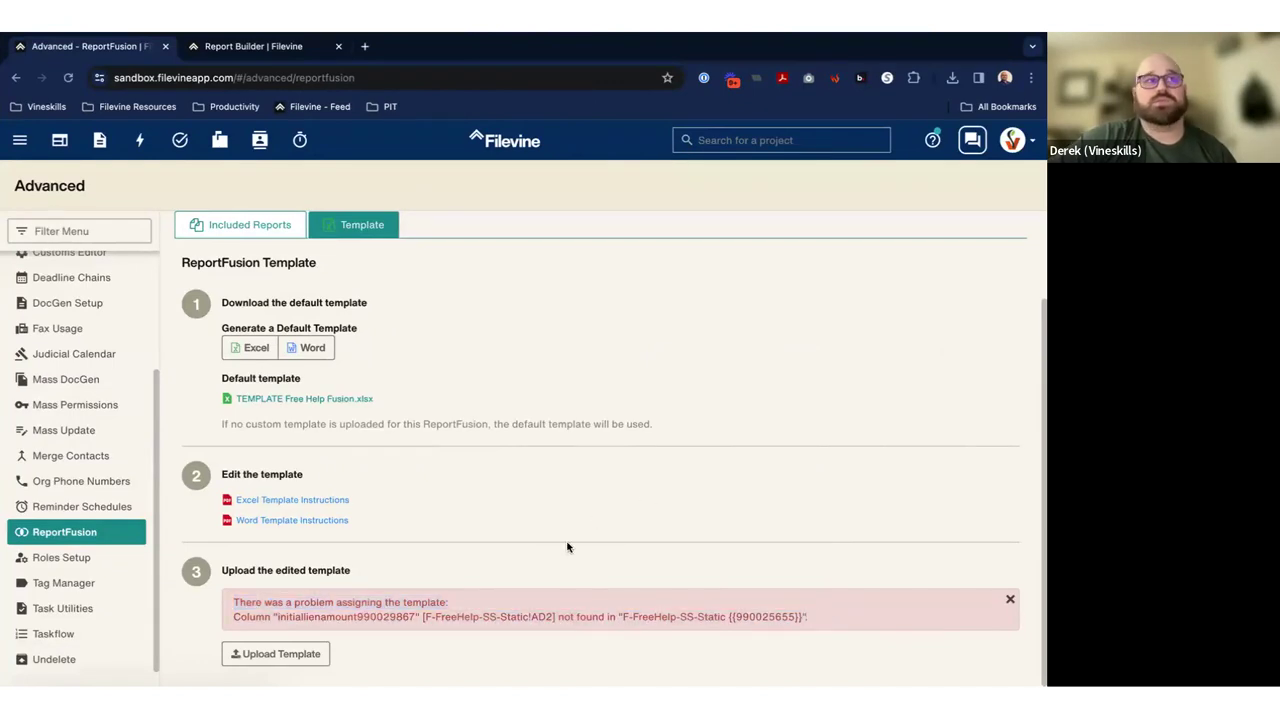
key("ctrl+Left")
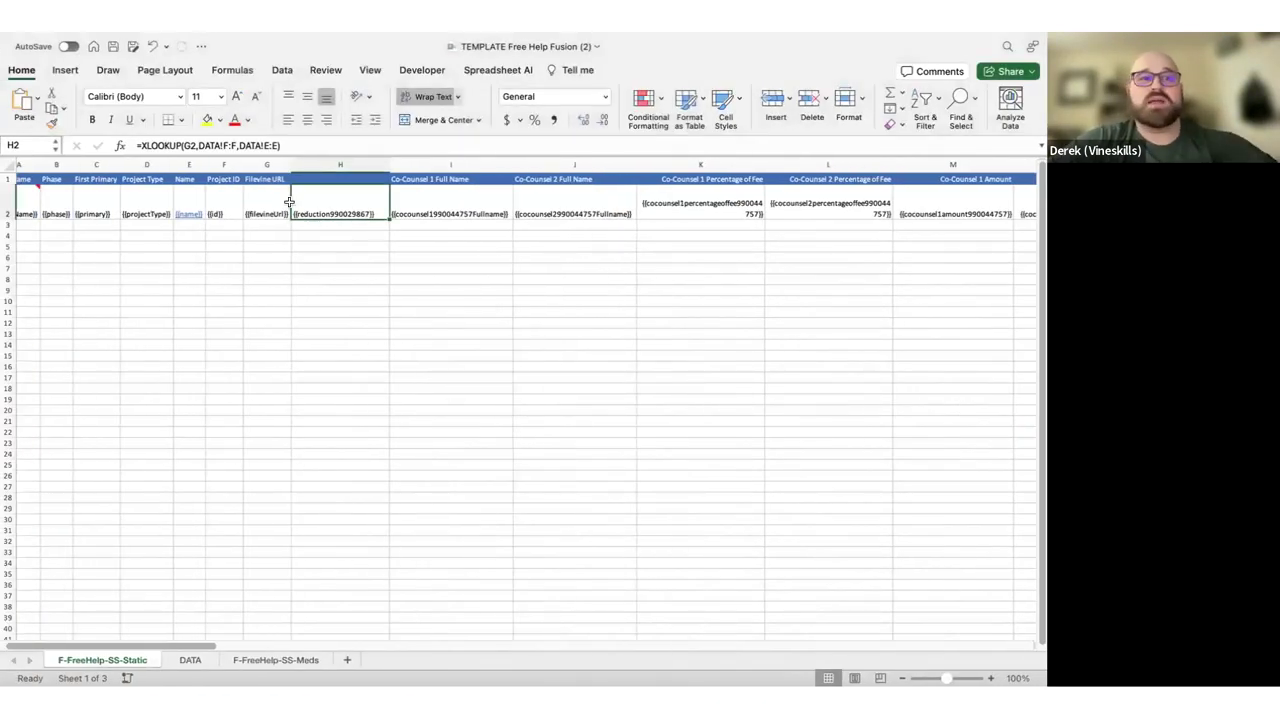
Insert an opening IF function in front of the XLOOKUP in the H2 formula
left_click(141, 145)
scroll(354, 306, "left", 1)
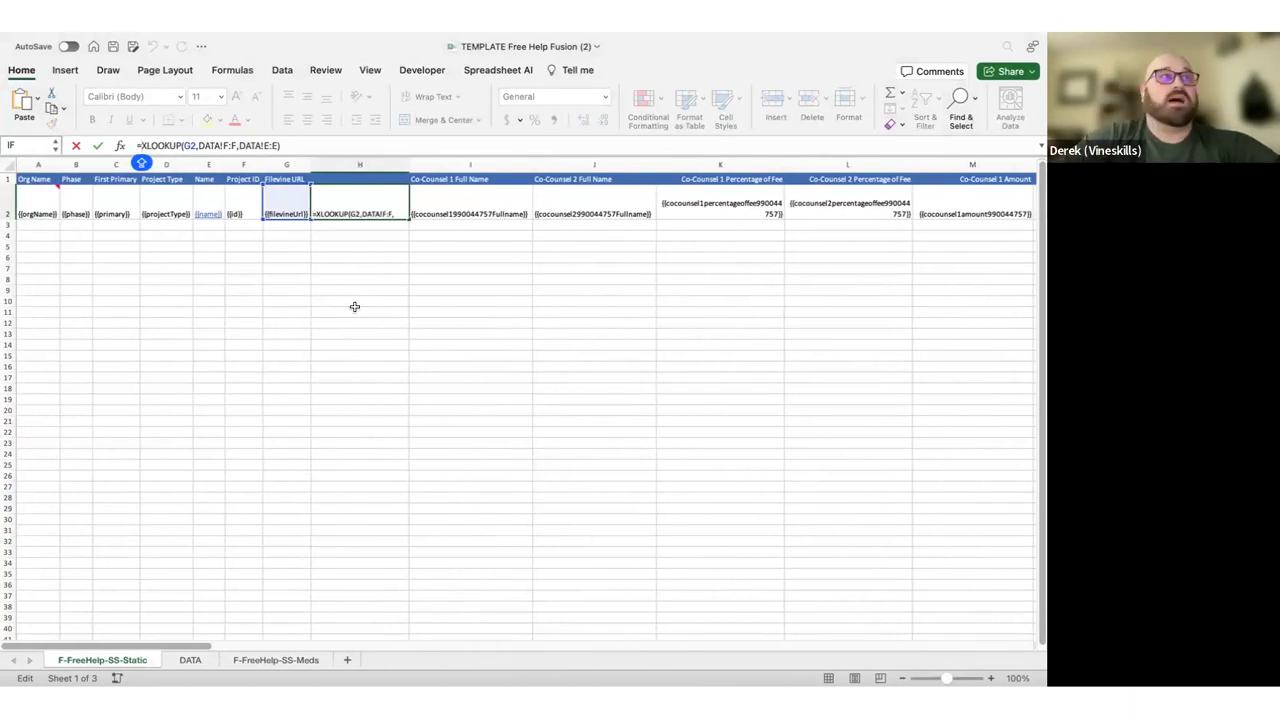
type("if")
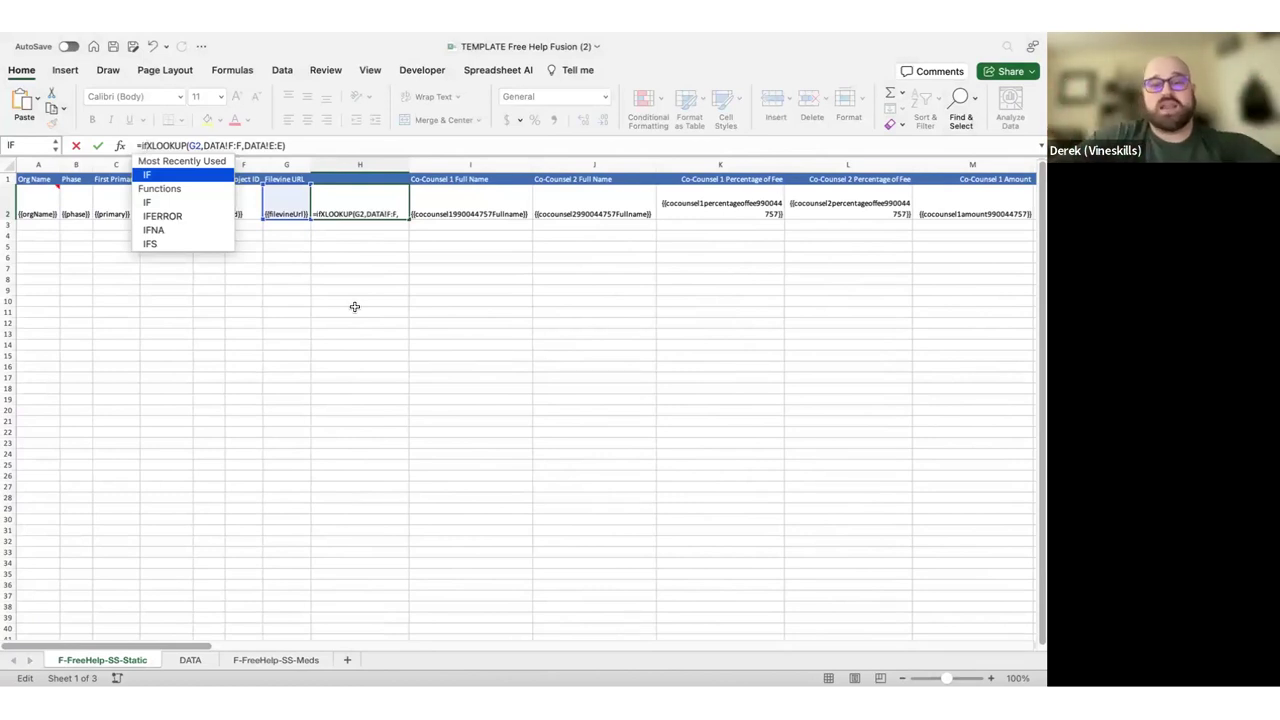
type("(")
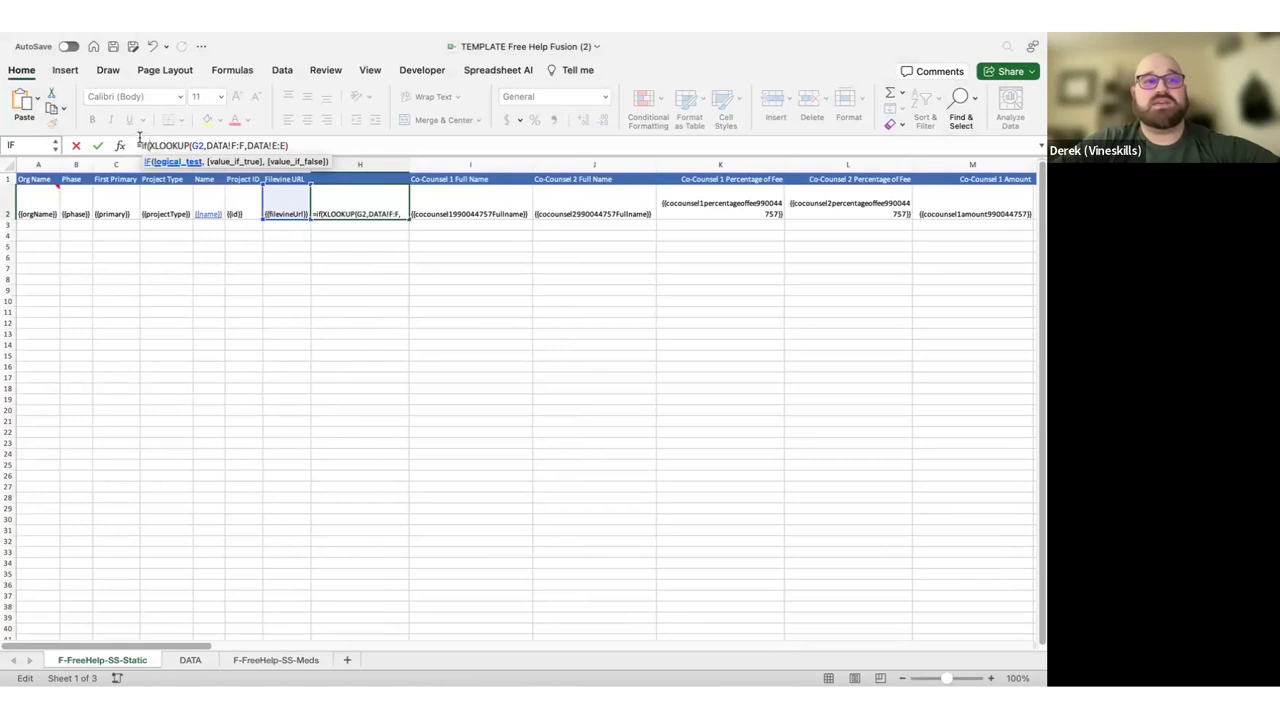
left_click_drag(141, 140, 268, 142)
left_click(320, 146)
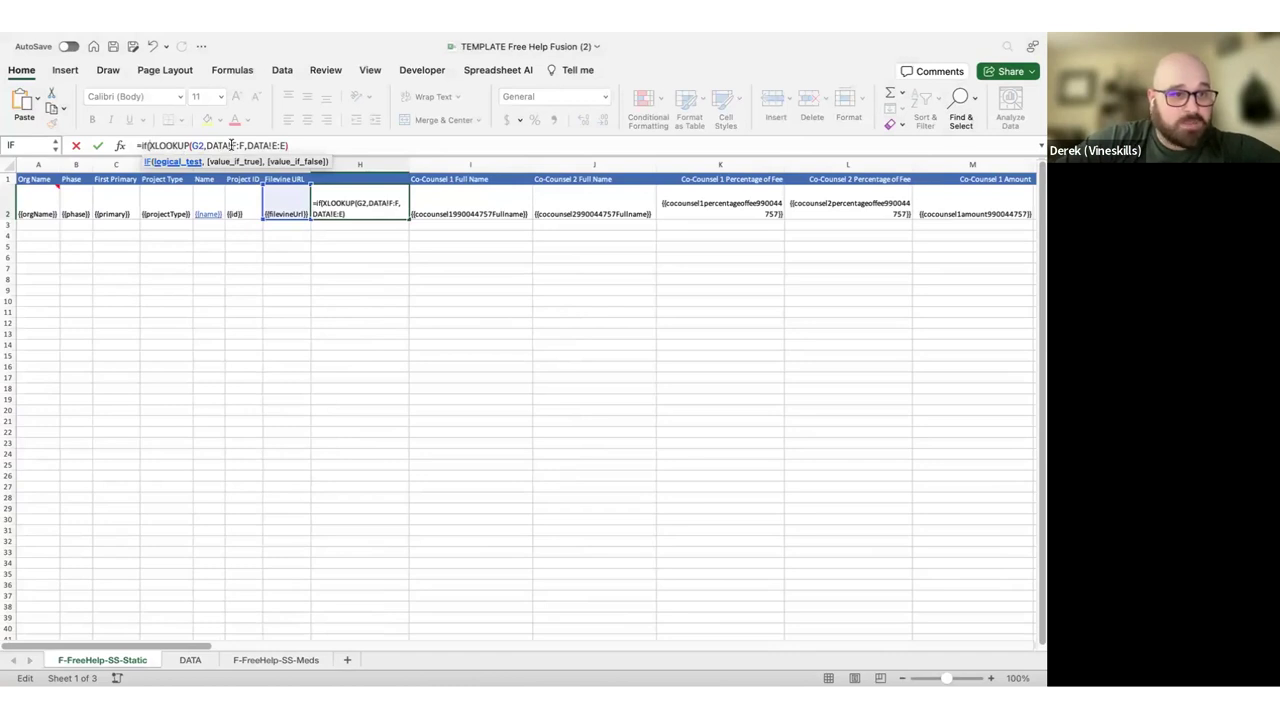
Complete the H2 formula as =IF(A2="{{orgName}}","",XLOOKUP(G2,DATA!F:F,DATA!E:E))
left_click(49, 201)
type("=\"{{")
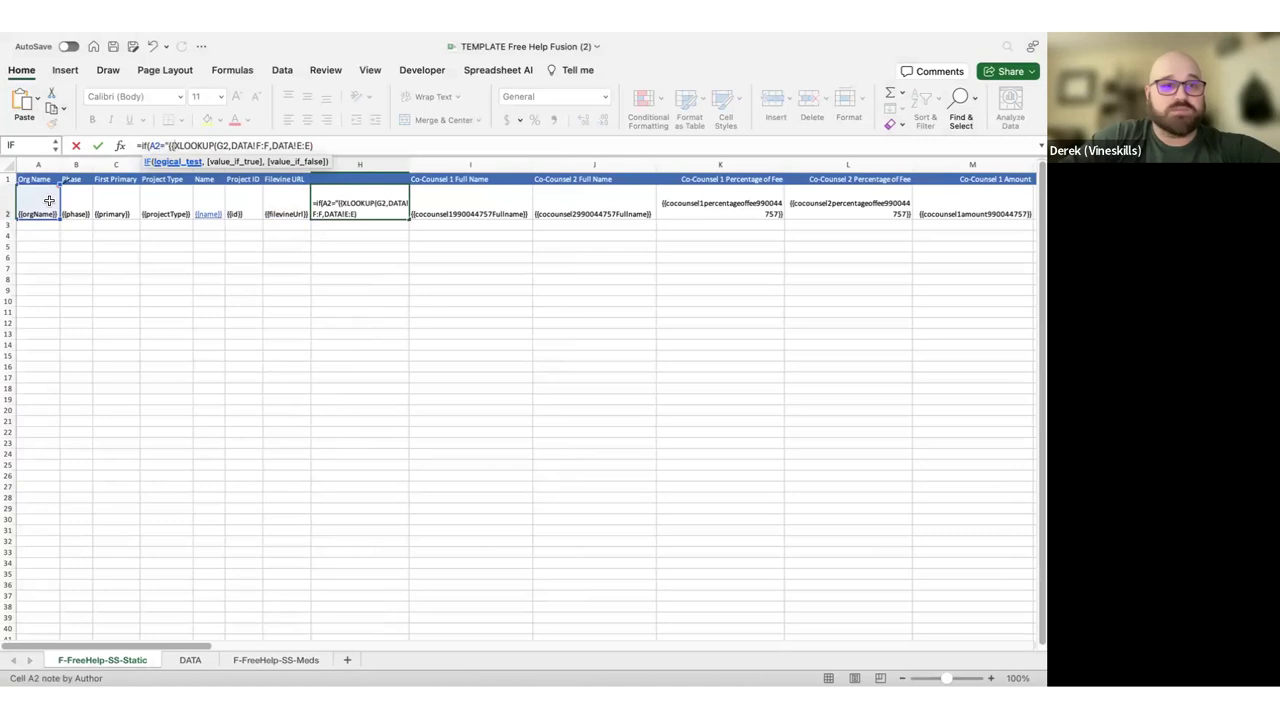
type("orgName")
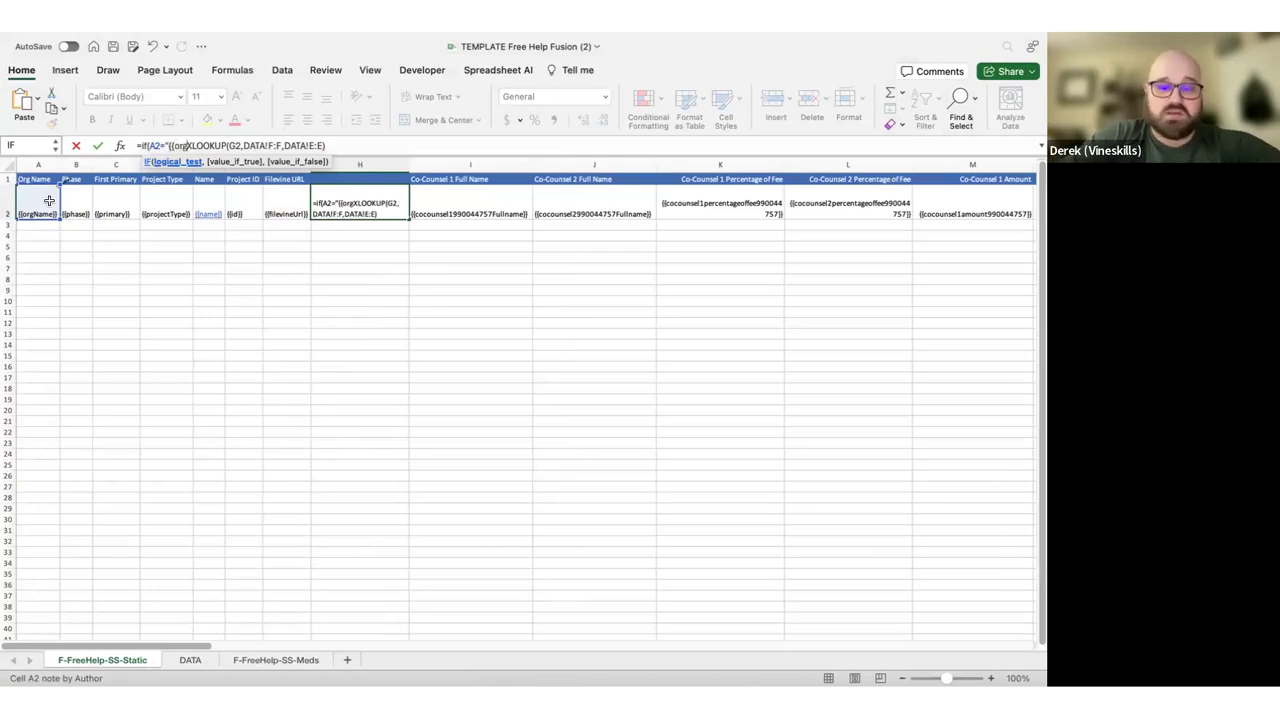
type("\"")
key("BackSpace")
type("}}\",\"\",")
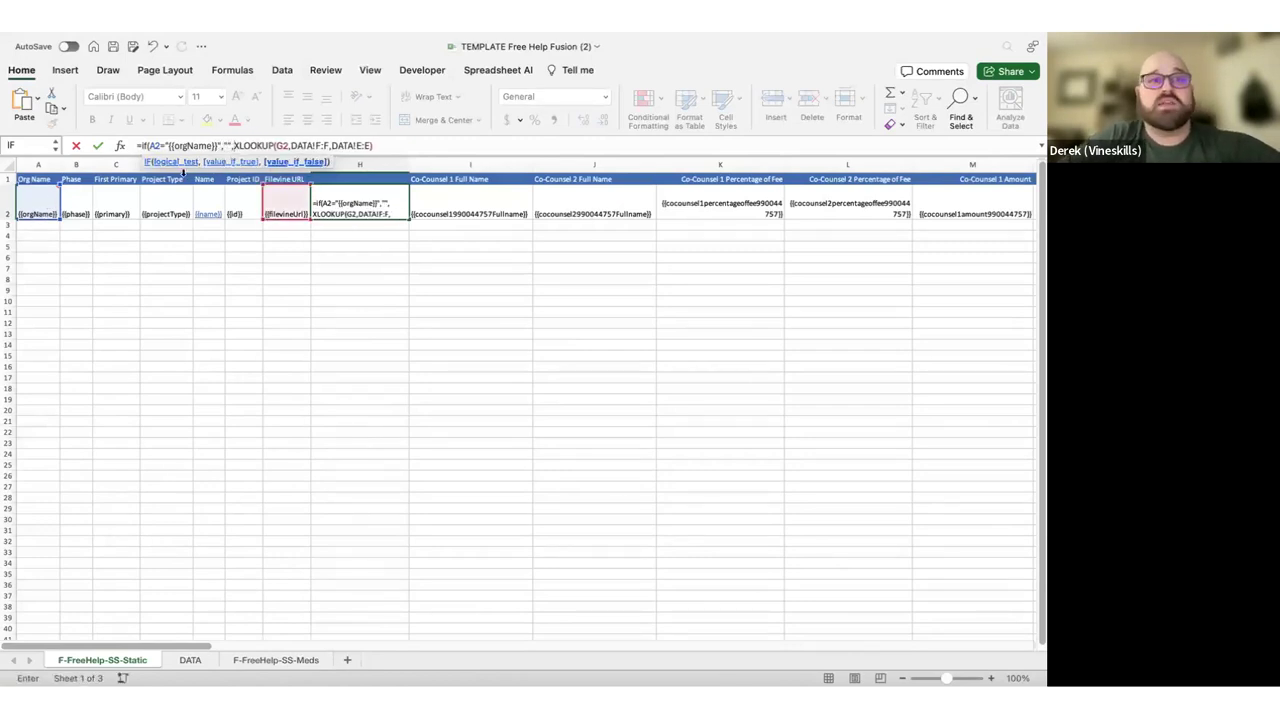
left_click(382, 146)
type(")")
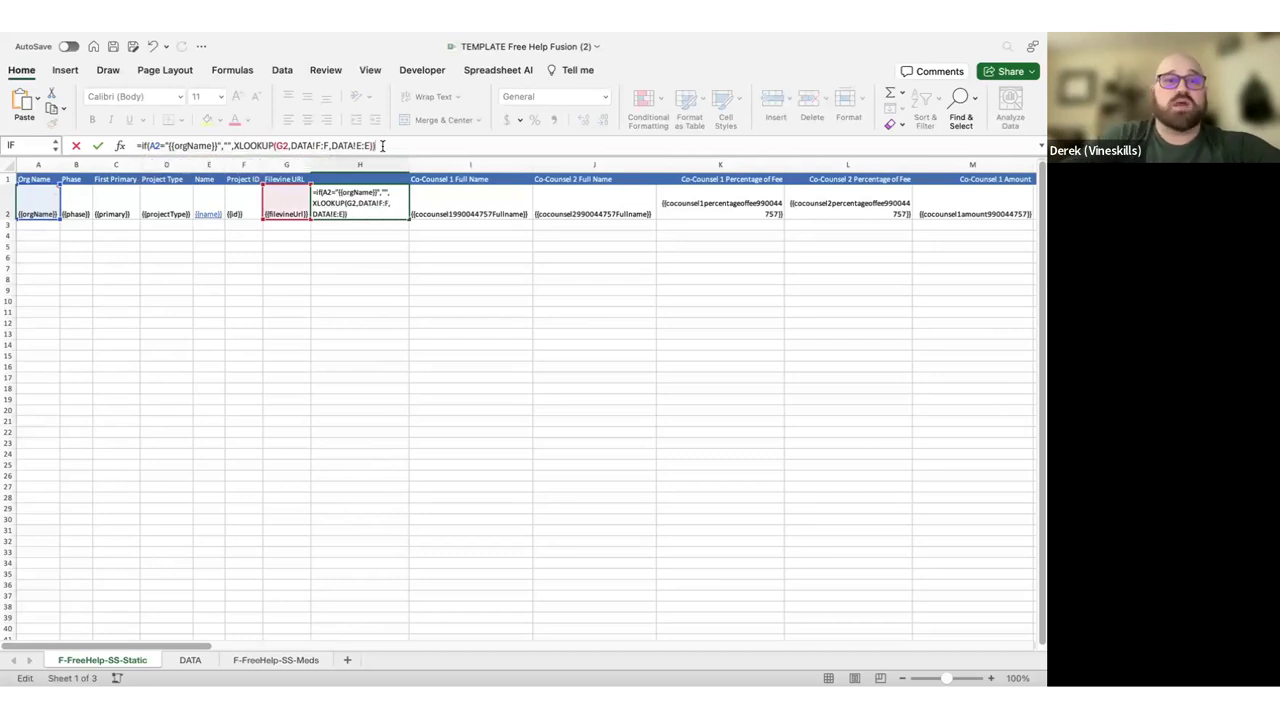
key("Return")
left_click(383, 191)
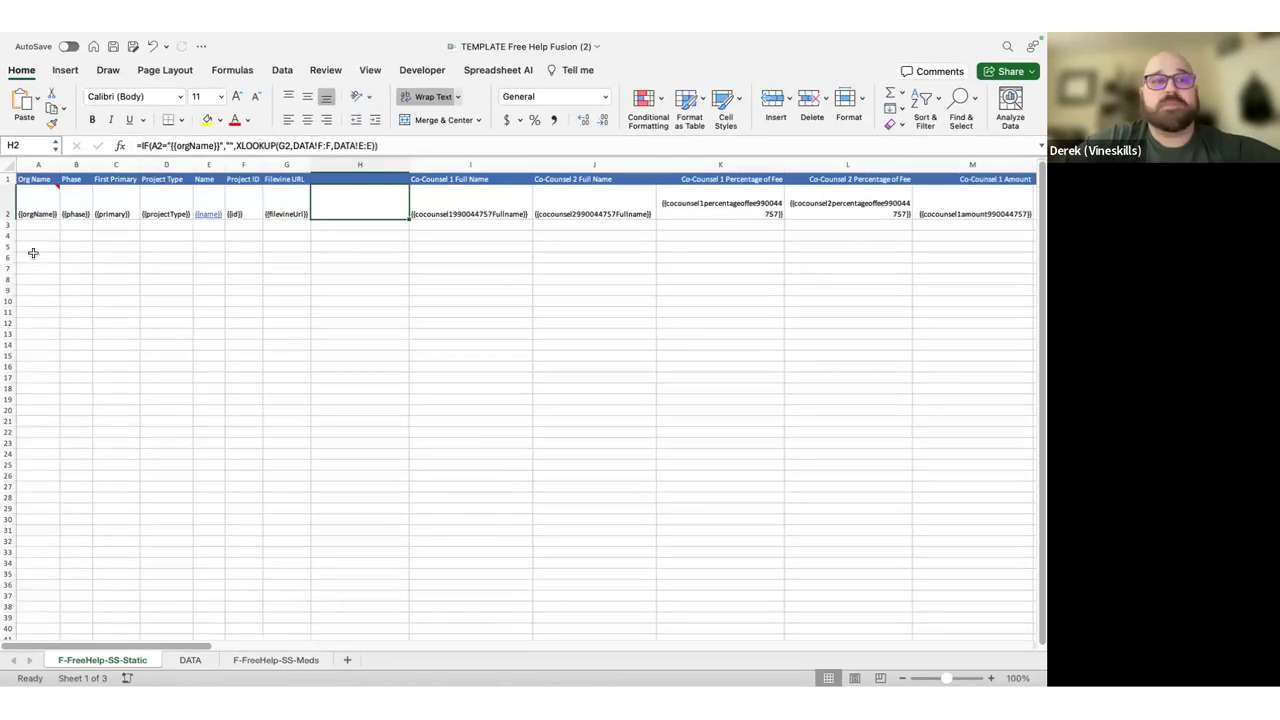
Test the IF formula by replacing the org name field in A2 with "The", and undo the entry
left_click(44, 205)
type("The")
key("Return")
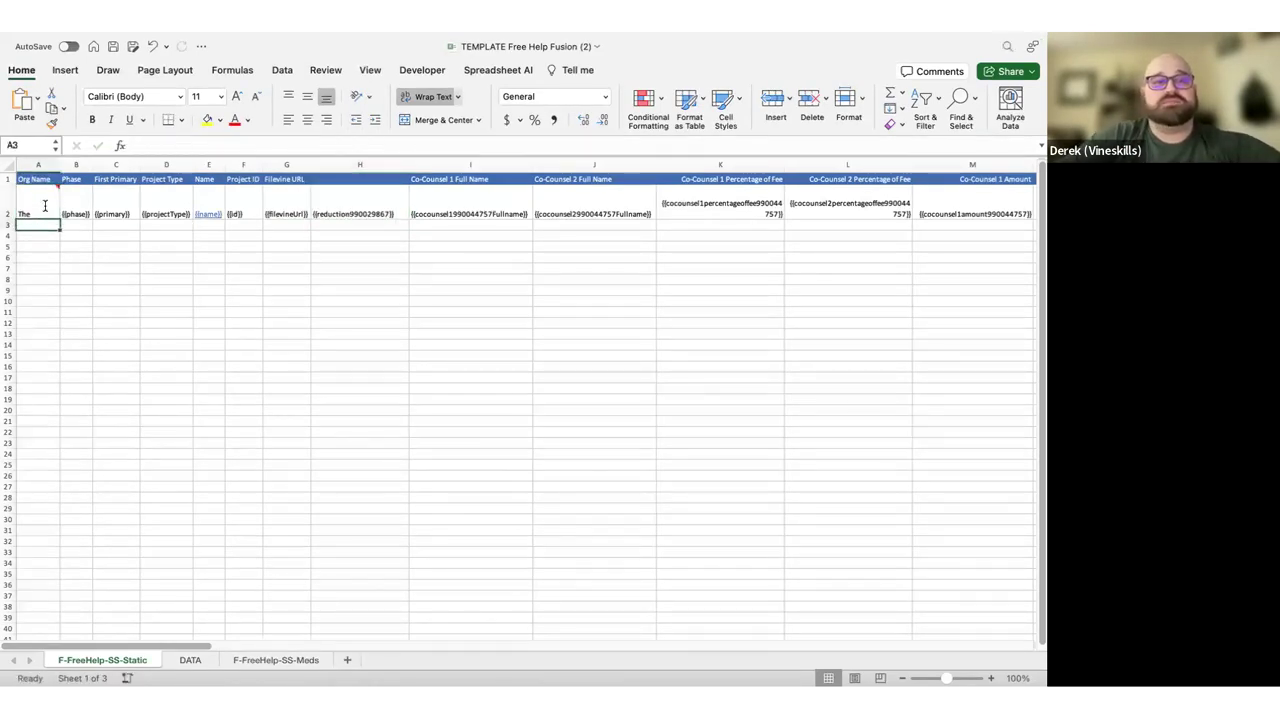
left_click(155, 356)
left_click(283, 374)
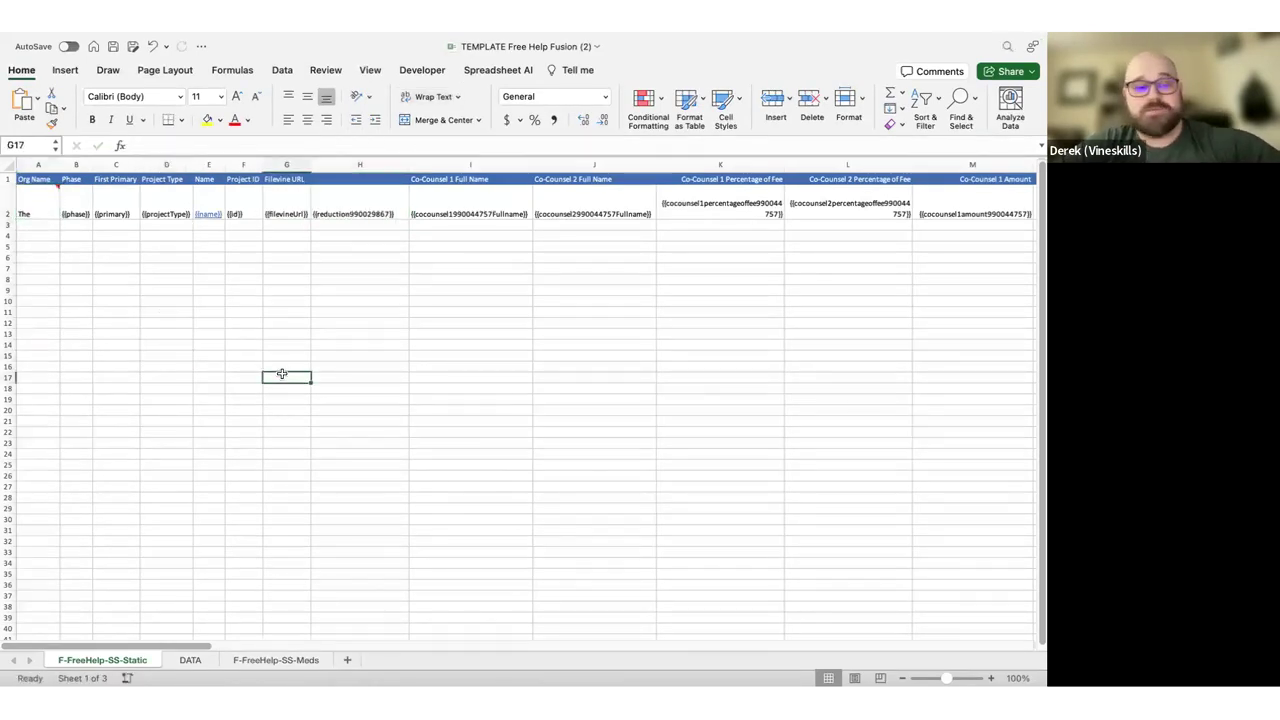
key("super+z")
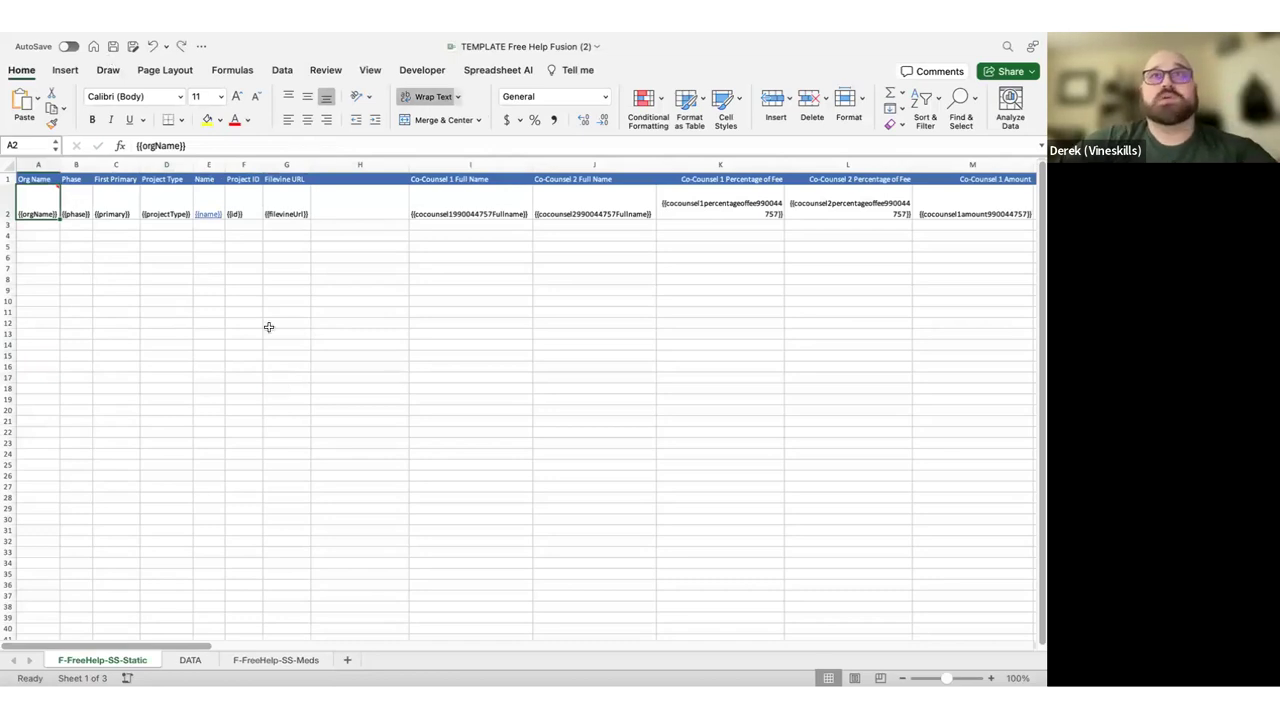
Review the merge fields in A2:G2 of the DATA sheet and the org name field in A2 of the Static sheet
left_click_drag(358, 195, 354, 298)
left_click(316, 390)
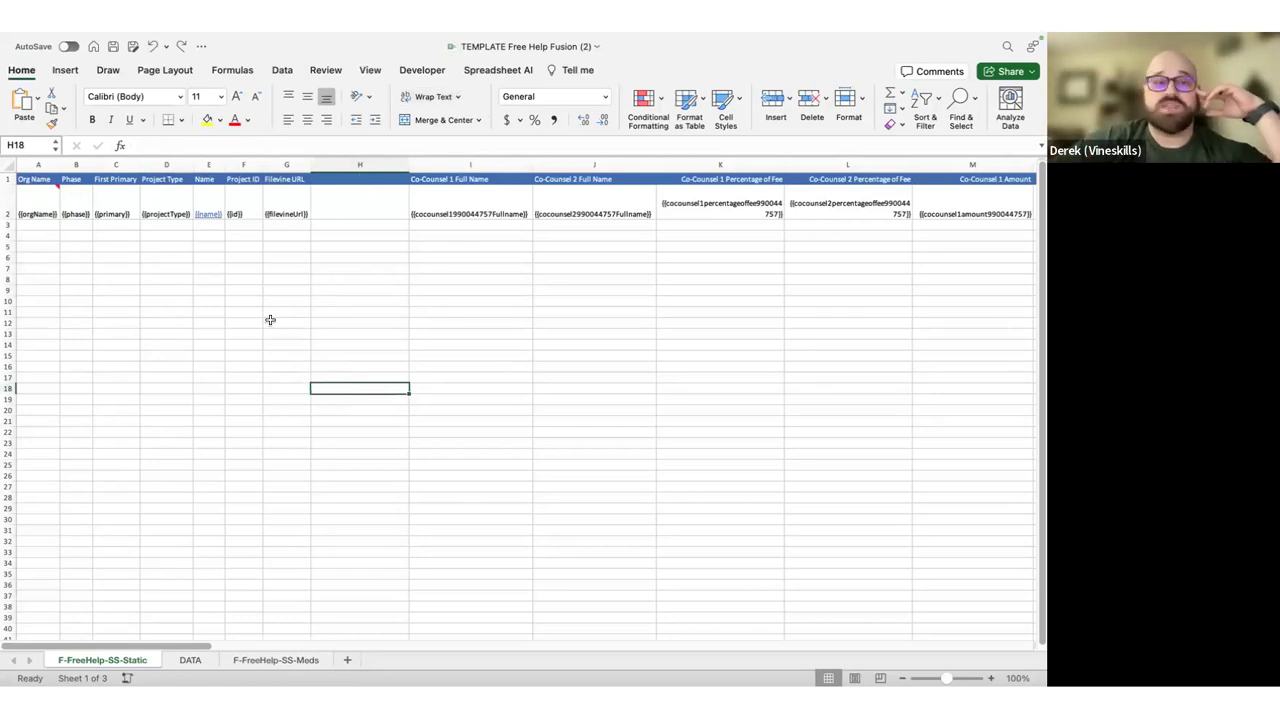
left_click(190, 661)
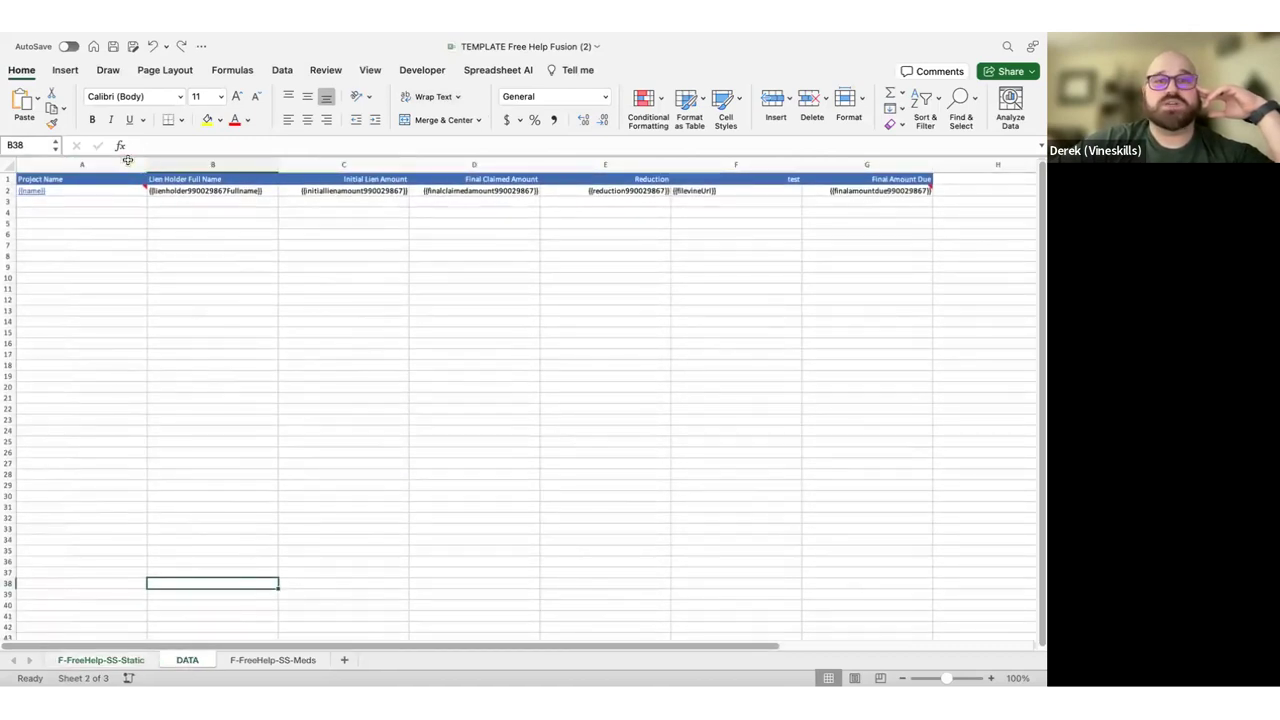
left_click(48, 190)
left_click_drag(453, 211, 818, 191)
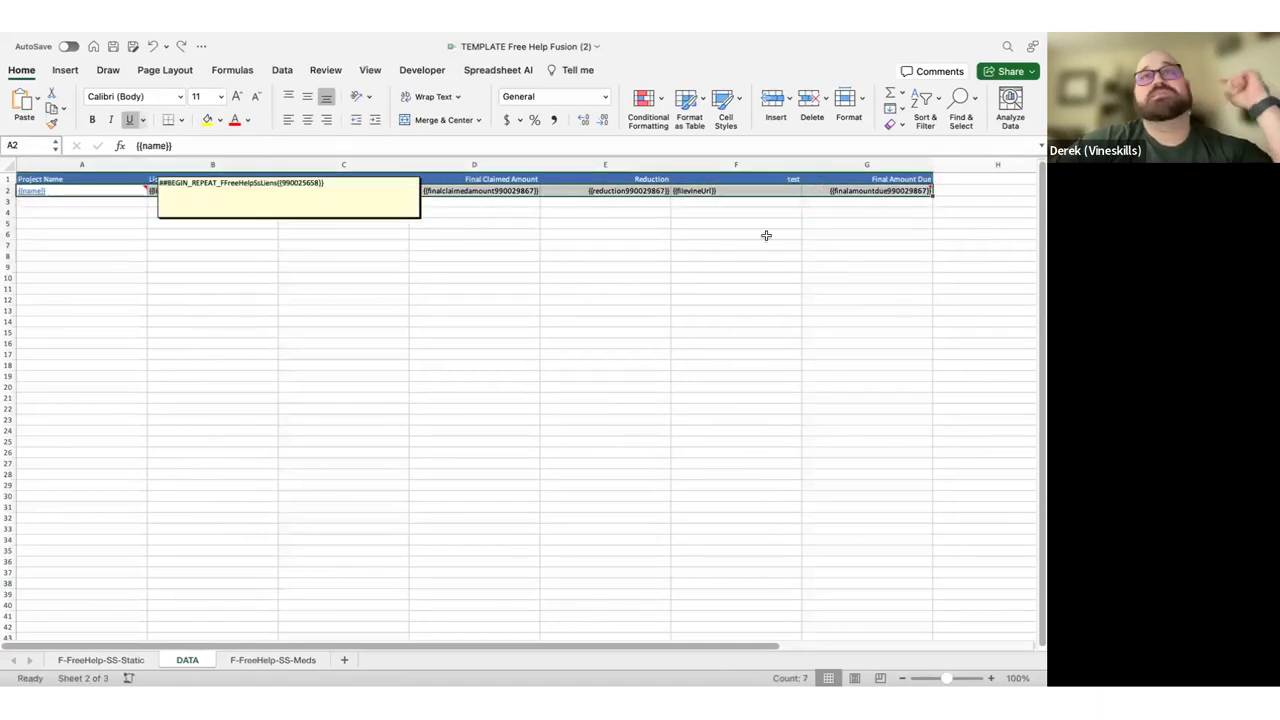
left_click(399, 359)
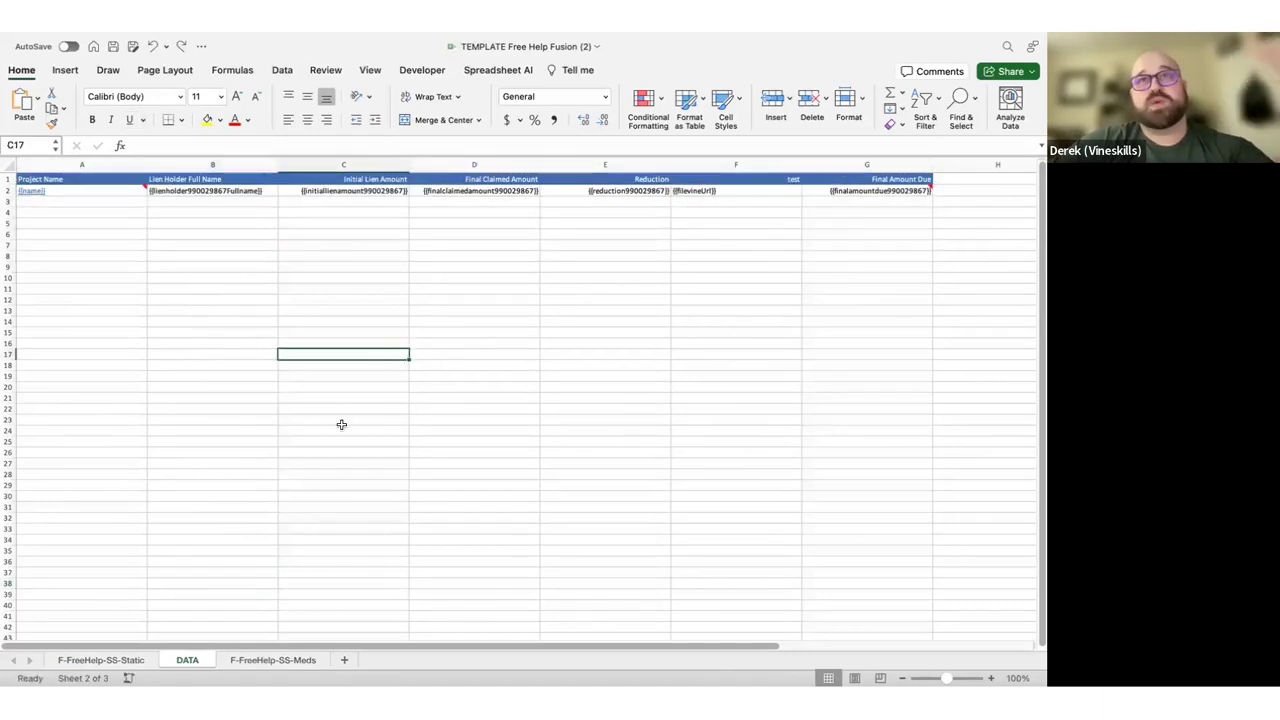
left_click(92, 659)
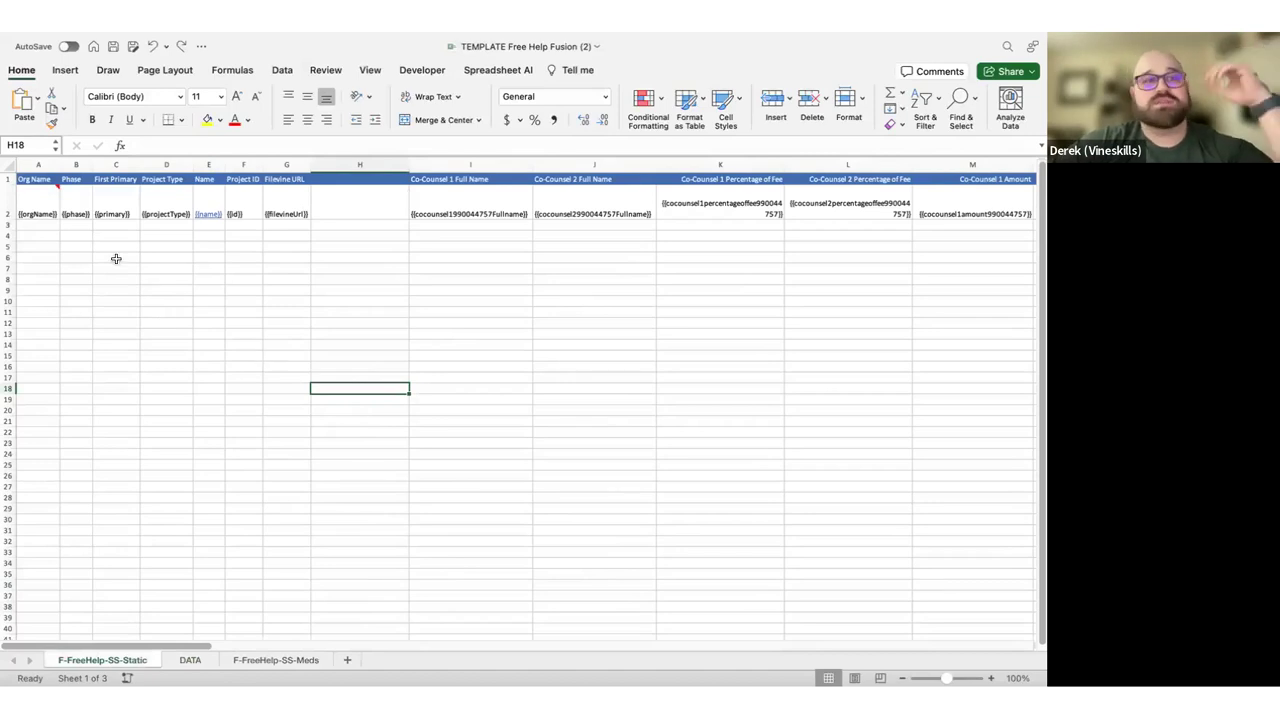
left_click(46, 204)
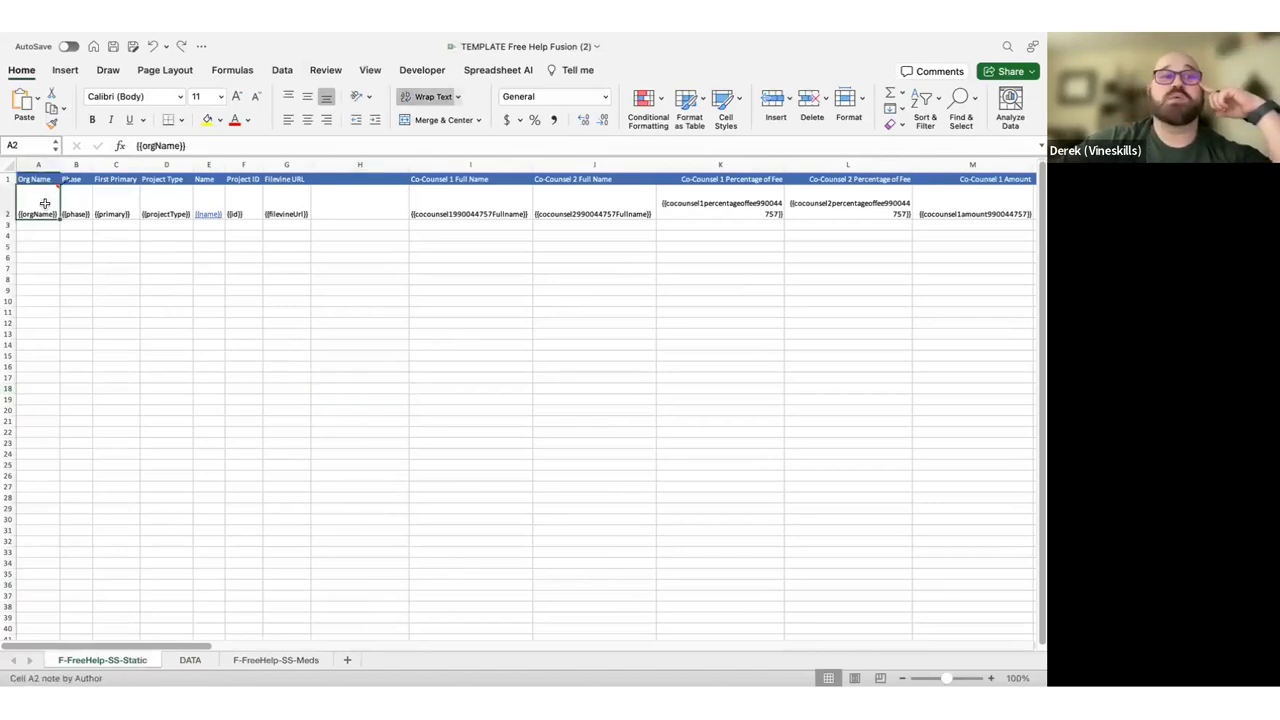
left_click(168, 300)
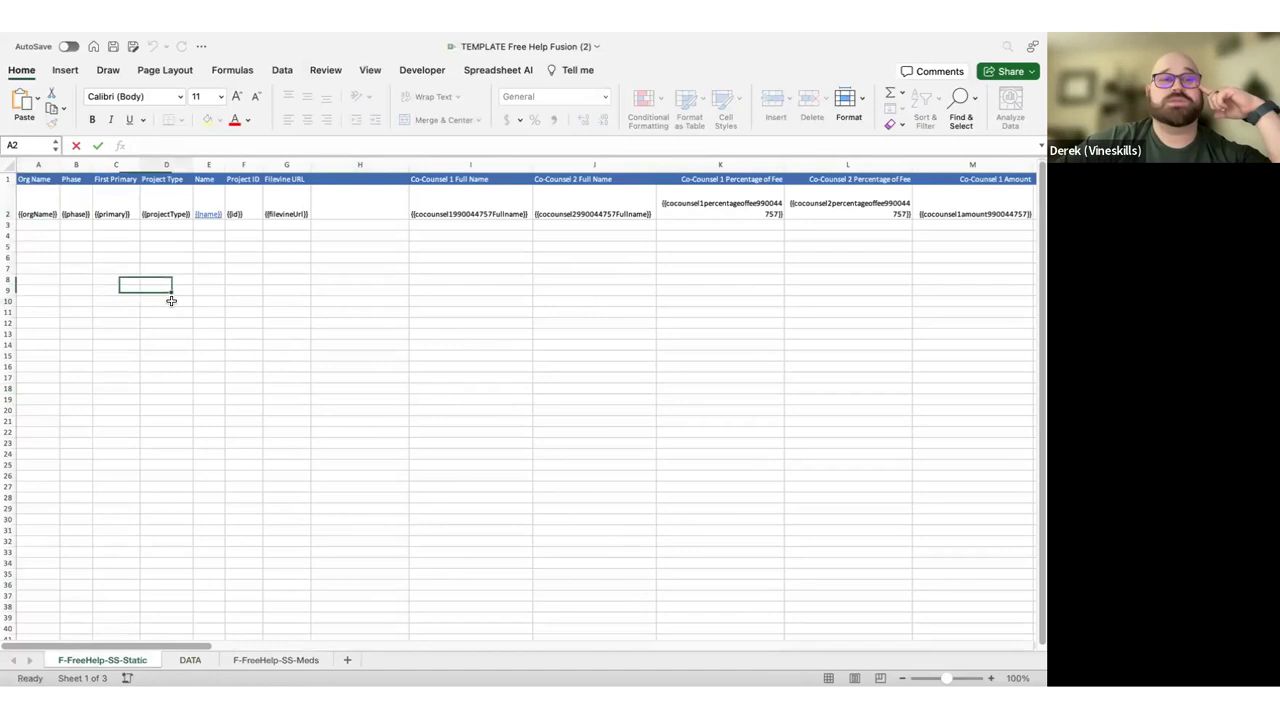
Try extending the XLOOKUP in the H2 formula with 0 for not found, 0 for exact match, and a search mode argument
left_click(312, 204)
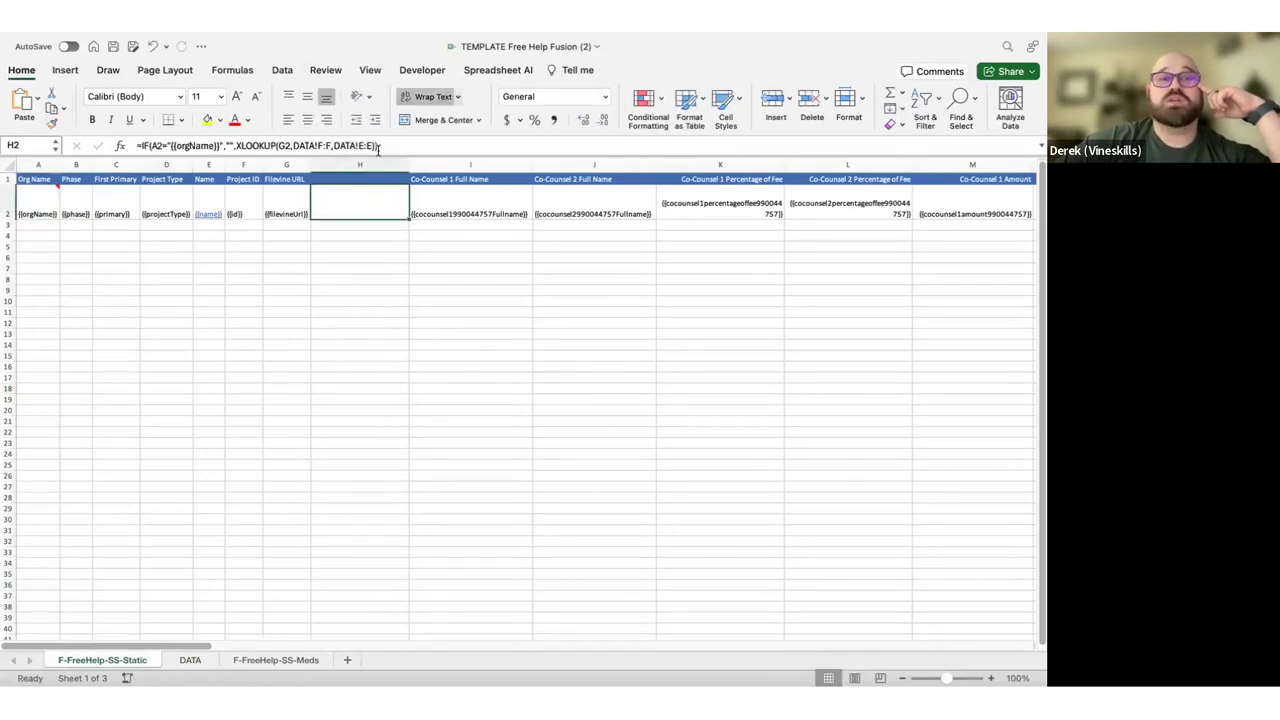
left_click(378, 147)
type(",")
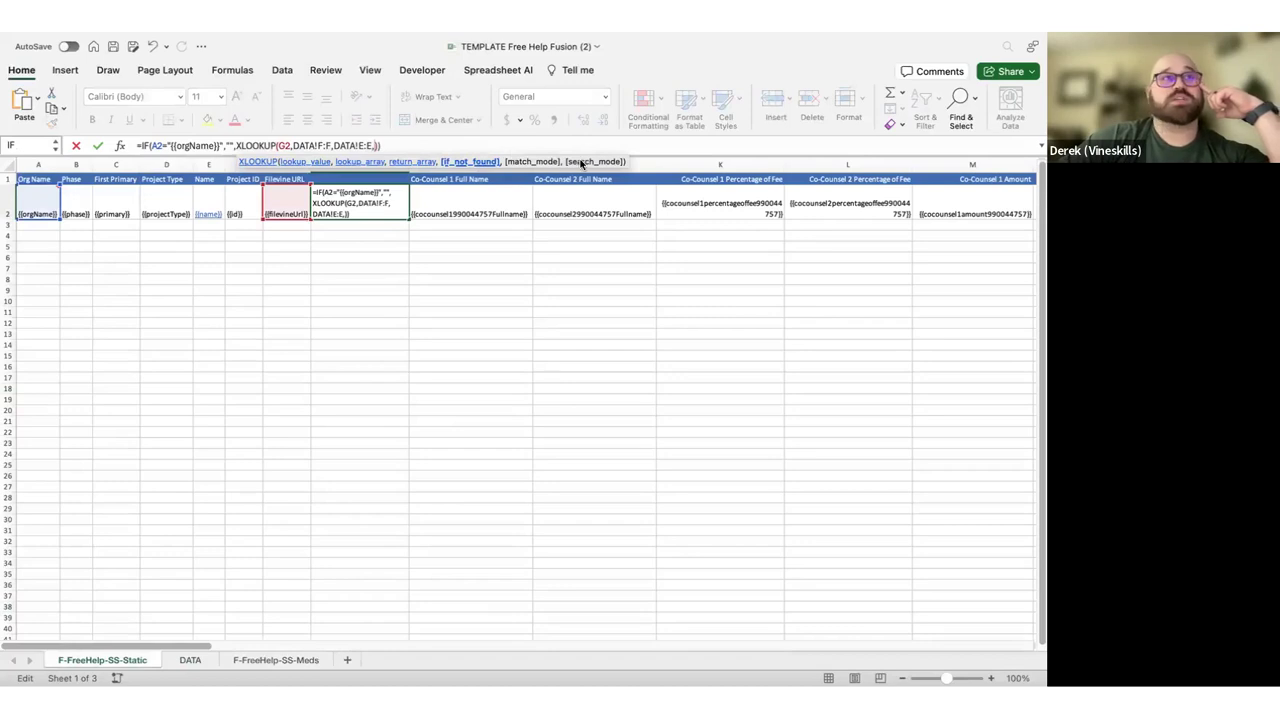
type("0,0")
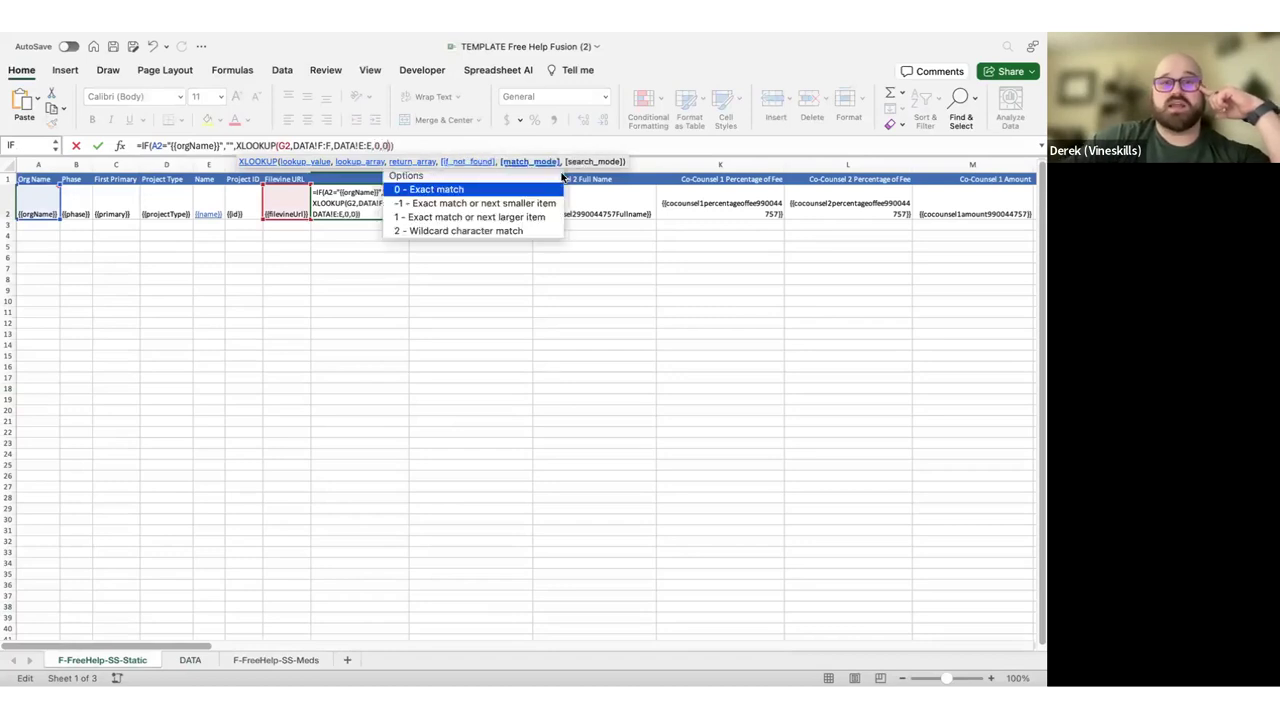
type(",")
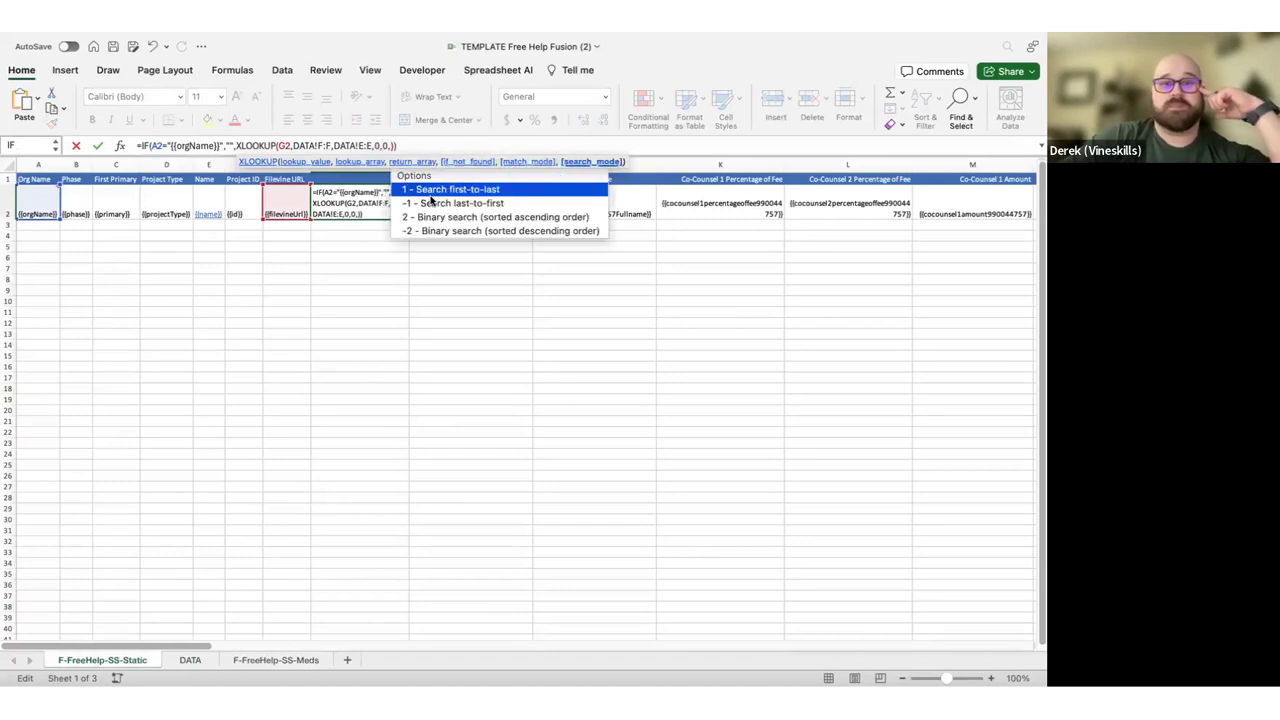
Remove the extra XLOOKUP arguments and restore the H2 formula as =IF(A2="{{orgName}}","",XLOOKUP(G2,DATA!F:F,DATA!E:E))
left_click_drag(449, 146, 413, 147)
key("BackSpace")
key("BackSpace")
key("BackSpace")
key("BackSpace")
key("BackSpace")
key("BackSpace")
key("BackSpace")
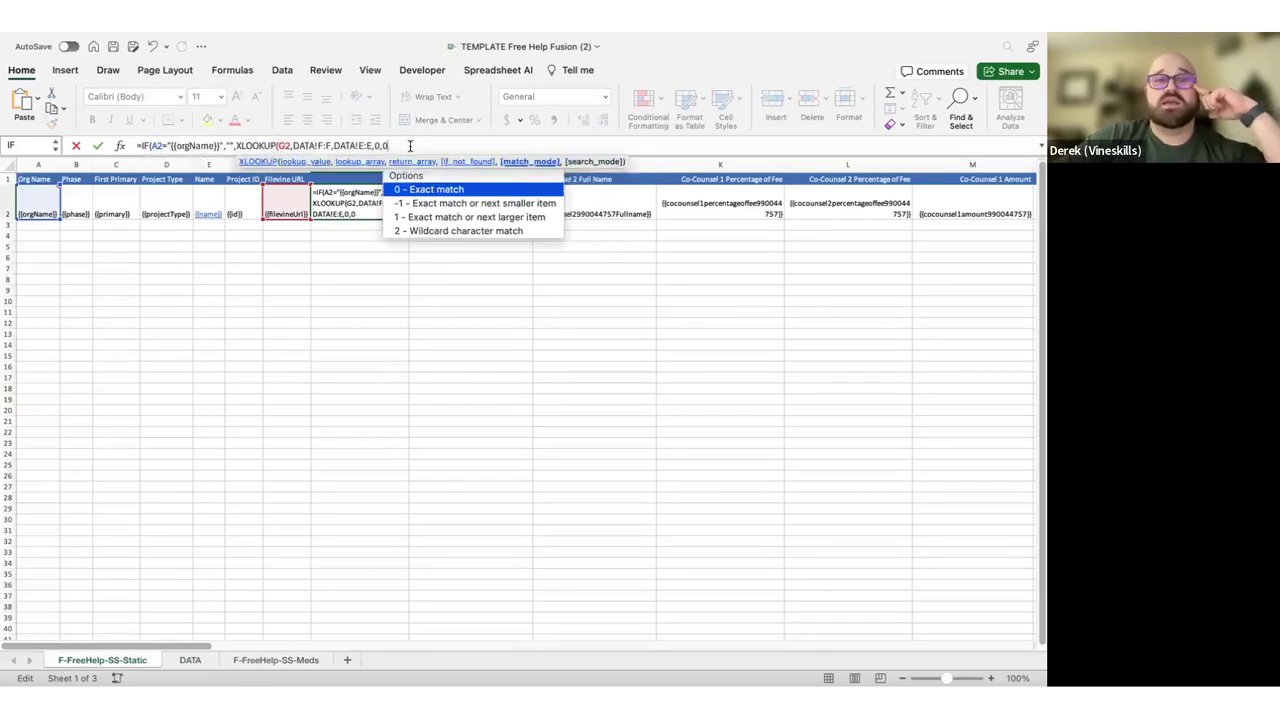
type(")")
key("Return")
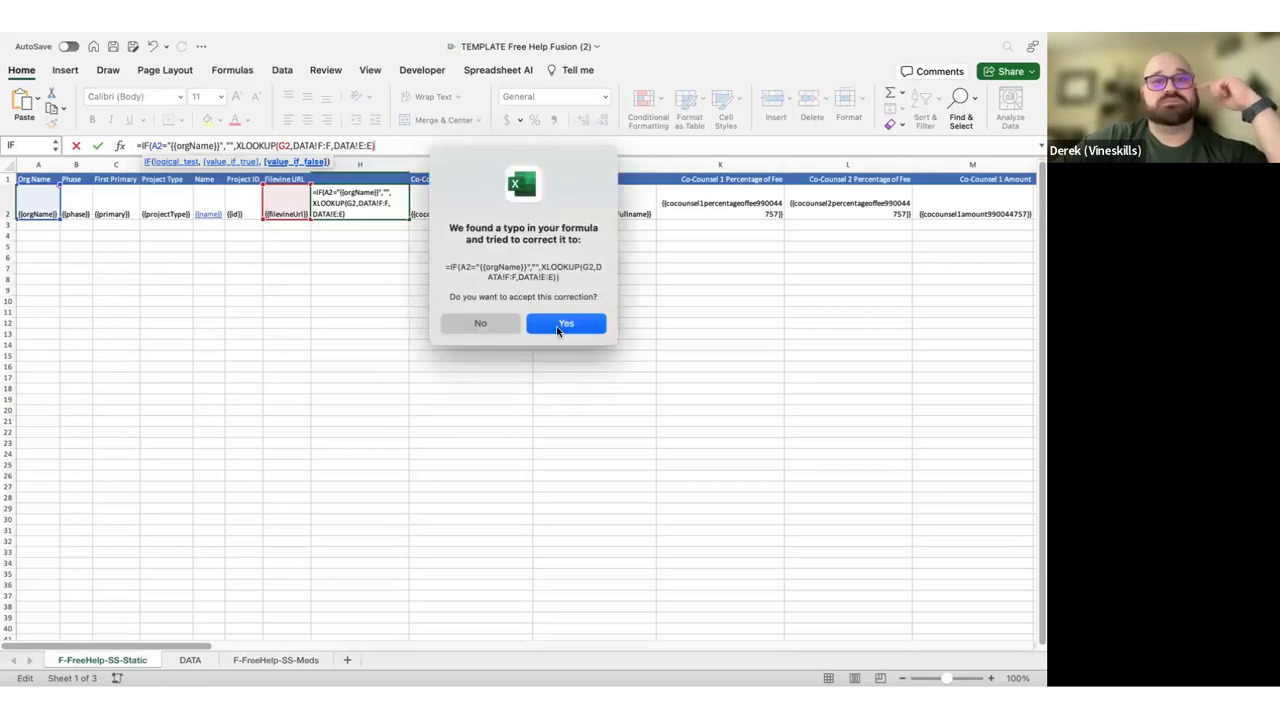
left_click(487, 325)
left_click(510, 293)
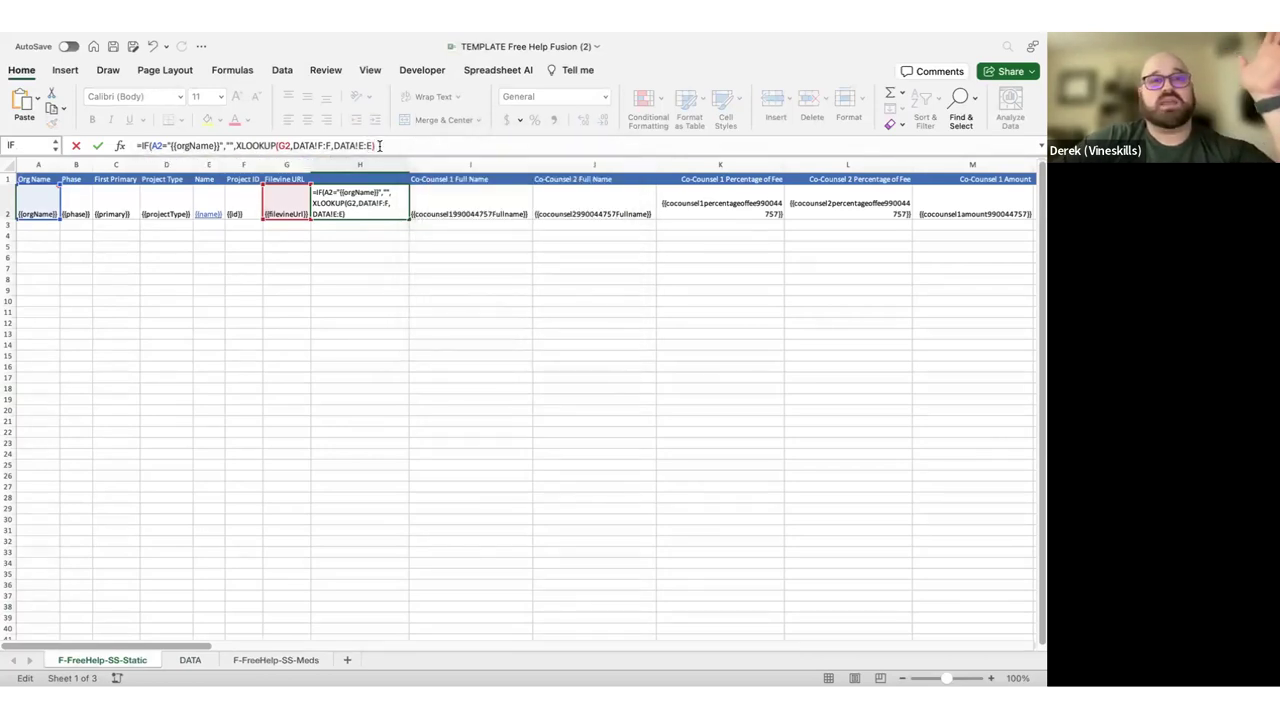
key("Return")
left_click(564, 318)
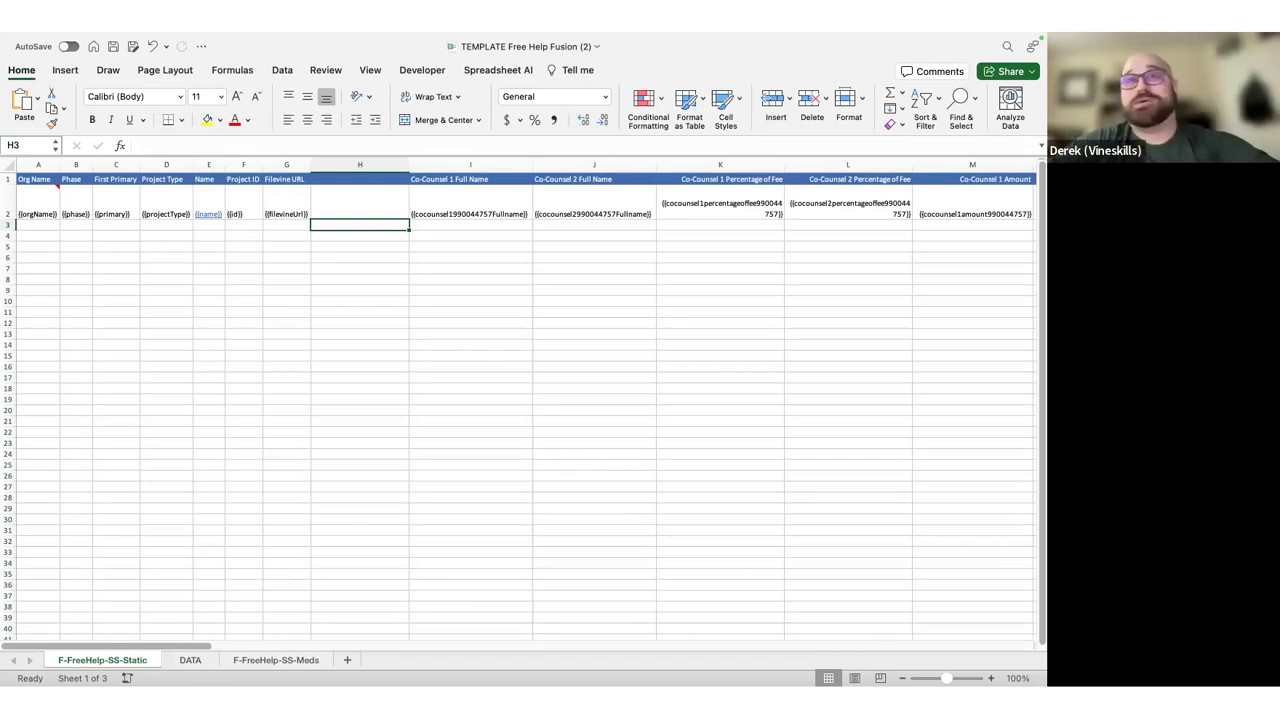
left_click(257, 399)
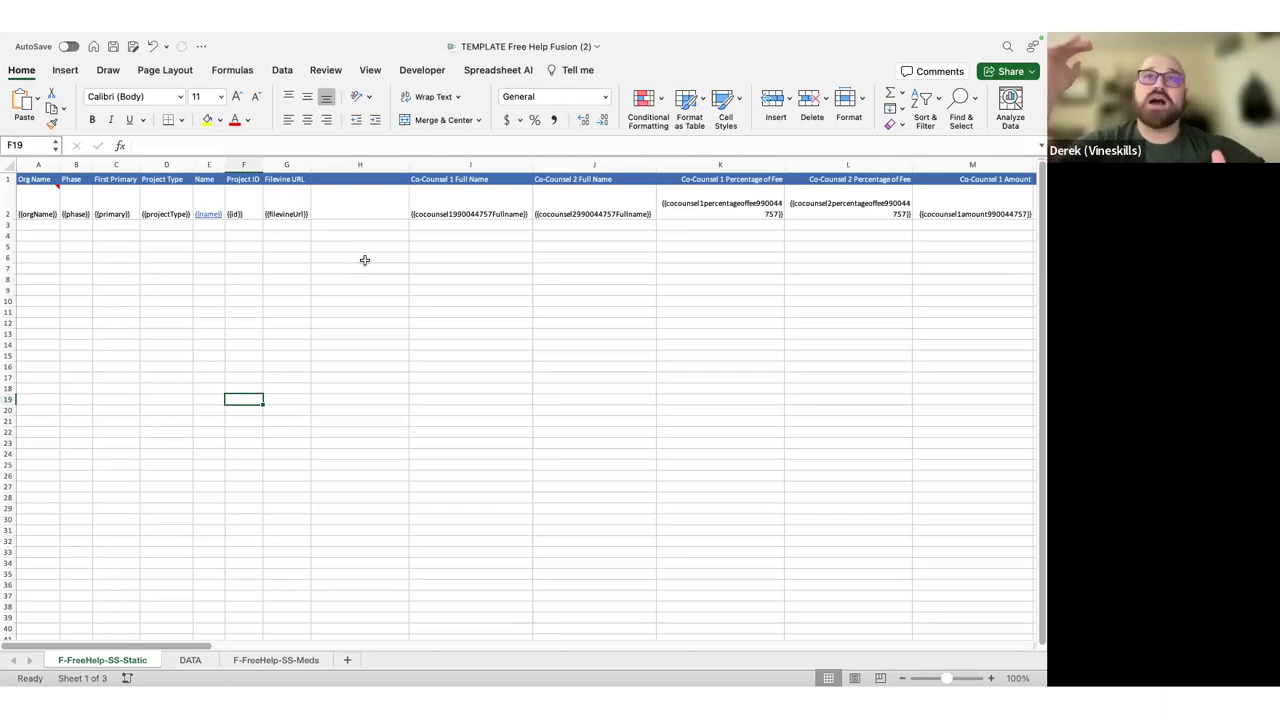
left_click(415, 292)
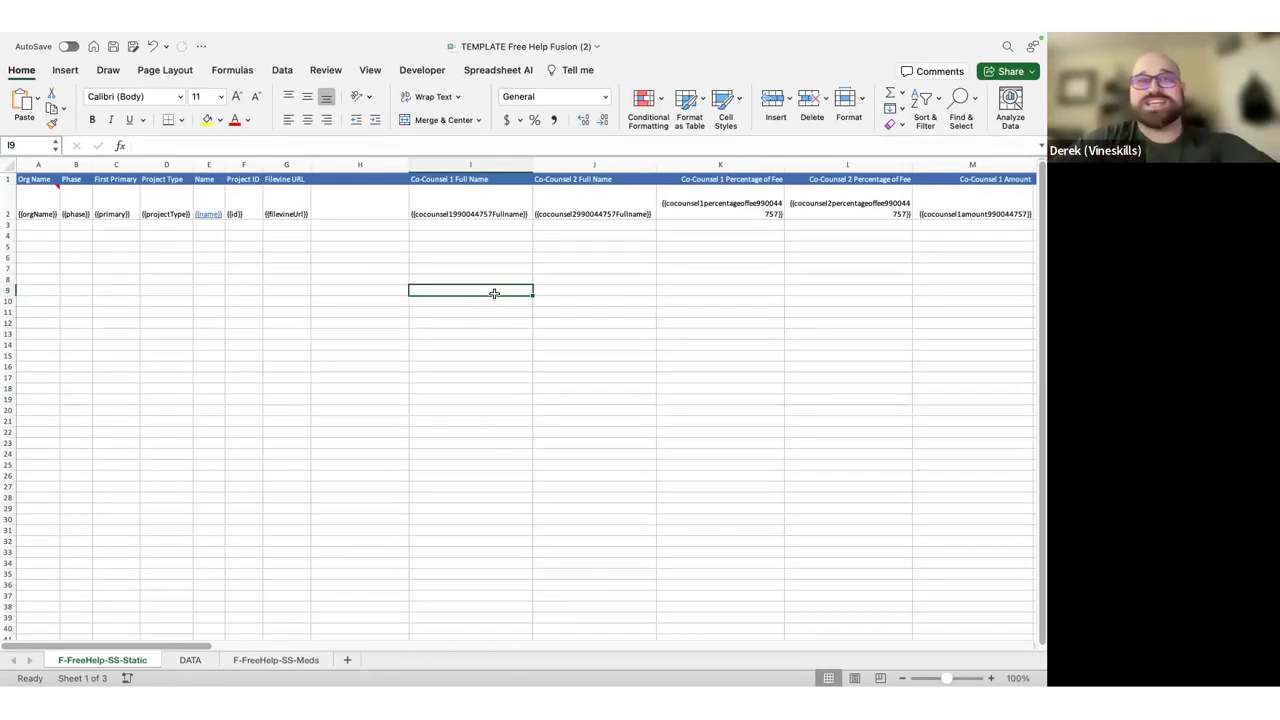
scroll(508, 260, "right", 2)
scroll(508, 260, "left", 3)
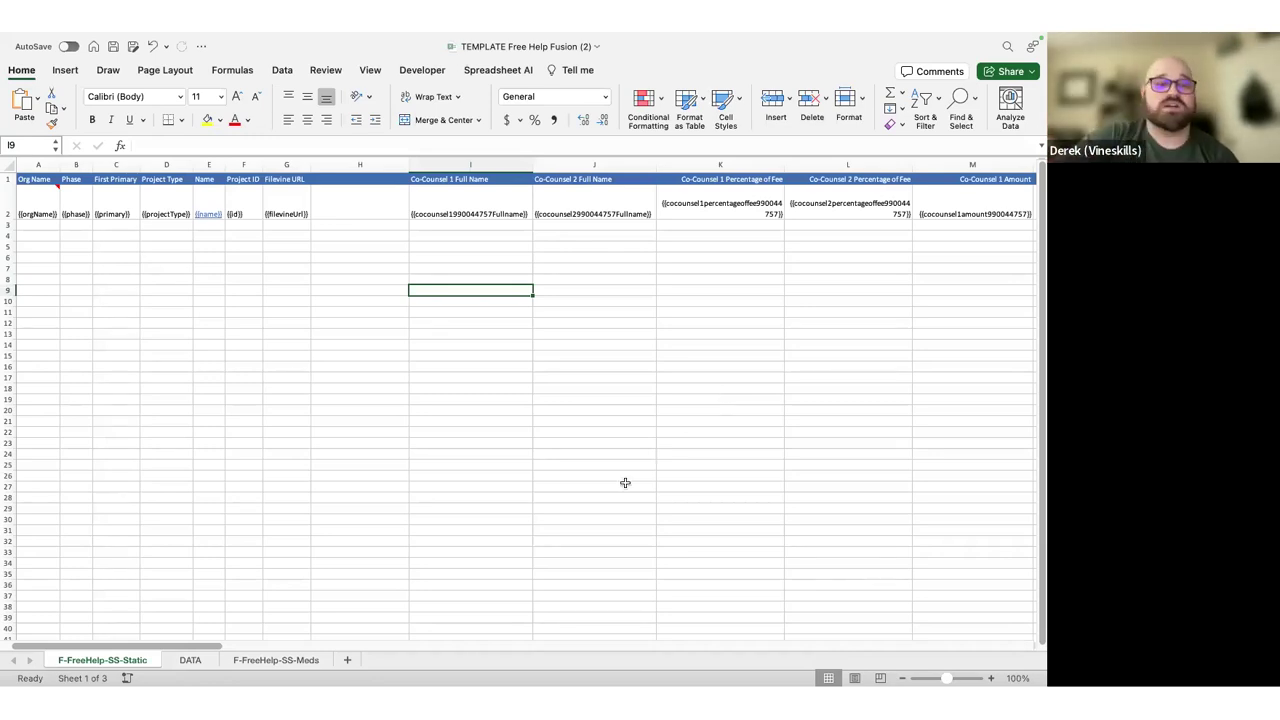
Examine the empty columns H:K beside the merge fields on the DATA sheet
left_click(189, 660)
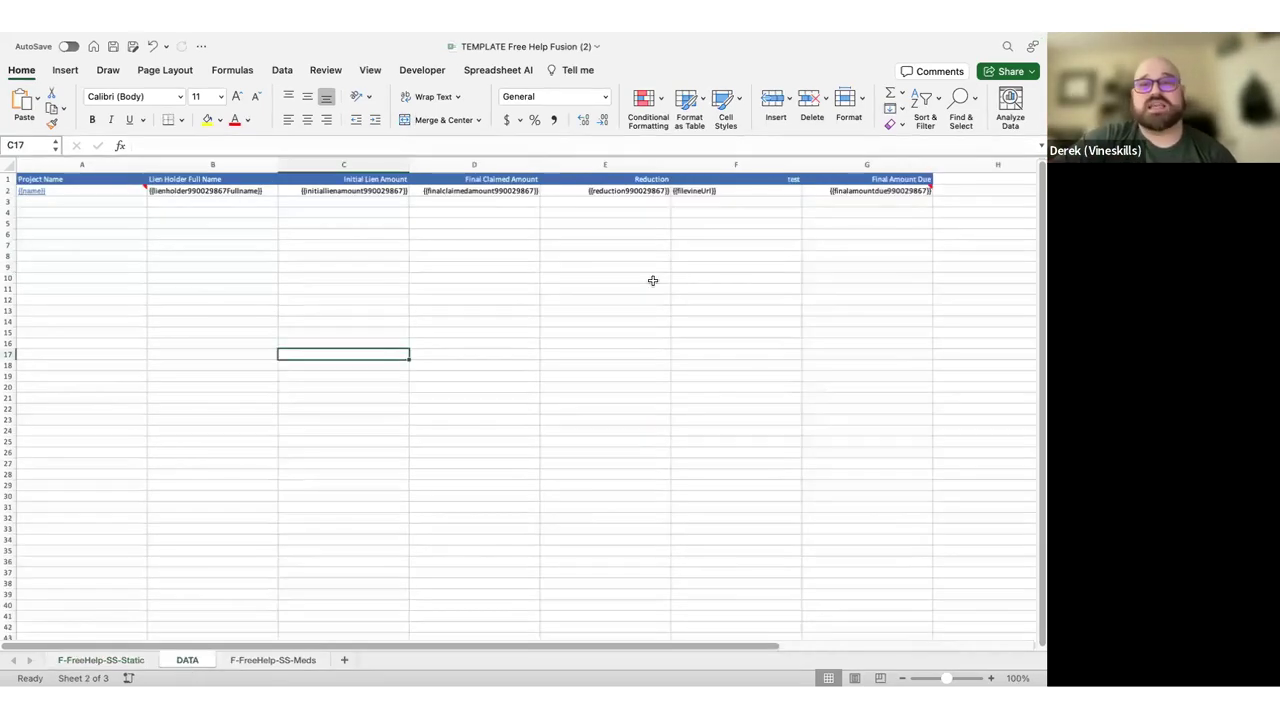
scroll(790, 245, "right", 3)
scroll(790, 245, "right", 3)
left_click_drag(552, 166, 969, 162)
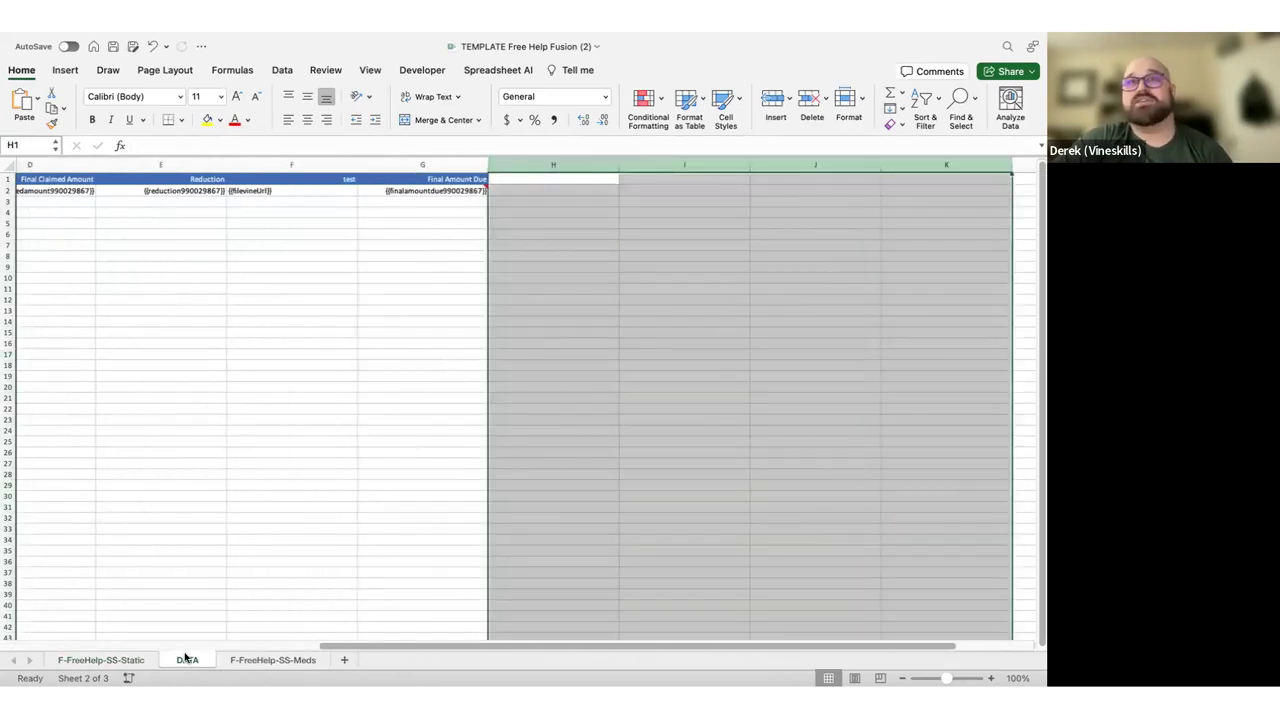
left_click(755, 342)
left_click(913, 190)
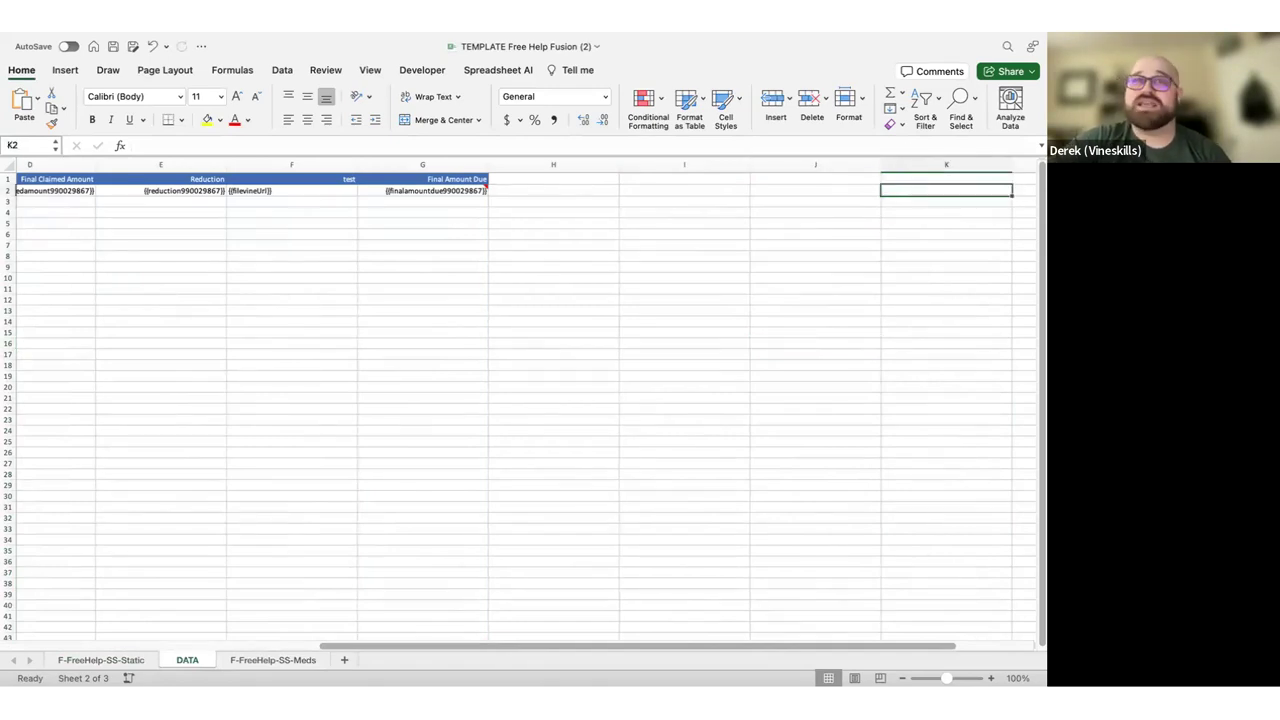
Compare cell H2 of the F-FreeHelp-SS-Static sheet with the merge field columns on the DATA sheet
left_click(120, 664)
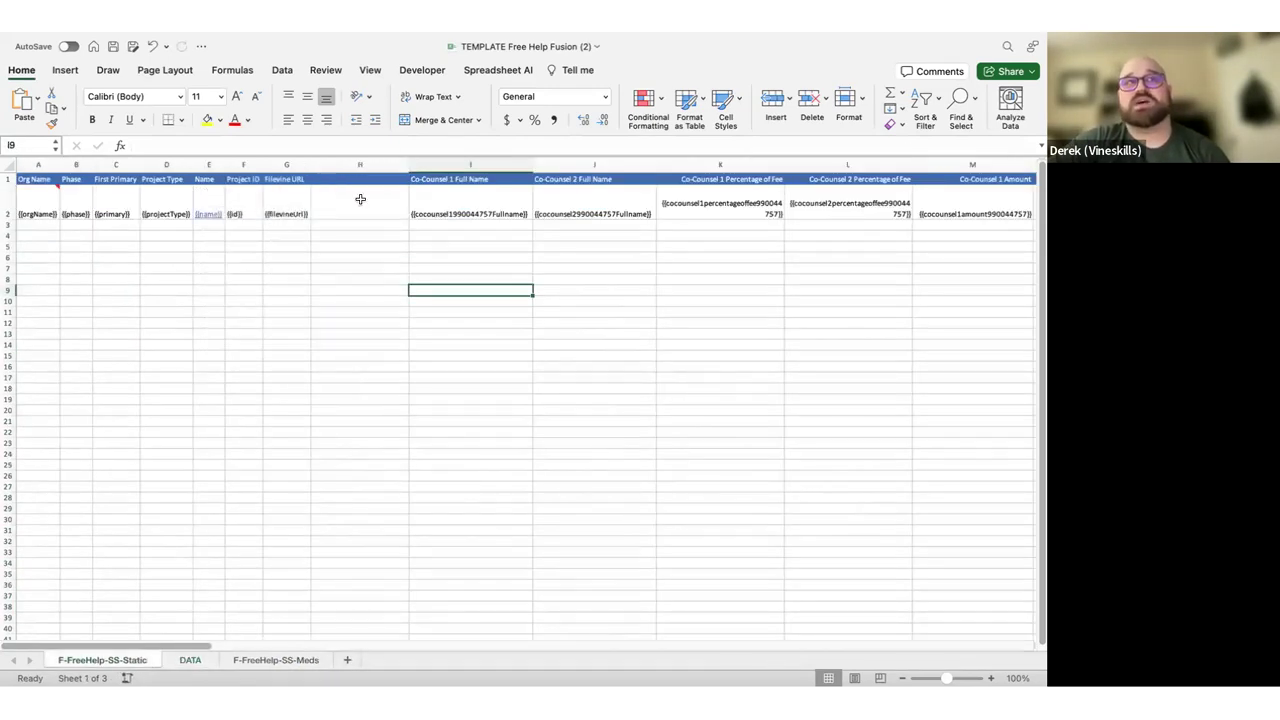
left_click(358, 201)
left_click(200, 659)
scroll(658, 269, "right", 3)
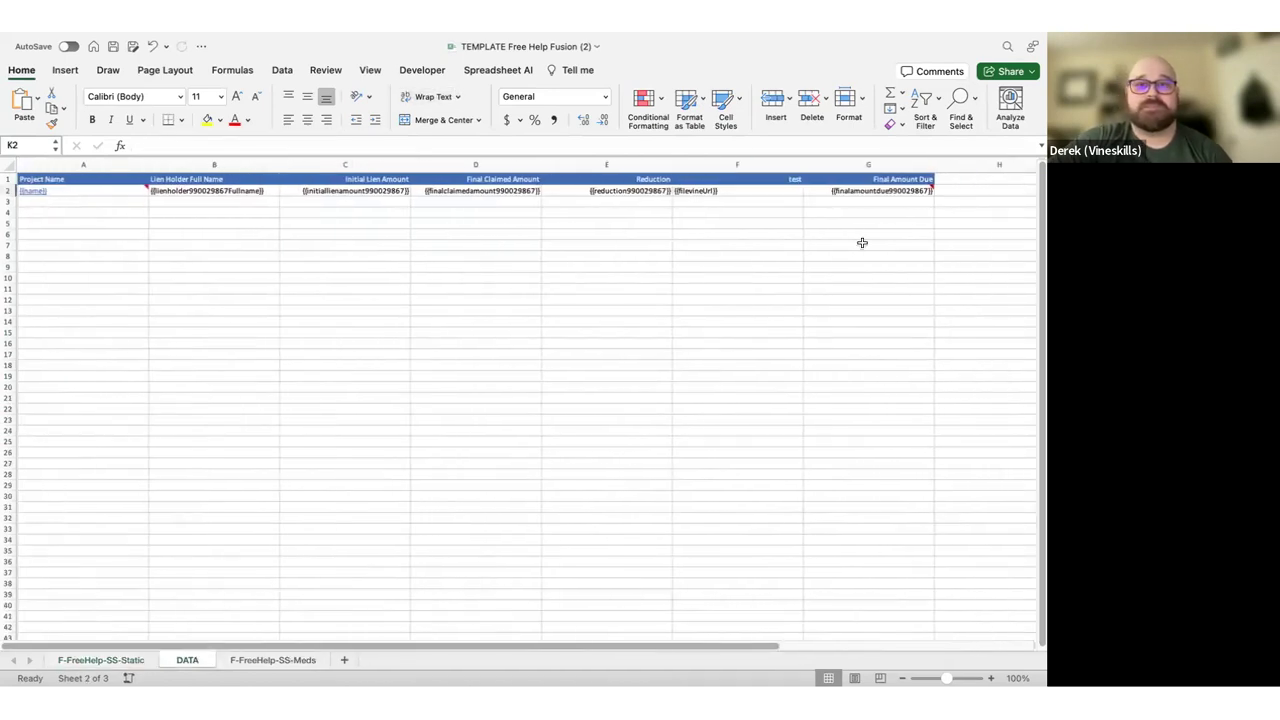
scroll(676, 250, "right", 1)
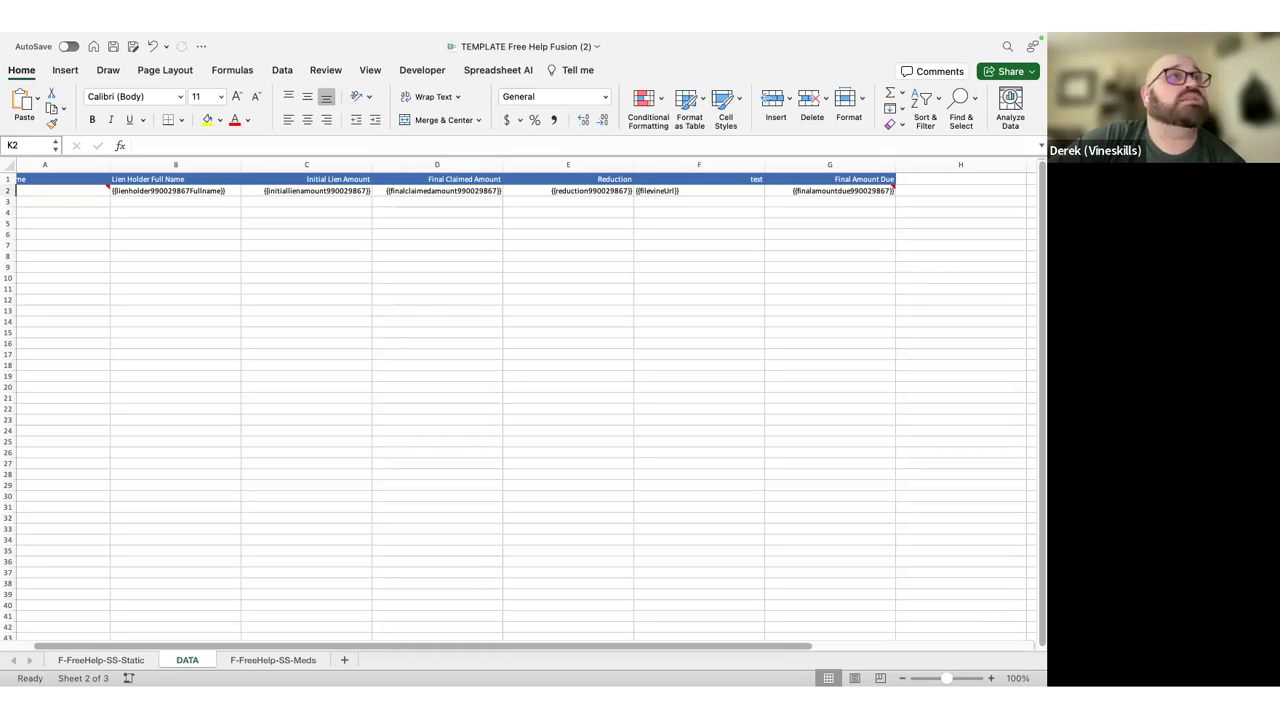
Switch to the Settlement Statement Excel - Free Help v1.0 workbook and look over the Medical Bills and Liens sections on Sheet1
left_click(89, 395)
key("ctrl+Left")
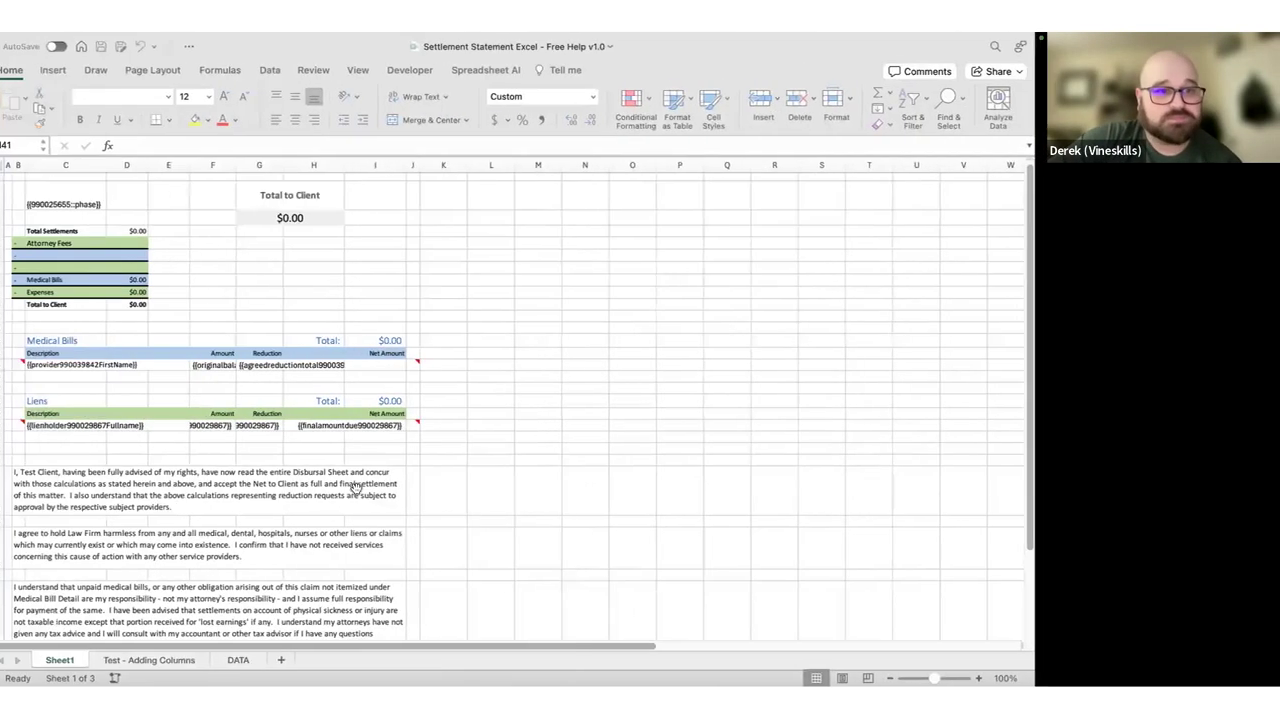
left_click_drag(529, 341, 525, 342)
scroll(482, 351, "up", 1)
left_click(391, 304)
left_click(251, 334)
left_click(256, 437)
left_click(218, 462)
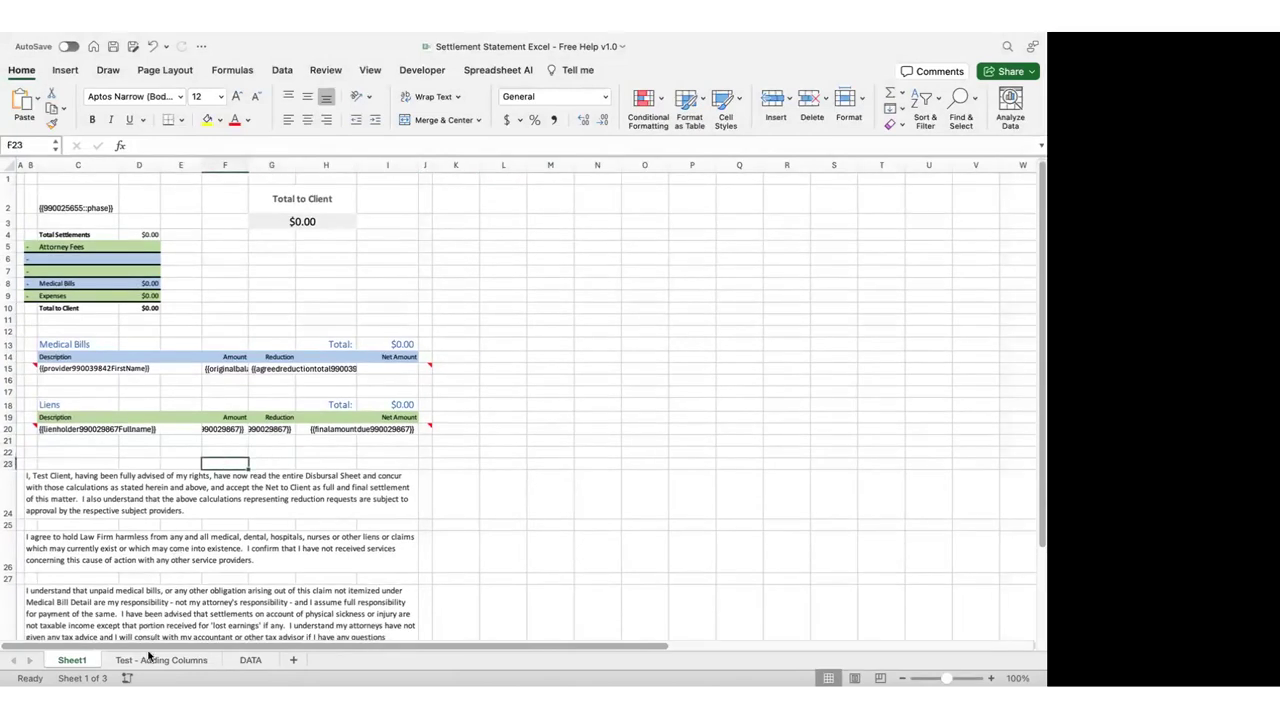
key("ctrl+Right")
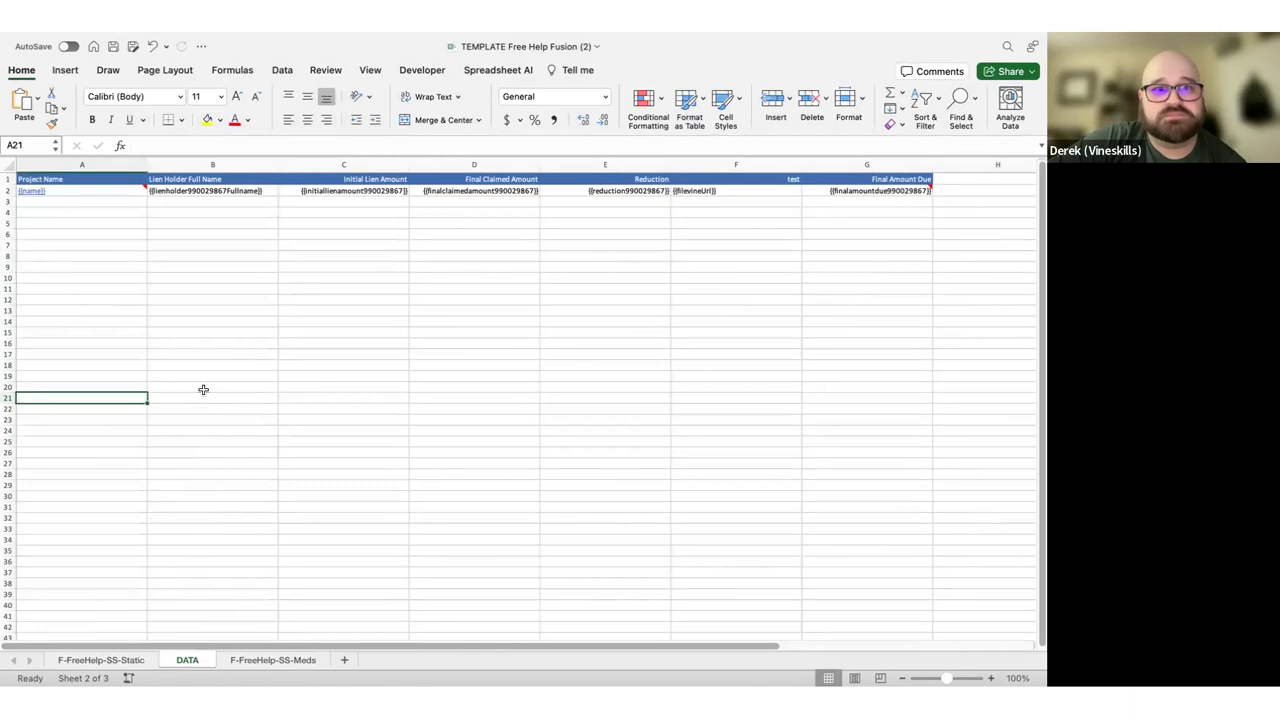
Inspect the provider merge field in C15 of the settlement statement's Medical Bills section
key("ctrl+Left")
left_click(98, 379)
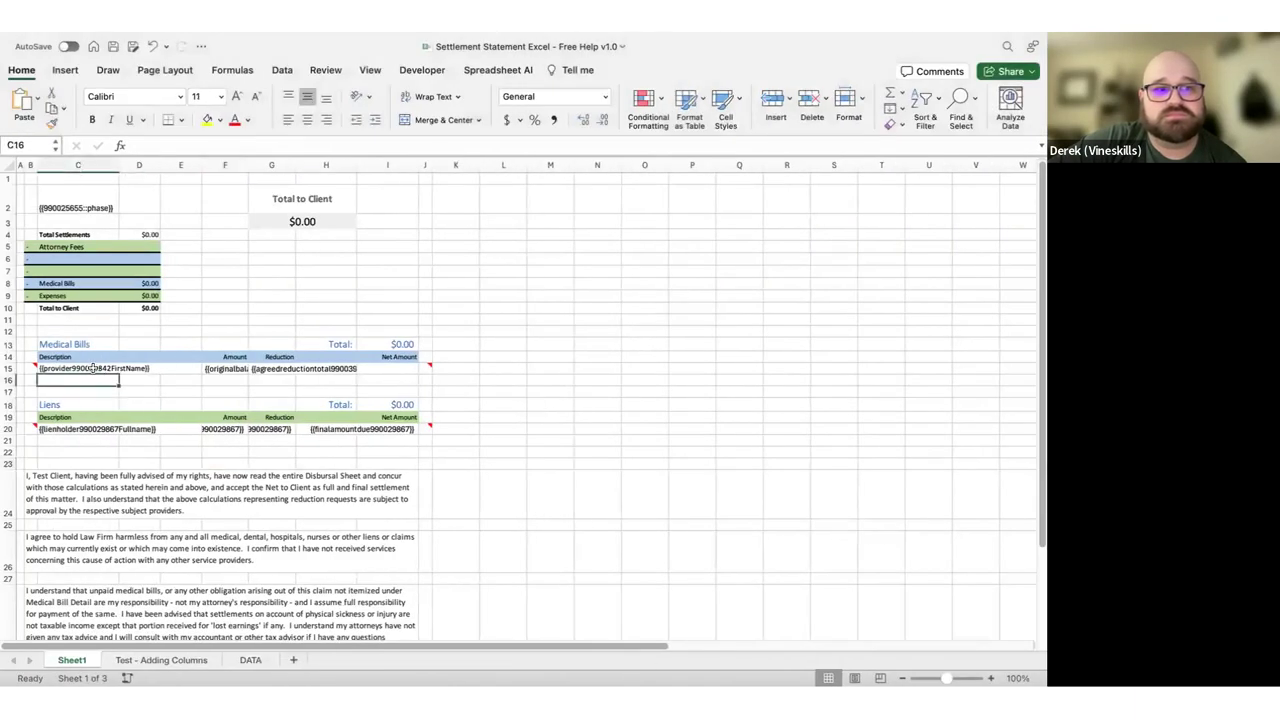
left_click(97, 369)
left_click(118, 383)
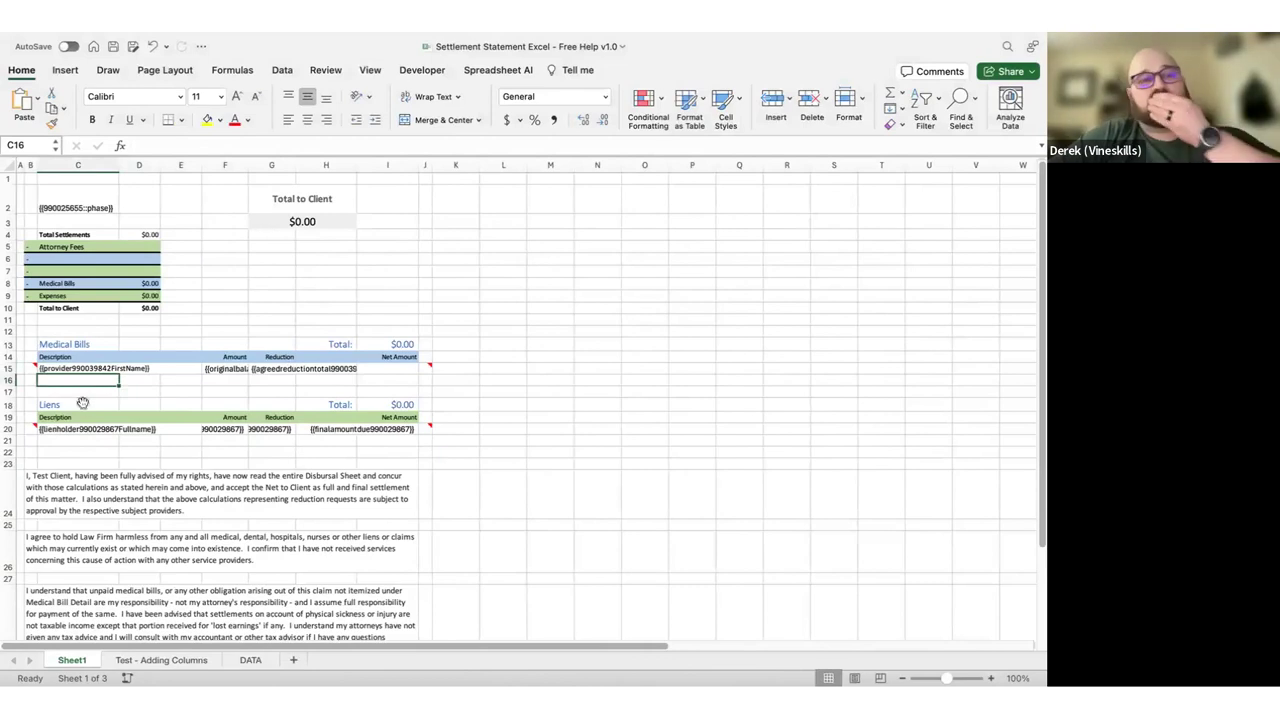
left_click(100, 368)
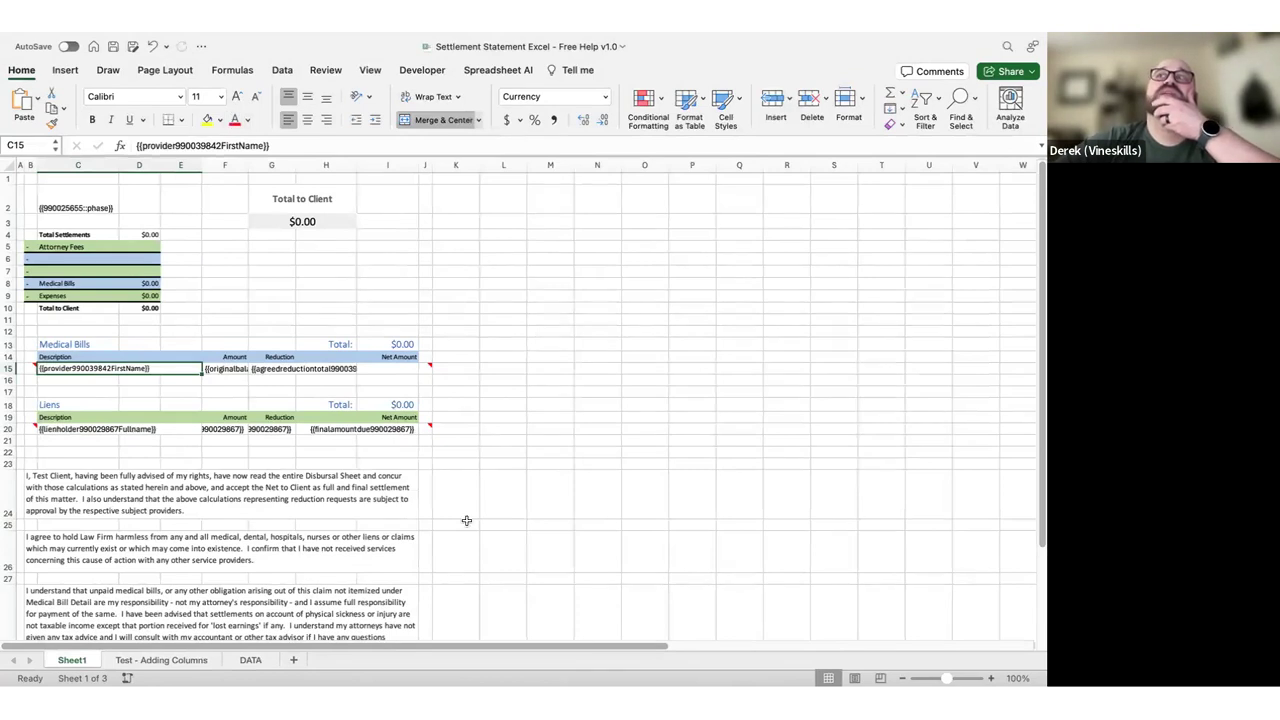
key("ctrl+Right")
key("ctrl+Right")
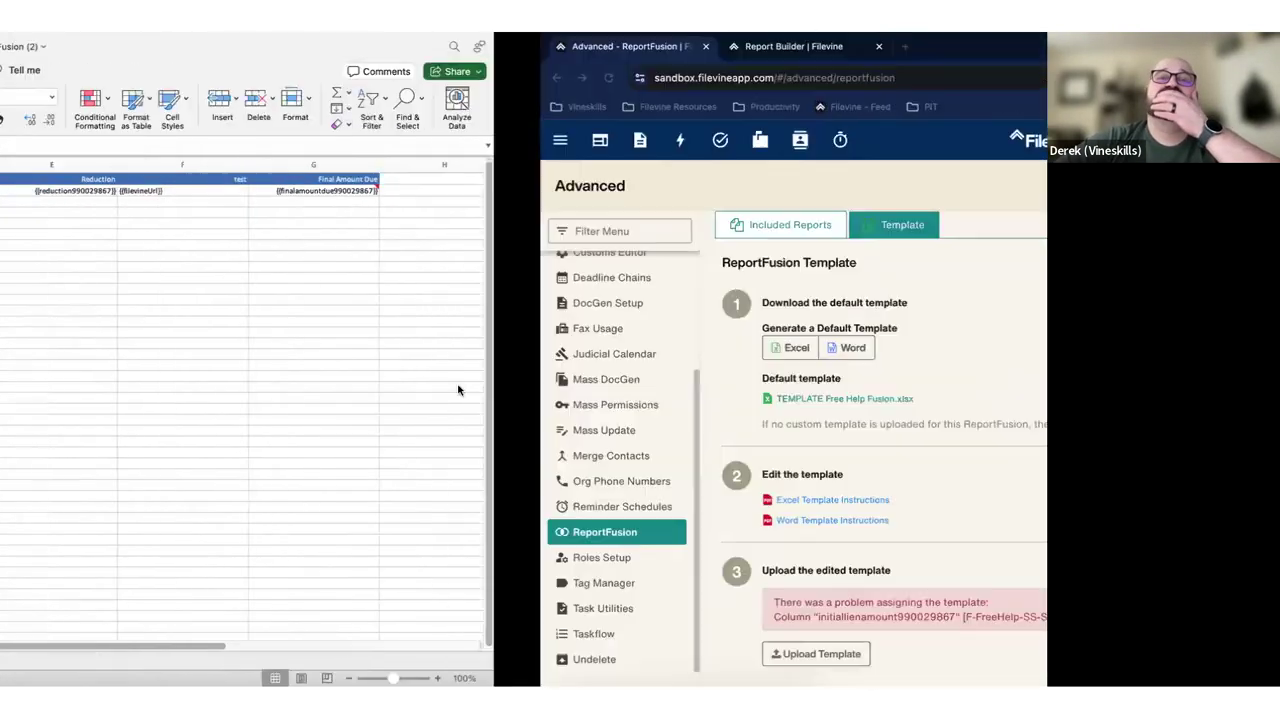
key("ctrl+Left")
key("ctrl+Left")
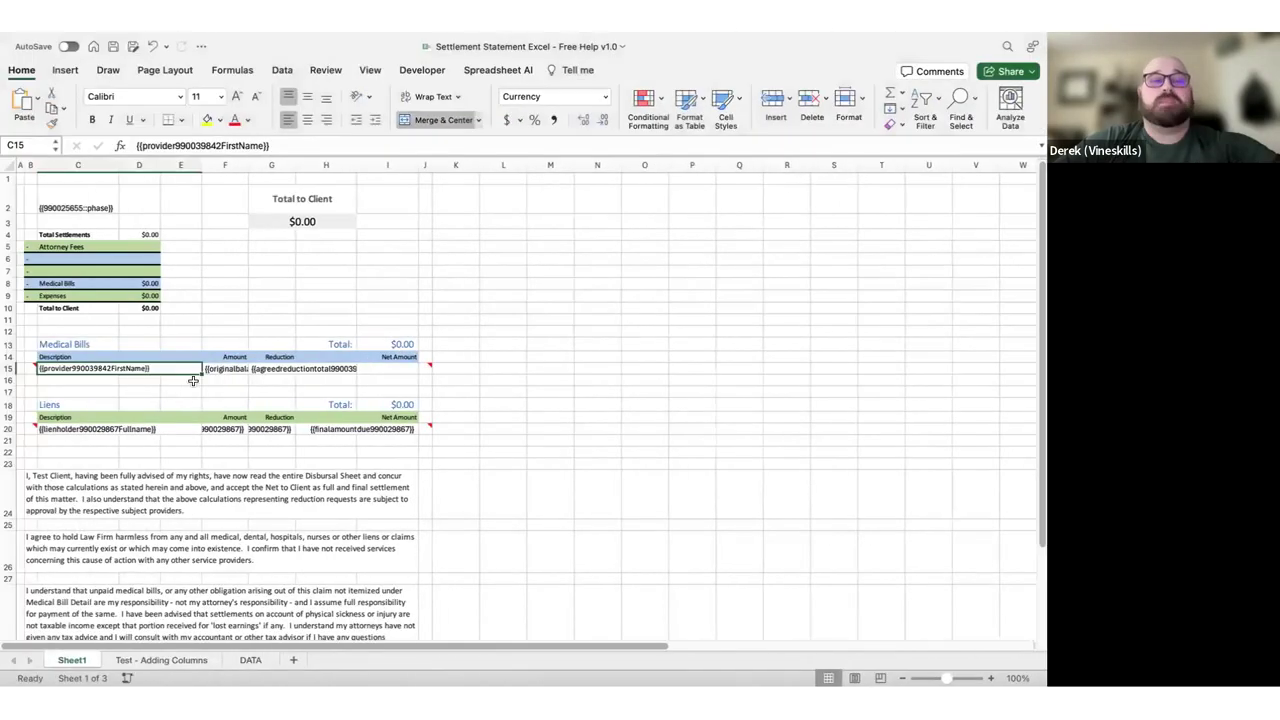
Test the Medical Bills row by entering "Test Me" in C15, 1 in F15 and 2 in G15, and undo the entries
type("Test Me")
key("Tab")
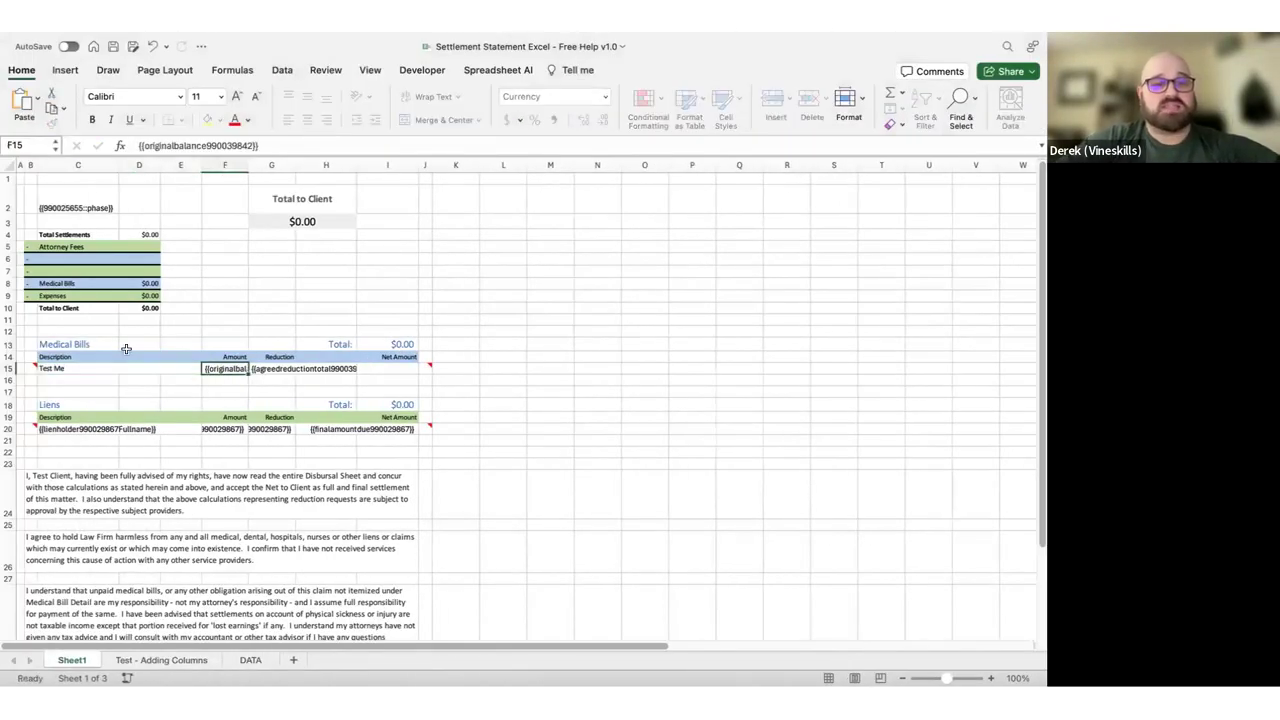
type("1")
key("Tab")
type("2")
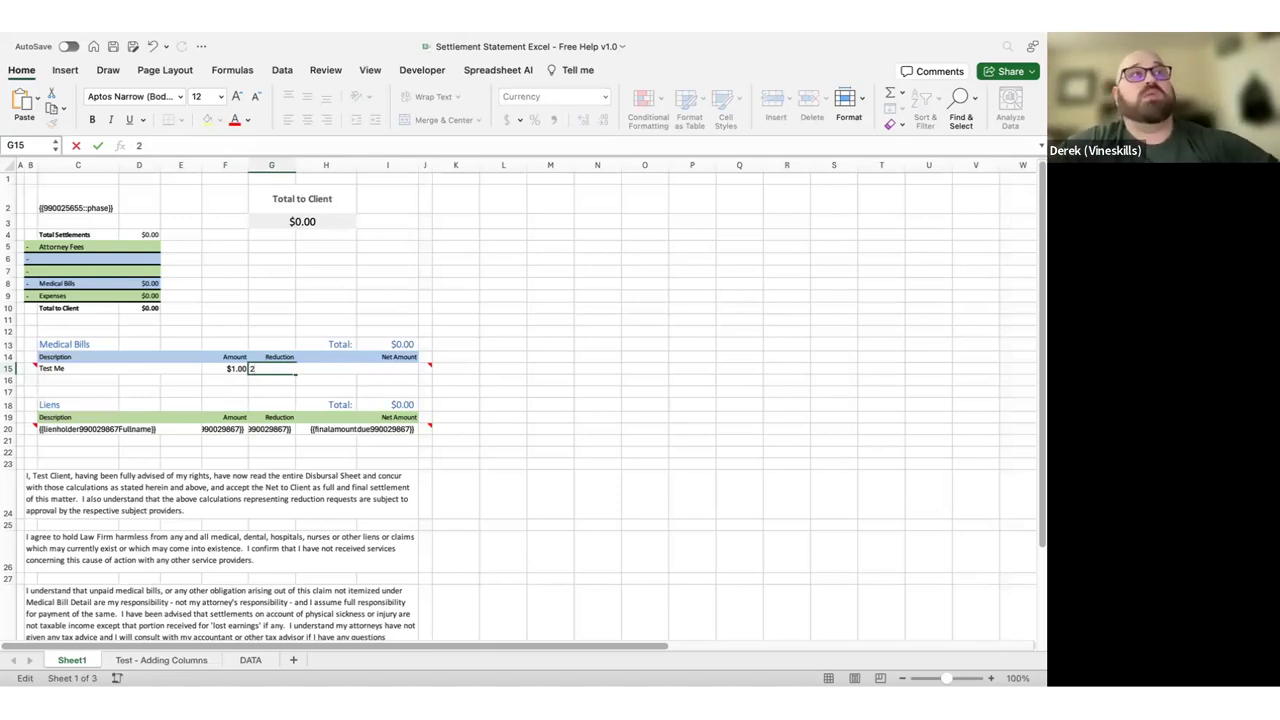
left_click(502, 295)
key("super+z")
key("super+z")
key("super+z")
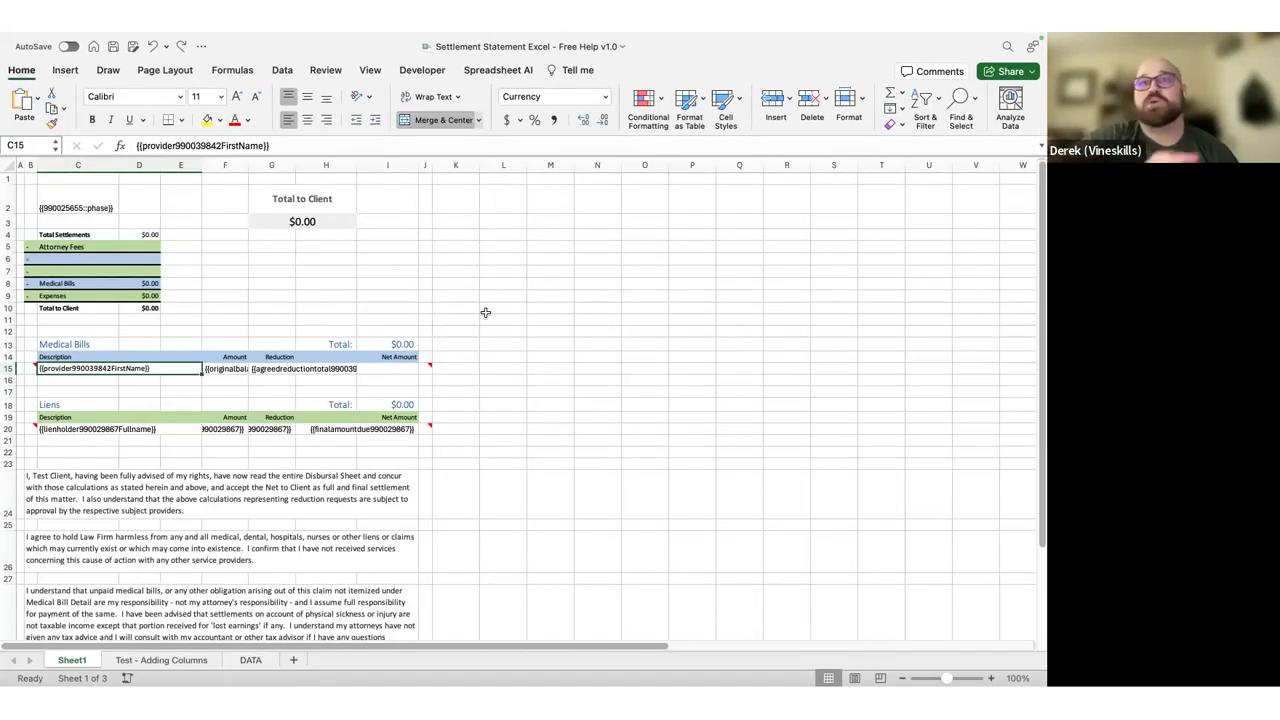
key("ctrl+Right")
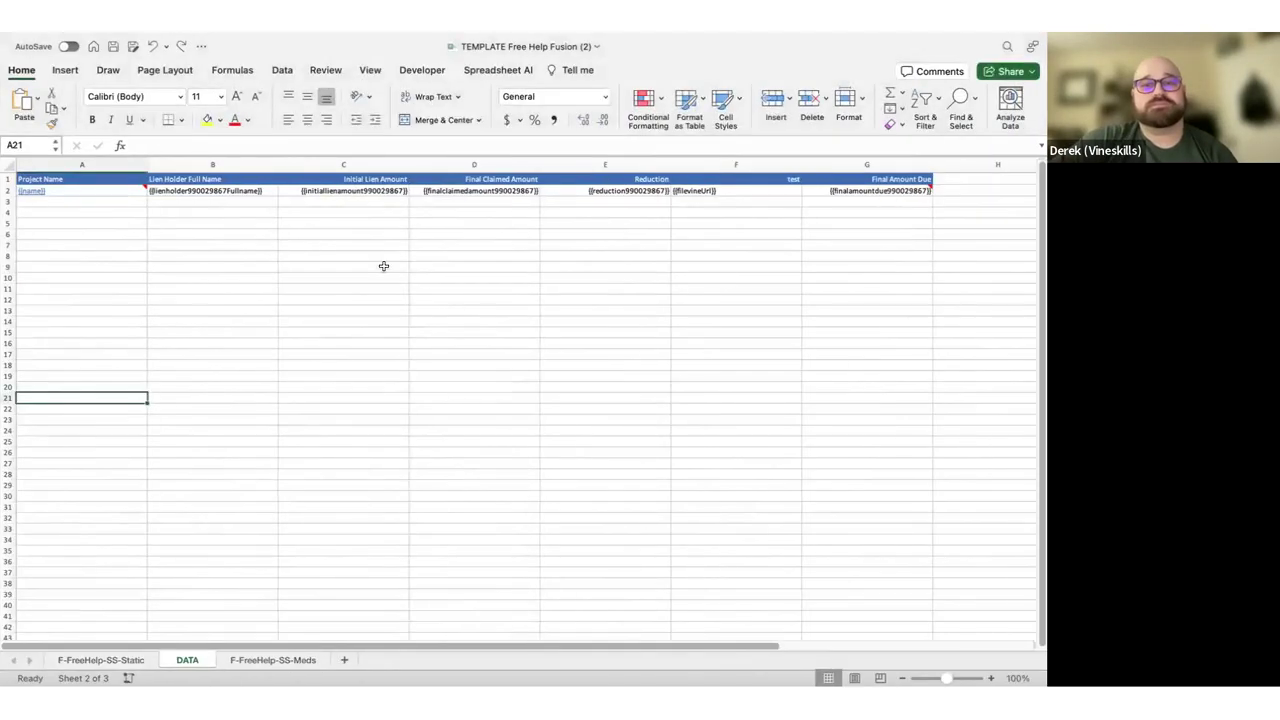
key("ctrl+Left")
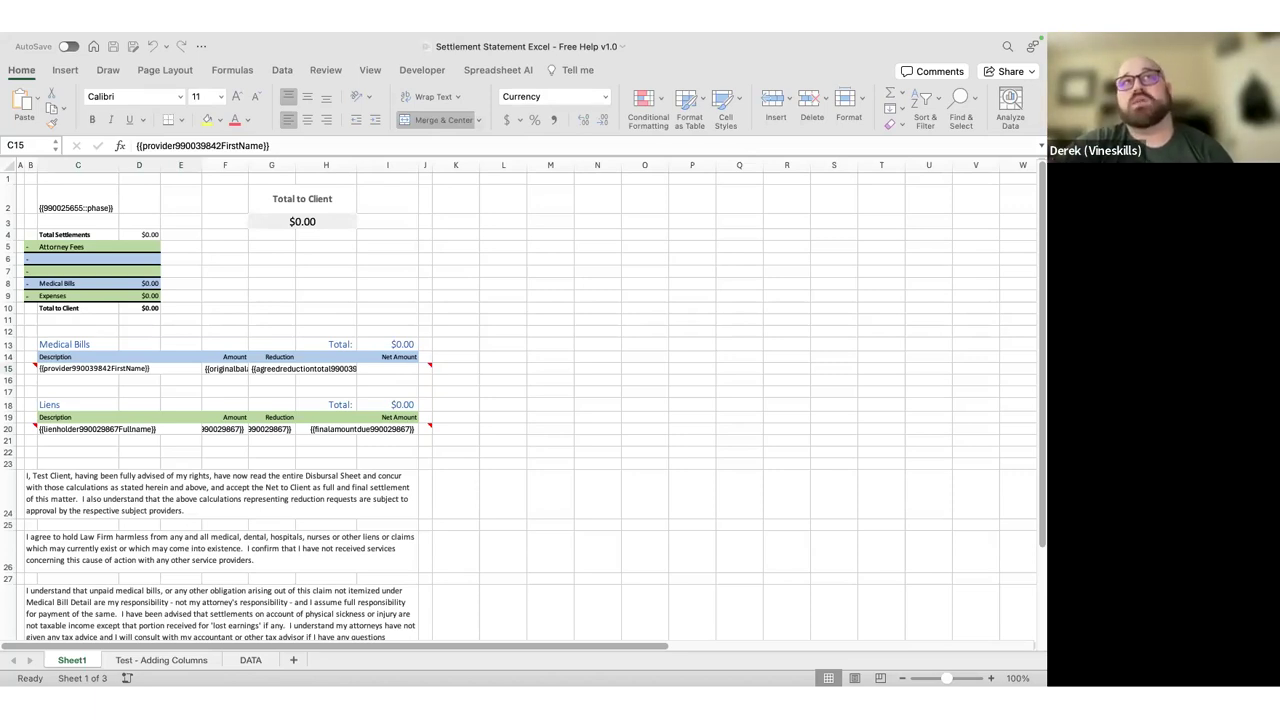
left_click(327, 321)
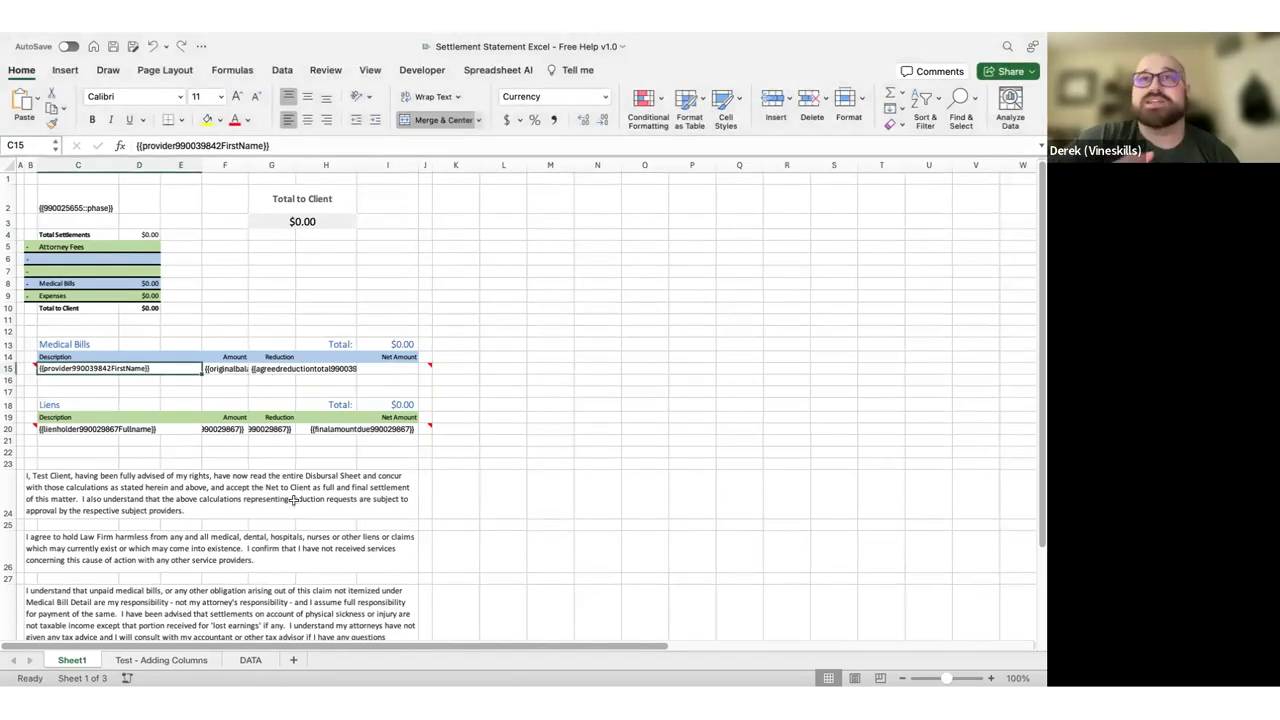
left_click(225, 331)
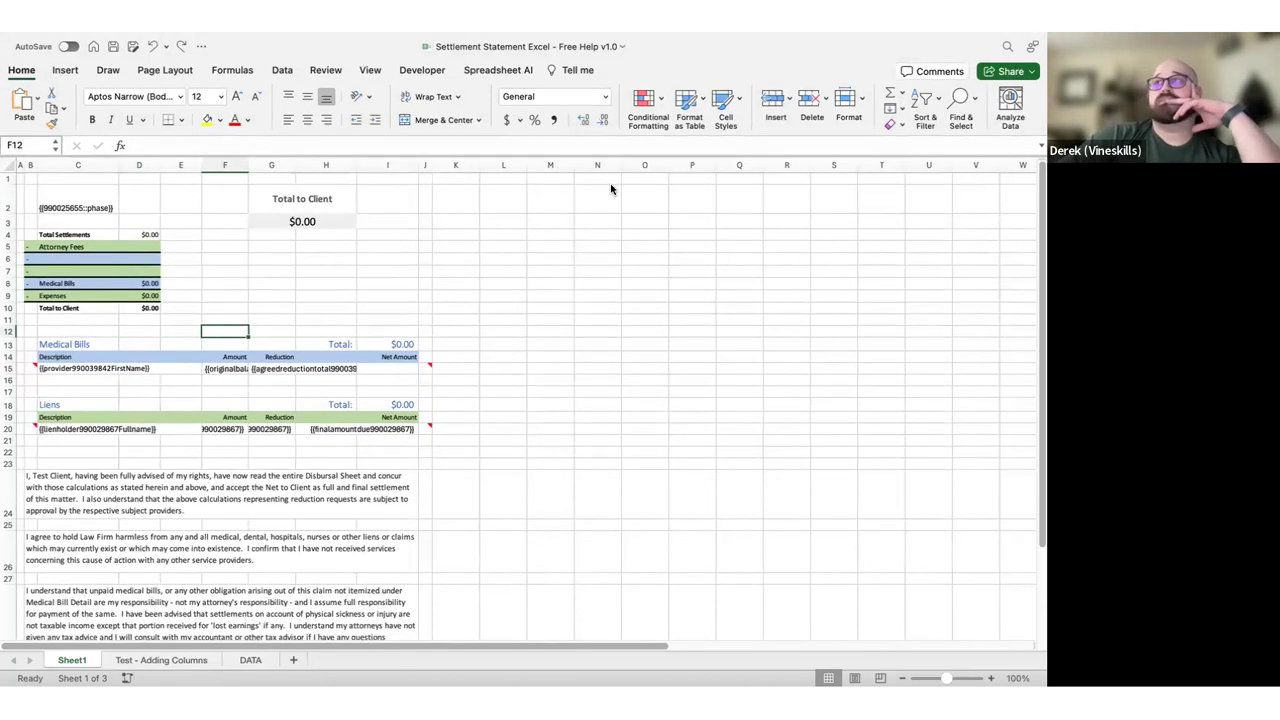
key("super+Tab")
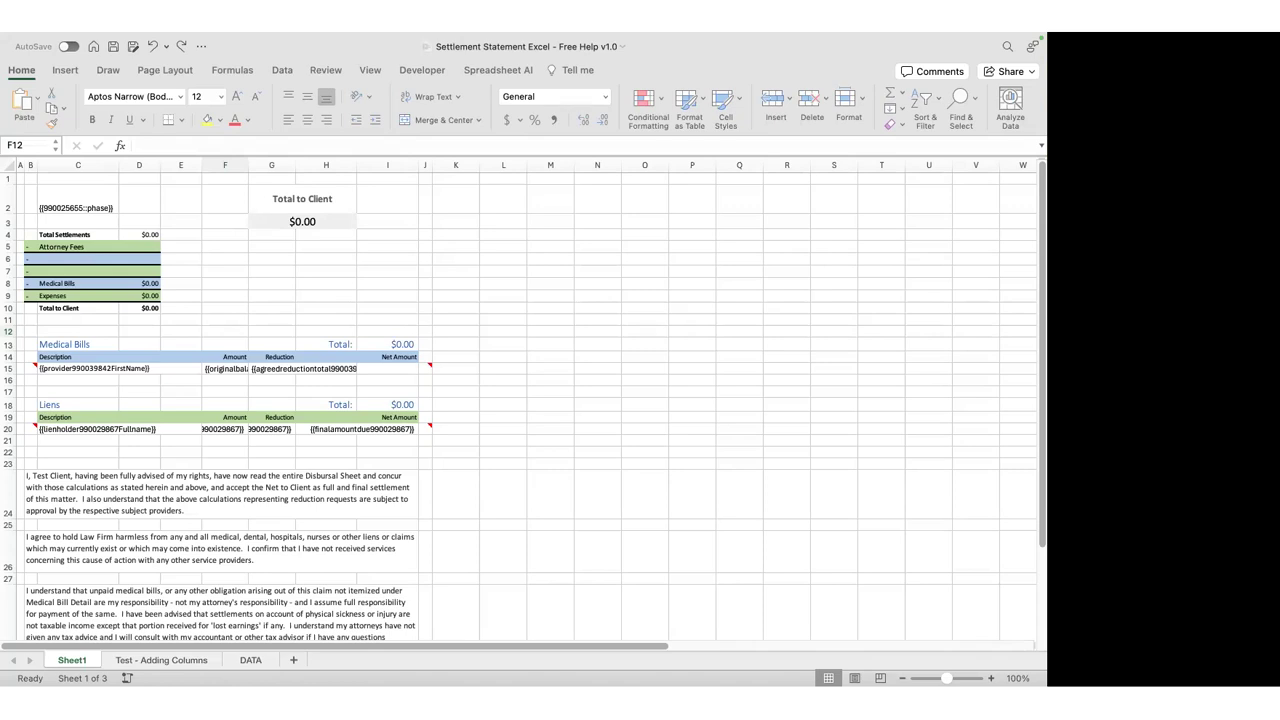
left_click(507, 238)
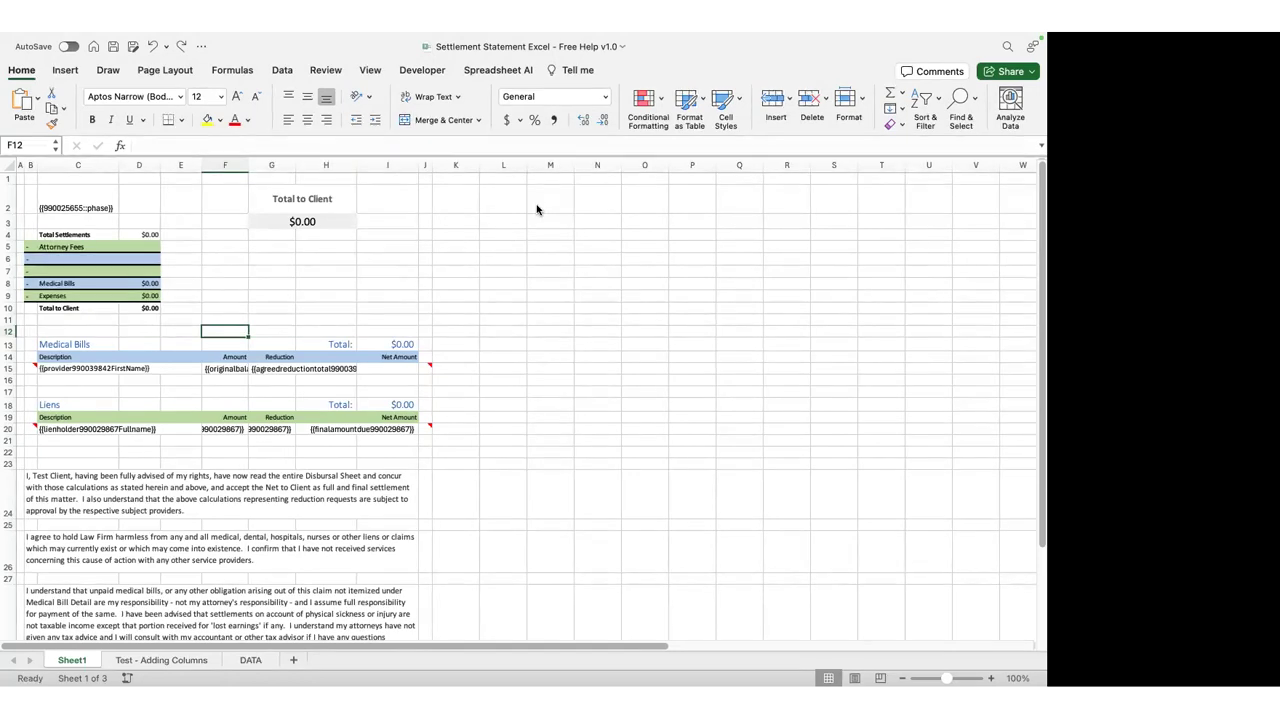
key("super+Tab")
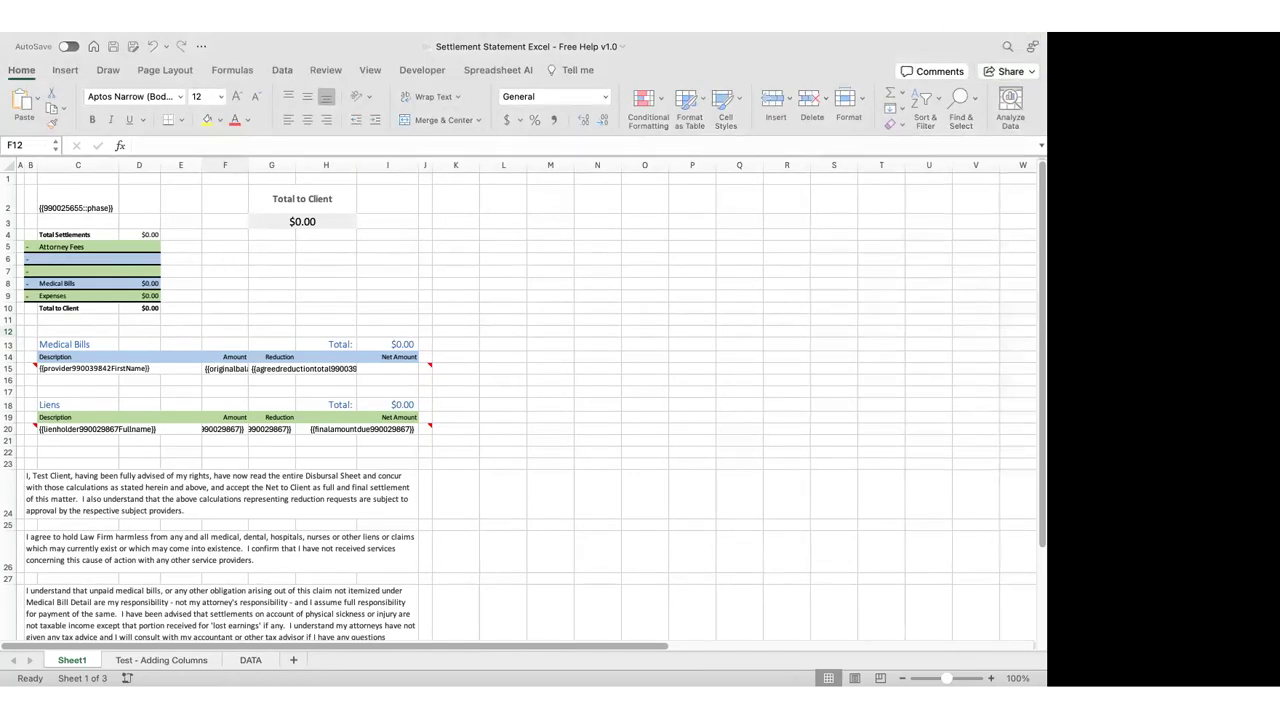
key("super+Tab")
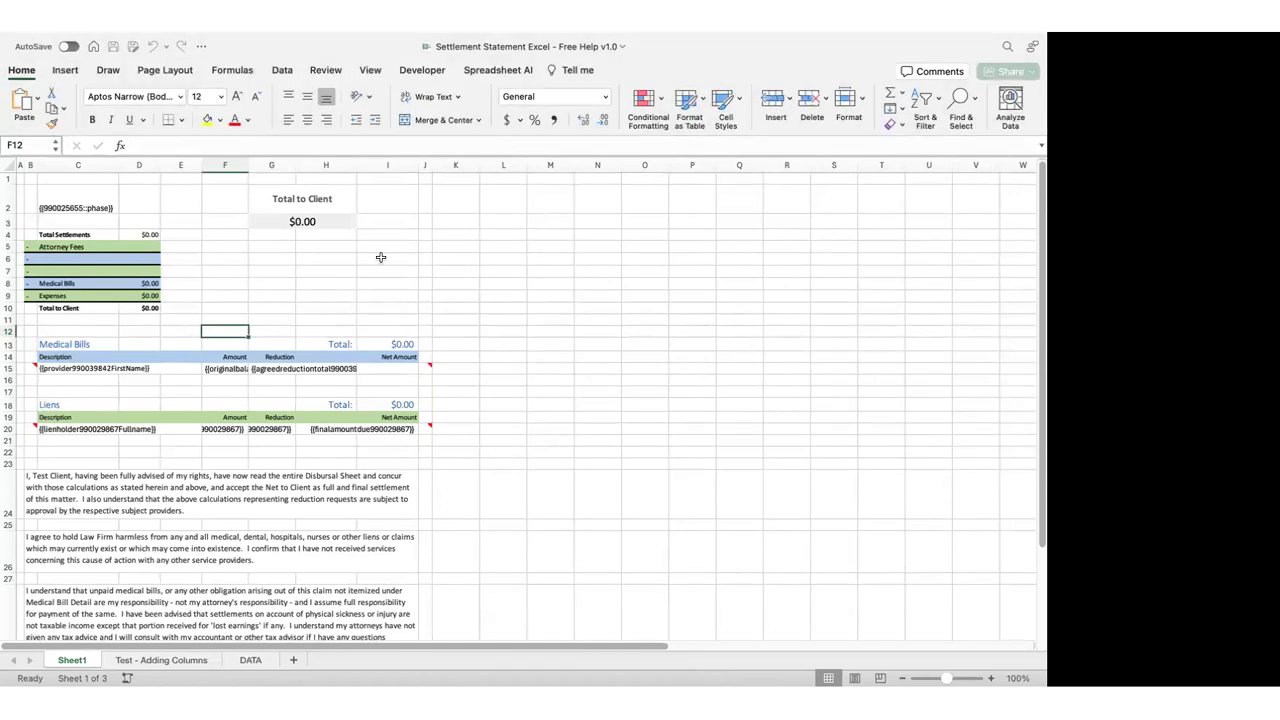
scroll(381, 257, "down", 1)
key("super+Tab")
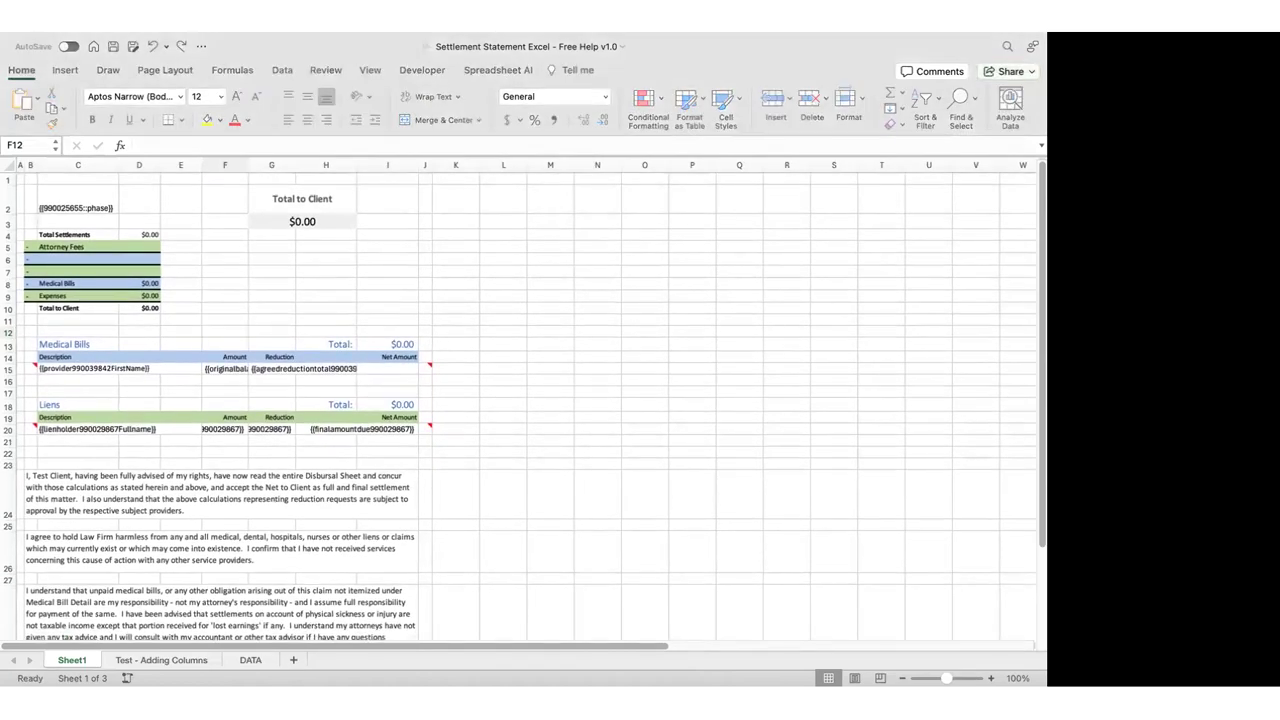